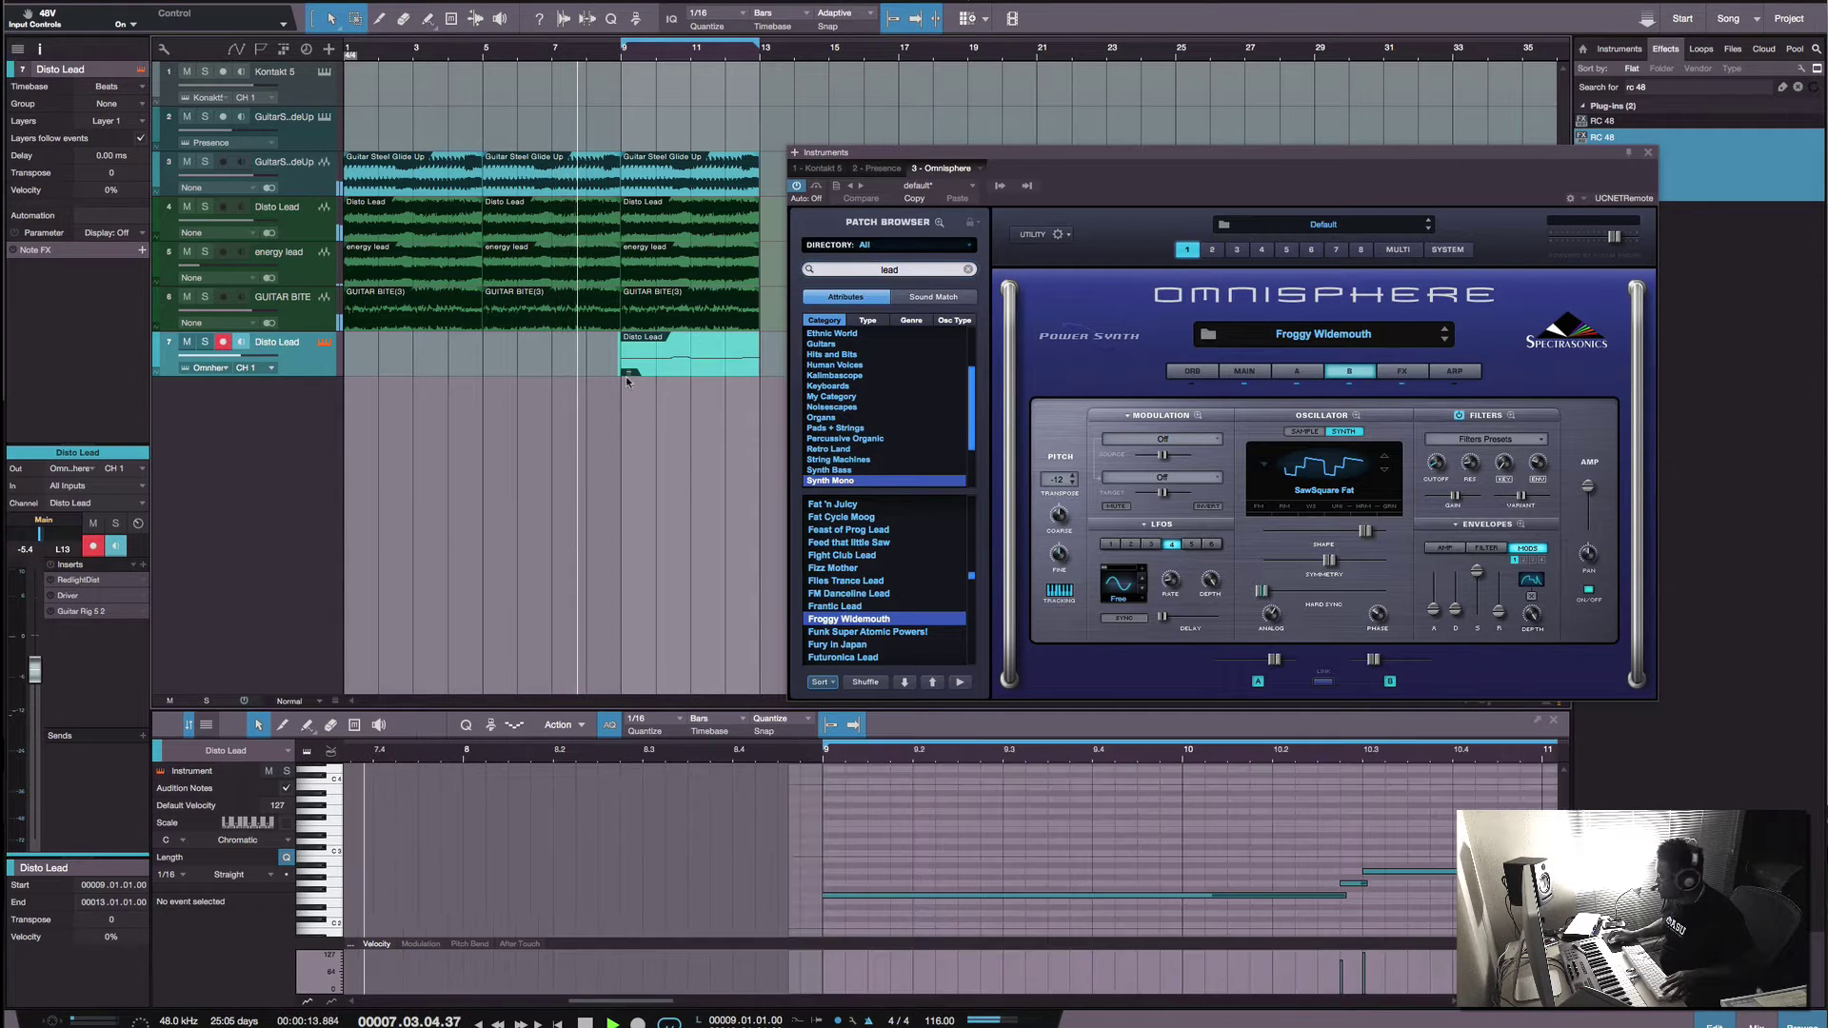
Step: Stop playback, select the Guitar Steel Glide Up audio track and reposition the Omnisphere window
key("space")
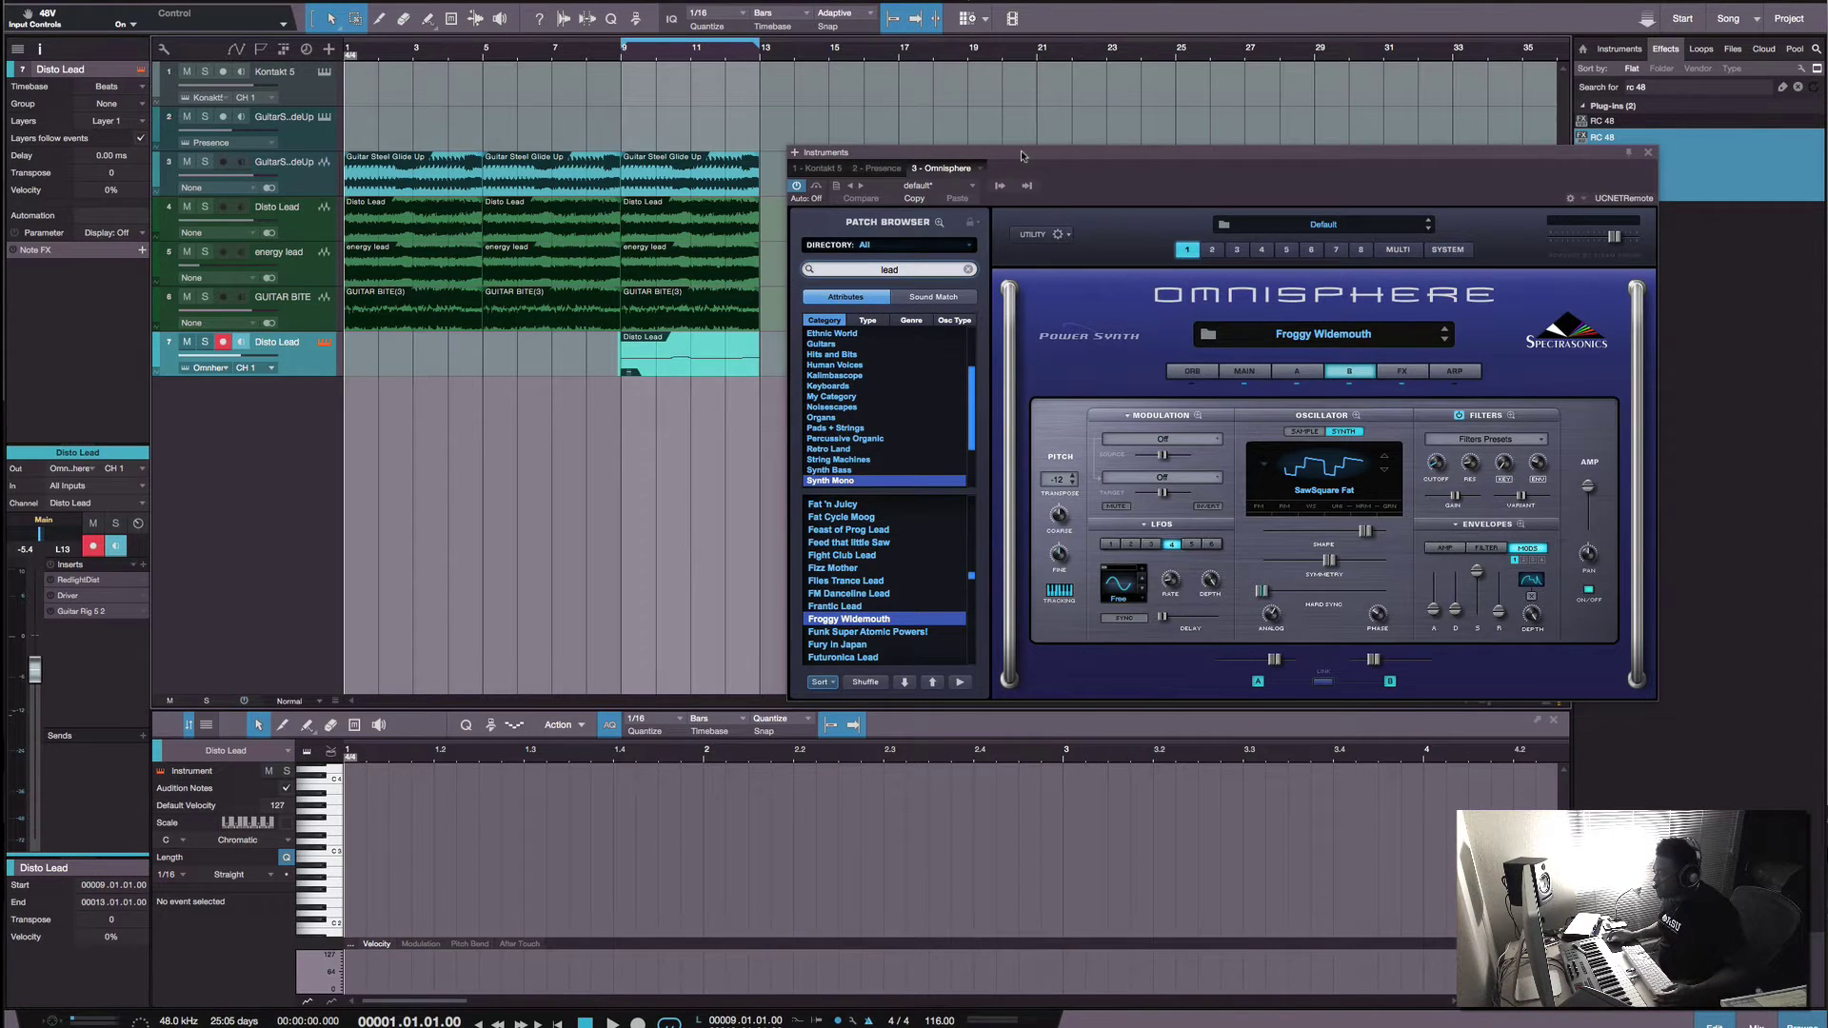
left_click_drag(1022, 155, 1095, 112)
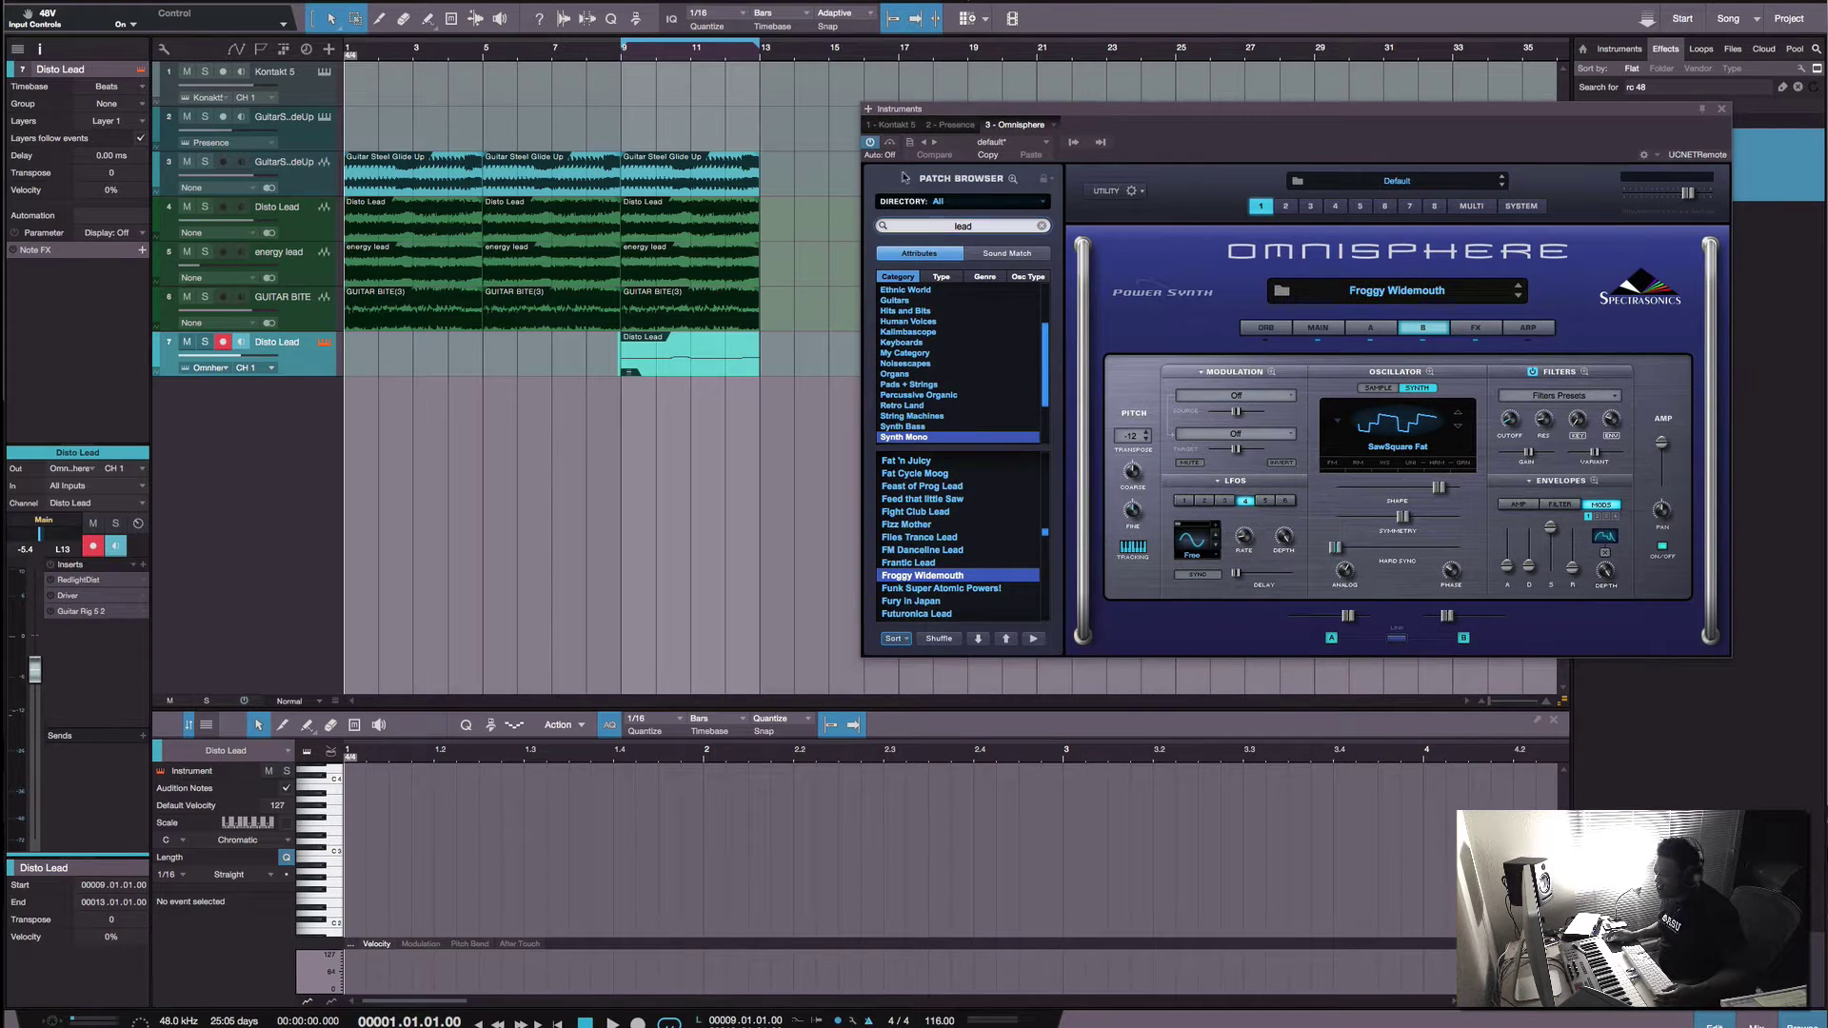
left_click(313, 190)
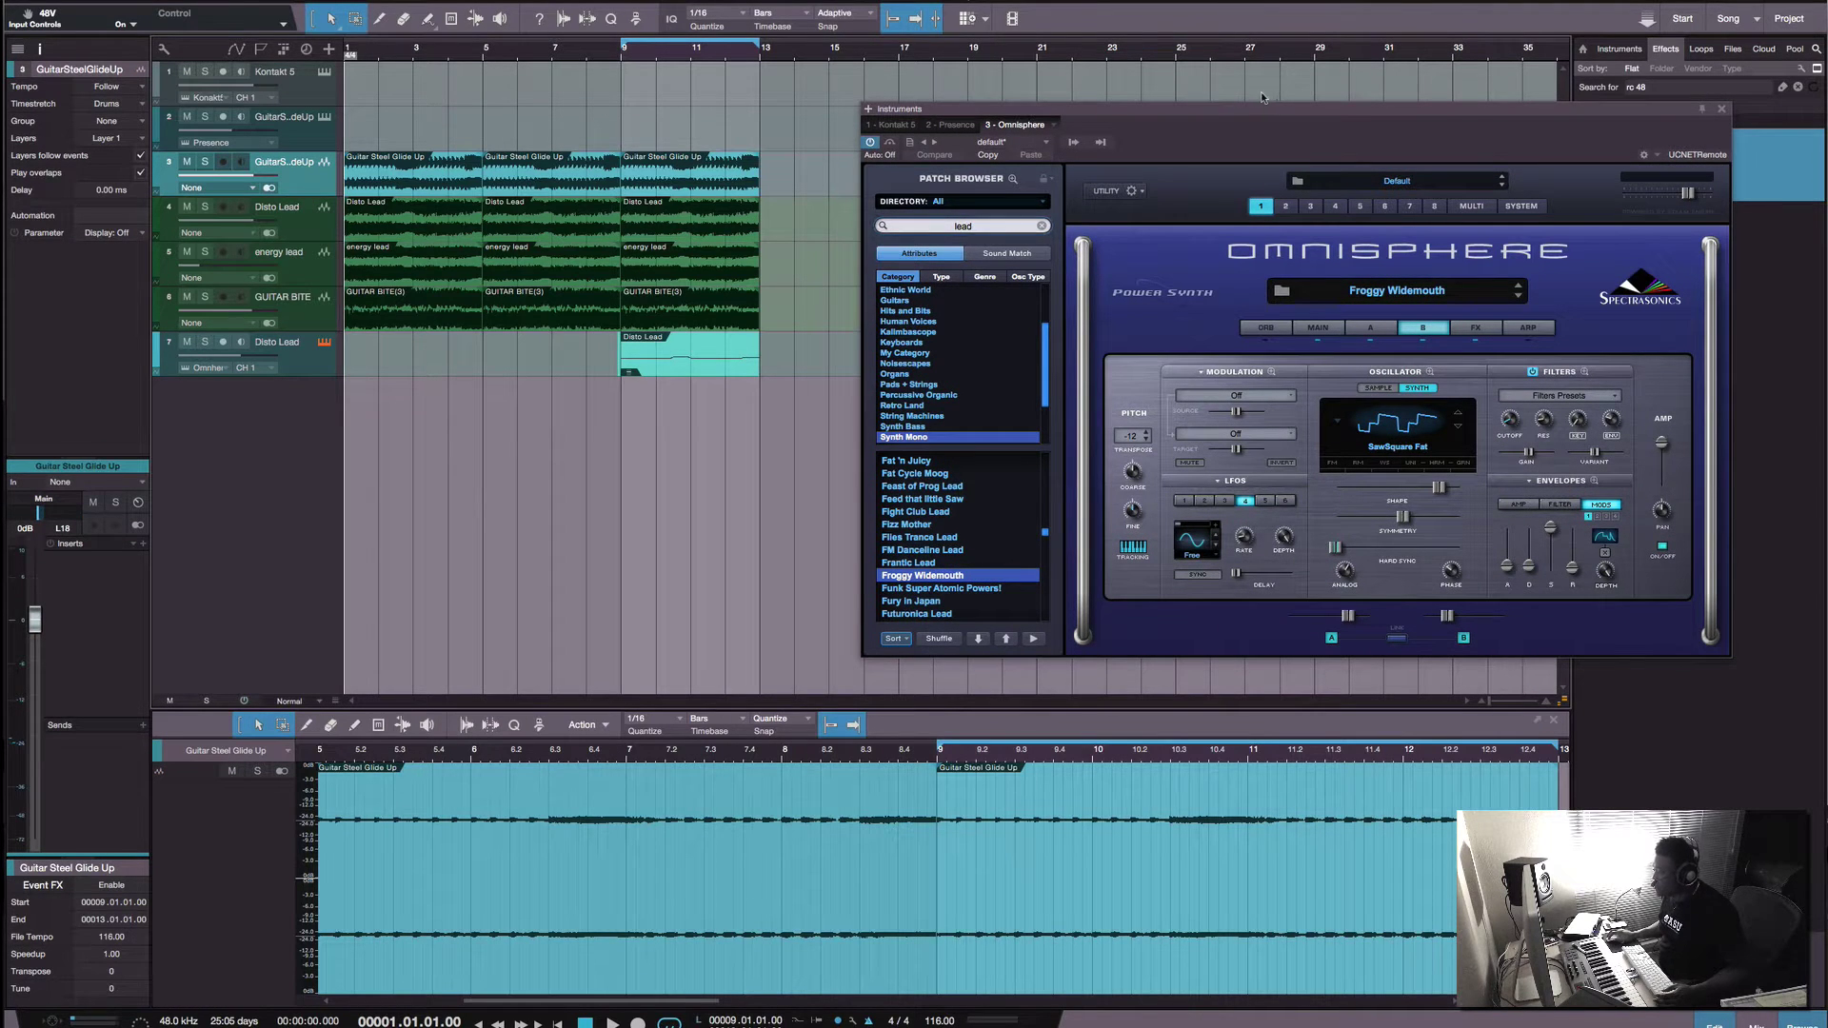
left_click_drag(1227, 117, 1042, 215)
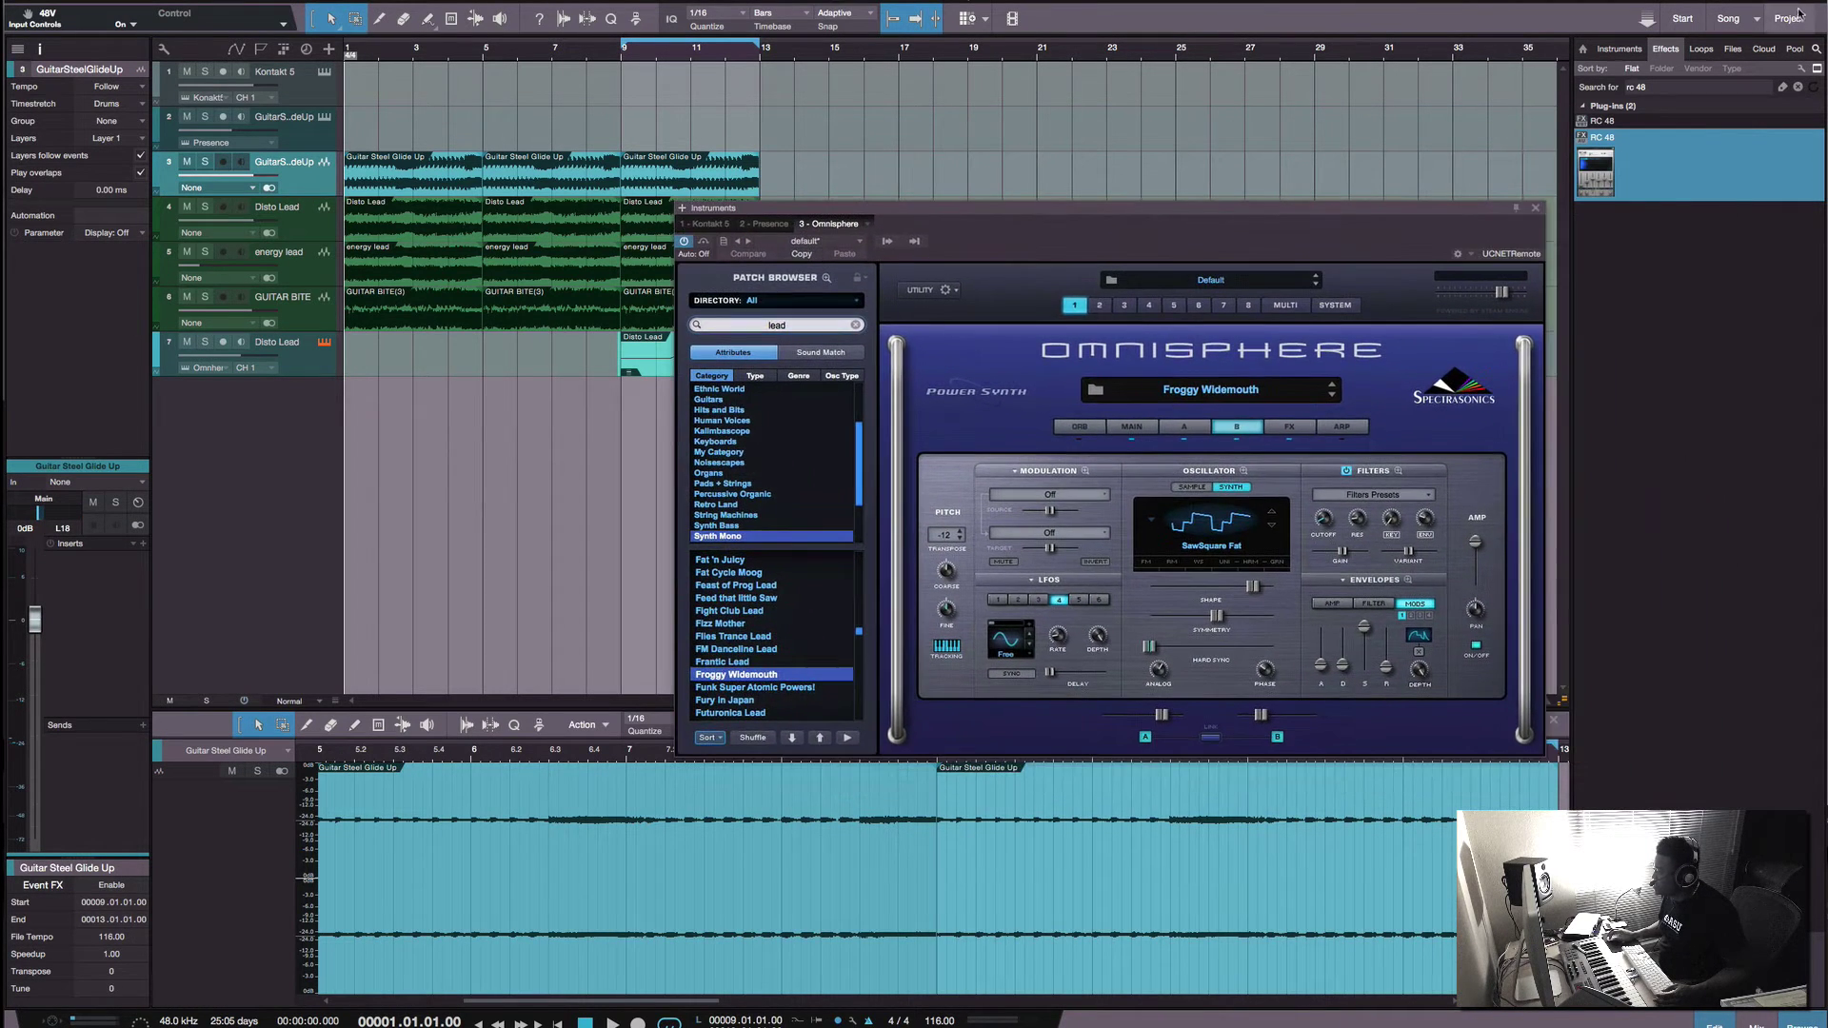
Step: List the available instruments in the browser and move the Omnisphere window clear of the arranged tracks
left_click(1618, 49)
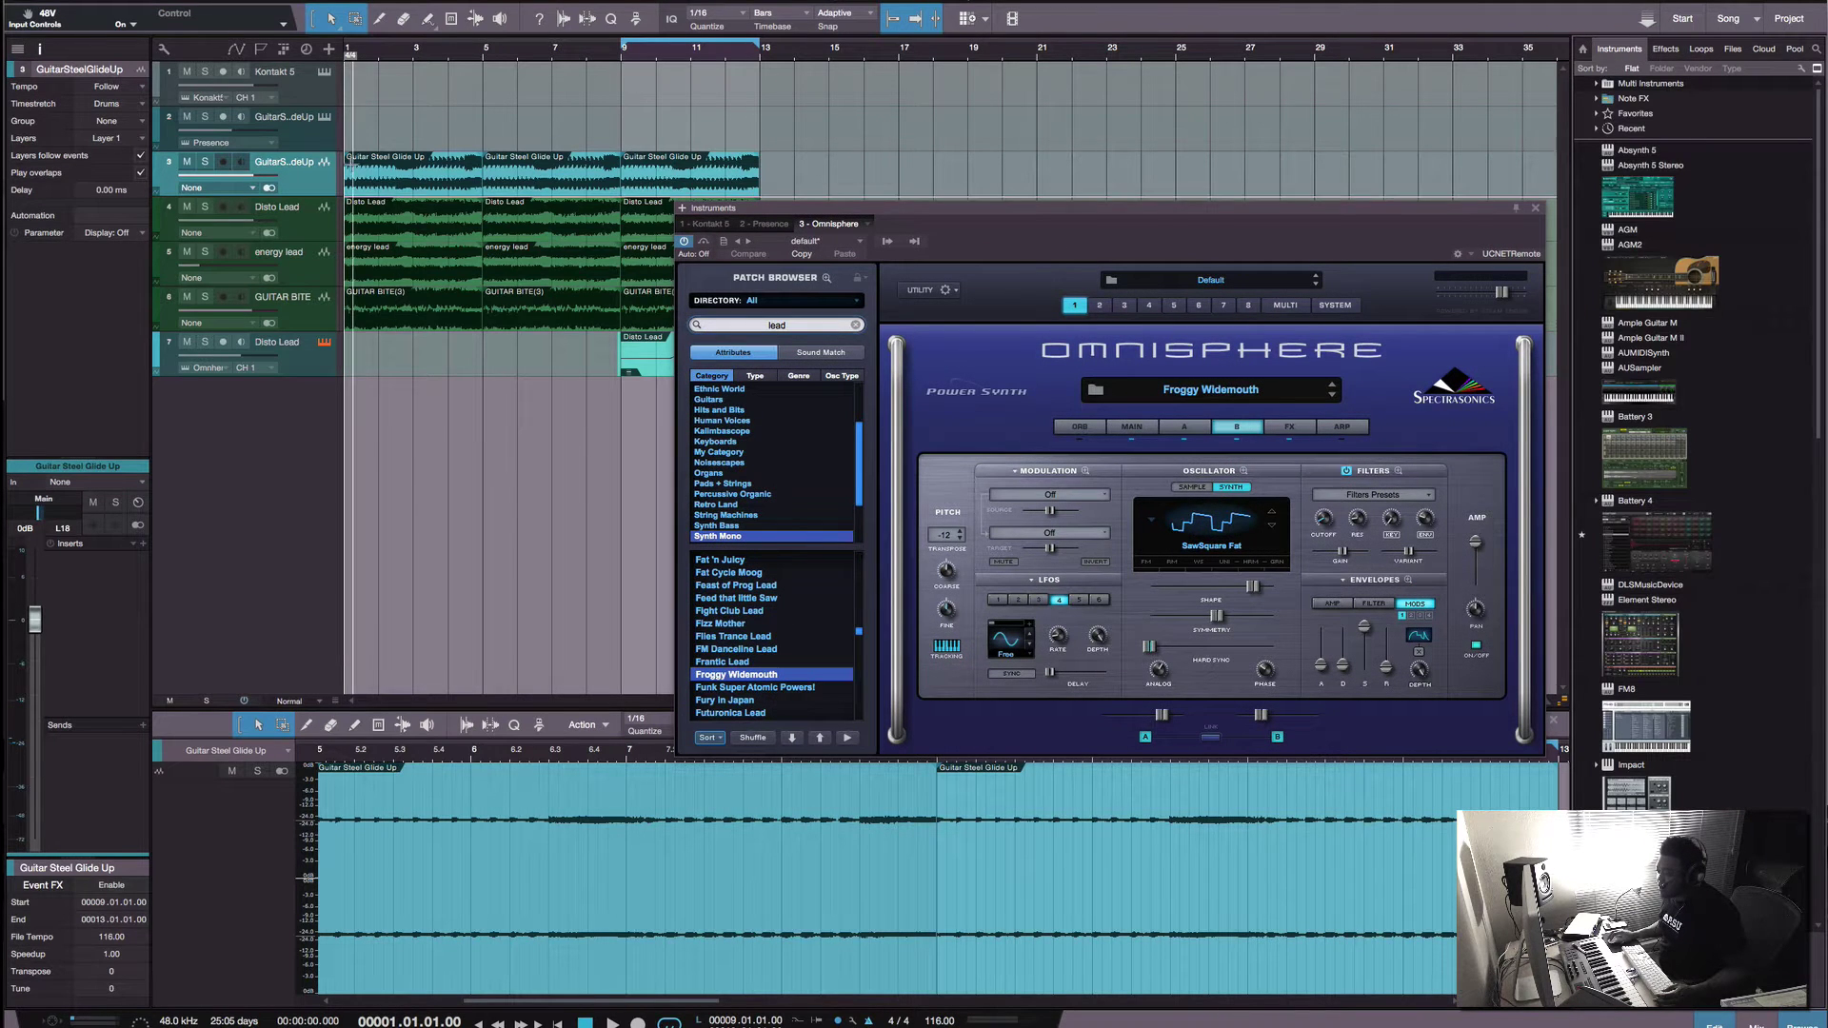
left_click_drag(842, 212, 799, 107)
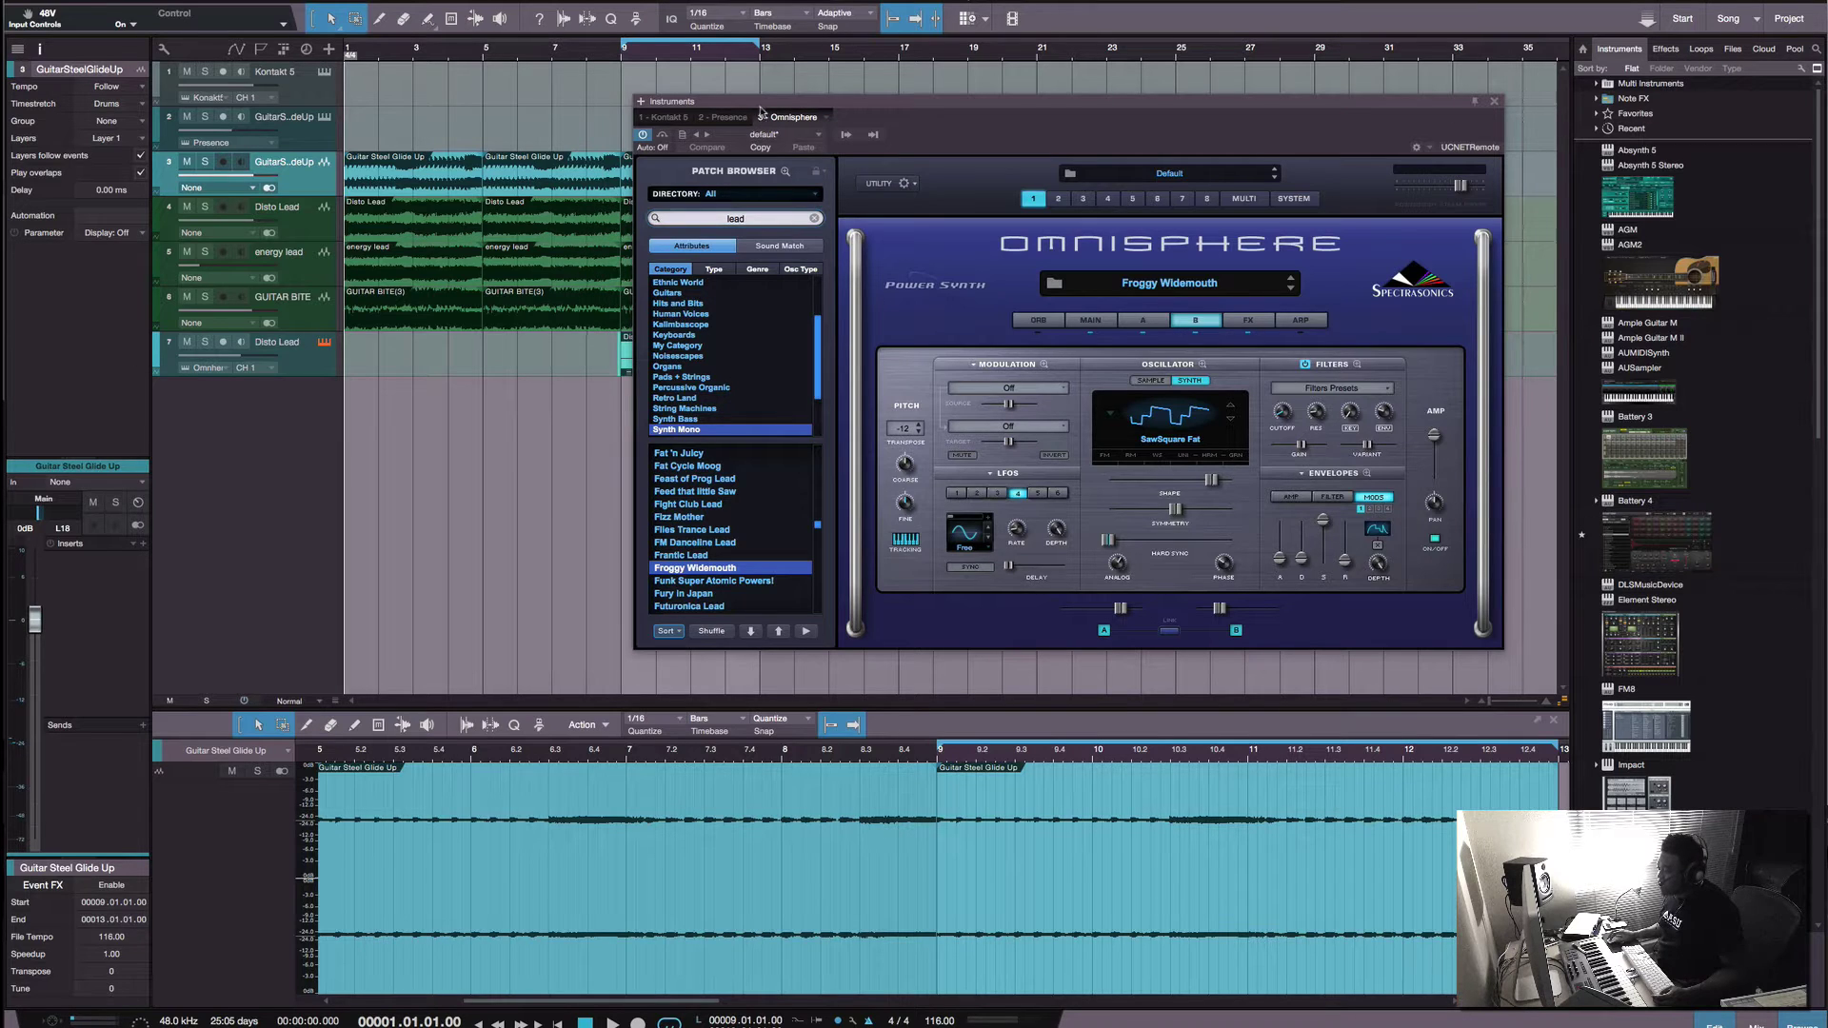
left_click_drag(761, 111, 782, 230)
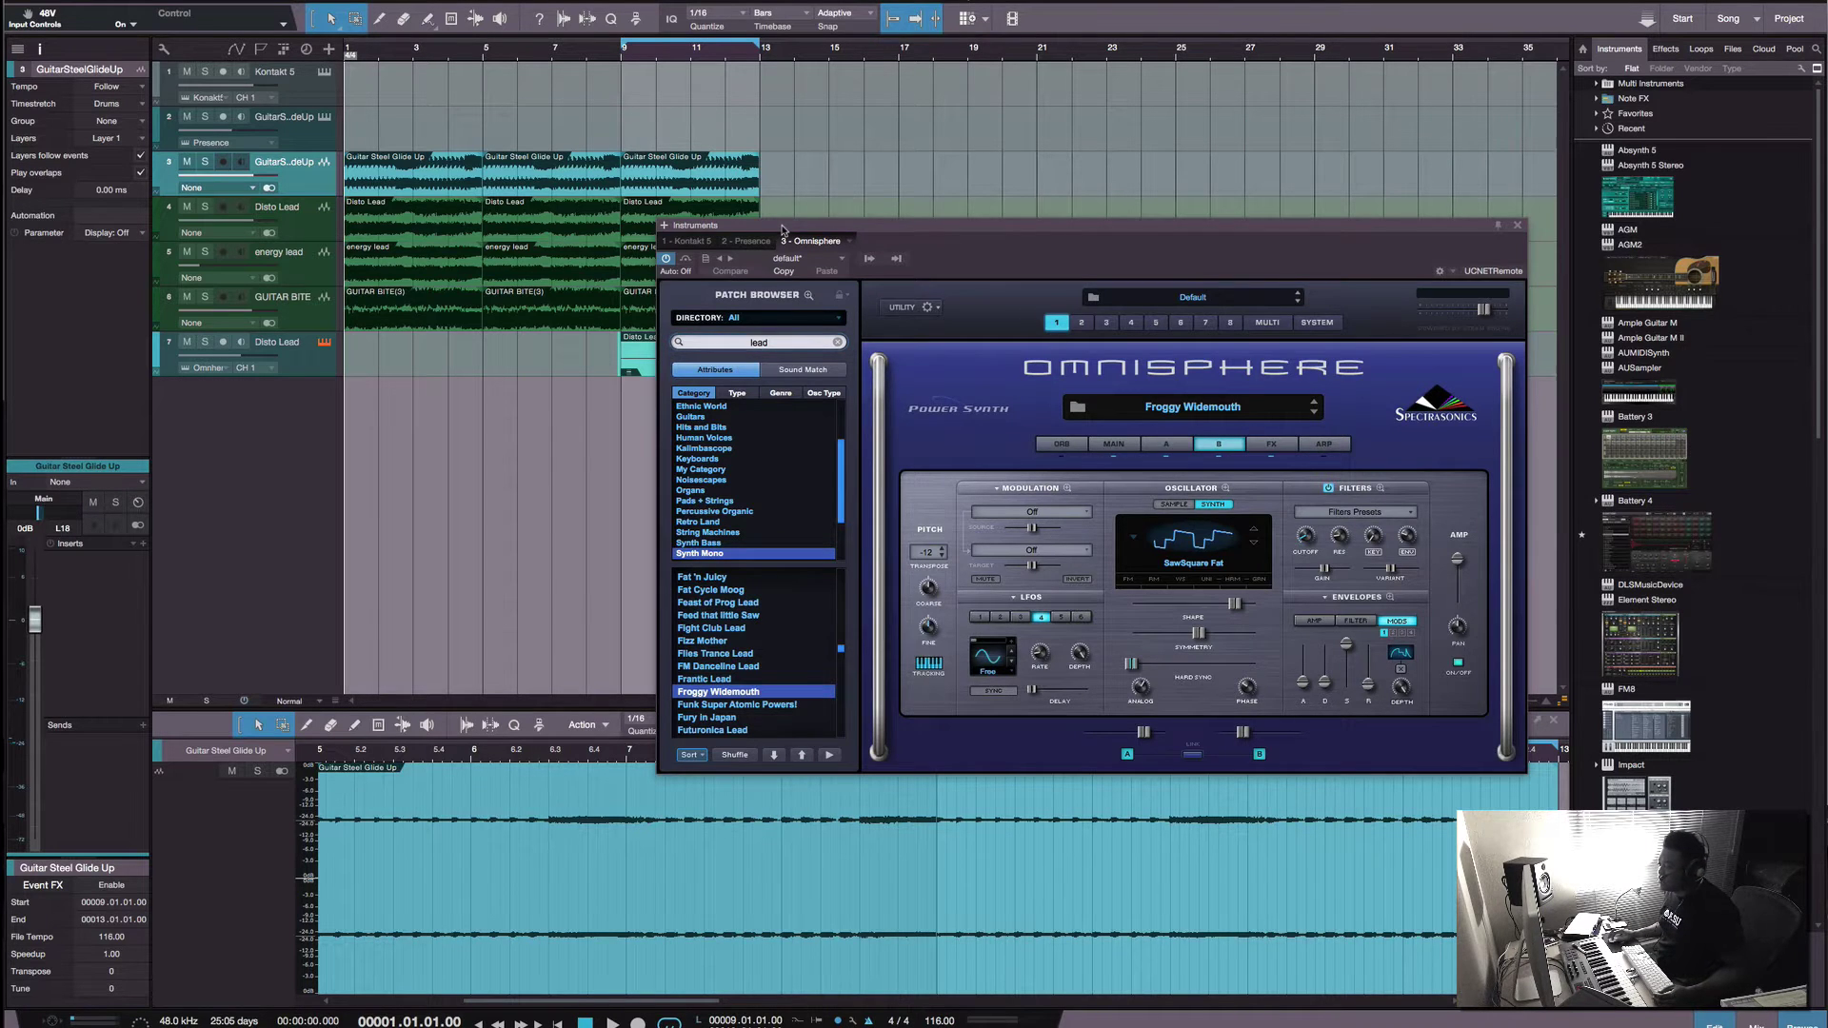
left_click_drag(781, 229, 980, 48)
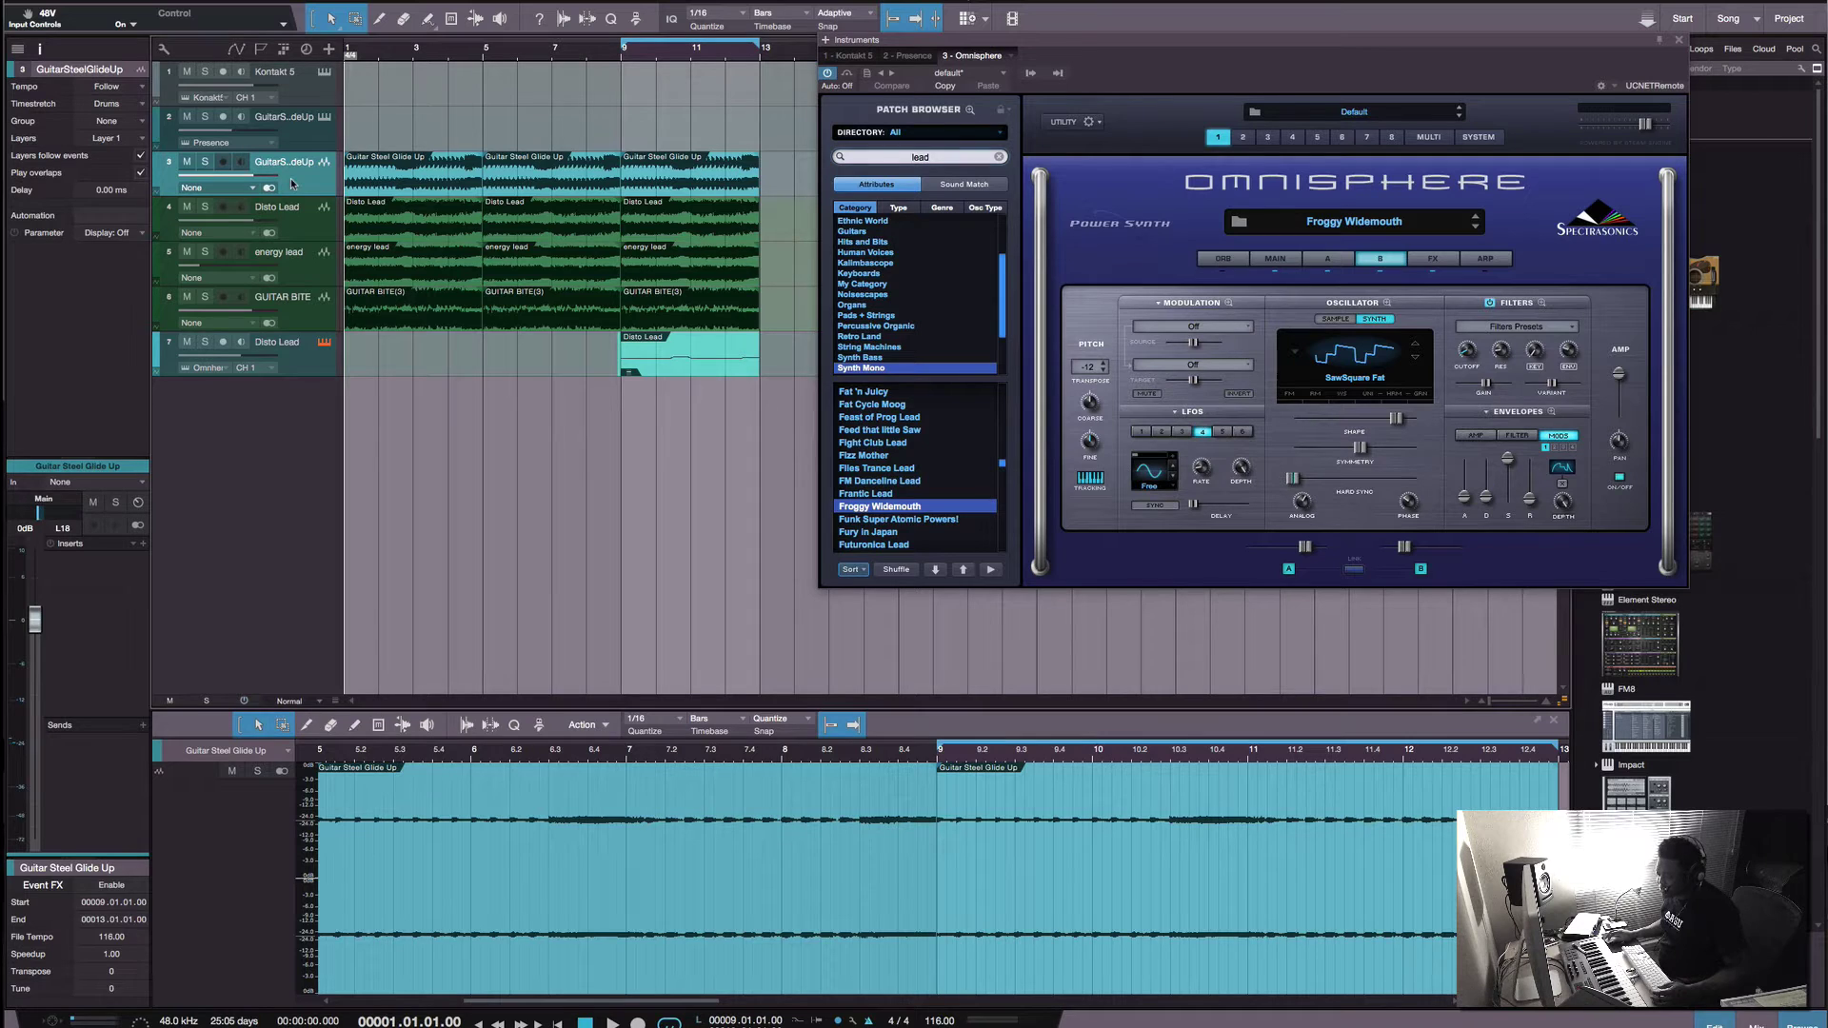
Step: Show the mixer and inspect the Presence instrument and Guitar Rig 5 insert on the Guitar Steel Glide Up instrument channel
key("F3")
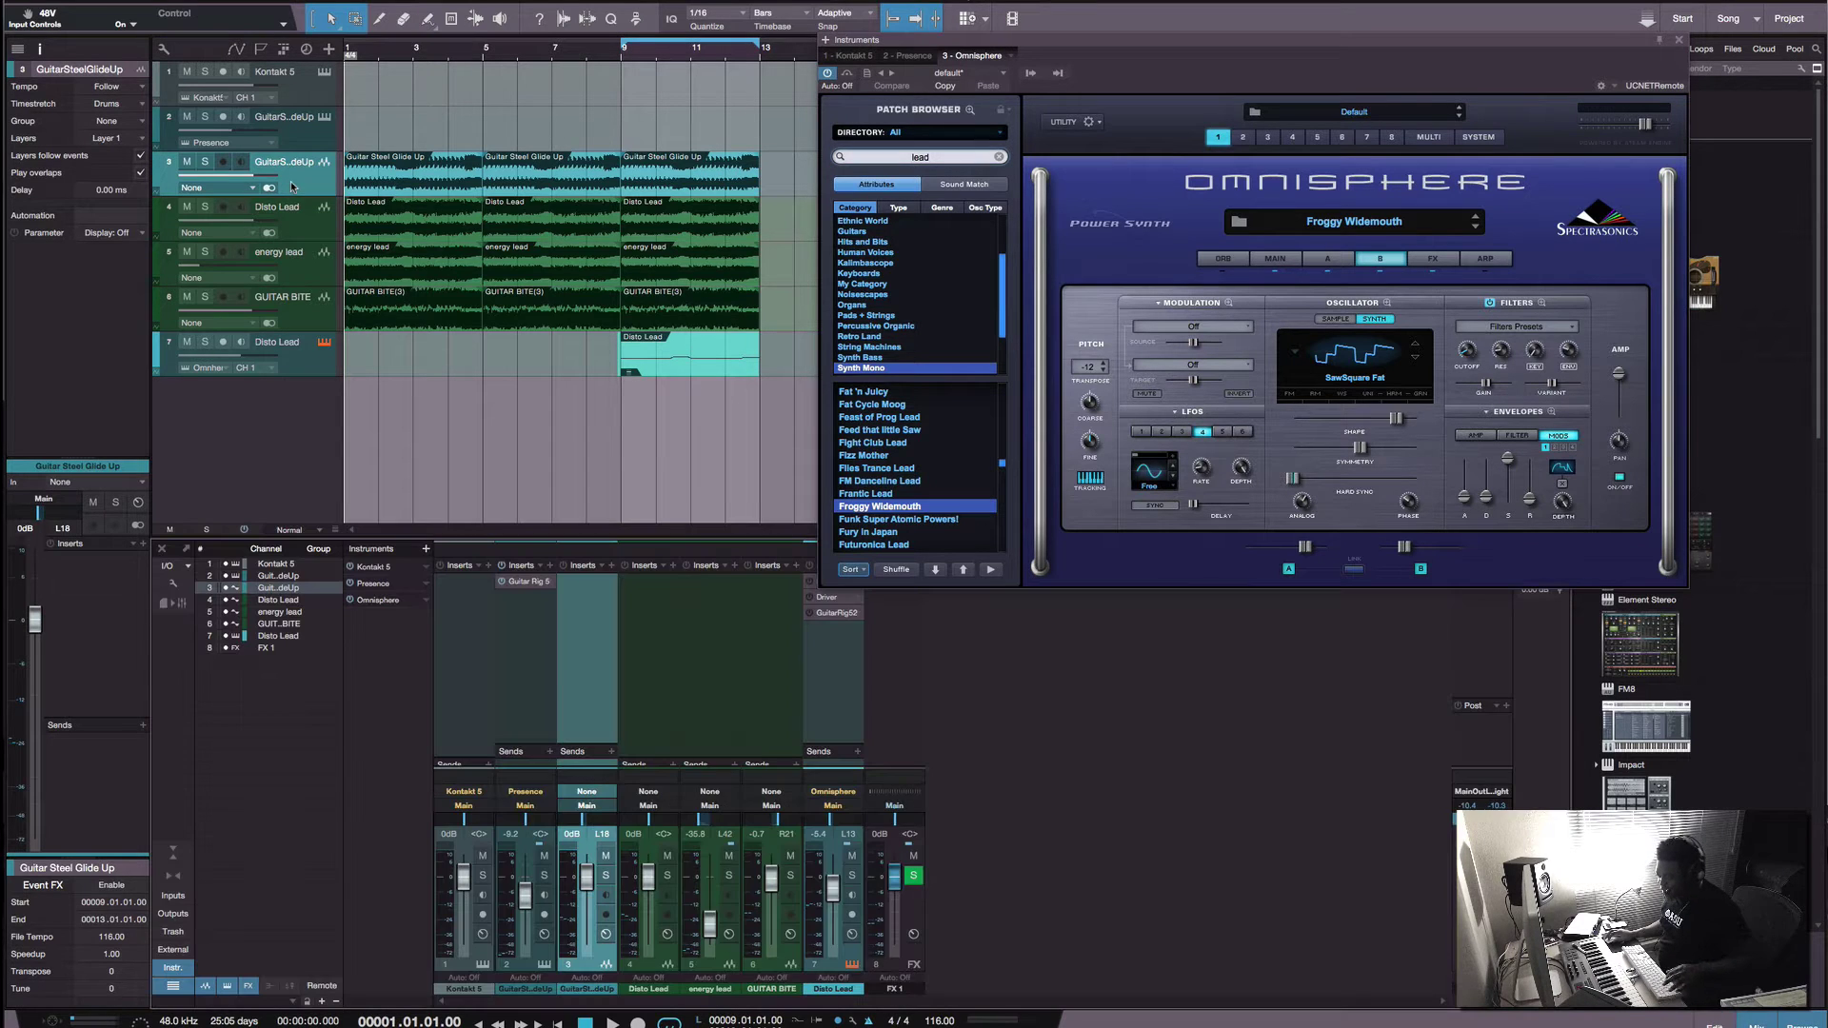
left_click(520, 586)
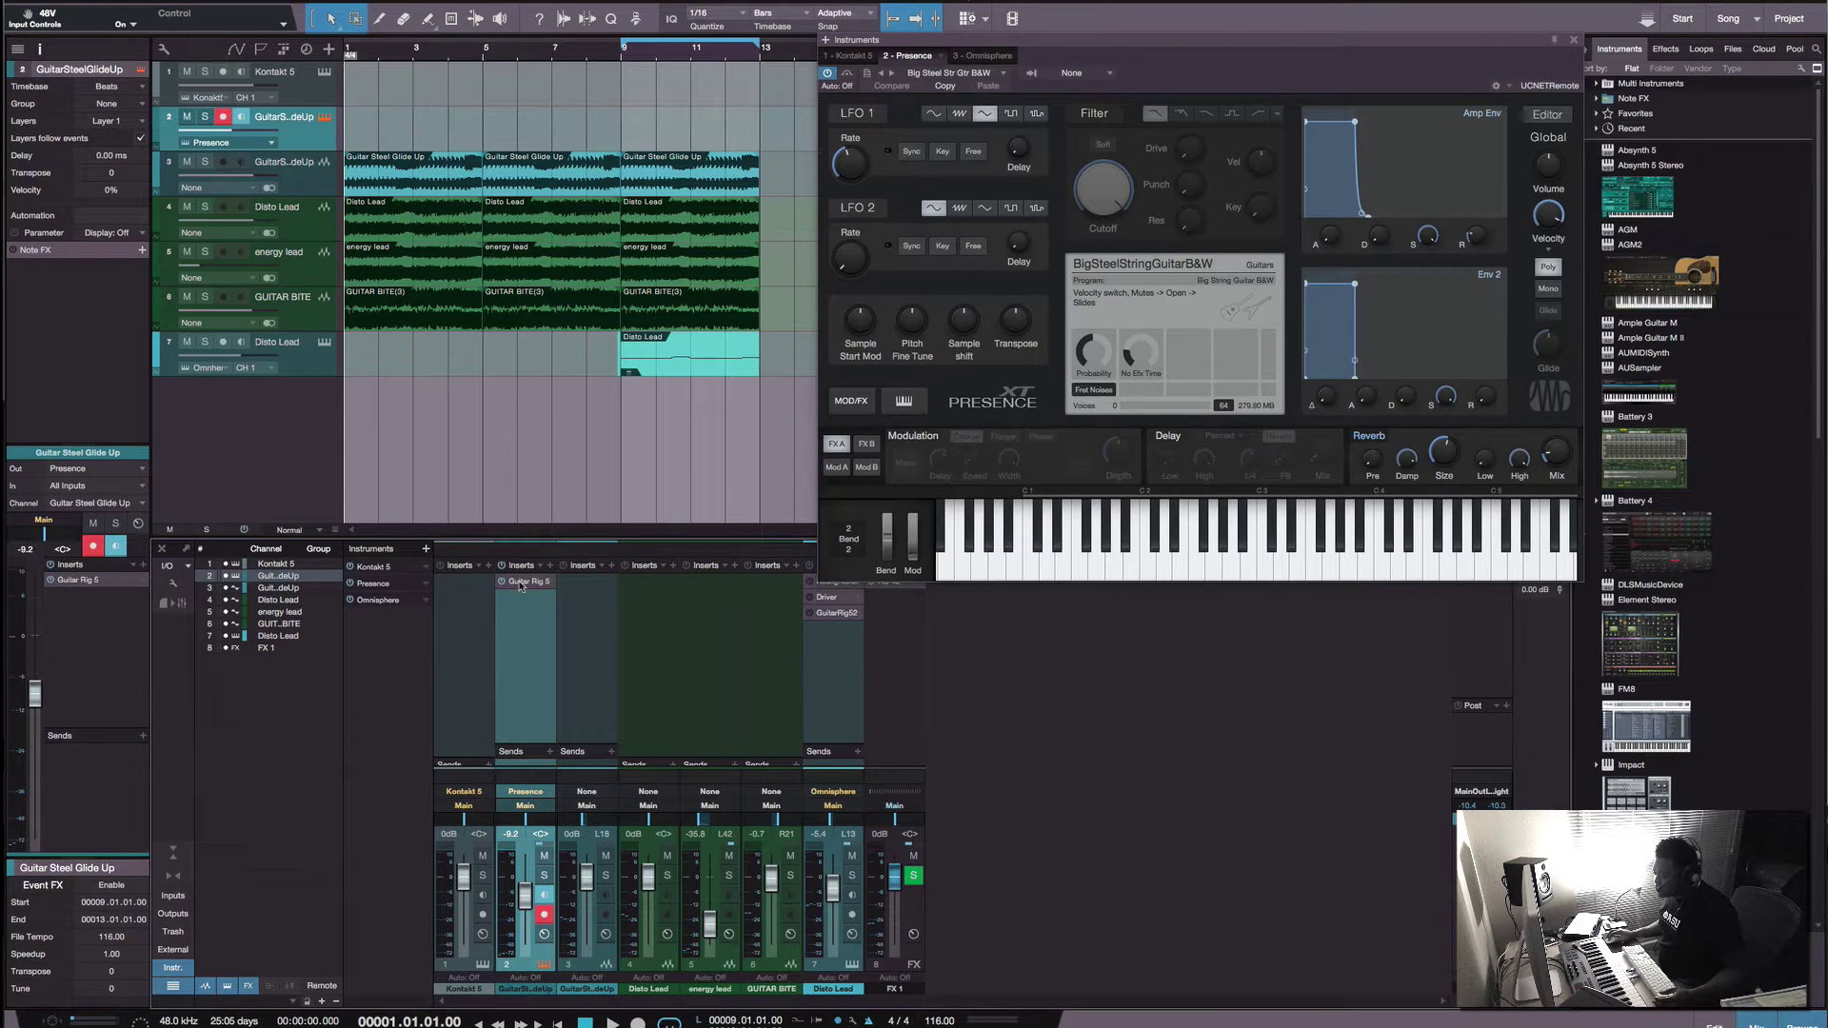
left_click(519, 583)
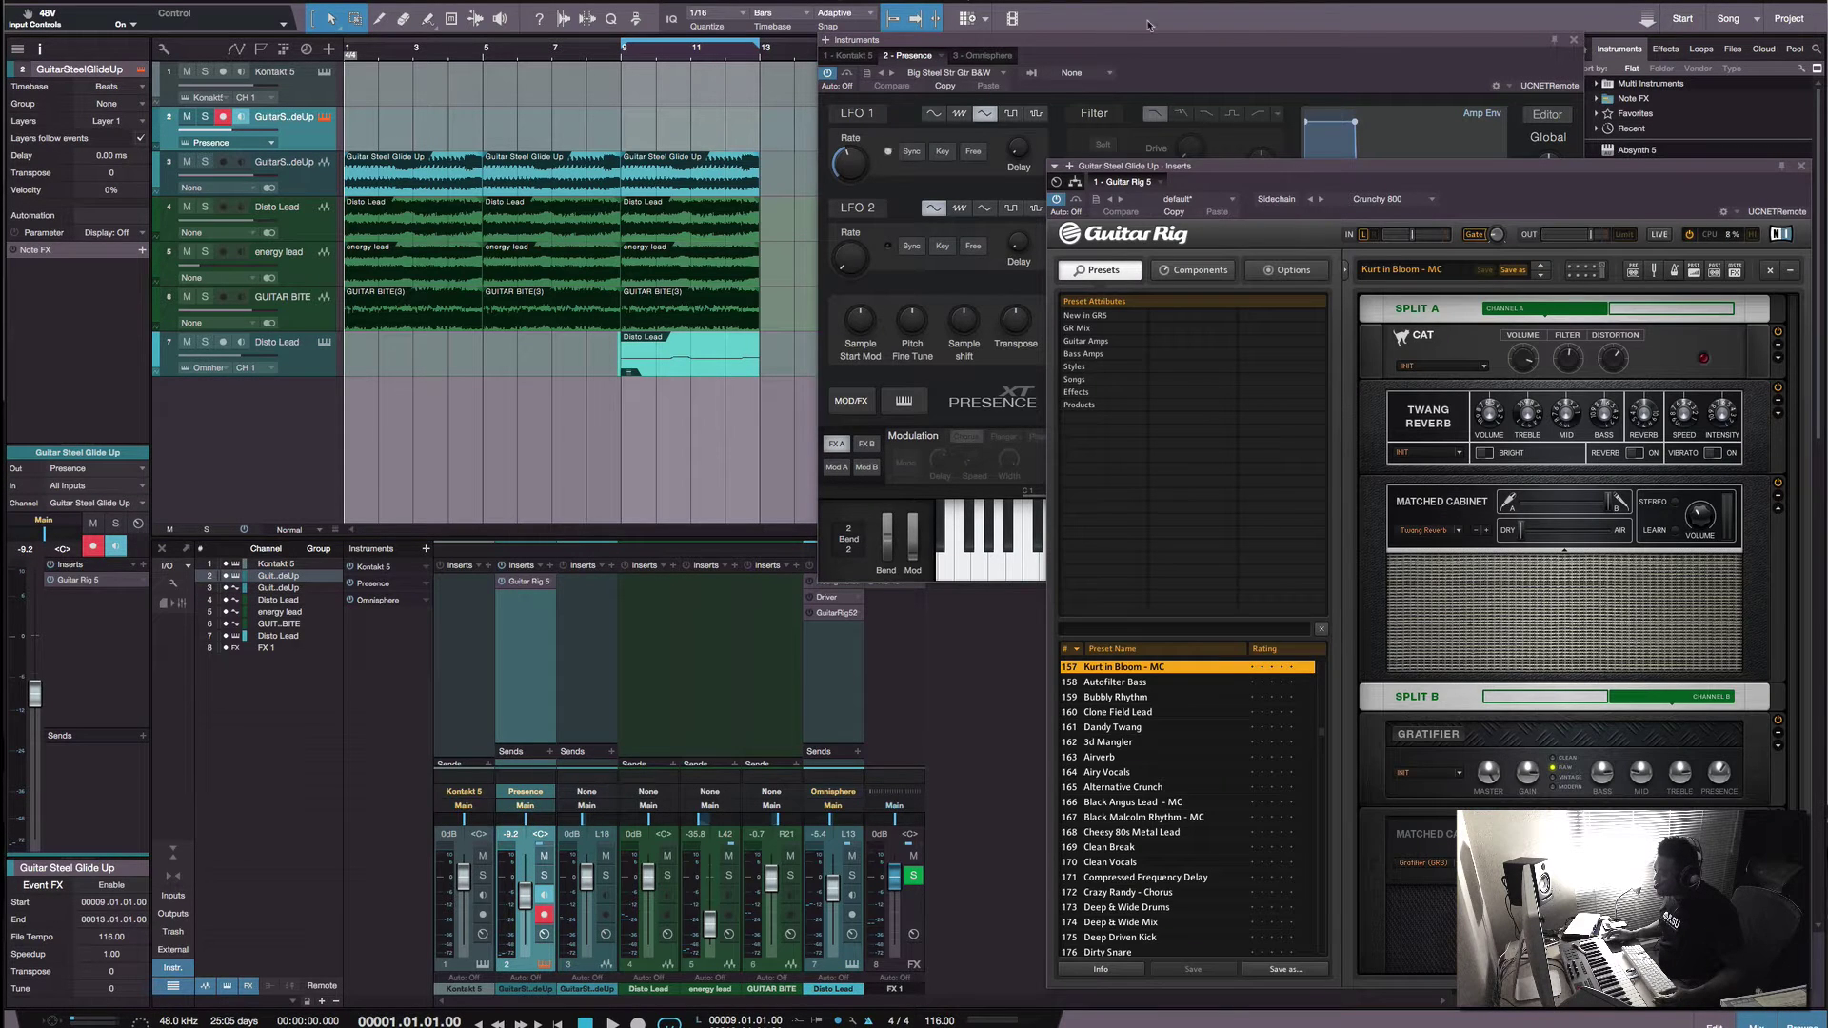
left_click_drag(1141, 40, 972, 22)
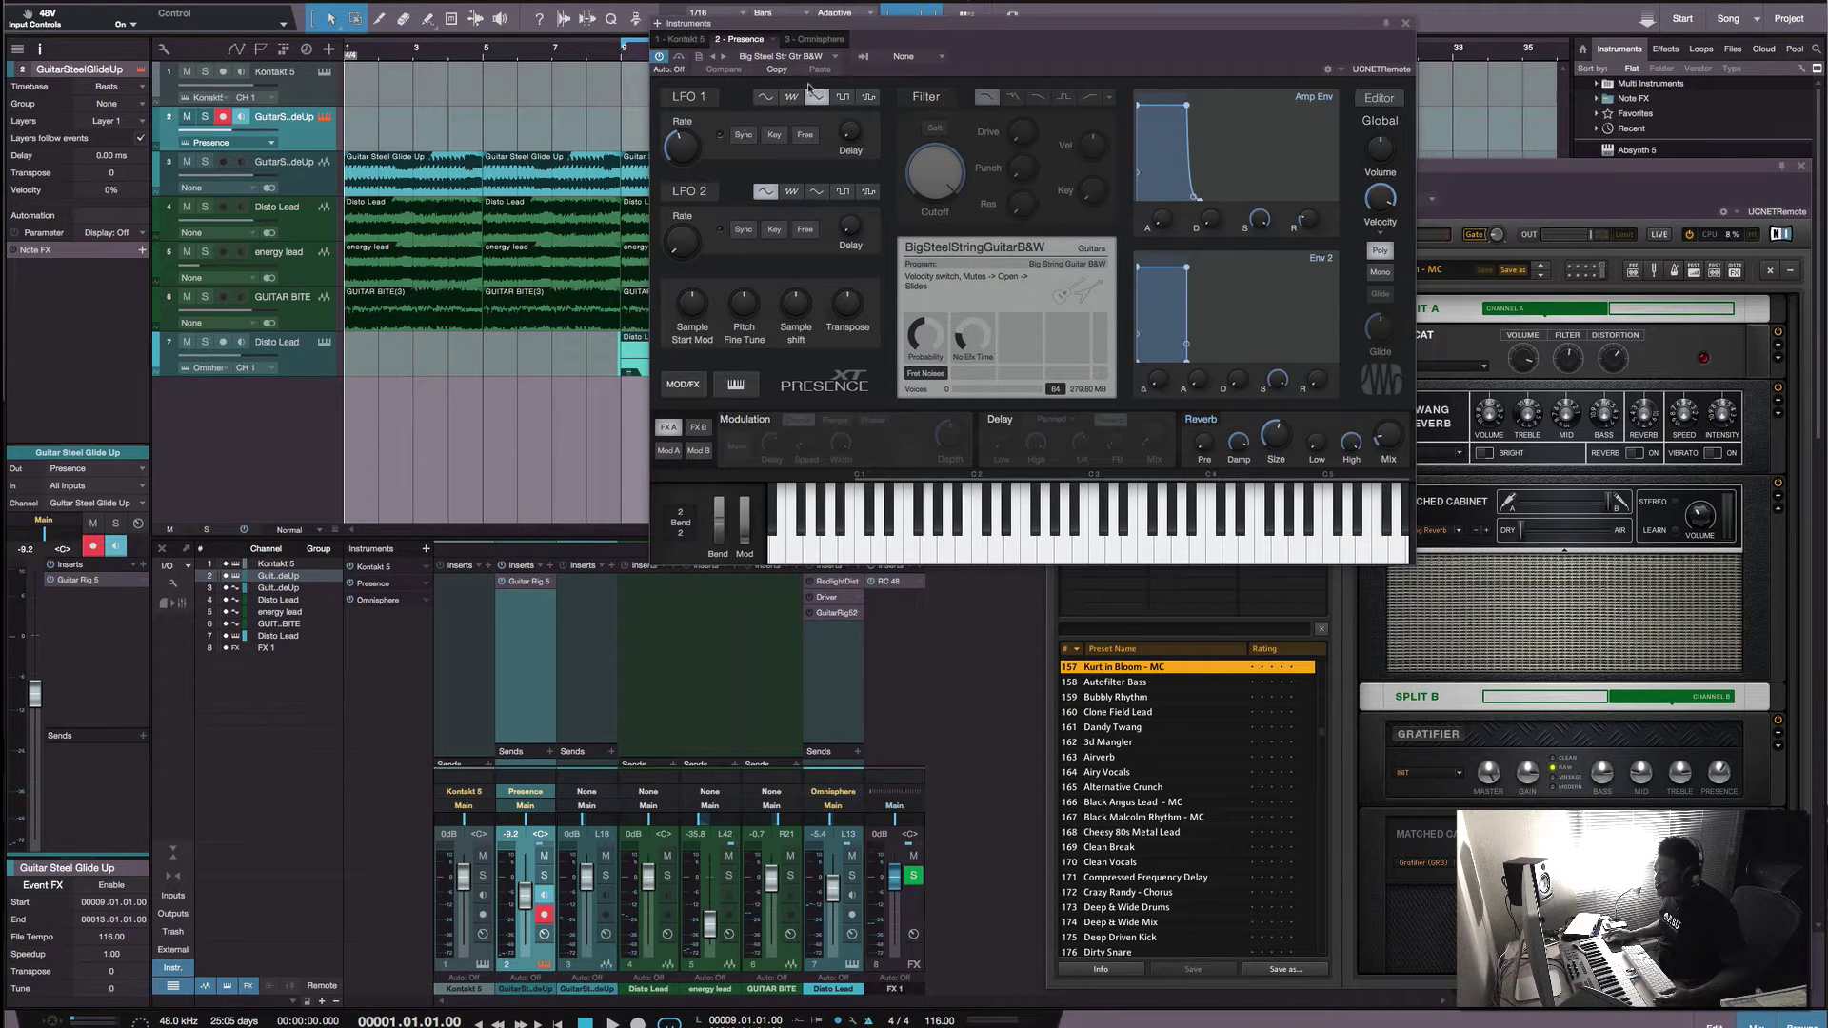
left_click(1524, 175)
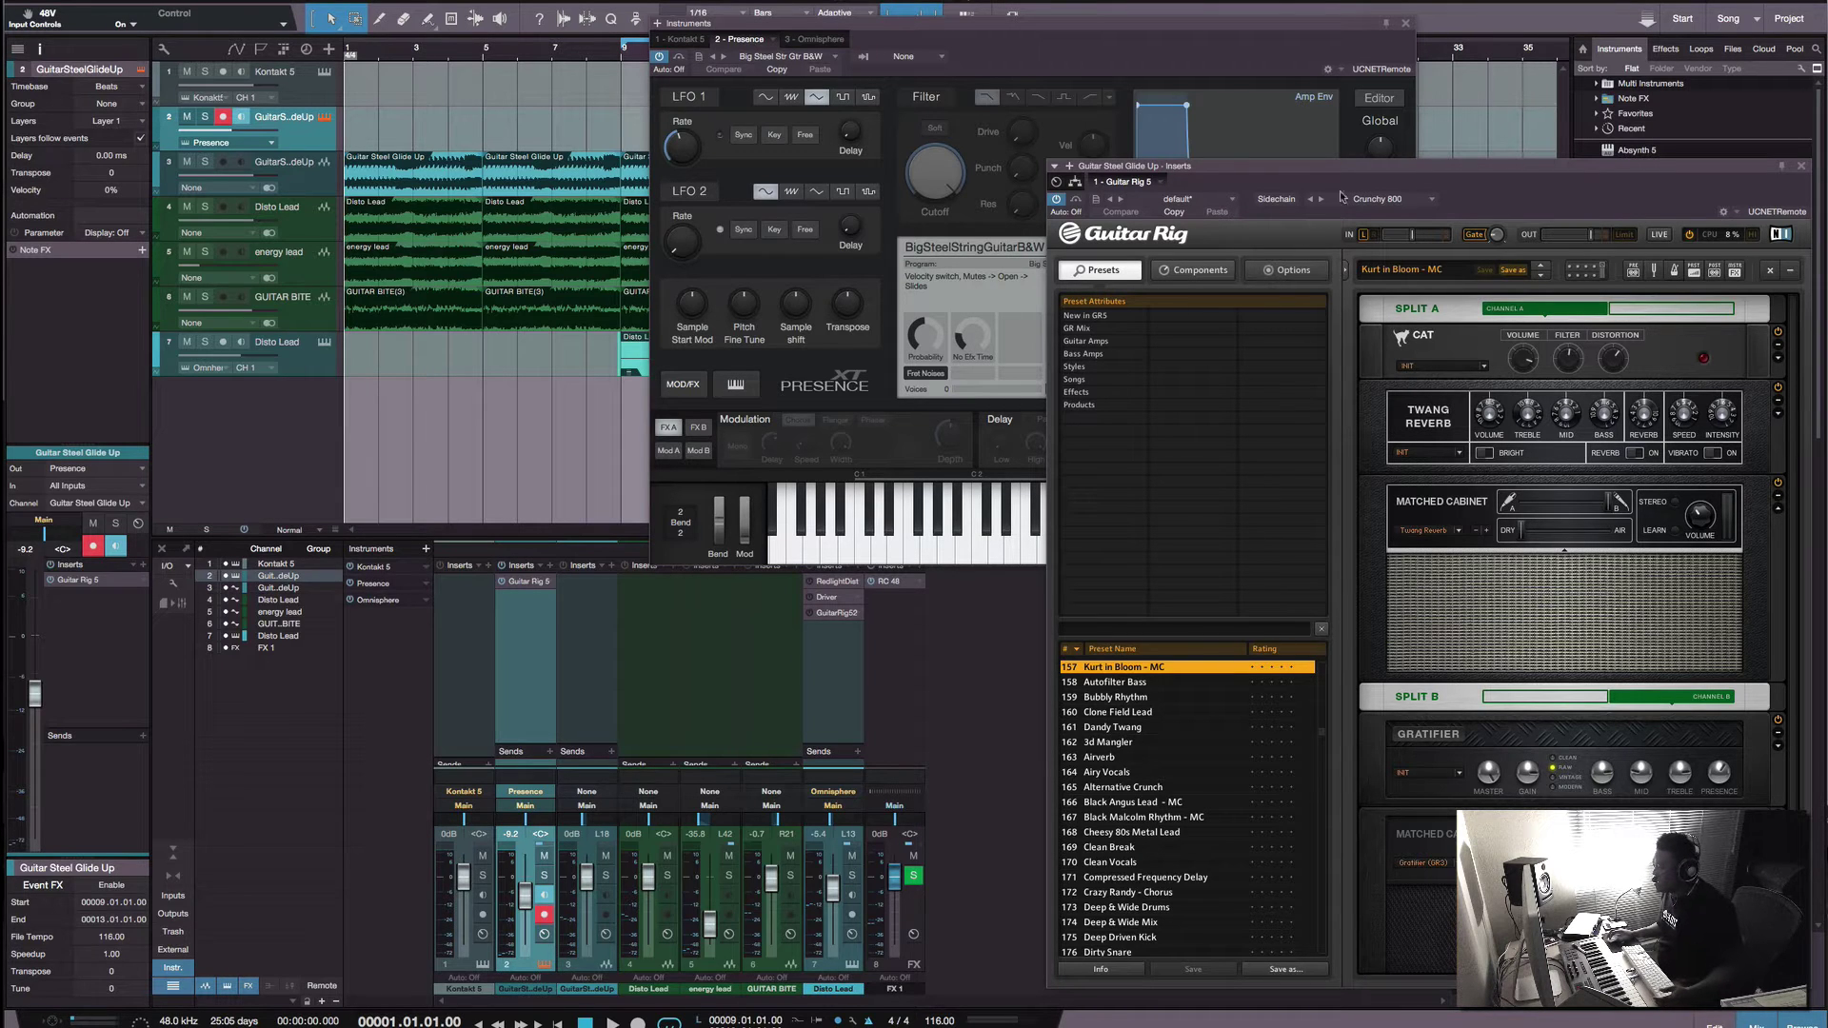
left_click_drag(1333, 173, 1242, 122)
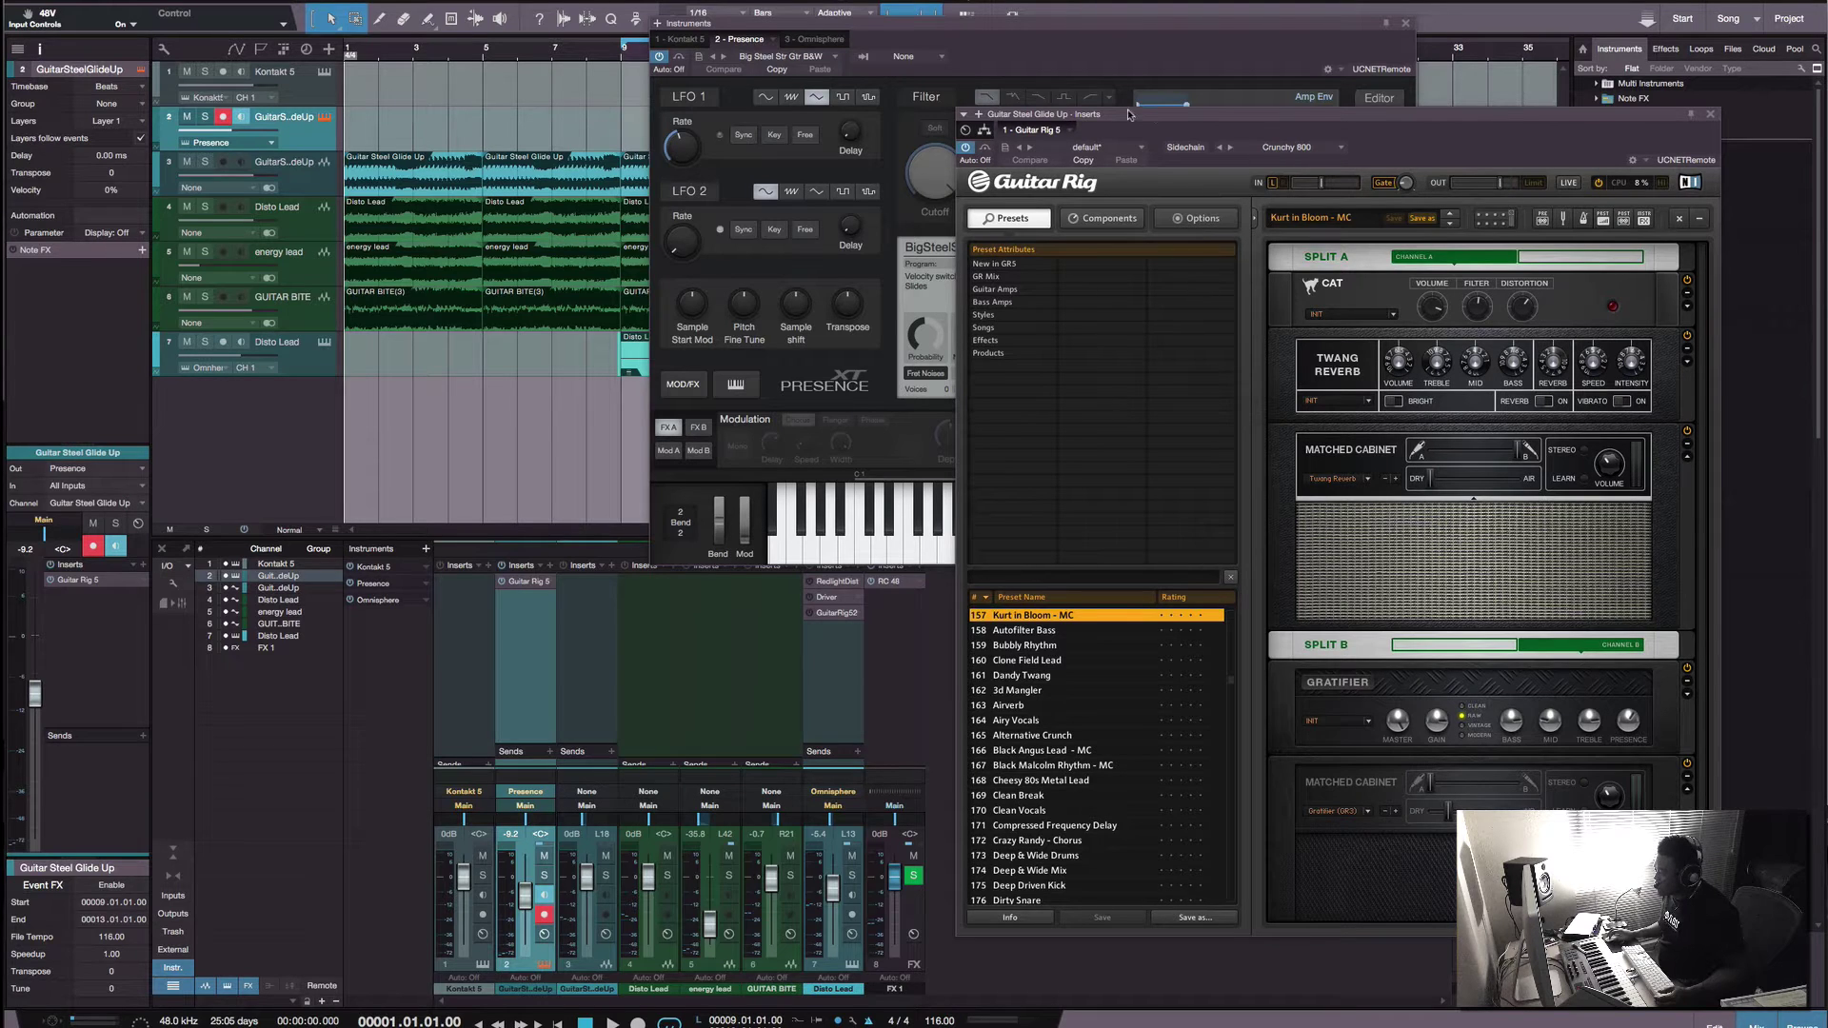
left_click_drag(1162, 120, 1182, 164)
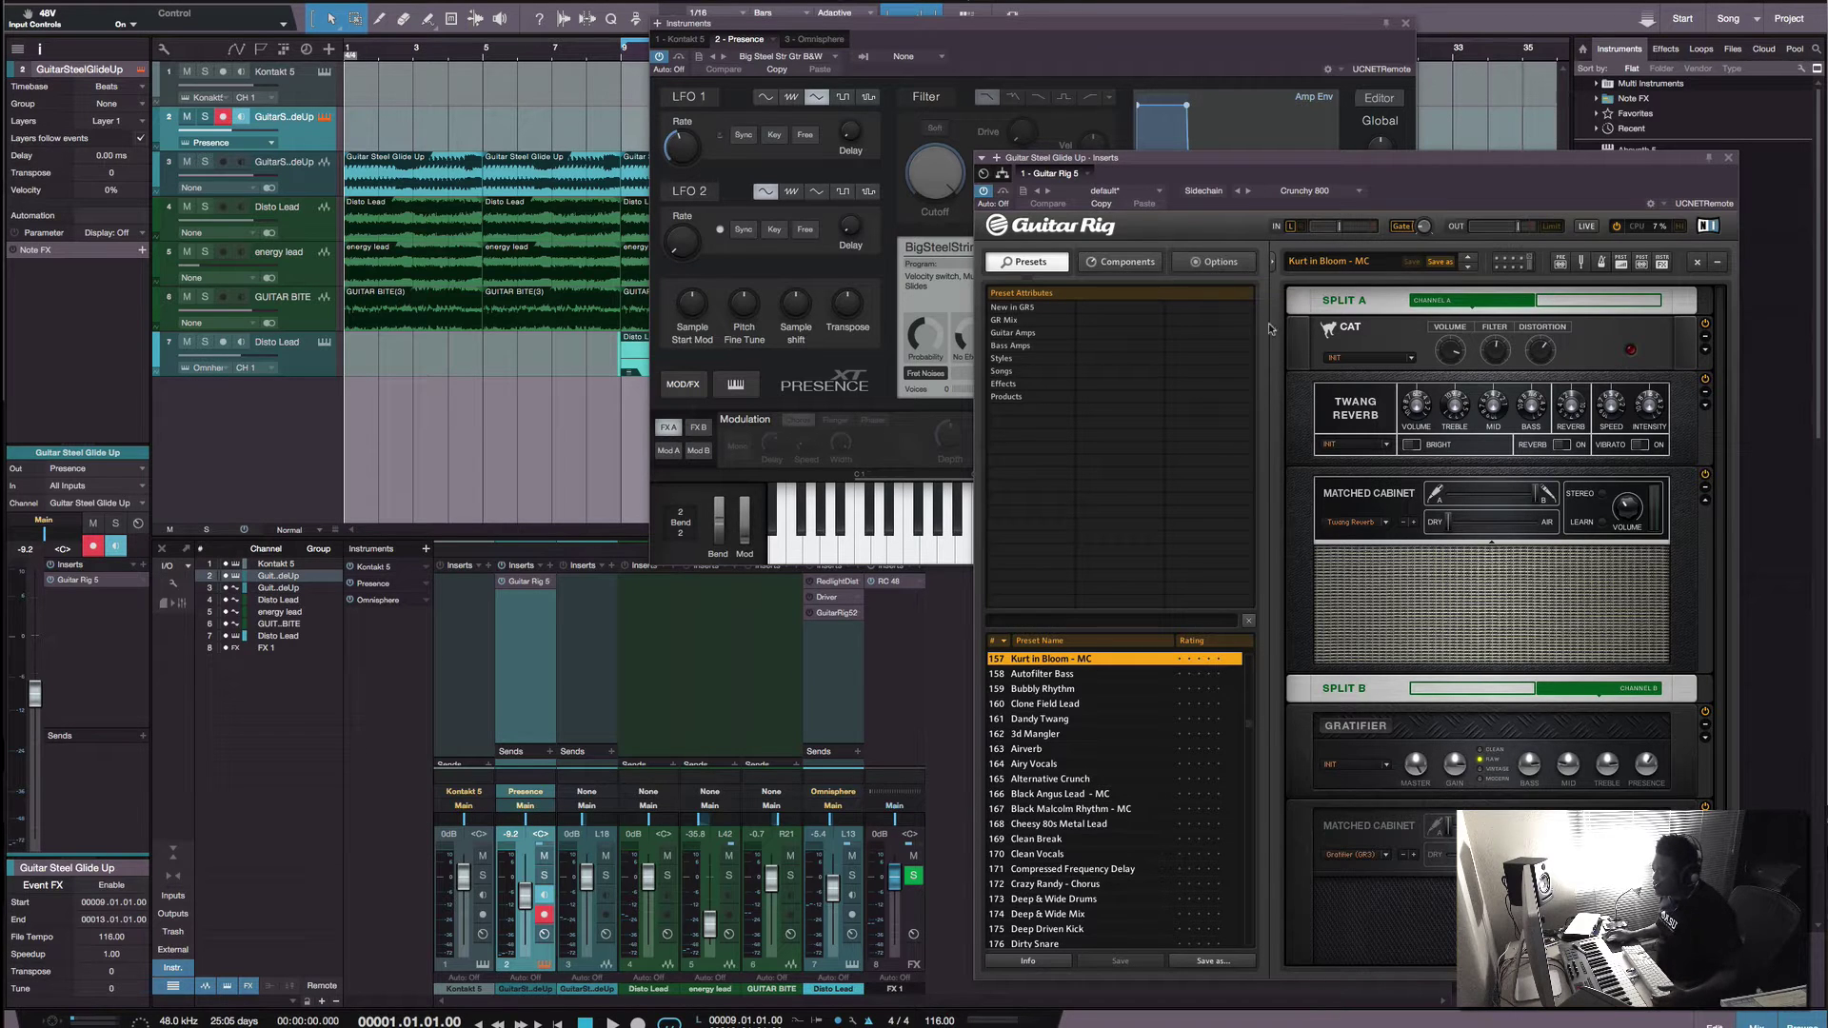
Step: Close the Guitar Rig 5 and Presence windows
left_click_drag(1074, 25, 580, 0)
left_click_drag(1251, 163, 1157, 125)
left_click(1636, 119)
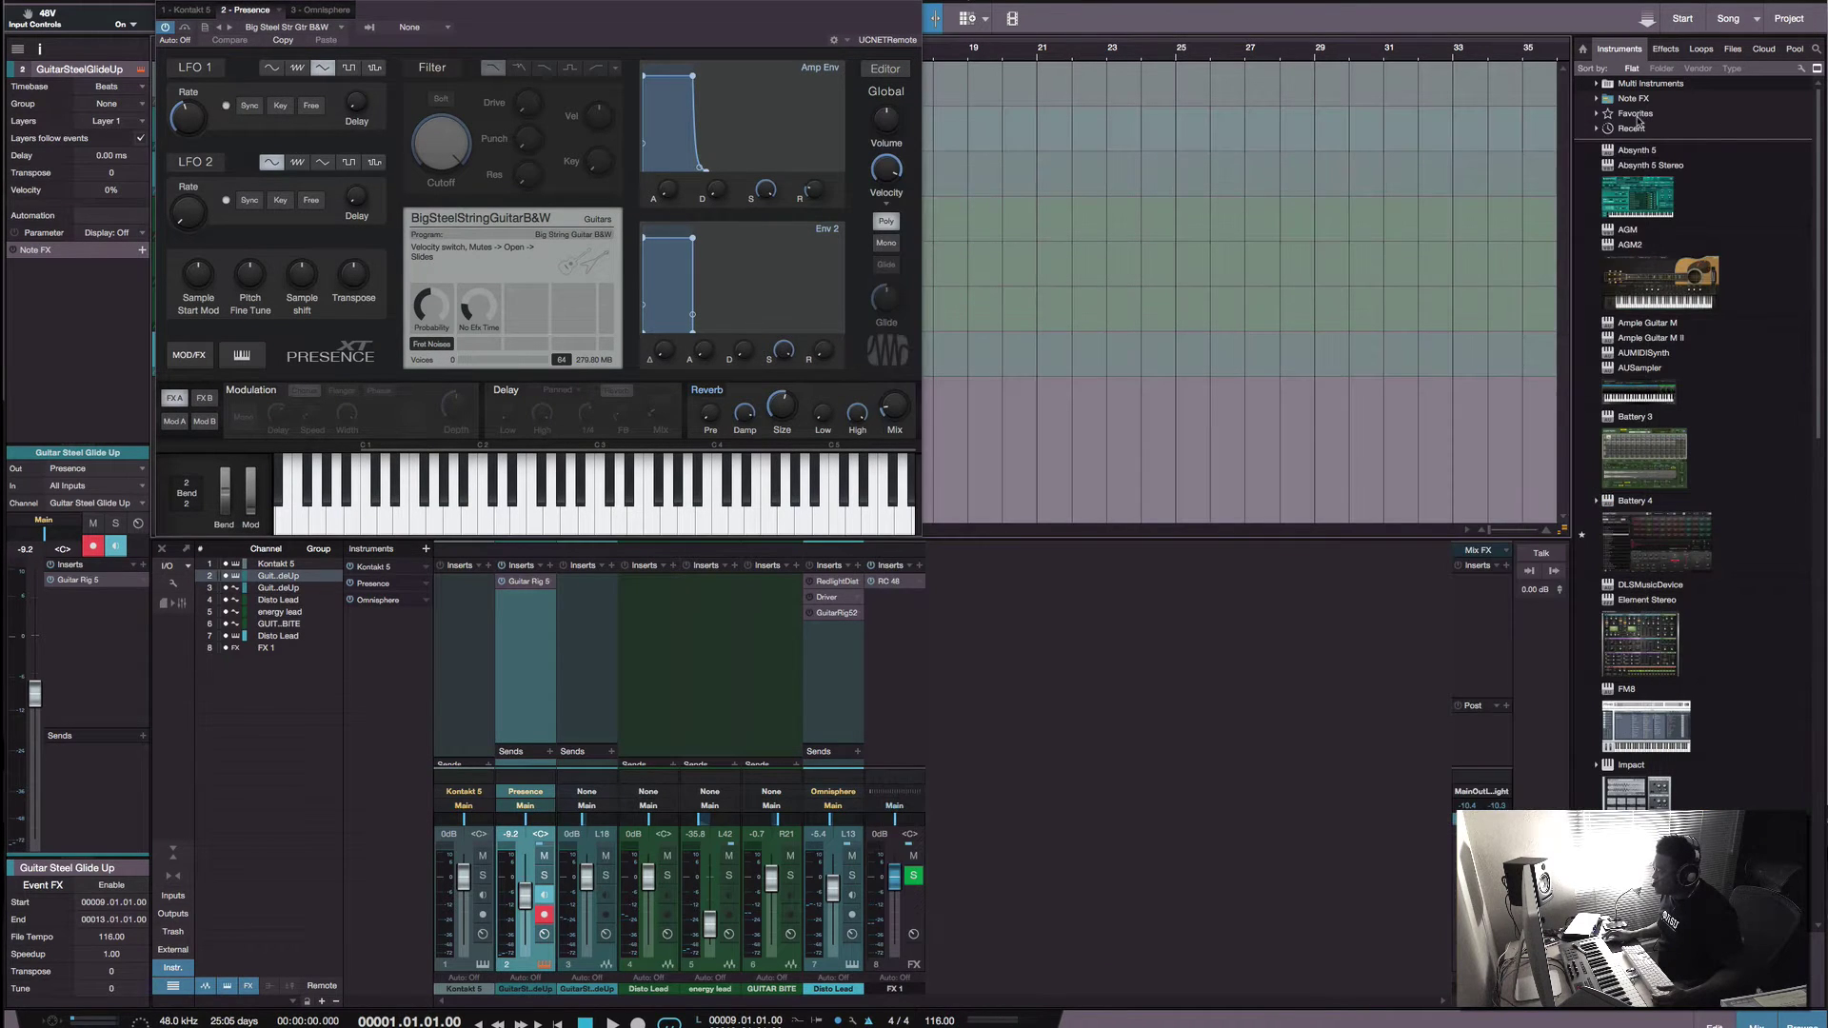
left_click(912, 3)
Step: Select the Disto Lead instrument track and inspect its RedlightDist and Driver inserts
left_click(308, 228)
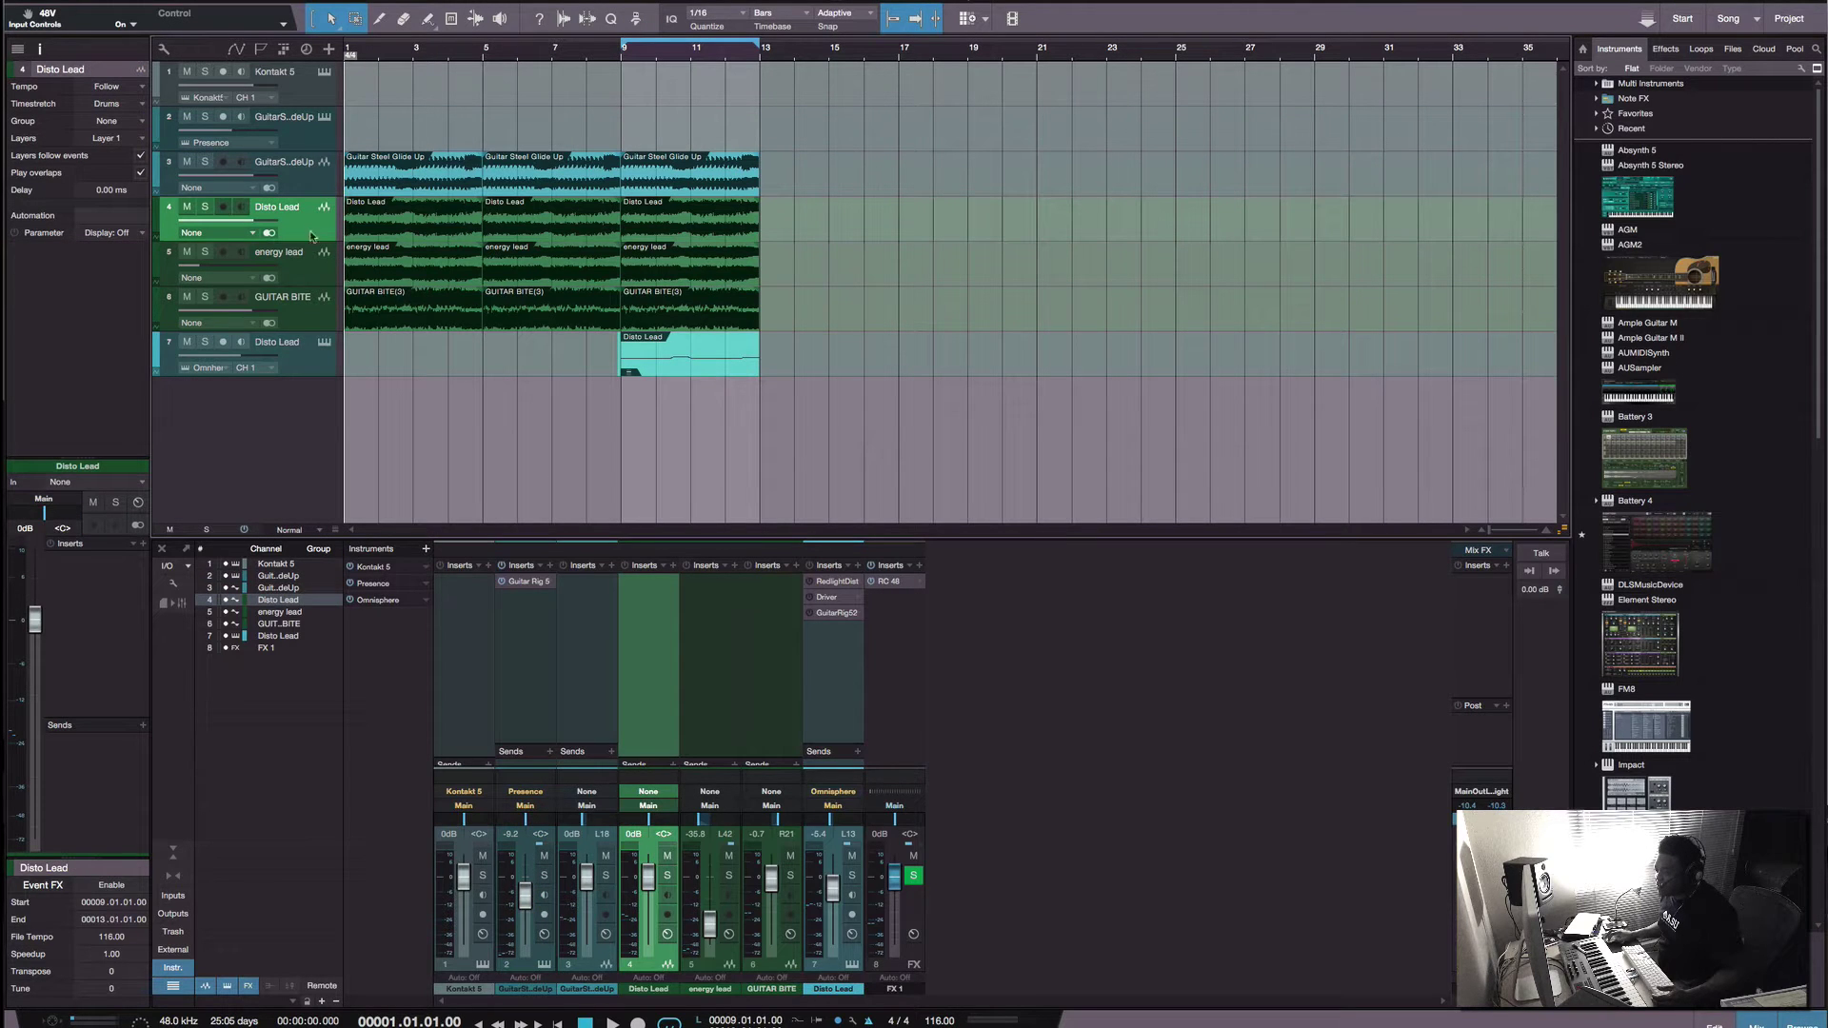
left_click(308, 143)
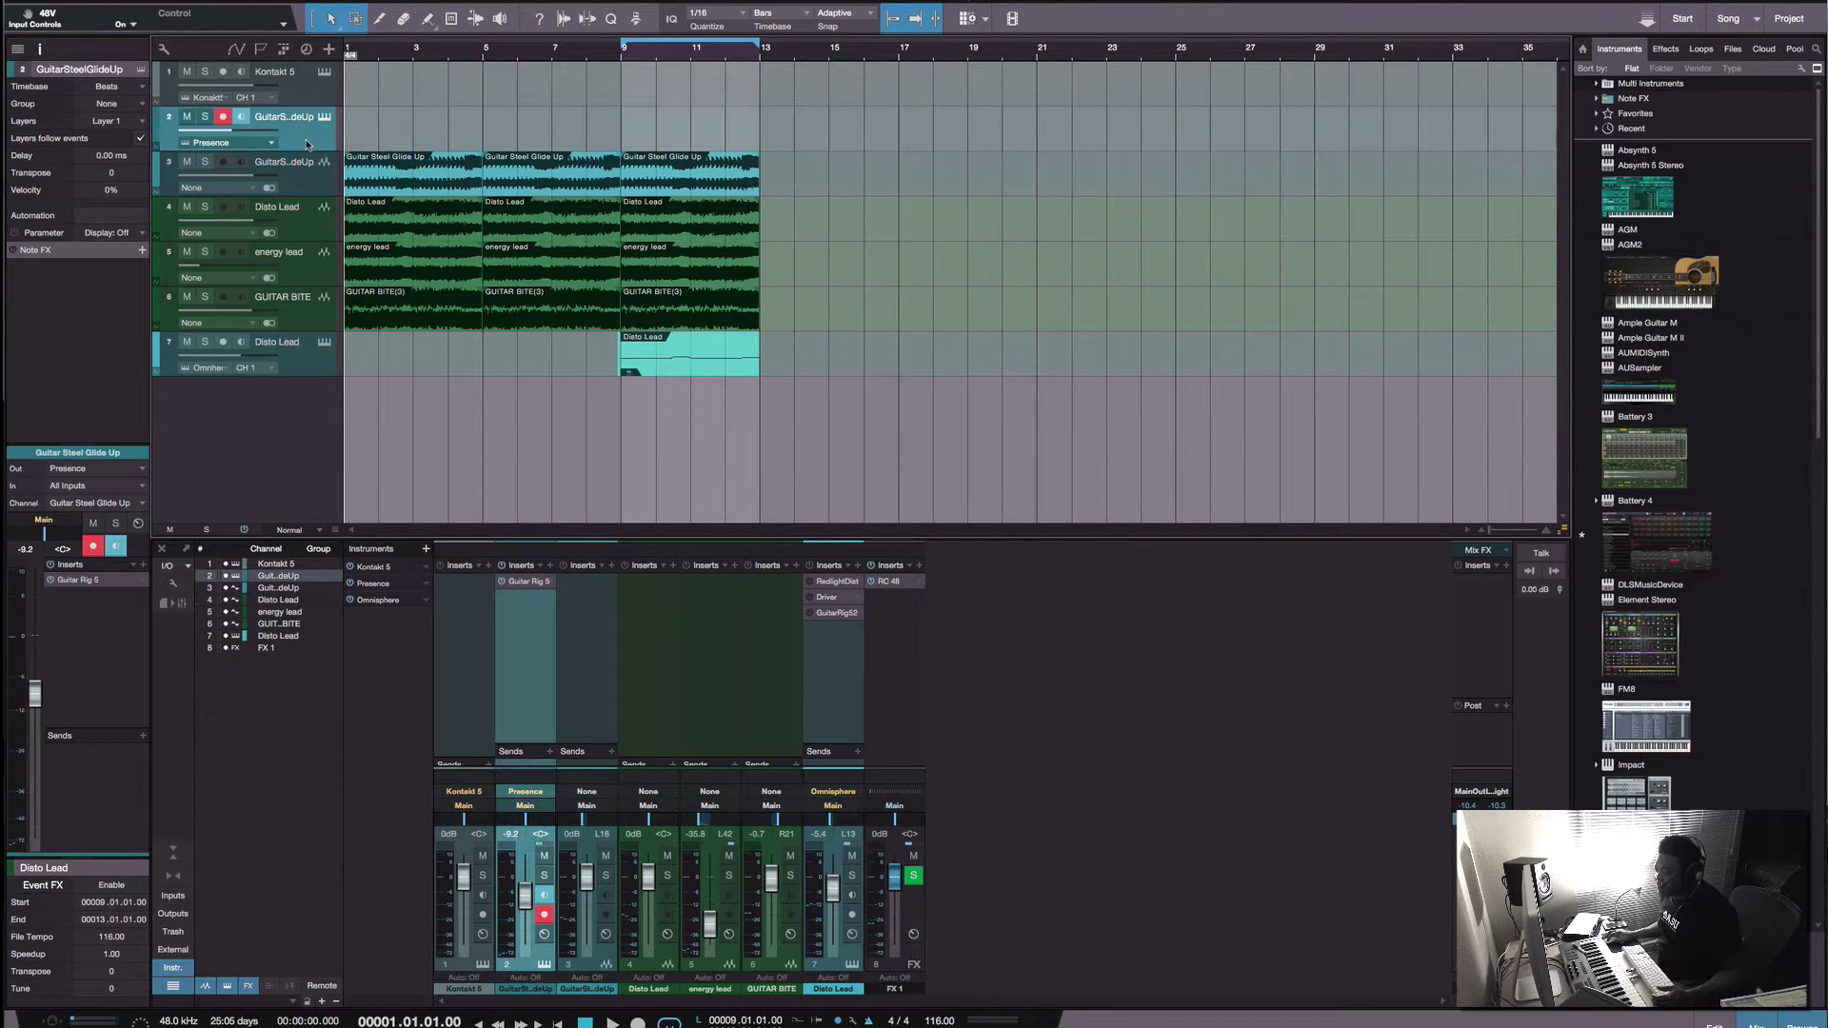
left_click(318, 363)
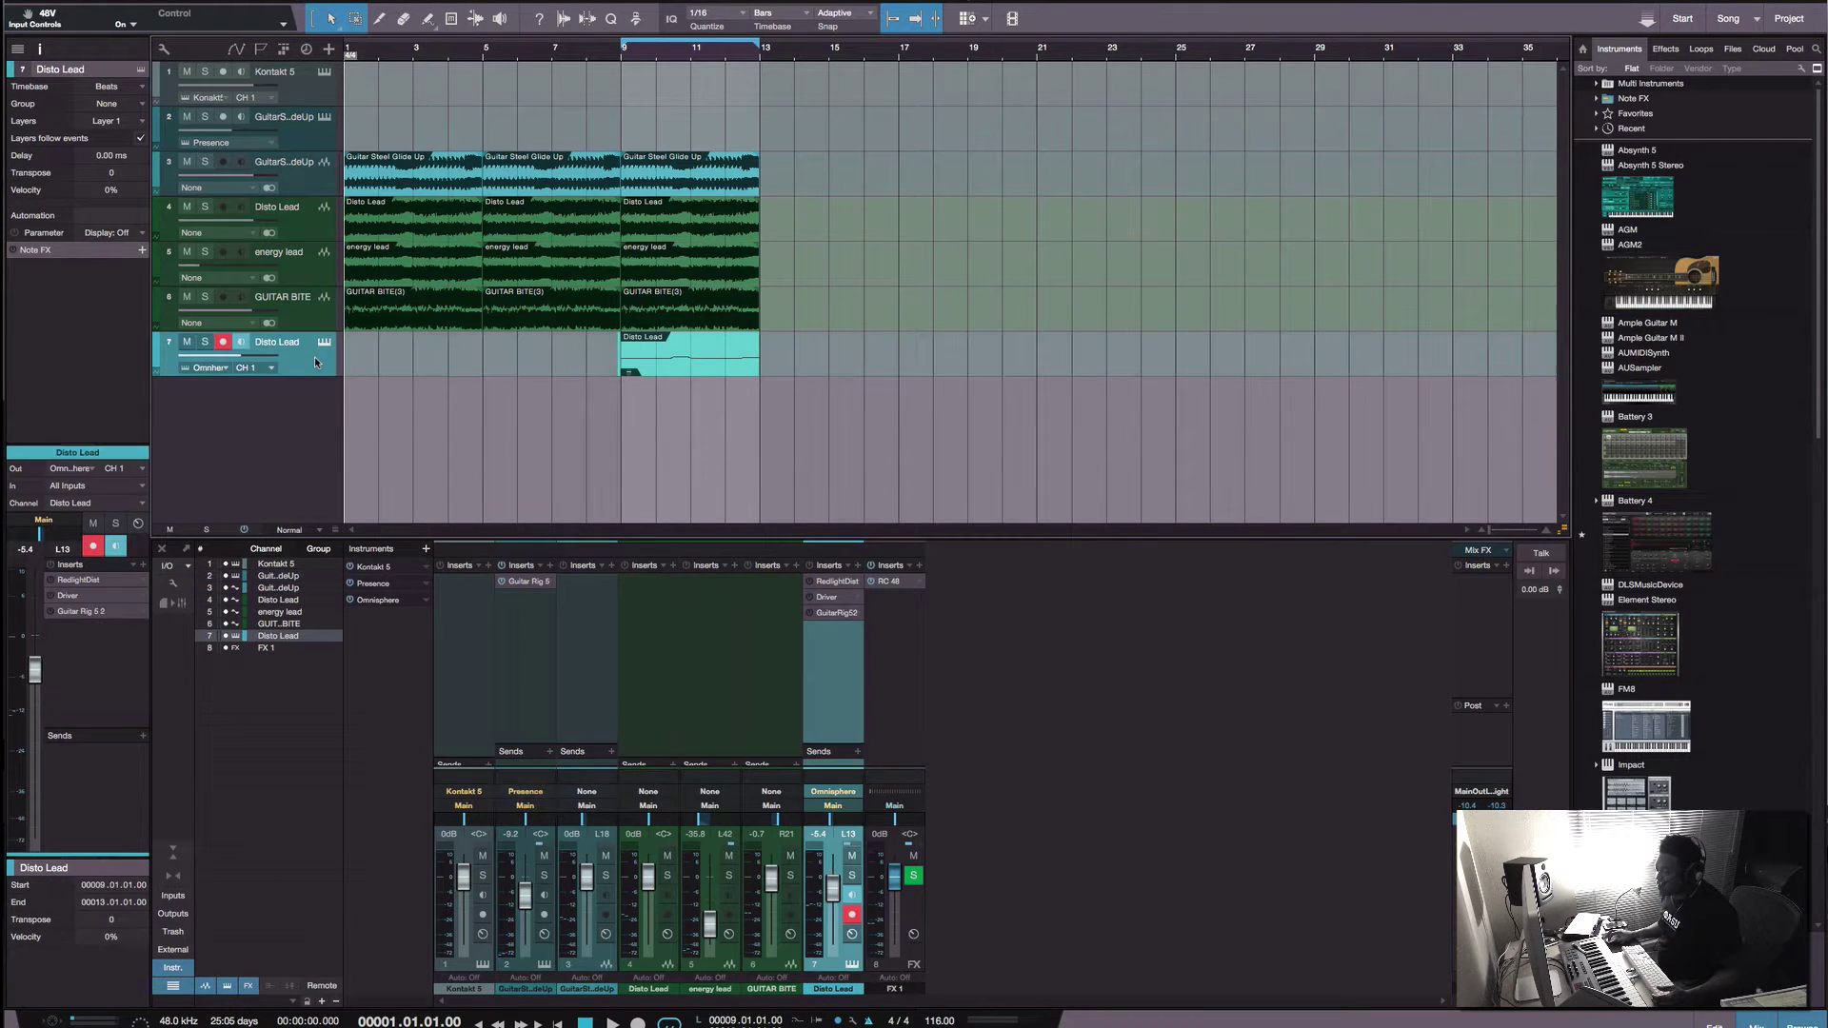
left_click(837, 582)
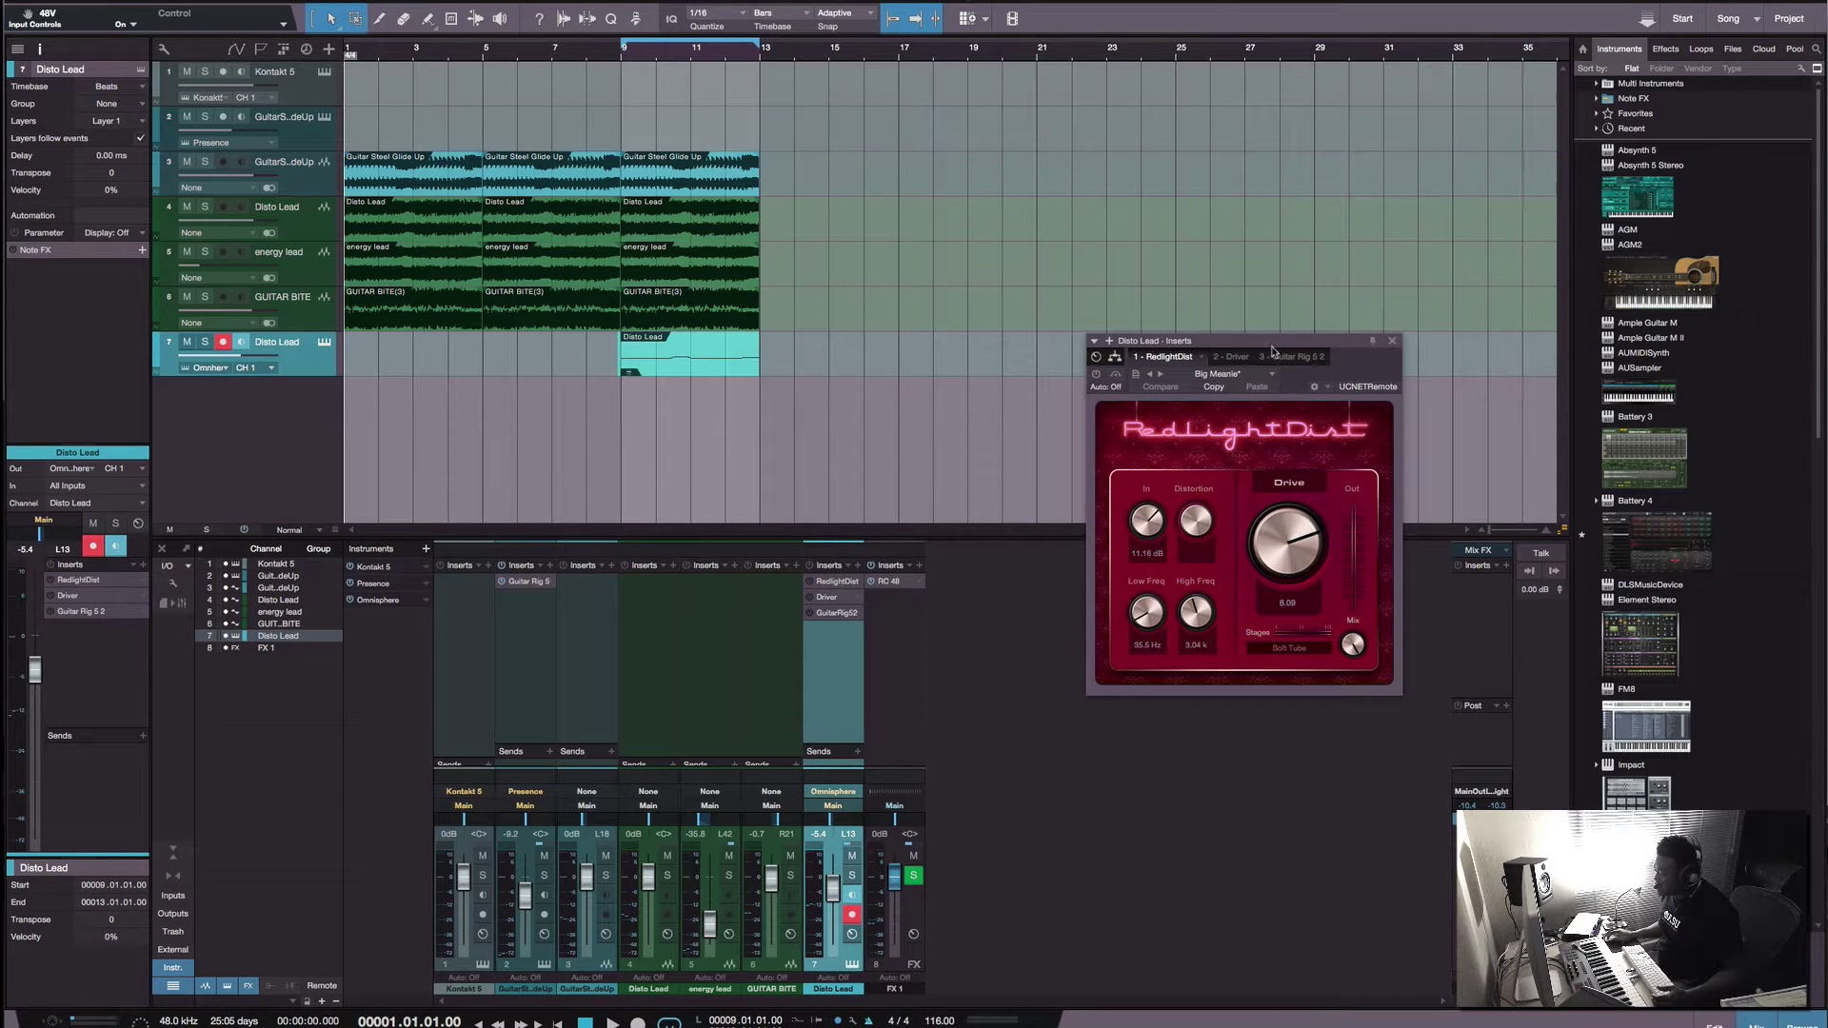
left_click_drag(1264, 345, 1142, 127)
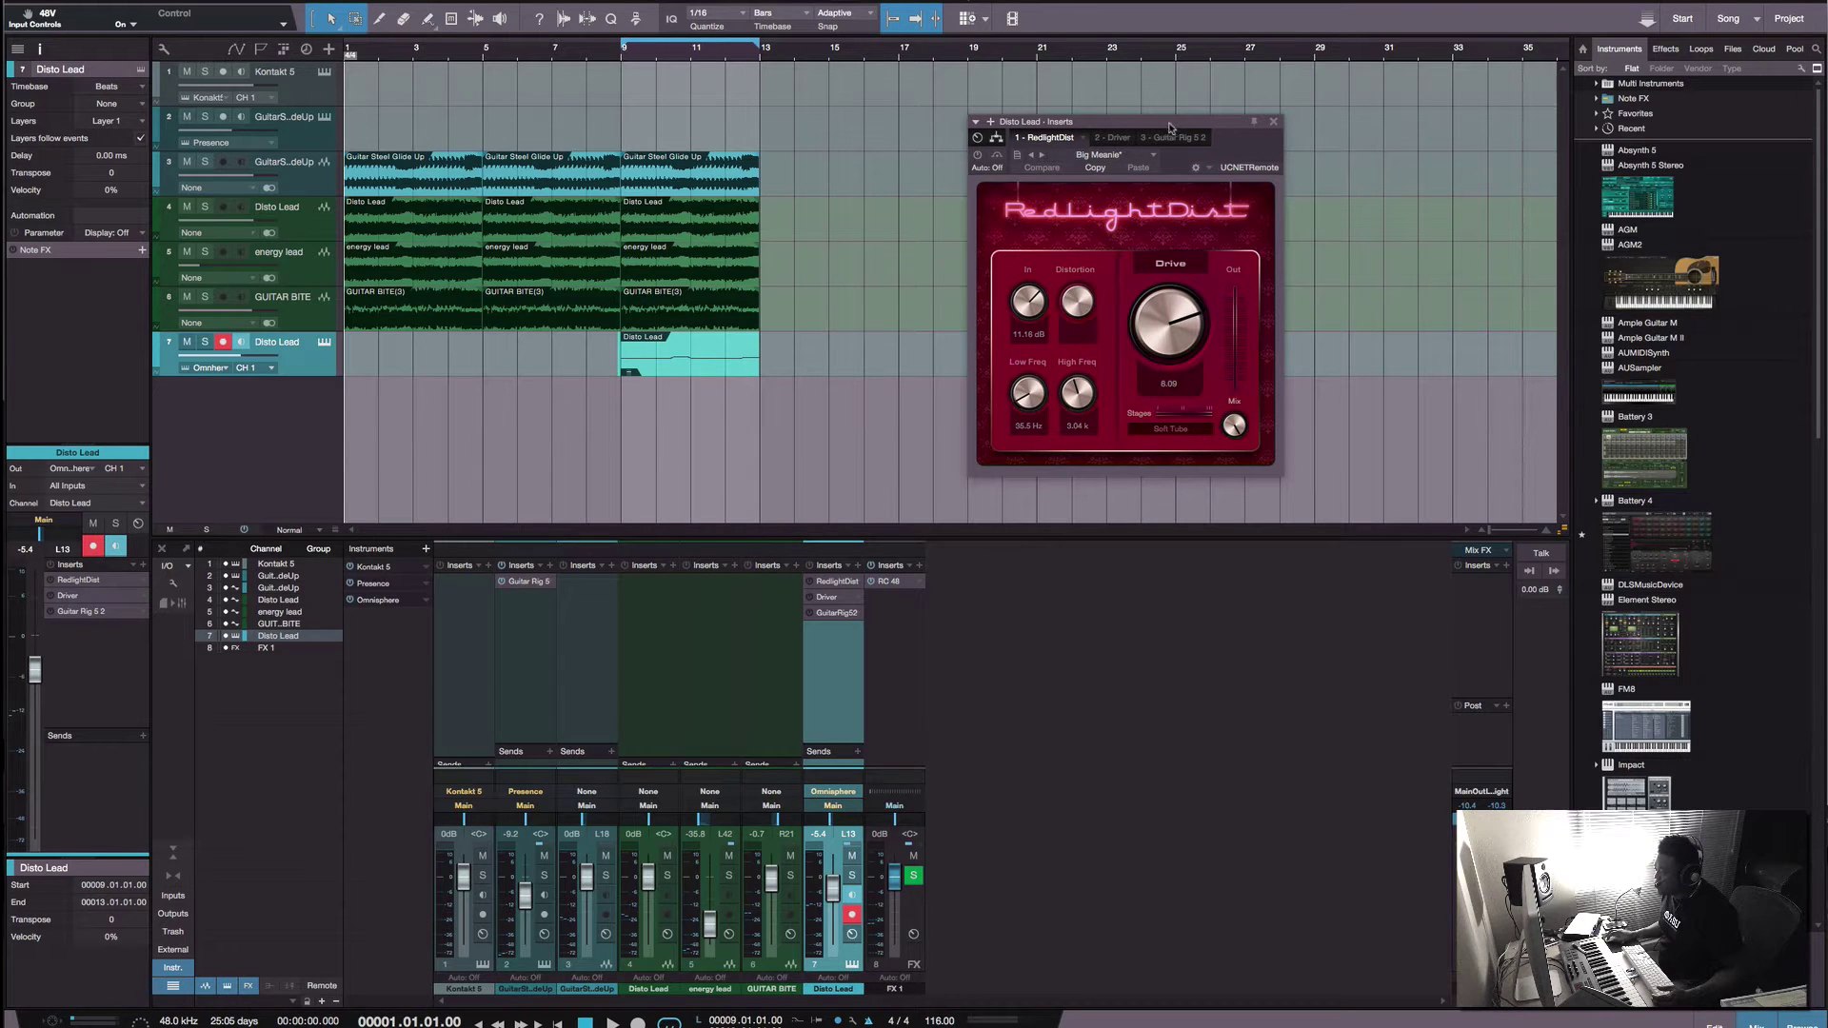
left_click(1122, 138)
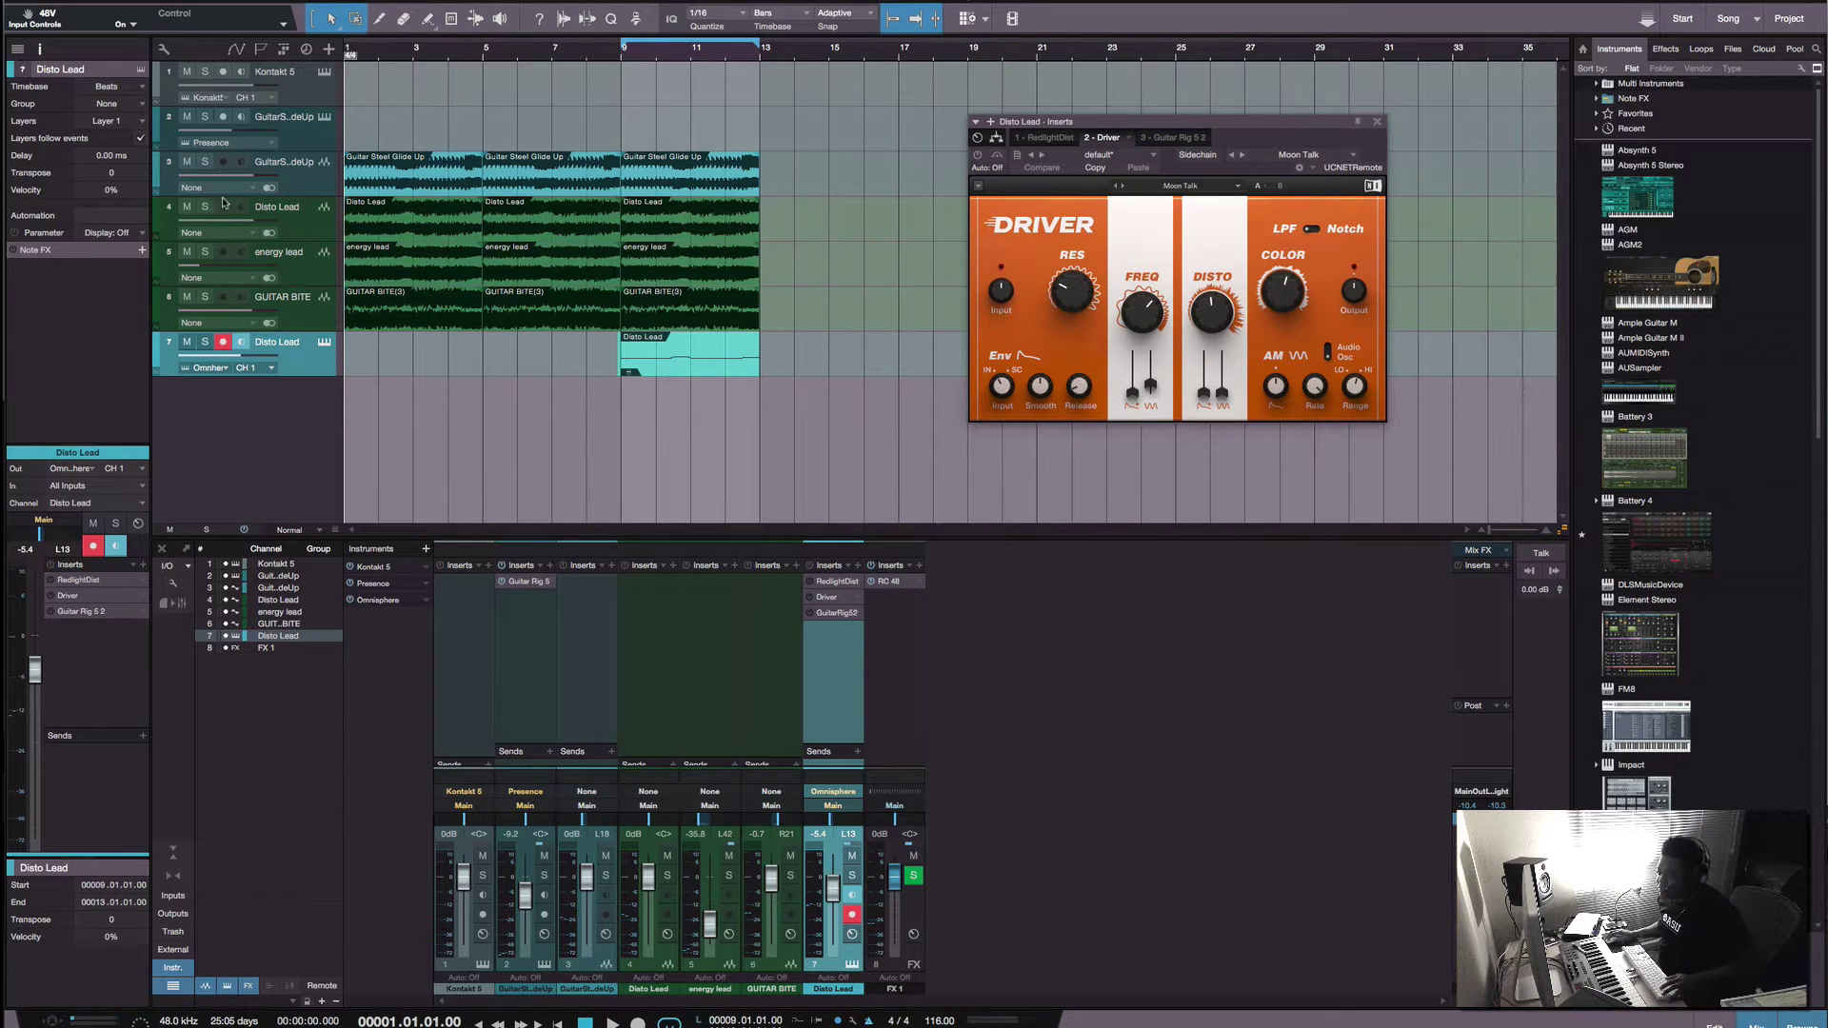
Step: Solo the Guitar Steel Glide Up audio track, play it from the start, add the Disto Lead audio track to the solo, and stop playback
left_click(206, 163)
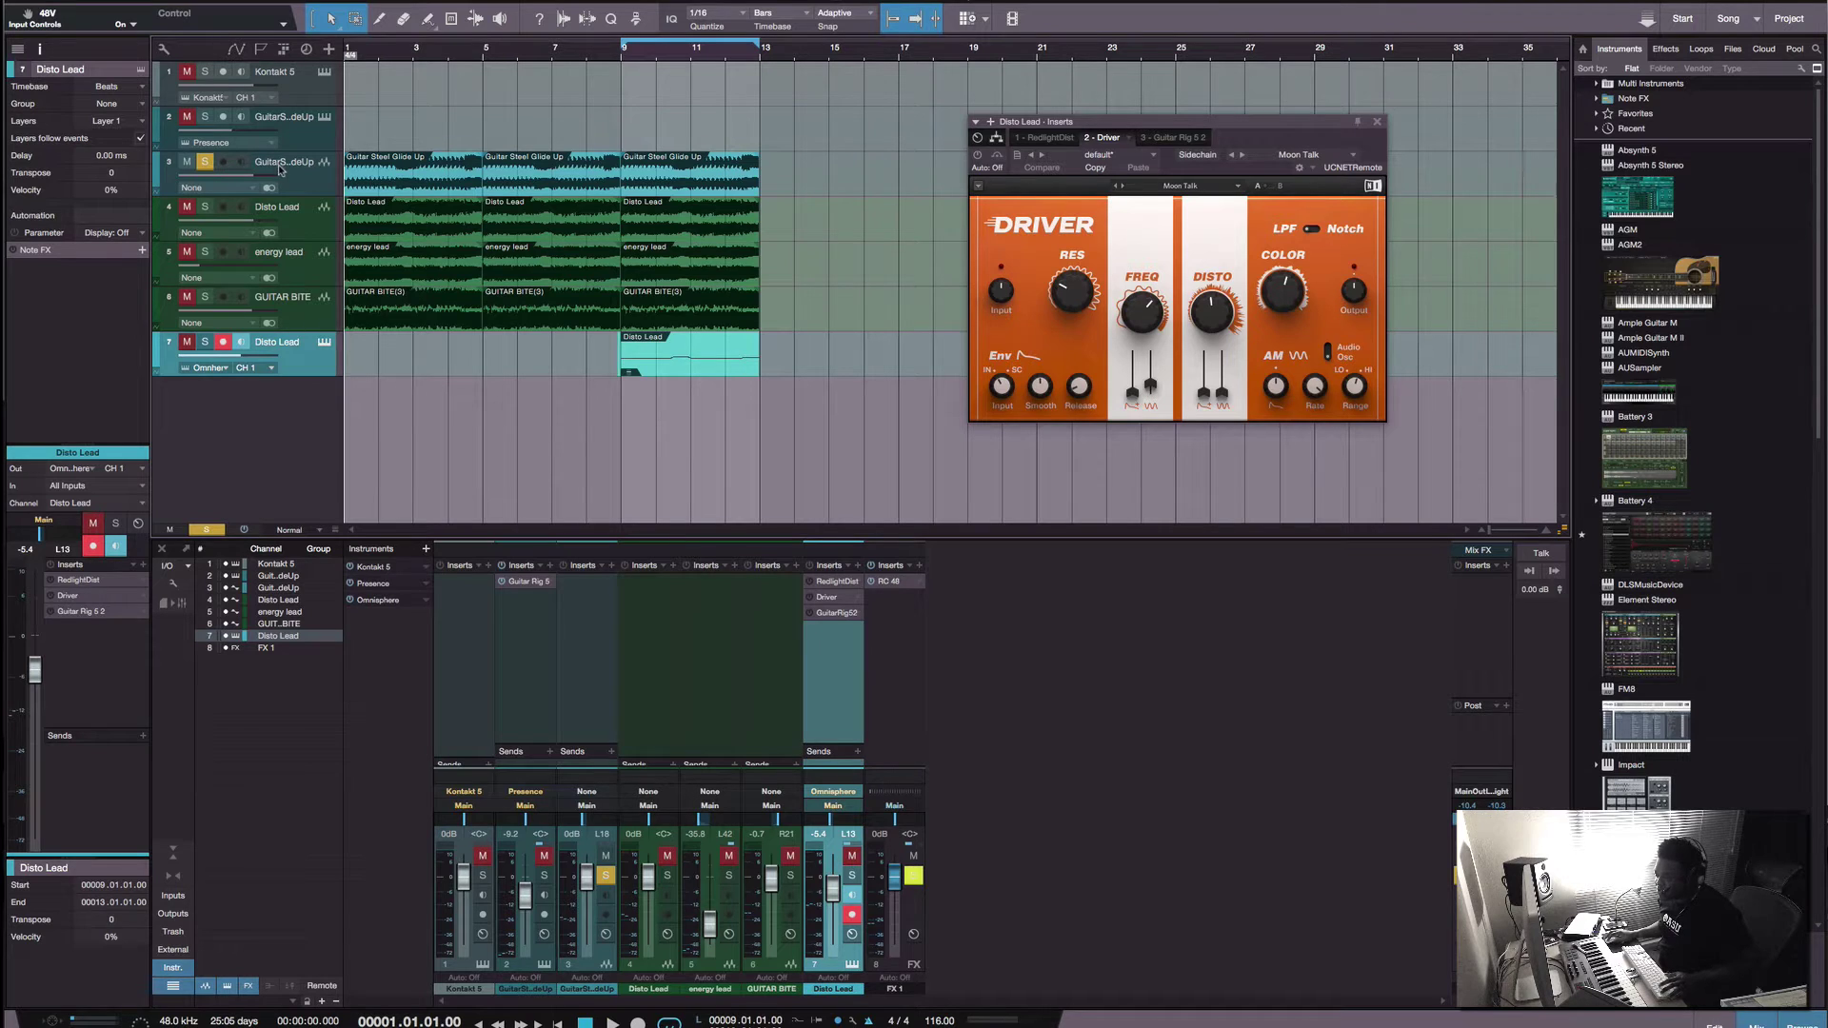
key("space")
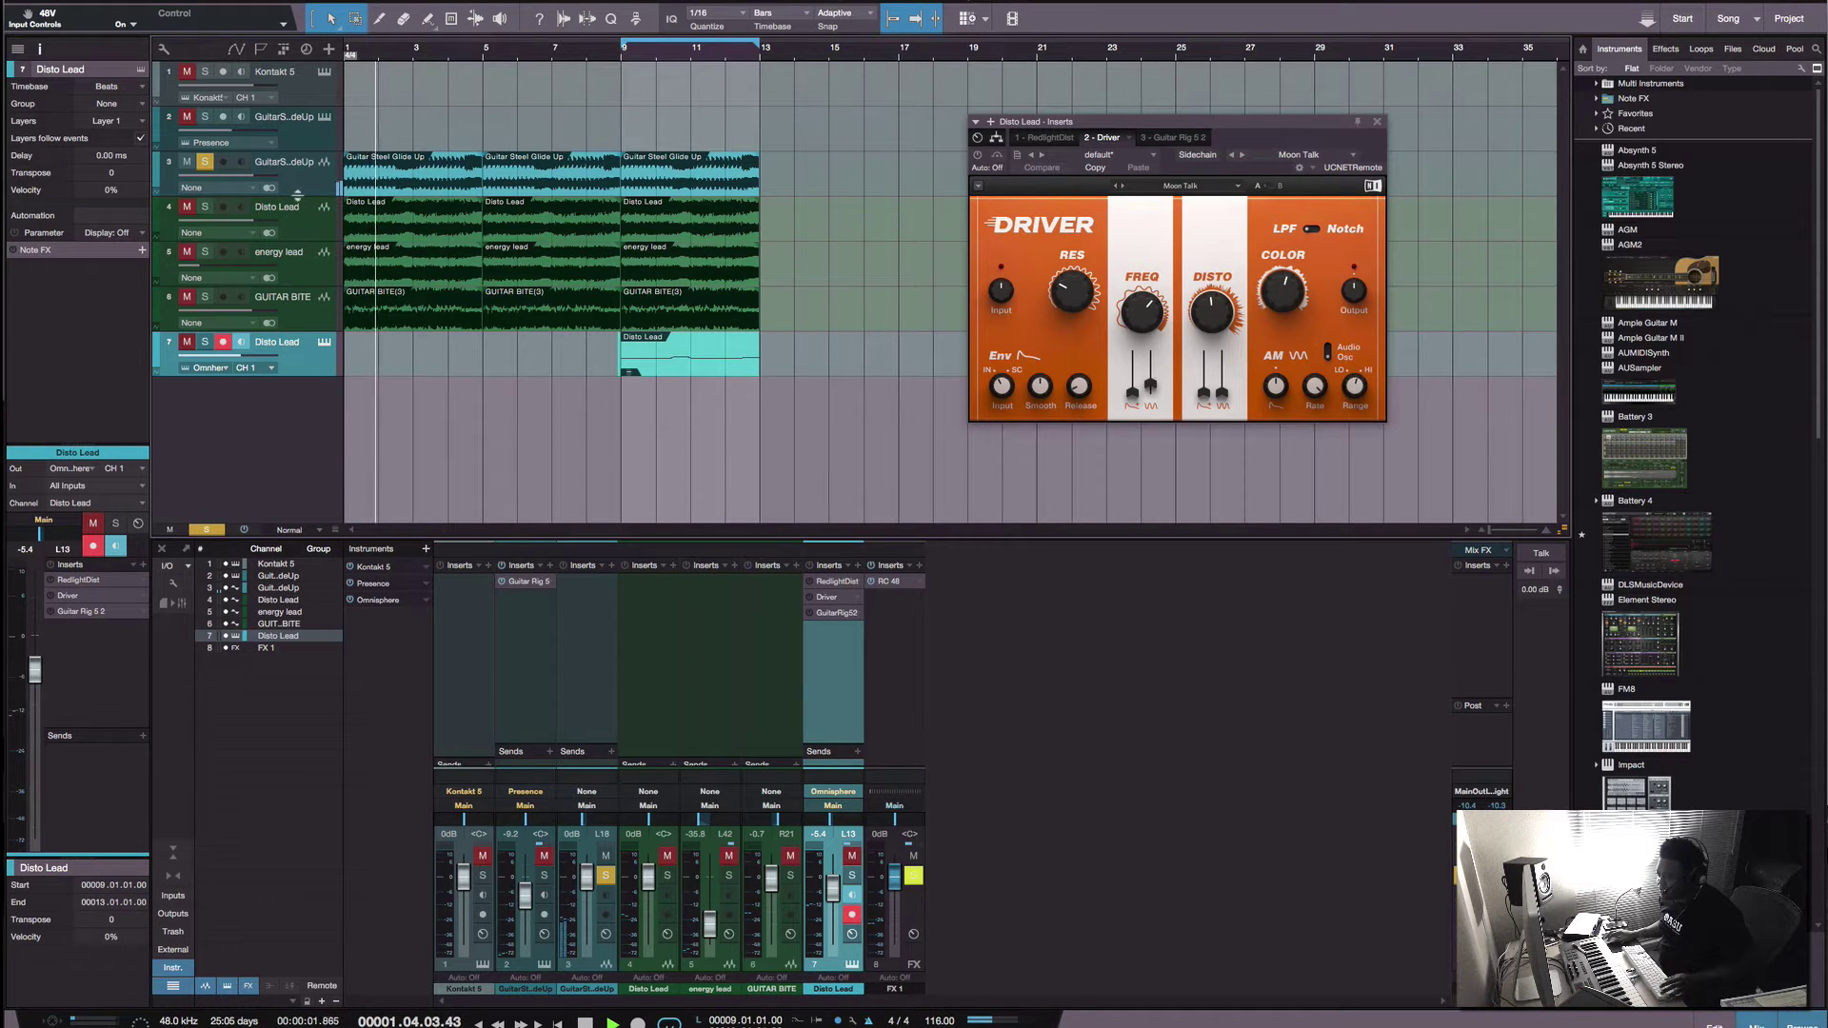
left_click(300, 185)
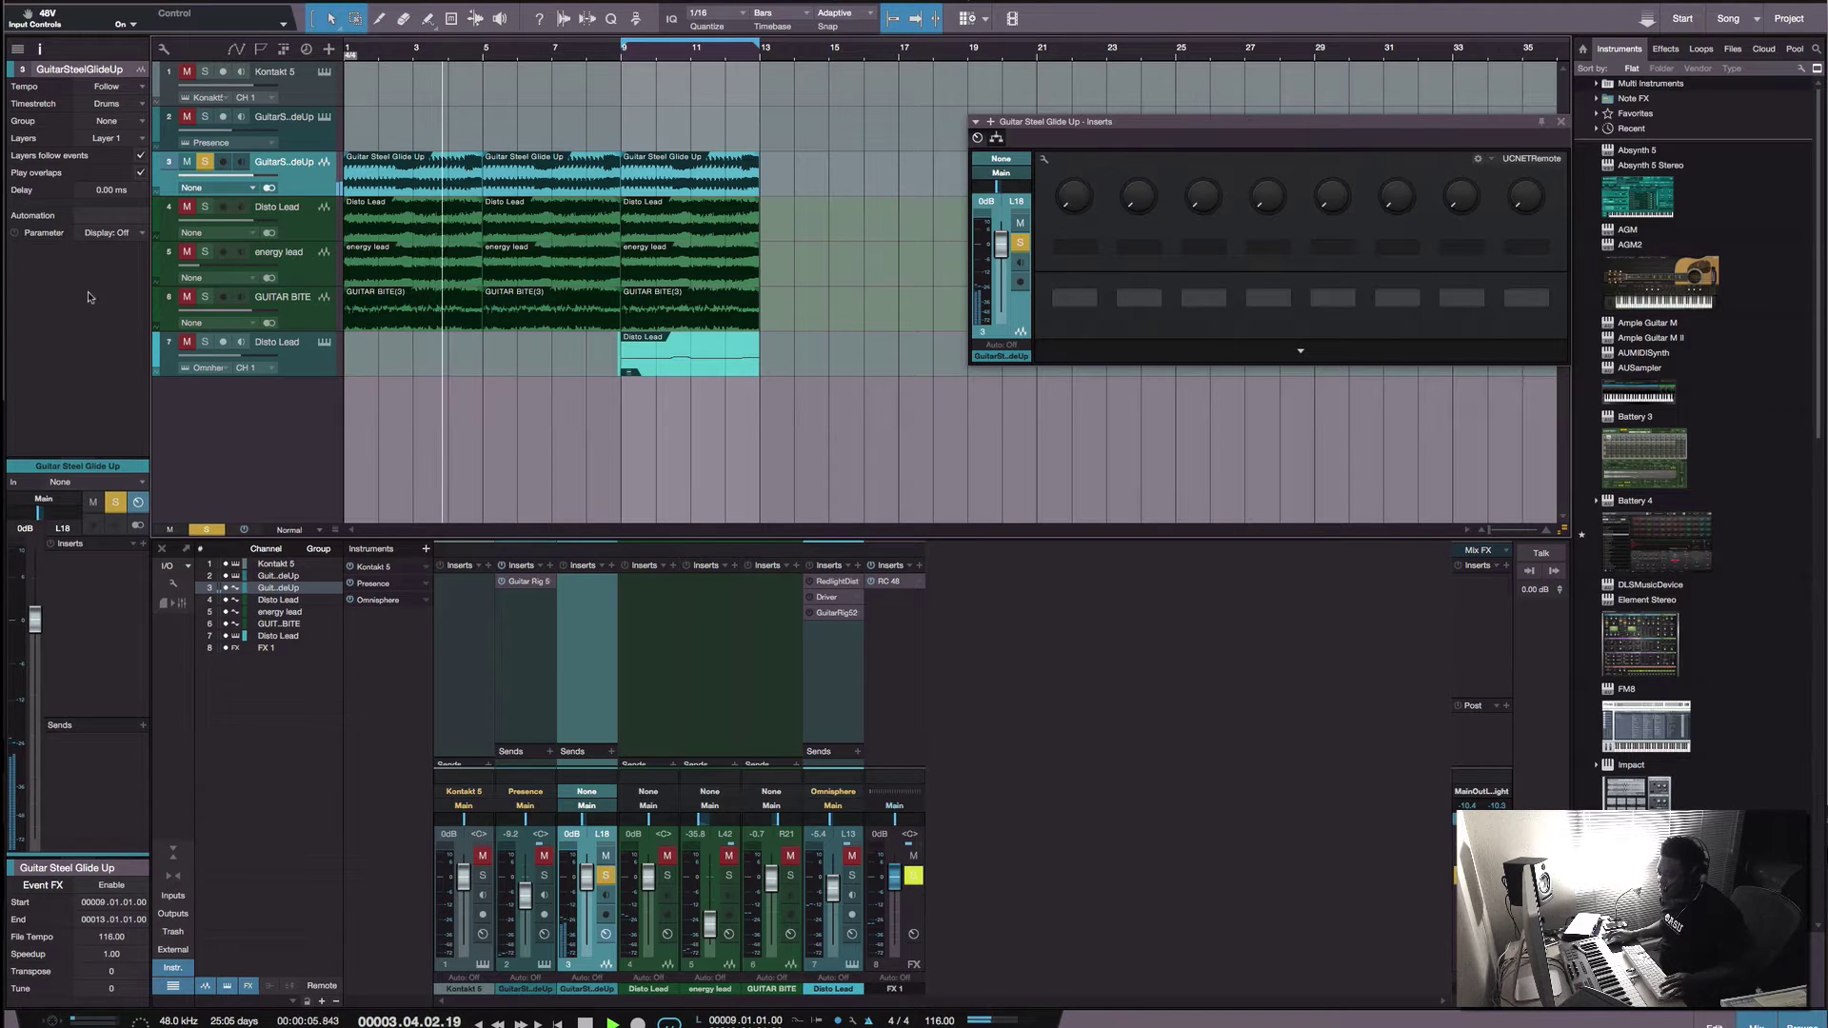
left_click(289, 236)
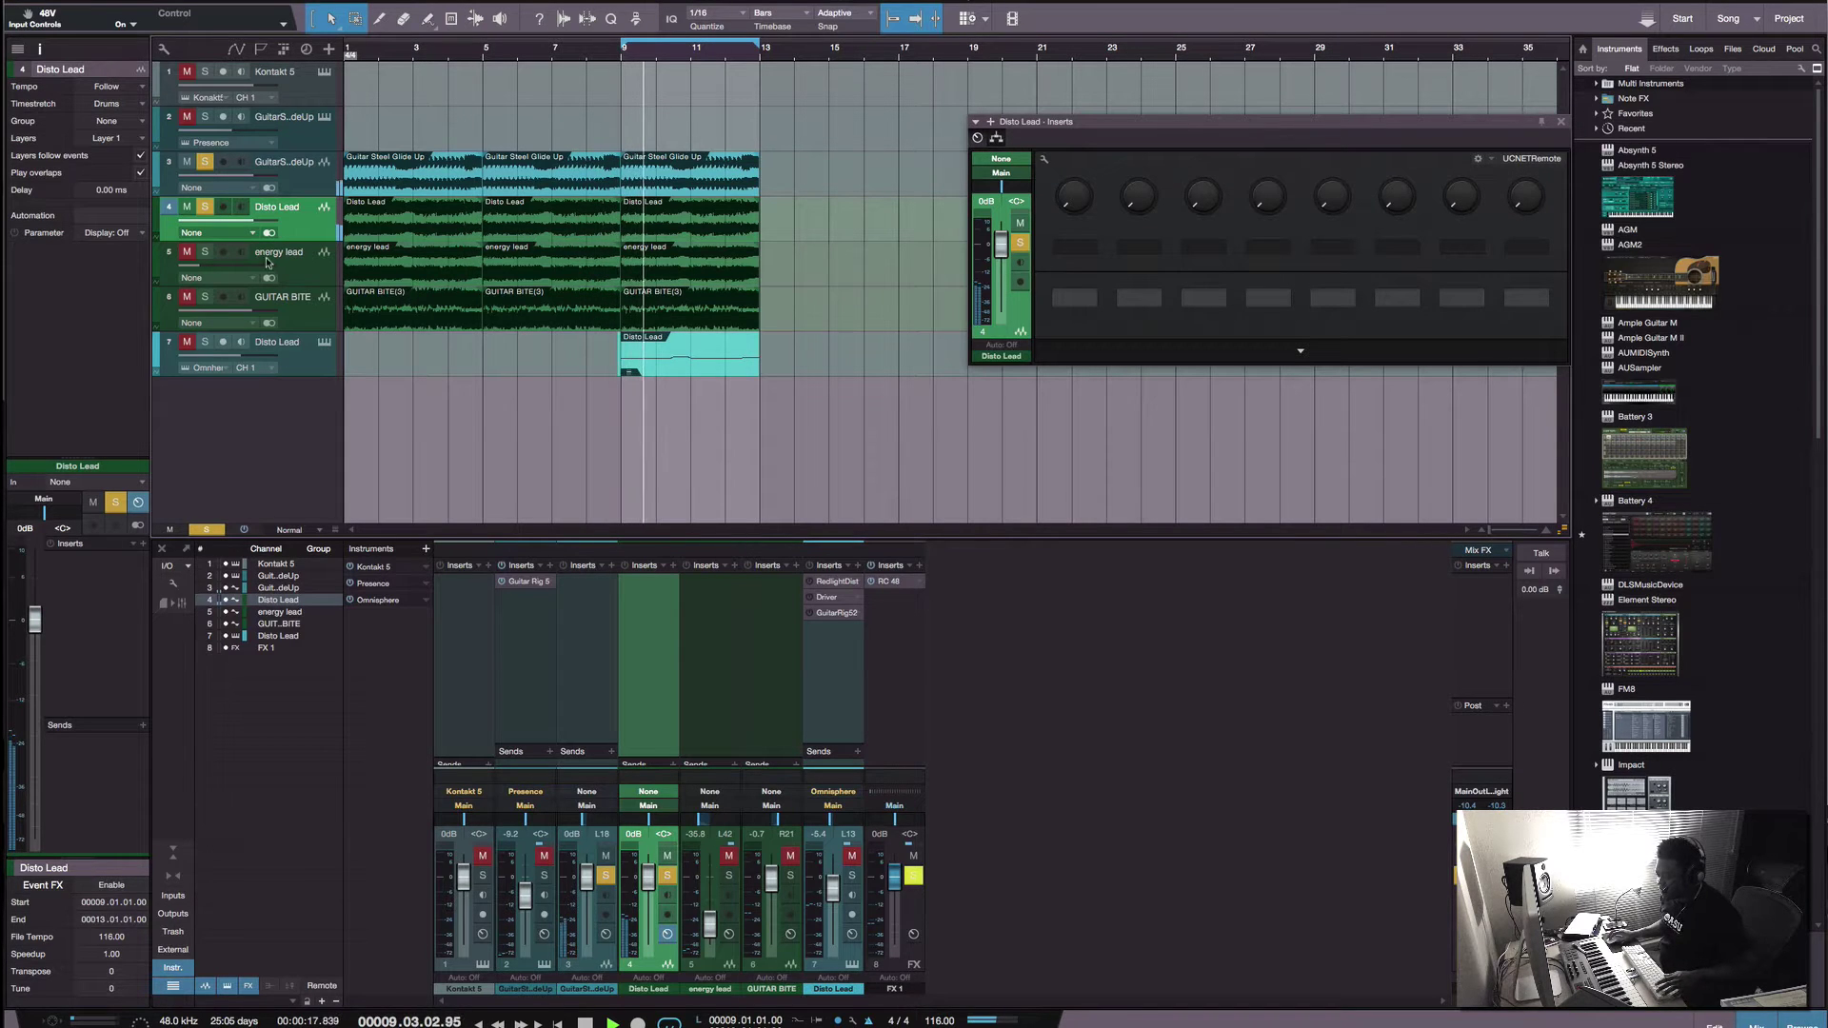
key("space")
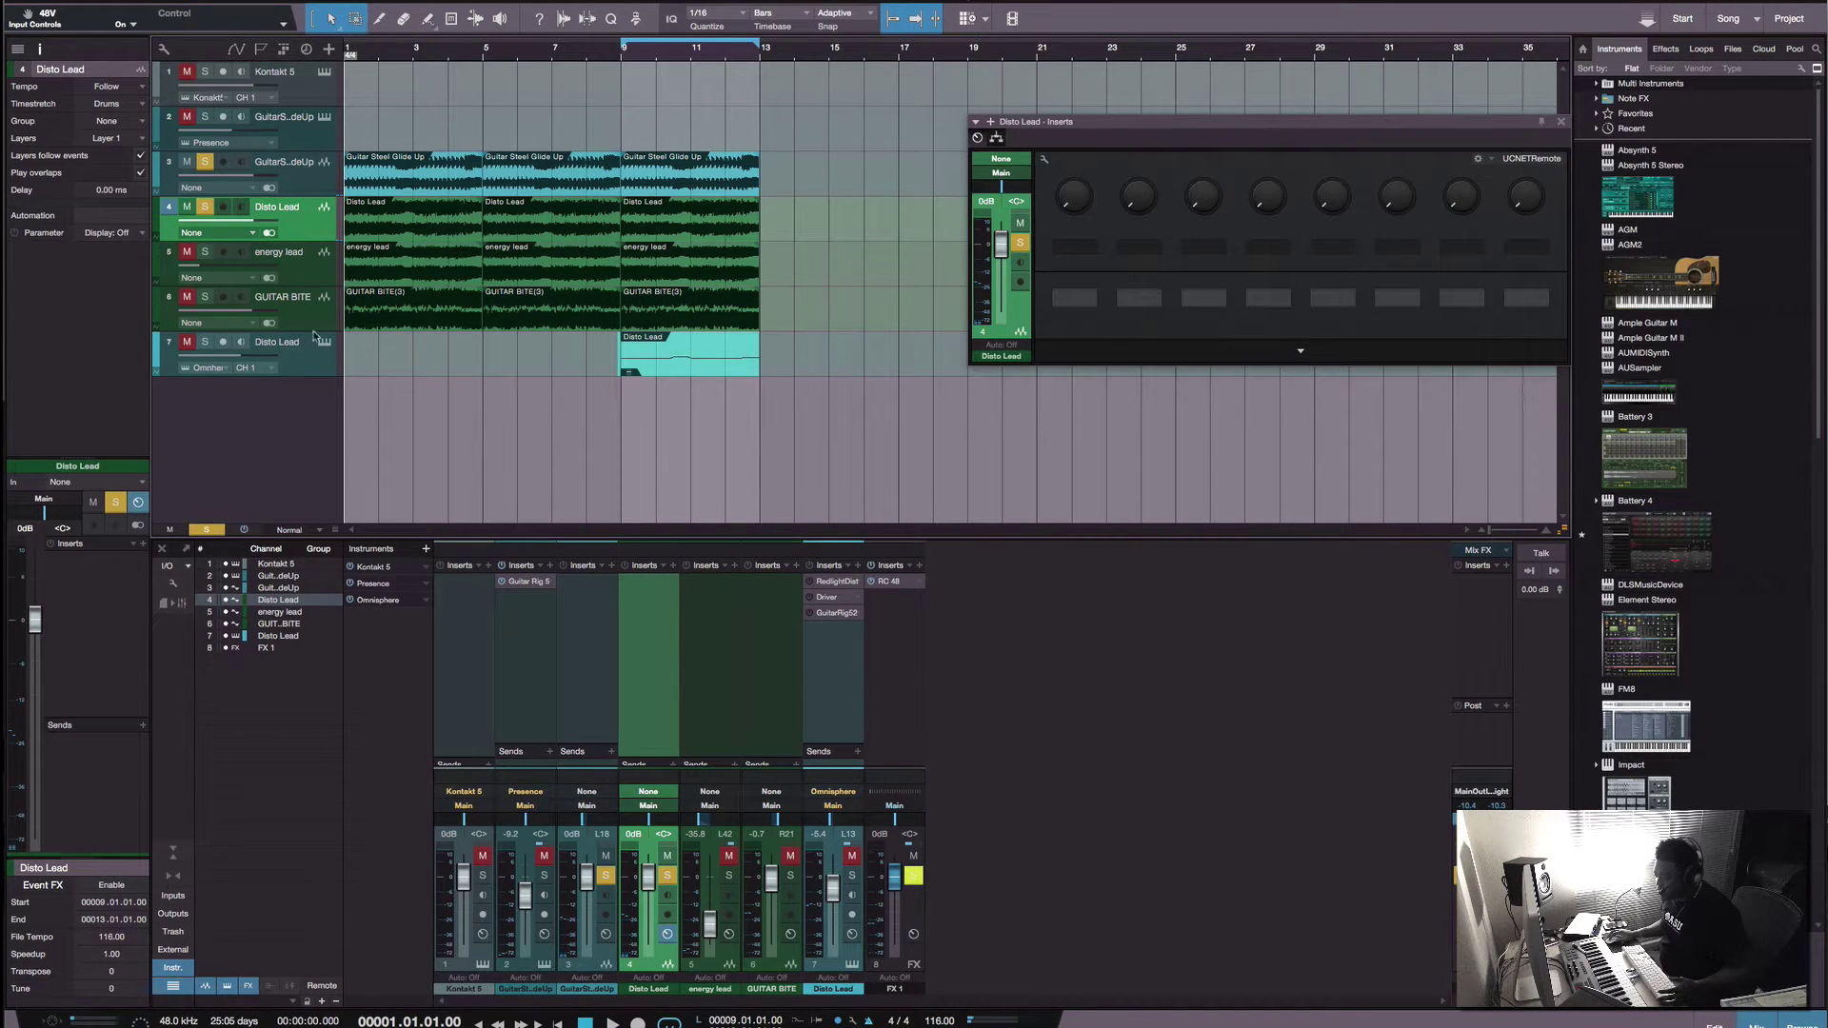
Step: Reopen the Driver insert on the Disto Lead instrument channel to review its settings
double_click(841, 597)
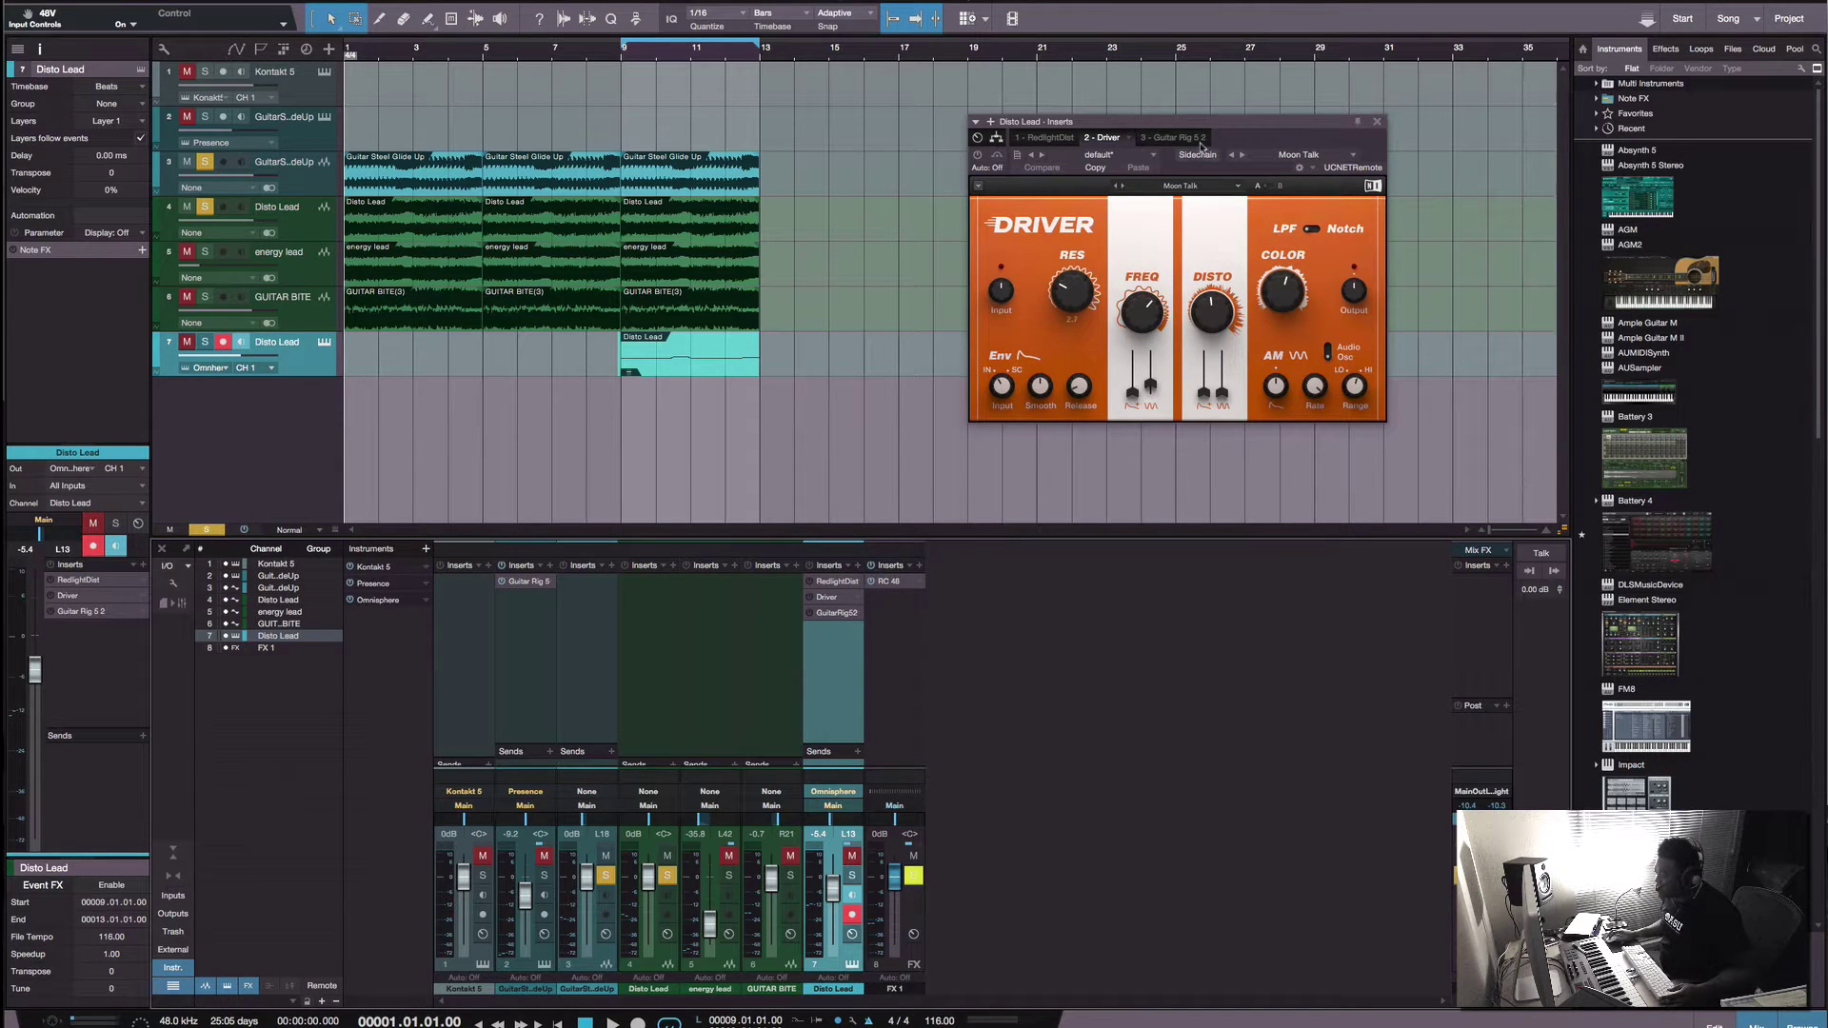
left_click_drag(1212, 121, 1196, 162)
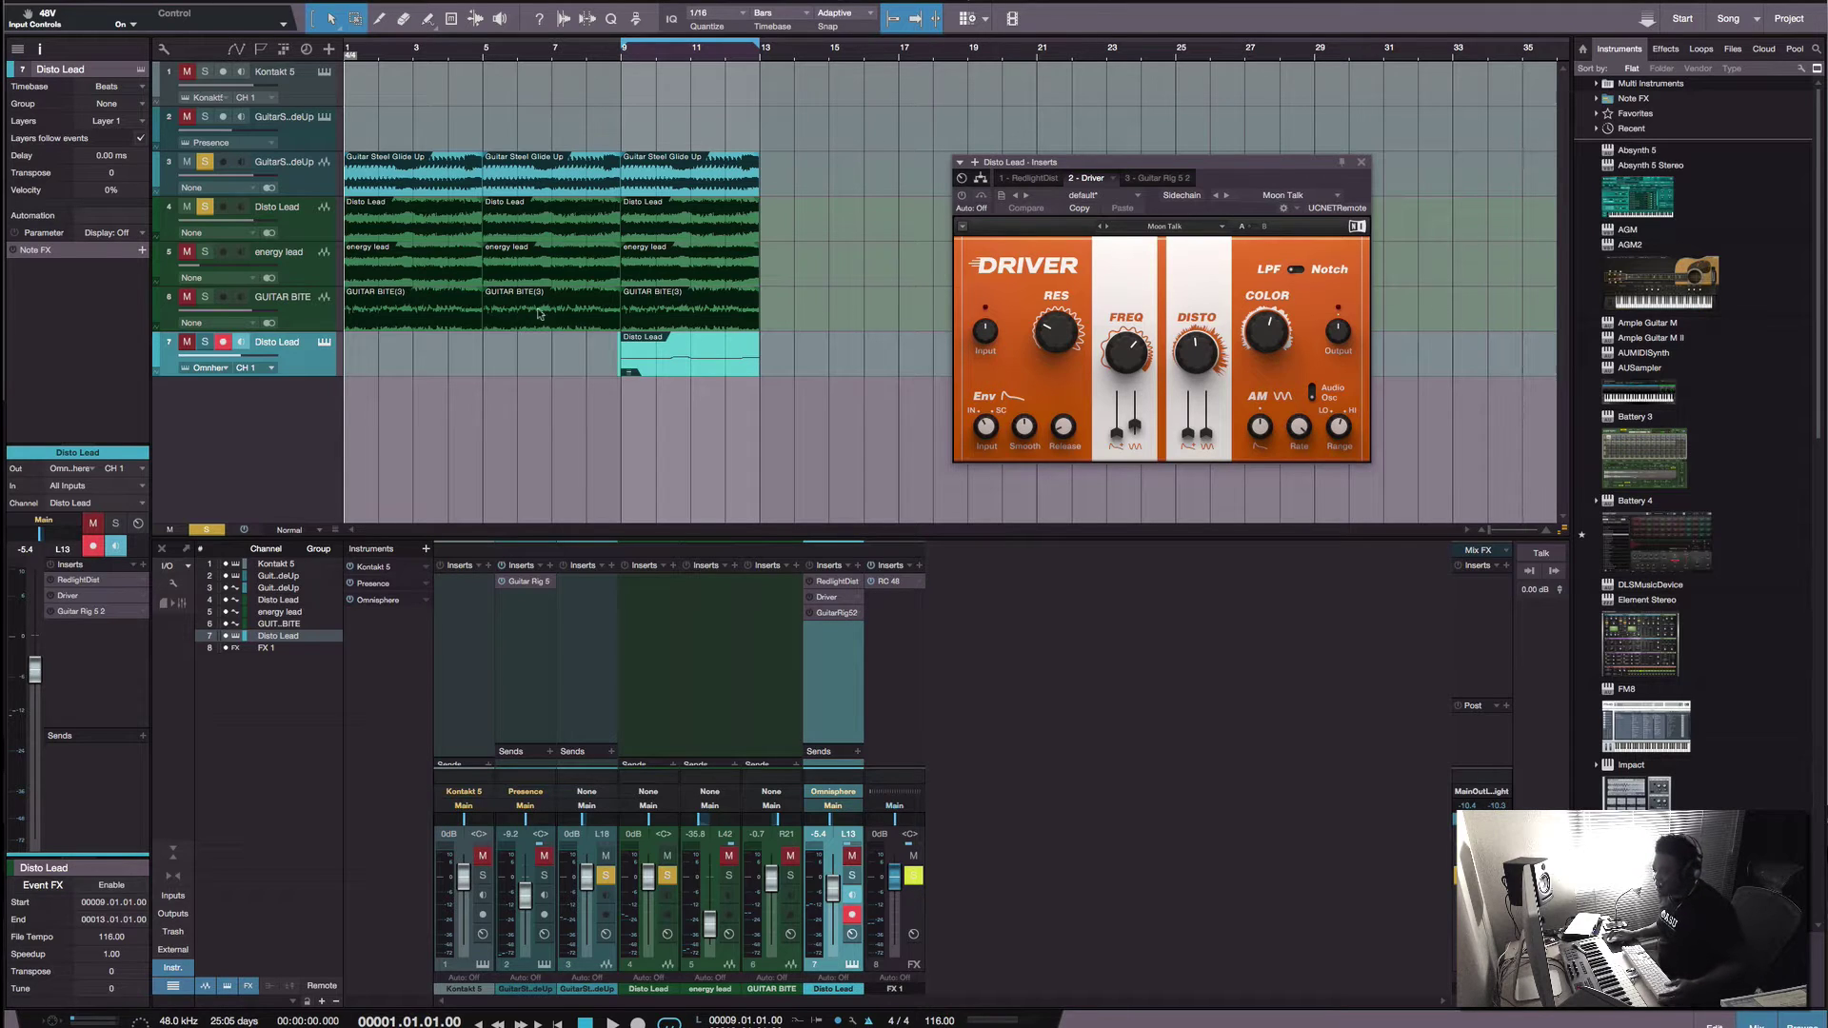
Step: Solo the energy lead track, start playback, and take the Disto Lead audio track out of solo
left_click(292, 273)
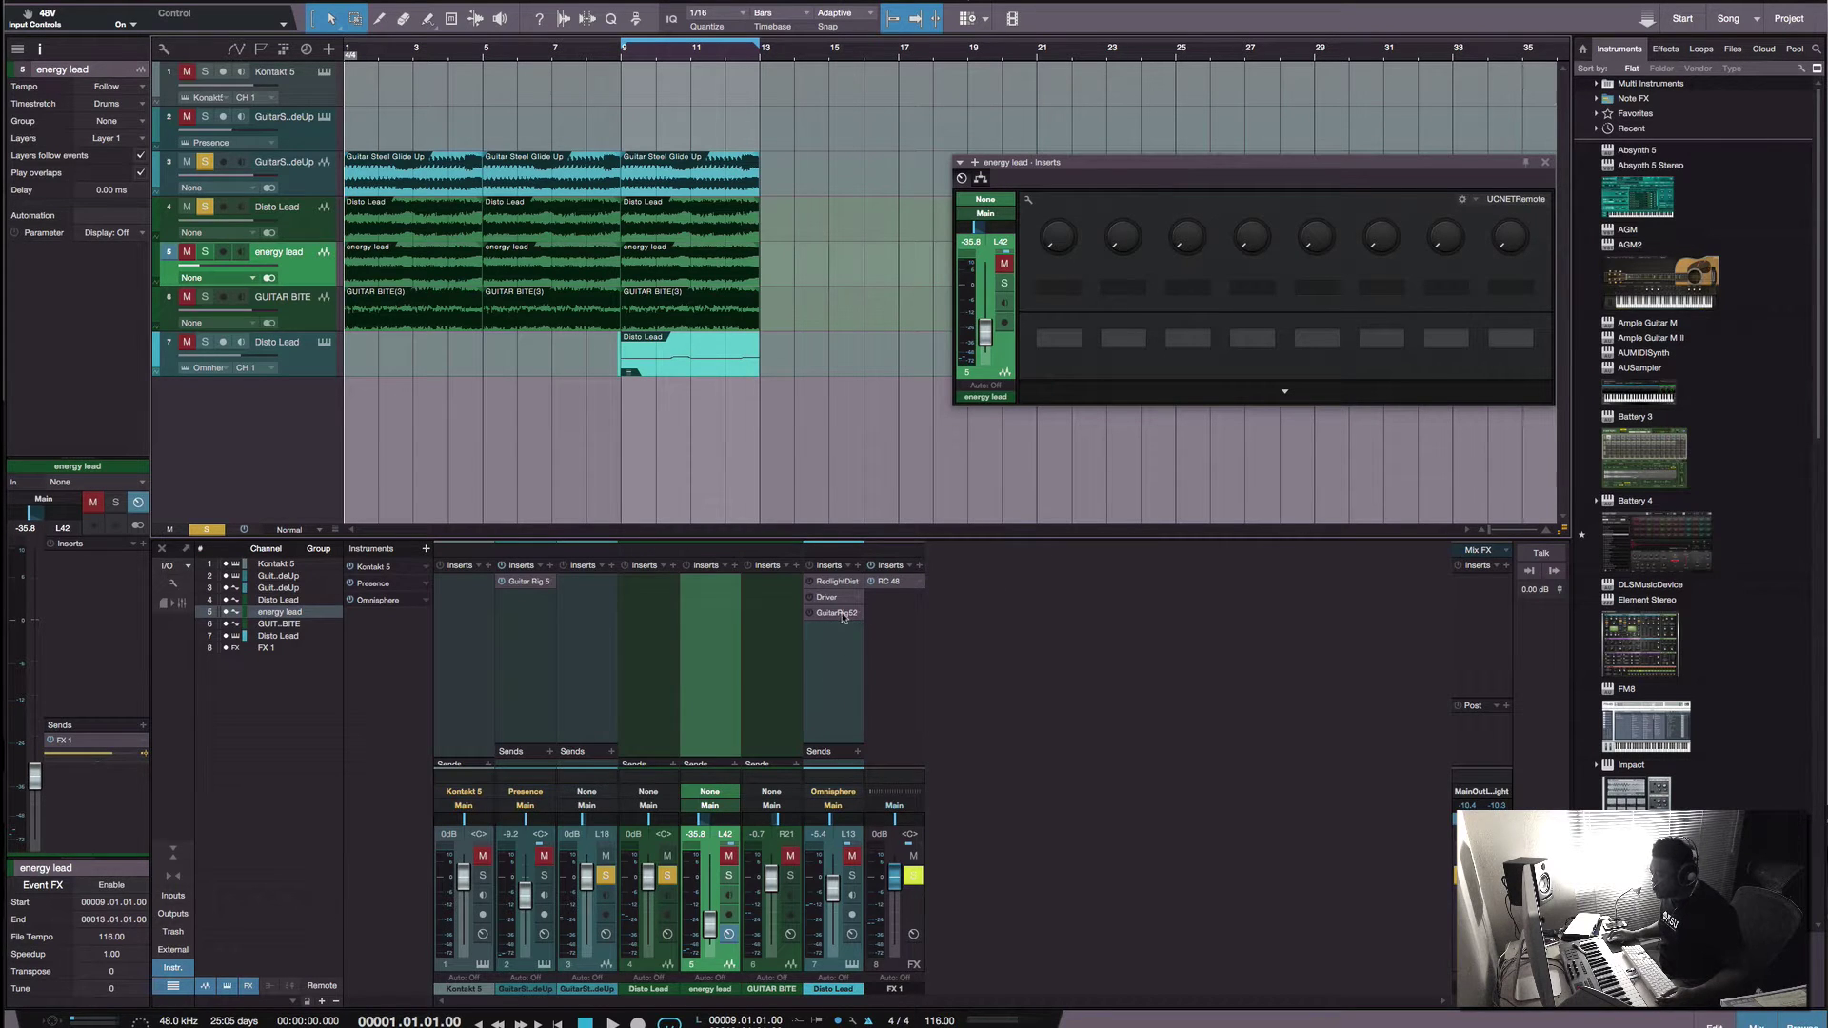
left_click(206, 252)
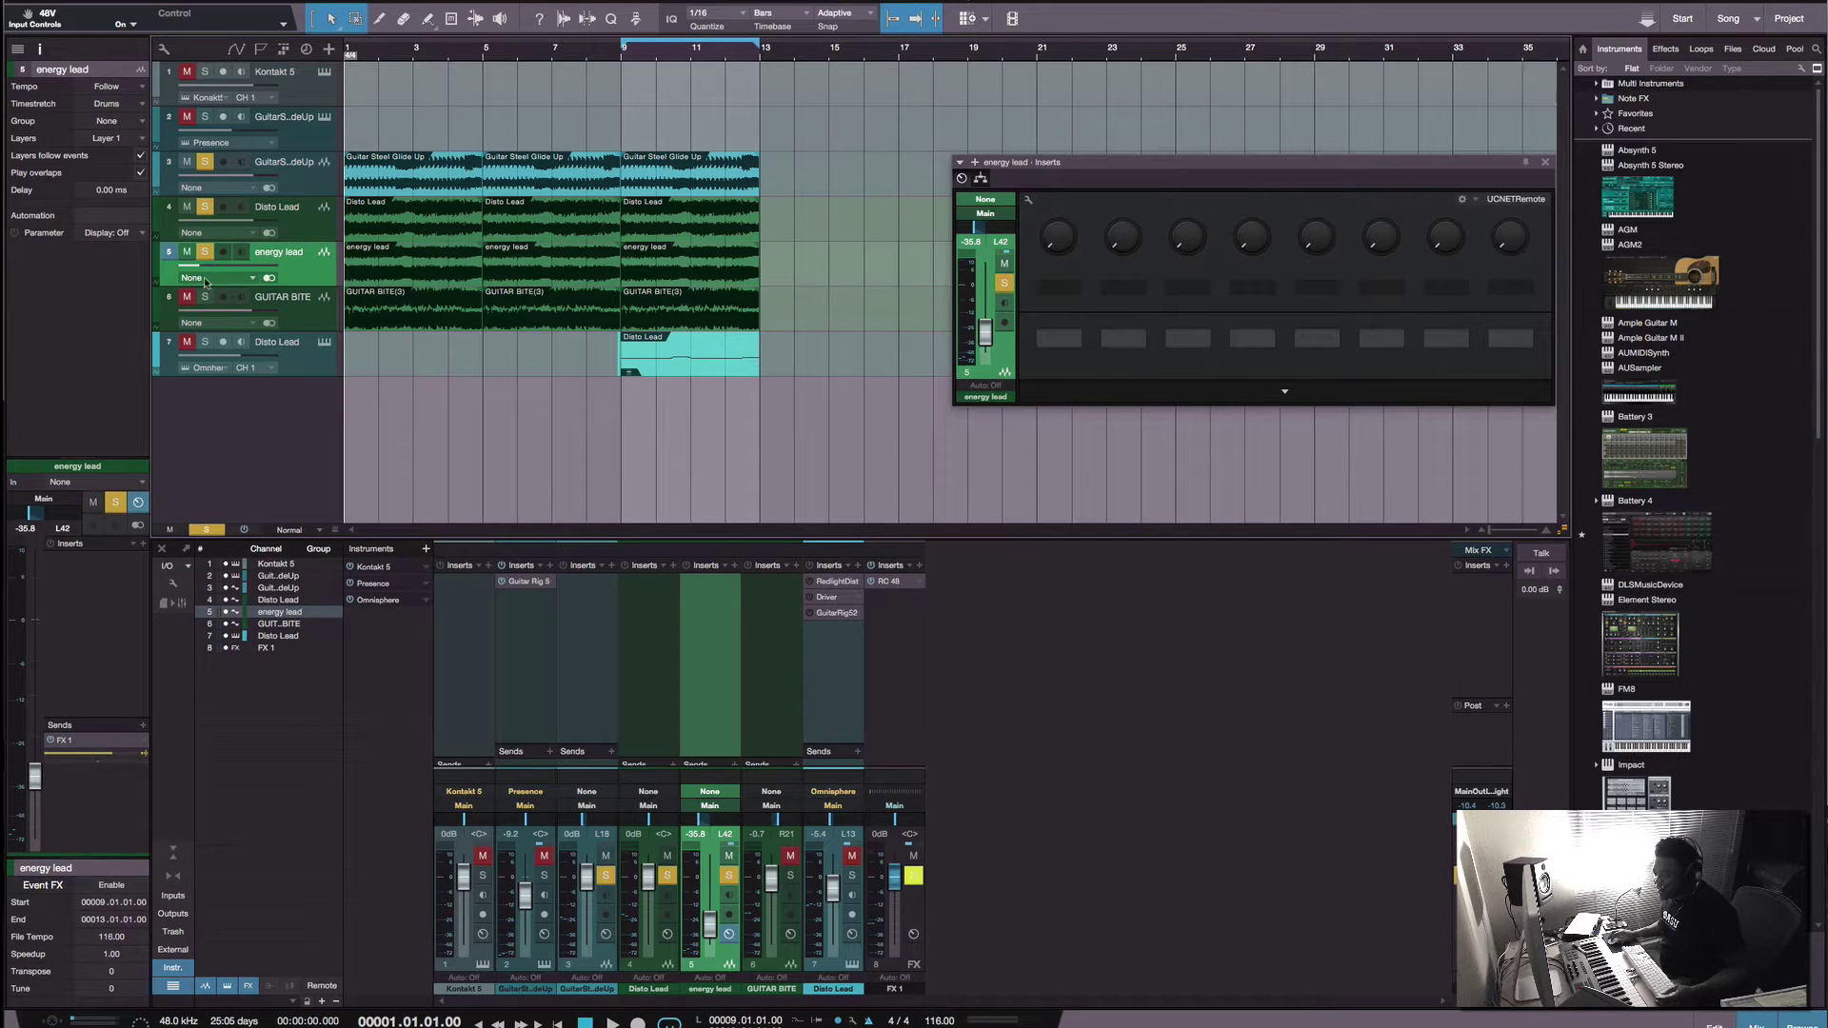
key("space")
left_click(205, 206)
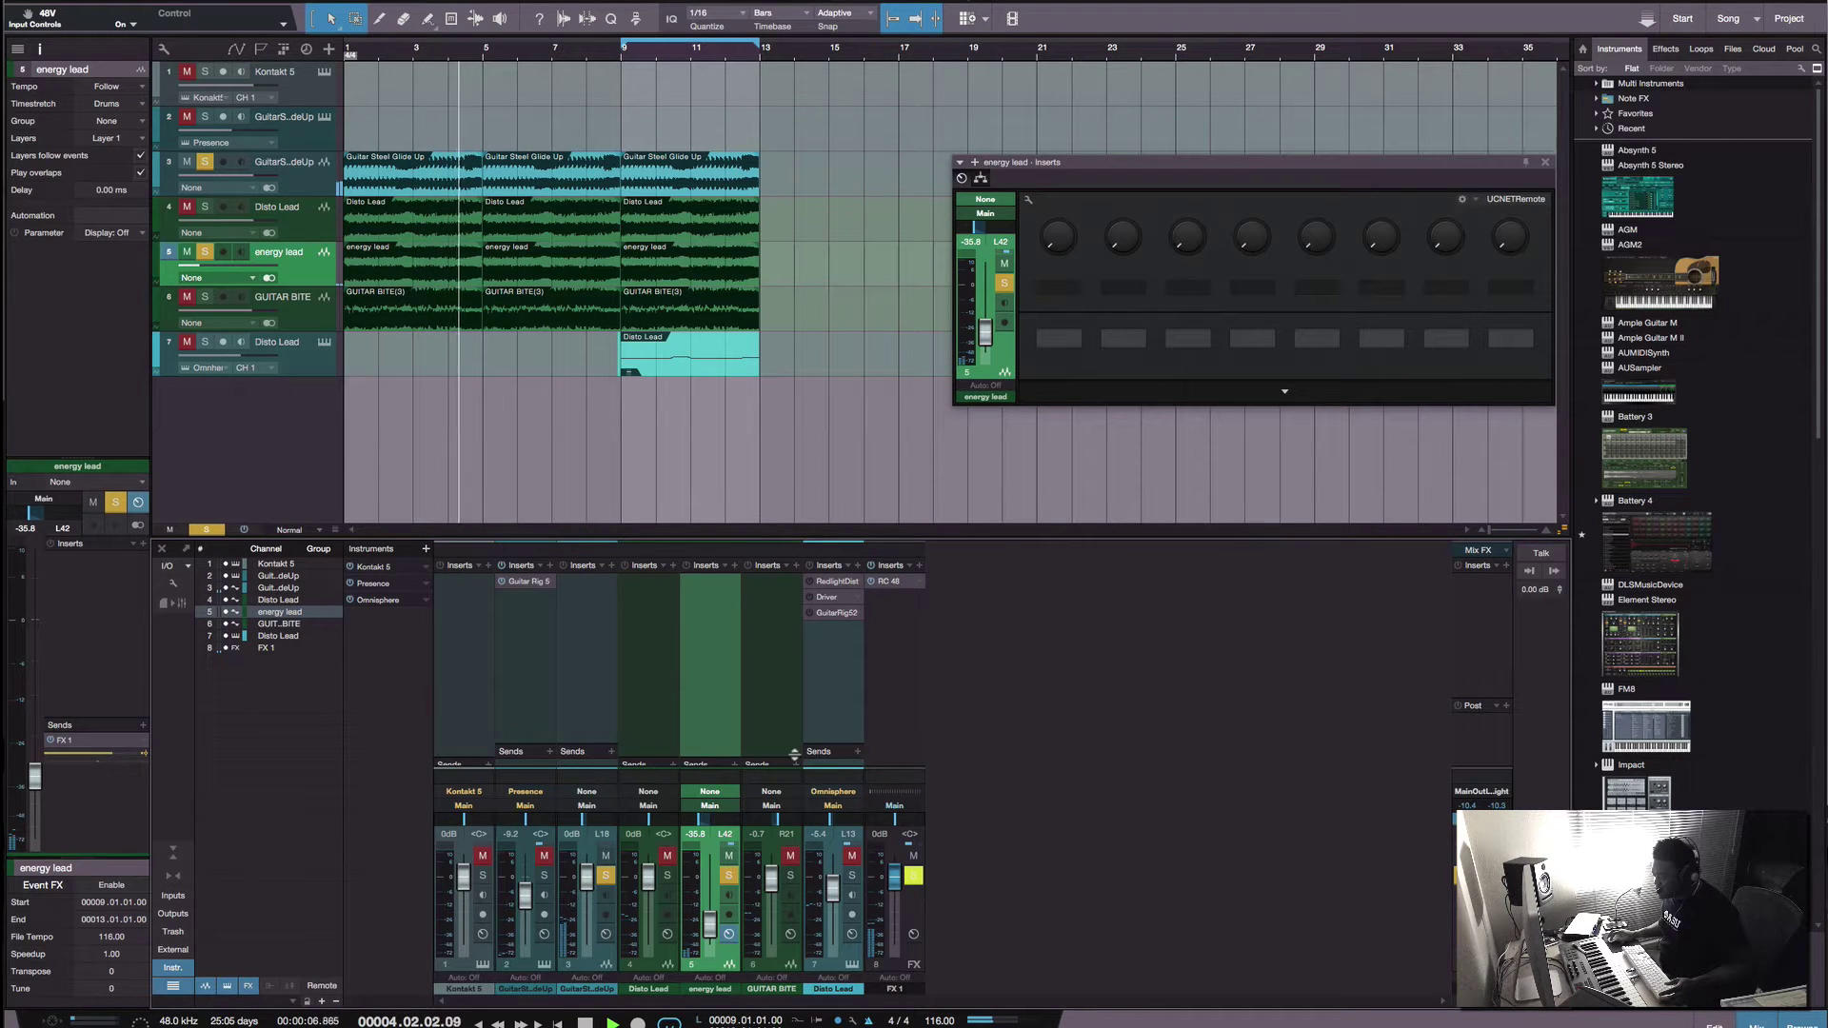
Step: Enlarge the mixer's sends area, stop playback, and inspect the RC 48 reverb on the FX 1 channel
left_click_drag(795, 759, 783, 646)
key("space")
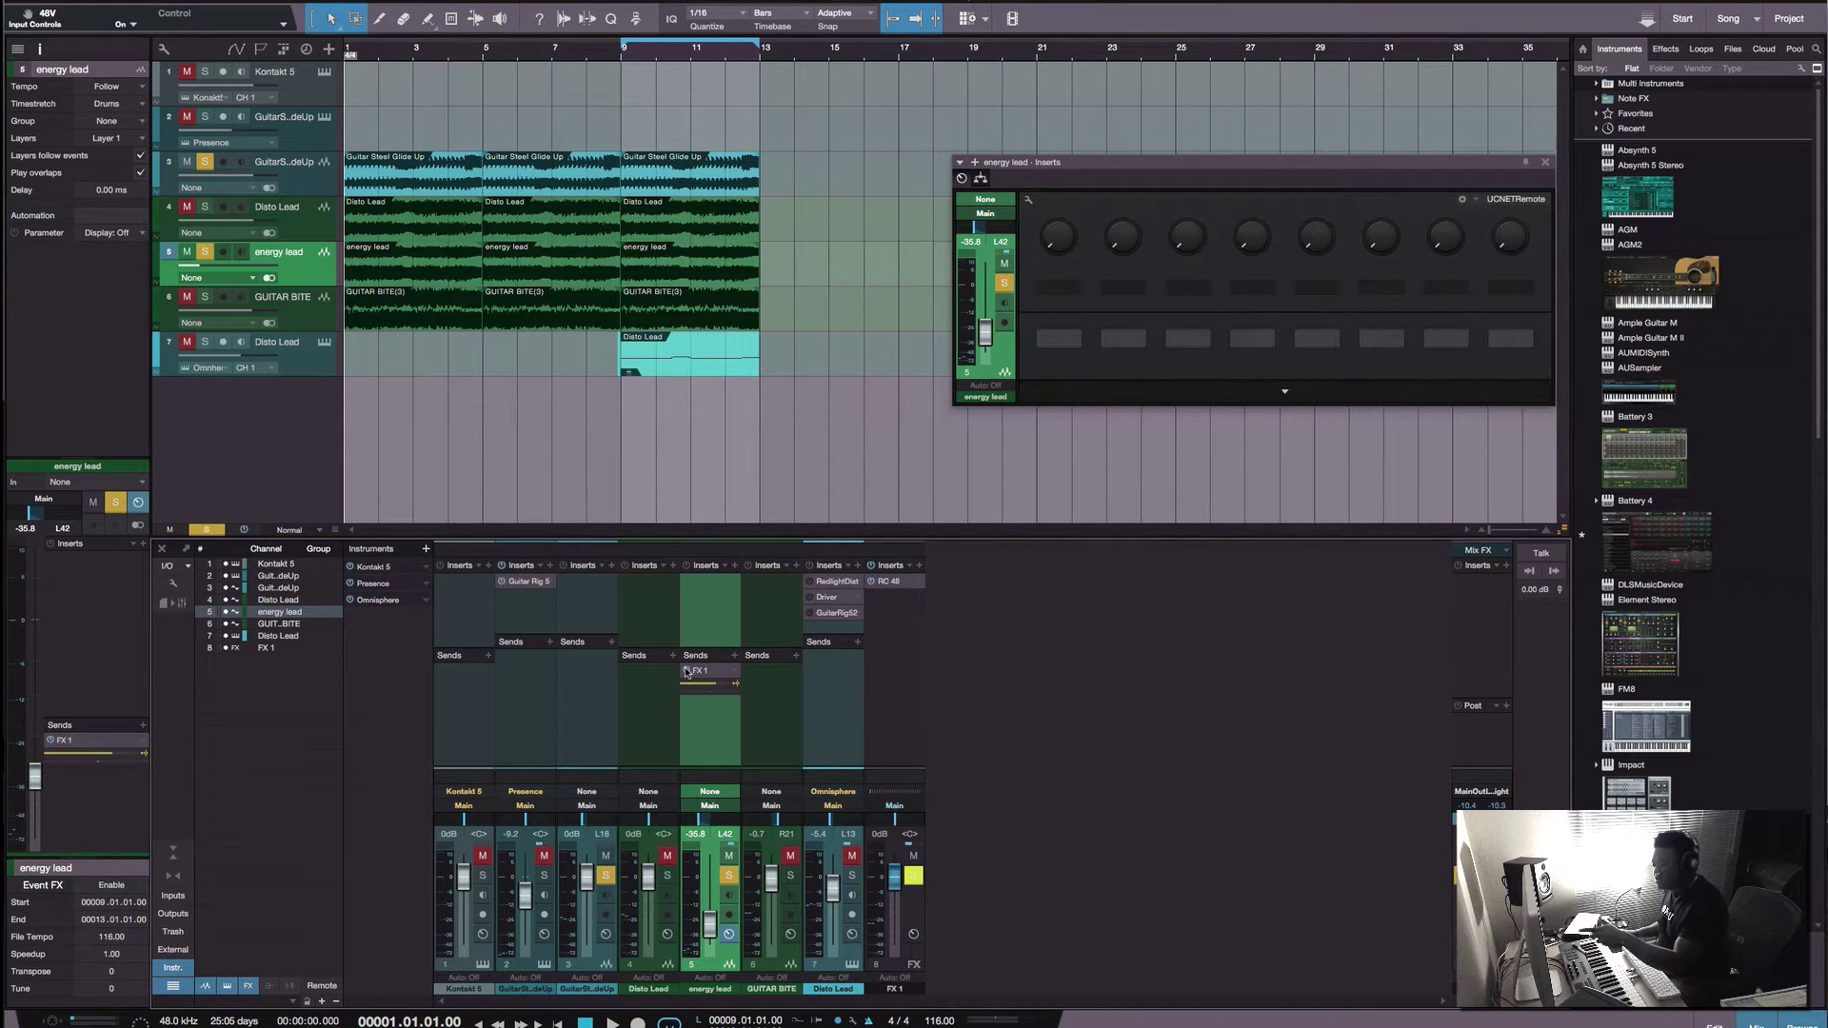
left_click(890, 581)
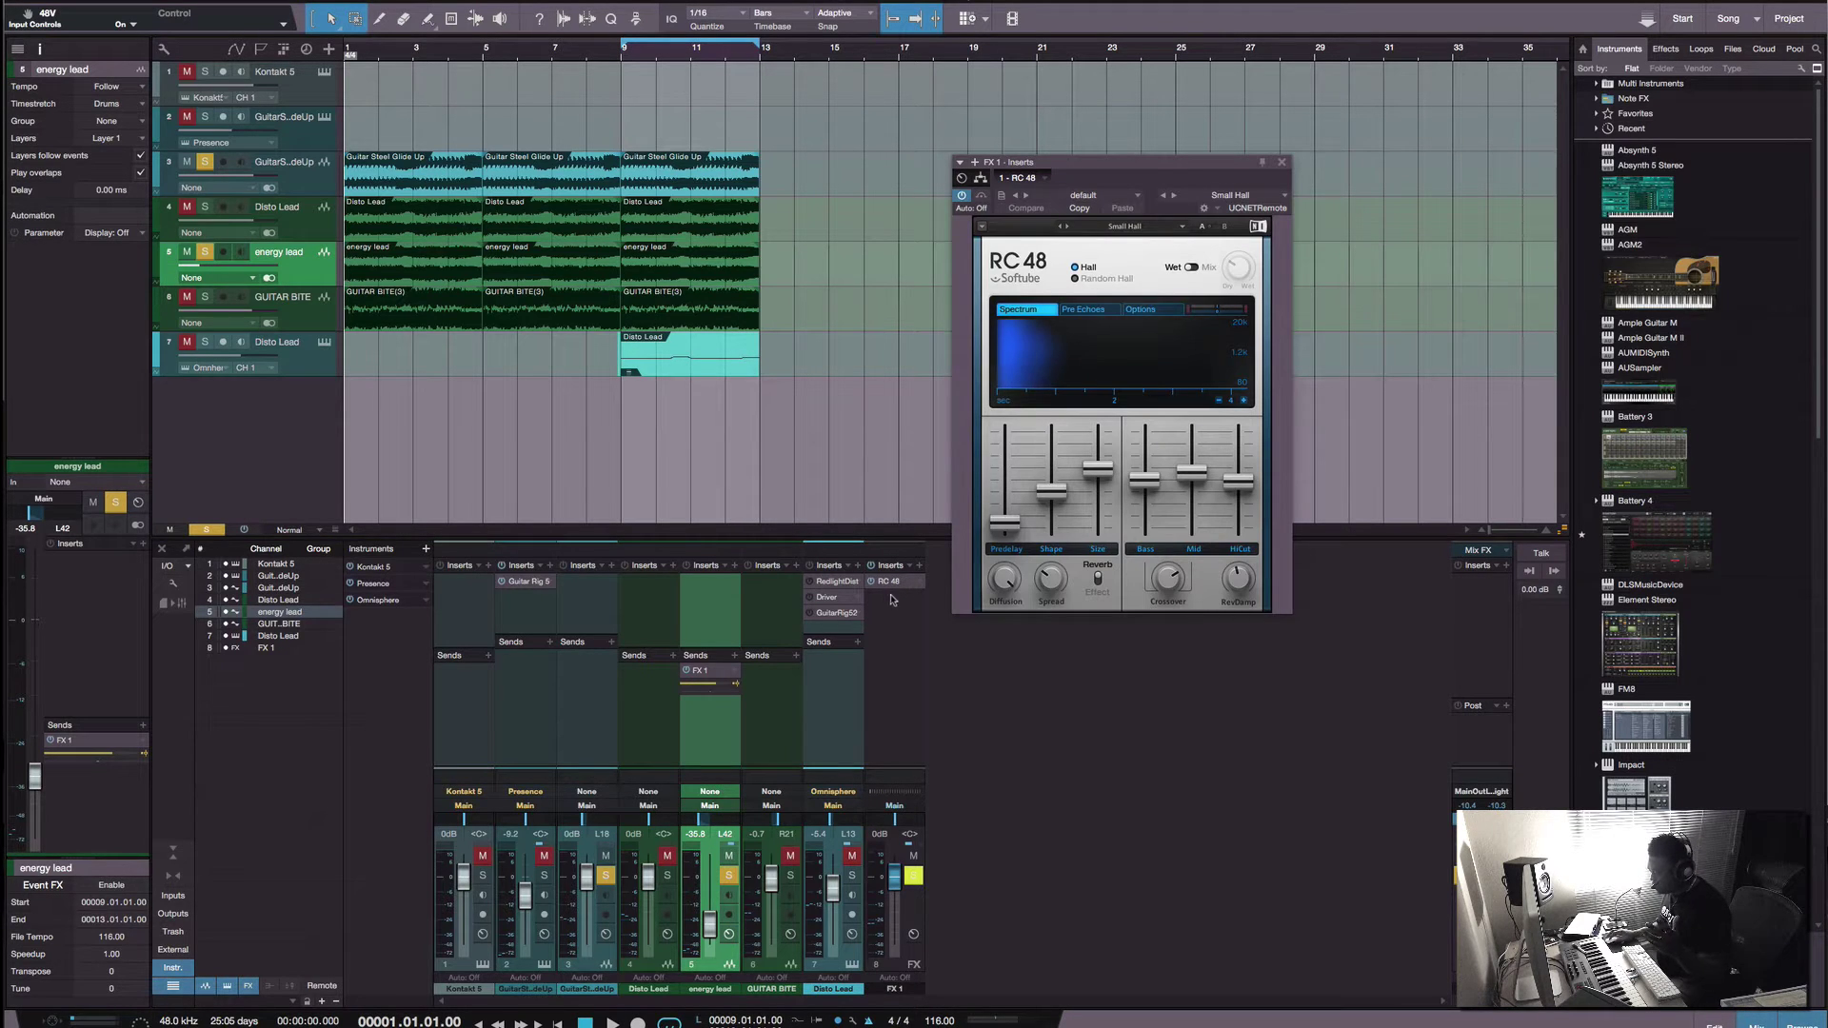
left_click(1282, 164)
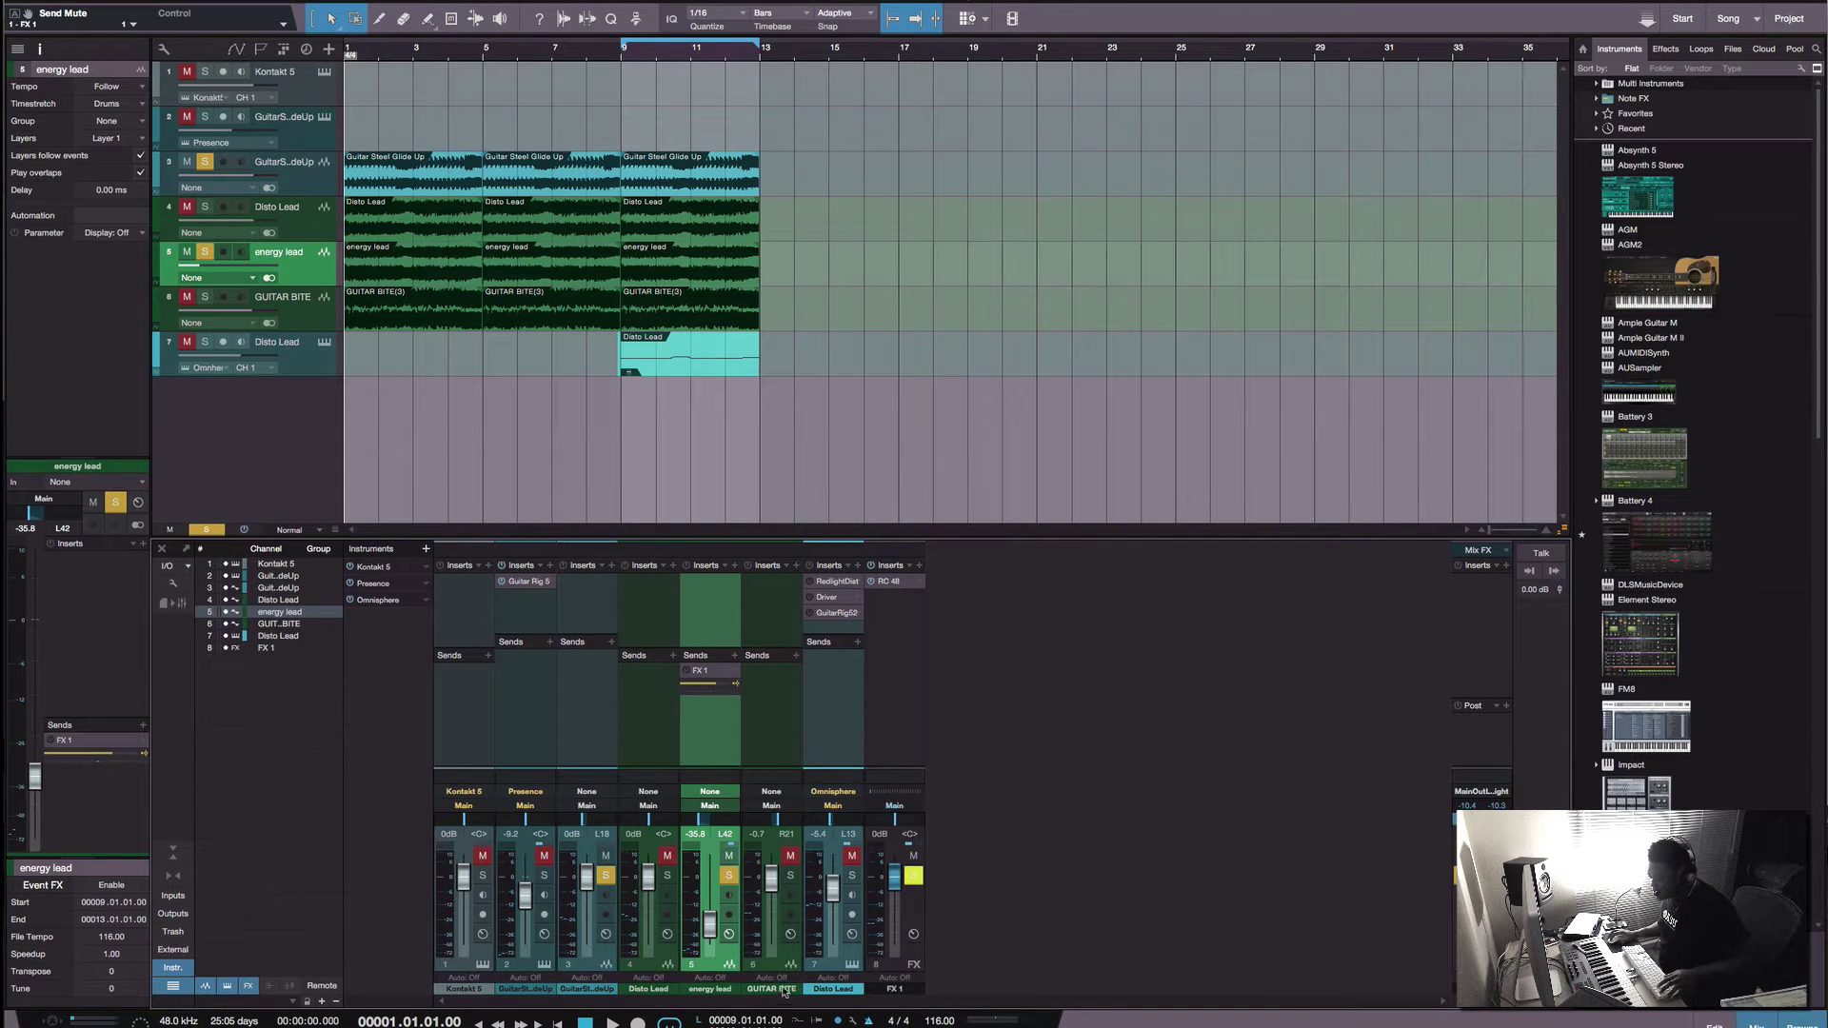
Step: Raise the energy lead fader to -0.6 dB during playback and take the Guitar Steel Glide Up audio track out of solo
key("space")
left_click_drag(709, 923, 711, 887)
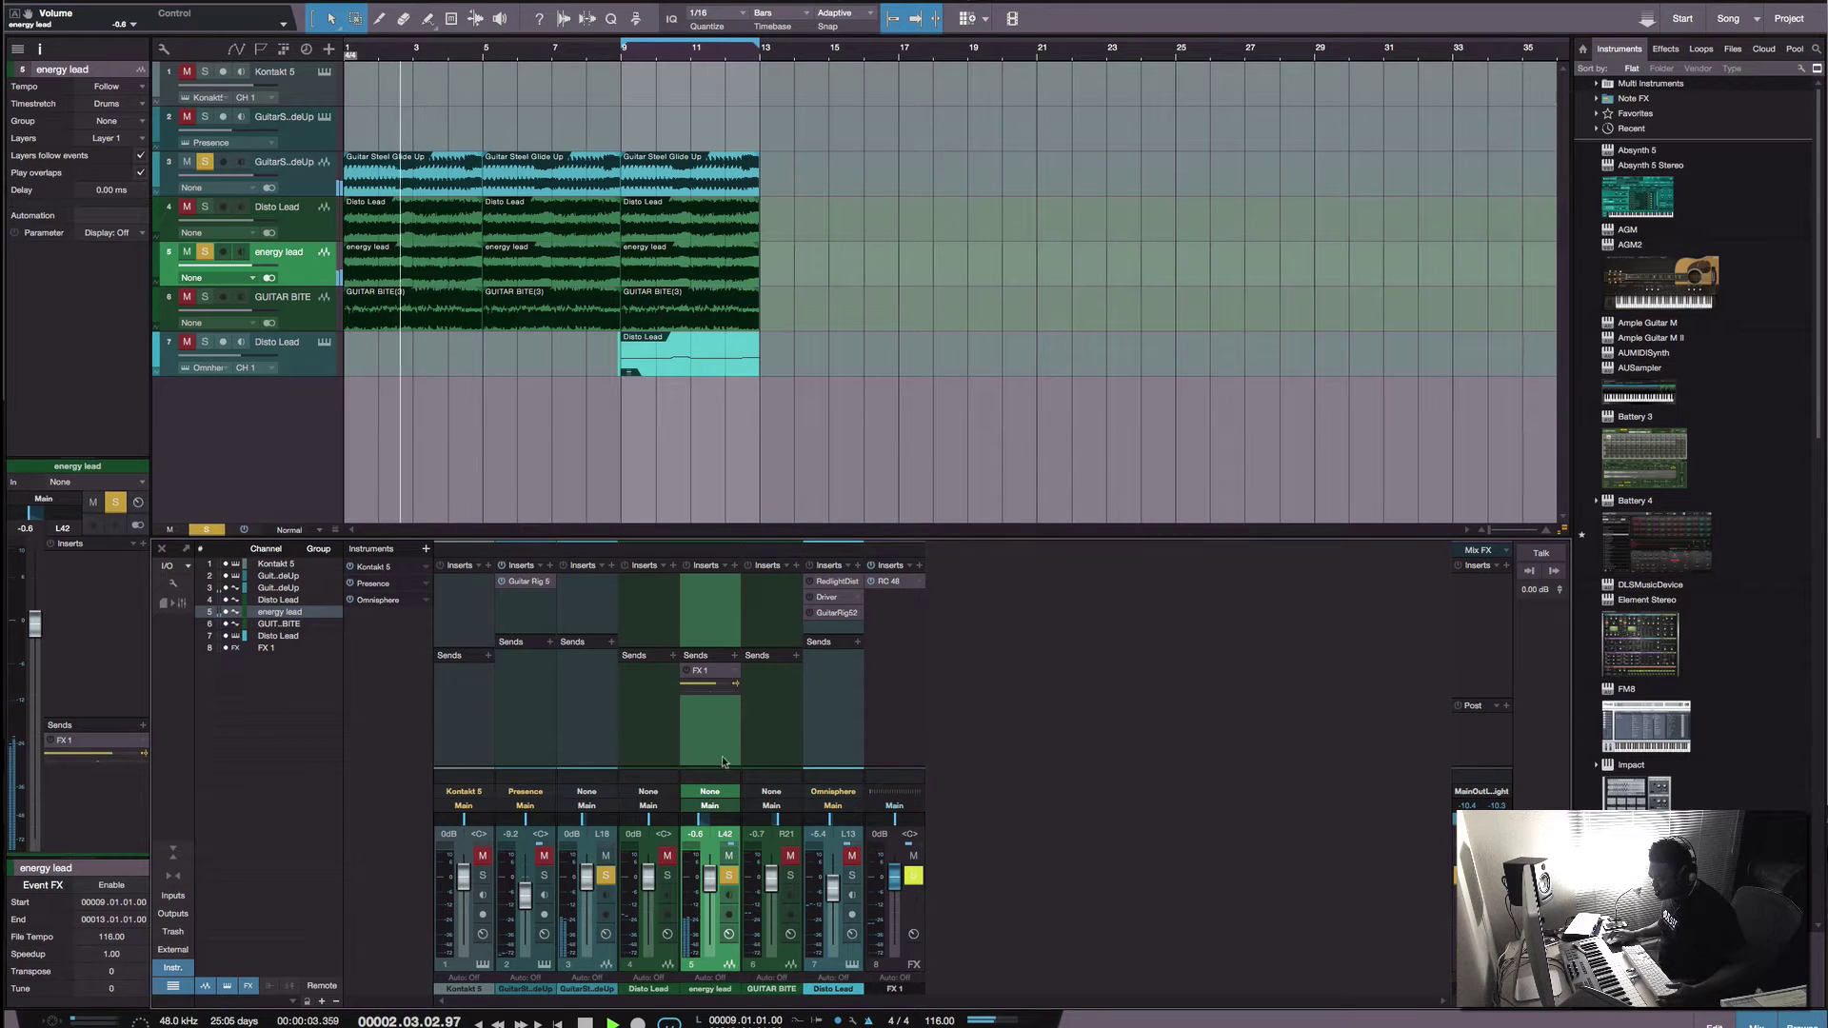
left_click(608, 875)
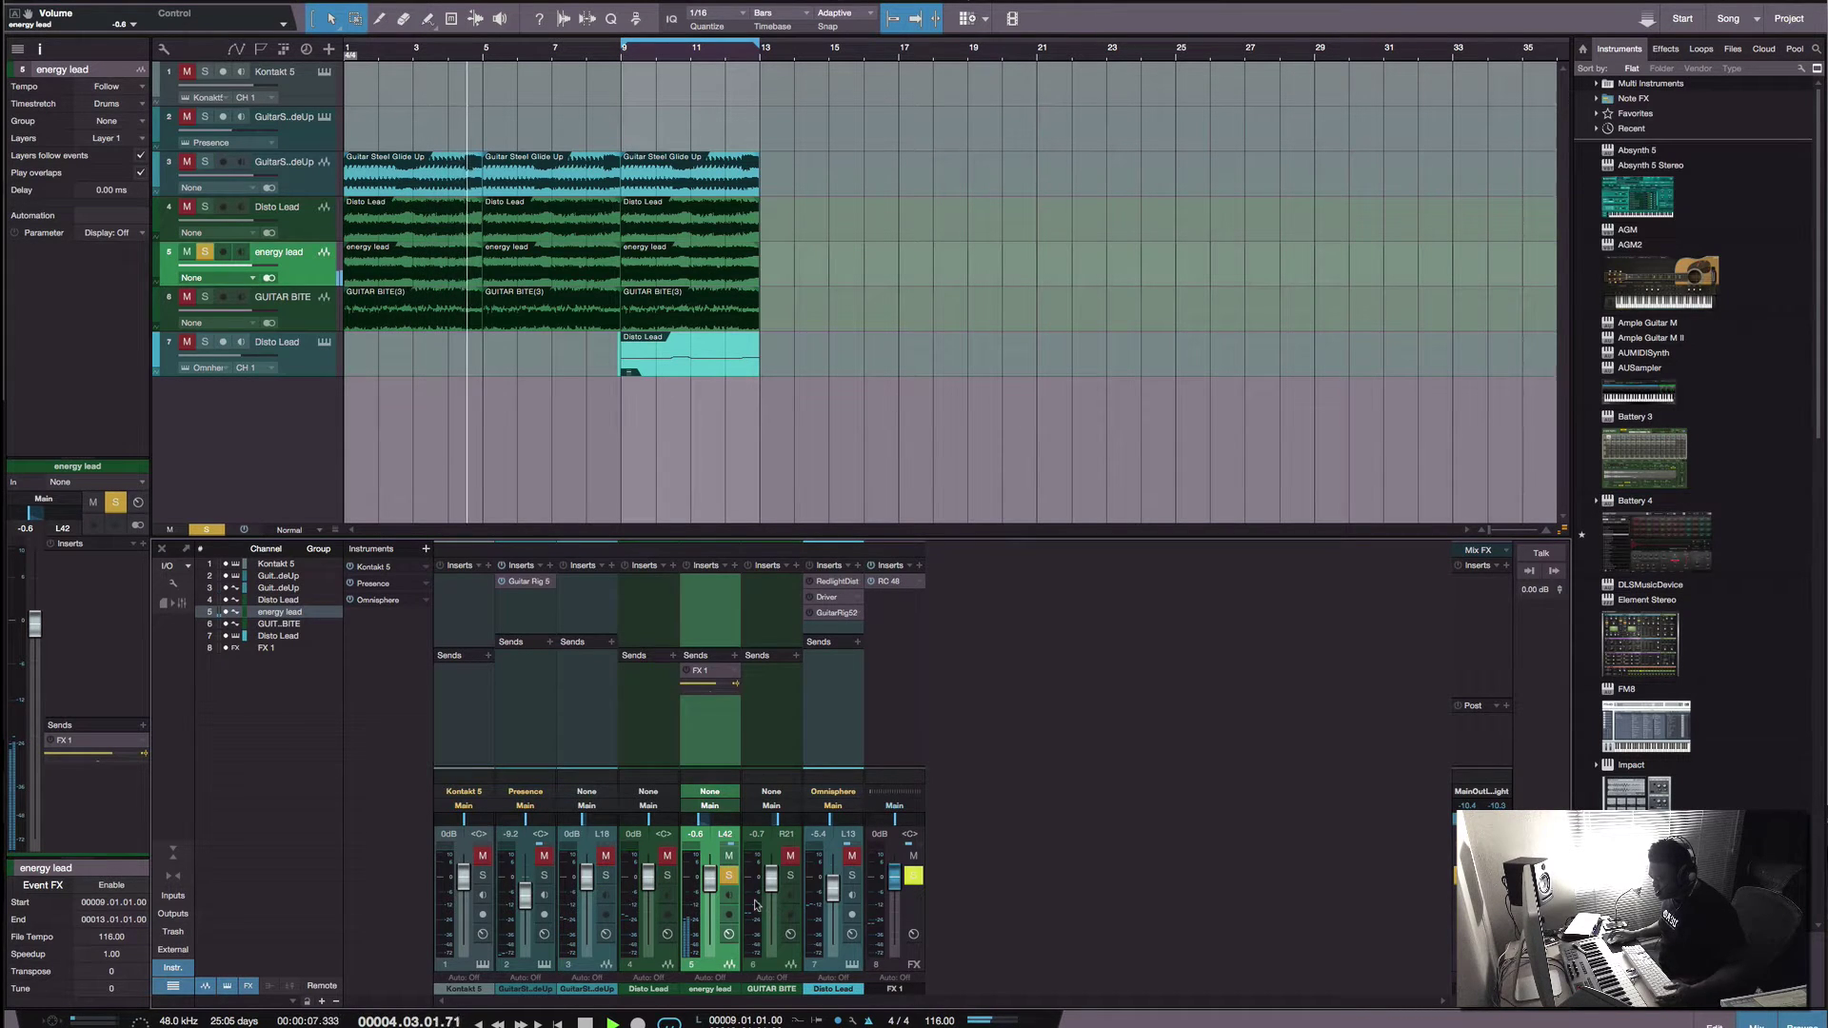
key("space")
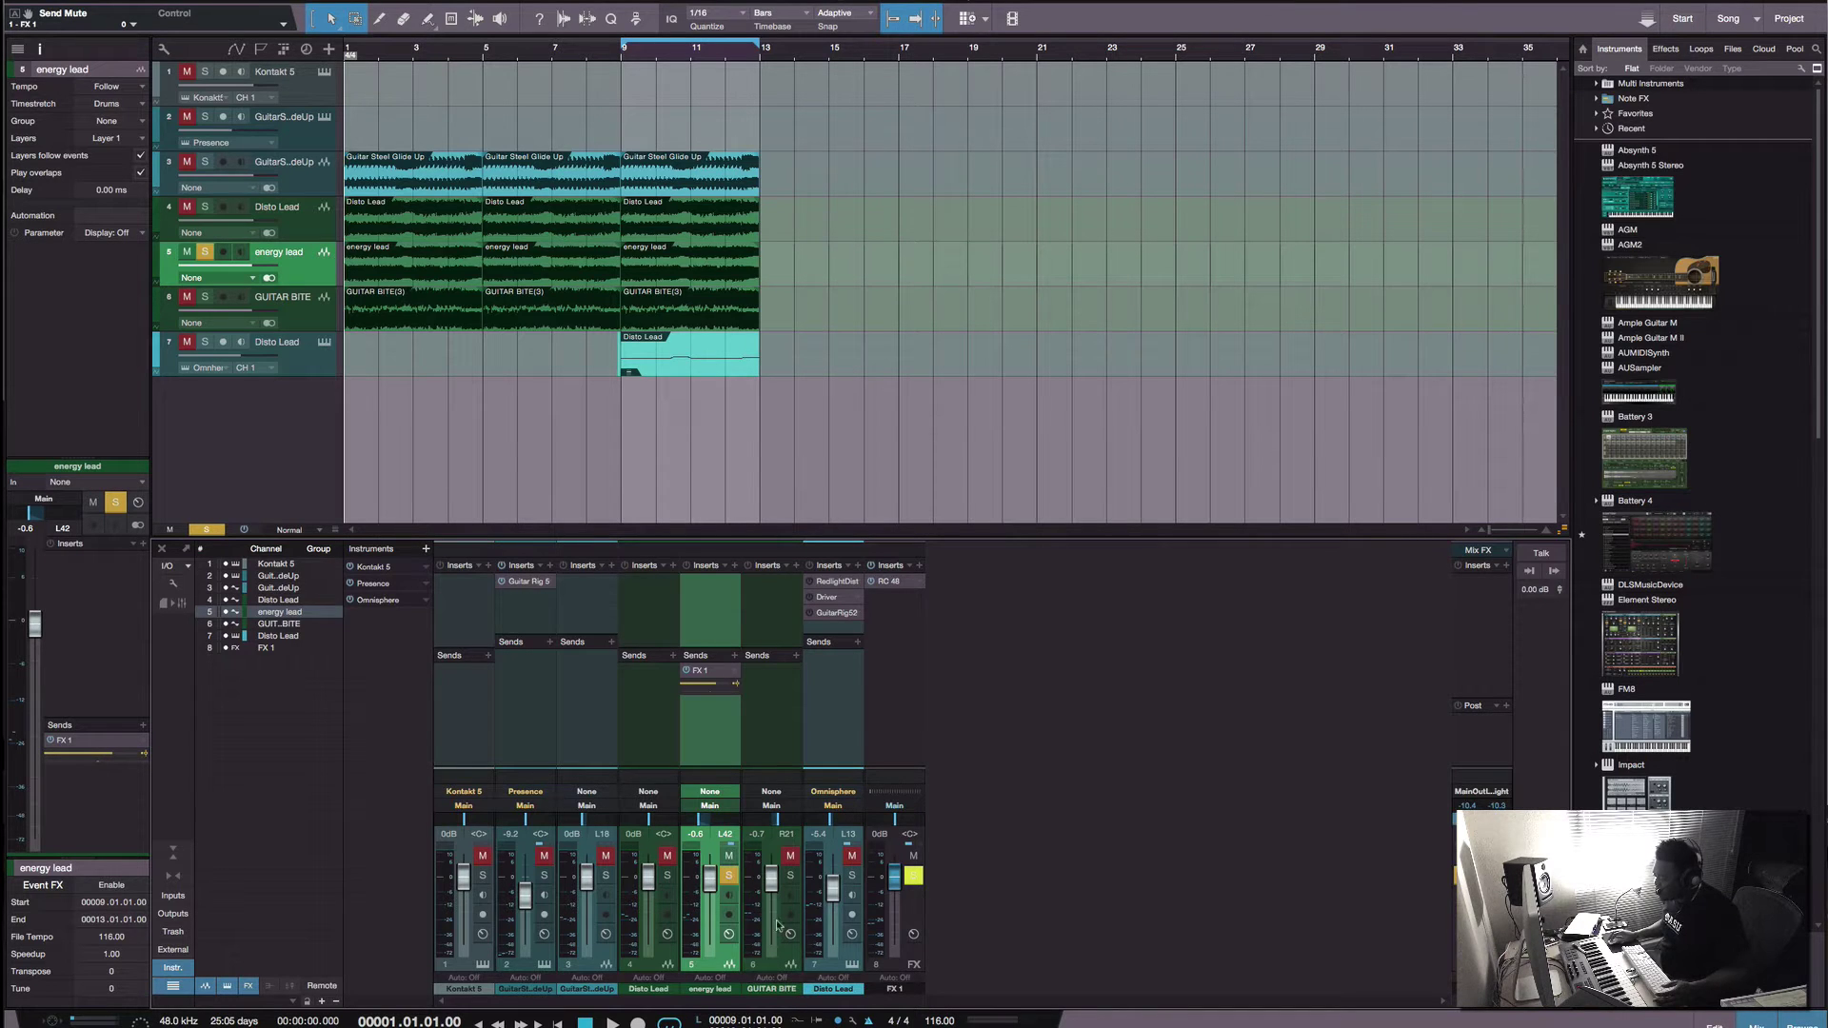
Step: Take energy lead out of solo and lower its fader to -40.4 dB while auditioning the full mix
left_click_drag(709, 877, 707, 921)
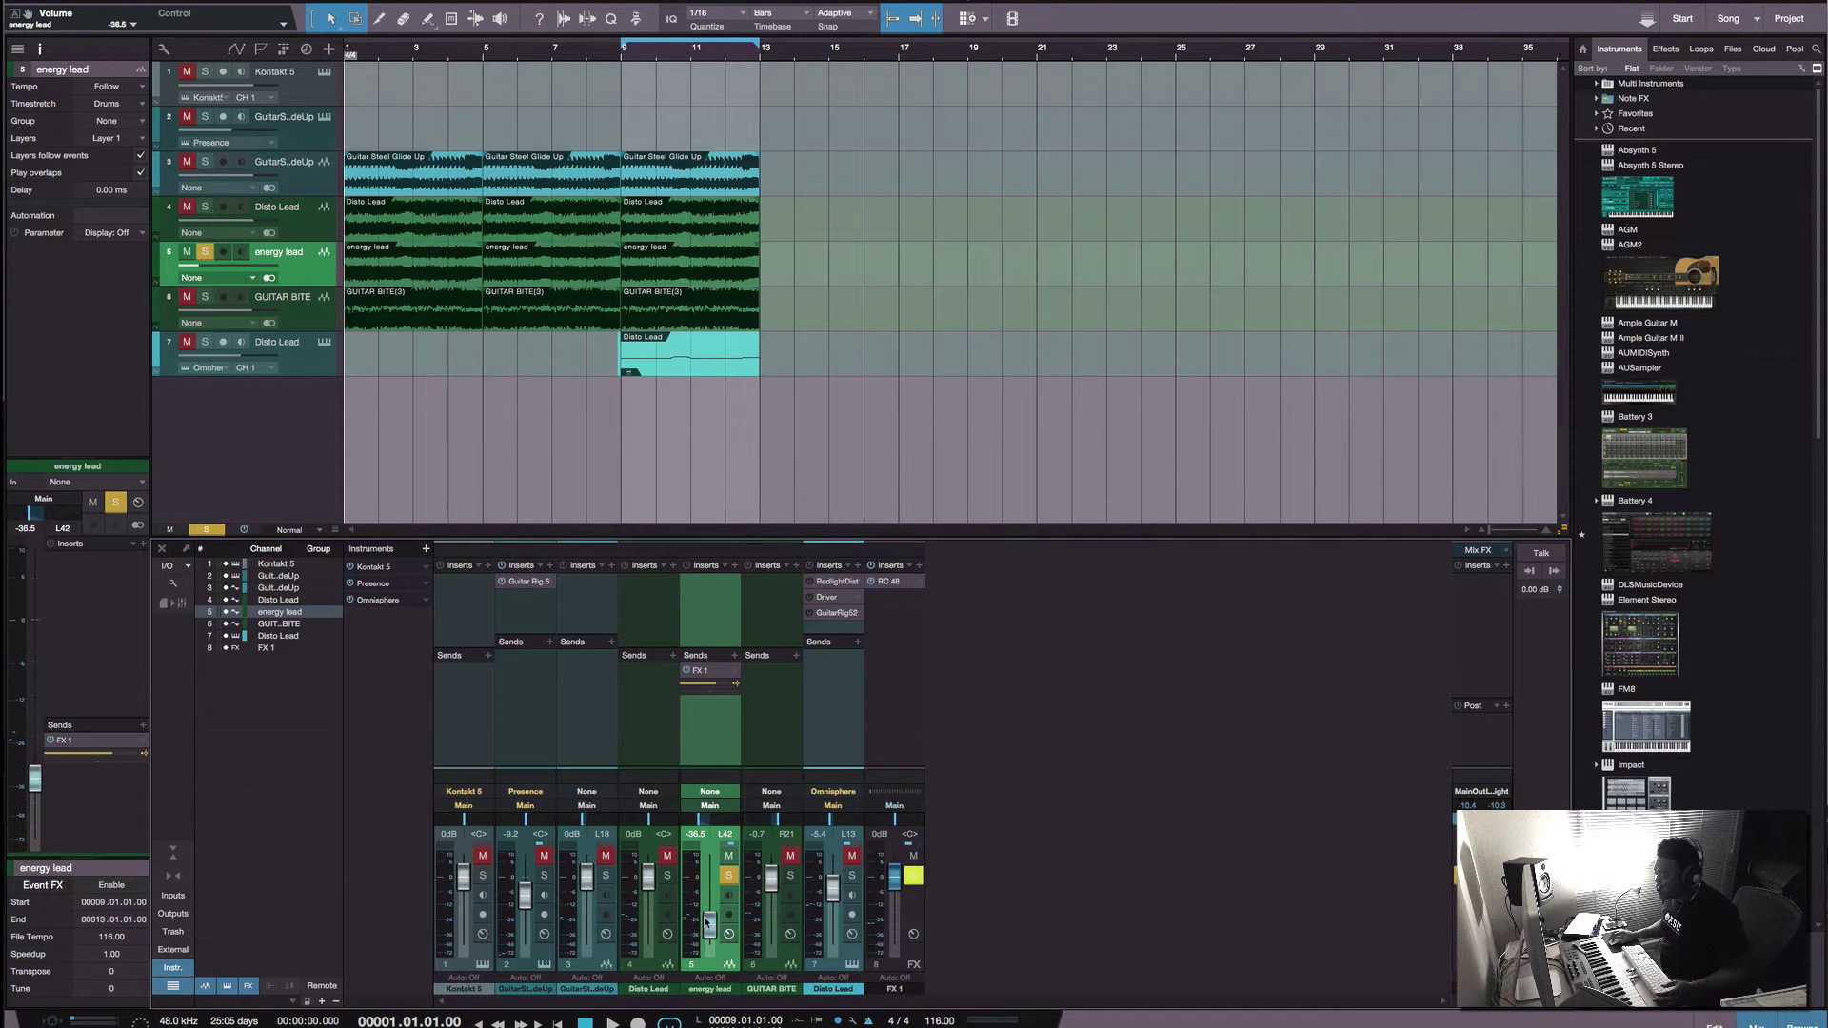
left_click(729, 877)
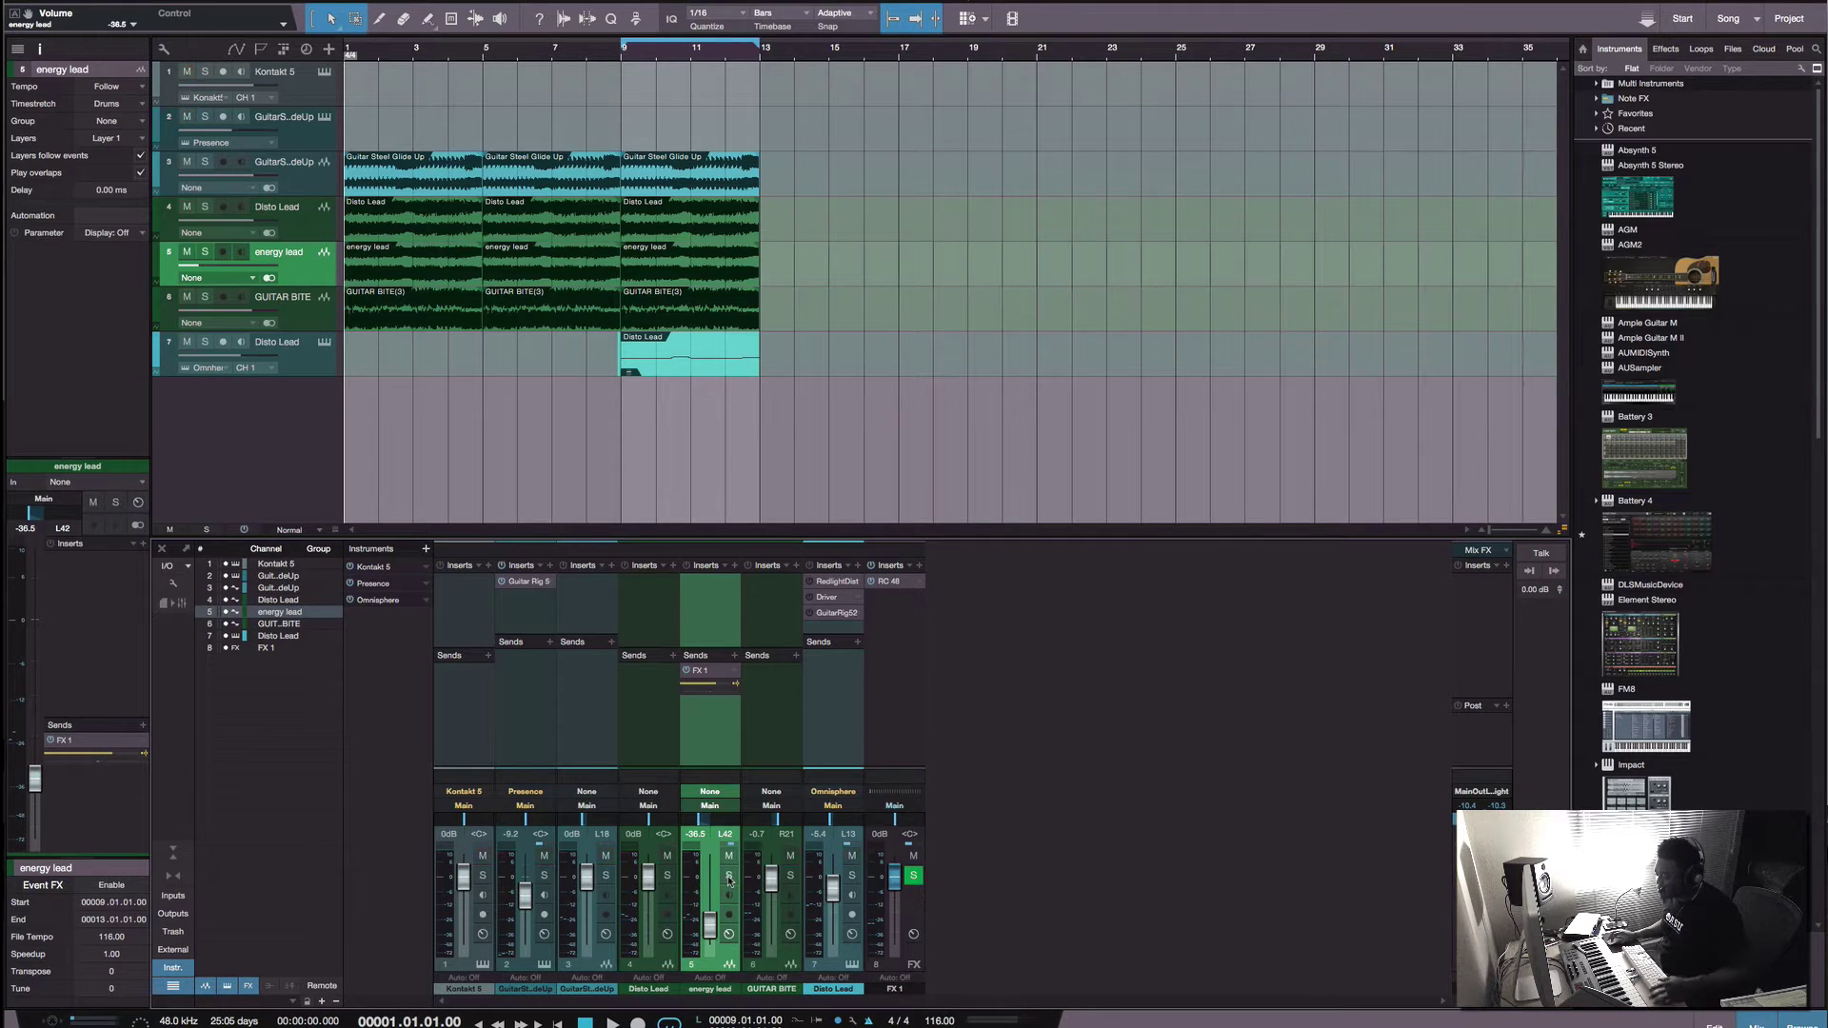
key("space")
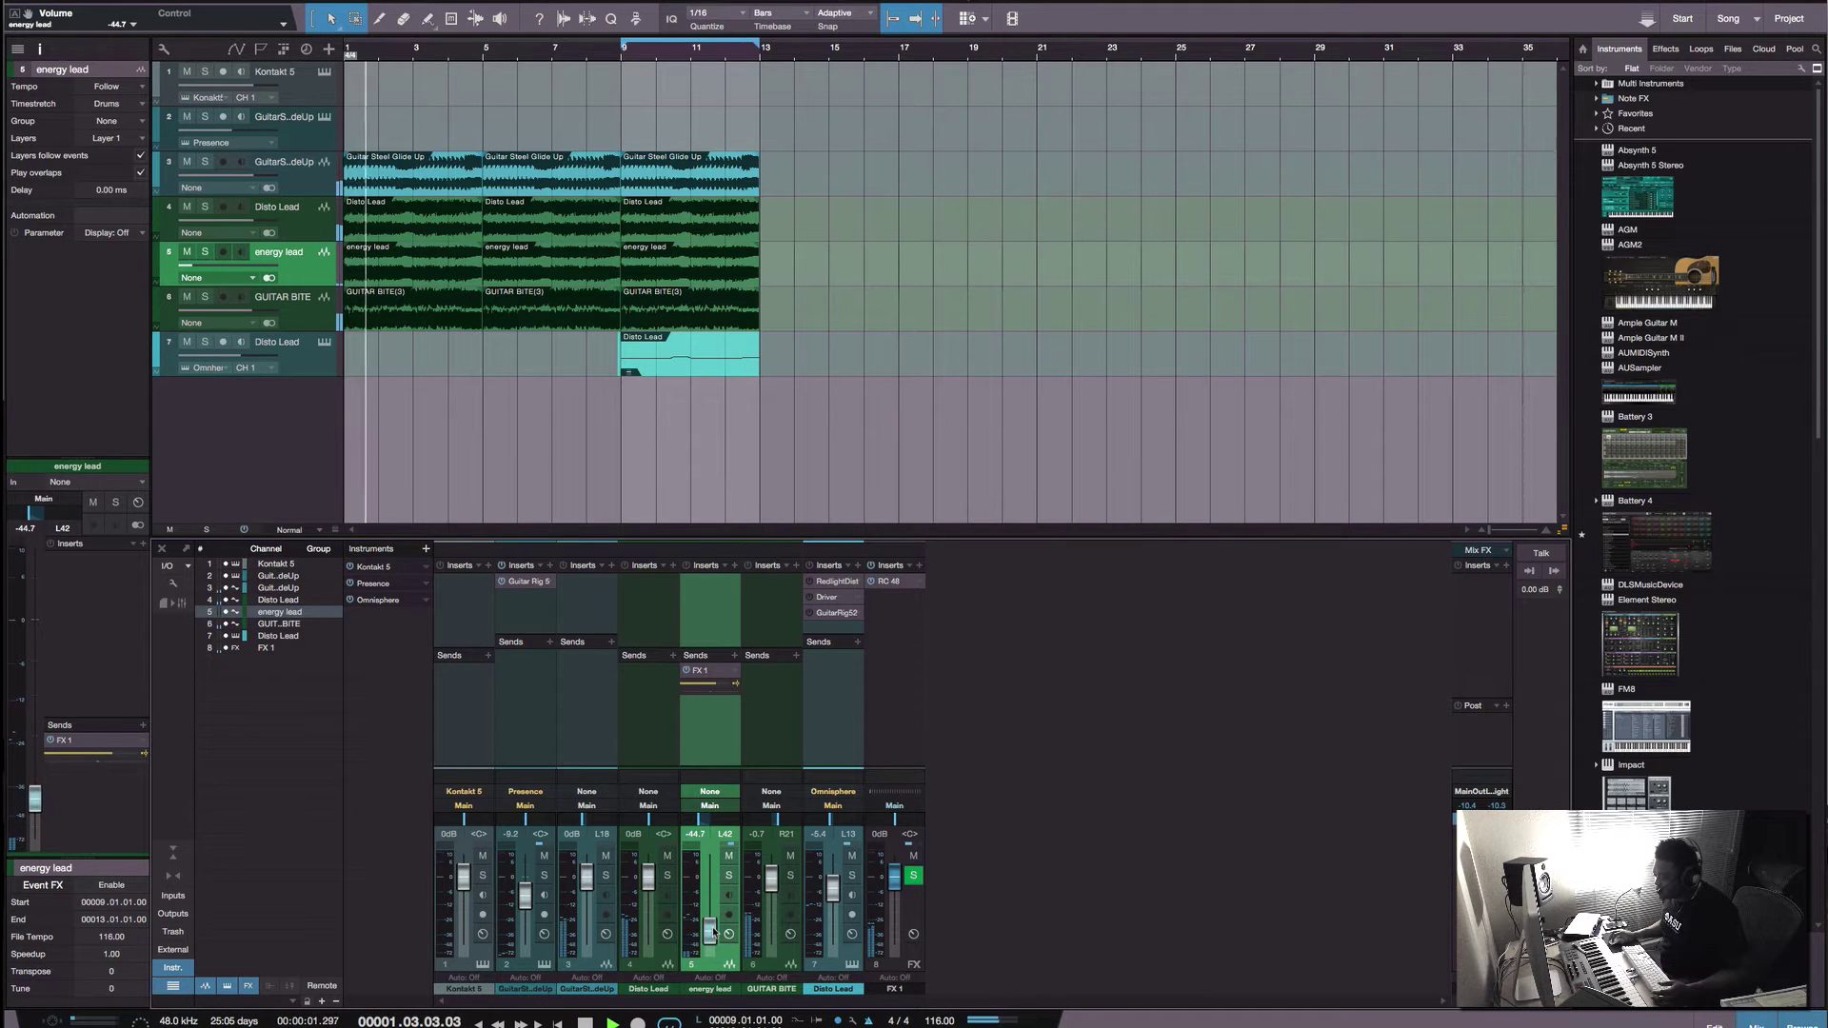
left_click_drag(710, 923, 712, 930)
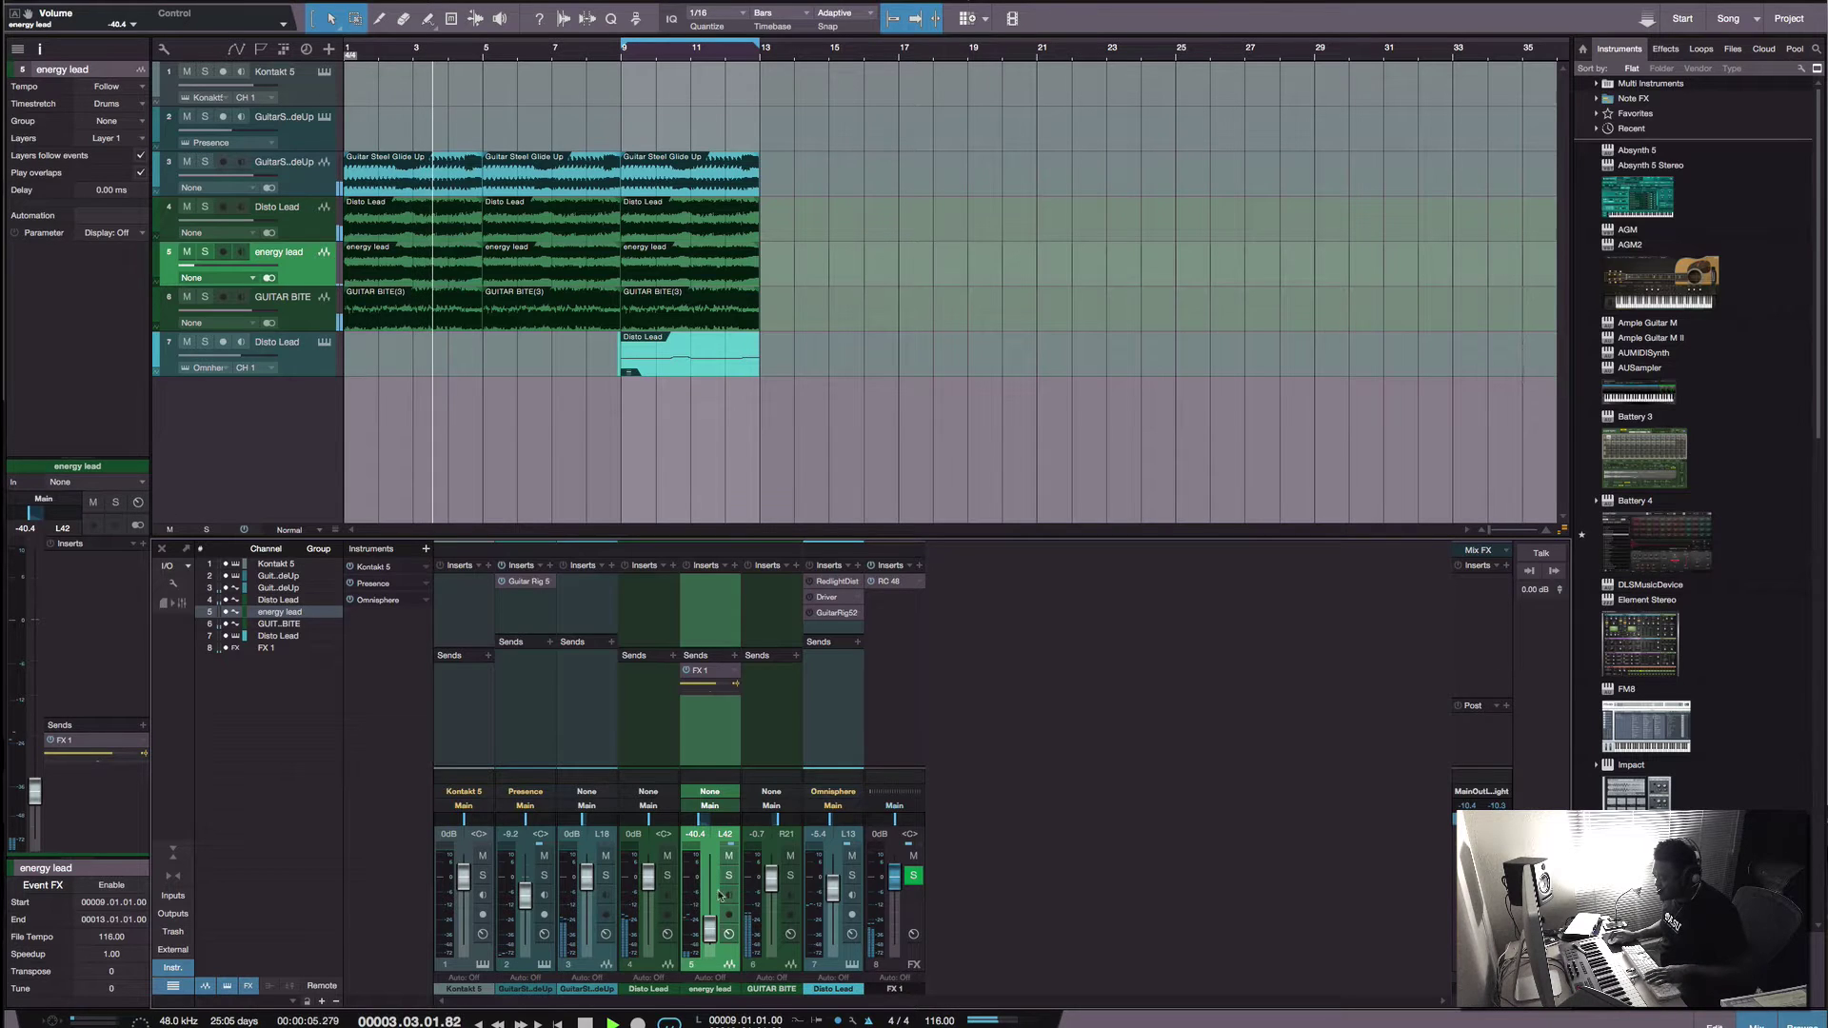
key("space")
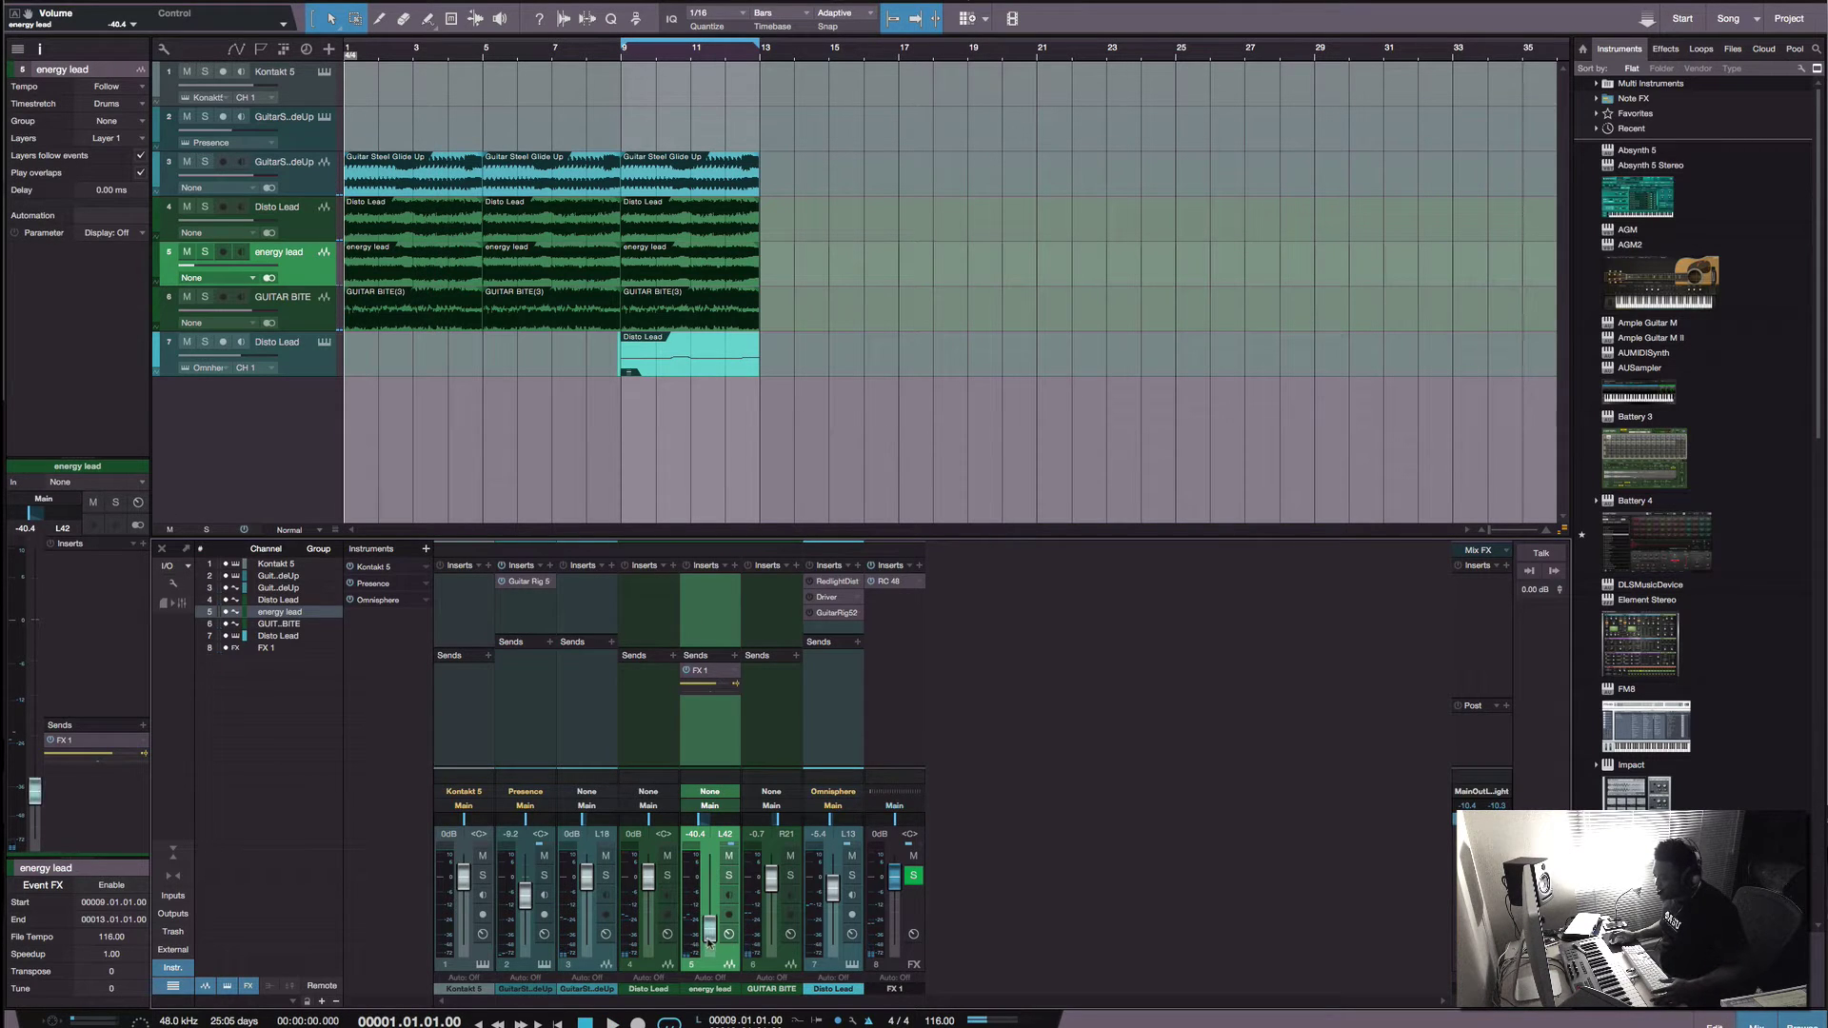
Step: Raise the energy lead fader to -24.1 dB, audition the mix, and check the routing options of its FX 1 send
left_click_drag(709, 954, 709, 916)
key("space")
key("space")
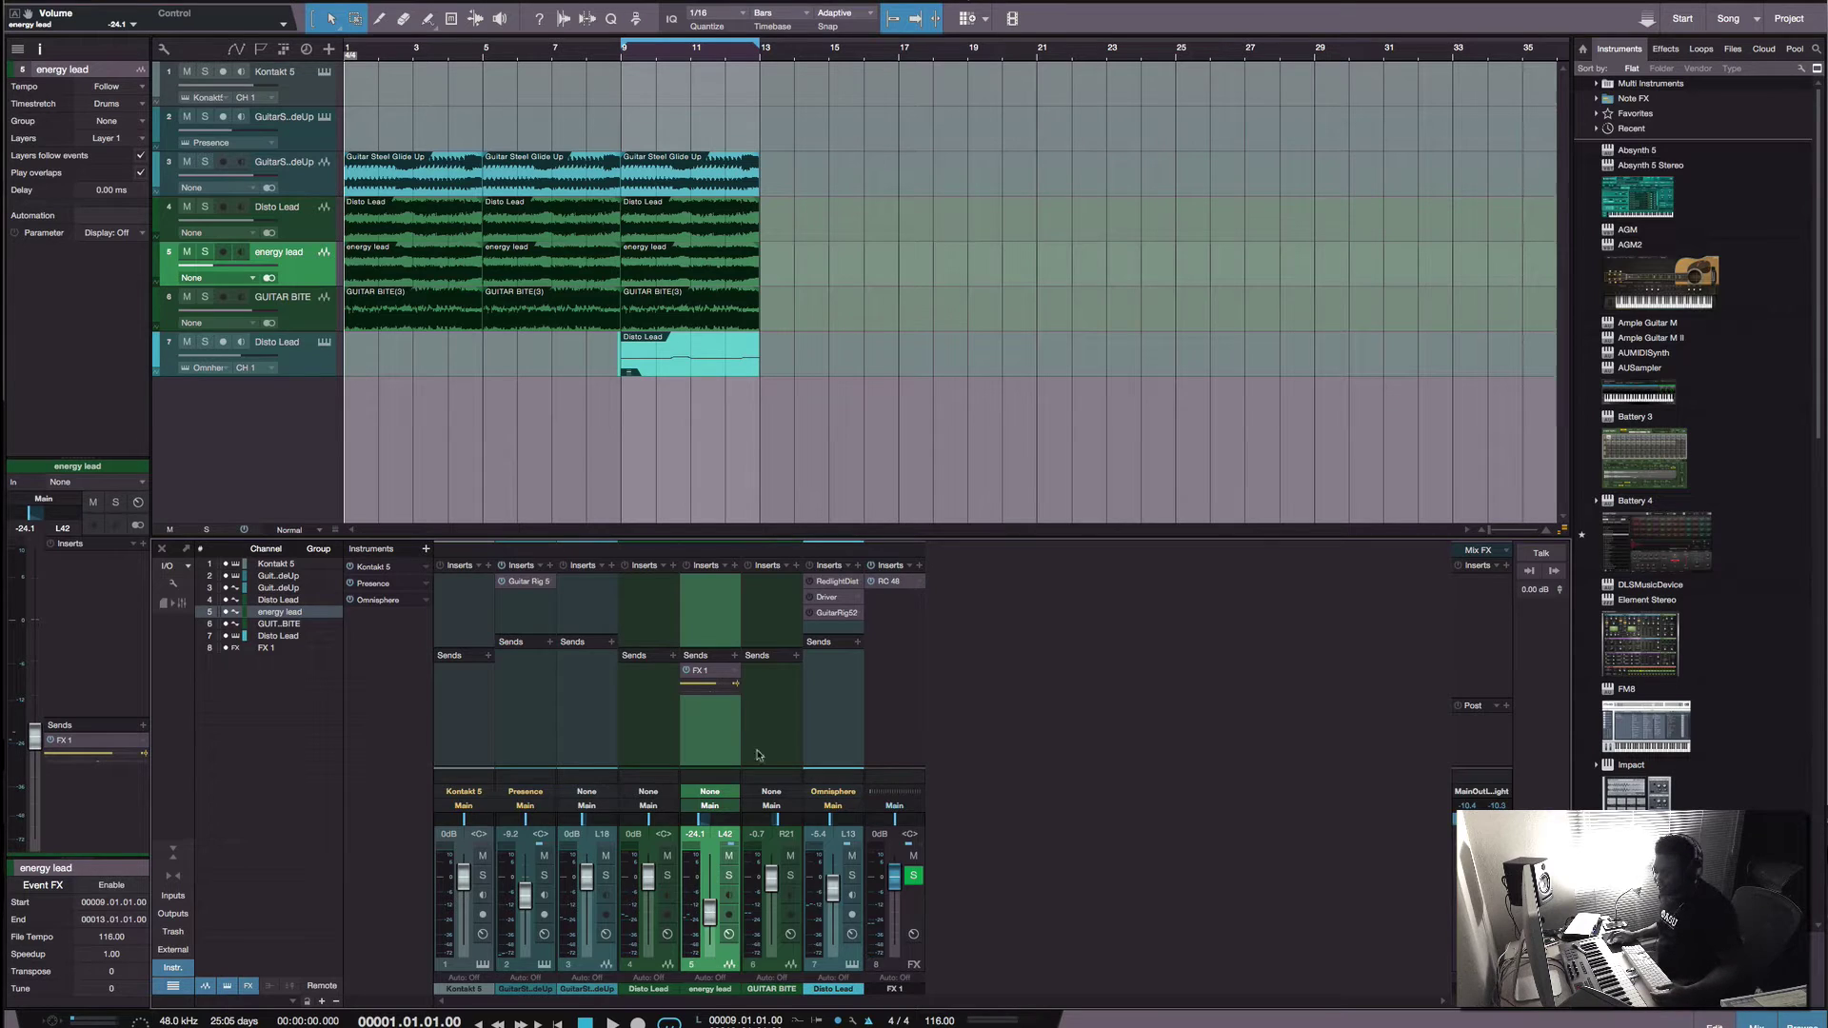
left_click(734, 672)
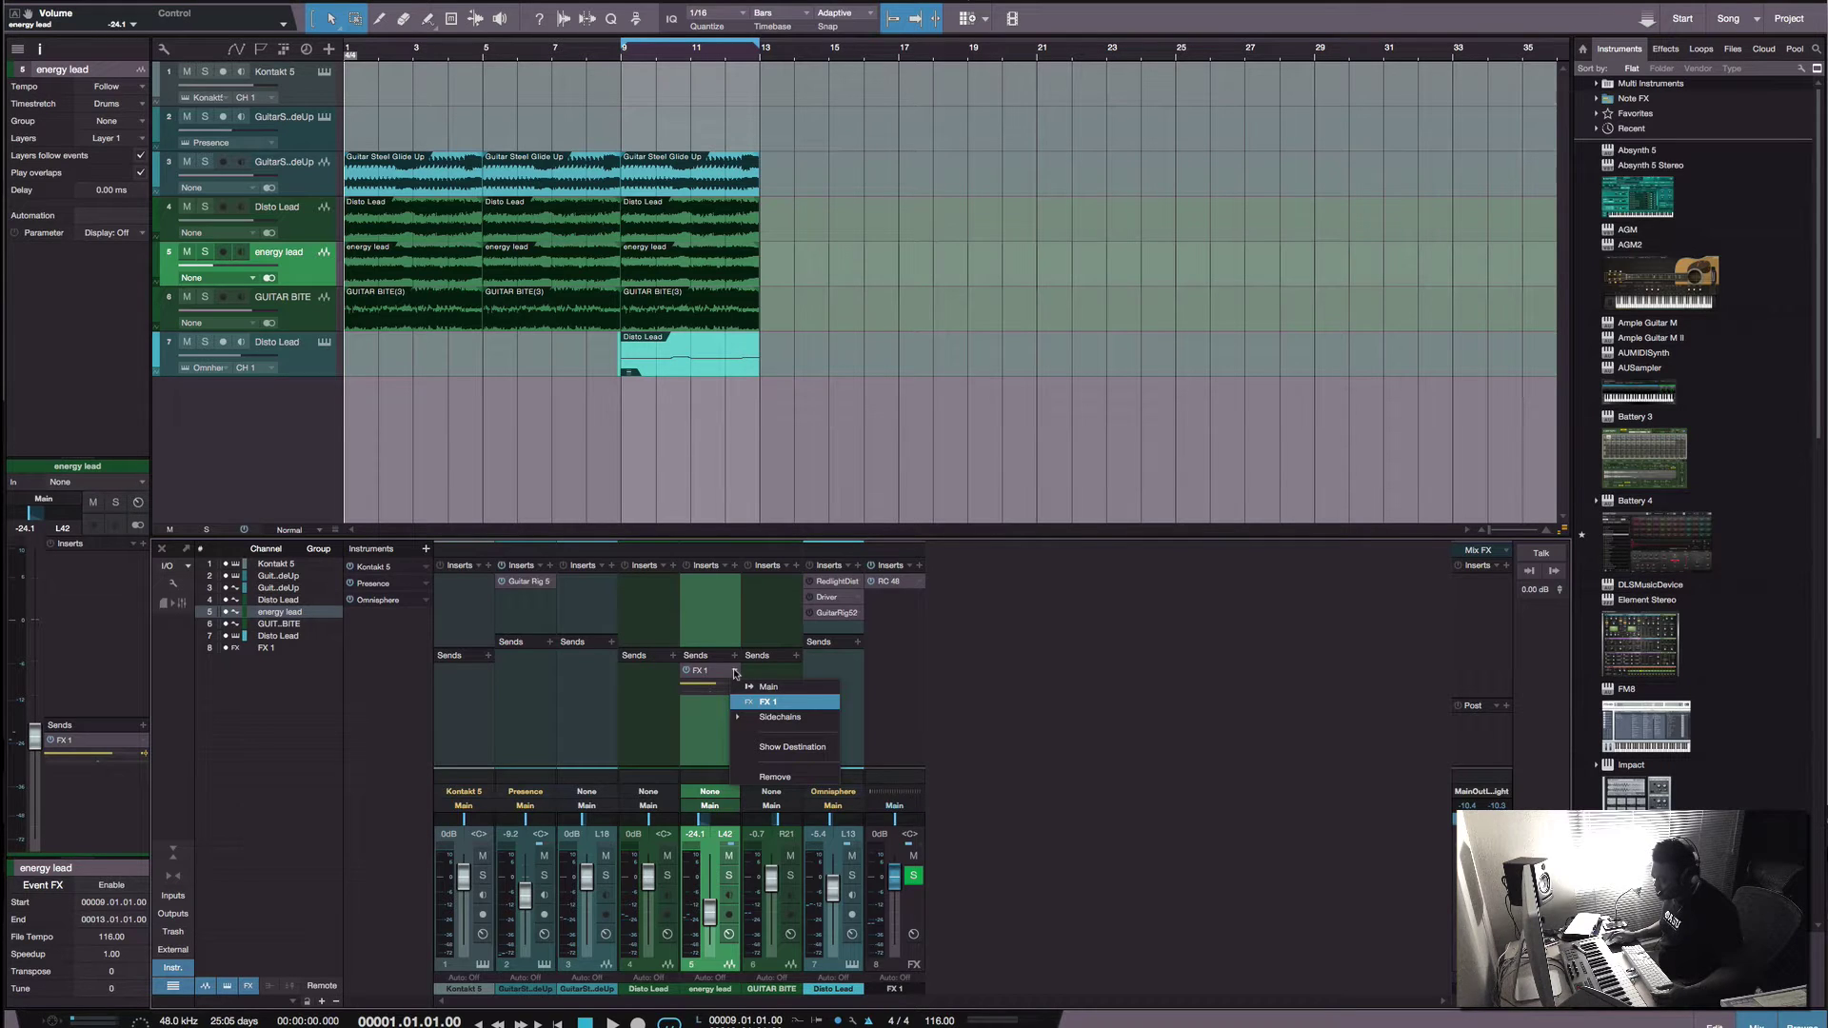
left_click(734, 673)
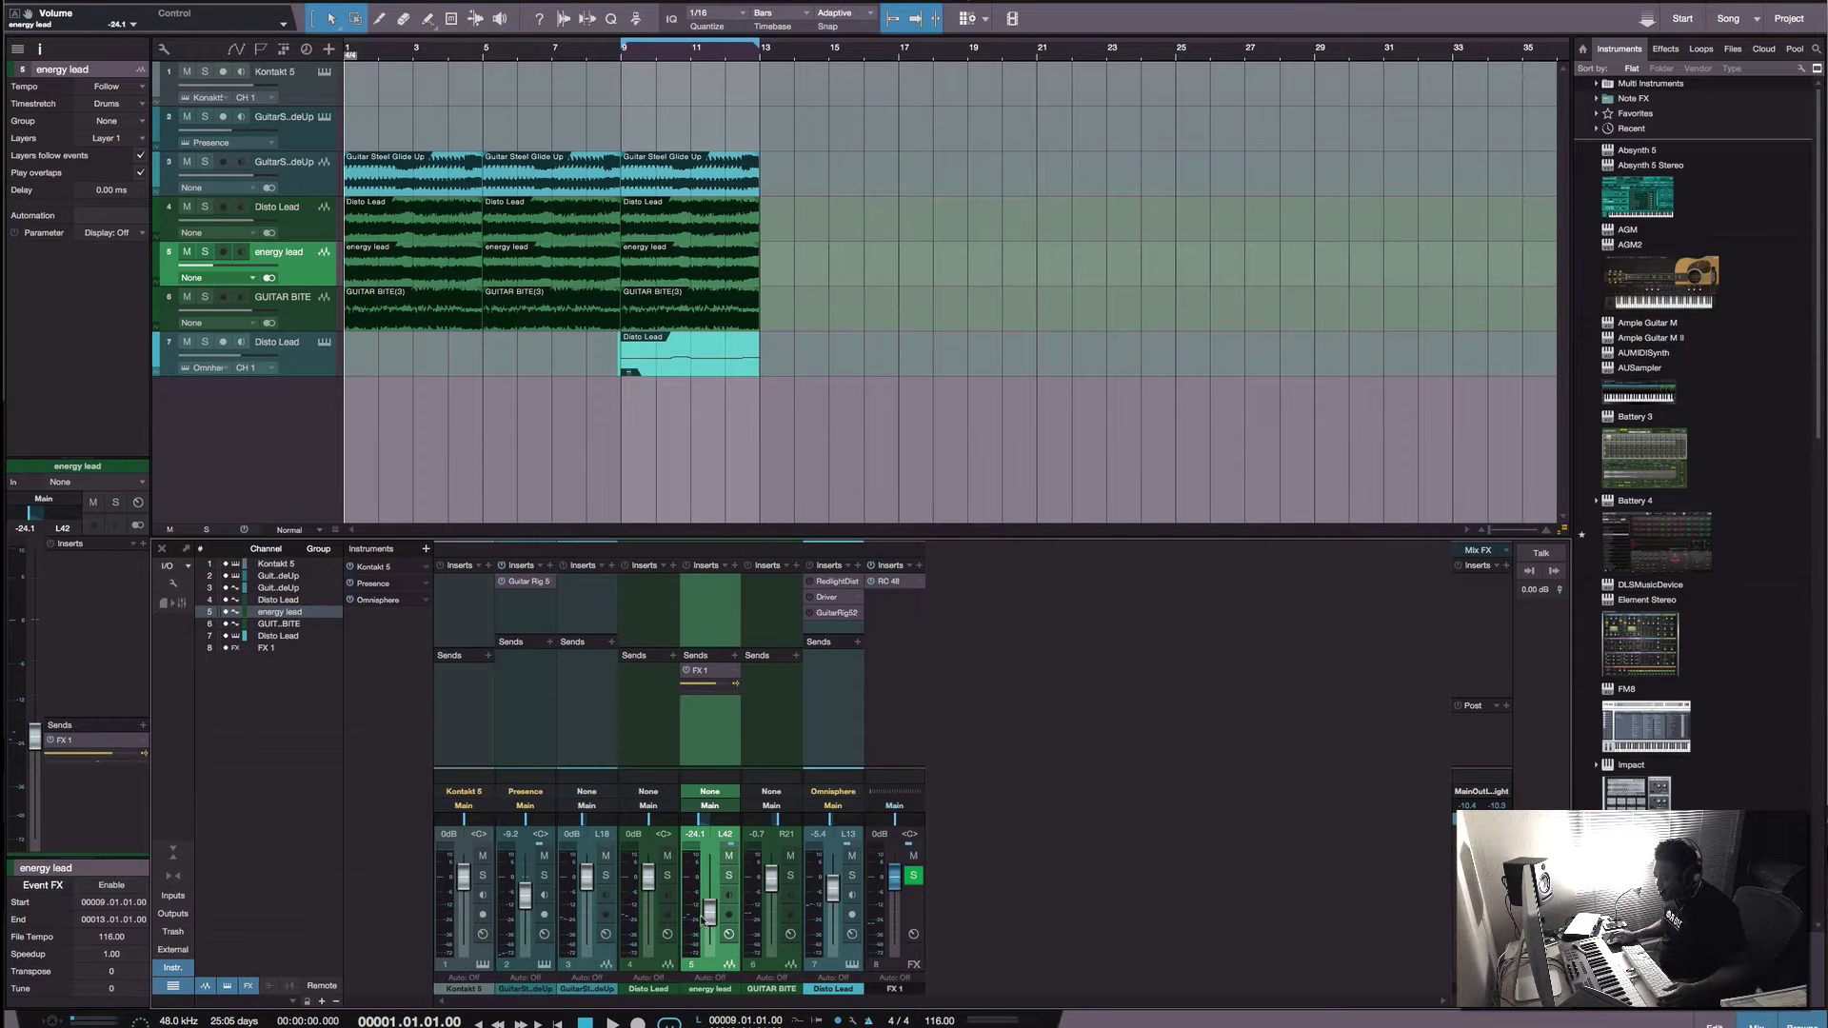
Step: Pull the energy lead fader down to minus infinity and solo the track during playback to hear only its reverb send
left_click_drag(710, 911, 714, 976)
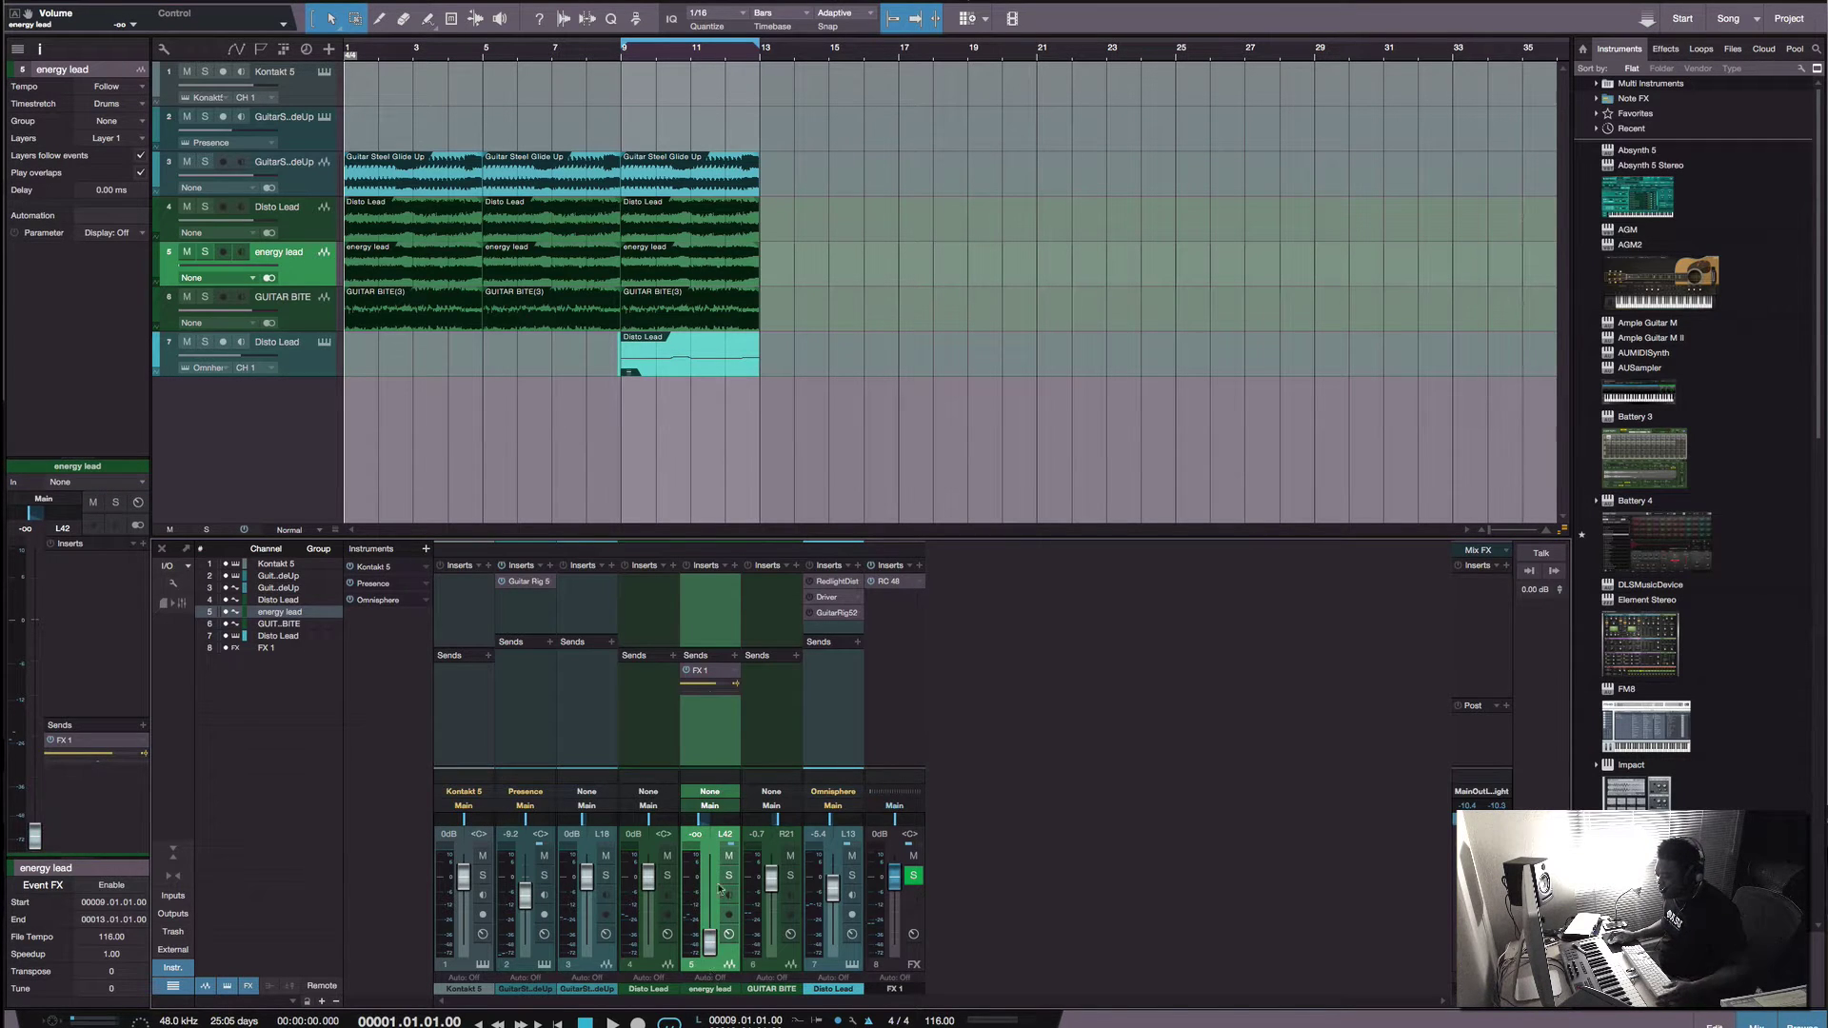
key("space")
left_click(729, 875)
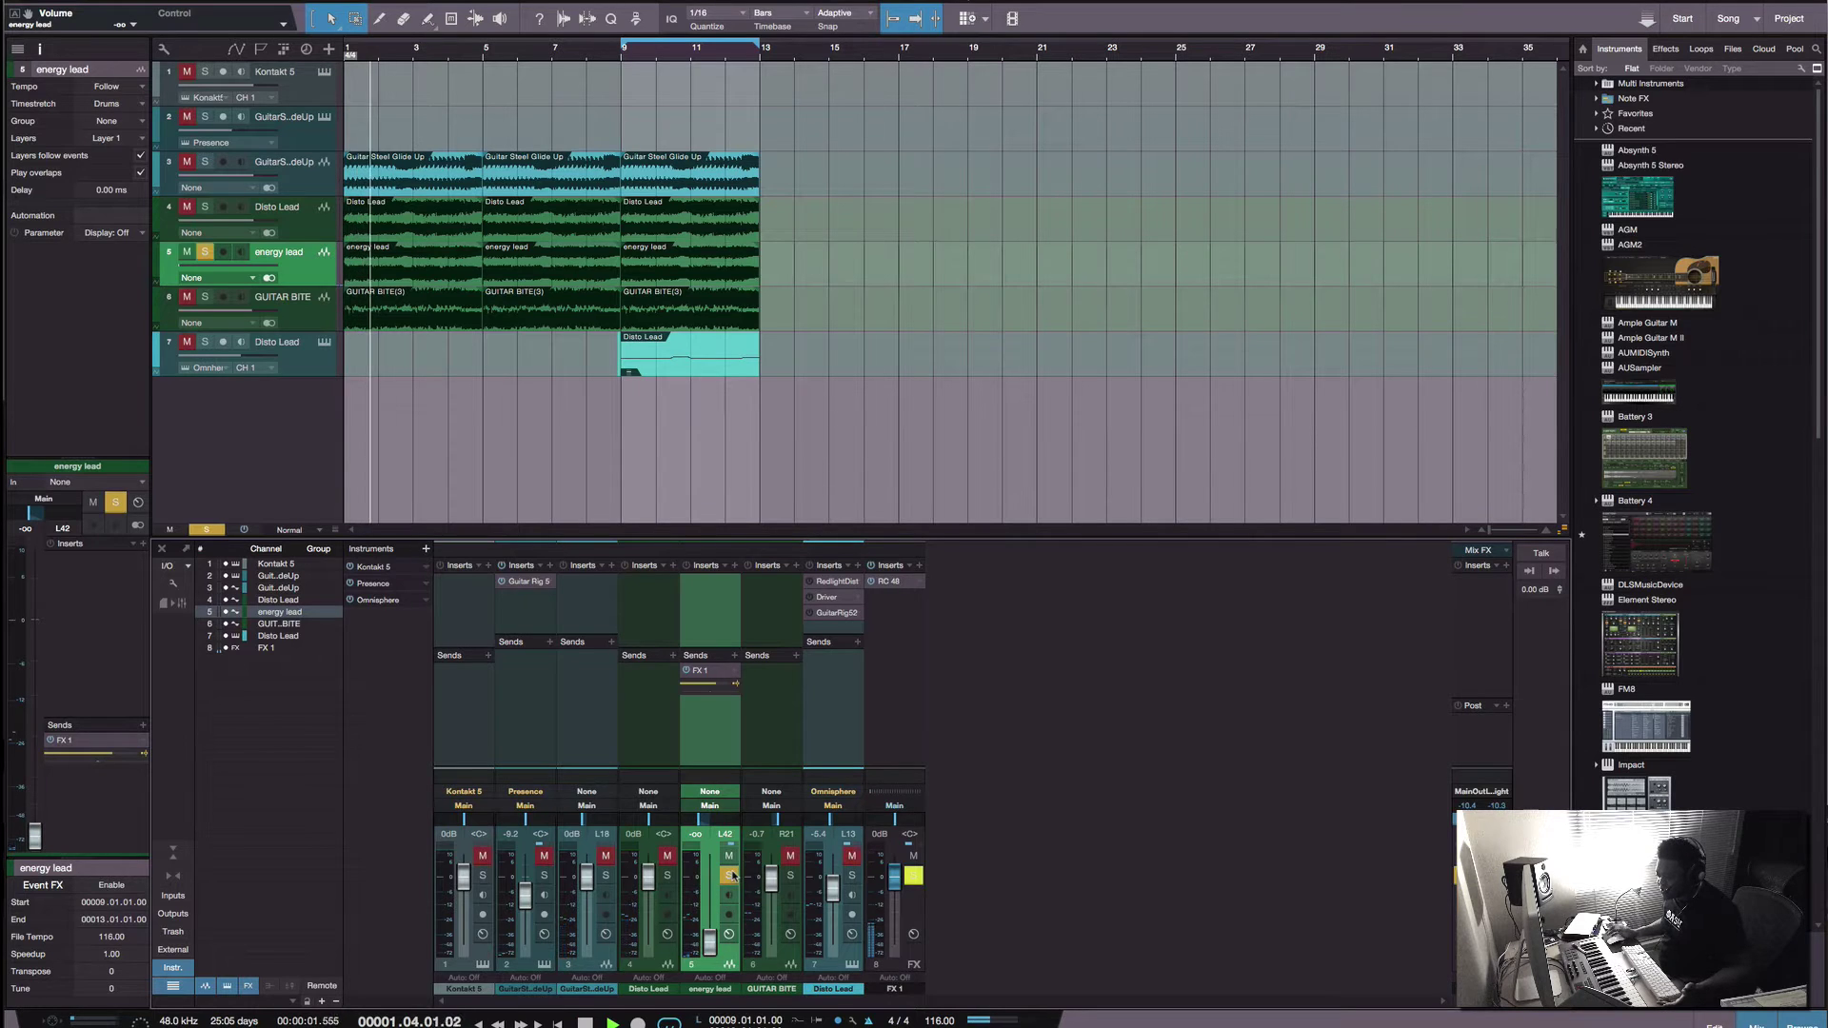
mouse_move(711, 944)
left_mouse_down()
mouse_move(710, 880)
mouse_move(695, 924)
mouse_move(710, 950)
left_mouse_up()
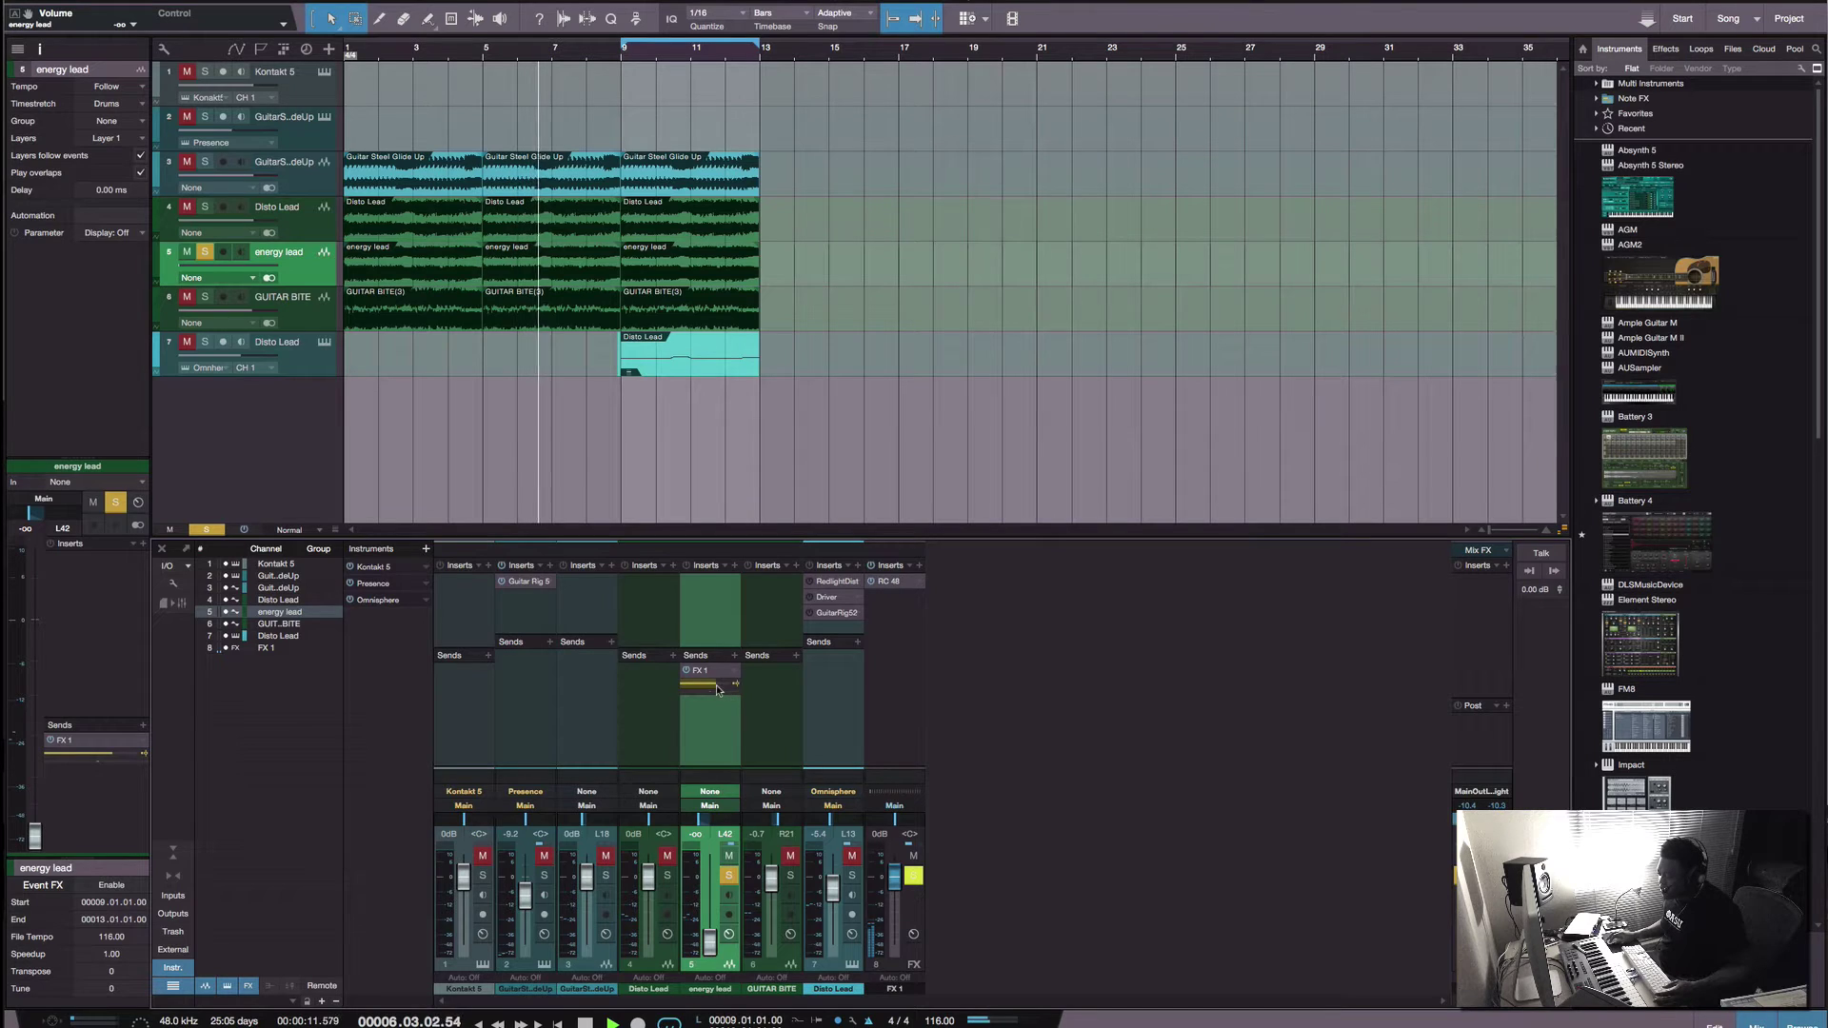
Step: Take energy lead out of solo and set its prefader FX 1 send level to -3.3 while the full mix plays
mouse_move(714, 685)
left_mouse_down()
mouse_move(709, 716)
mouse_move(708, 678)
left_mouse_up()
left_click(728, 875)
key("space")
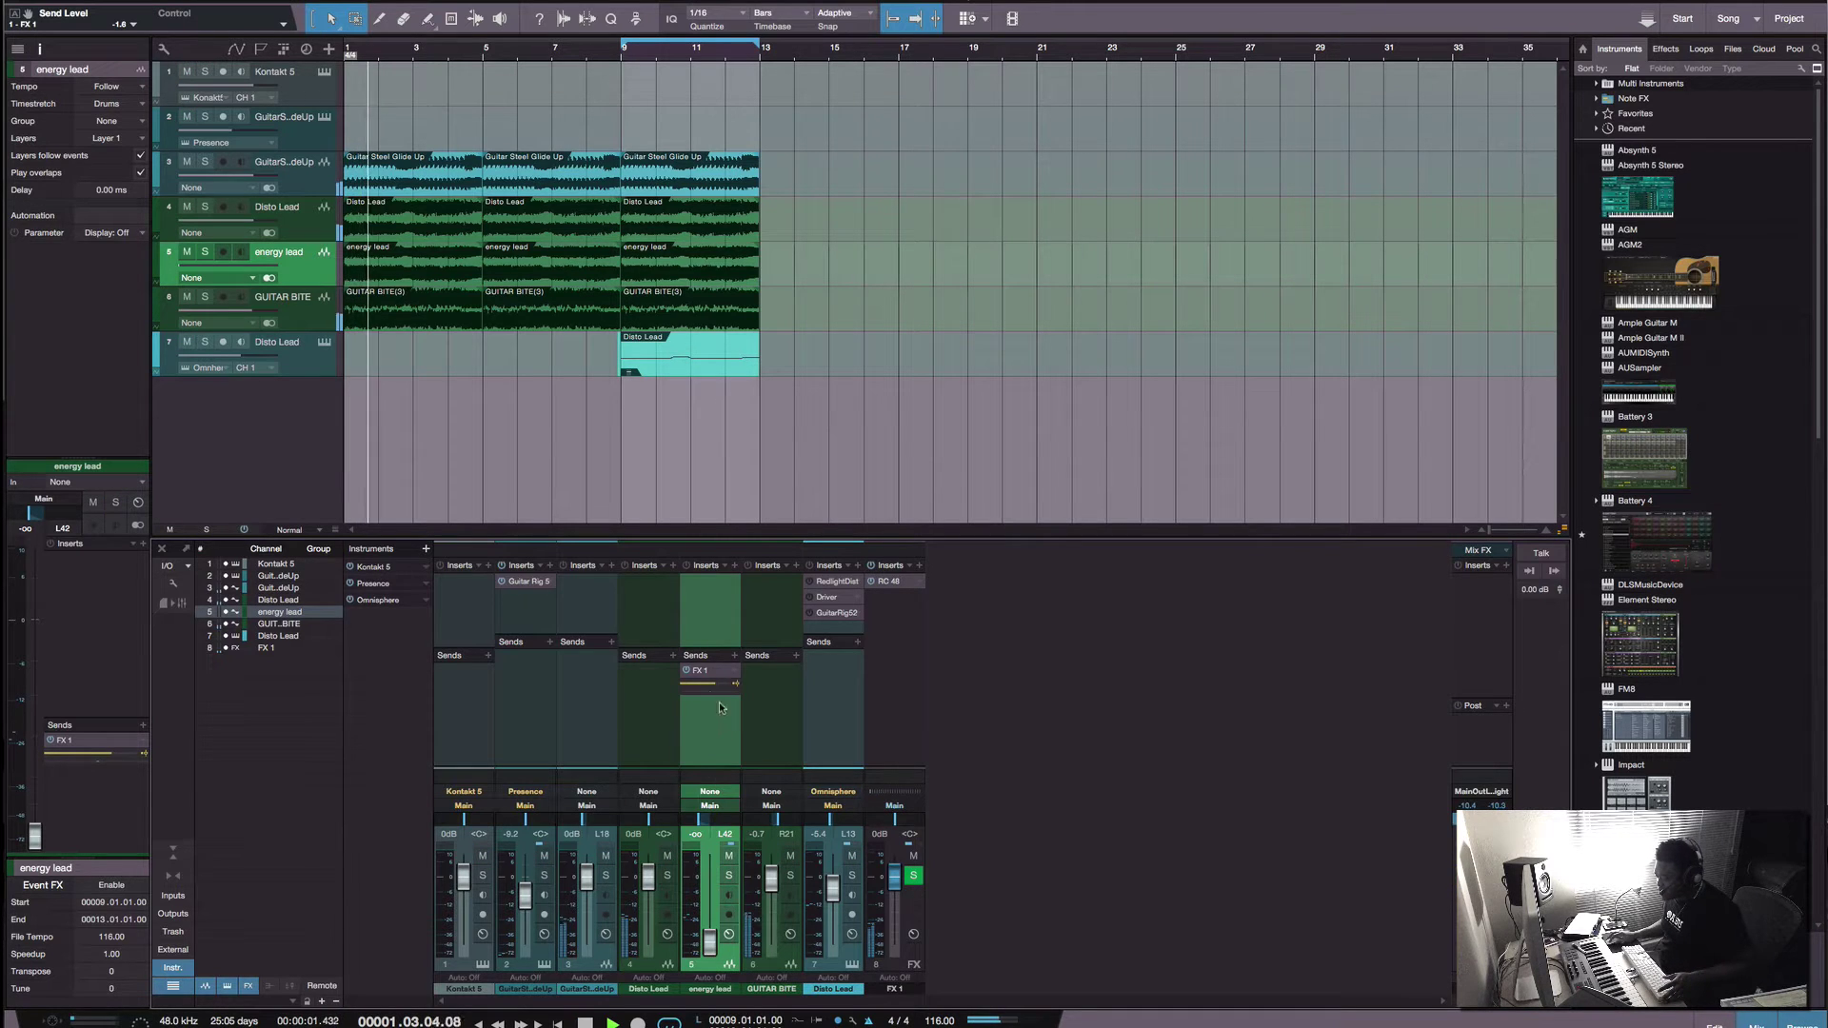
left_click_drag(719, 686, 713, 689)
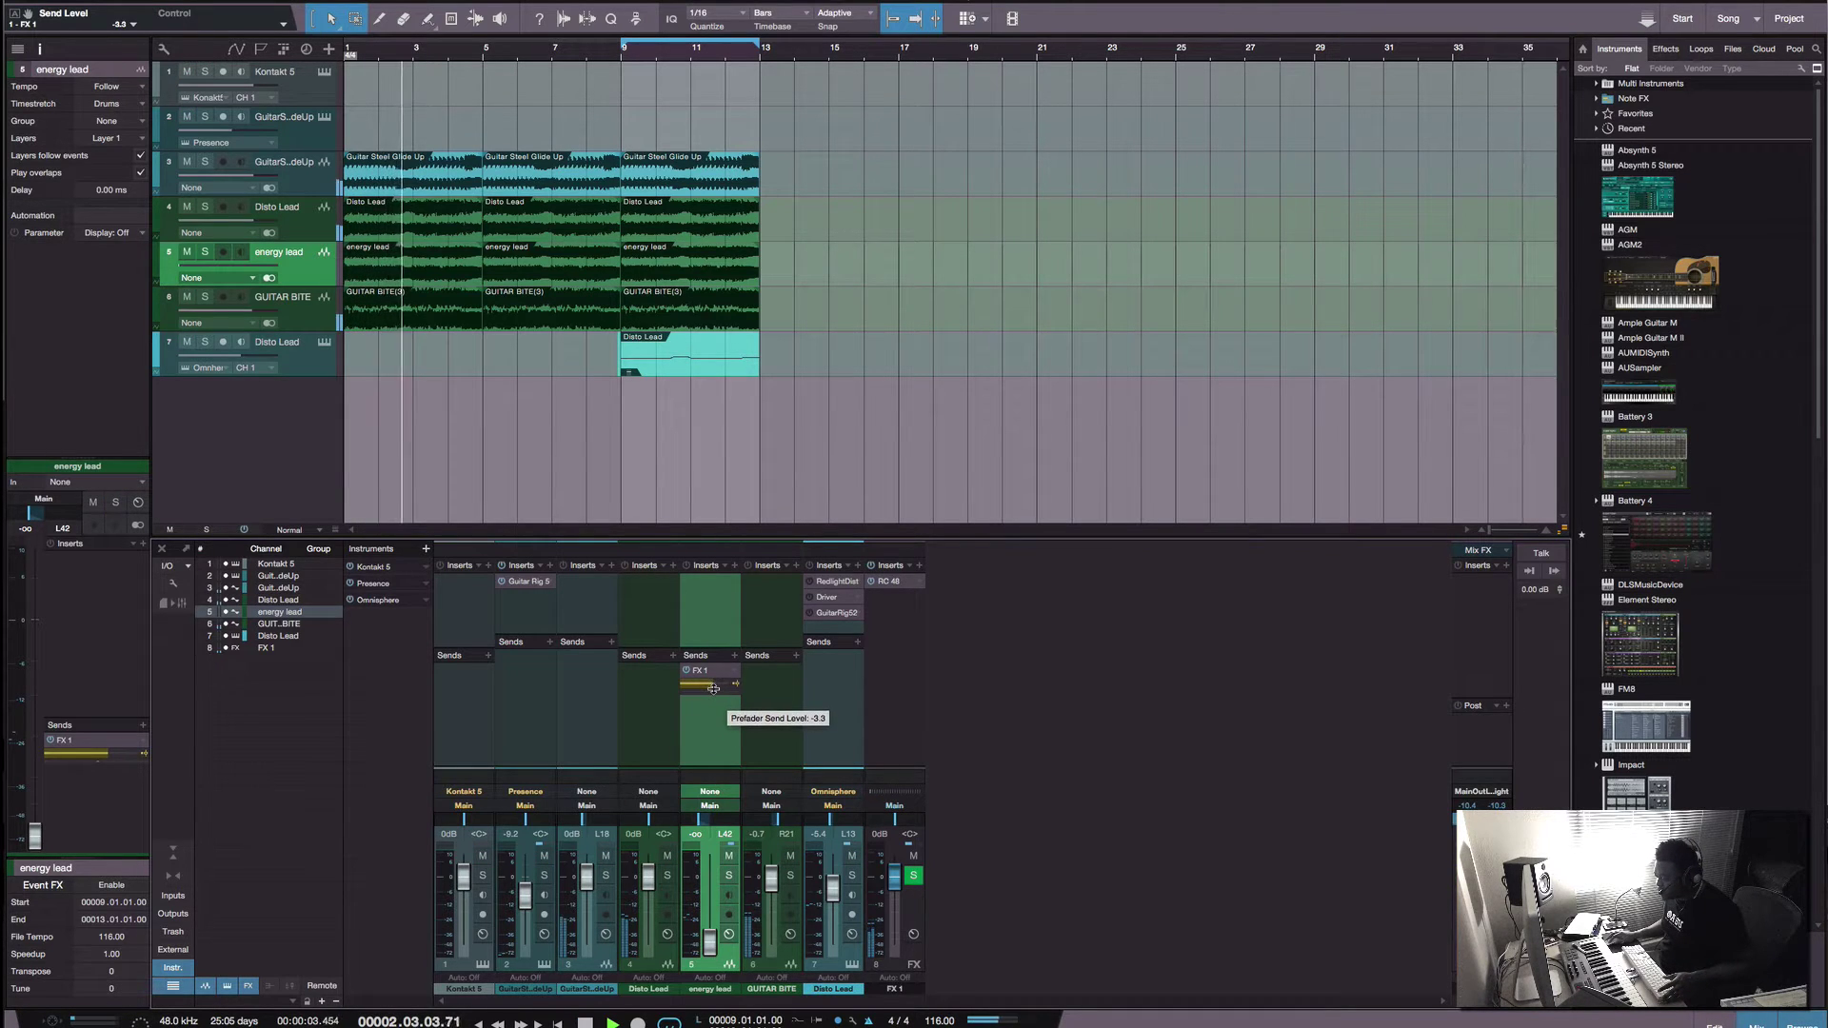
Step: Solo and select the GUITAR BITE track, listen to it, and stop playback
left_click(789, 876)
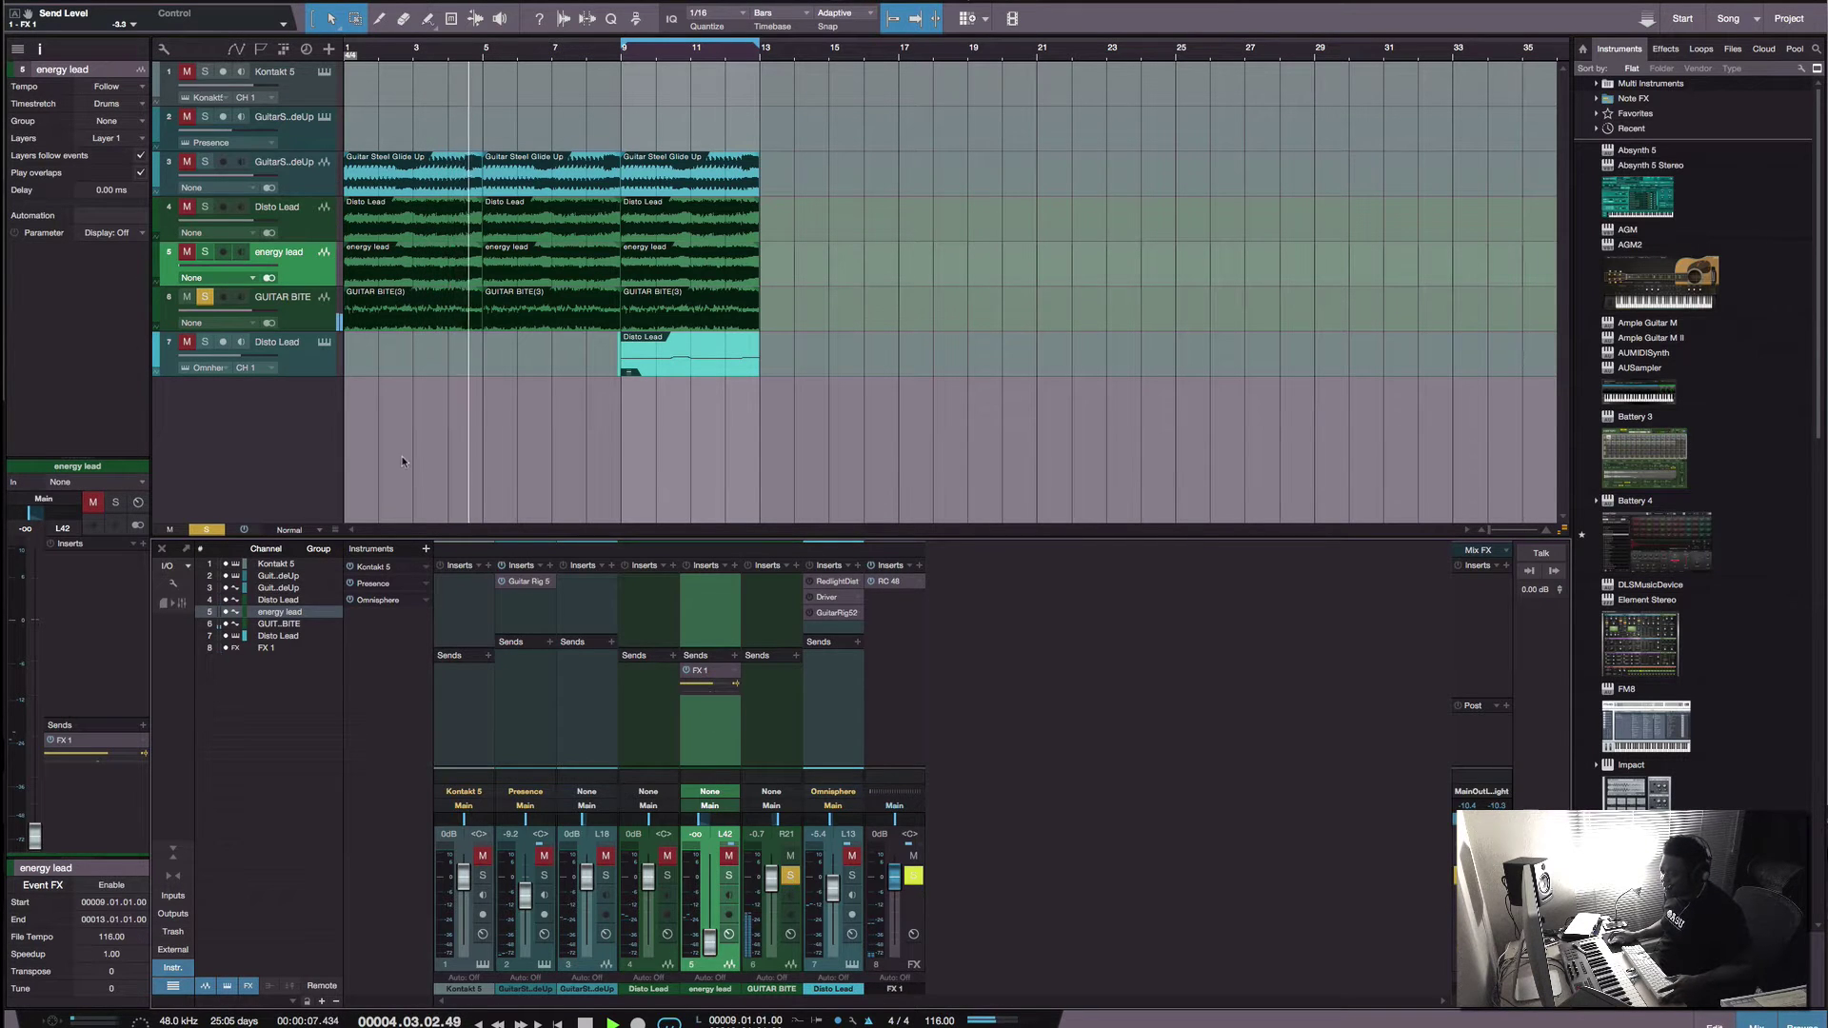
left_click(303, 318)
key("space")
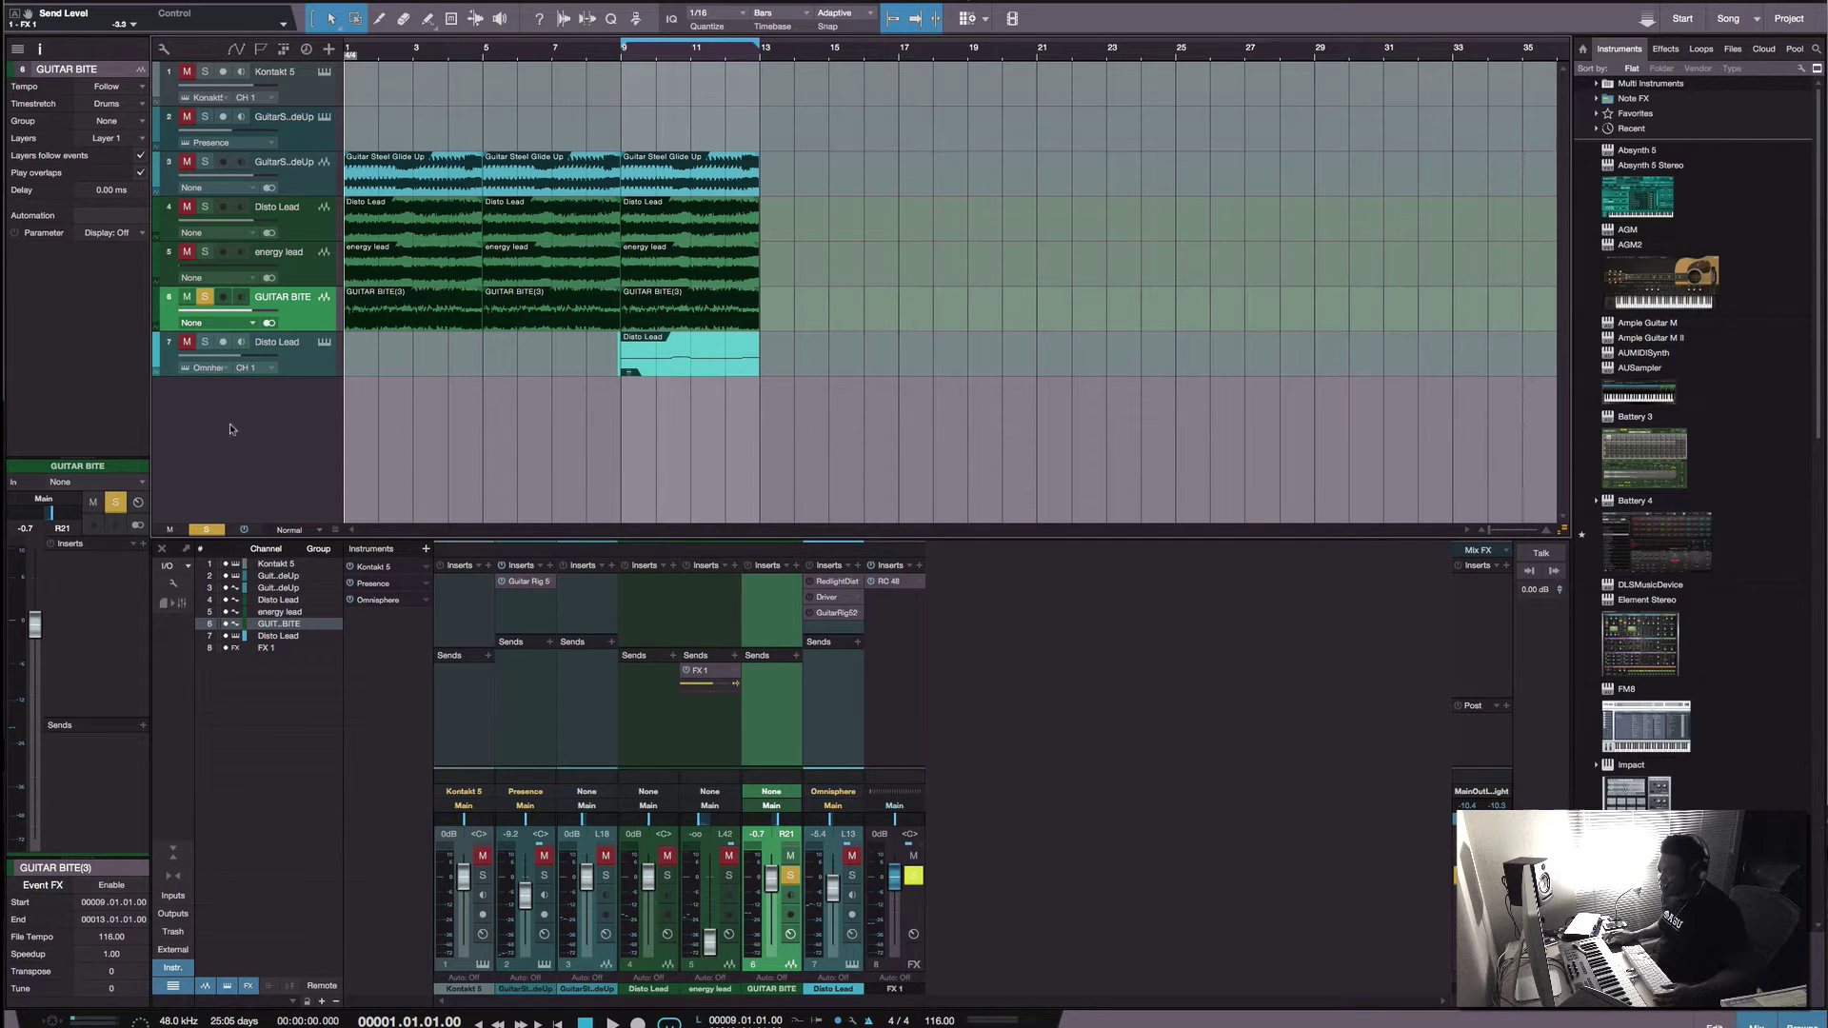
Step: Open the Omnisphere instrument of the Disto Lead instrument track and place the playhead at bar 9
left_click(311, 365)
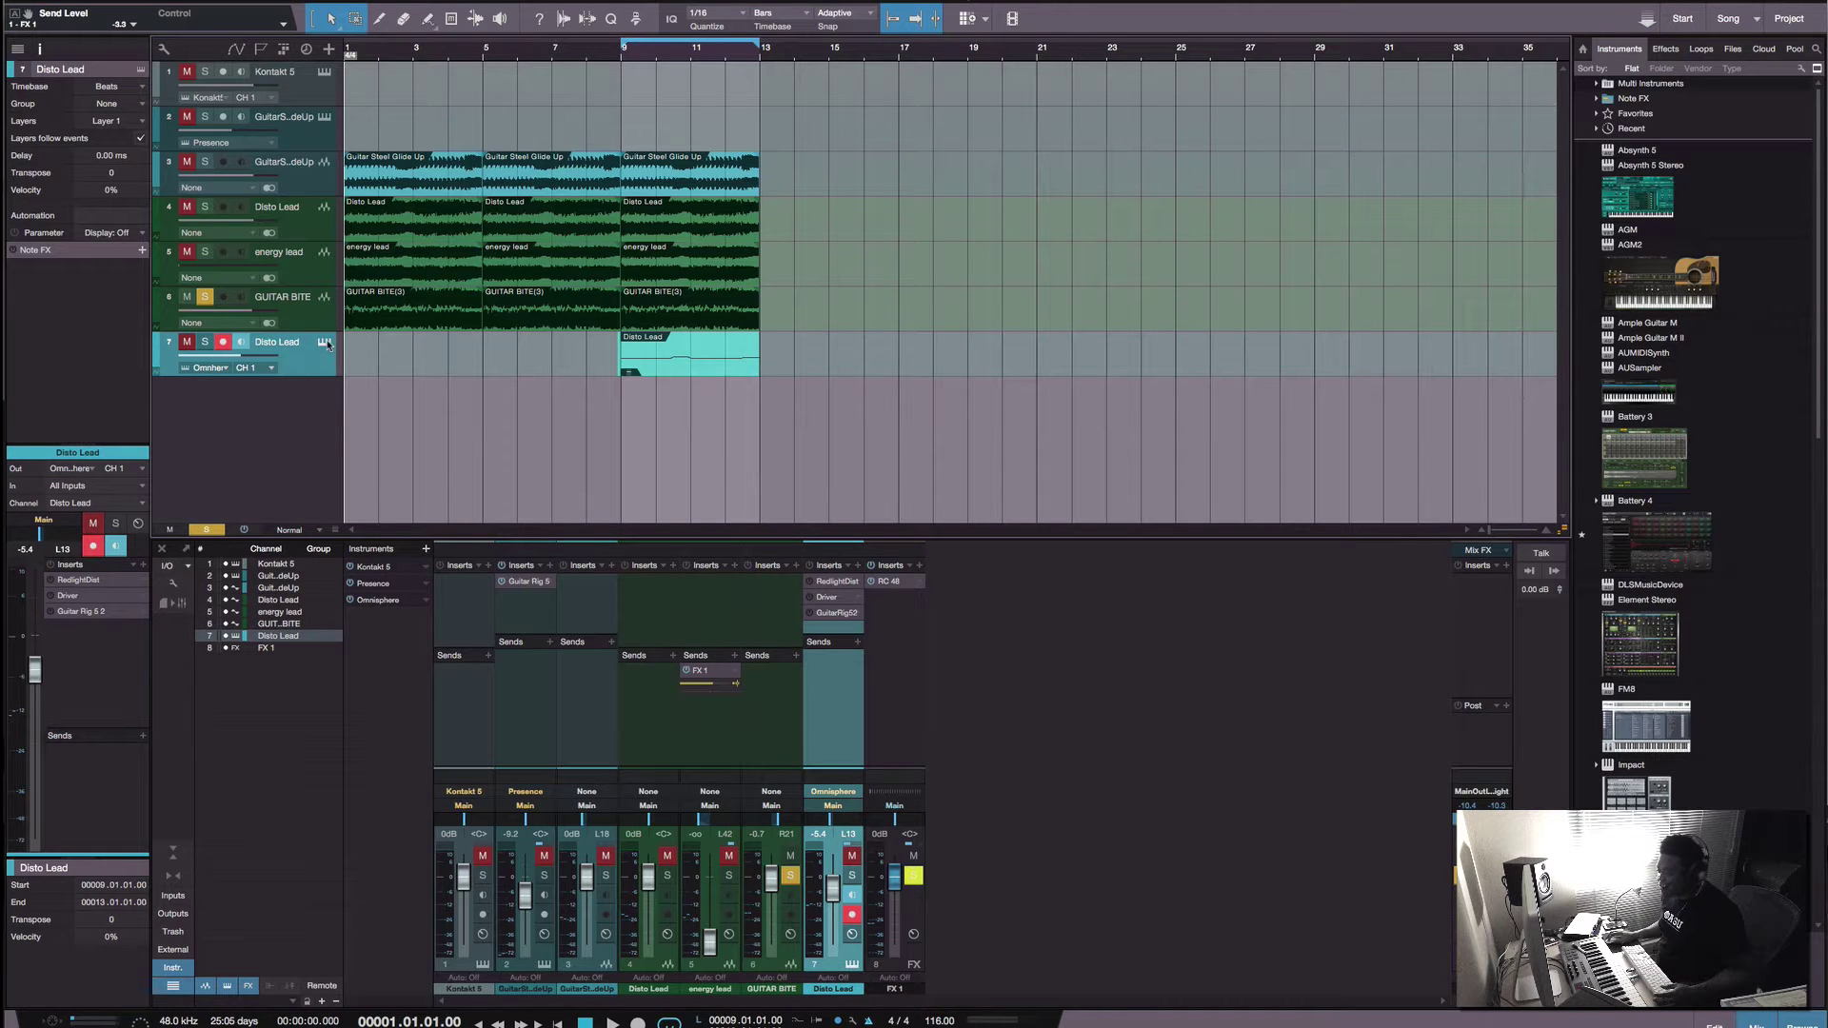
left_click(324, 343)
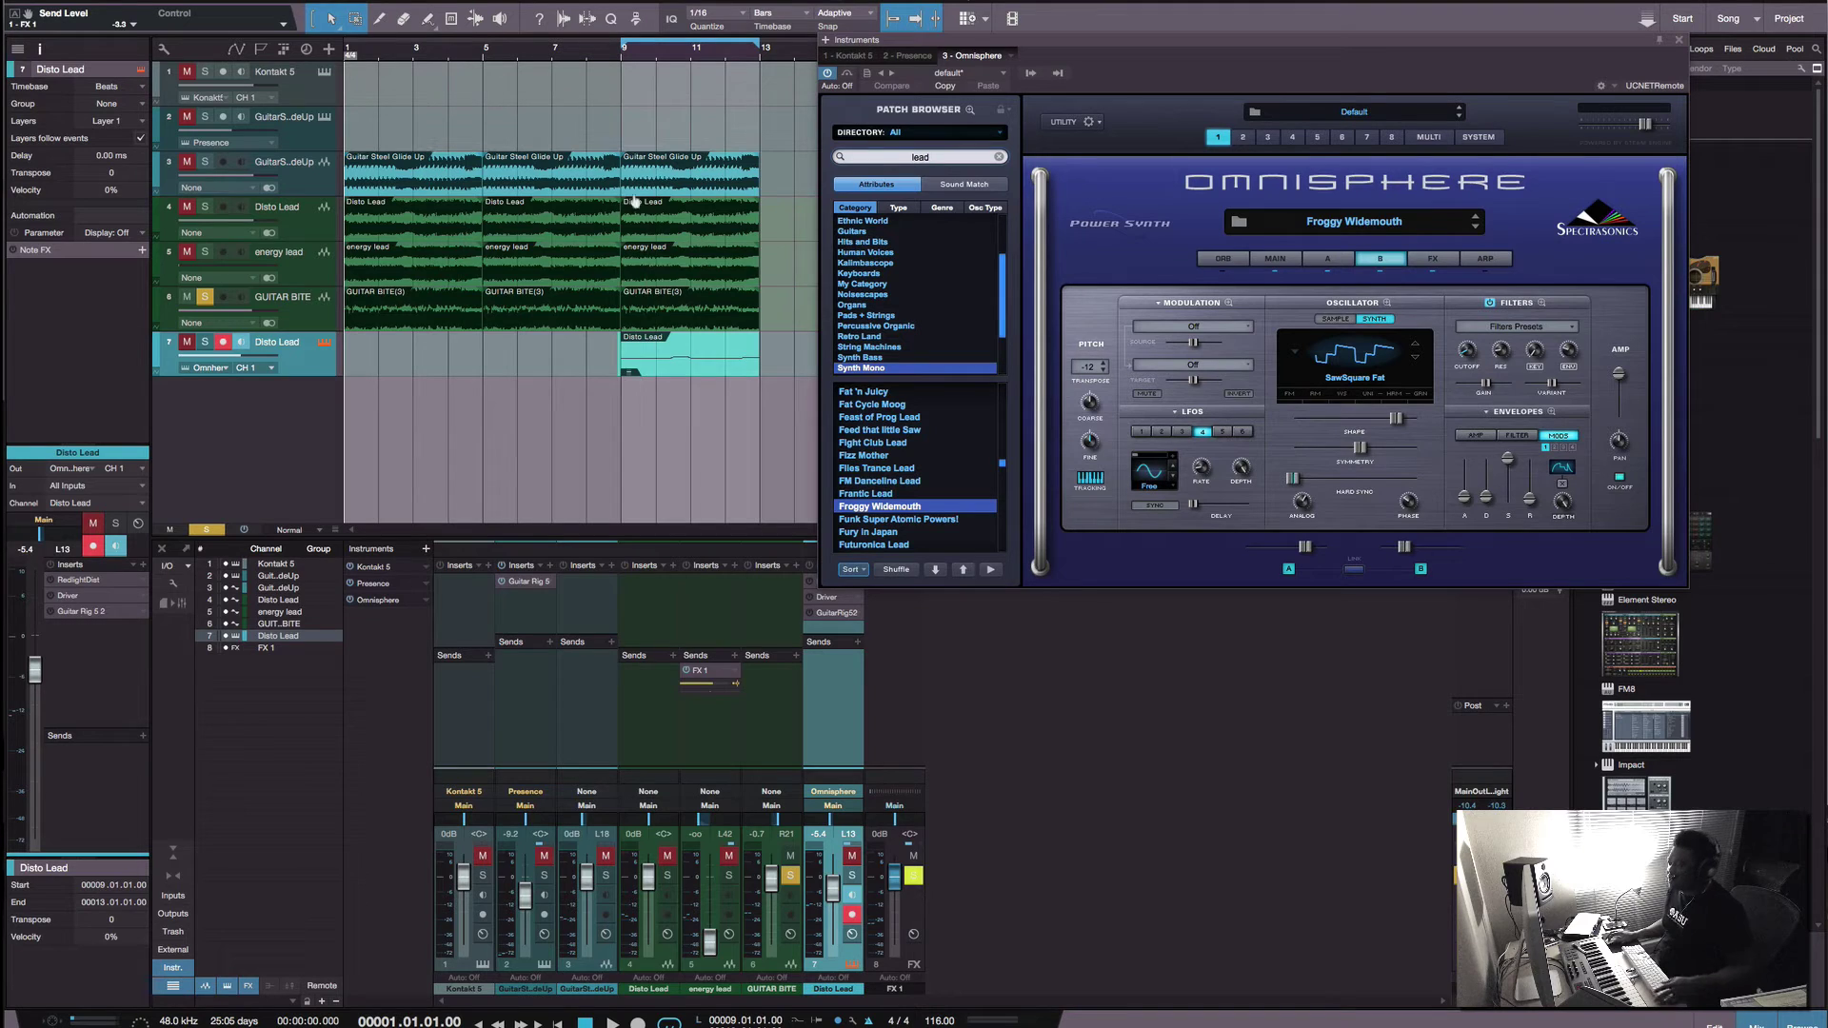
left_click(623, 52)
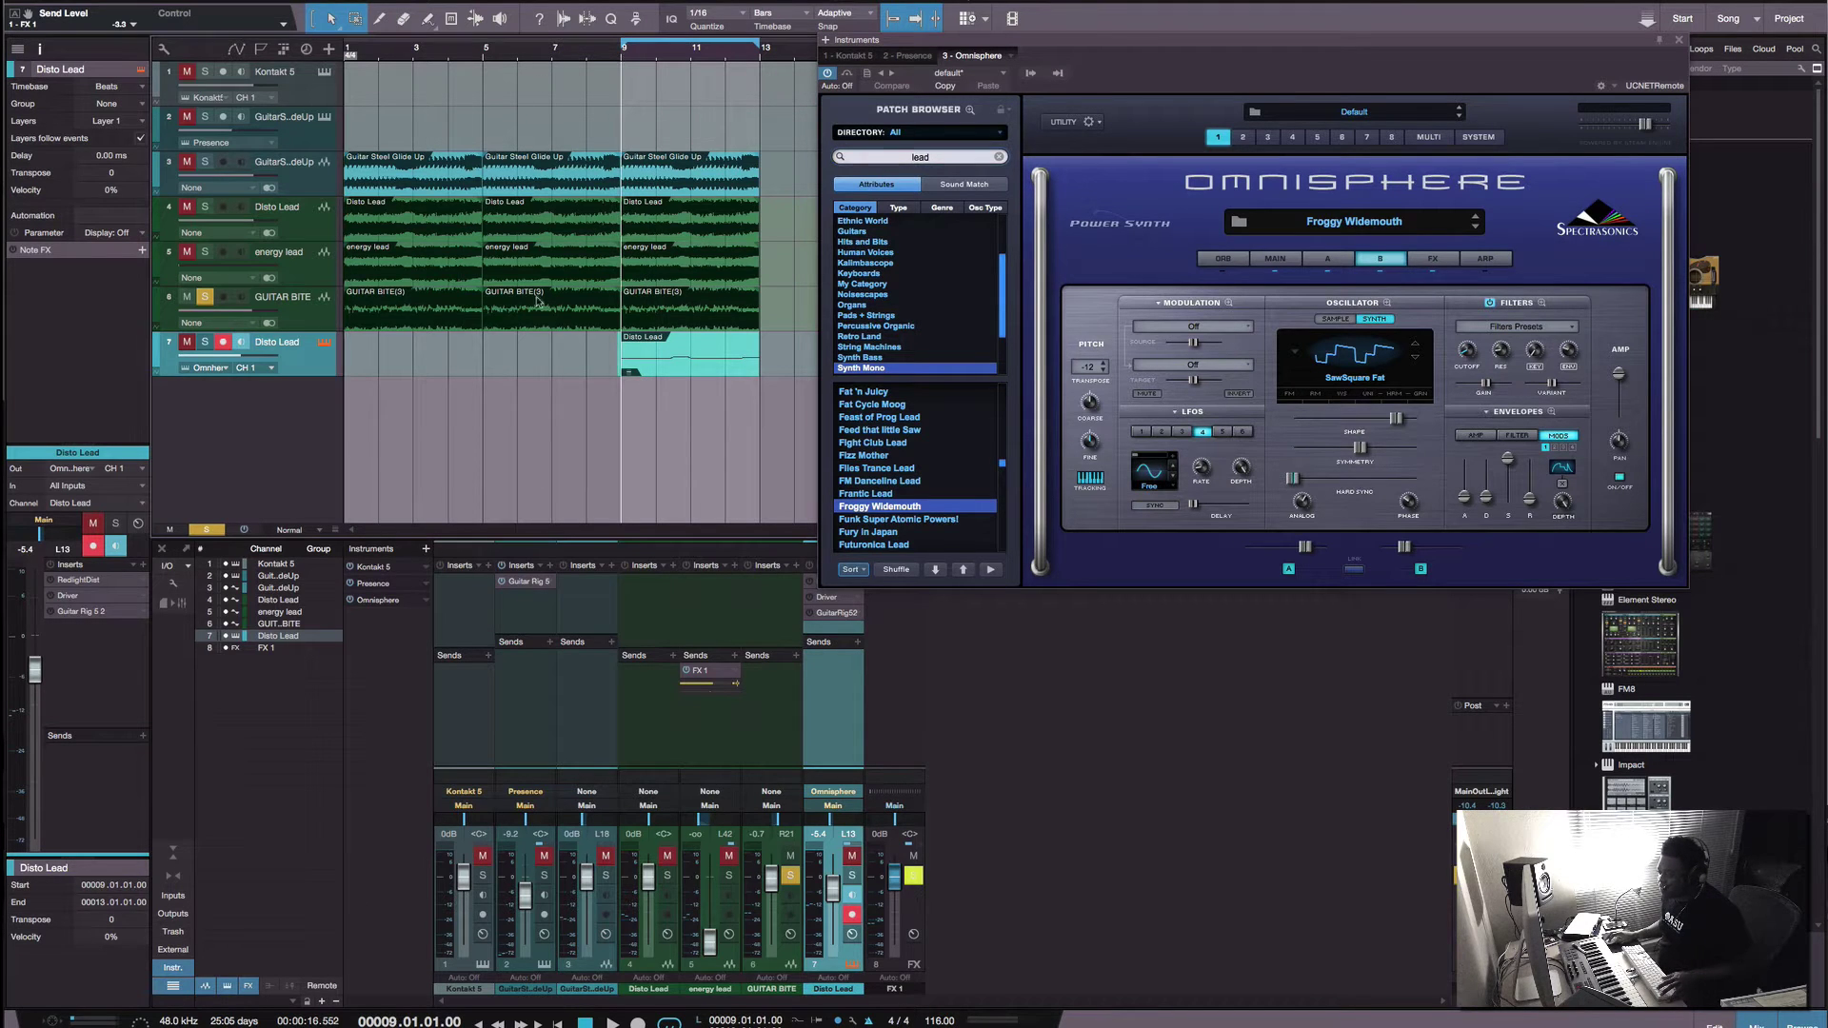
Step: Briefly solo the Disto Lead instrument track, then clear the solo on both it and GUITAR BITE
left_click(205, 342)
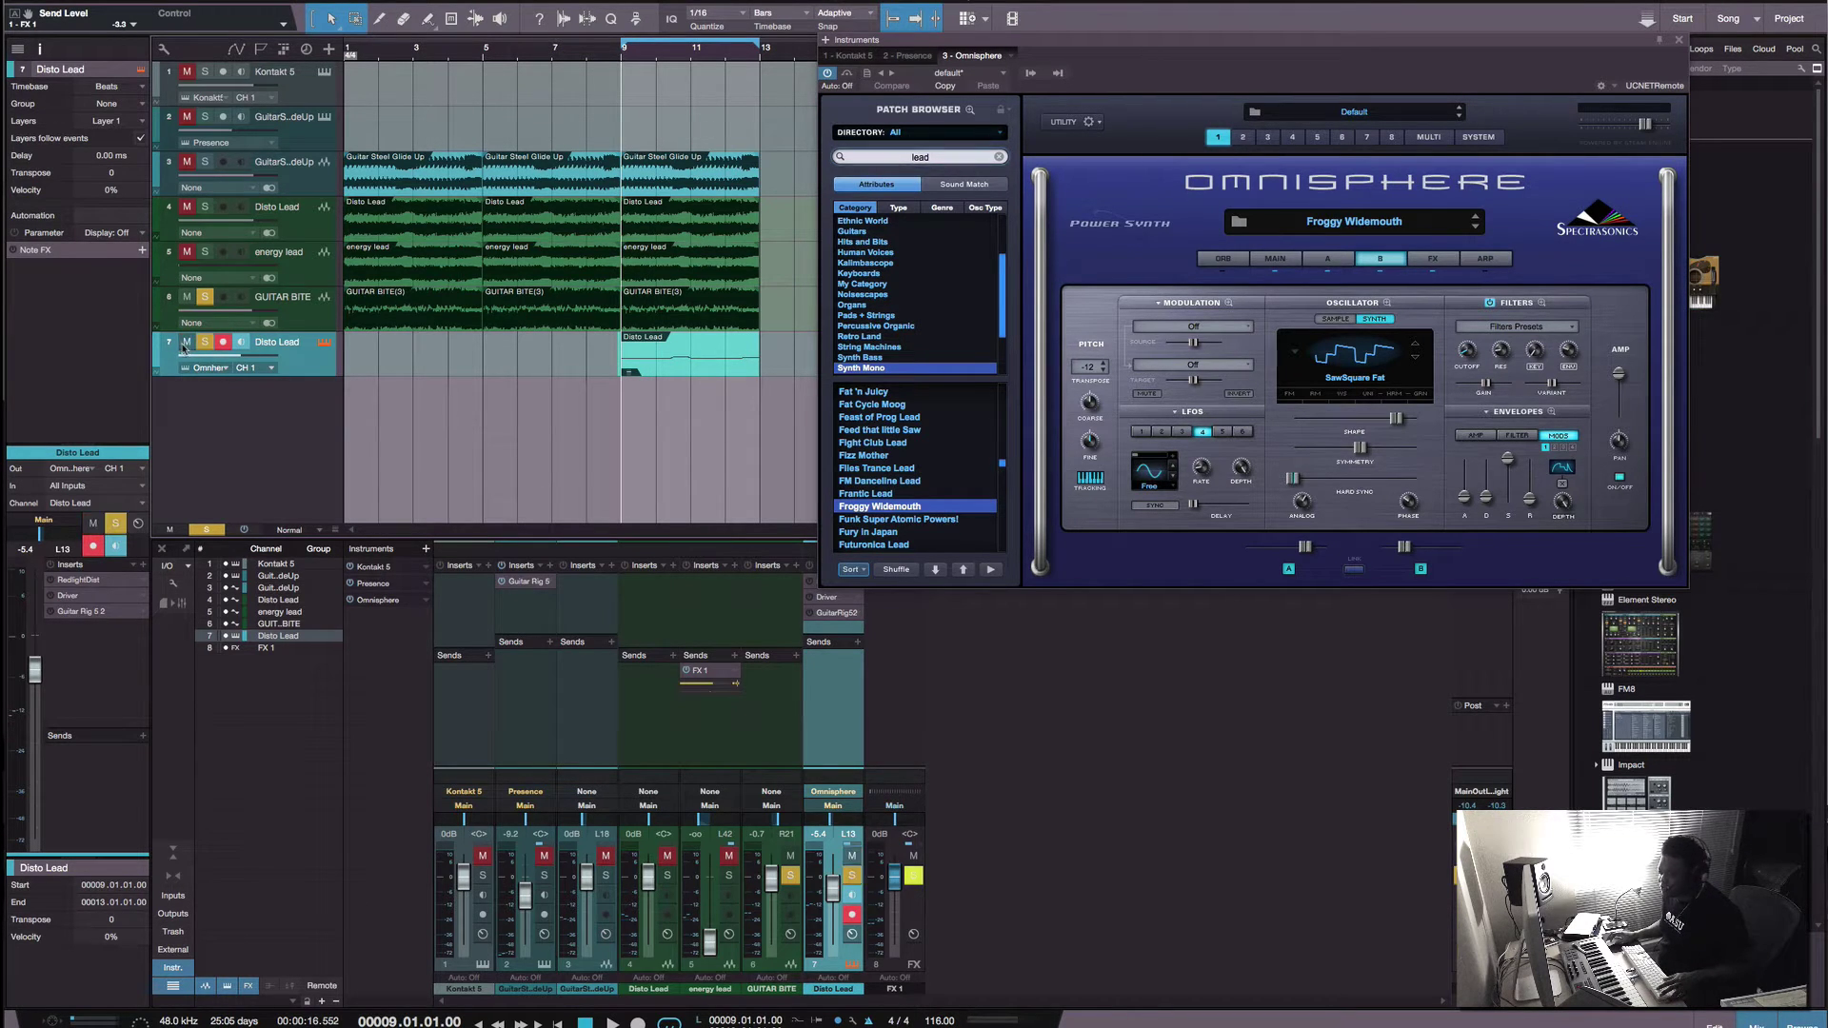
left_click(203, 297)
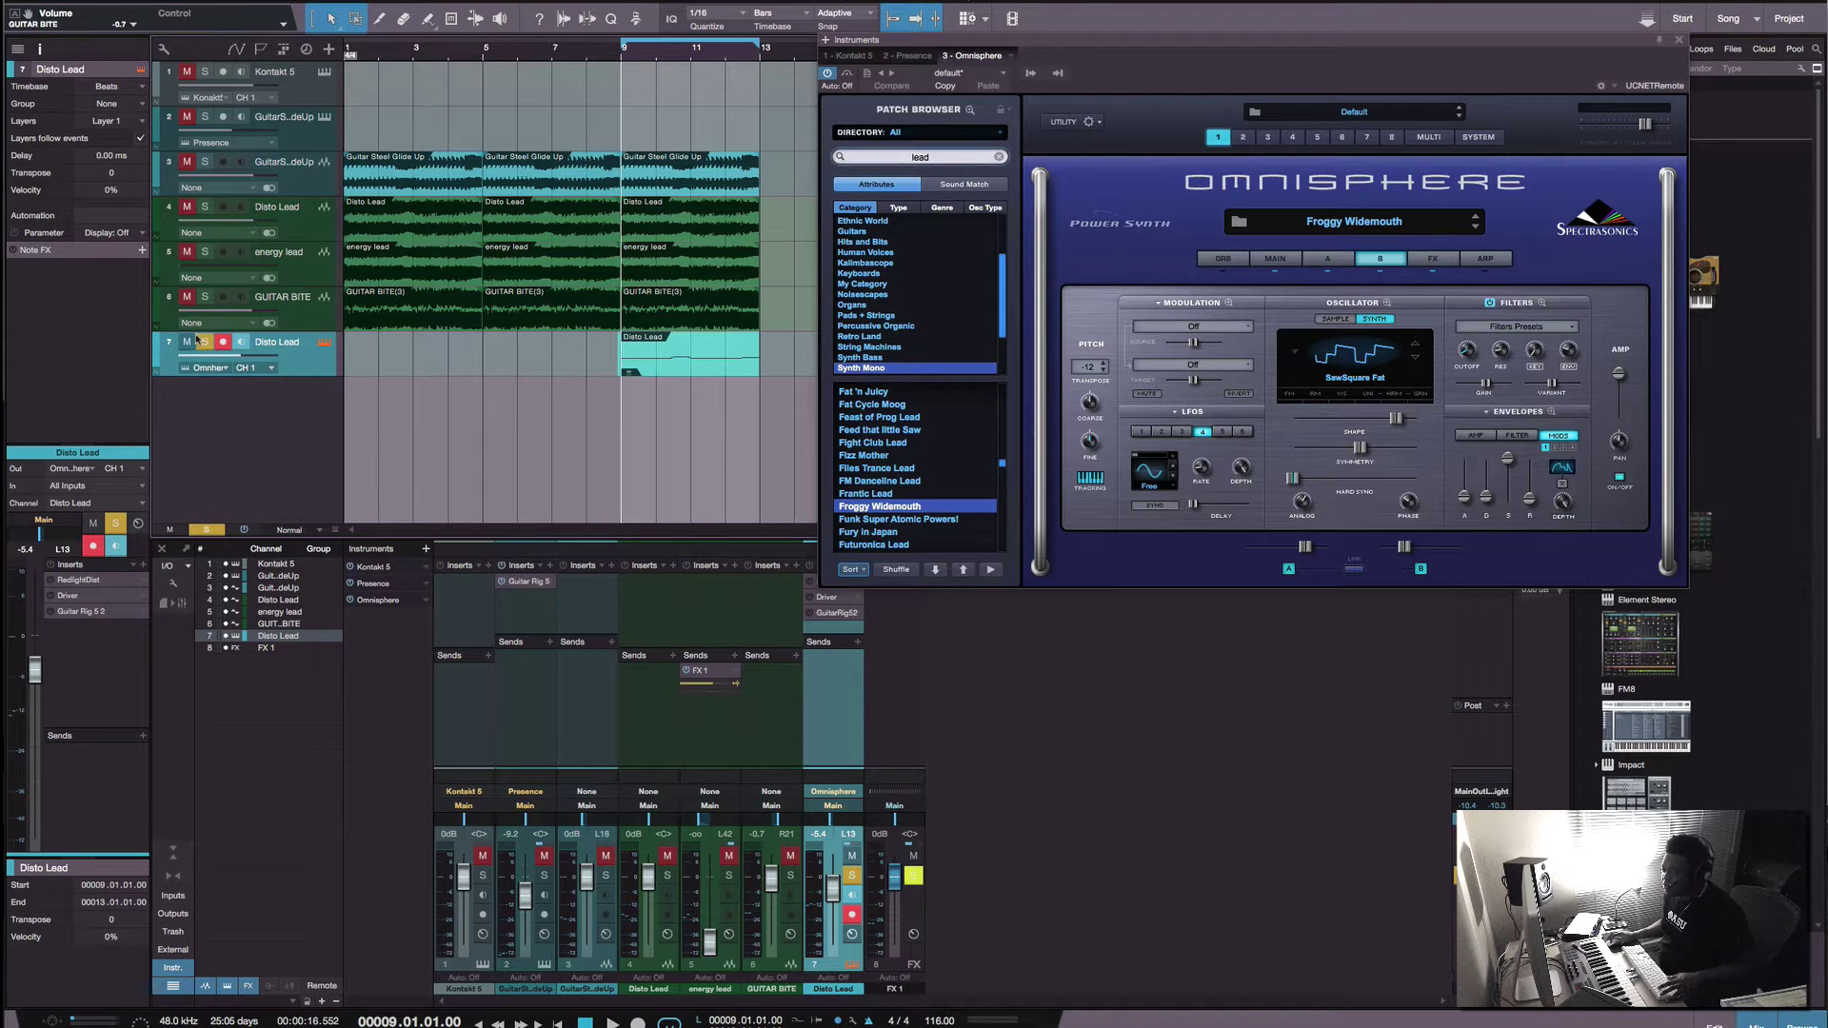
left_click(205, 343)
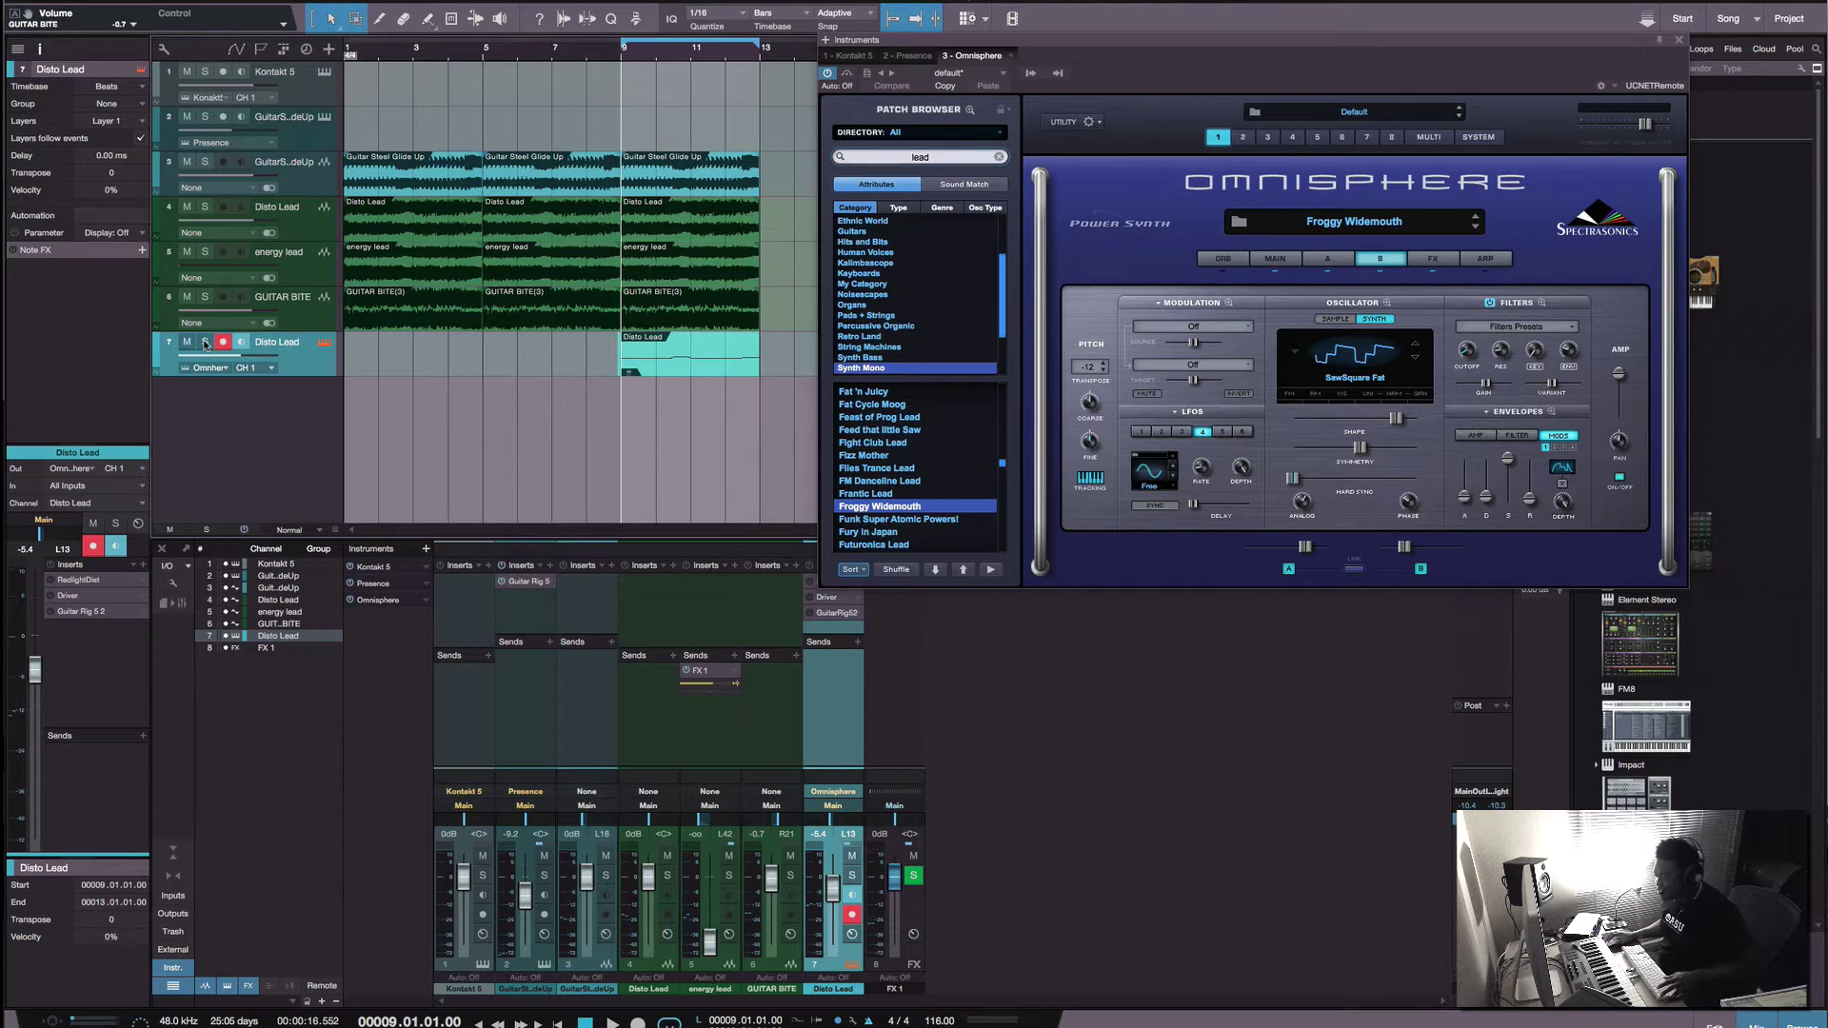
Step: Audition the full mix from bar 9 and close the Omnisphere window
key("space")
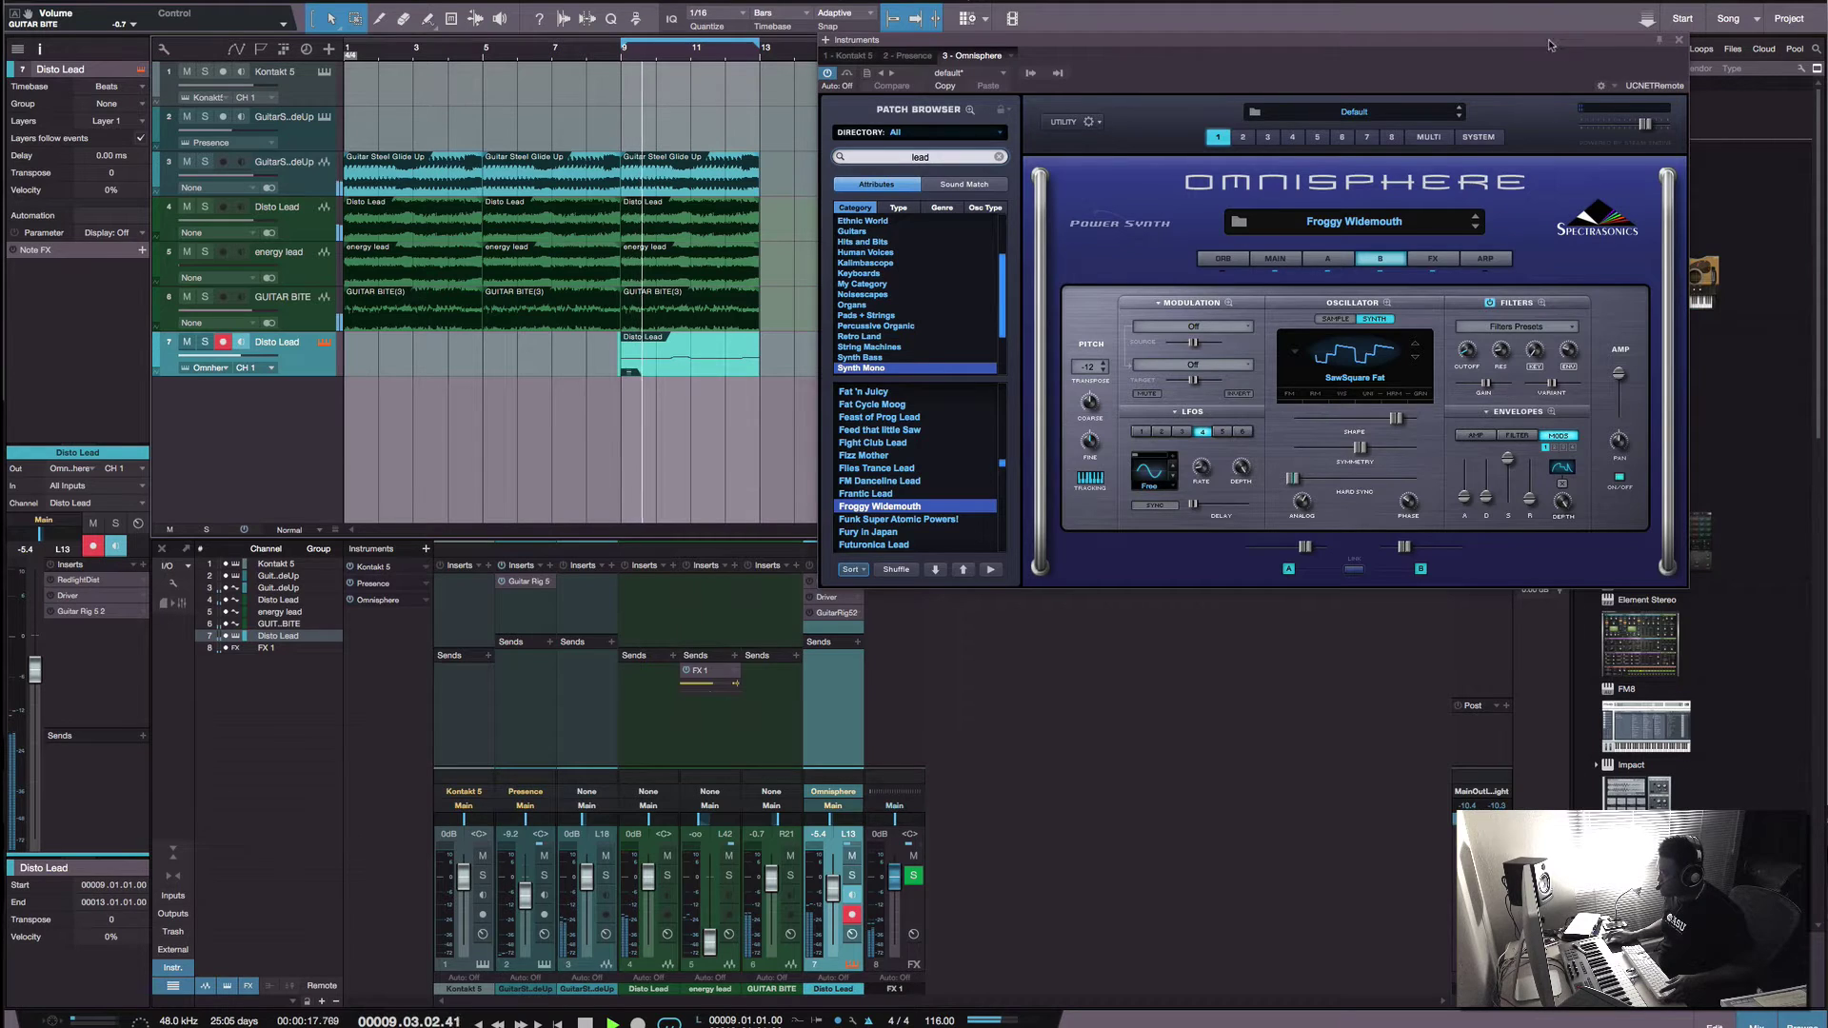
left_click_drag(1550, 45, 1669, 131)
key("space")
left_click(1798, 126)
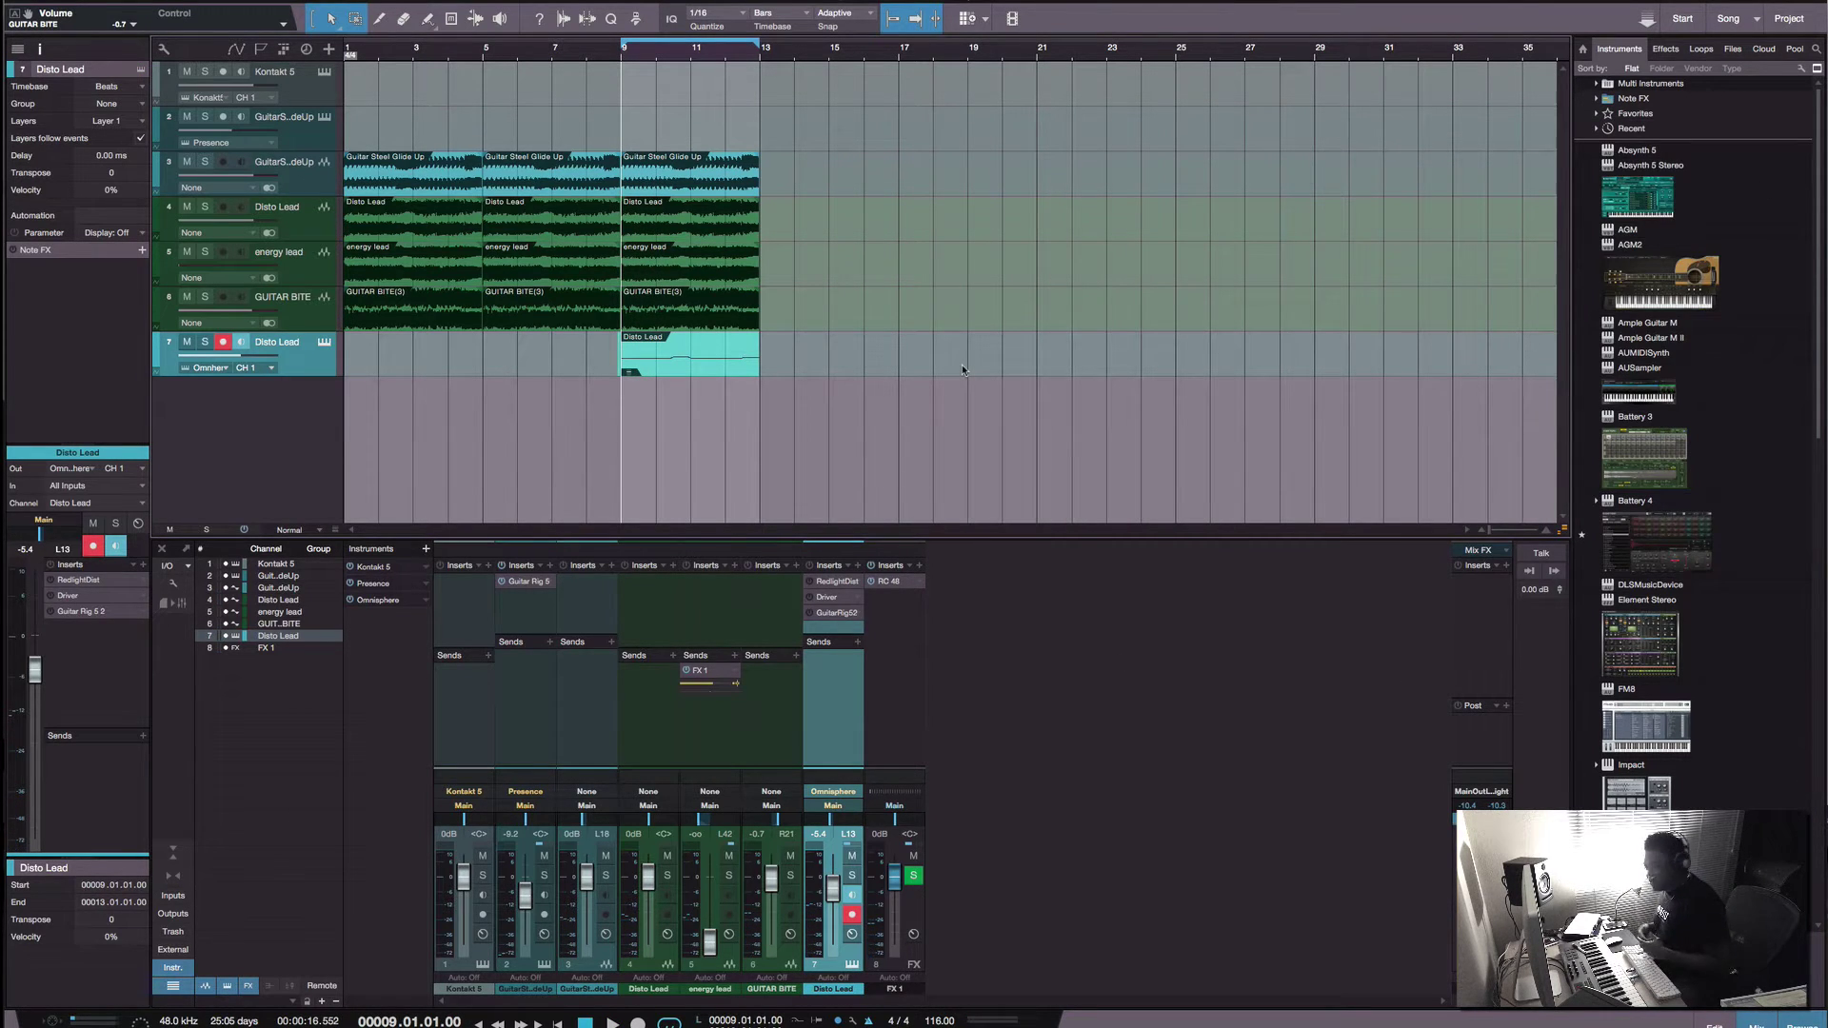
Step: Add a Battery 4 instrument track with the Swagged Out Kit and move its window clear of the arrangement
left_click_drag(963, 370, 971, 392)
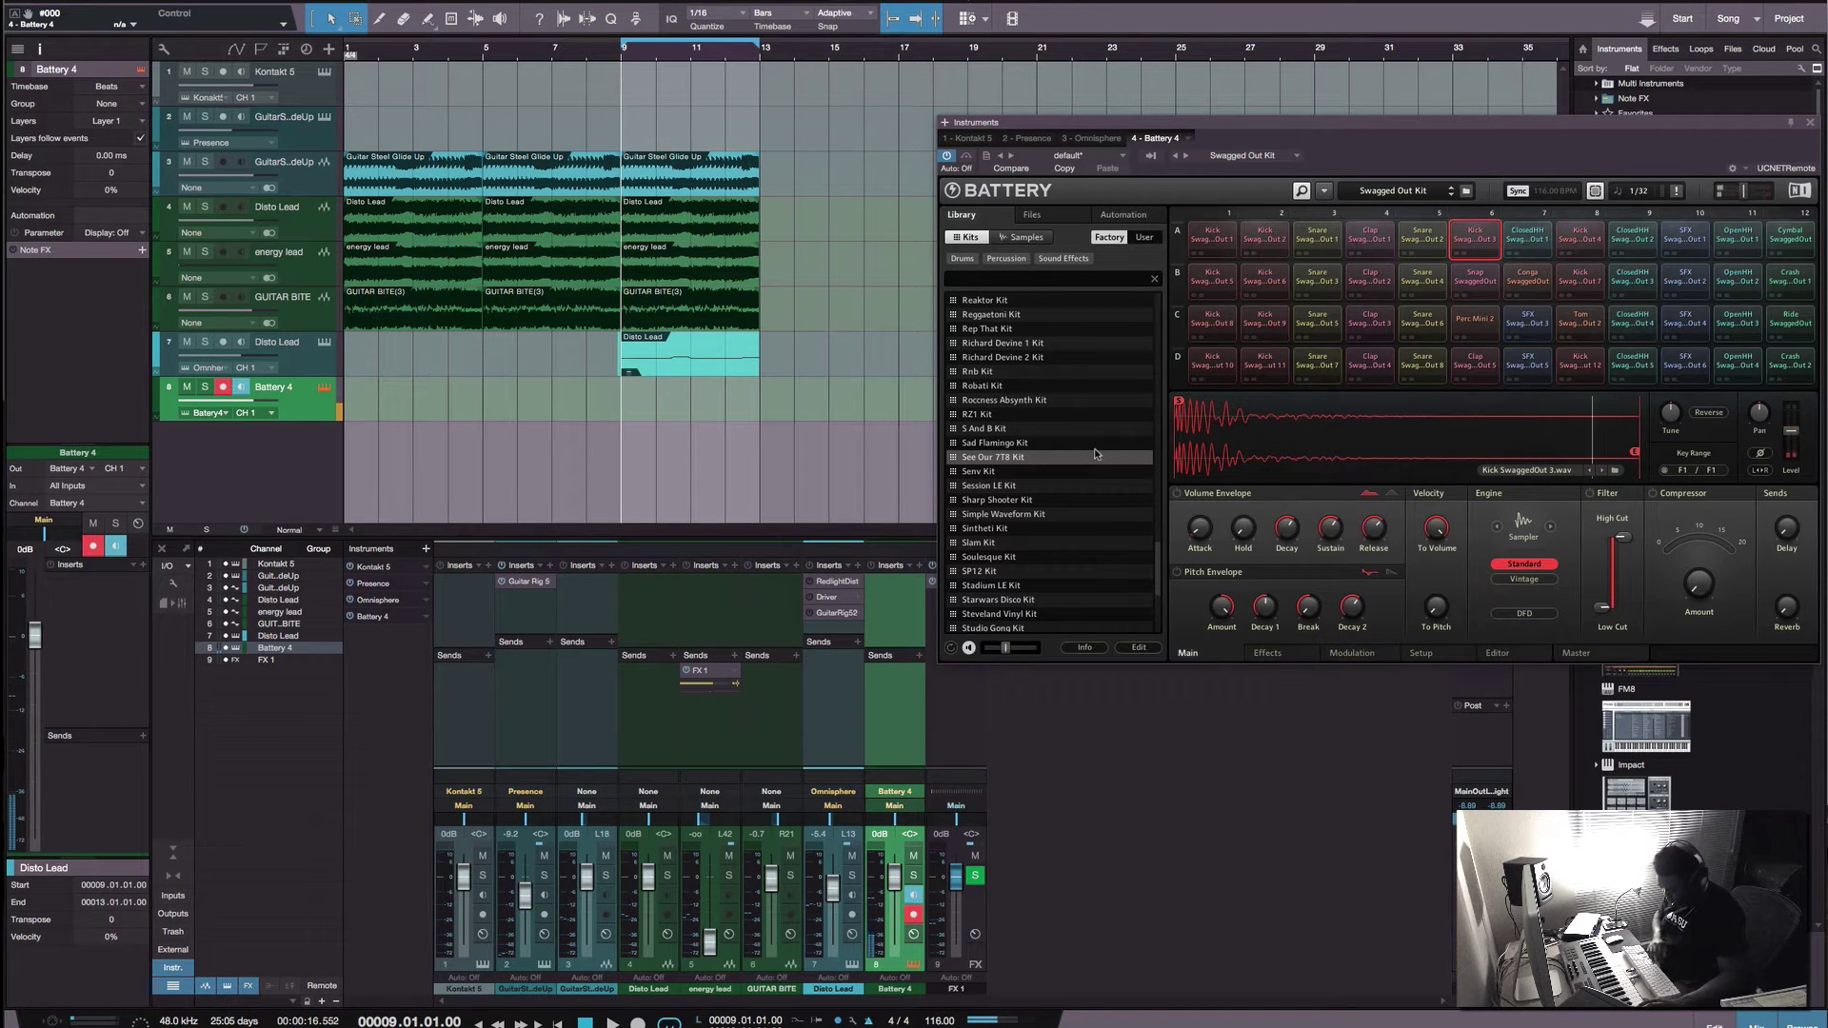
key("space")
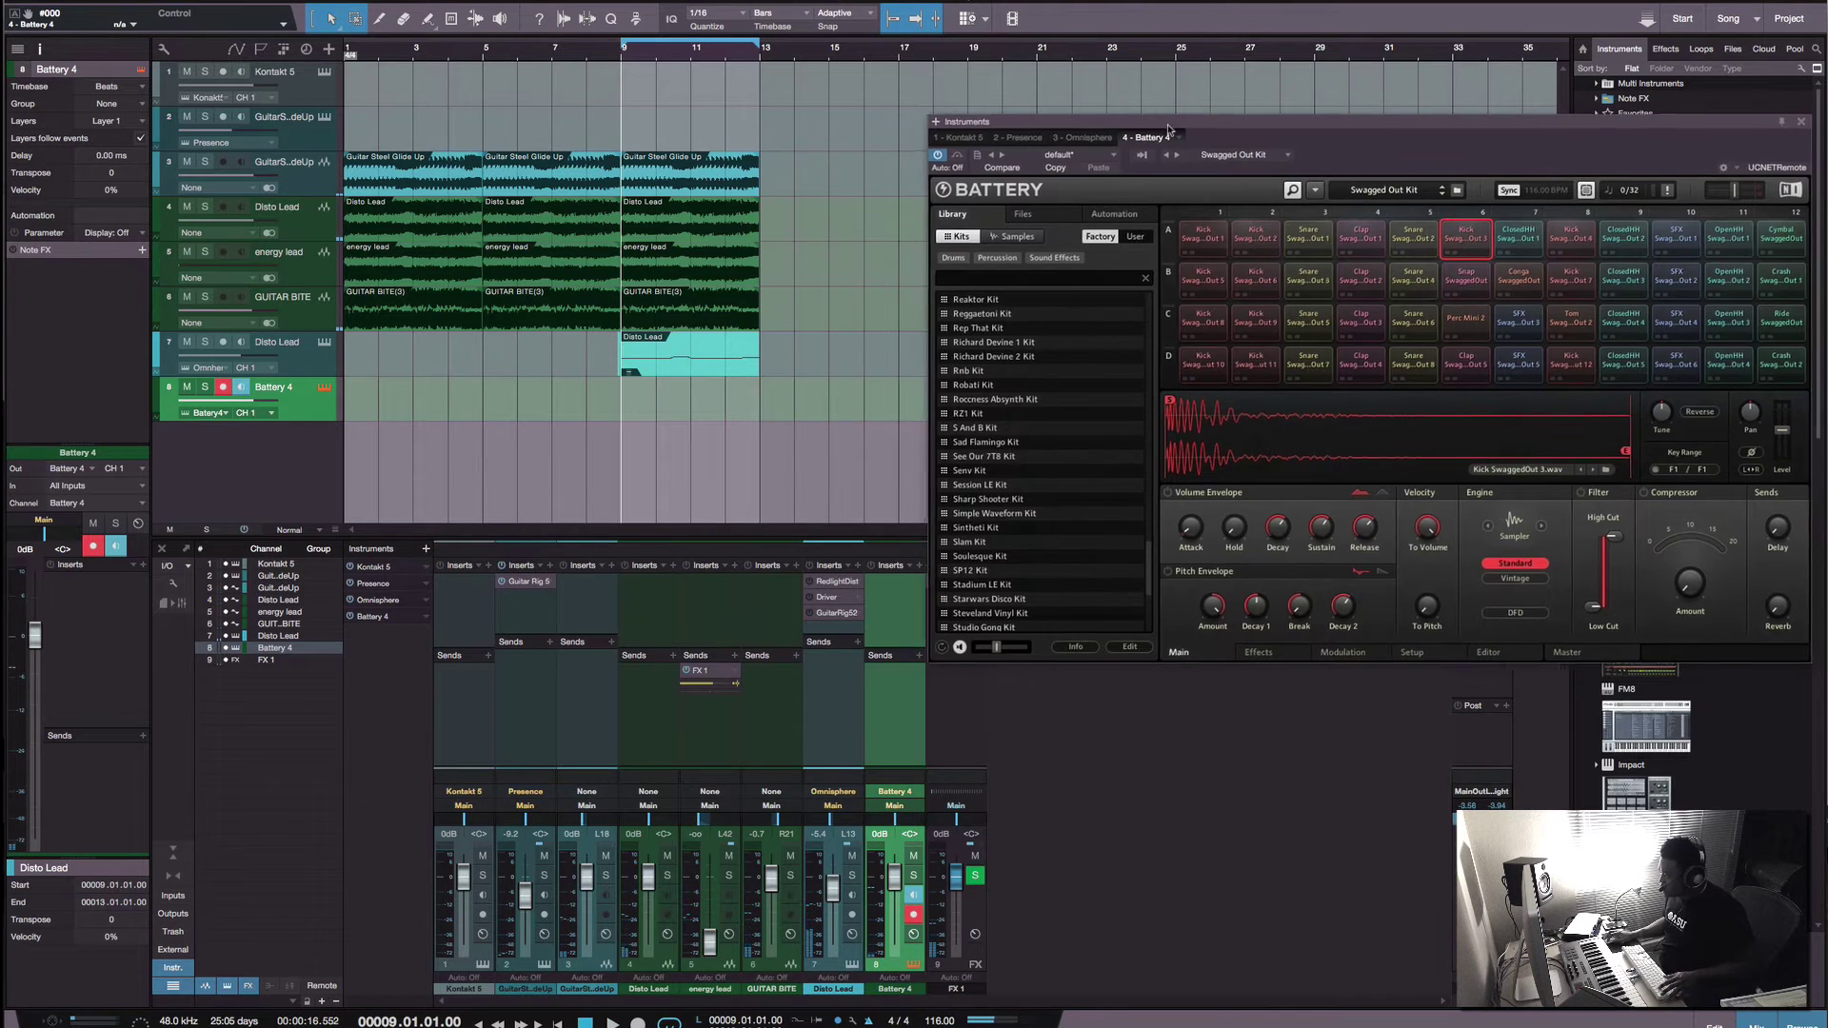
left_click_drag(1198, 135, 1272, 510)
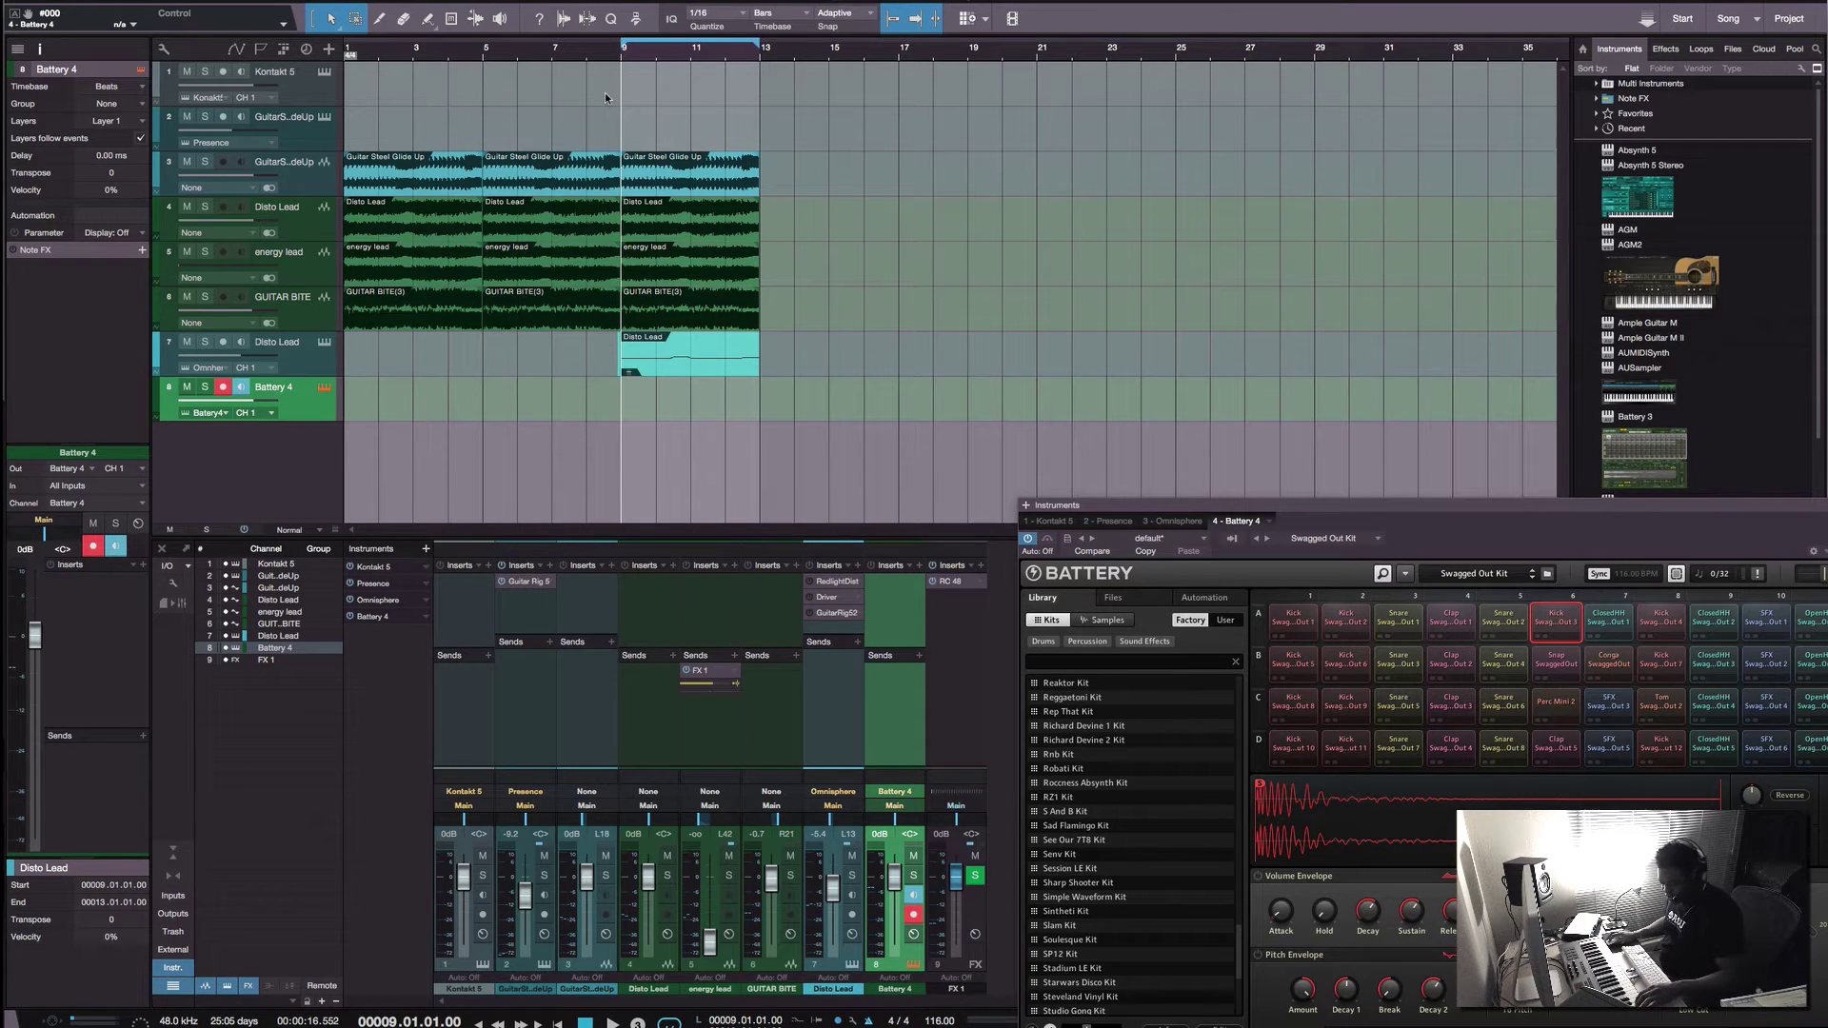
Step: Record a short kick part on the Battery 4 track starting at bar 9
key("KP_Multiply")
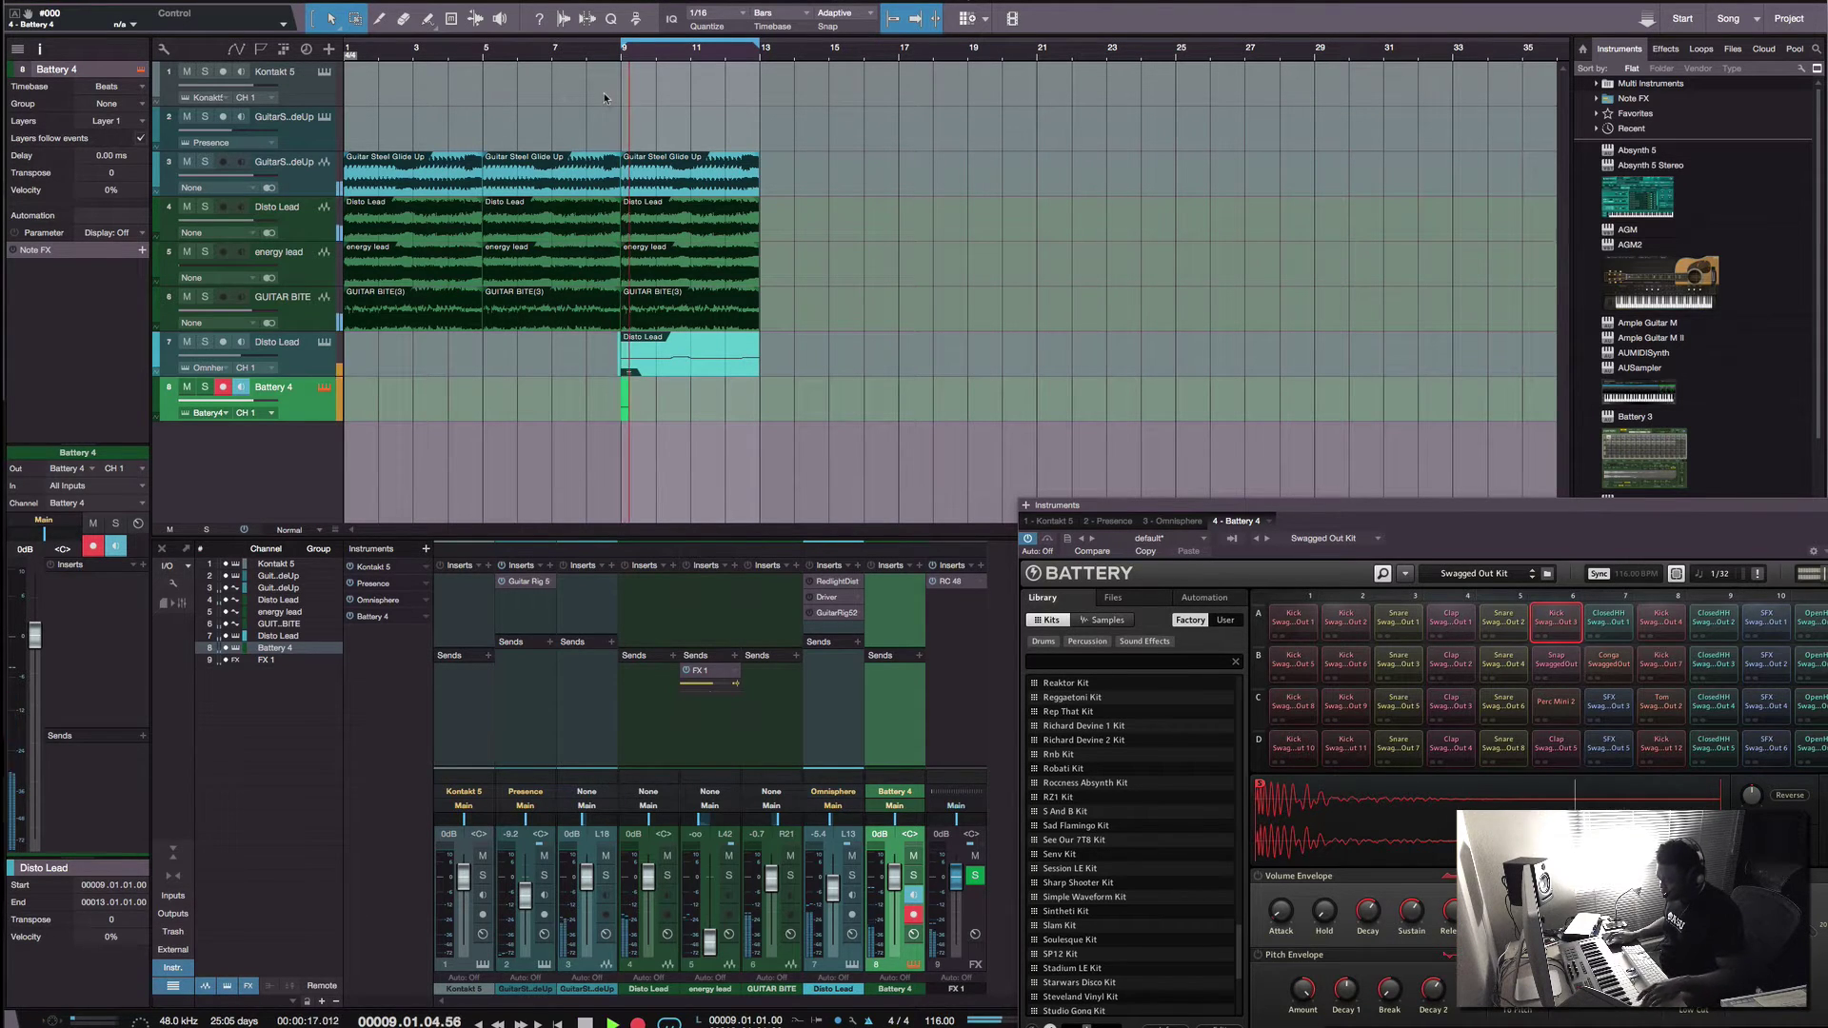
key("space")
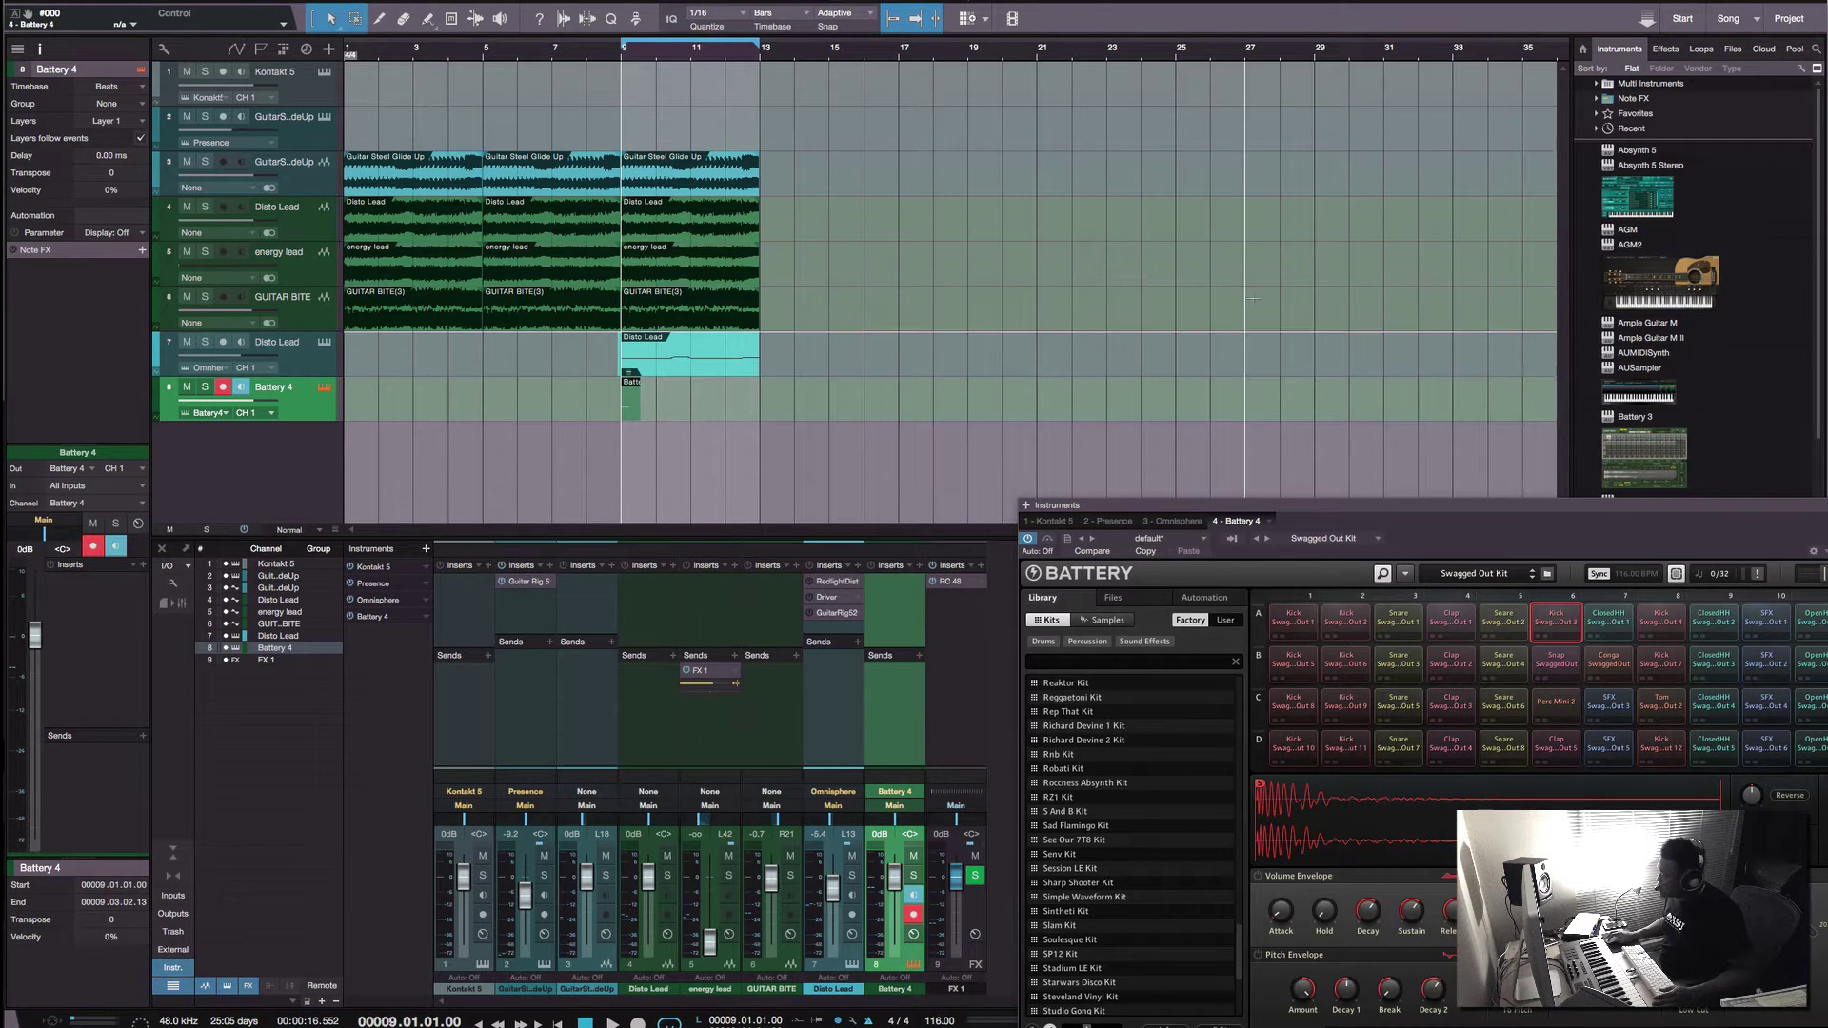
Step: Rename the Battery 4 track KICK TOM and bounce its recorded part to an audio track
double_click(272, 389)
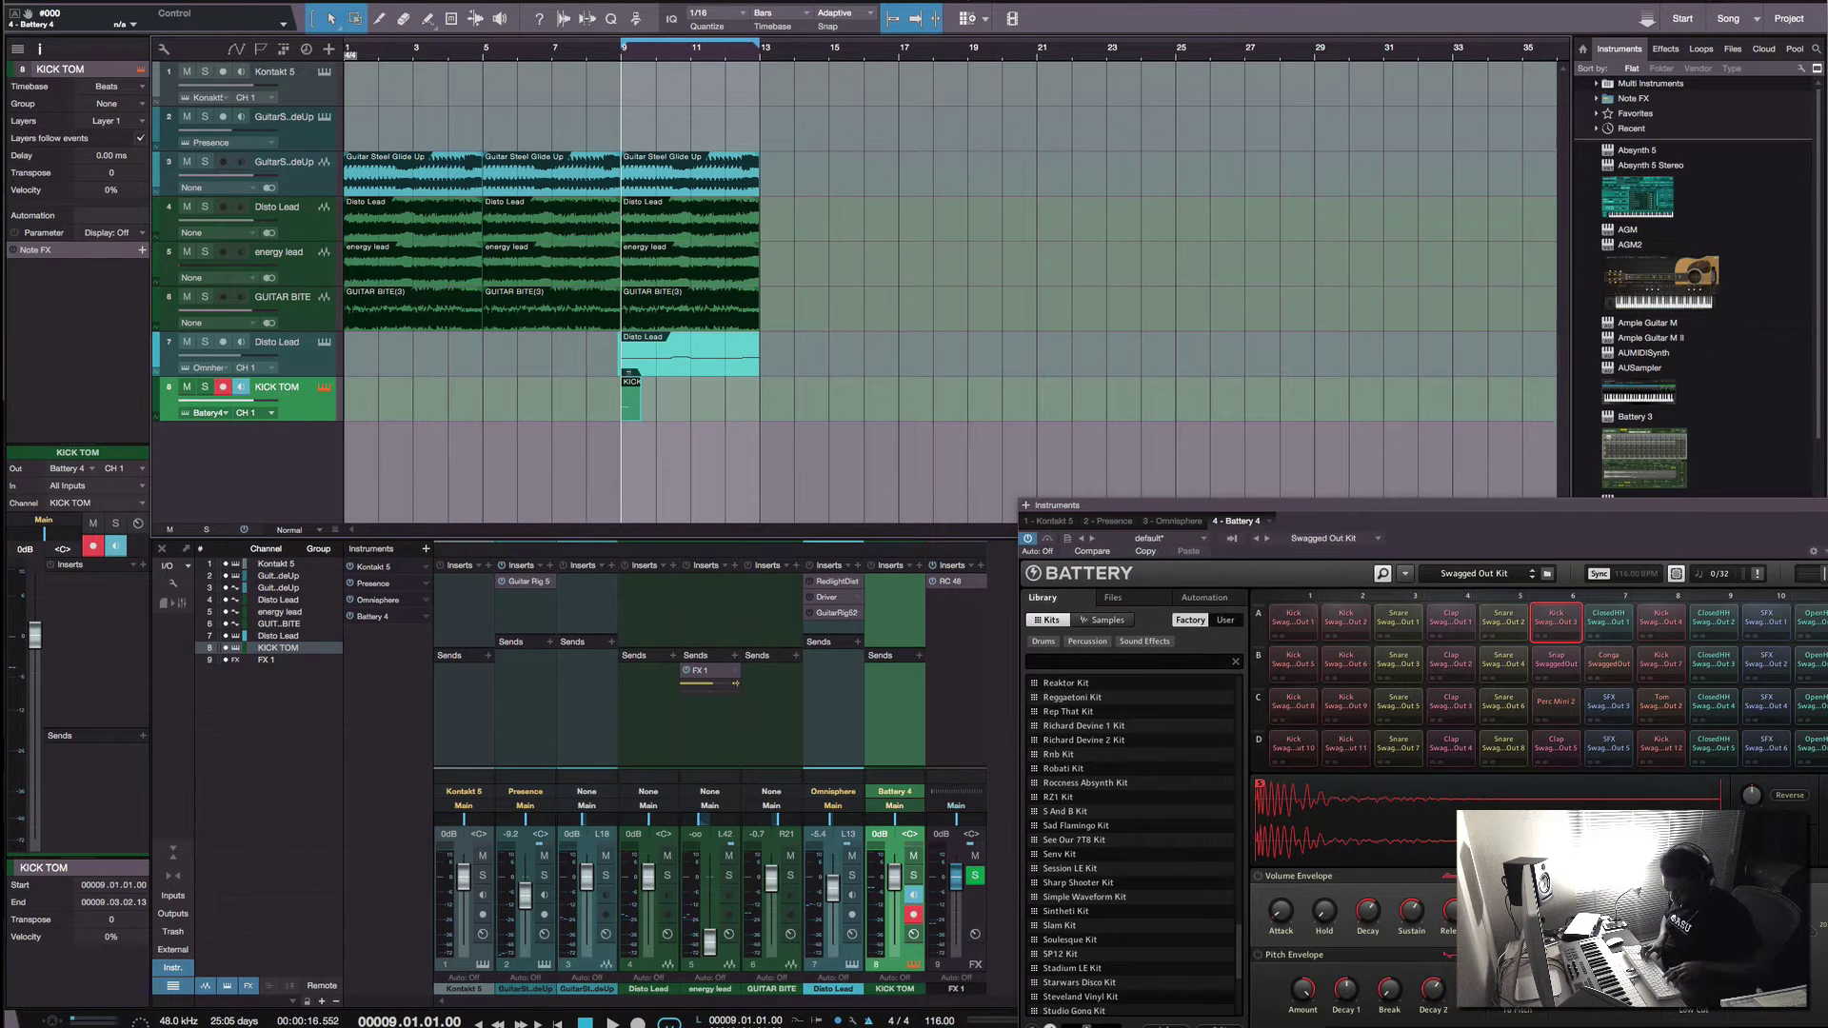
key("super+b")
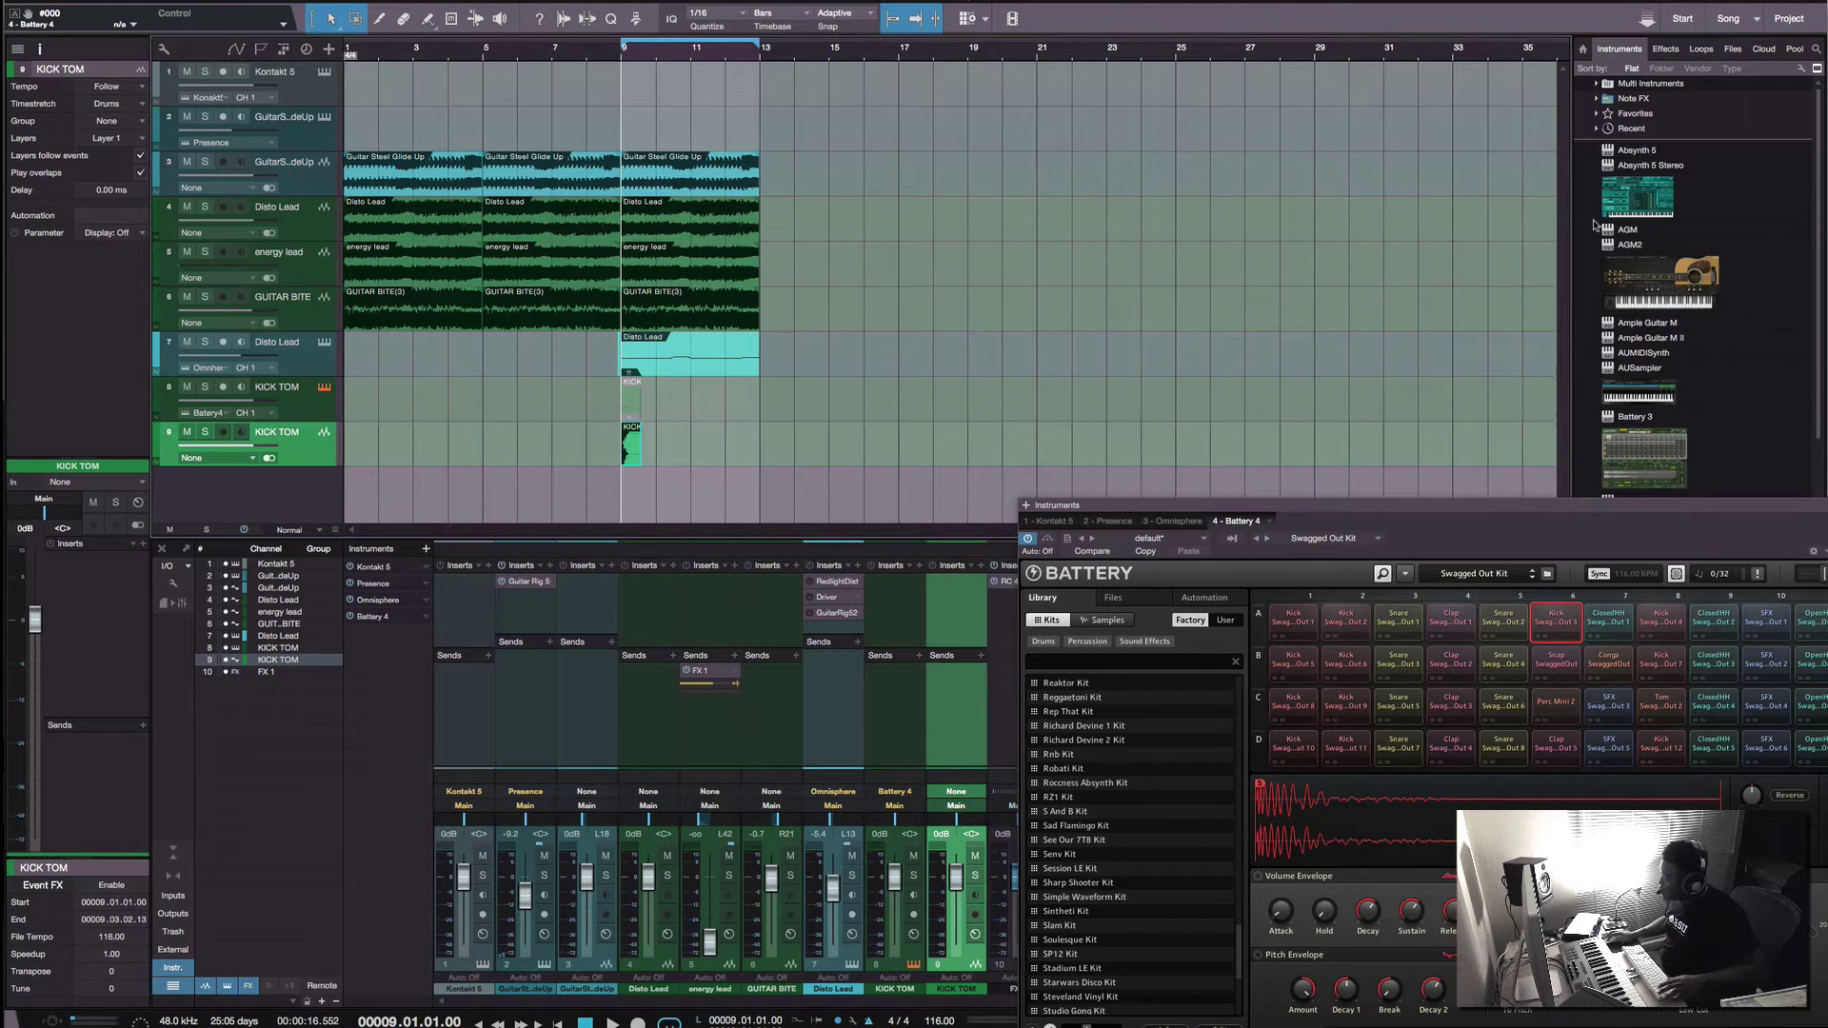
Step: Search the instrument browser for IMPACT and add the Impact drum sampler as a new track in the arrangement
left_click(1814, 54)
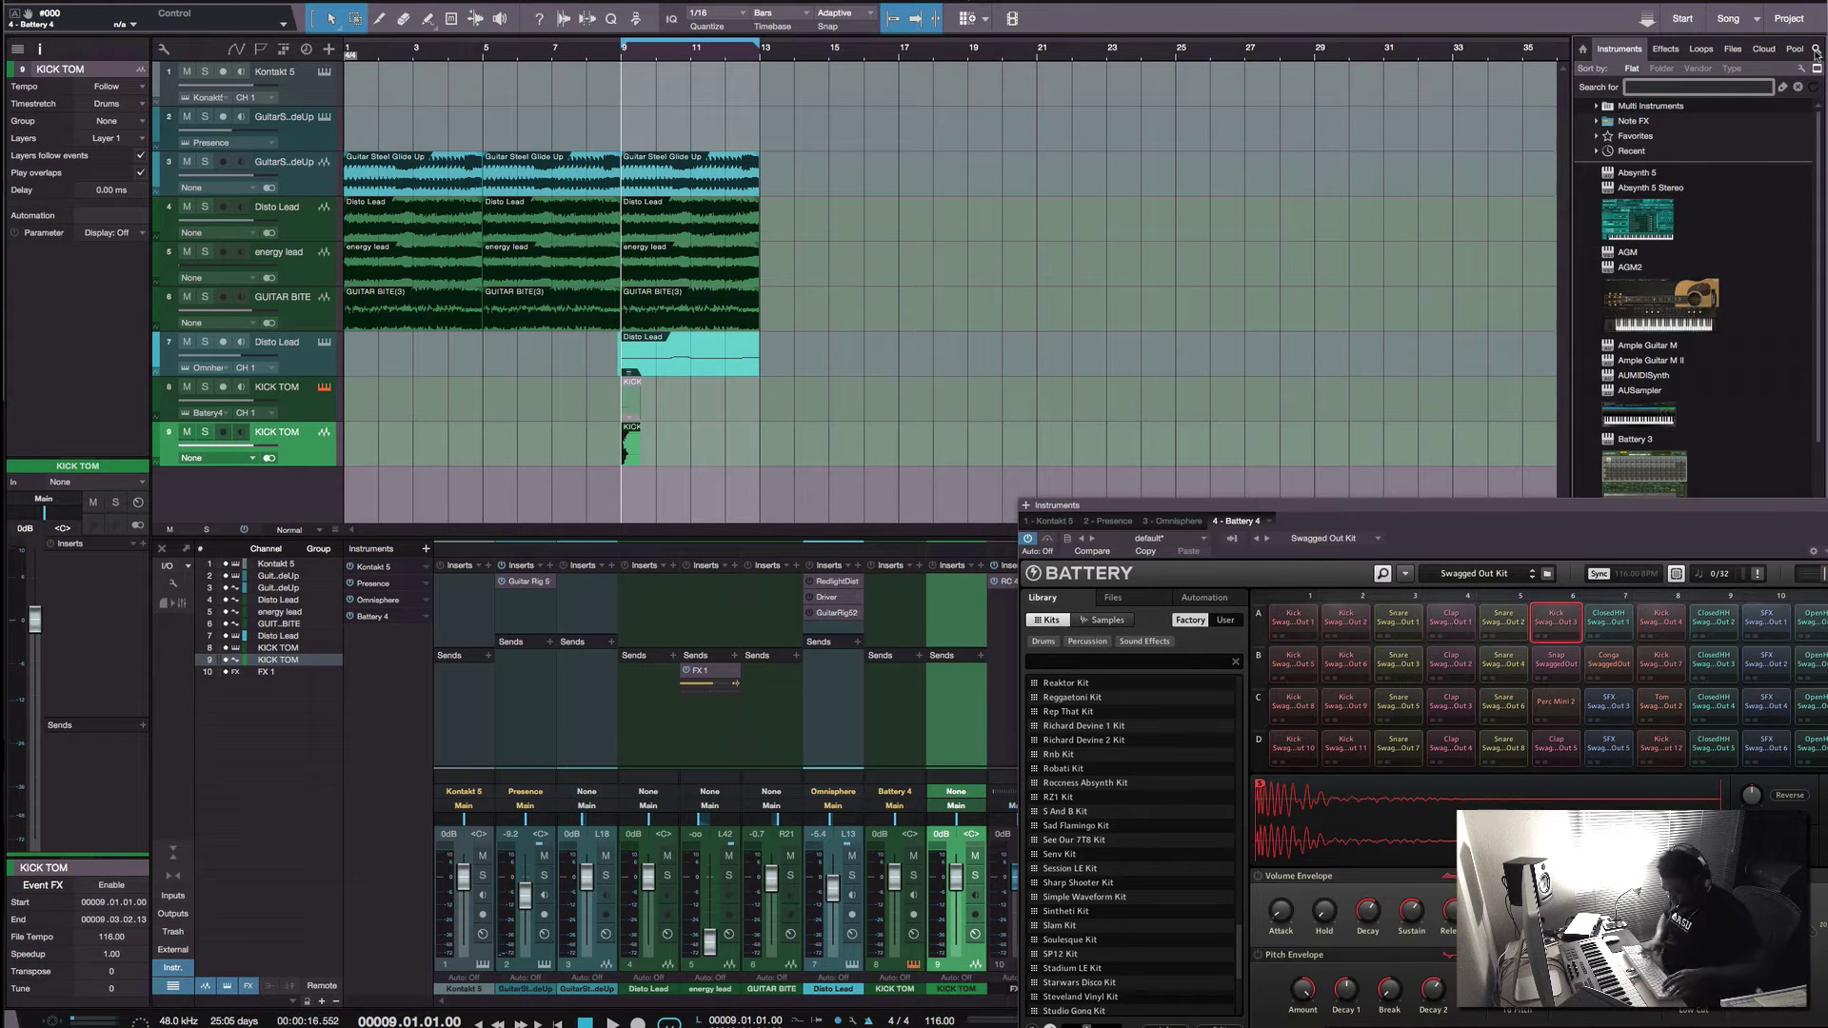
type("IUMP")
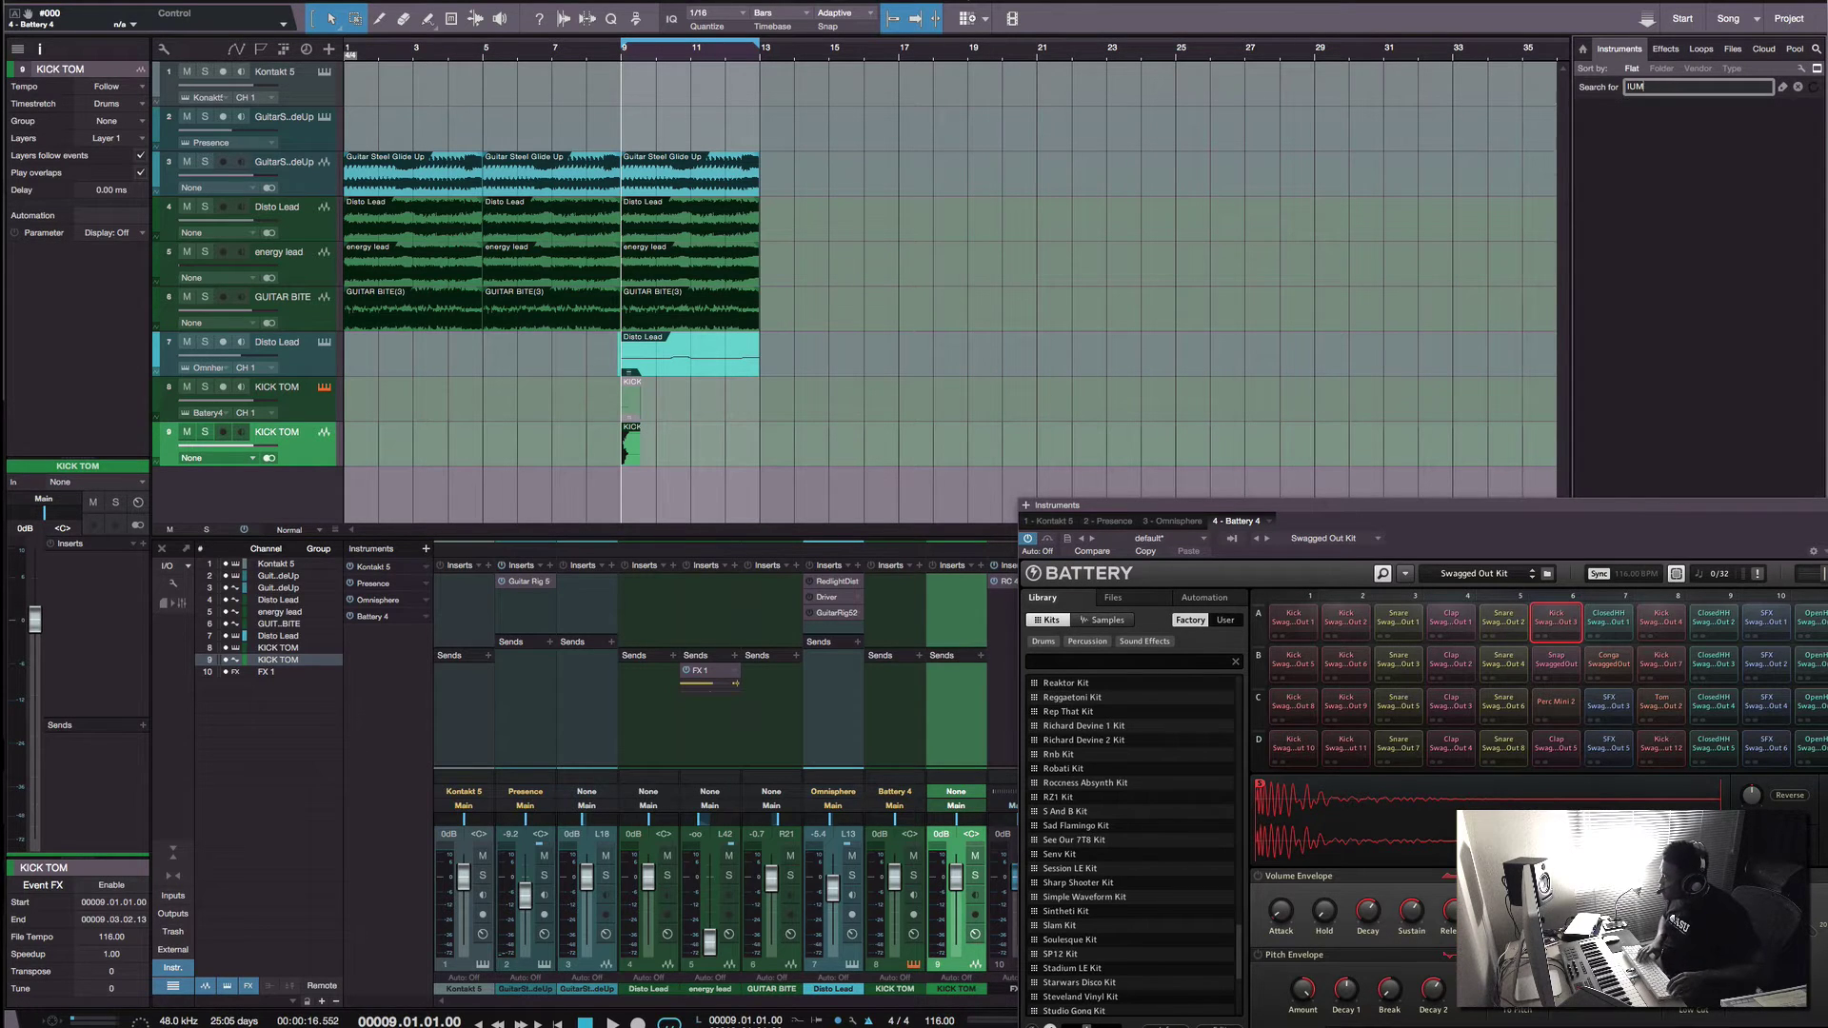
key("BackSpace")
key("BackSpace")
type("MPAC")
left_click_drag(1614, 172, 754, 415)
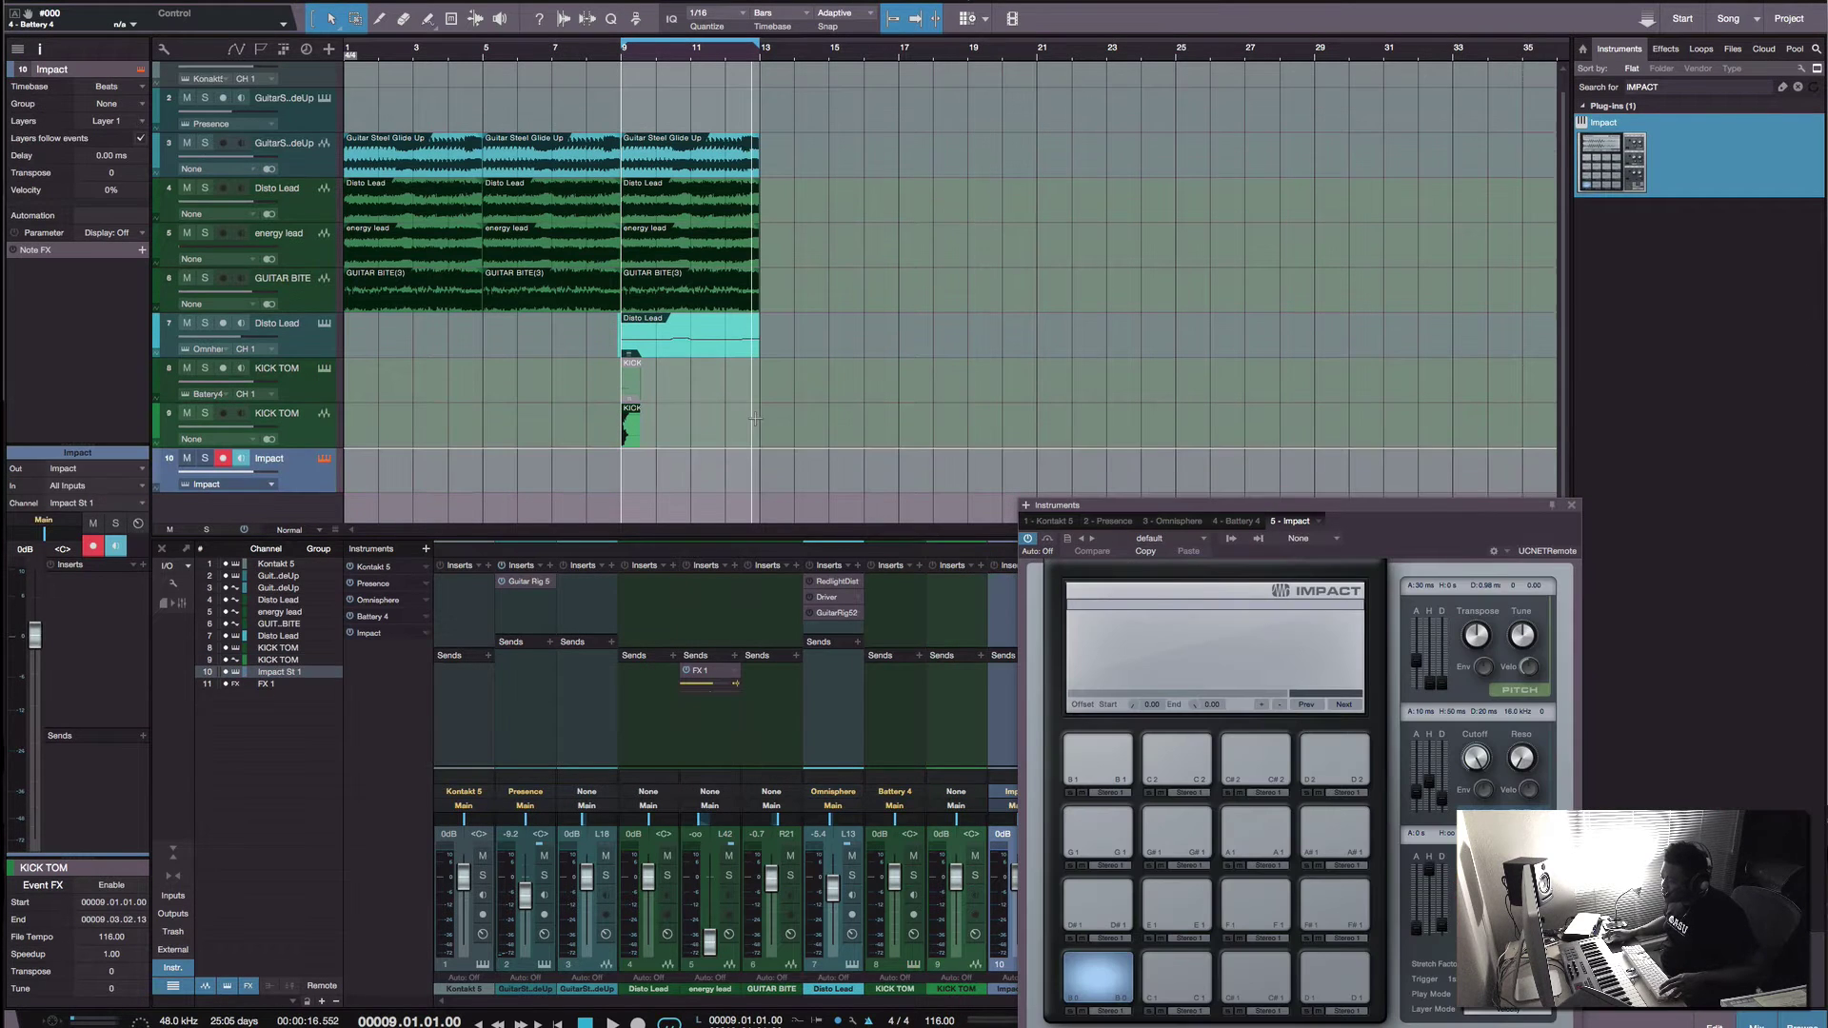
Step: Load the bounced KICK TOM(2) sample onto Impact's first two pads, transposing the second pad by 4 and tuning it 4 cents
mouse_move(640, 418)
left_mouse_down()
mouse_move(914, 903)
mouse_move(1020, 514)
mouse_move(862, 809)
mouse_move(774, 428)
mouse_move(643, 439)
left_mouse_up()
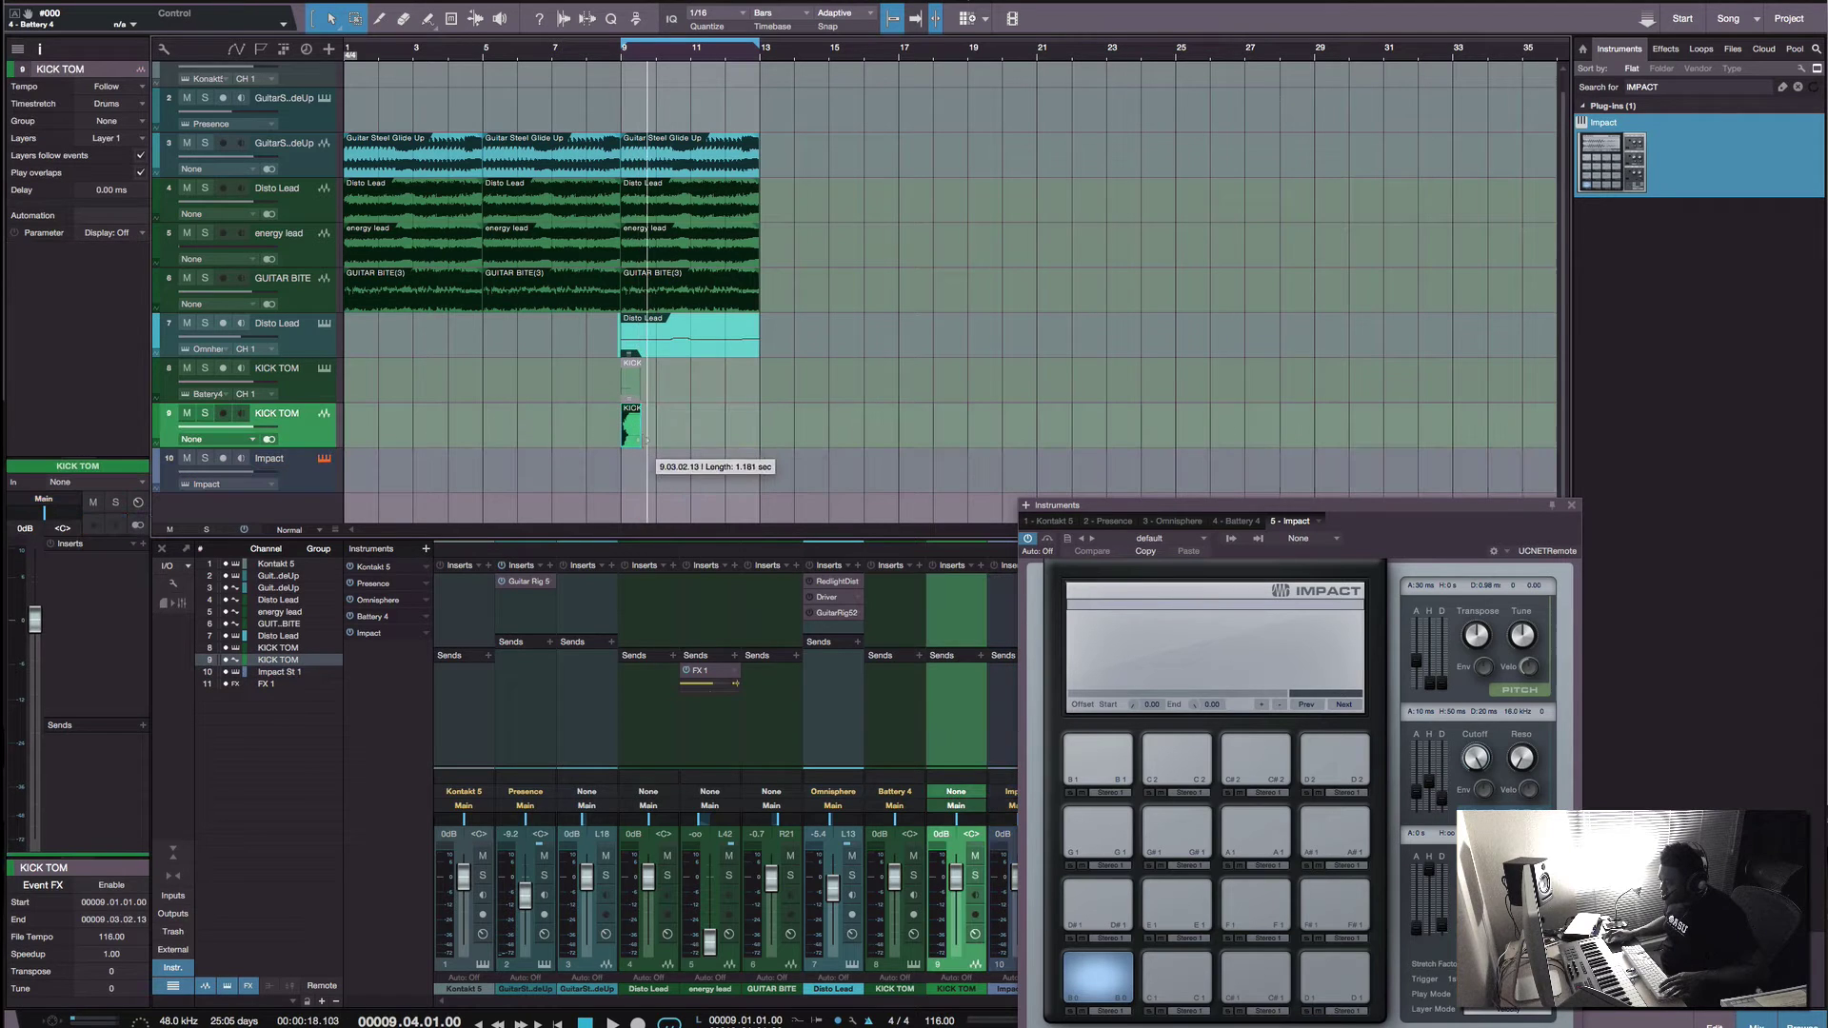
left_click(1094, 1003)
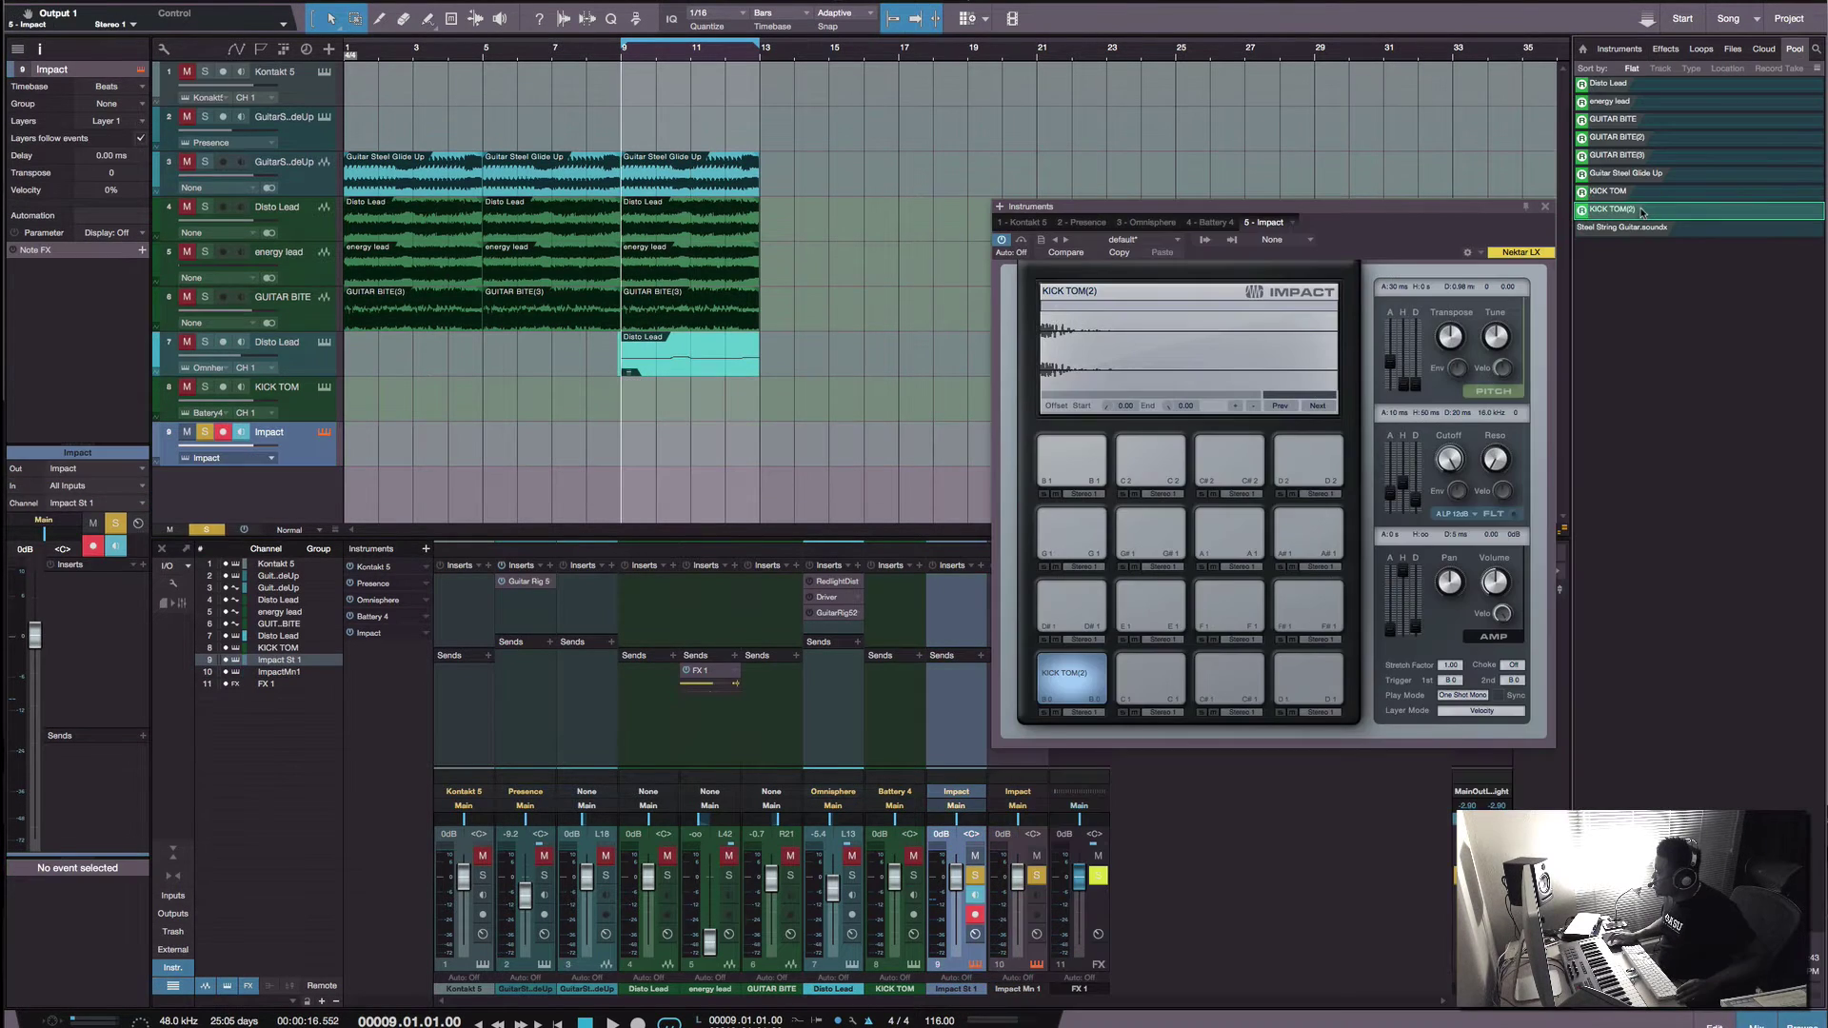
left_click_drag(1641, 212, 1153, 696)
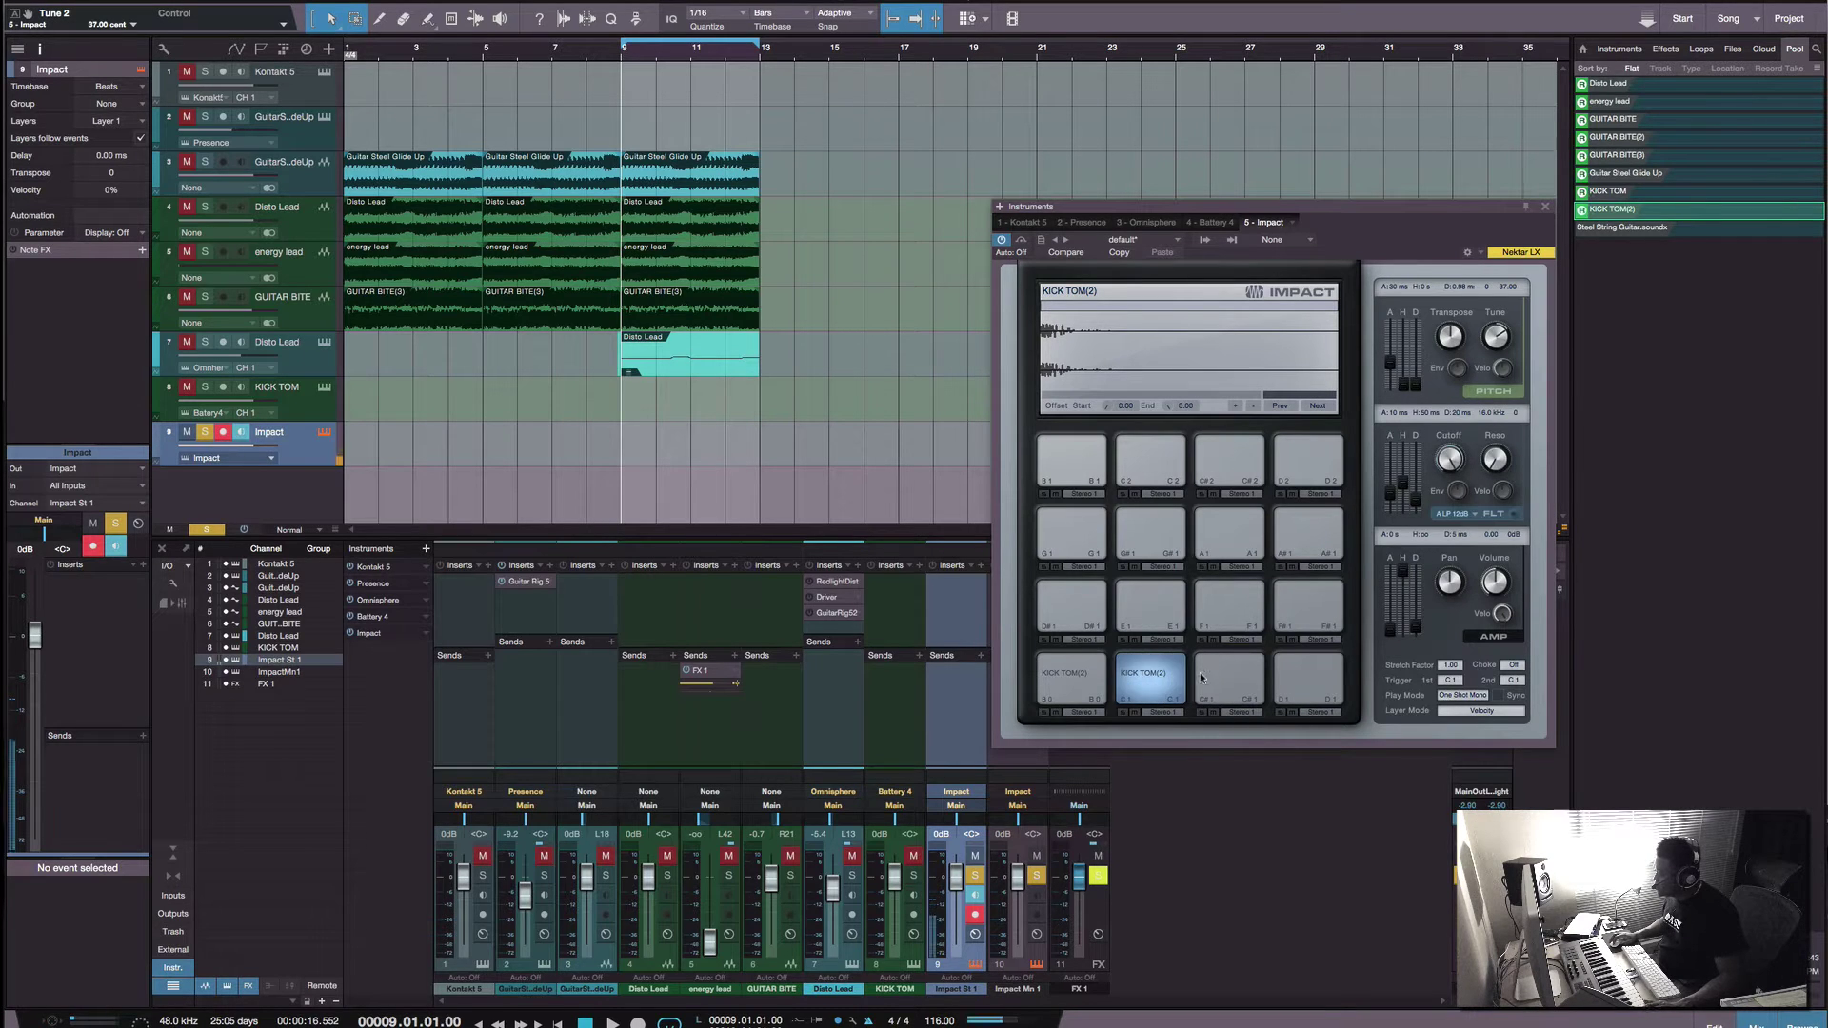
left_click_drag(1452, 334, 1495, 344)
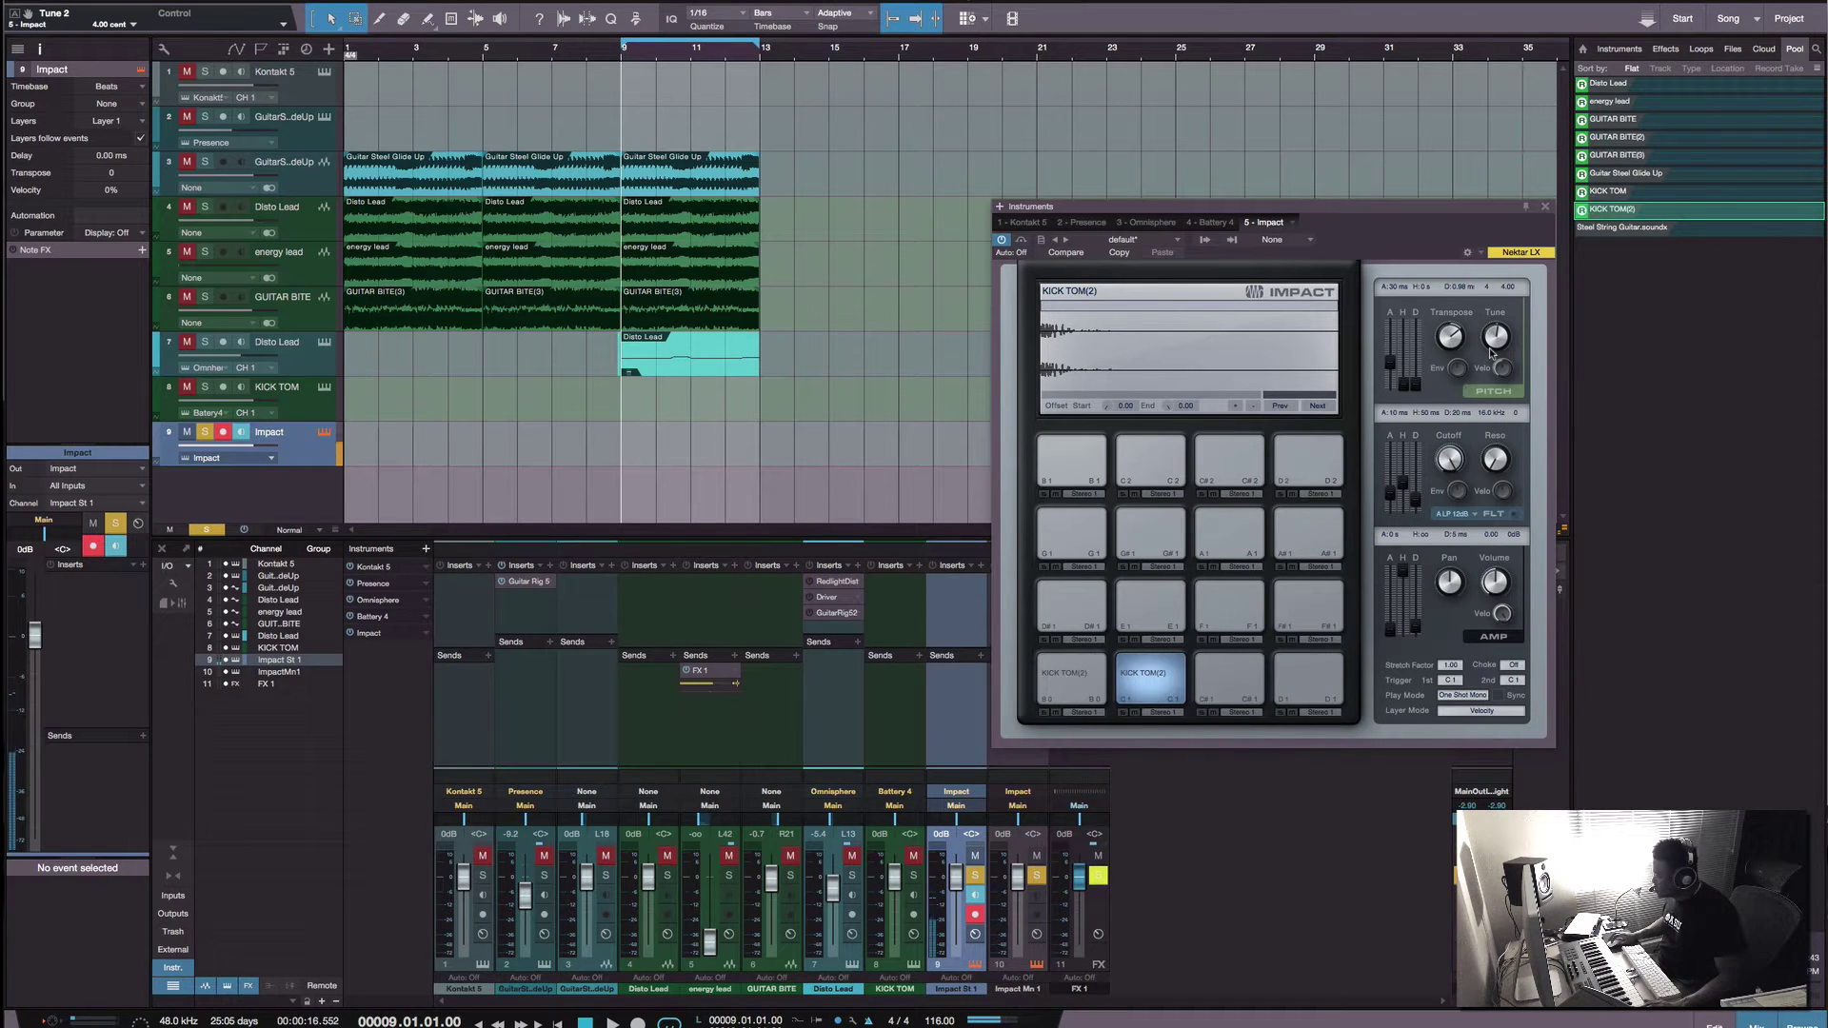
Step: Record a kick tom pattern on the Impact track from bar 9 to bar 13 and take the track out of solo
key("space")
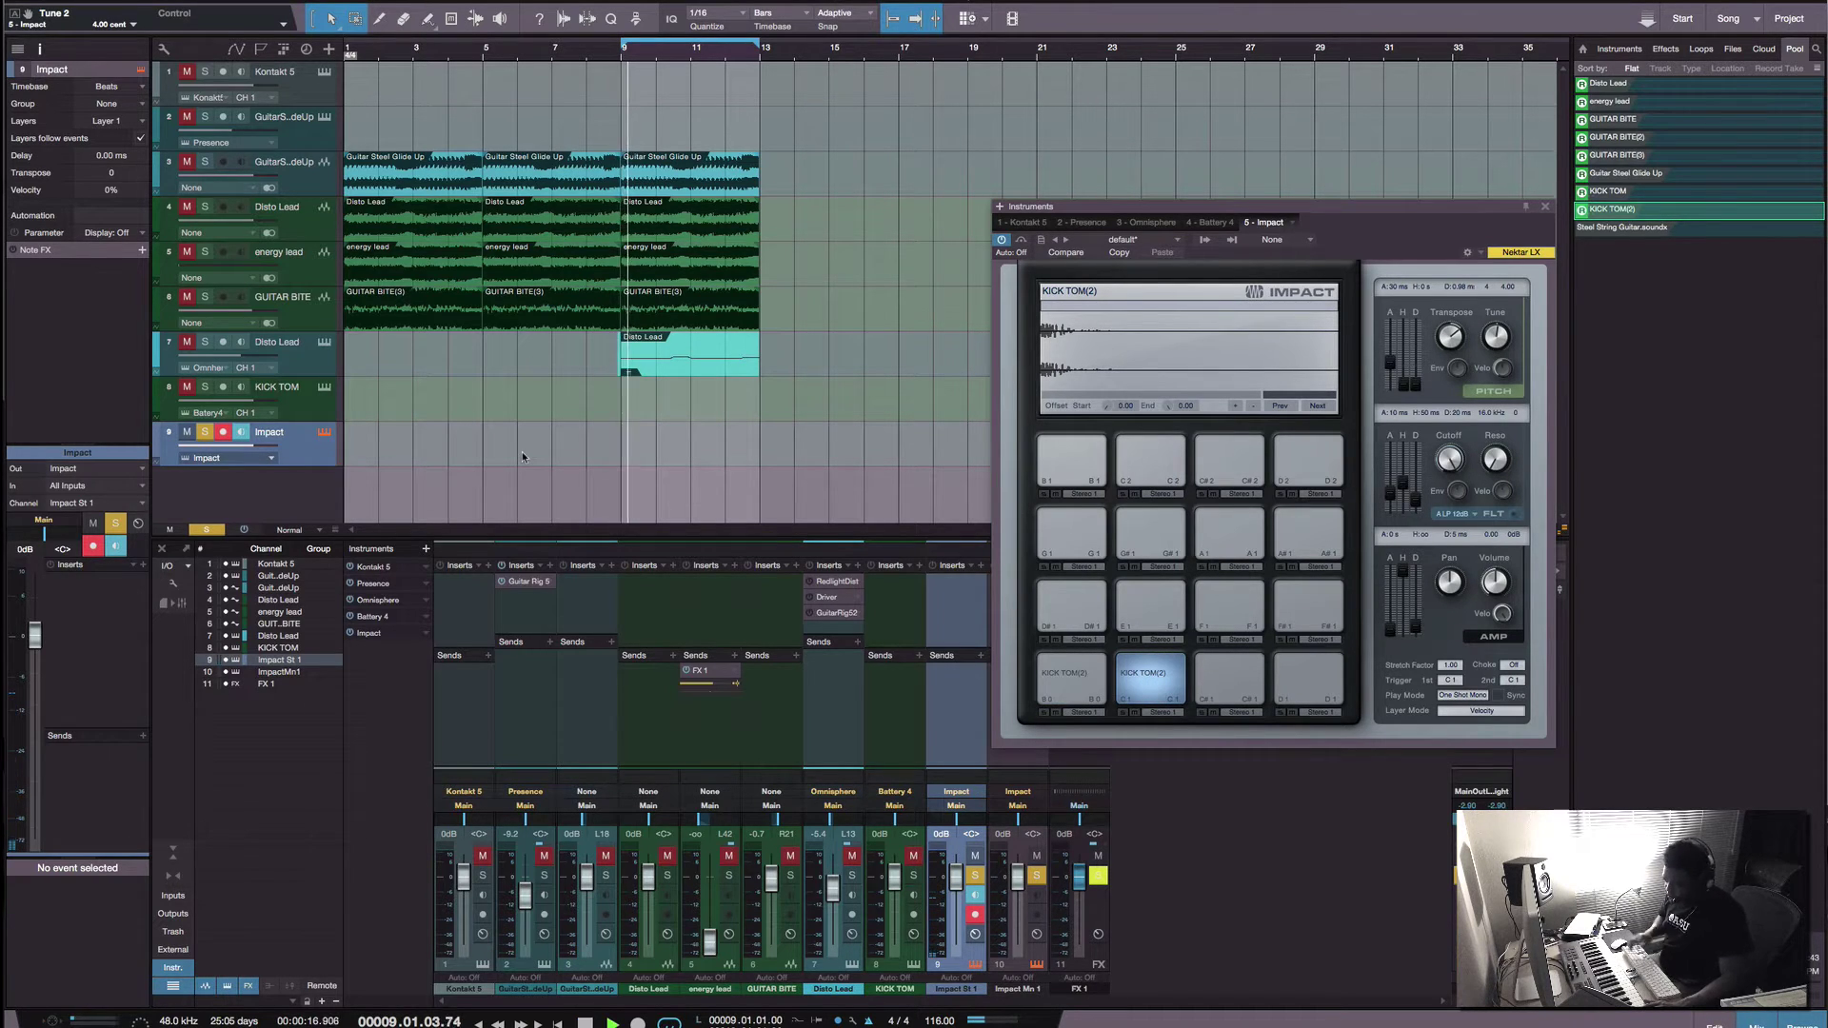
left_click(205, 434)
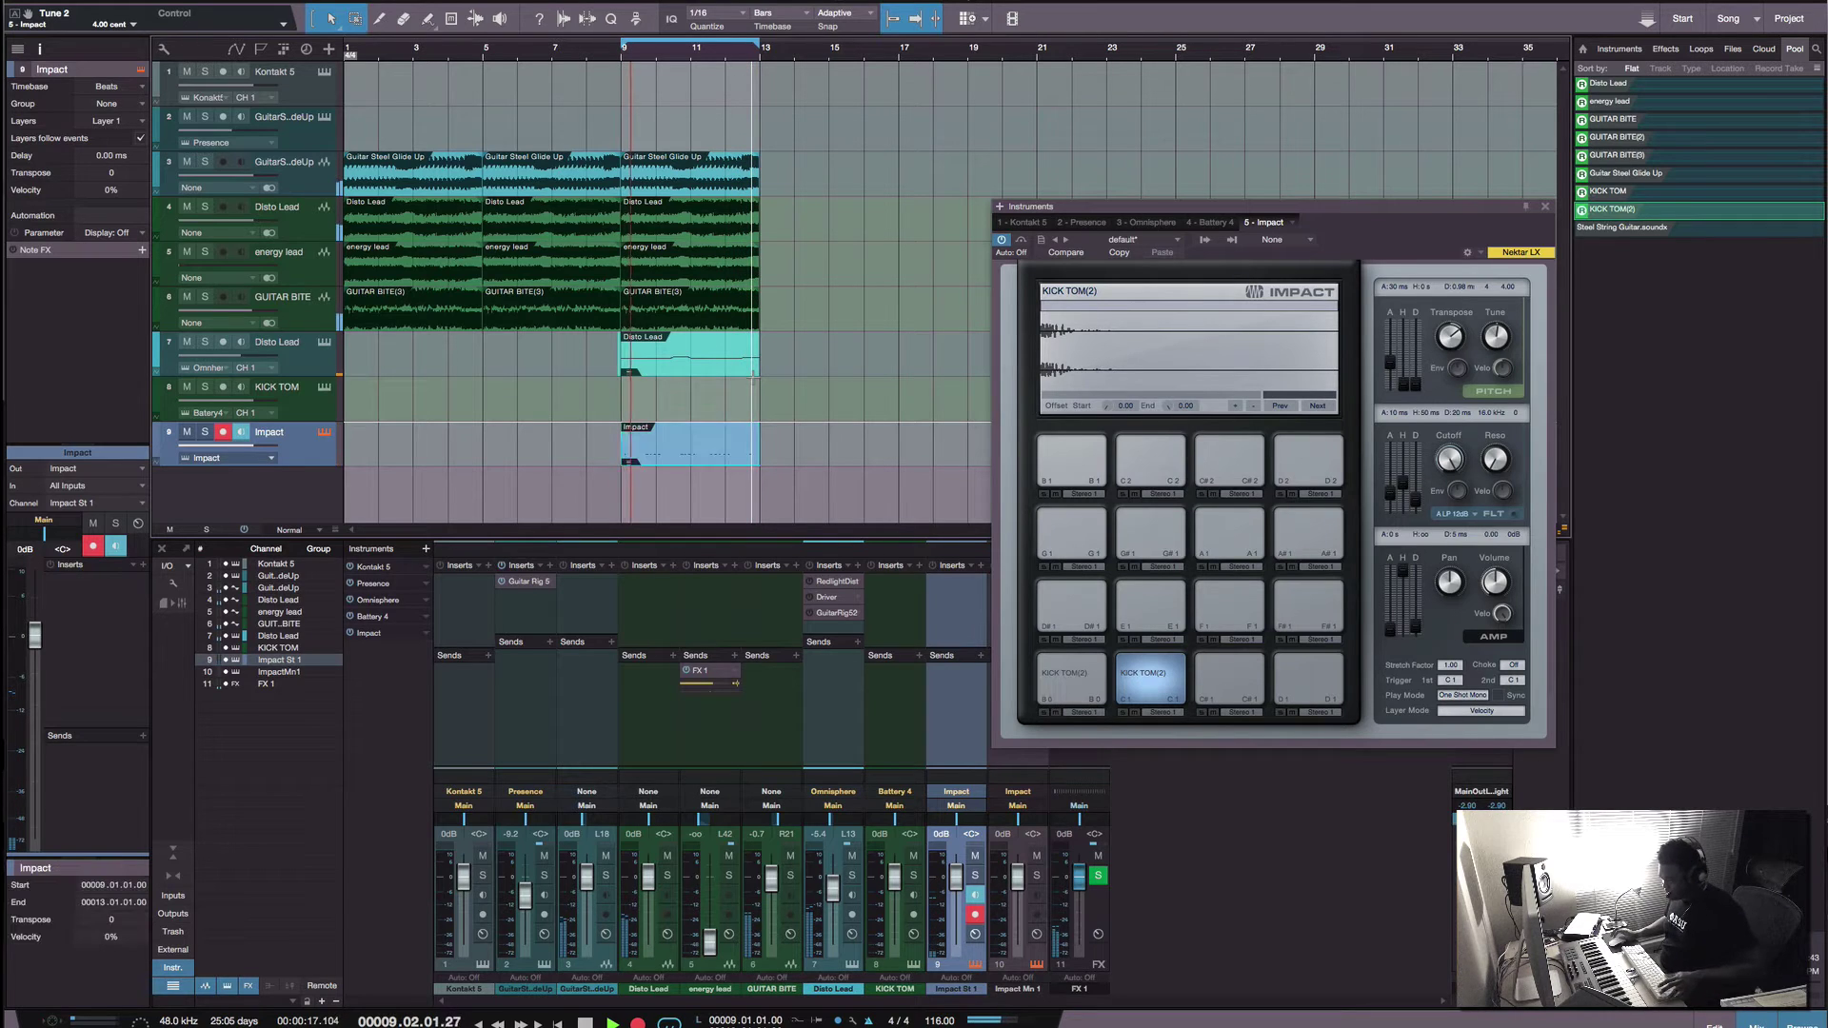
Step: Search the effects browser for pro and insert Pro EQ on the Impact channel
left_click_drag(1459, 208, 1642, 140)
left_click(1618, 49)
left_click(1665, 49)
left_click(1657, 87)
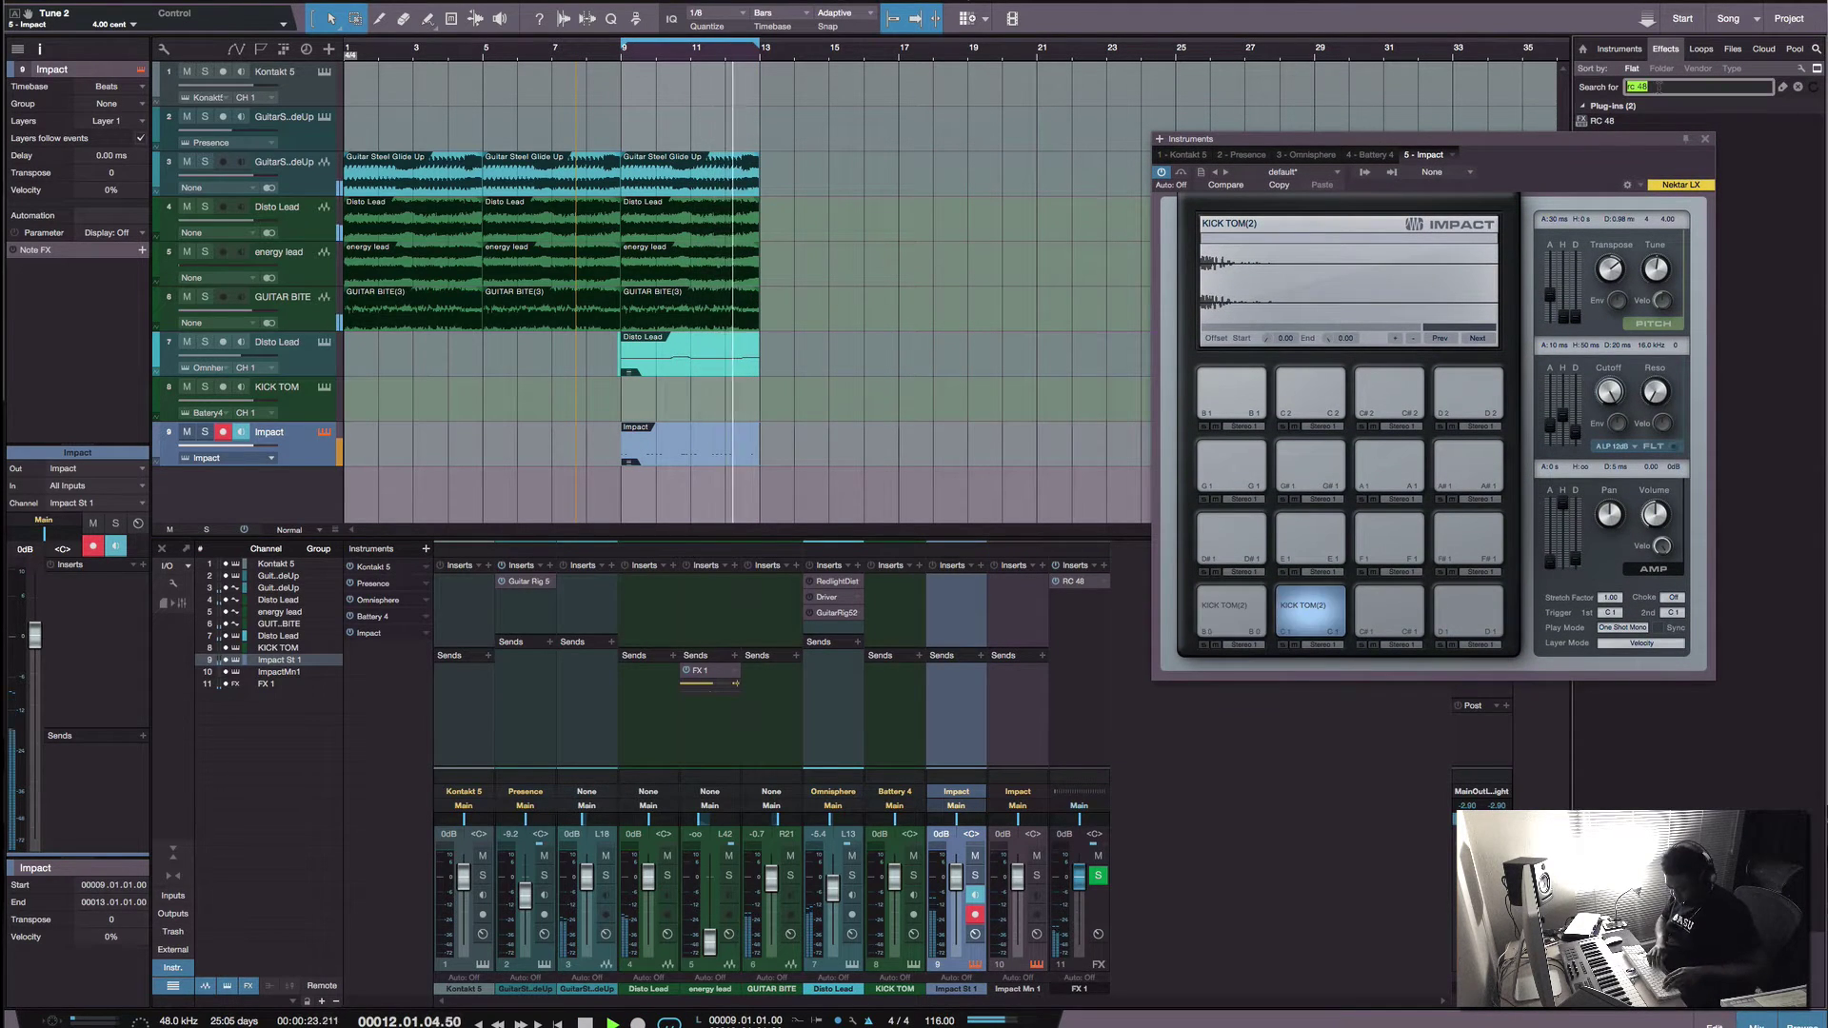
type("pro")
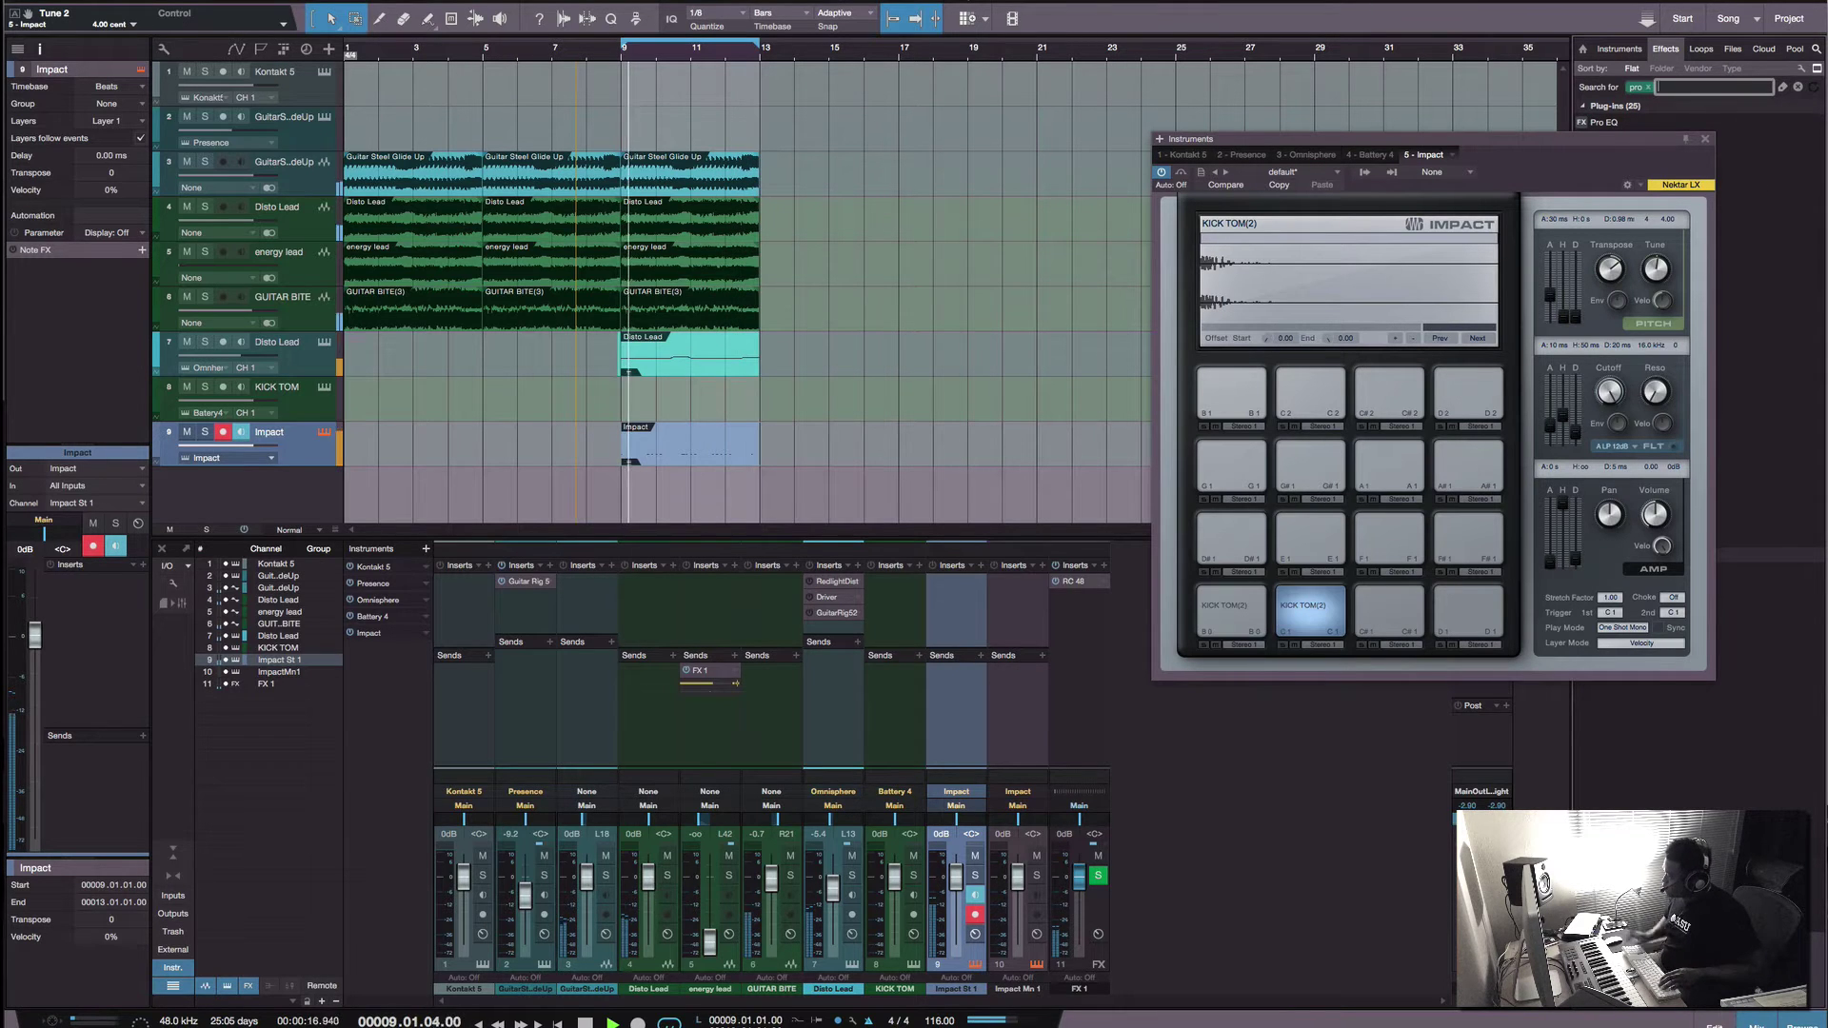
left_click_drag(1618, 122, 947, 583)
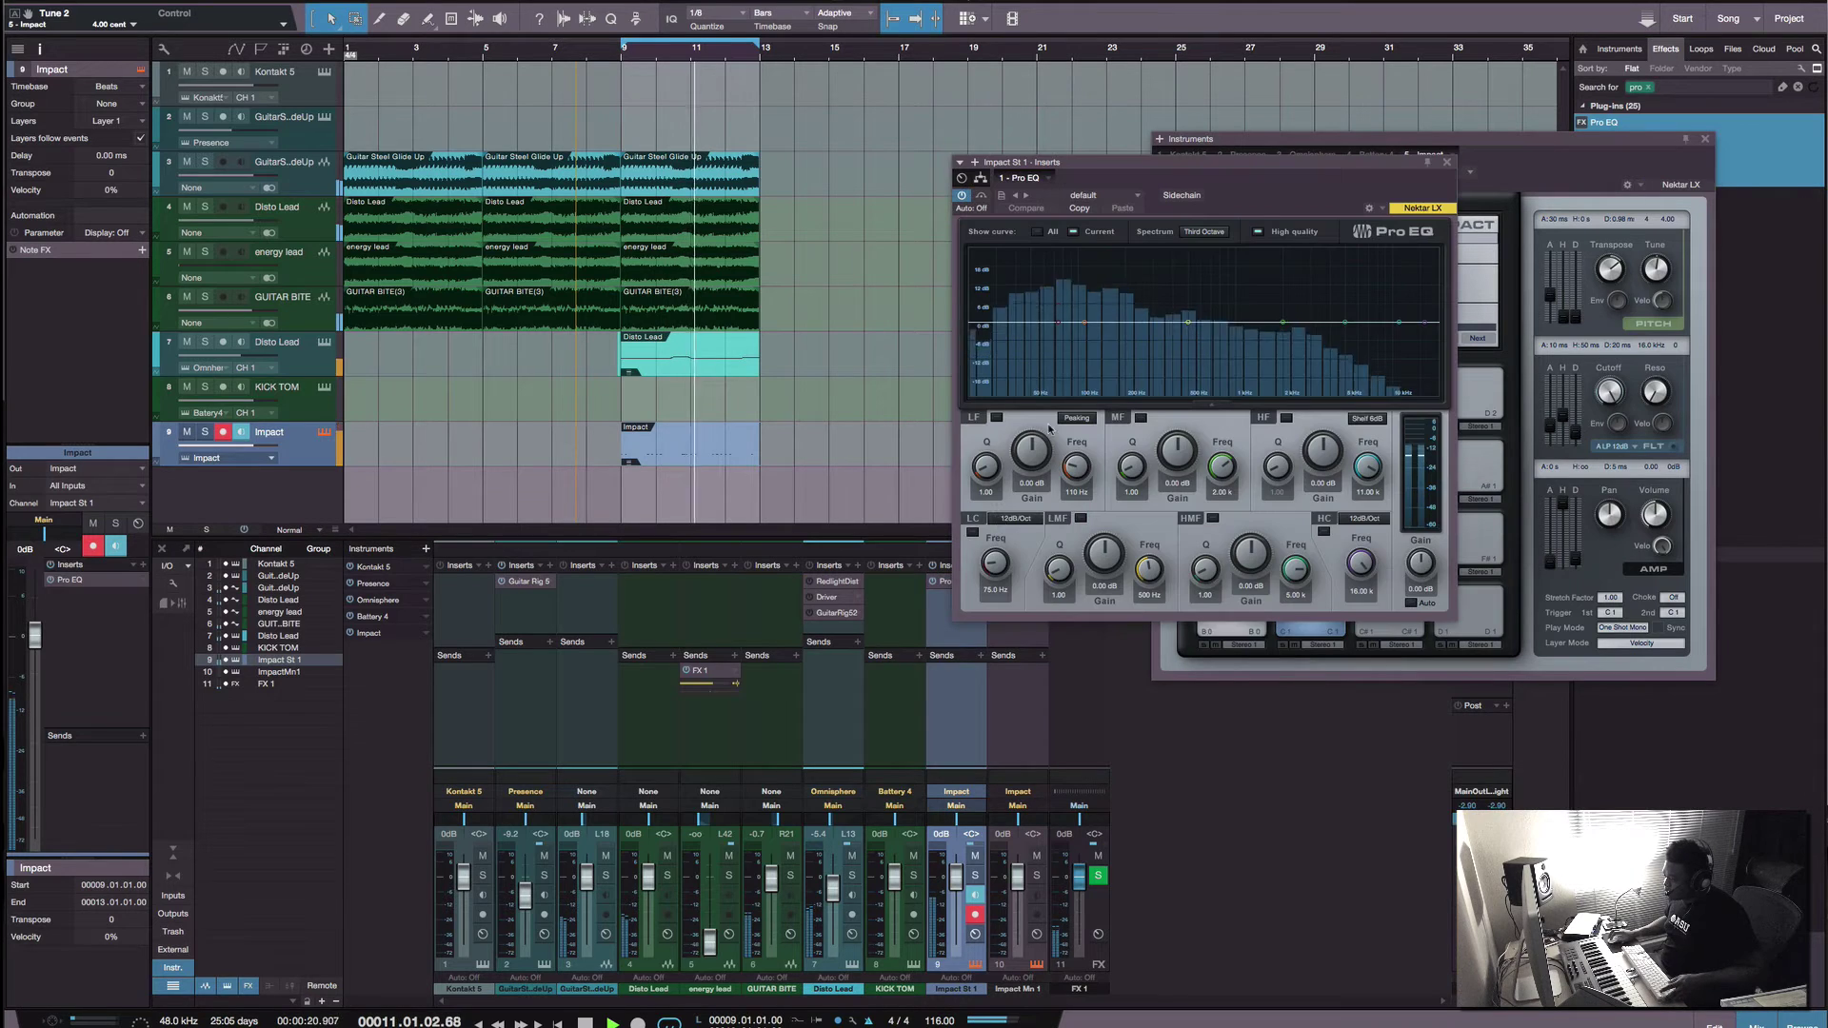
Step: Enable the Pro EQ low cut with a 36 dB/Oct slope and set its frequency to about 88 Hz
left_click(972, 531)
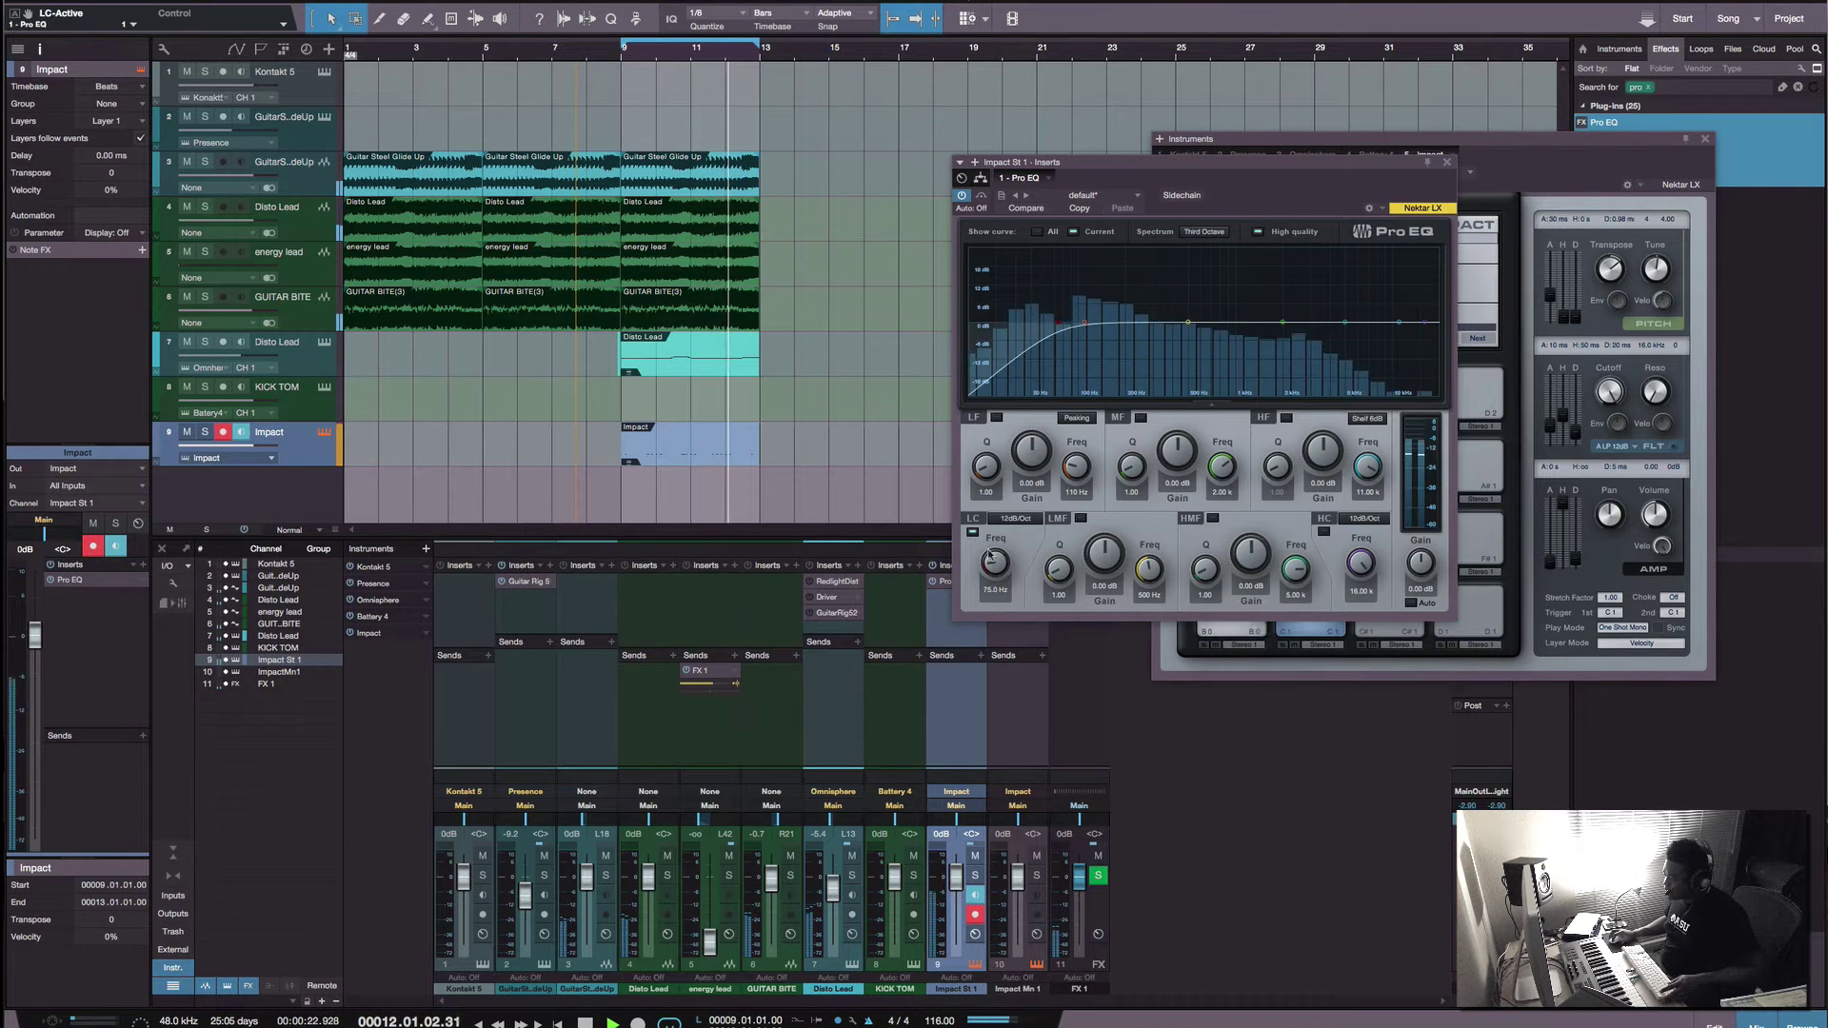
left_click(1013, 521)
left_click(1016, 579)
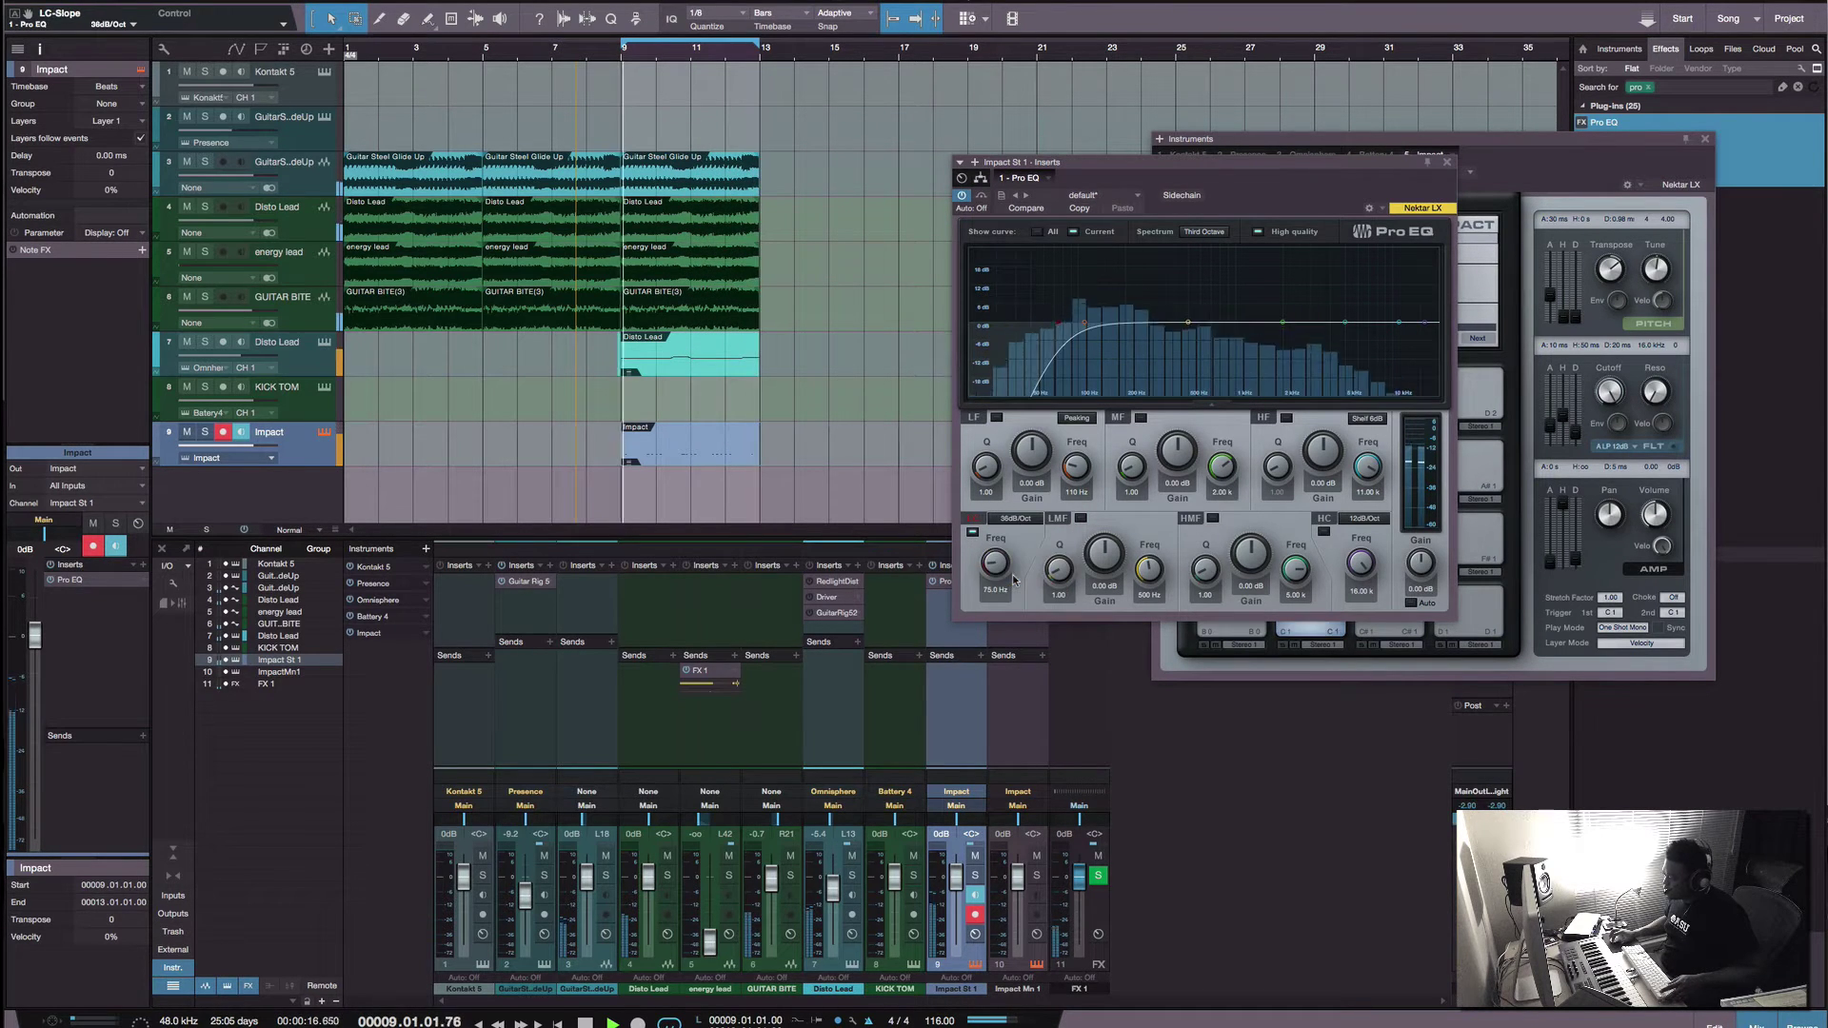
left_click_drag(994, 571, 990, 561)
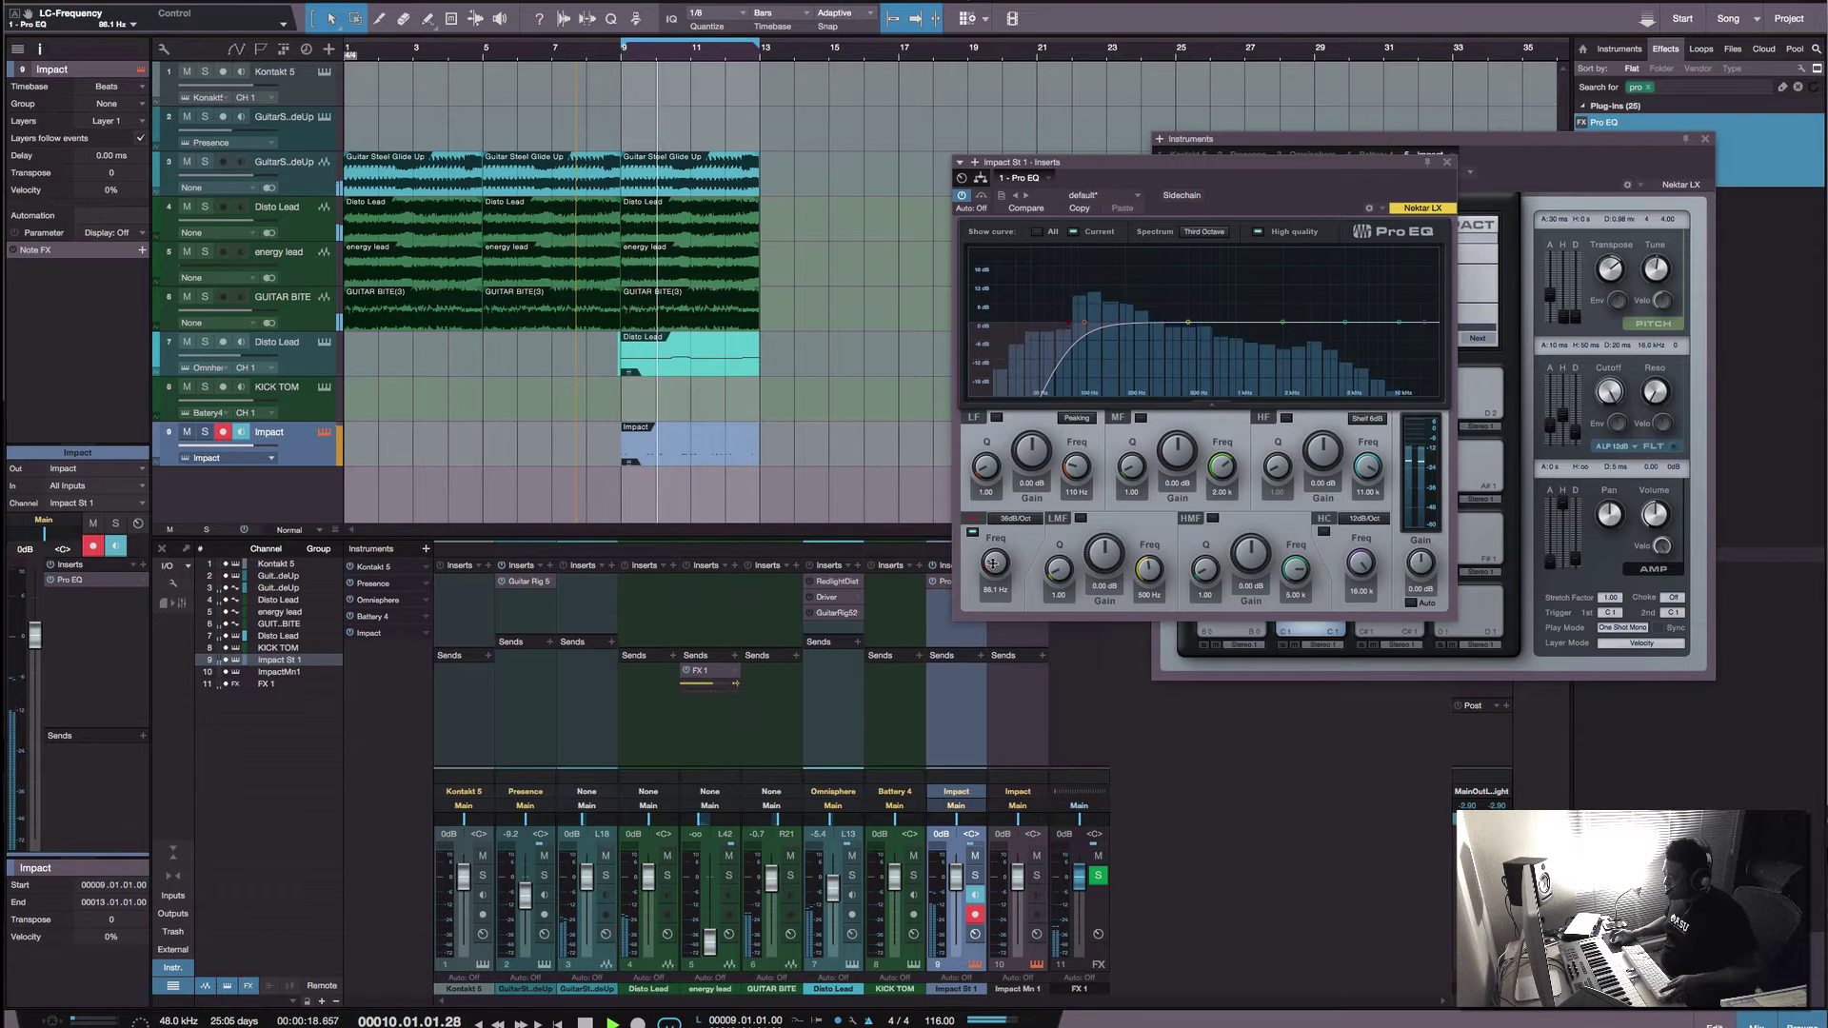
Step: Search the effects browser for tran and insert Transient Master after Pro EQ on the Impact channel
left_click_drag(1028, 162, 1133, 92)
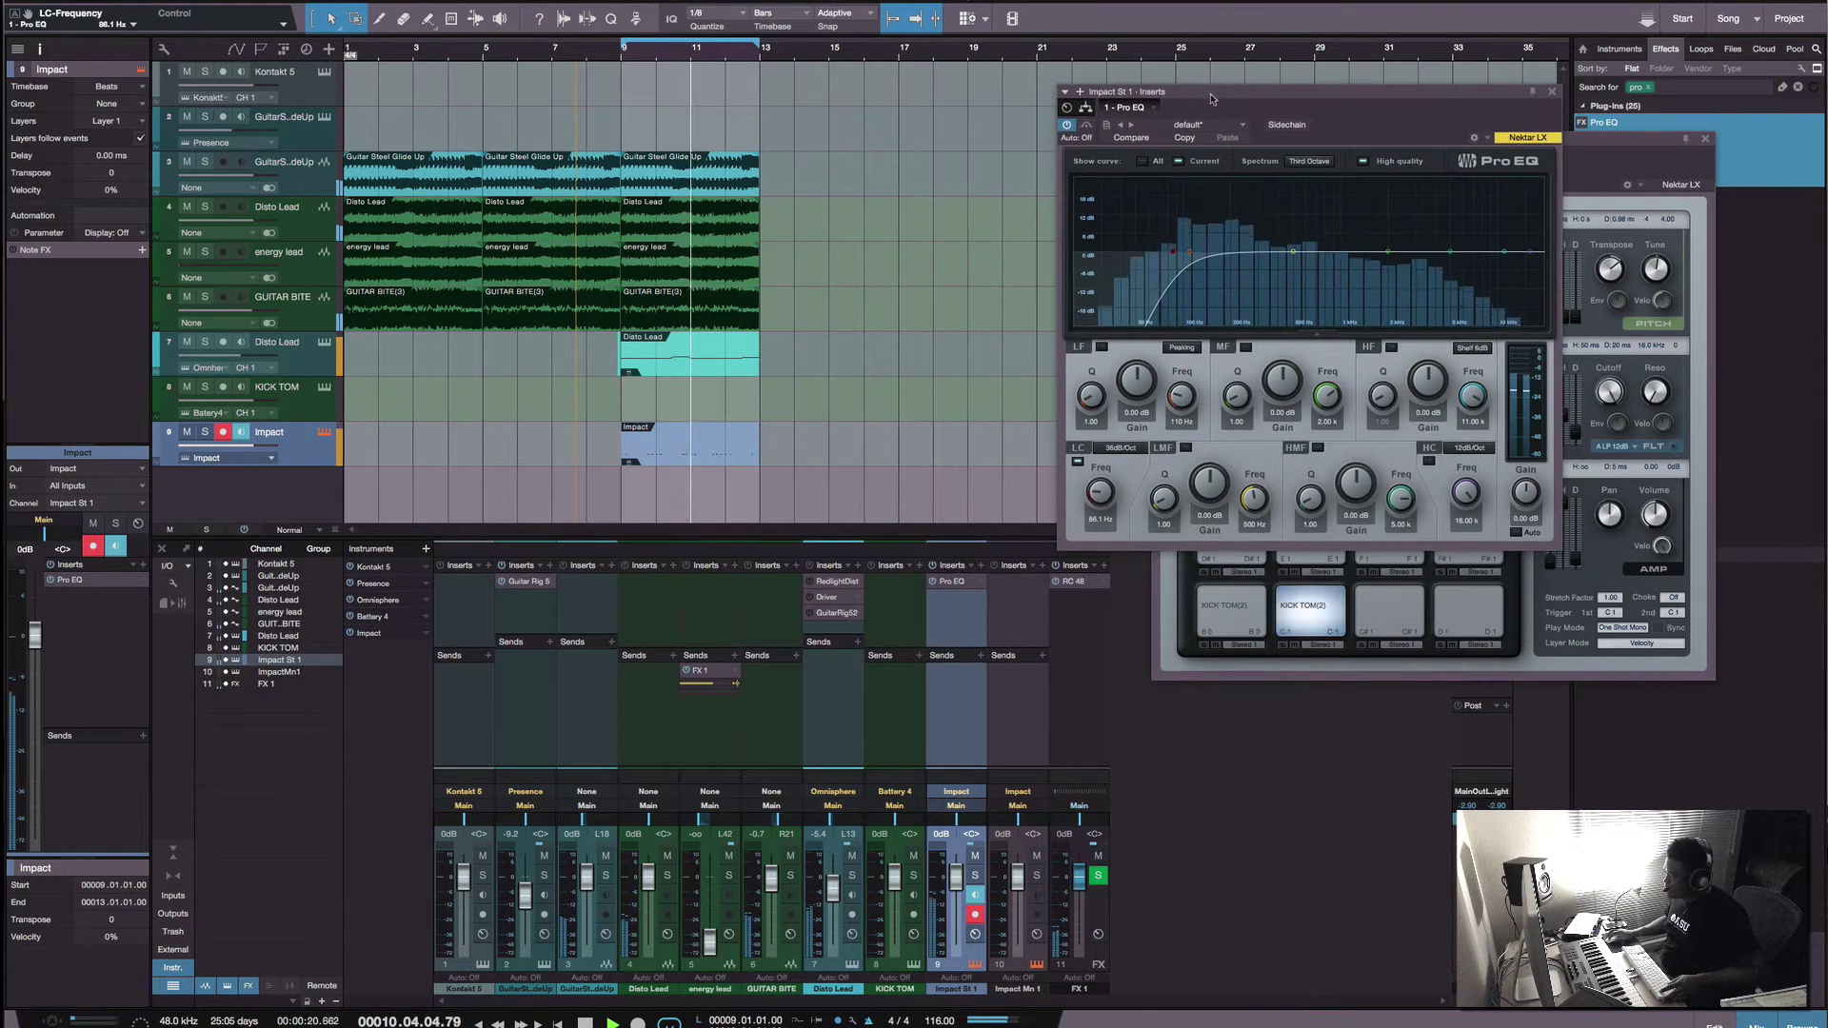
left_click(1686, 88)
type("tran")
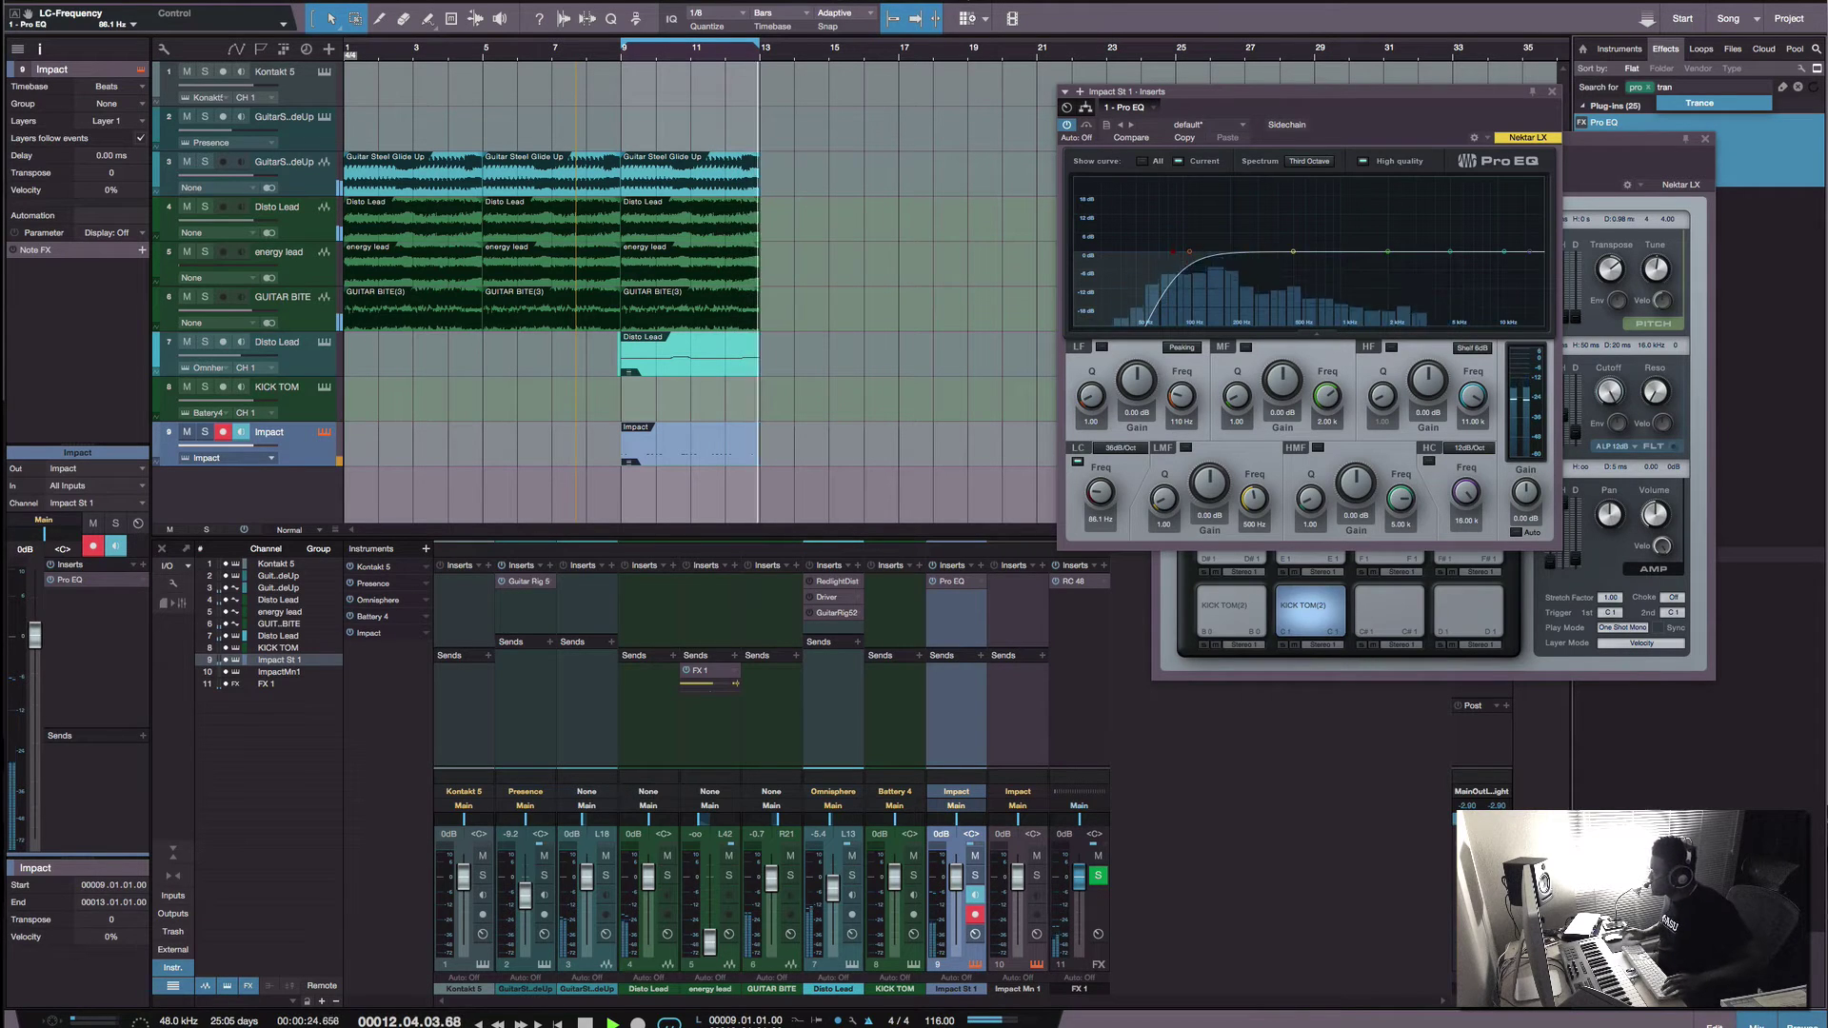
key("Return")
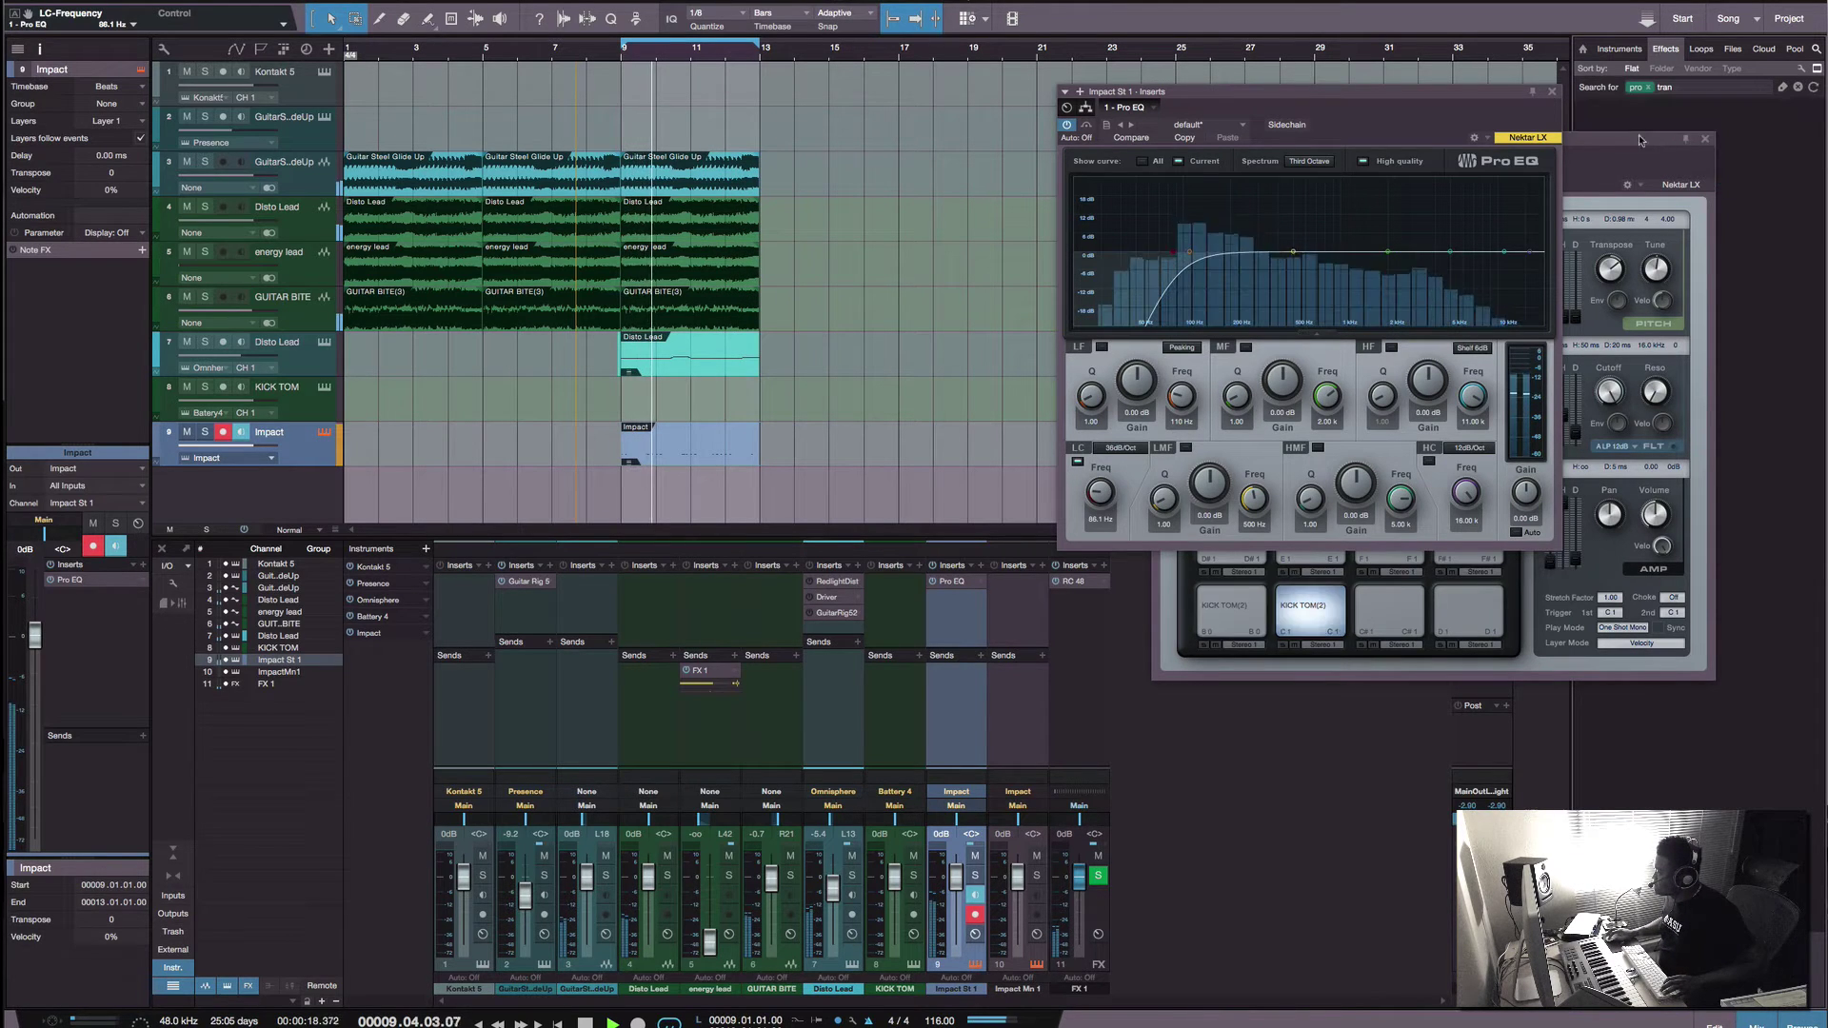
left_click_drag(1658, 163, 1699, 294)
left_click(1721, 87)
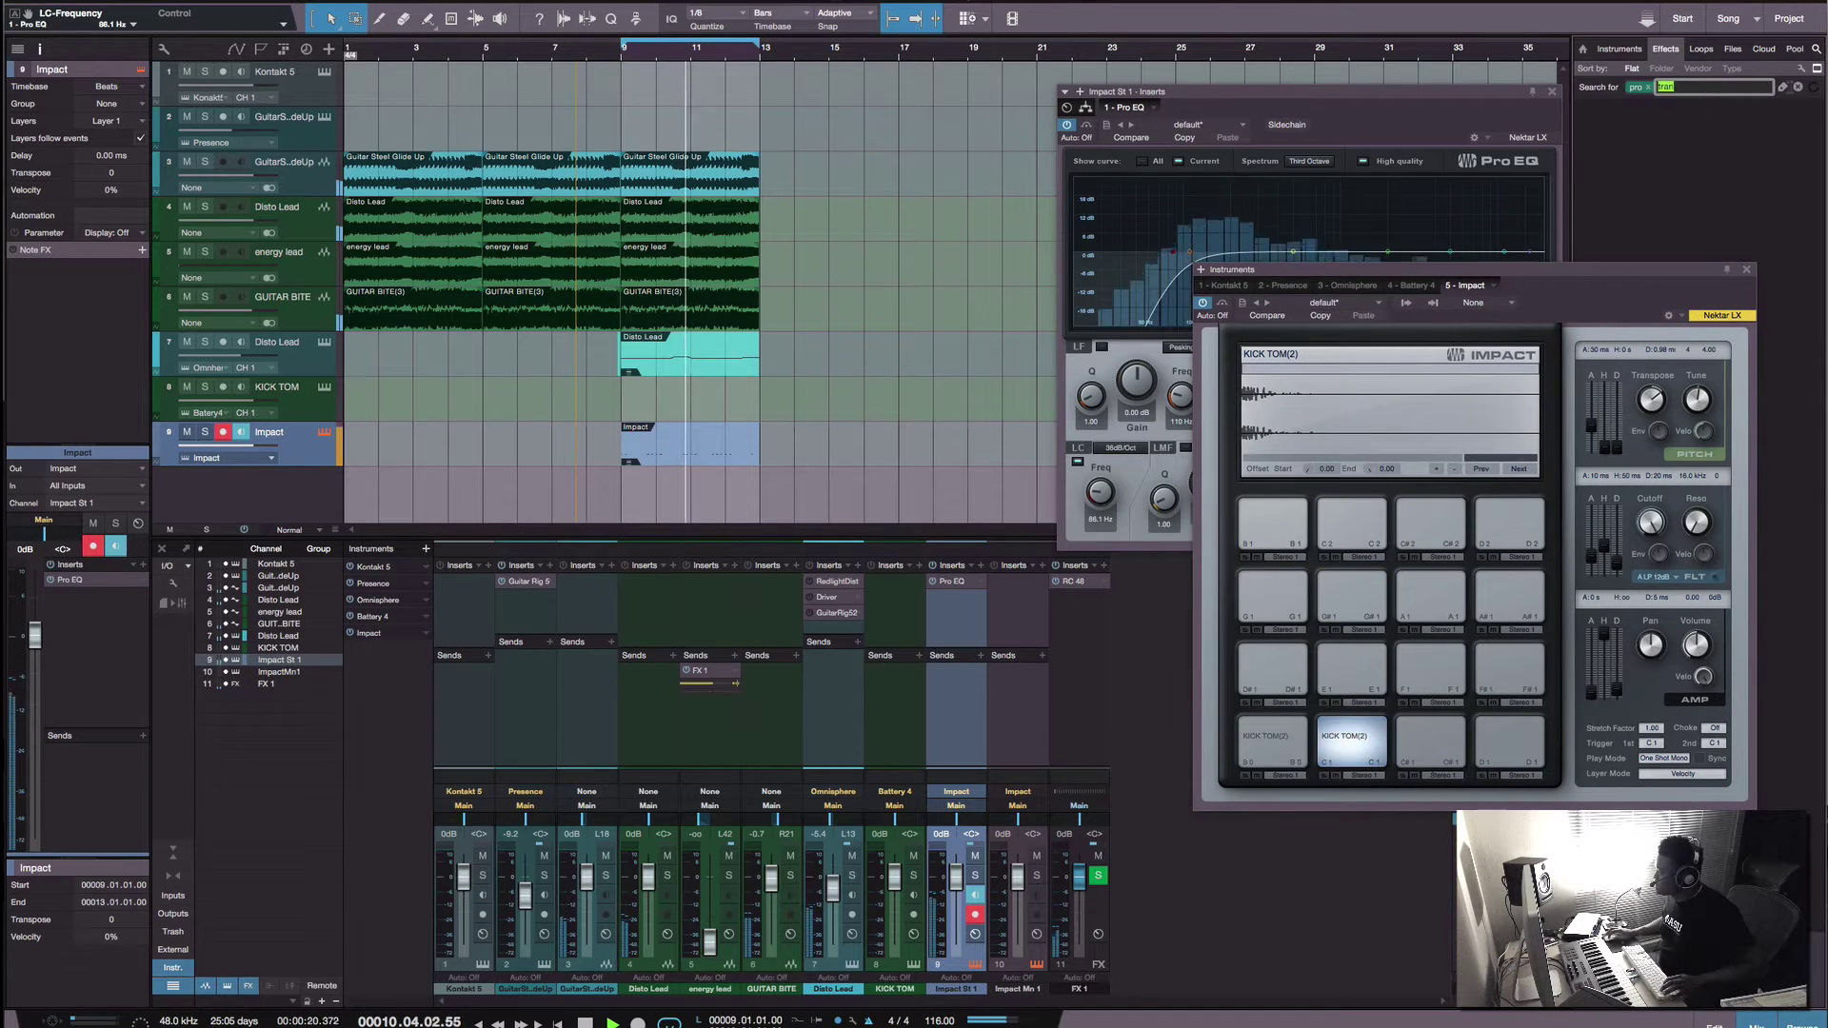
left_click(1797, 88)
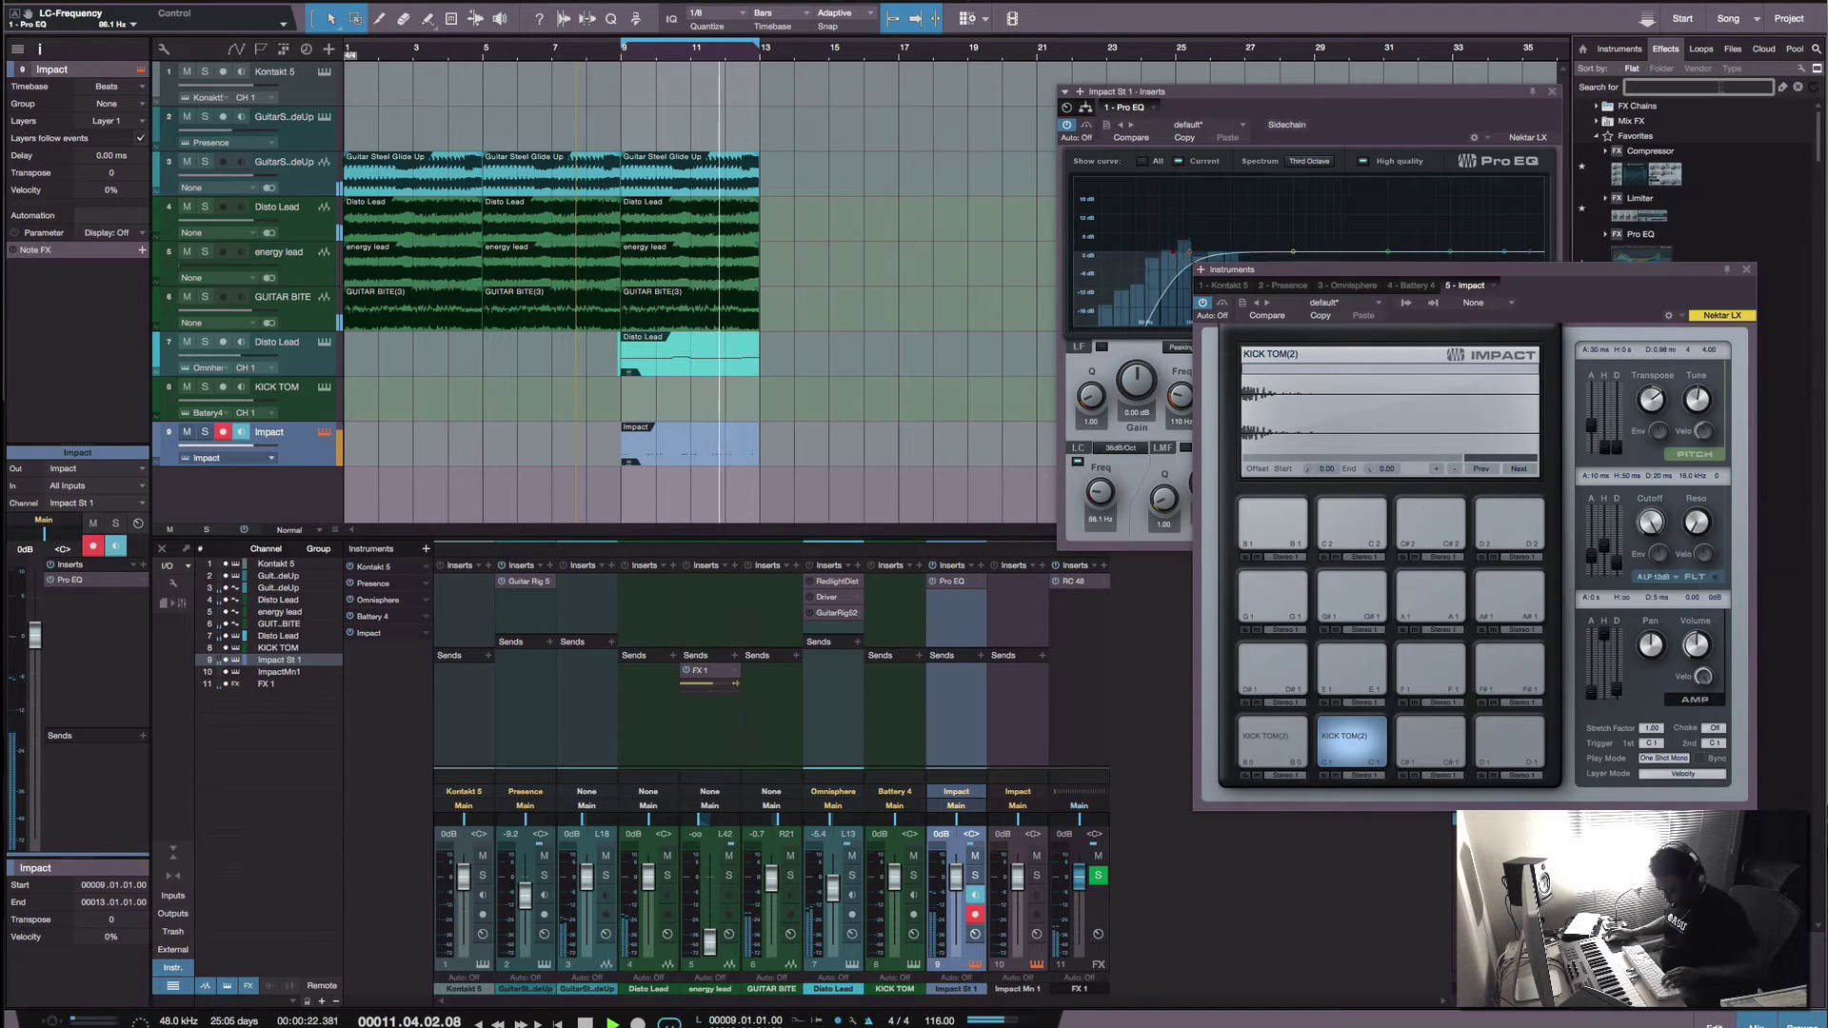
type("tran")
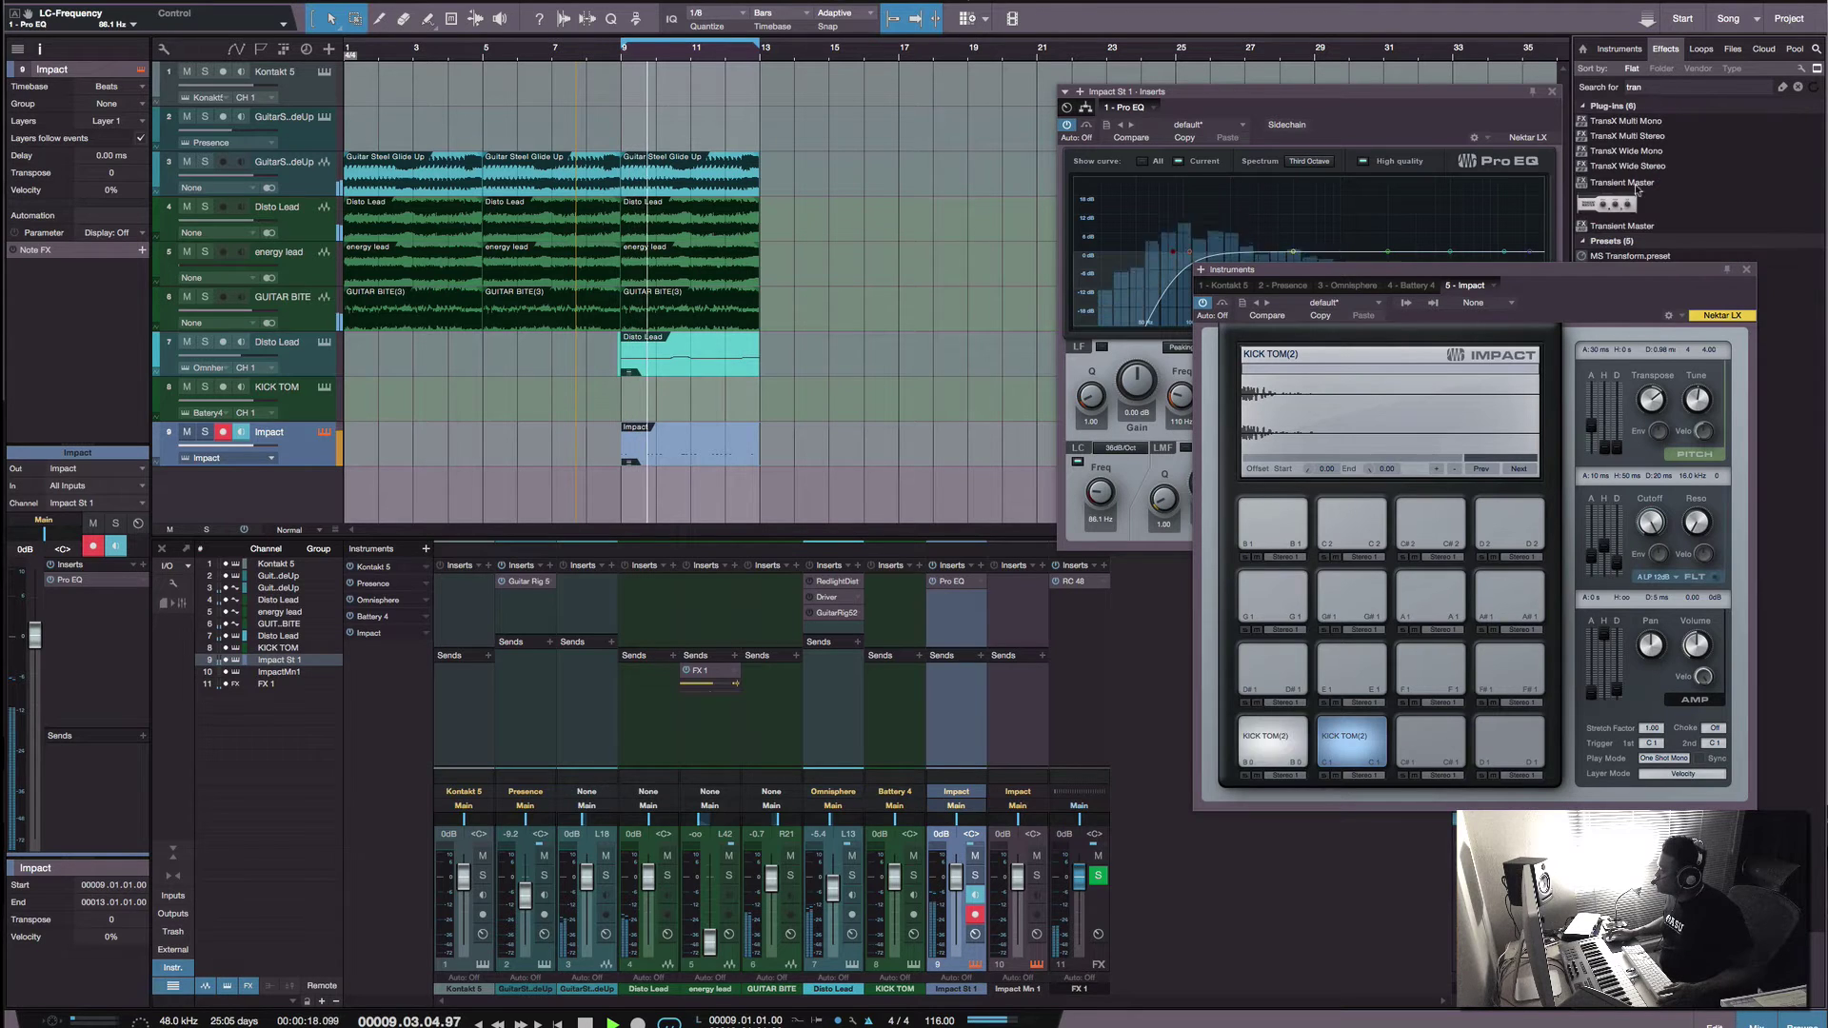
left_click_drag(1622, 209, 952, 627)
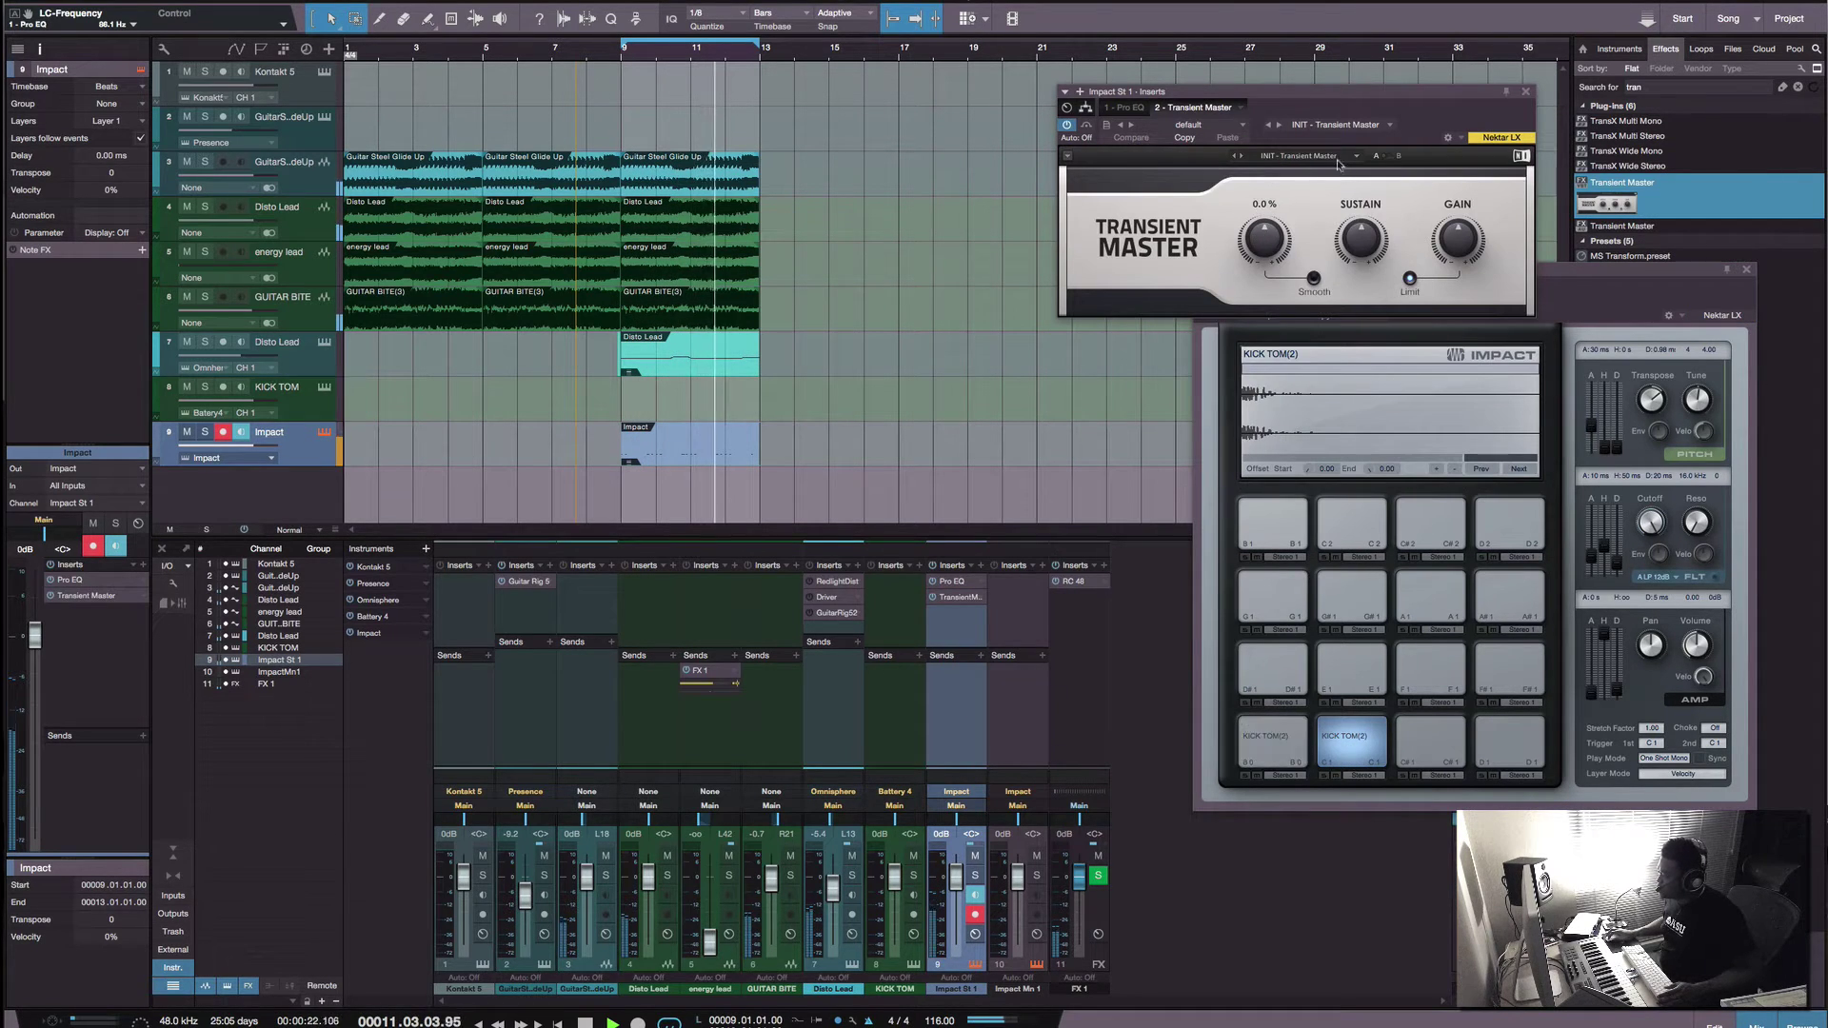
Step: Load the Punch preset in Transient Master, lower the Impact channel's volume to about -8.8 dB and close the effect window
left_click(1338, 164)
left_click(1330, 300)
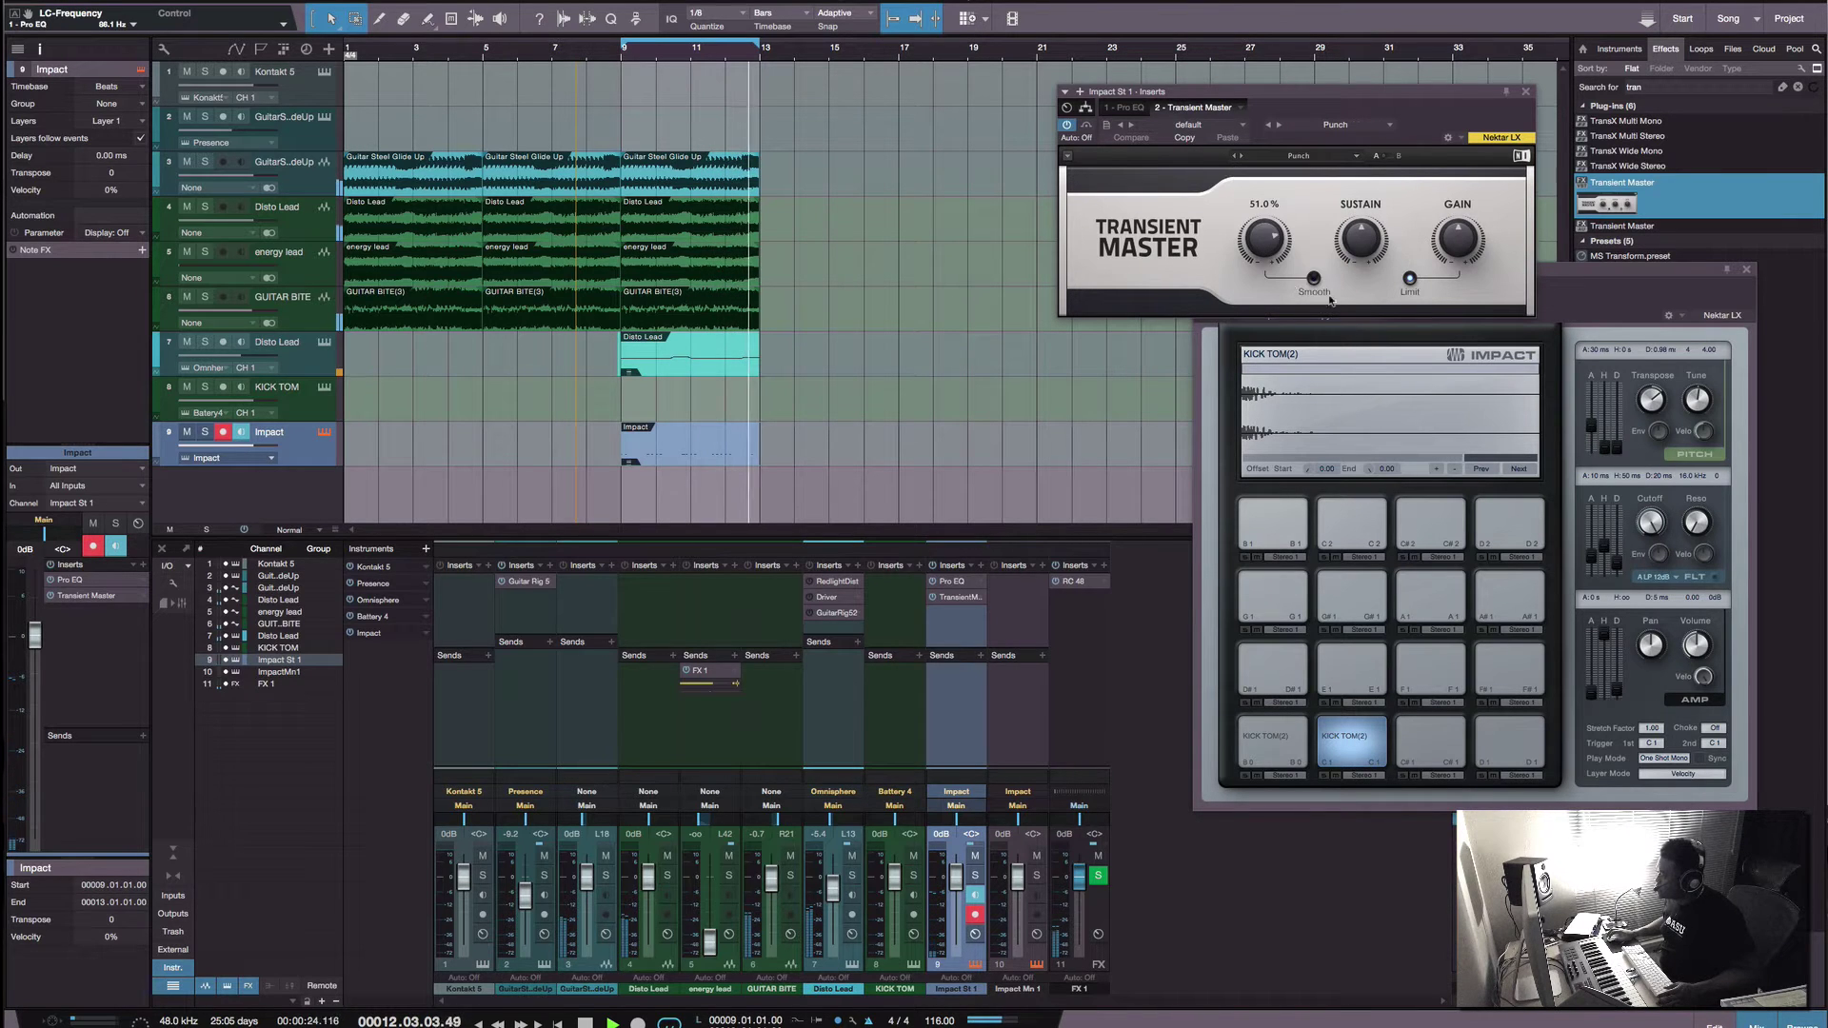
left_click_drag(955, 870, 956, 897)
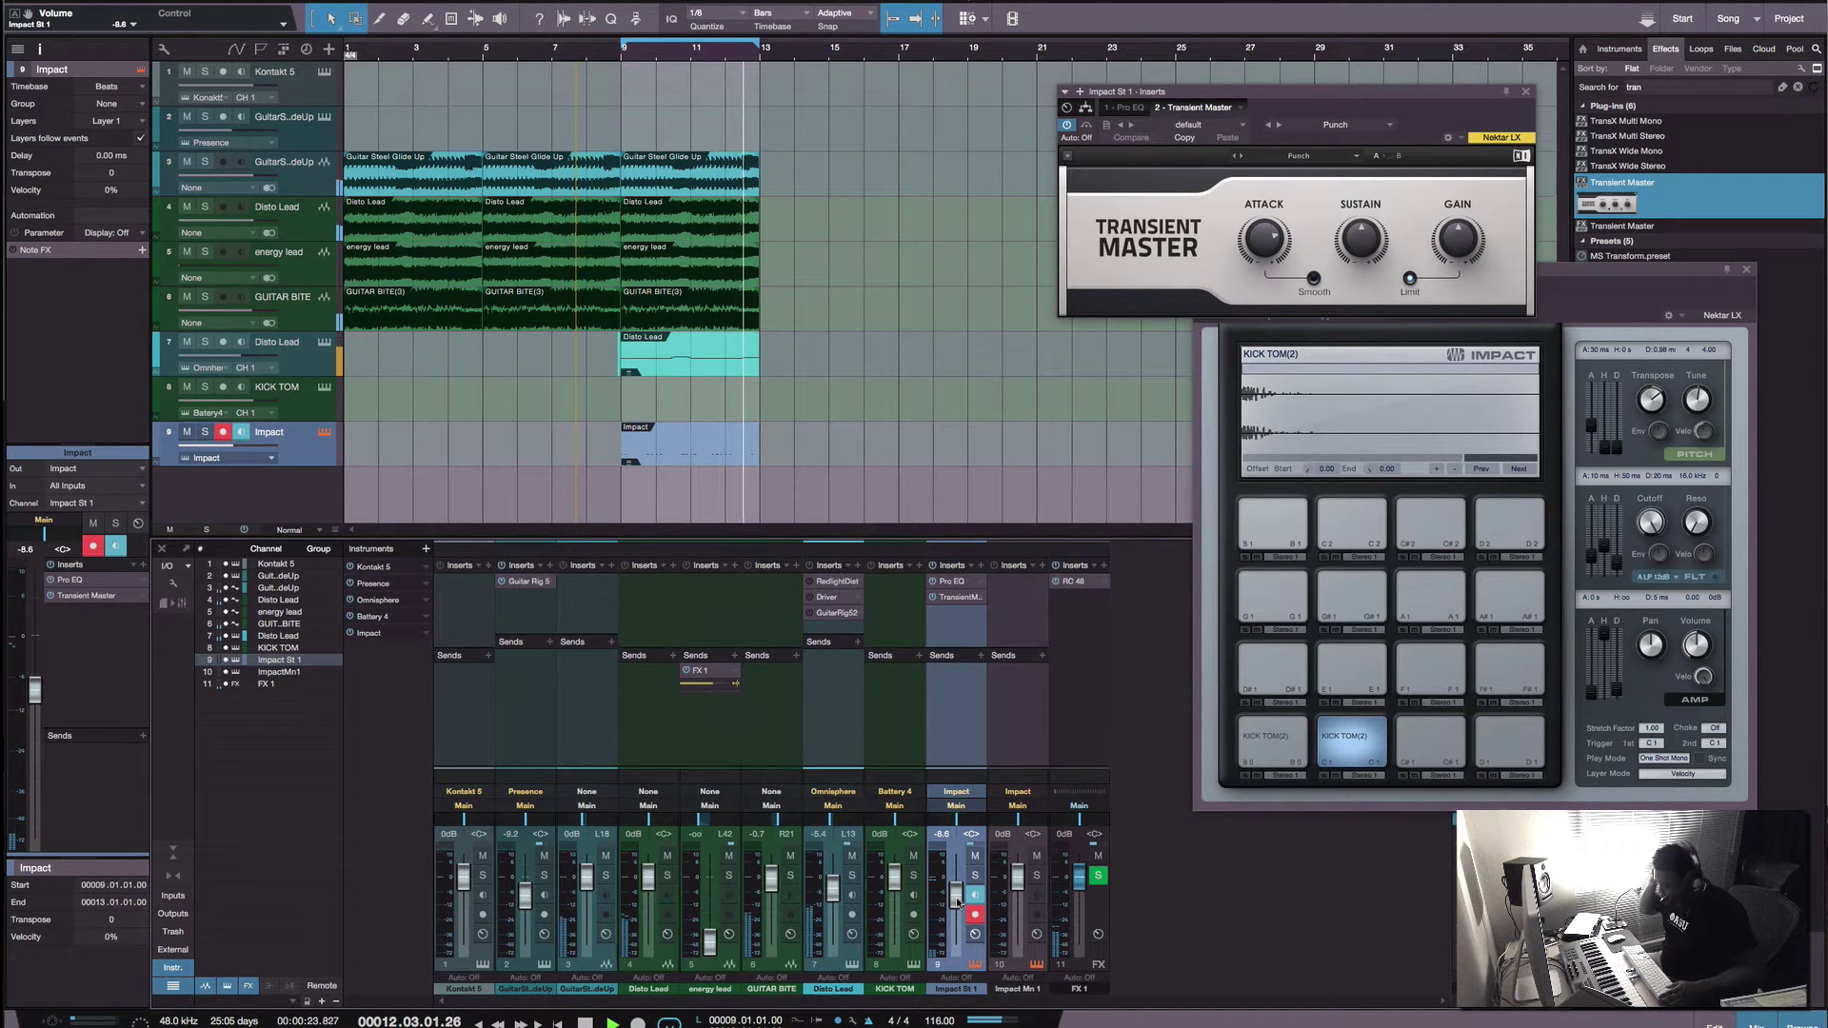
left_click(1526, 92)
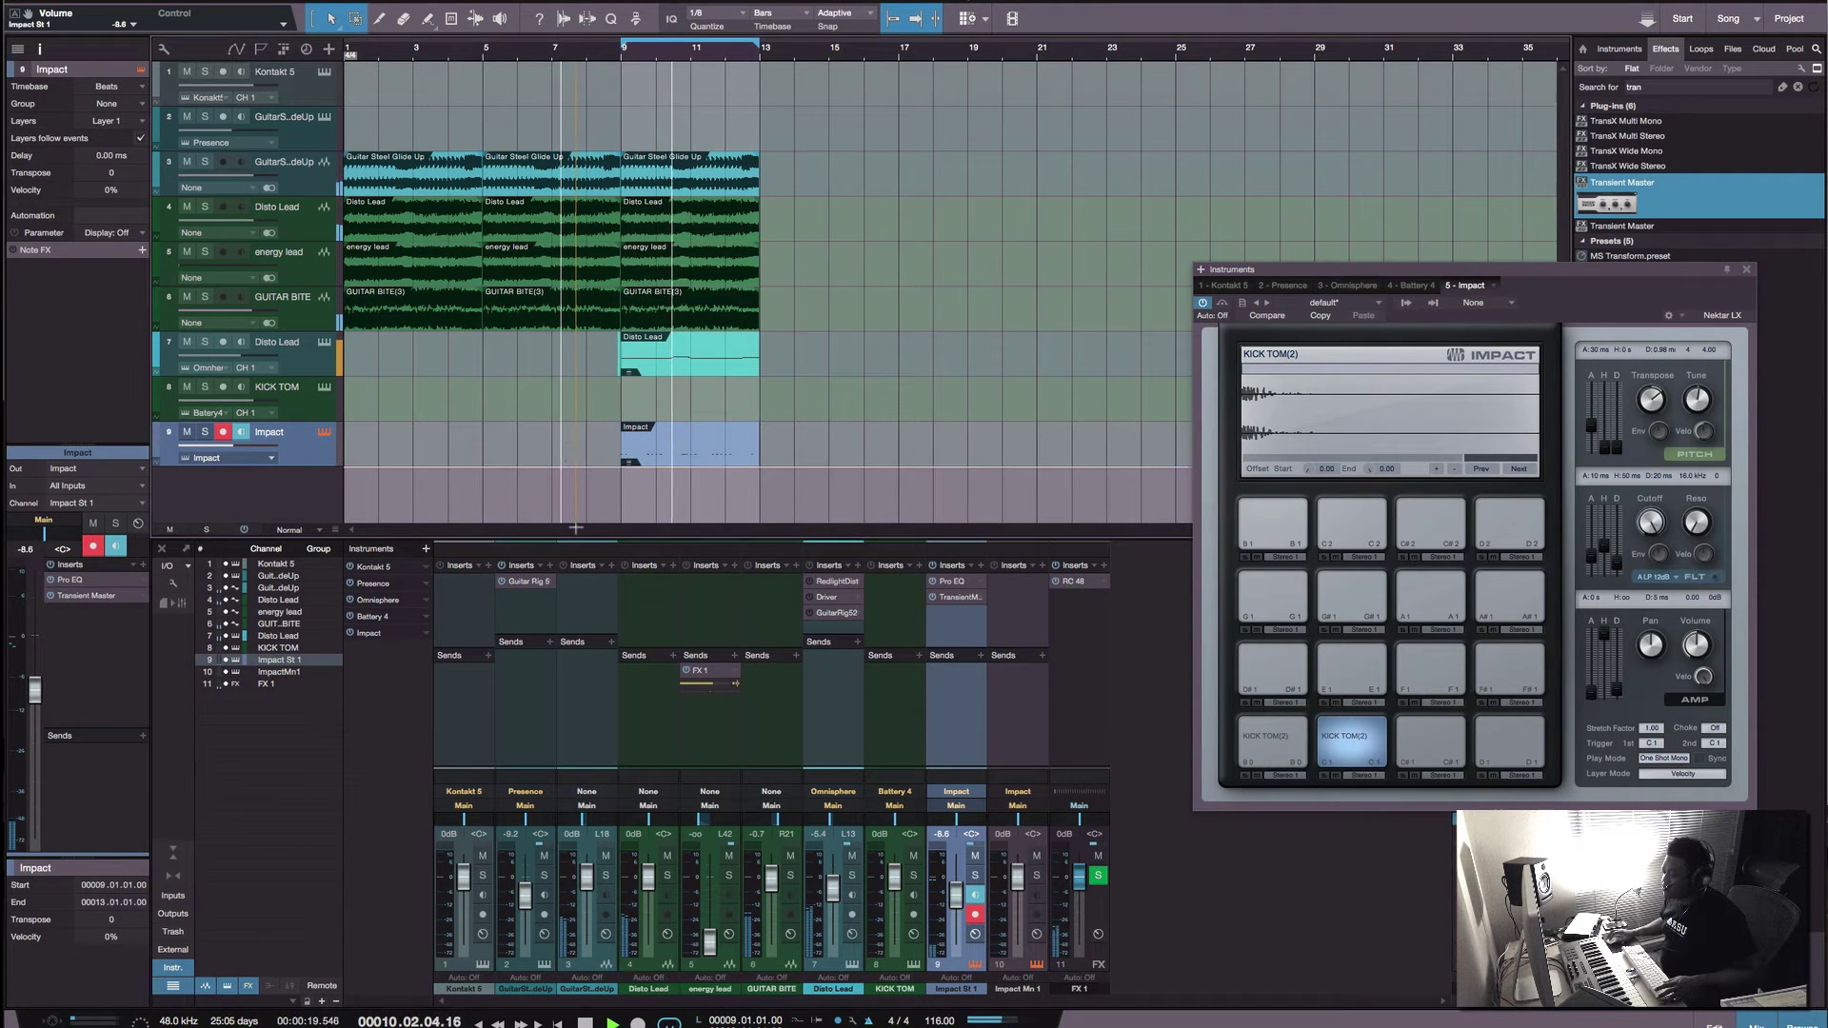
Step: Try routing the Impact channel's output to FX 1 and return it to Main
left_click(306, 409)
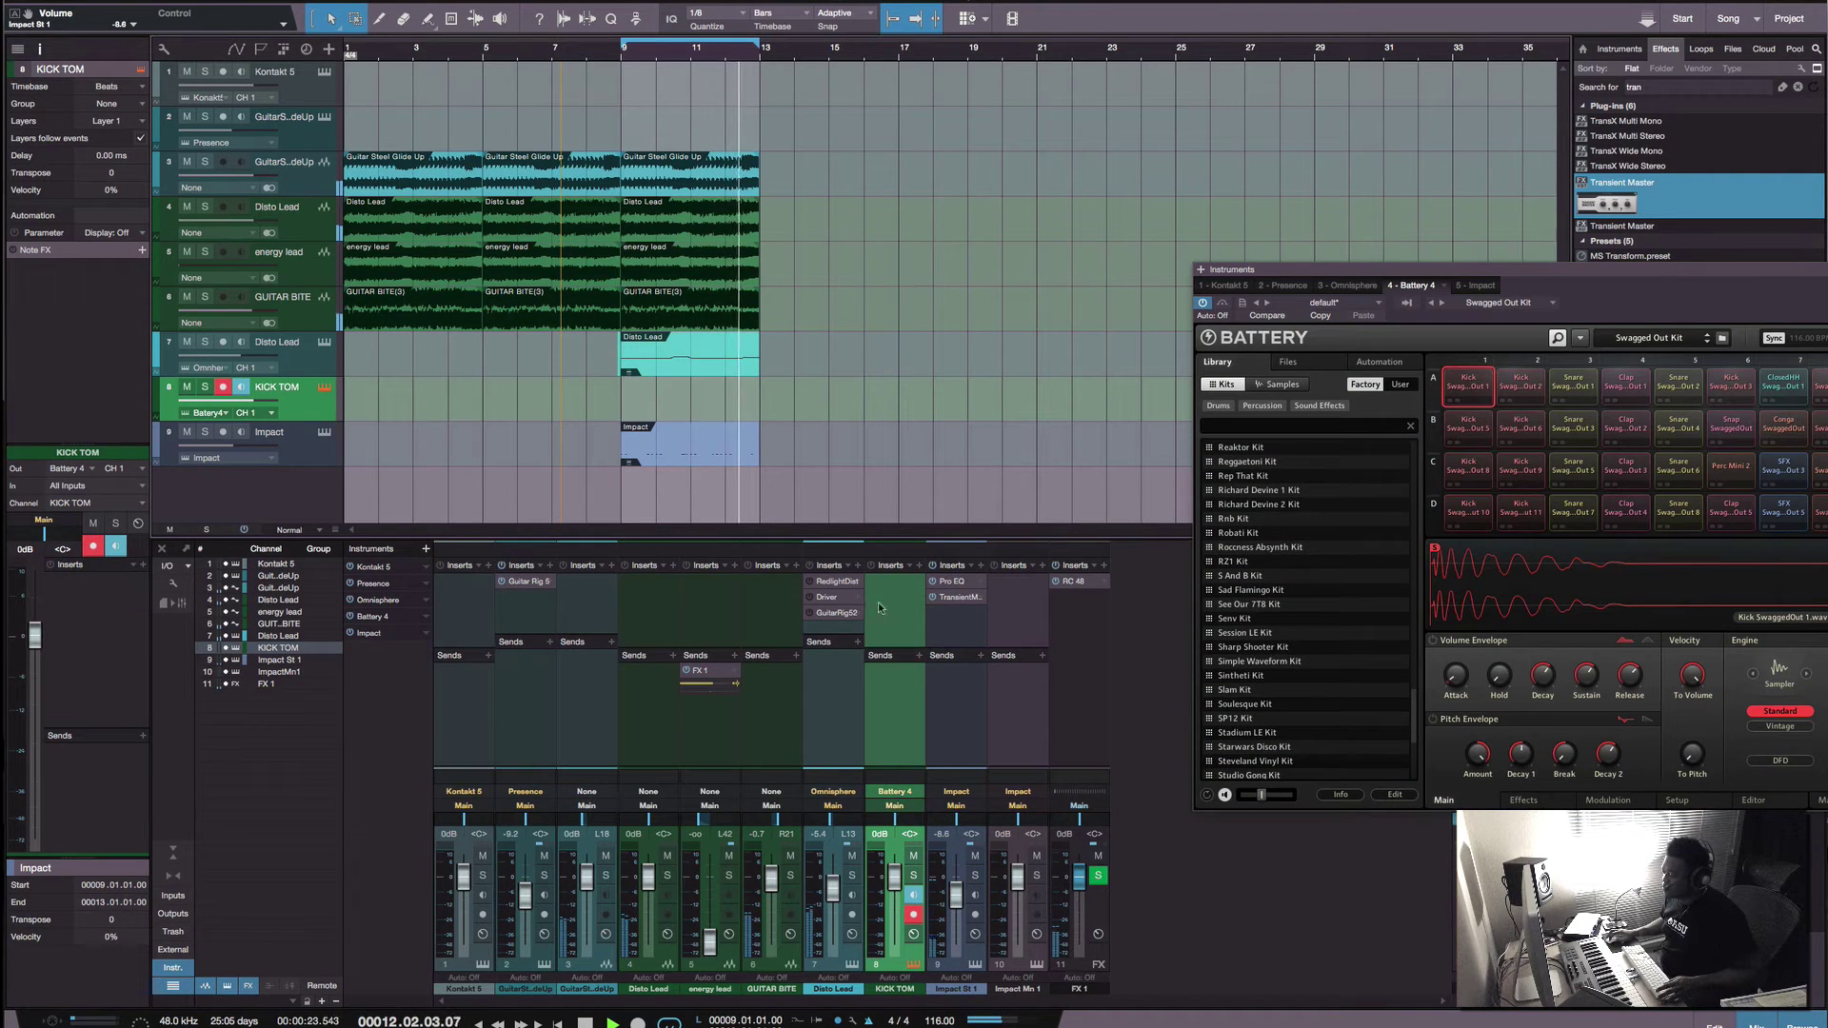
left_click(956, 791)
left_click(956, 807)
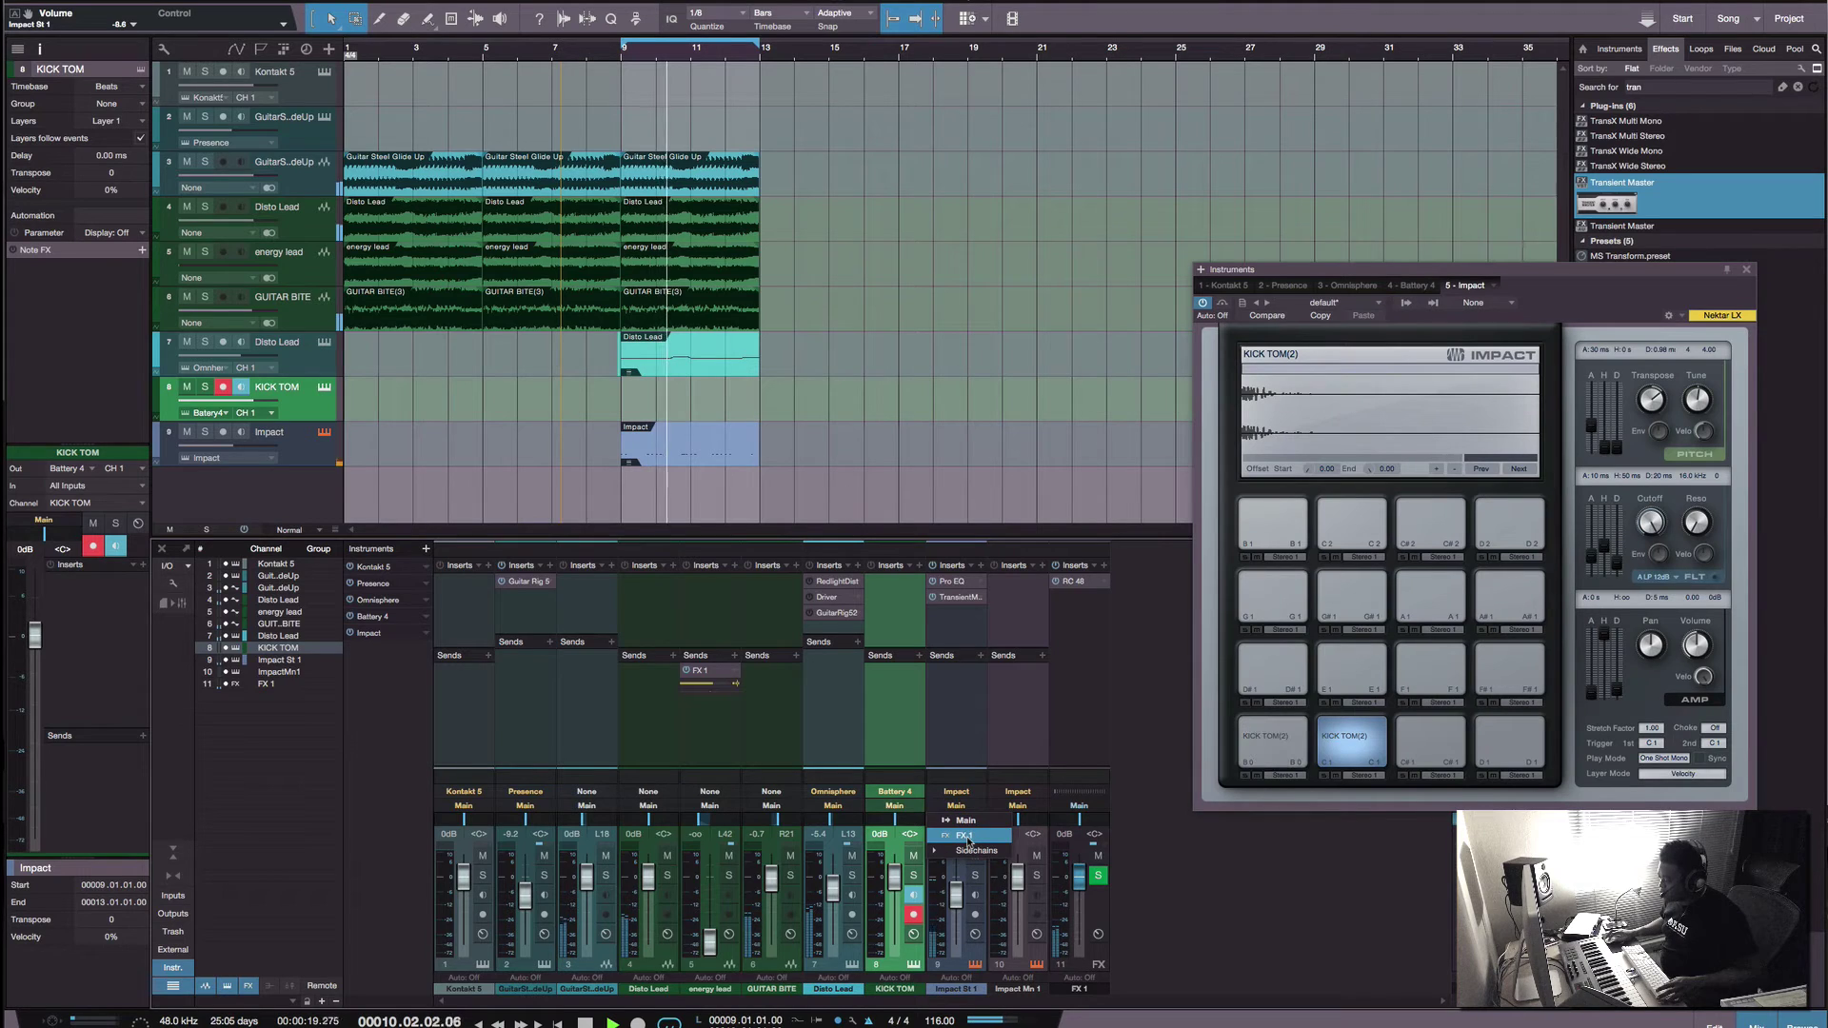
left_click(965, 836)
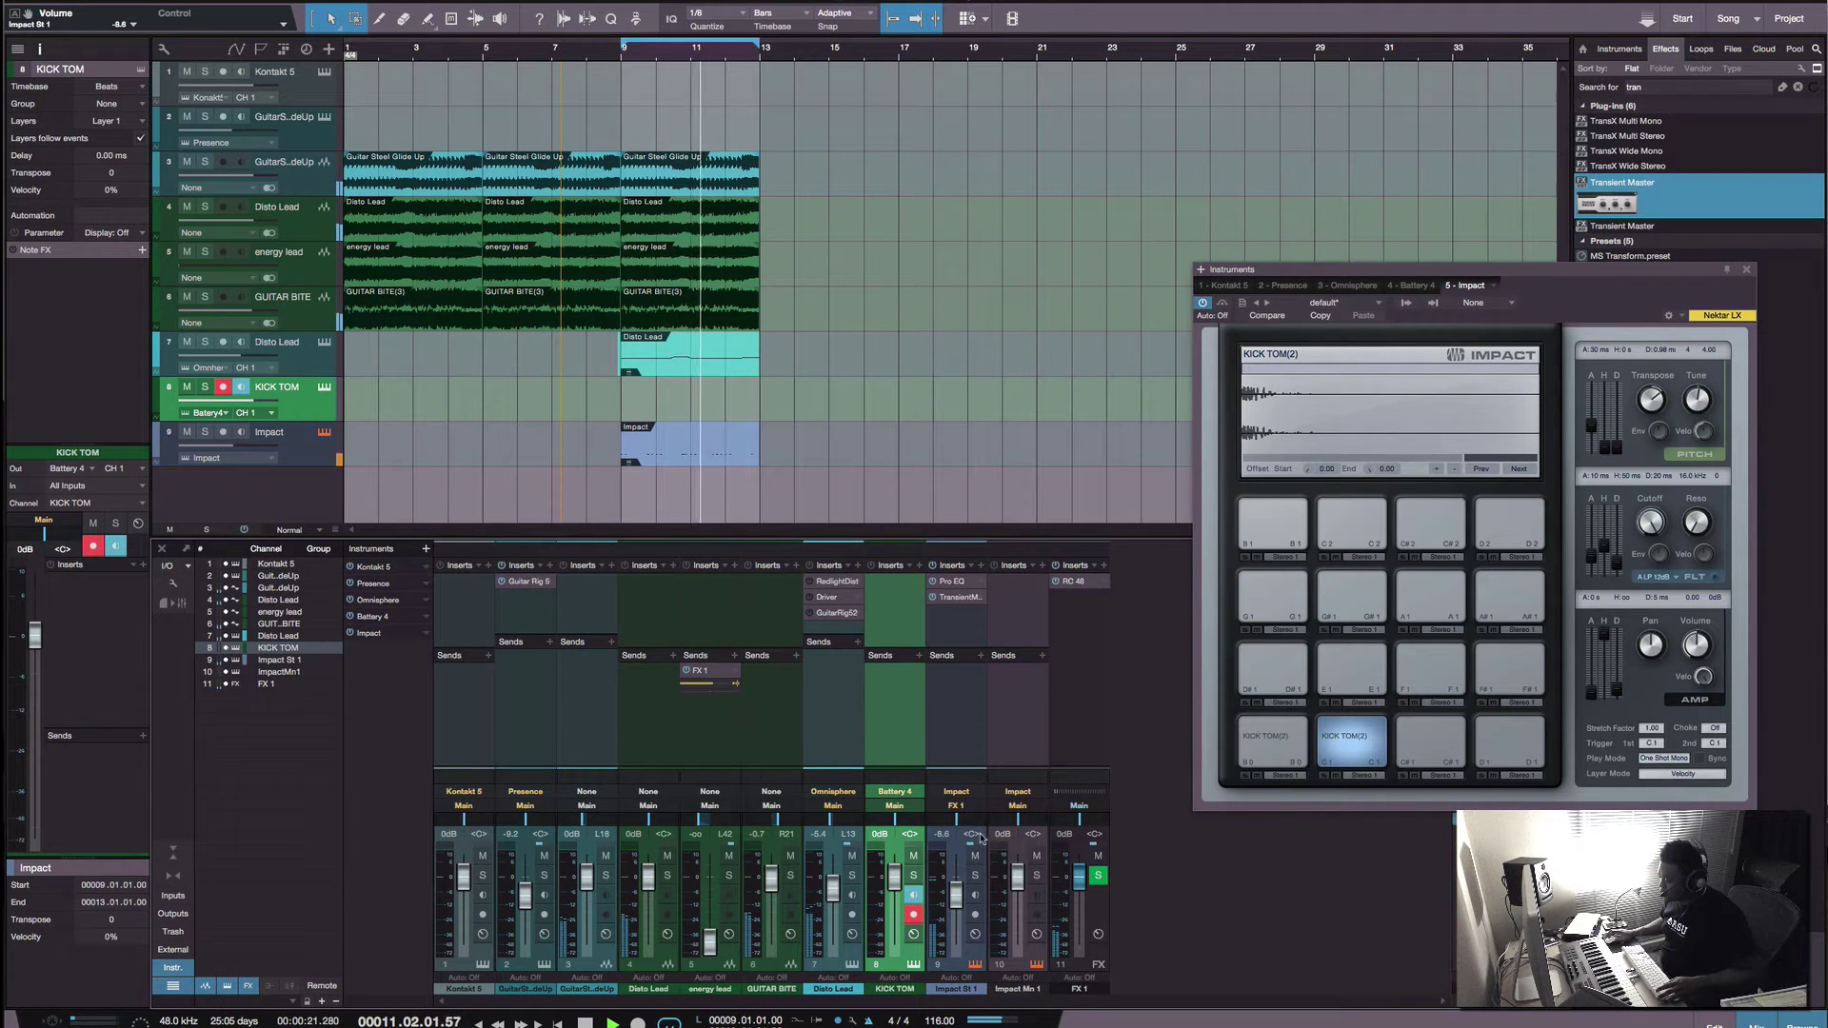
left_click_drag(968, 768, 968, 731)
left_click(966, 770)
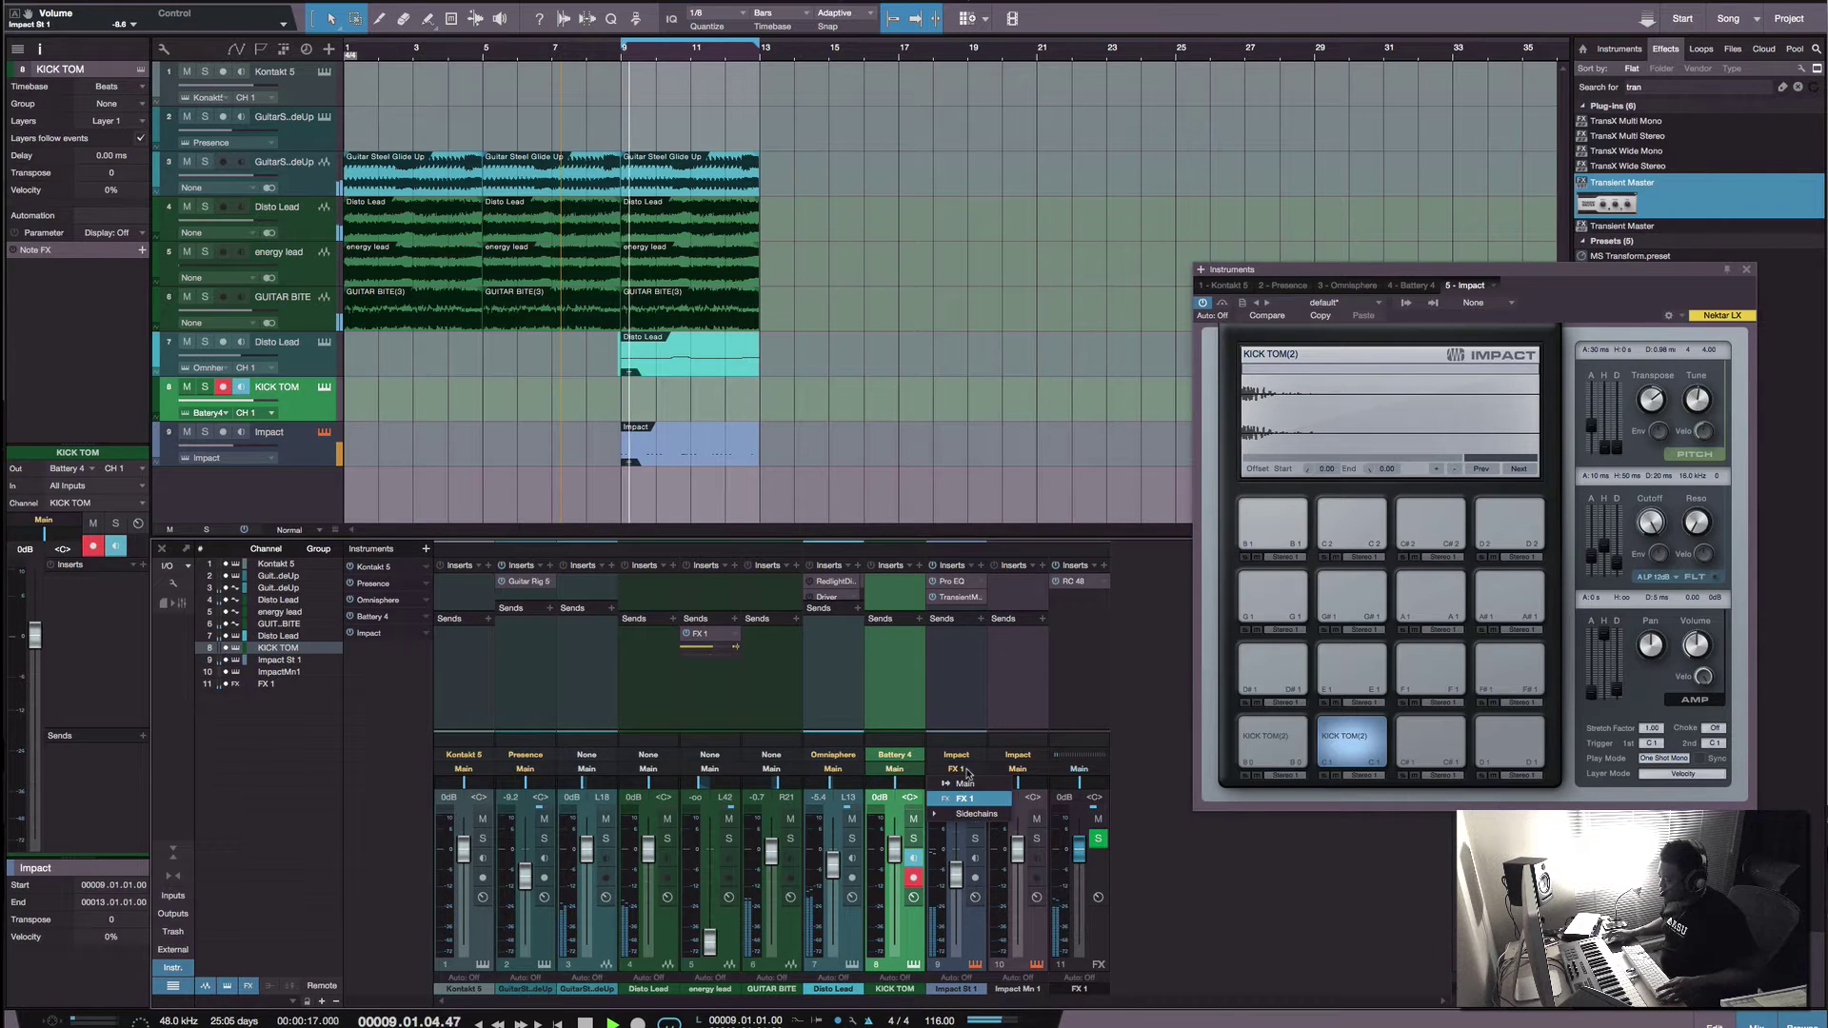
left_click(965, 799)
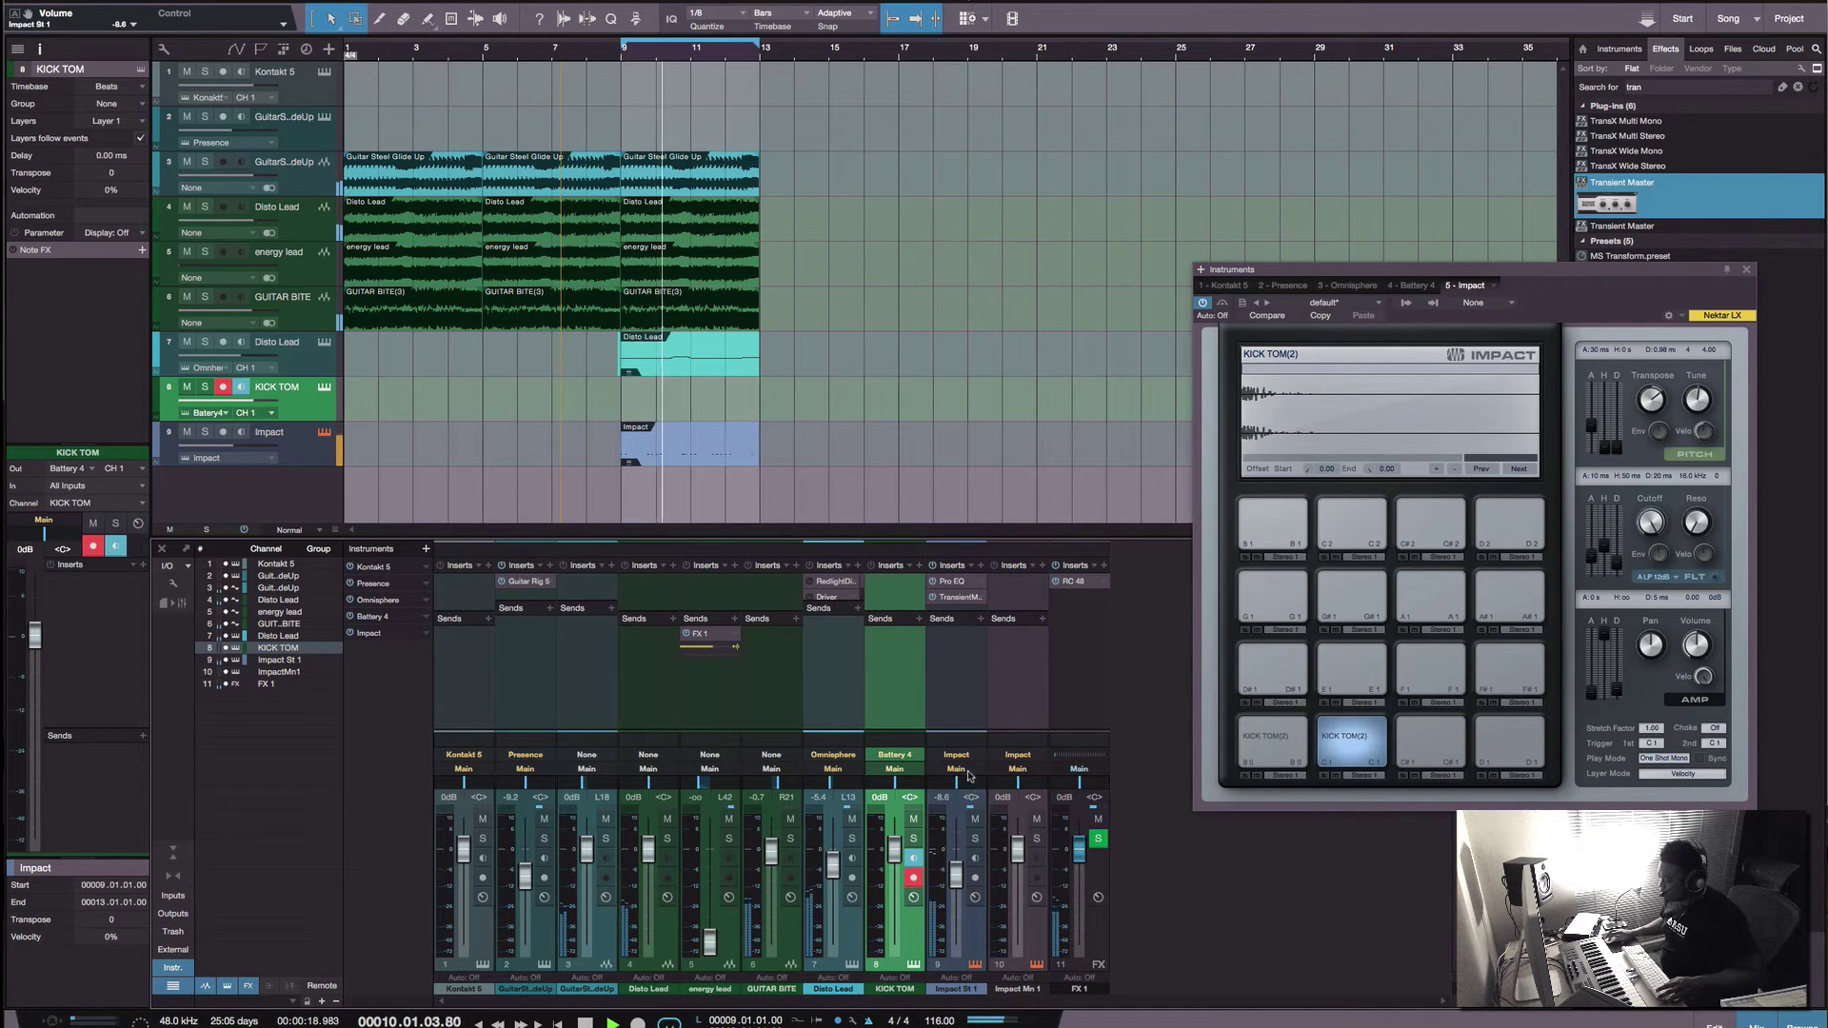
Step: Add a send from the Impact channel to FX 1 and adjust its send level
left_click(966, 636)
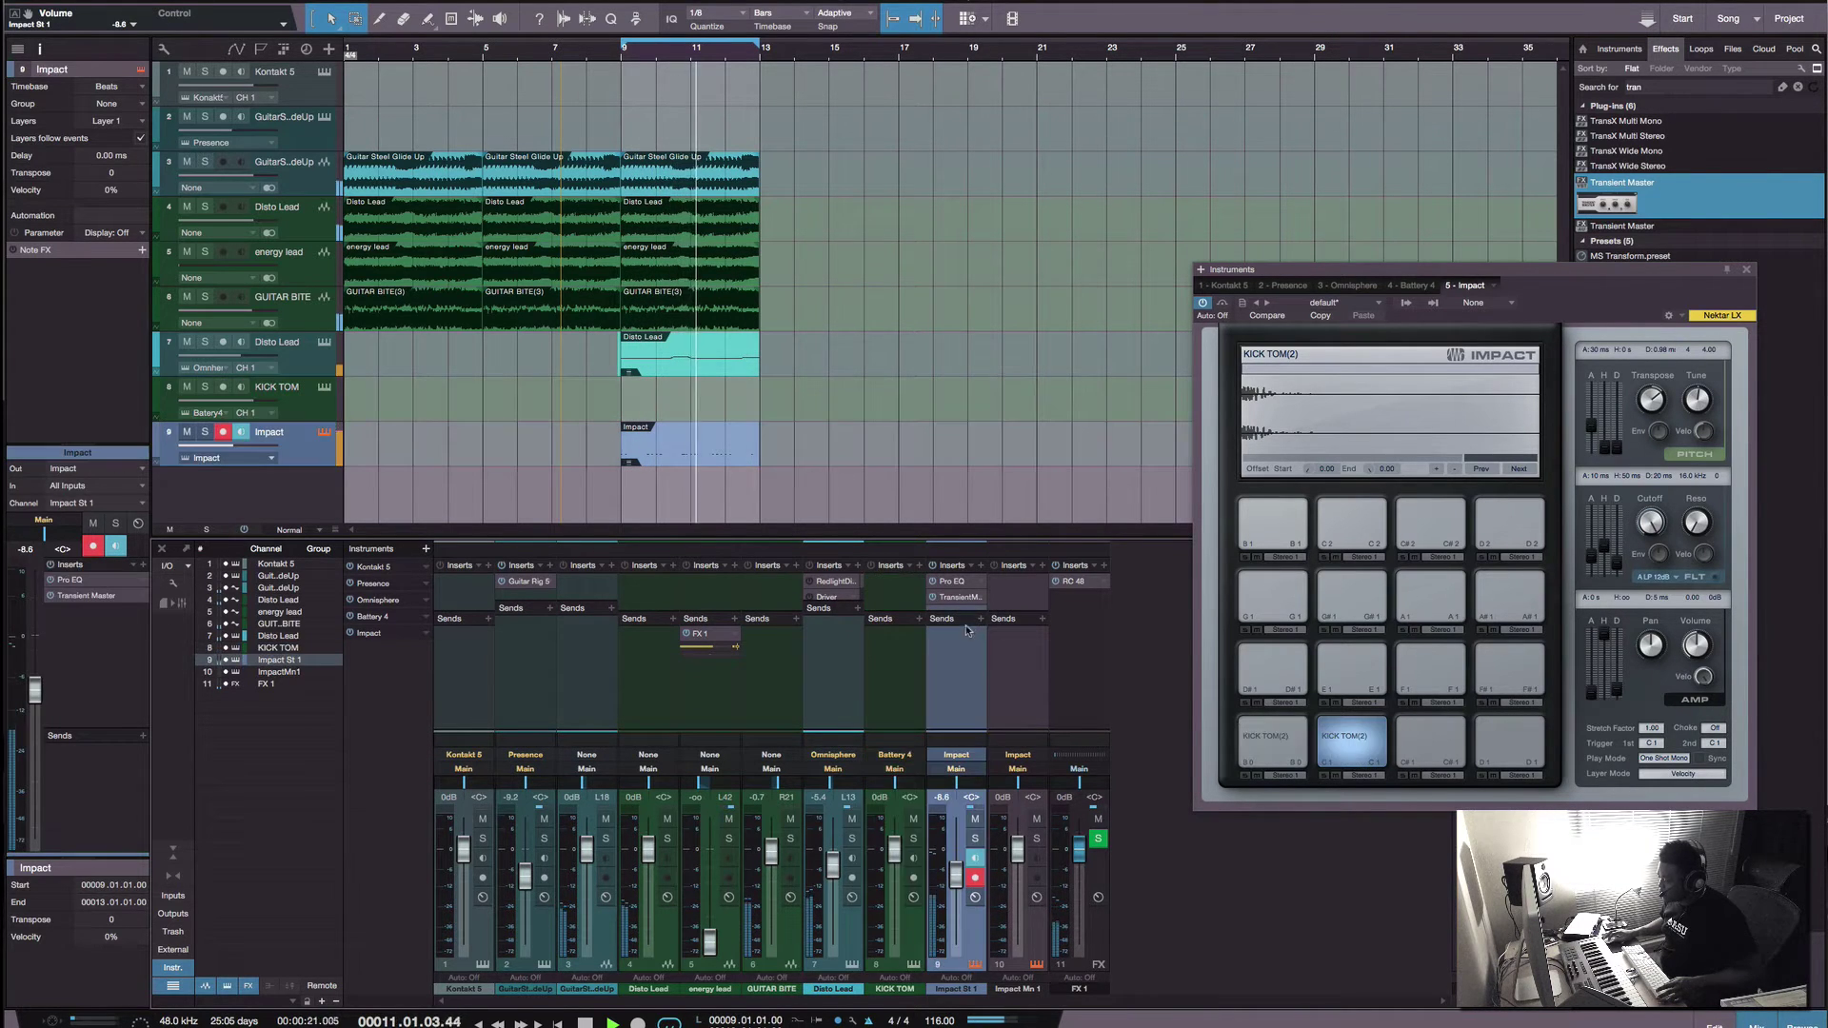
left_click(980, 620)
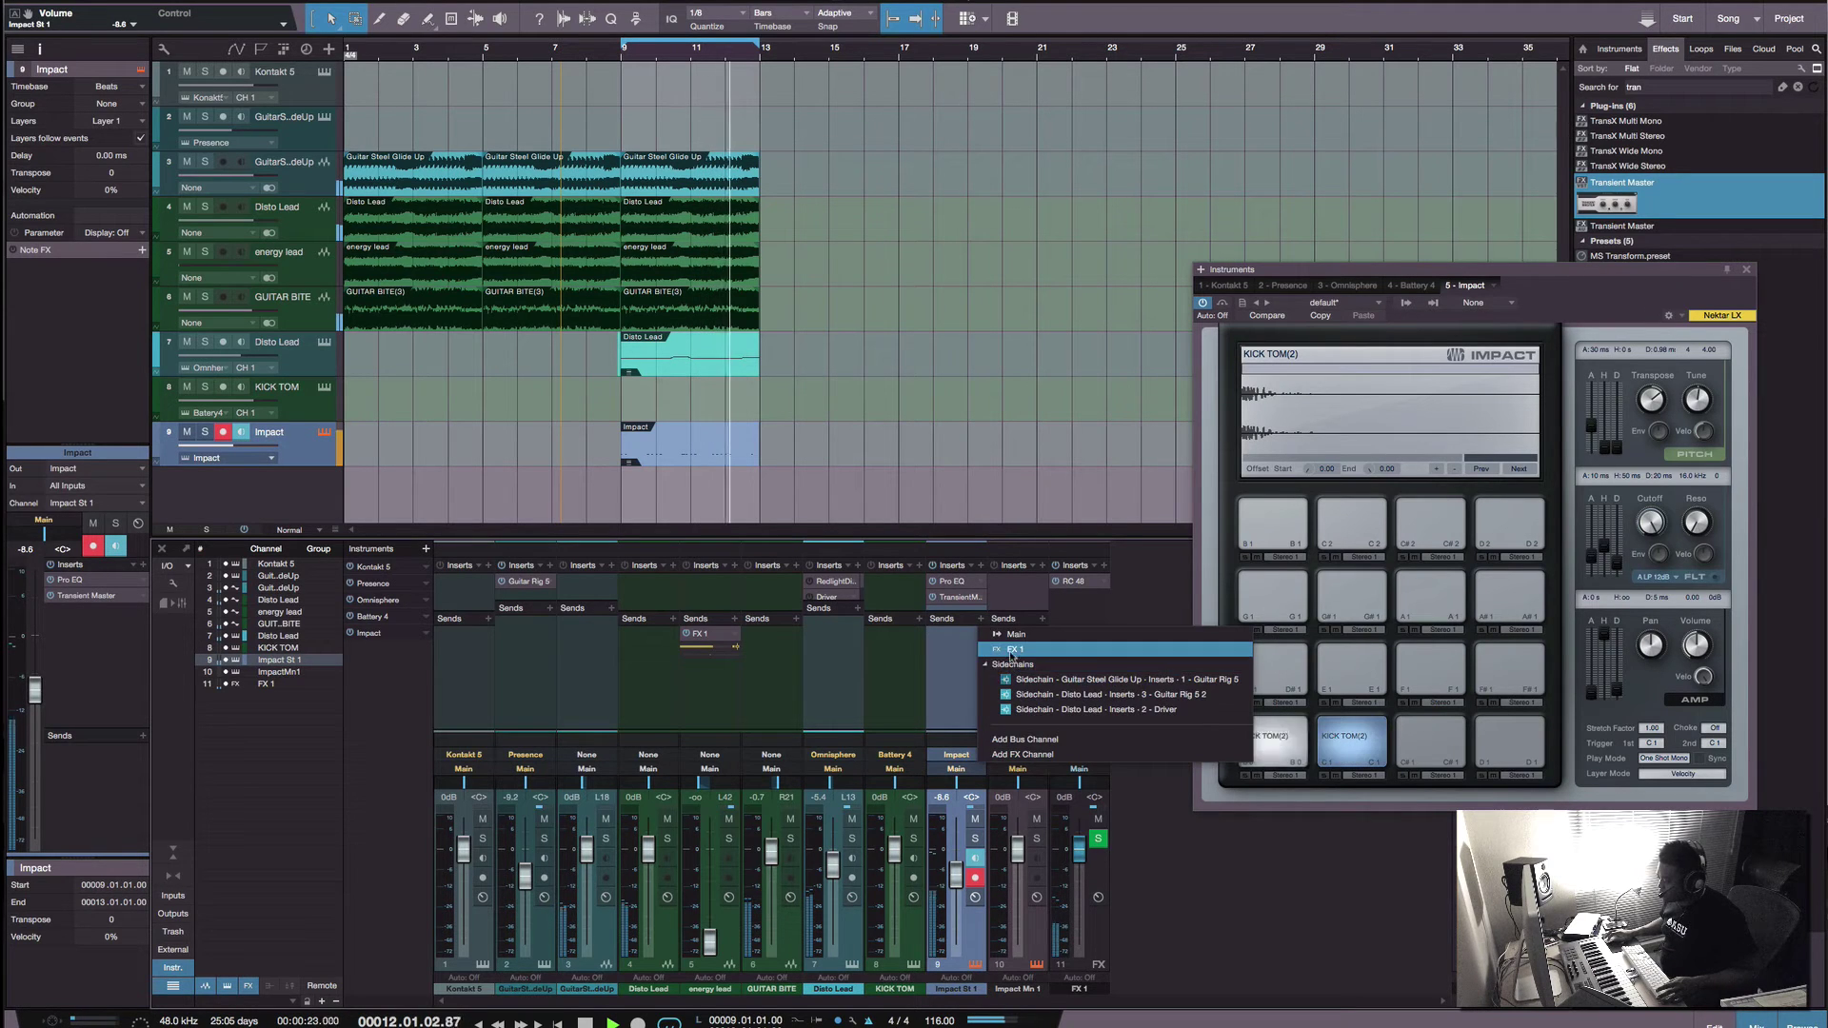
left_click(987, 691)
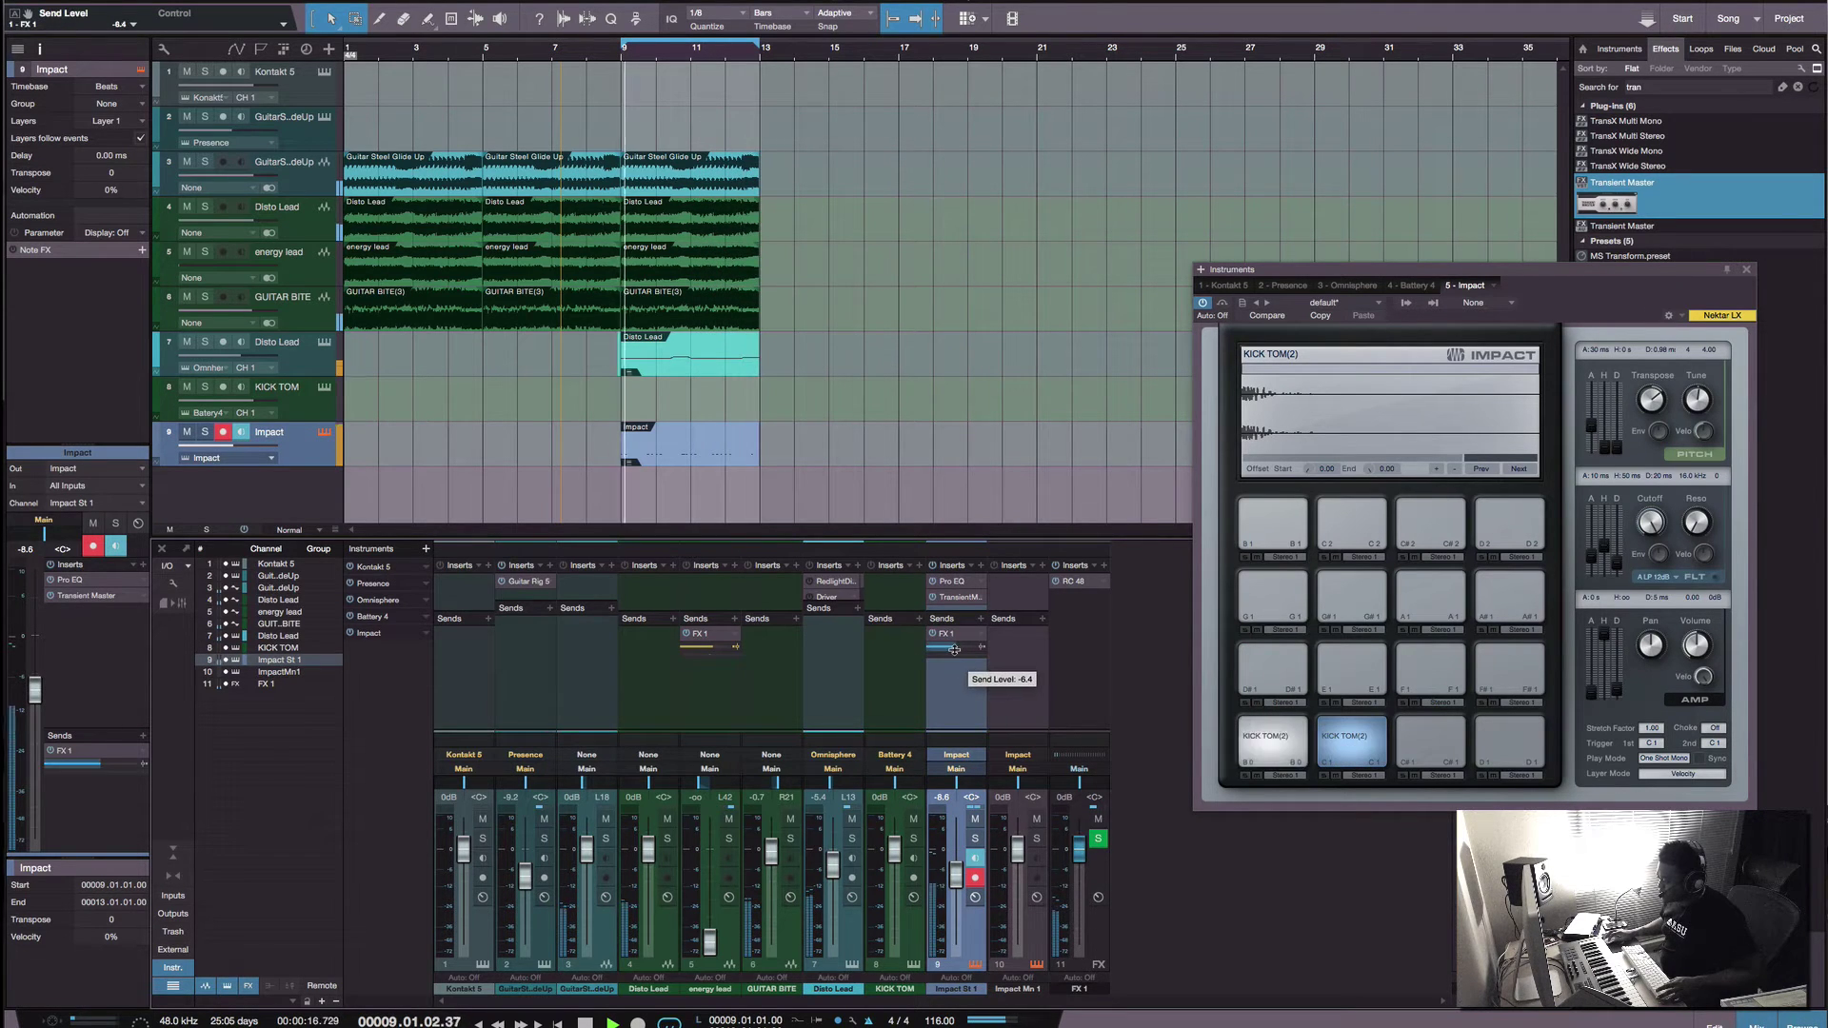
left_click_drag(955, 652, 962, 647)
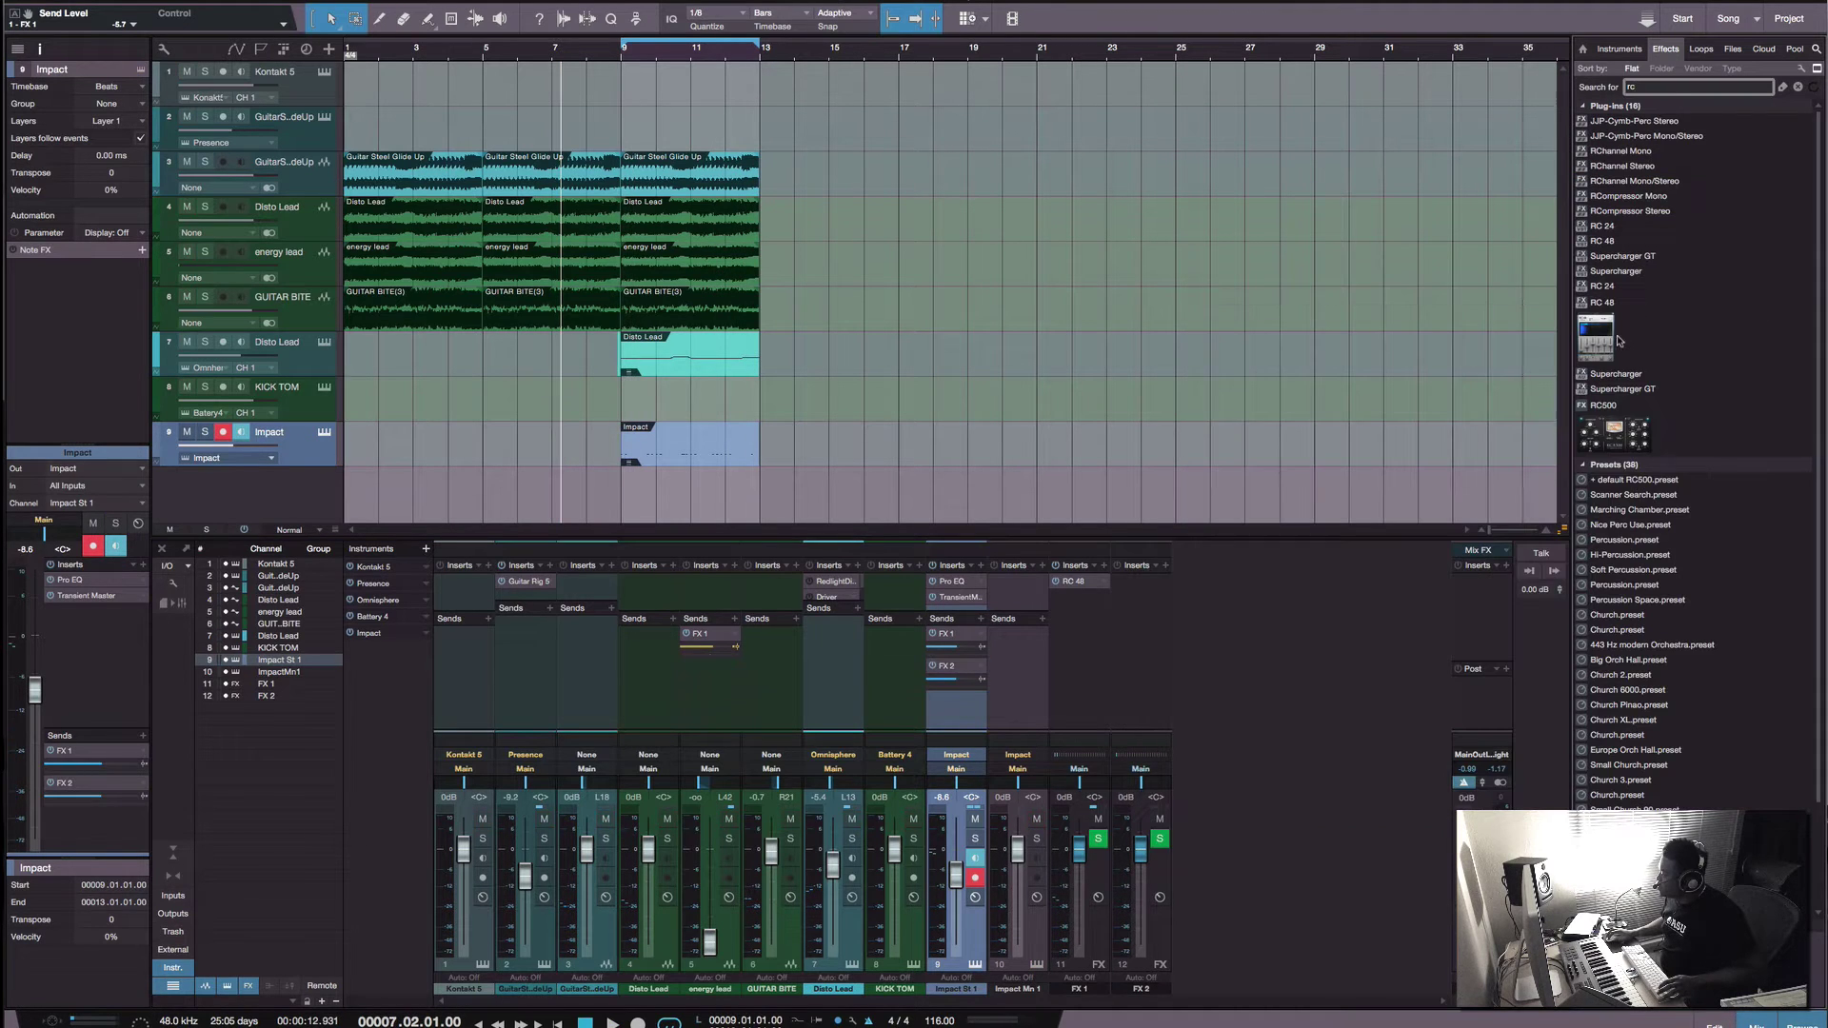
Step: Insert the RC 48 reverb on the FX 2 channel
left_click_drag(1618, 340, 1145, 756)
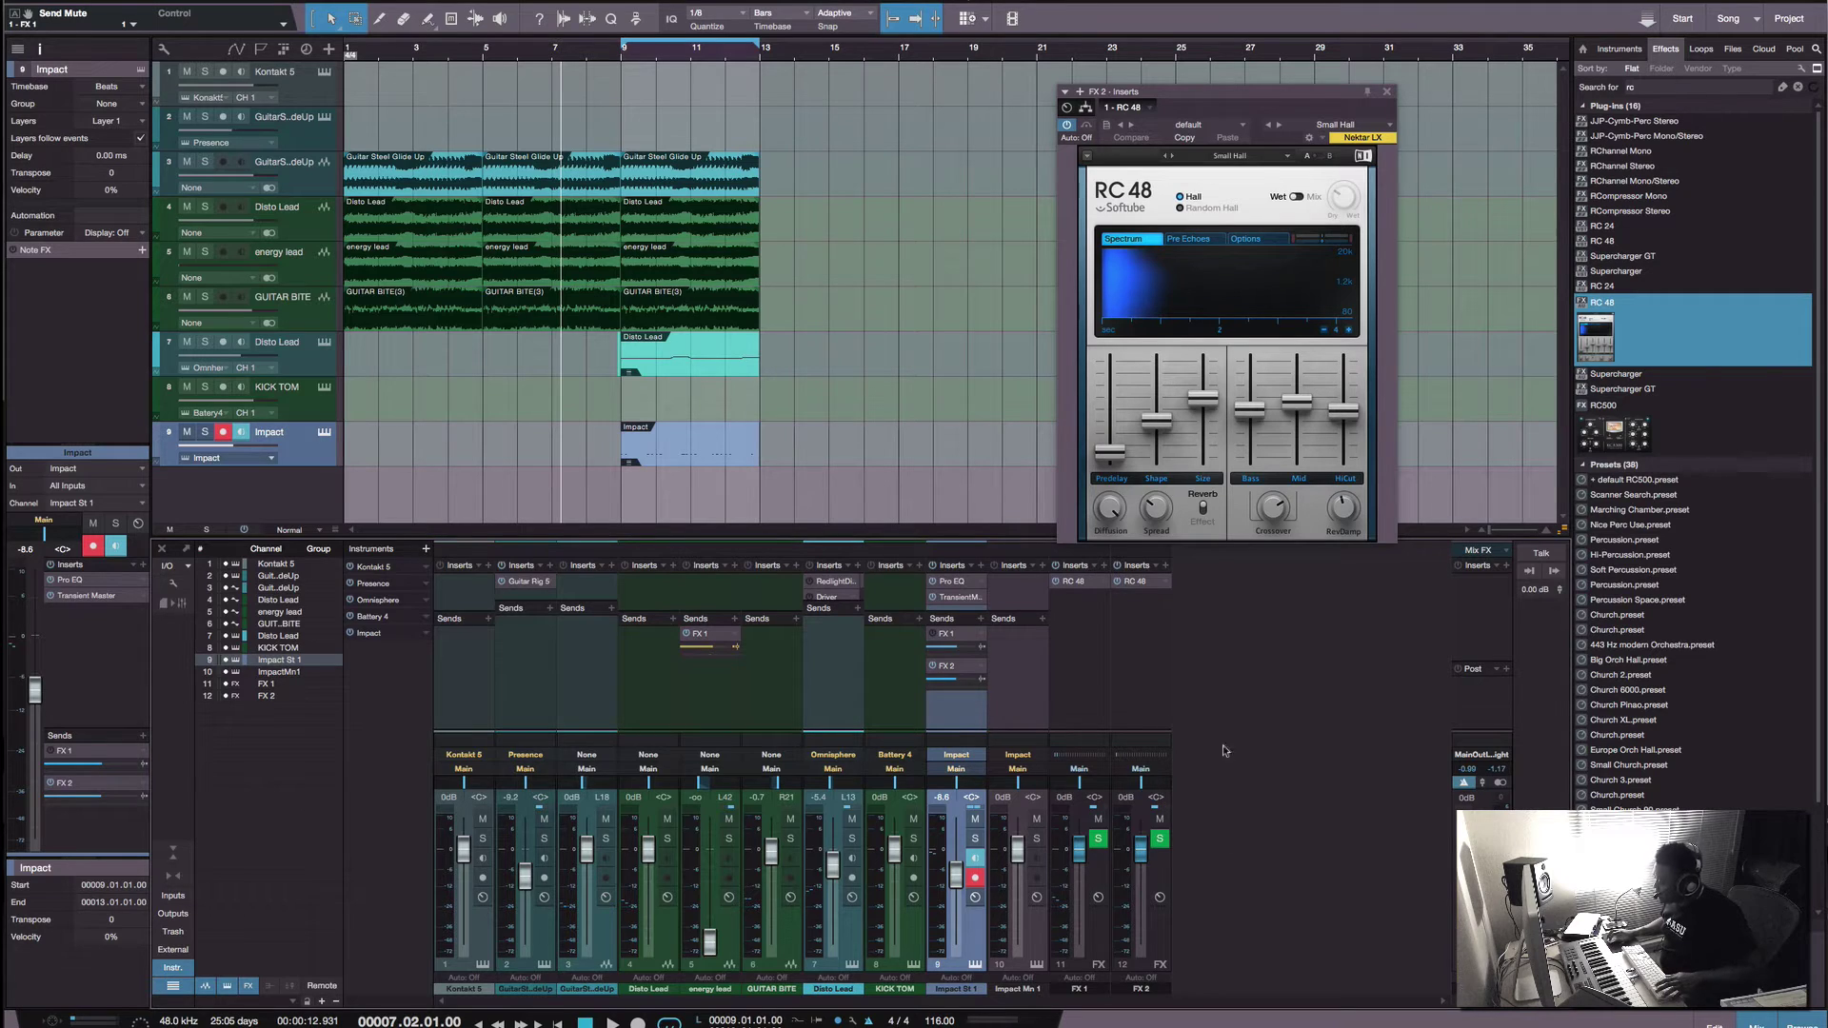
Step: Solo the Impact channel during playback and load the Echo Gate preset from the Medium category in FX 2's RC 48
key("space")
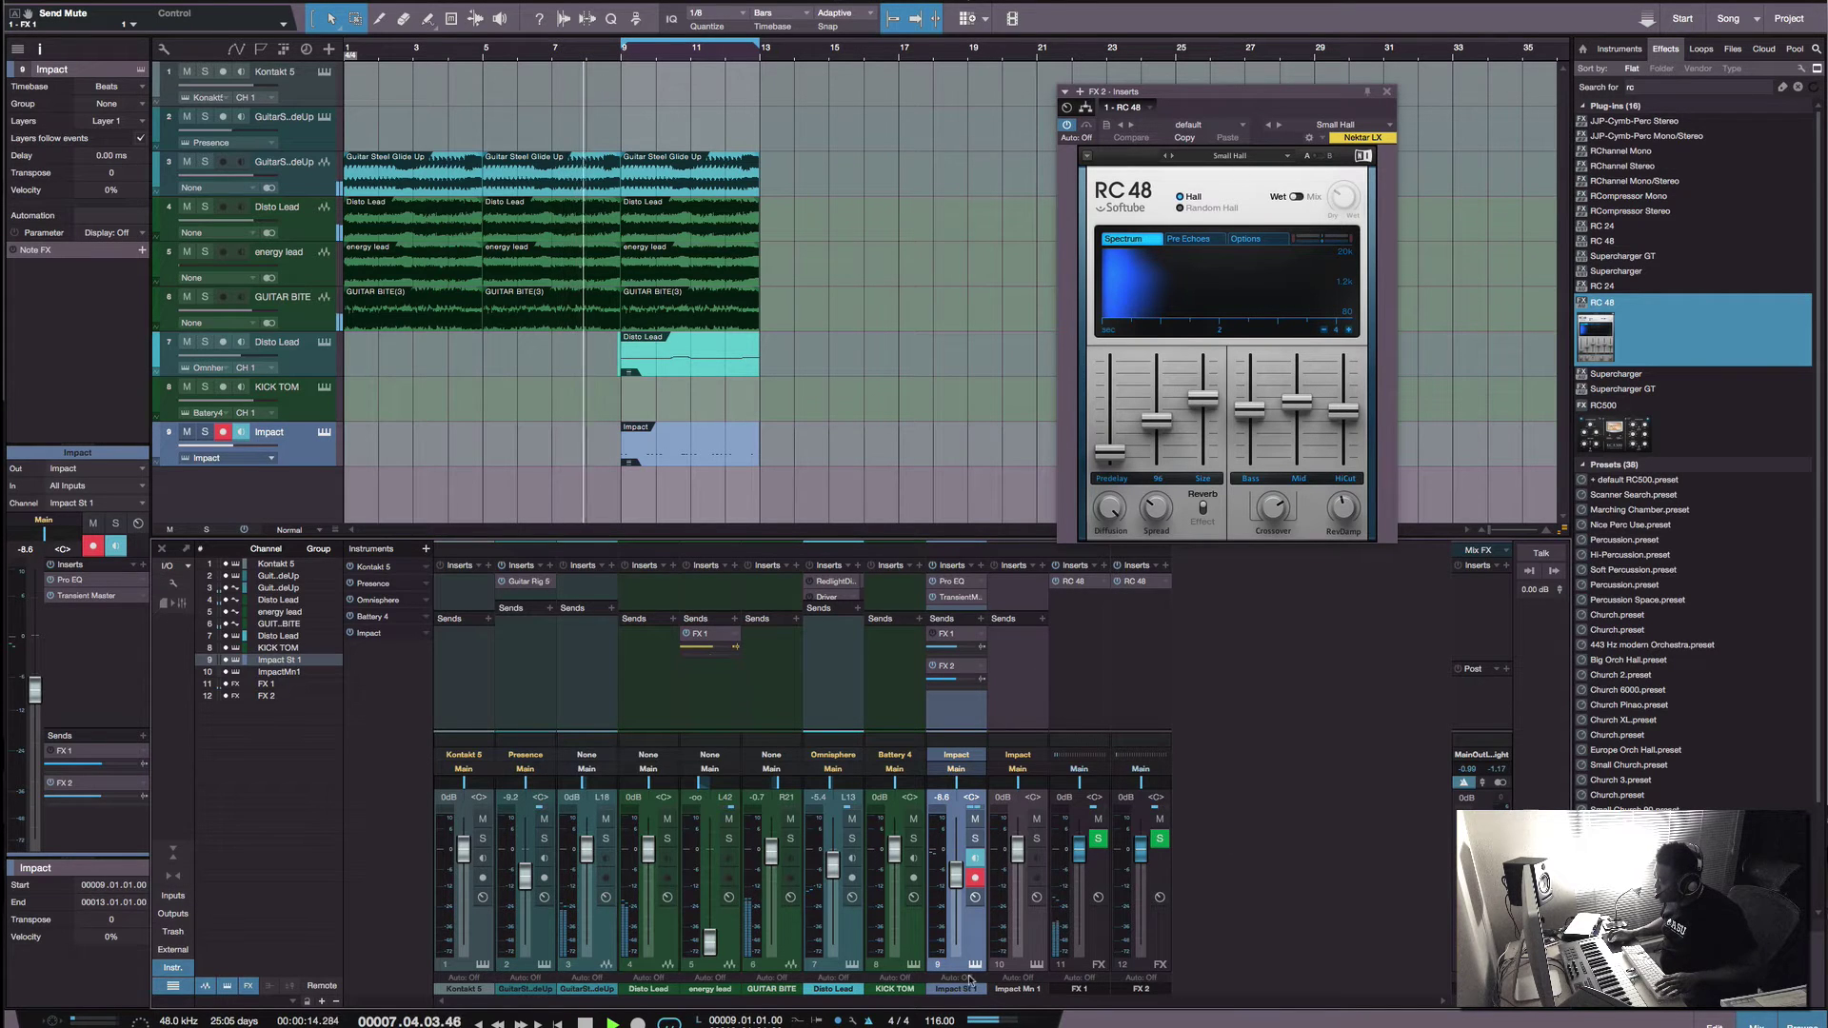
left_click(973, 839)
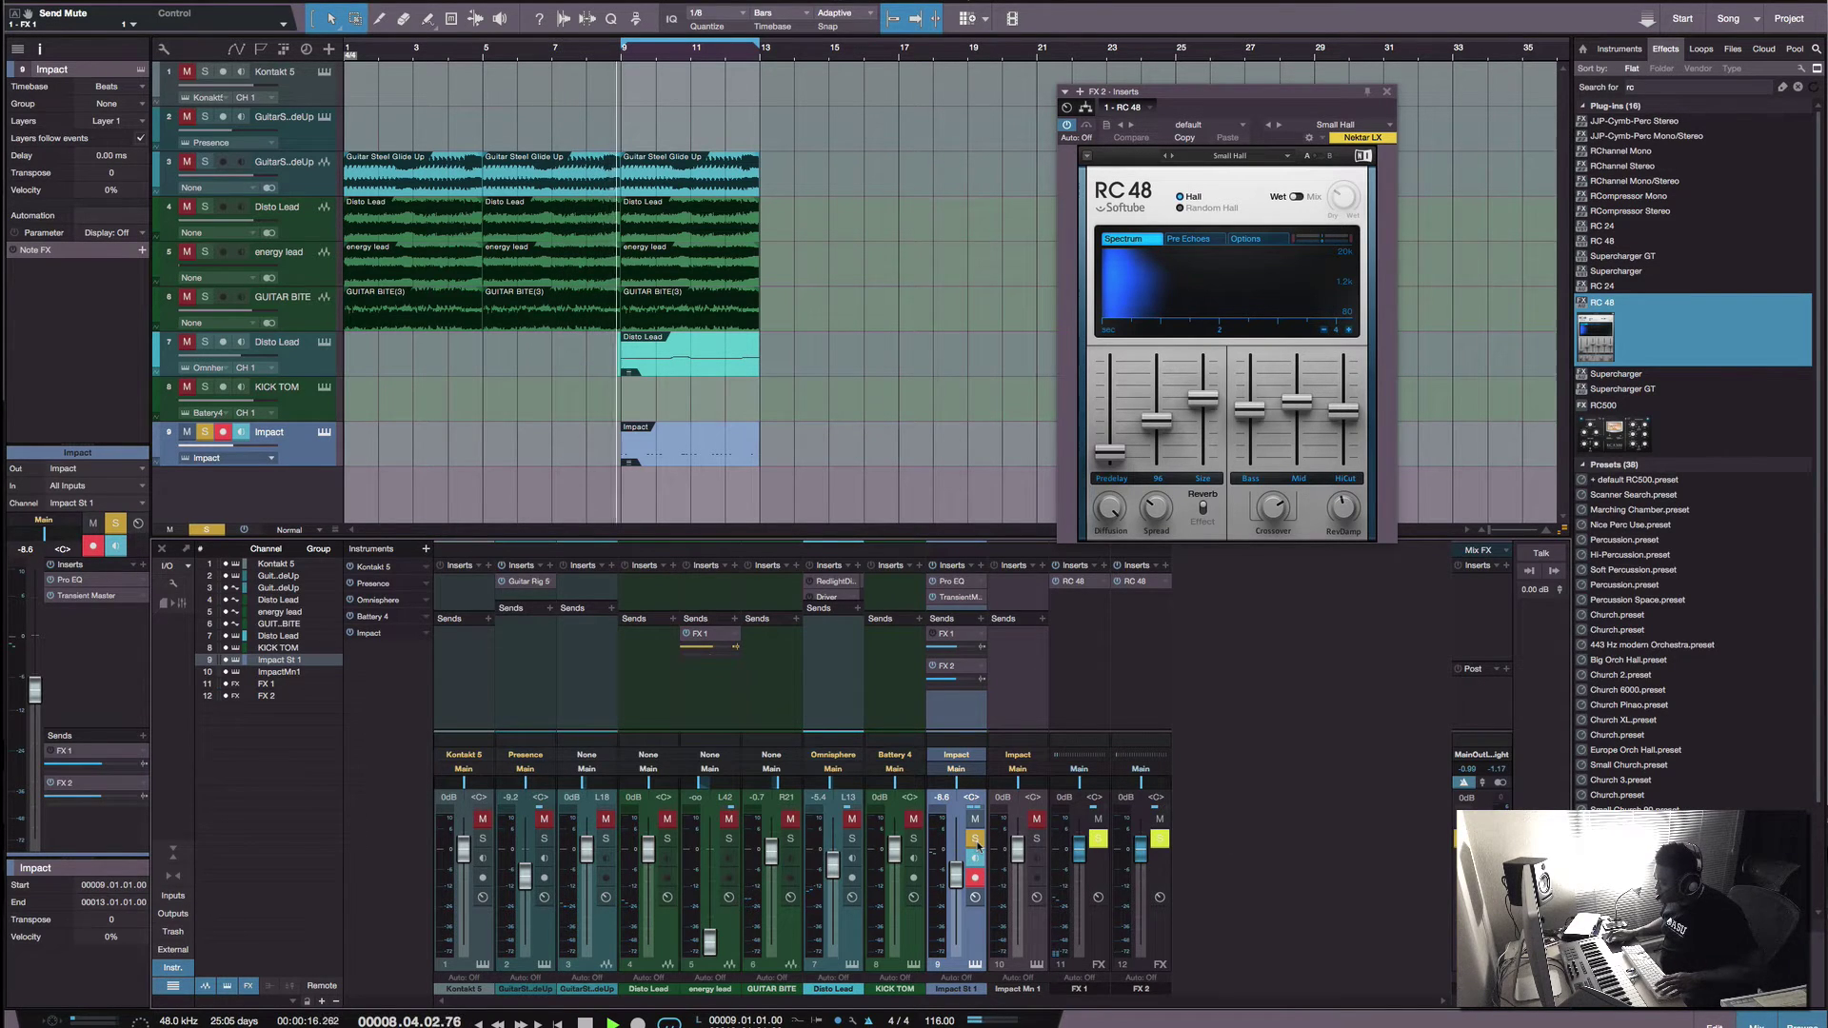
left_click(1287, 159)
mouse_move(1228, 239)
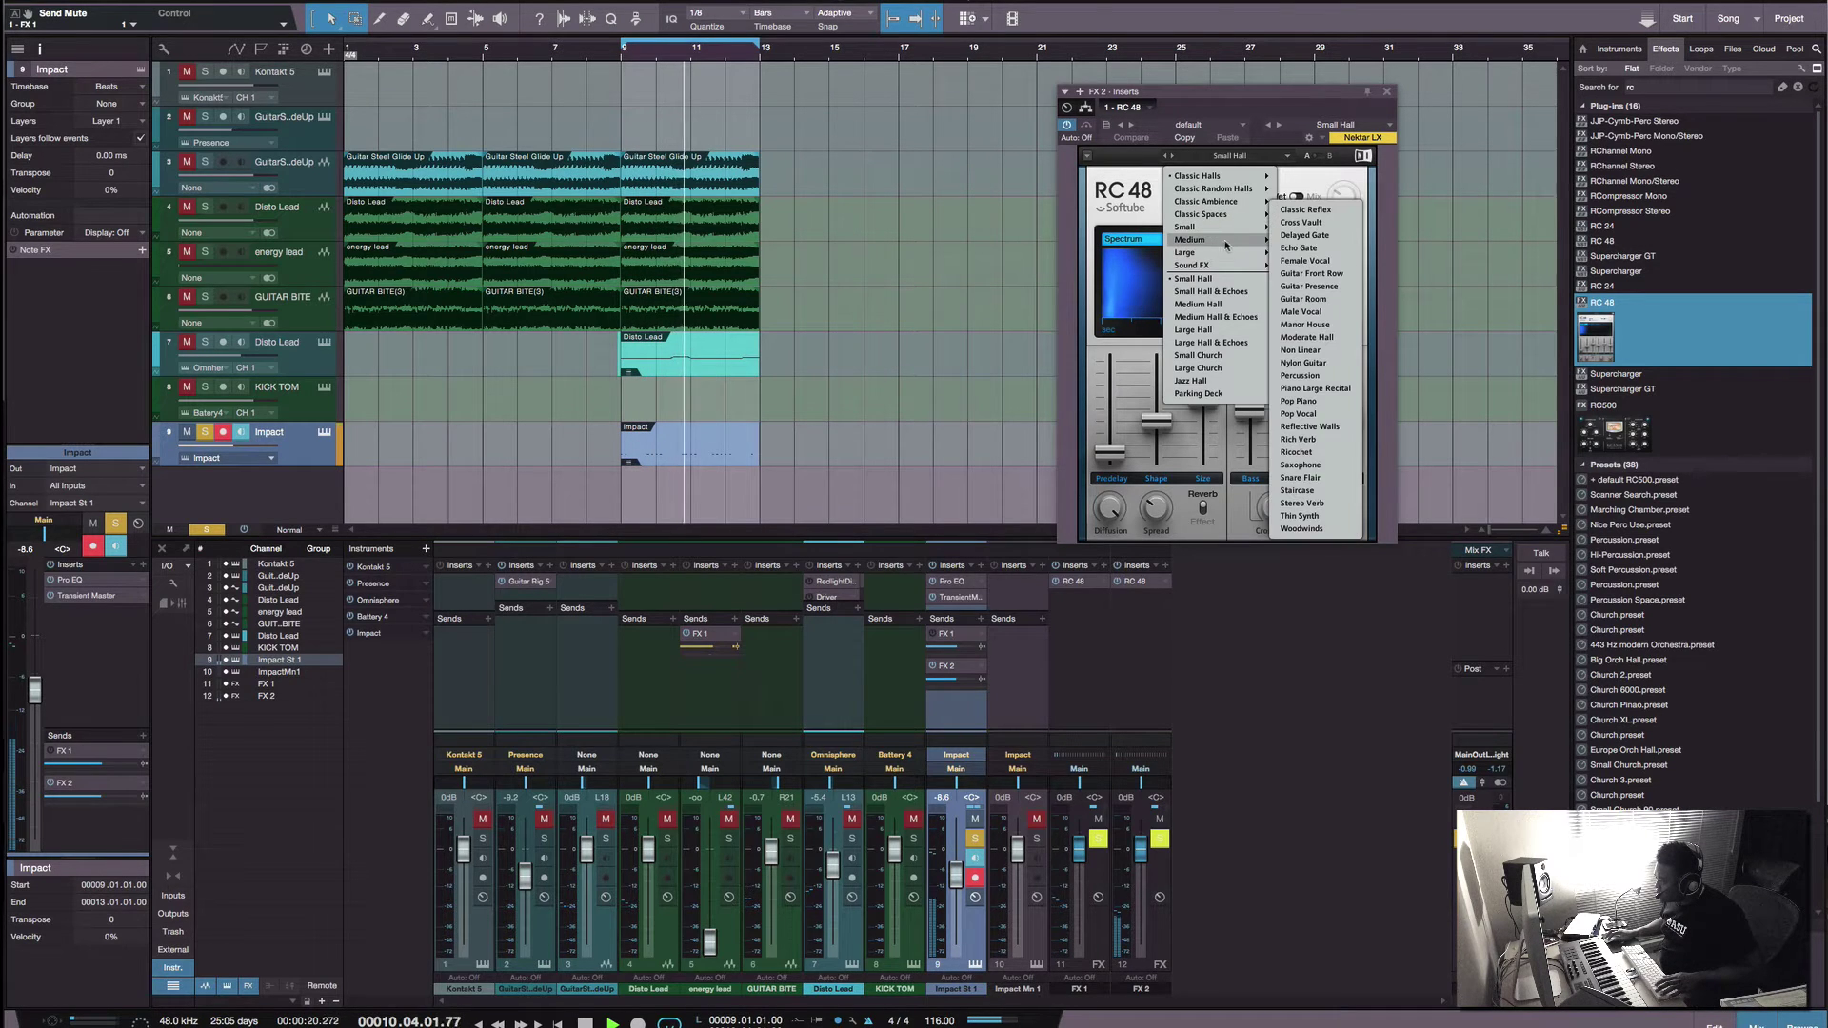
left_click(1297, 247)
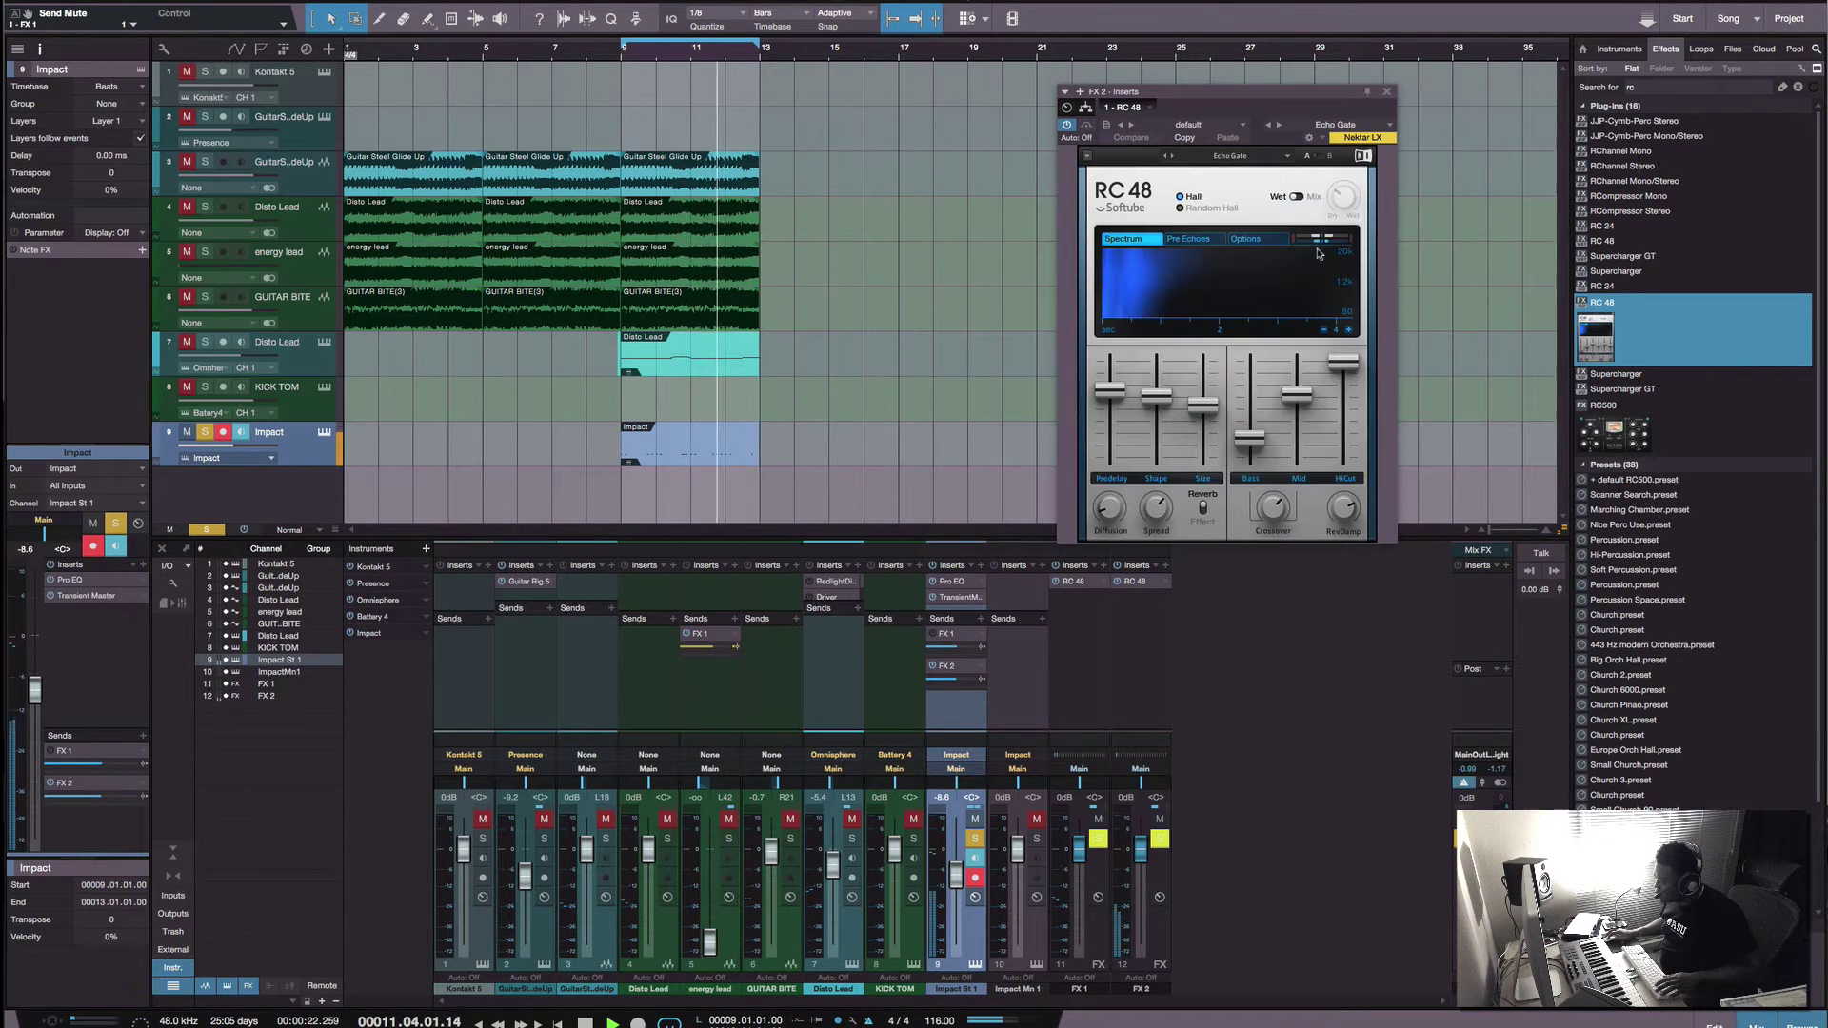
left_click(1287, 157)
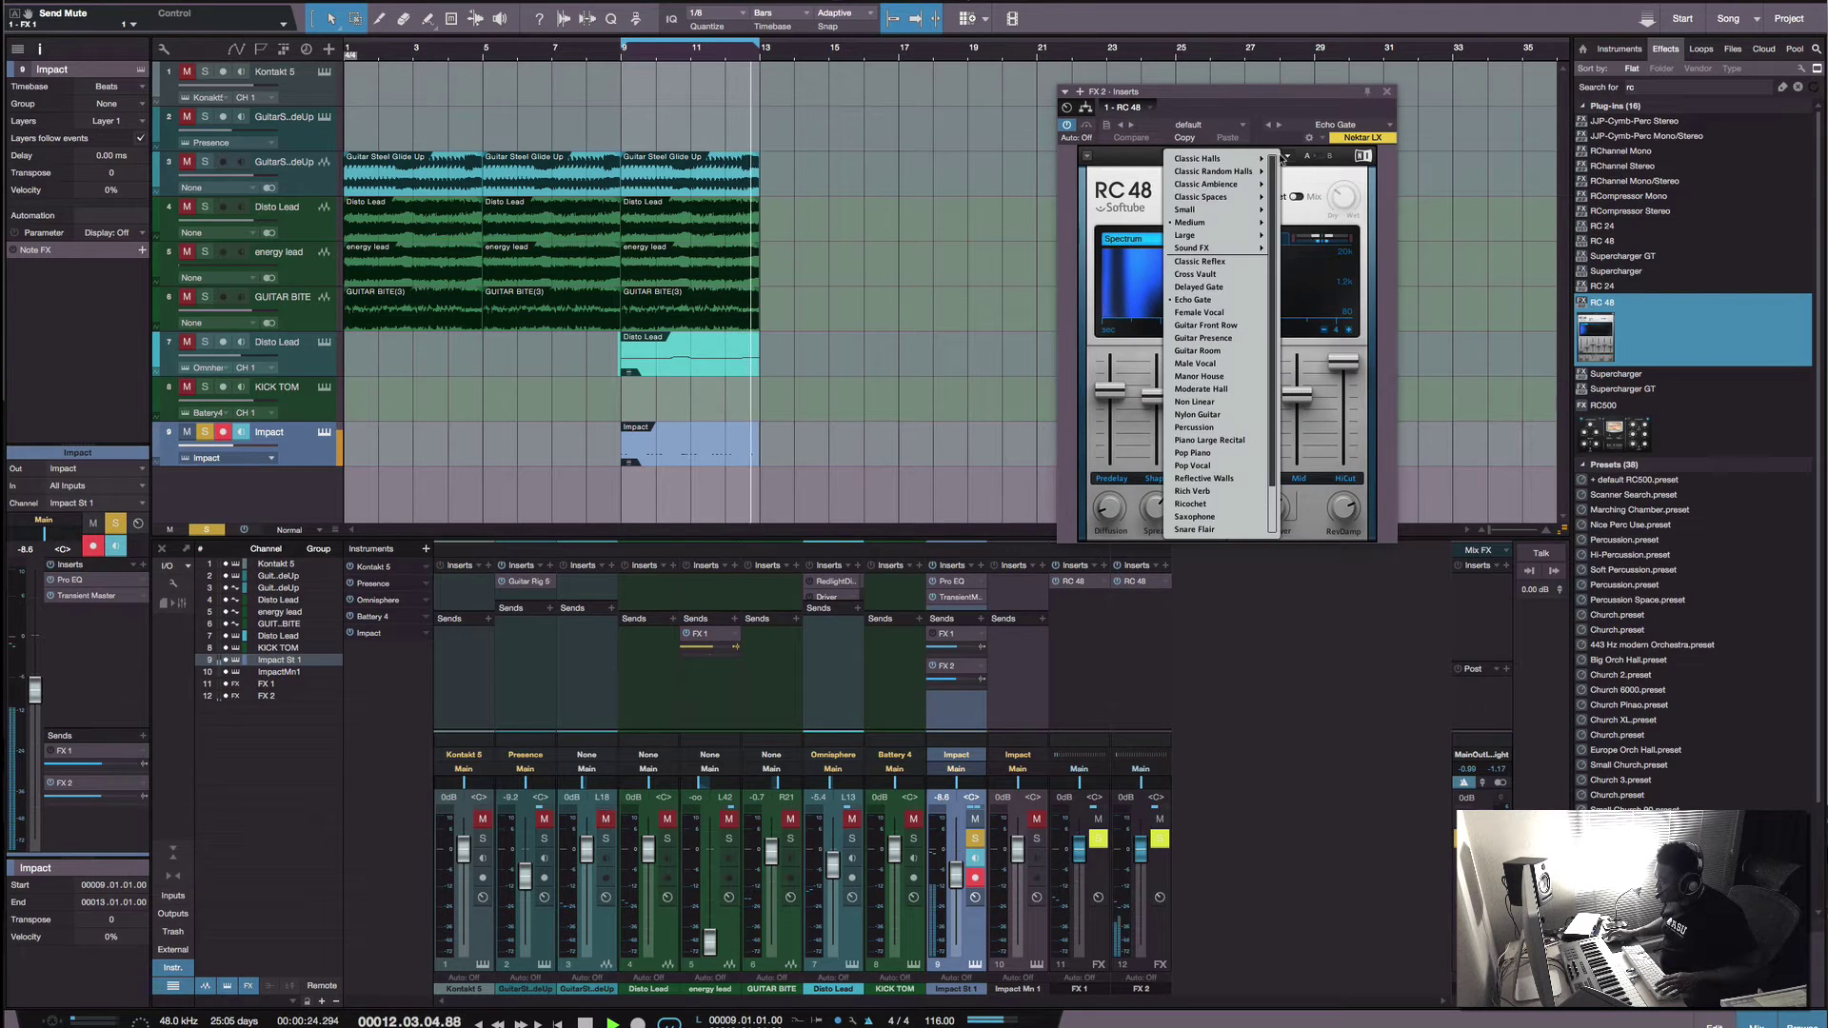
key("Escape")
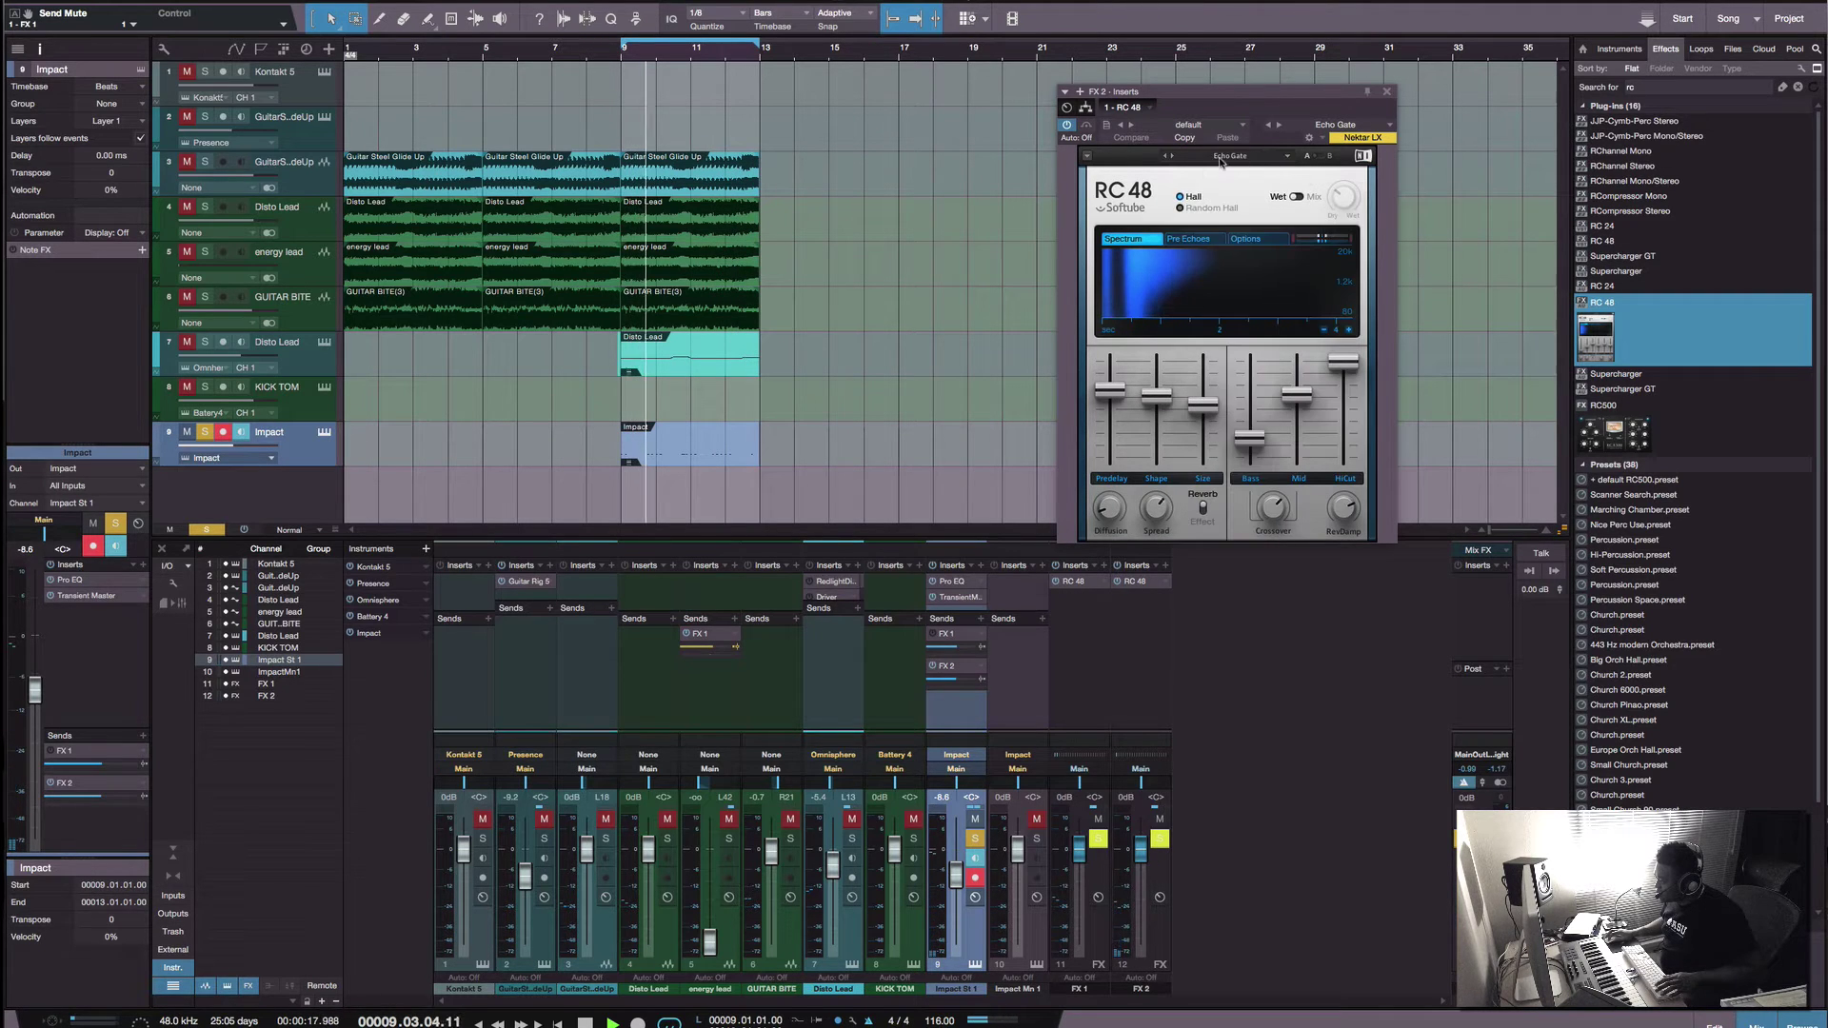
Step: Audition the Female Vocal, Guitar Front Row, Guitar Presence and Guitar Room presets in FX 2's RC 48 reverb
left_click(1175, 156)
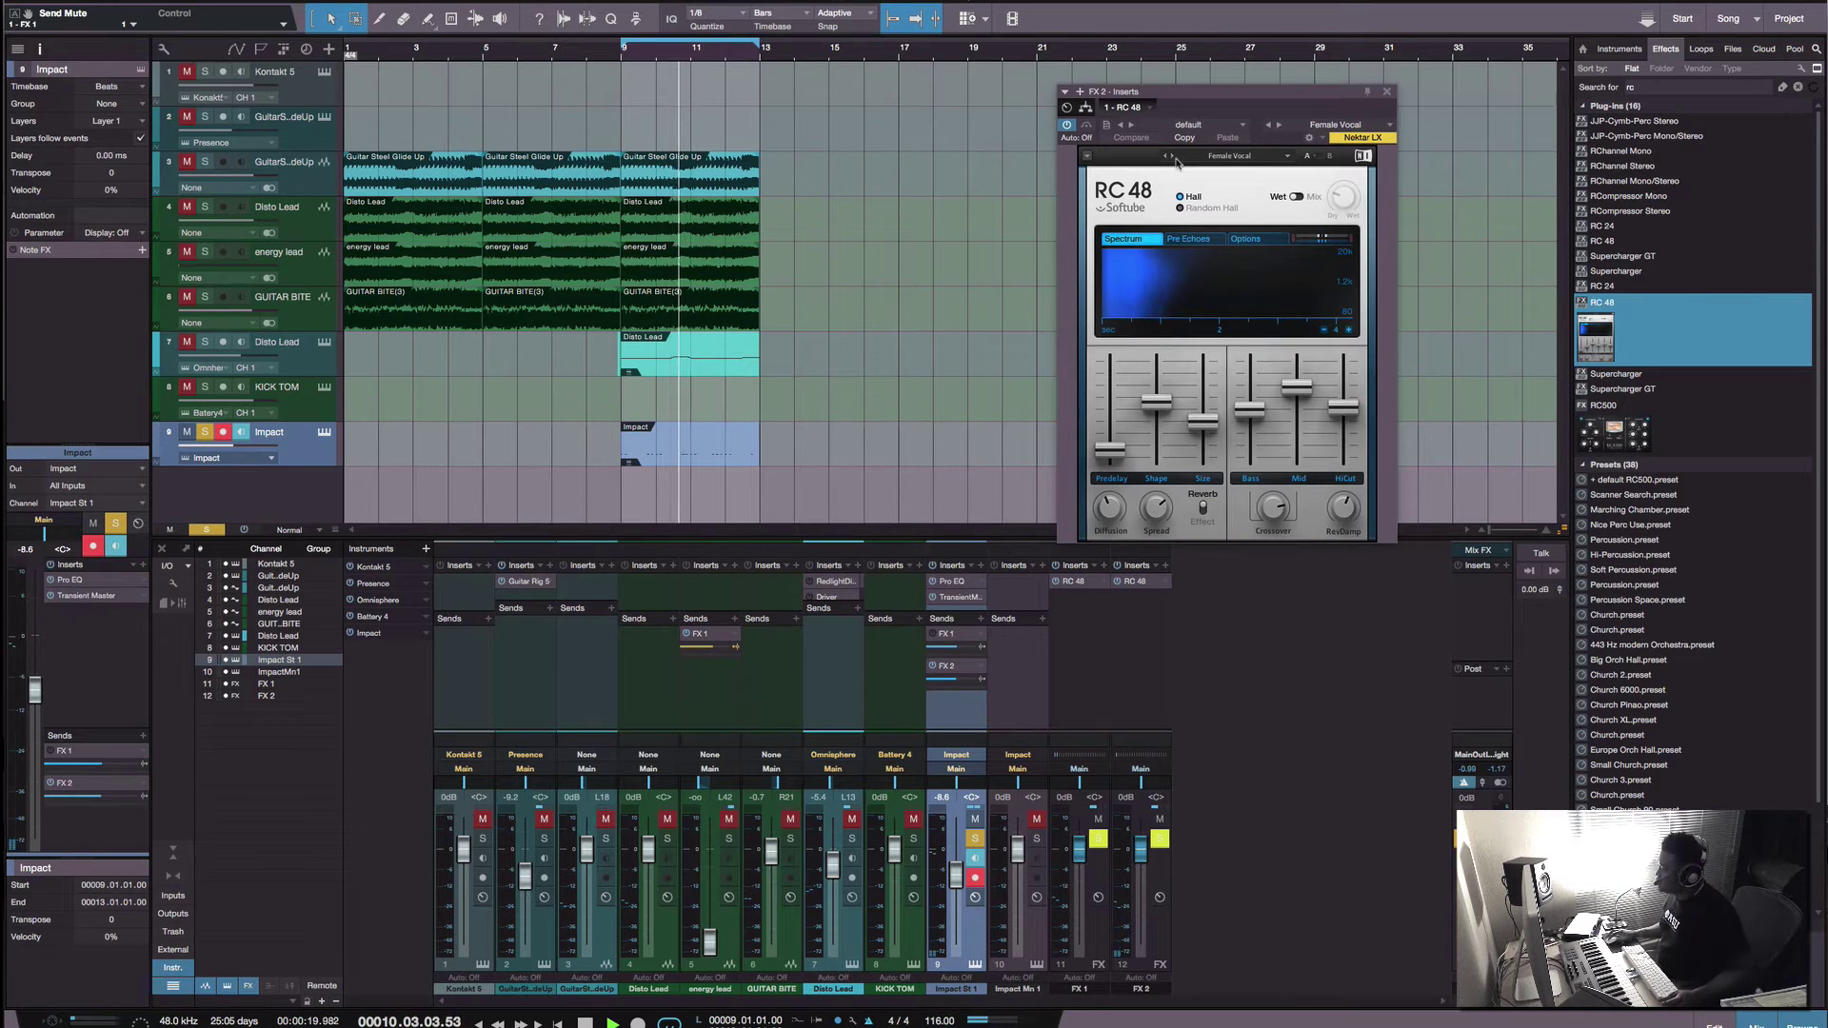
left_click(1171, 156)
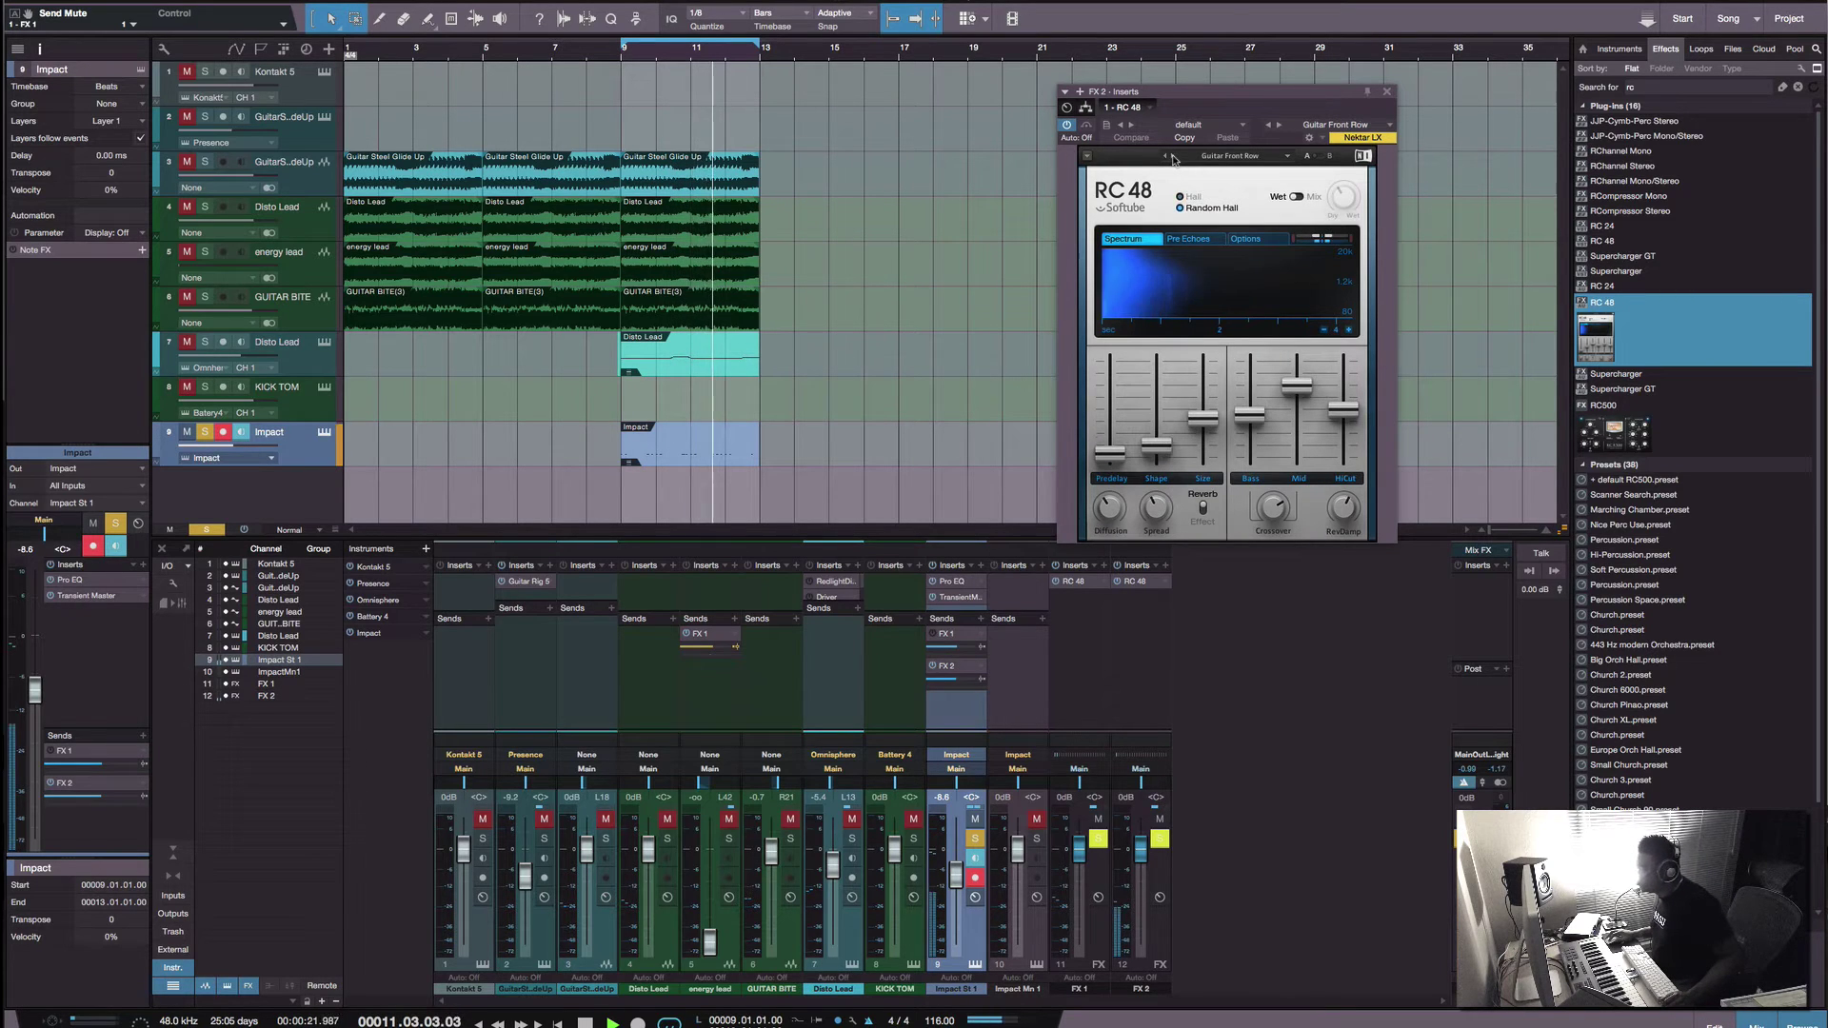
left_click(1173, 157)
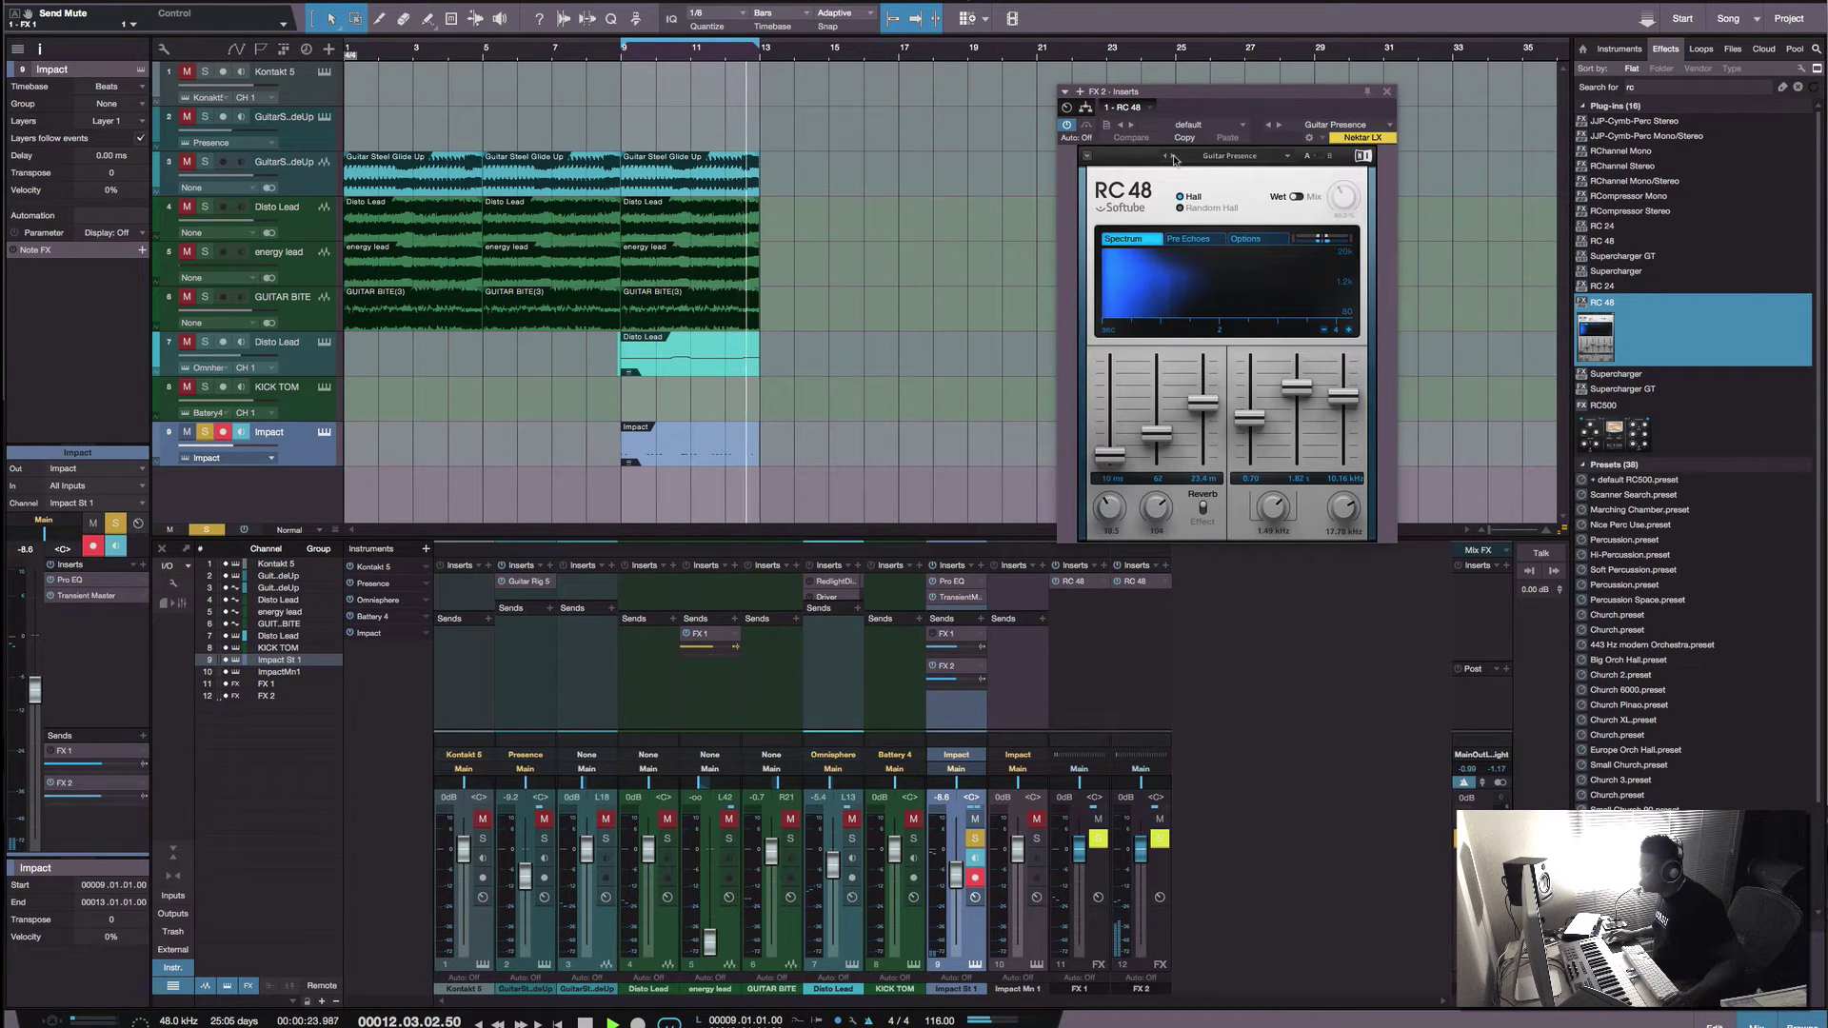
left_click(1171, 156)
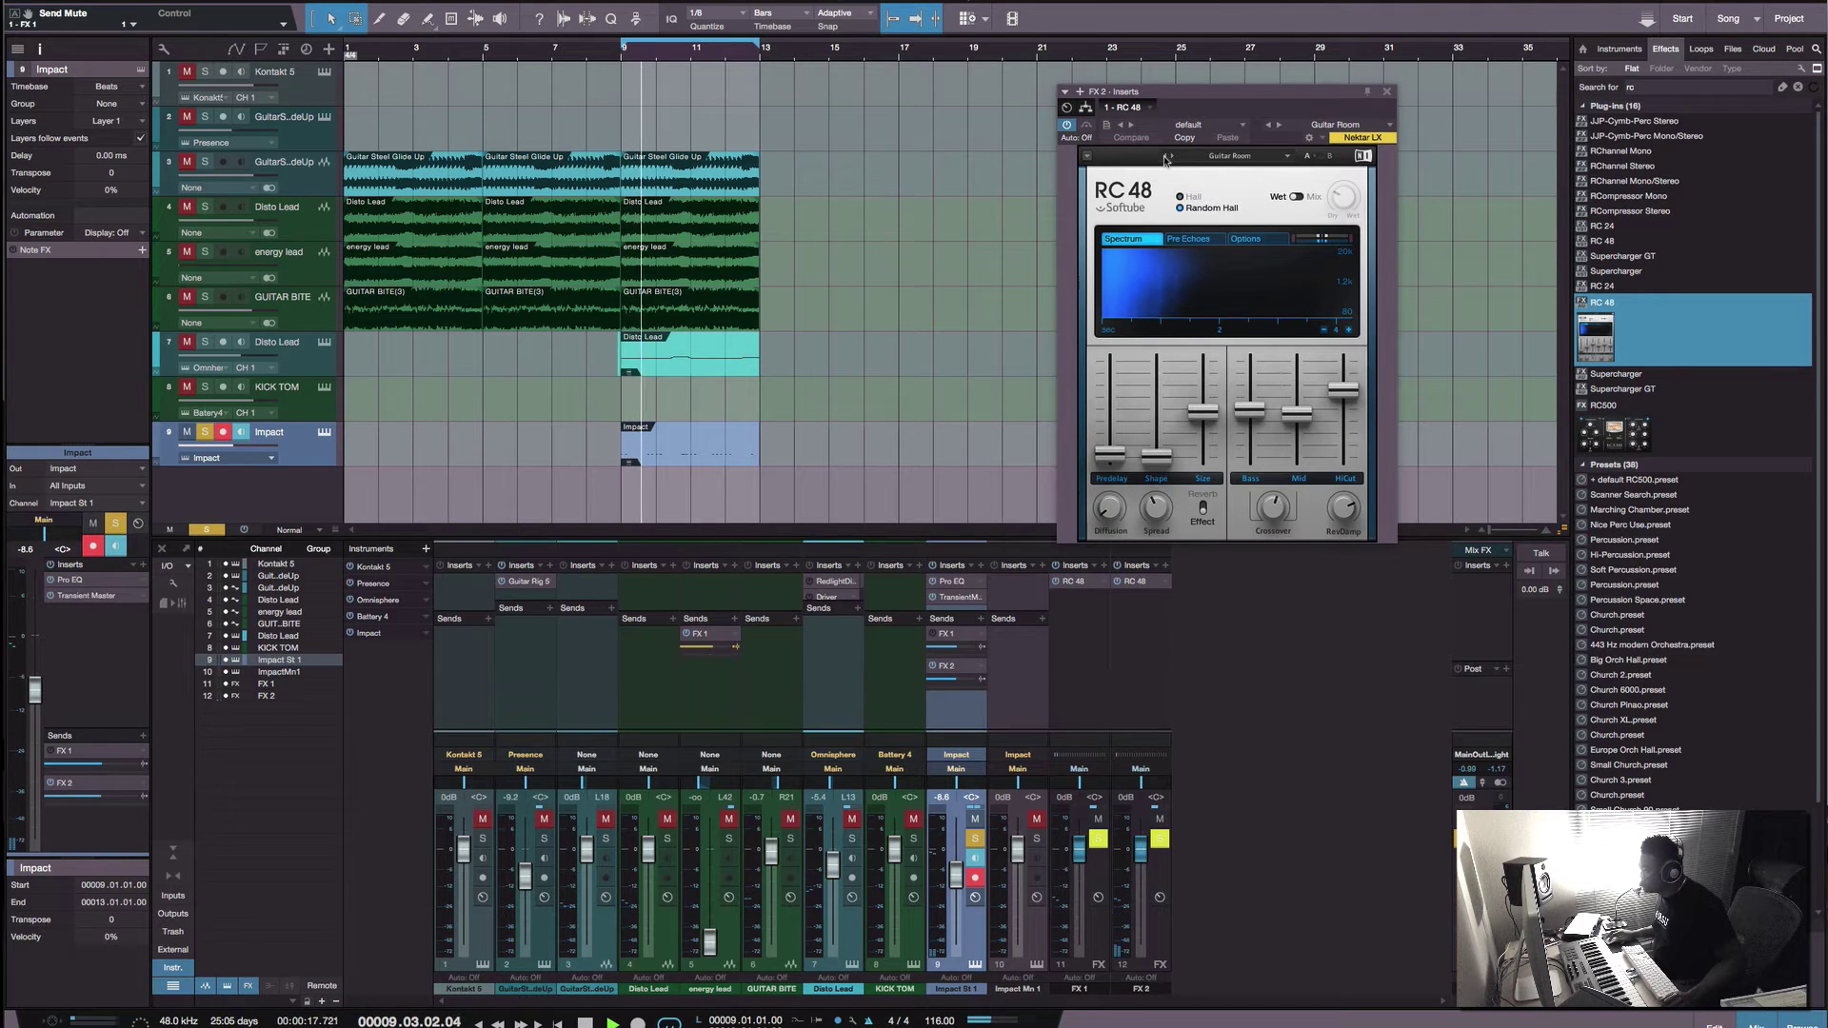
left_click(1164, 156)
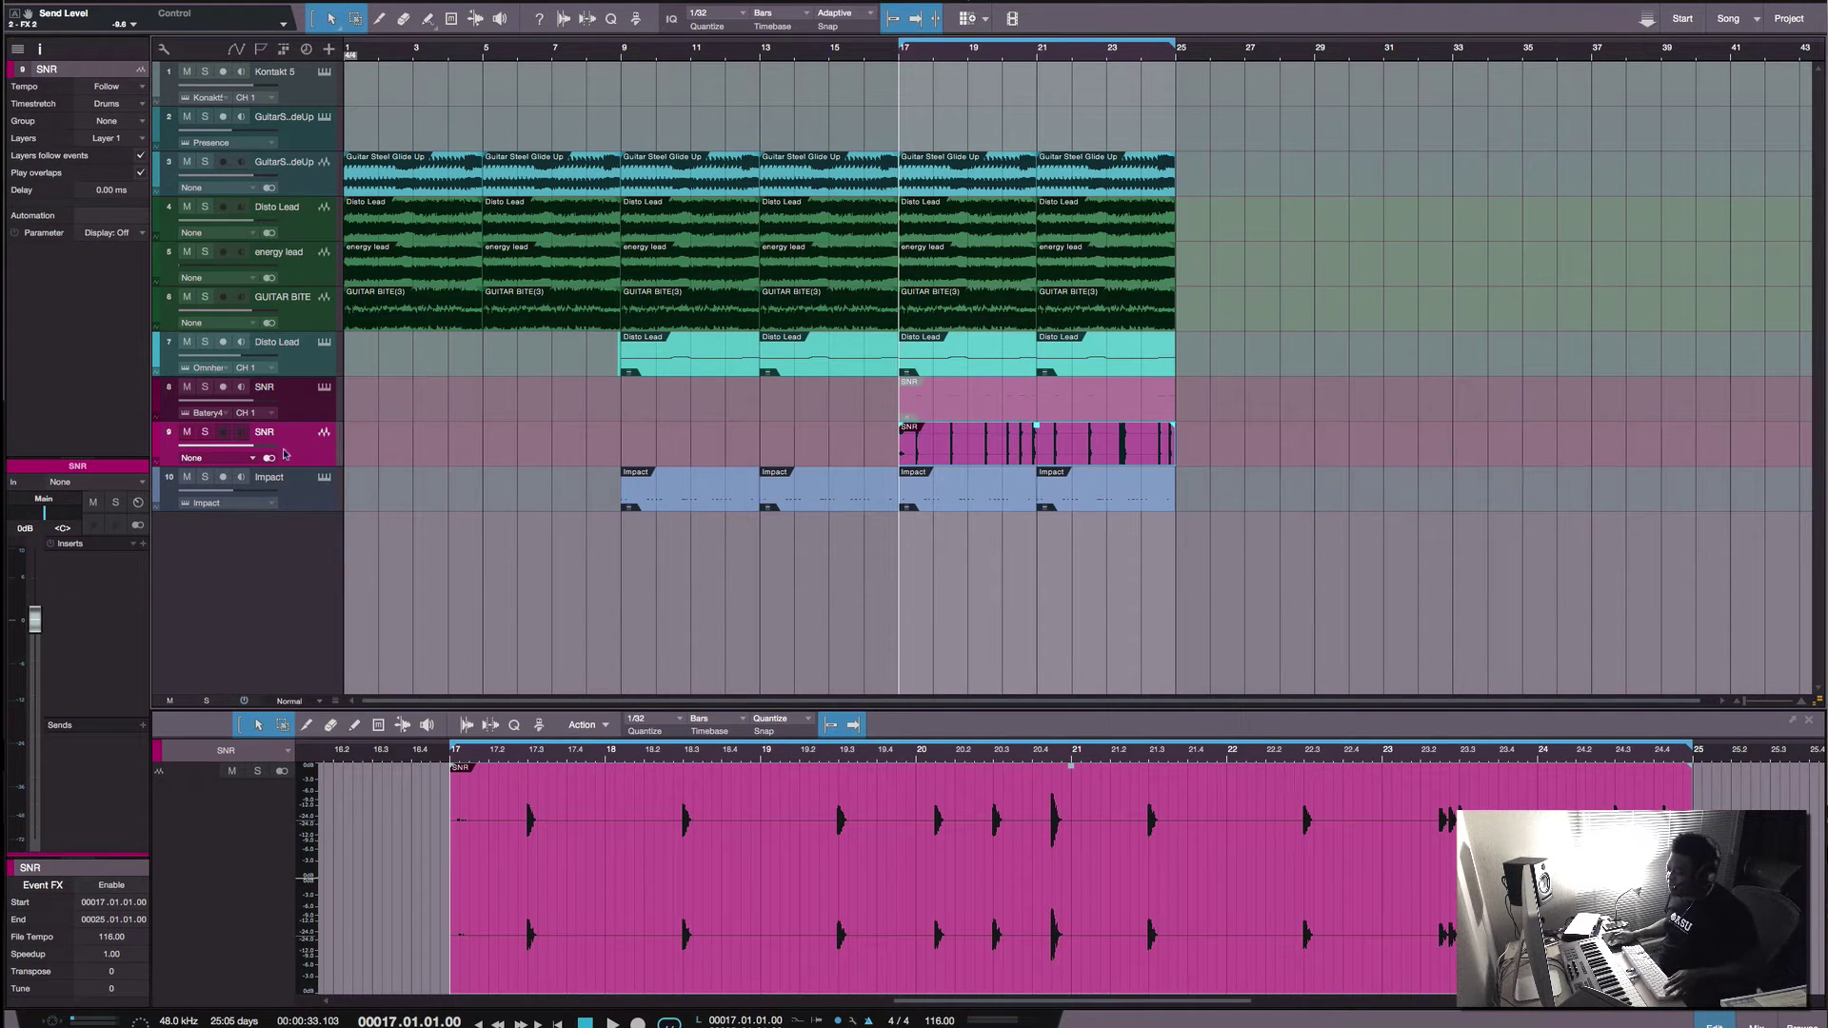
Step: Move the SNR audio track below the Impact track and copy Impact's FX 2 send to the SNR audio channel
left_click_drag(292, 471, 286, 428)
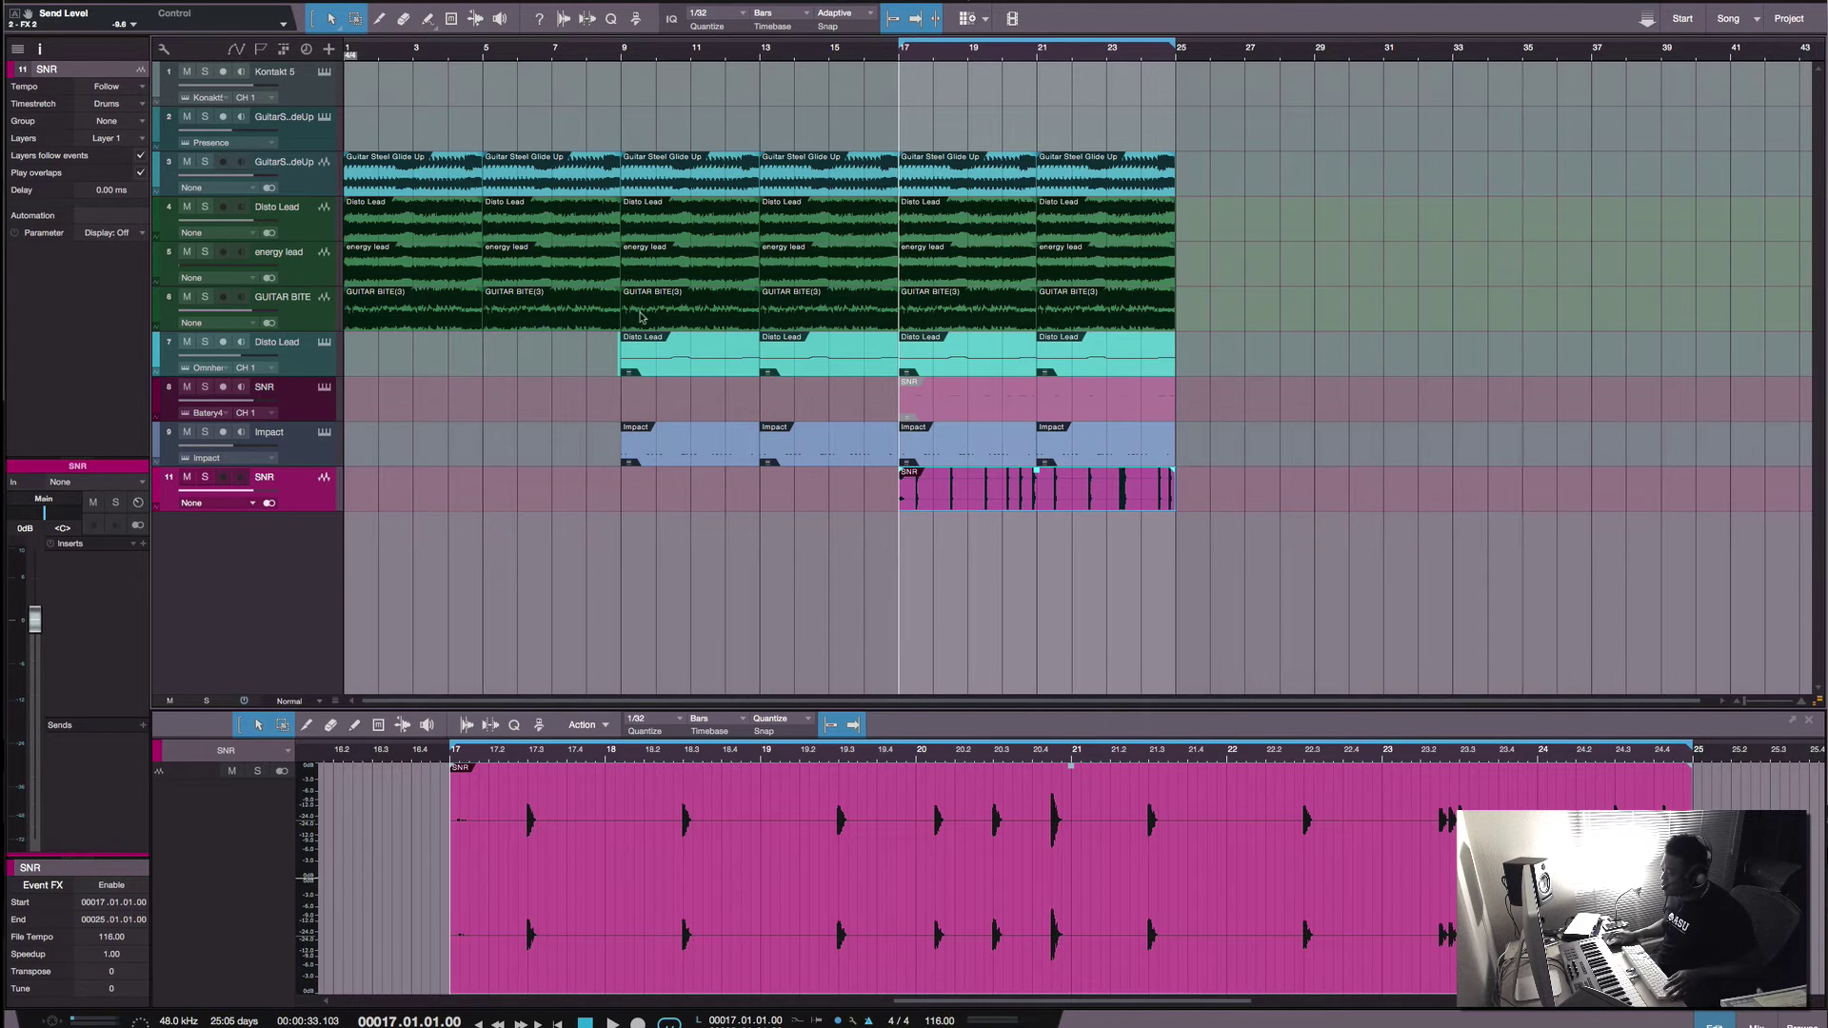
left_click(825, 550)
left_click(325, 412)
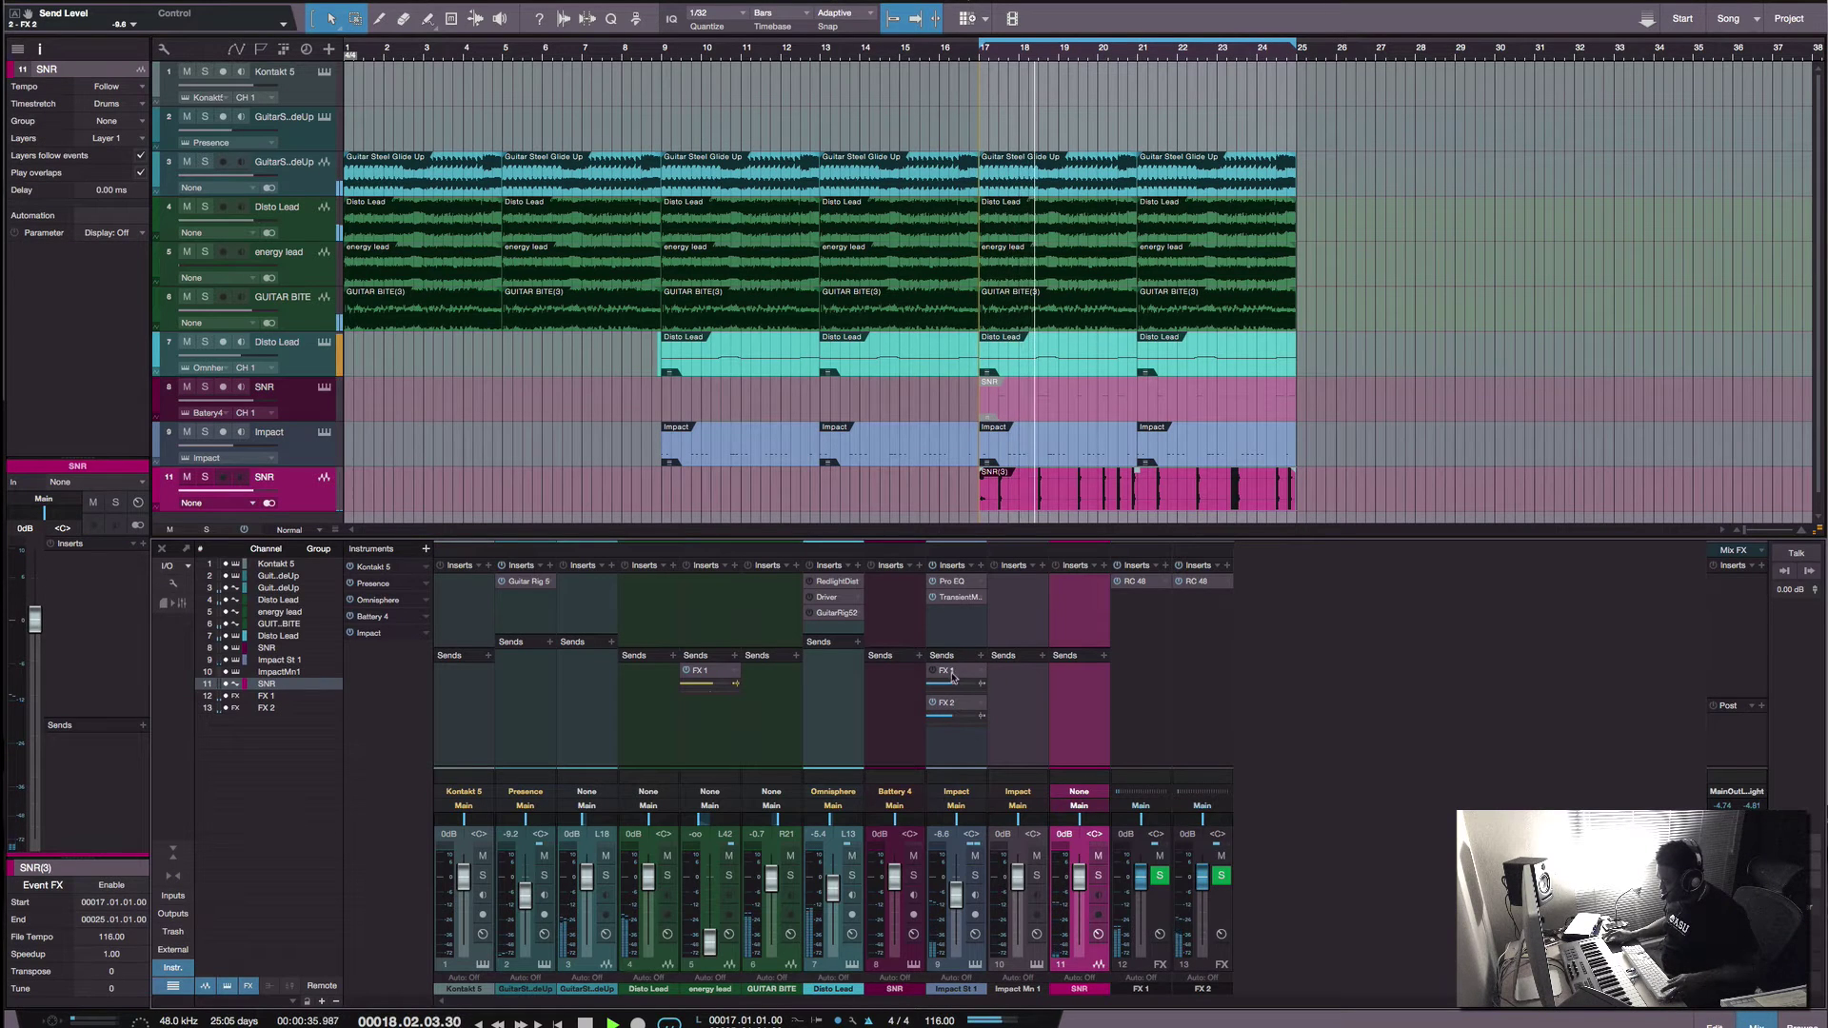
left_click_drag(952, 703, 1064, 686)
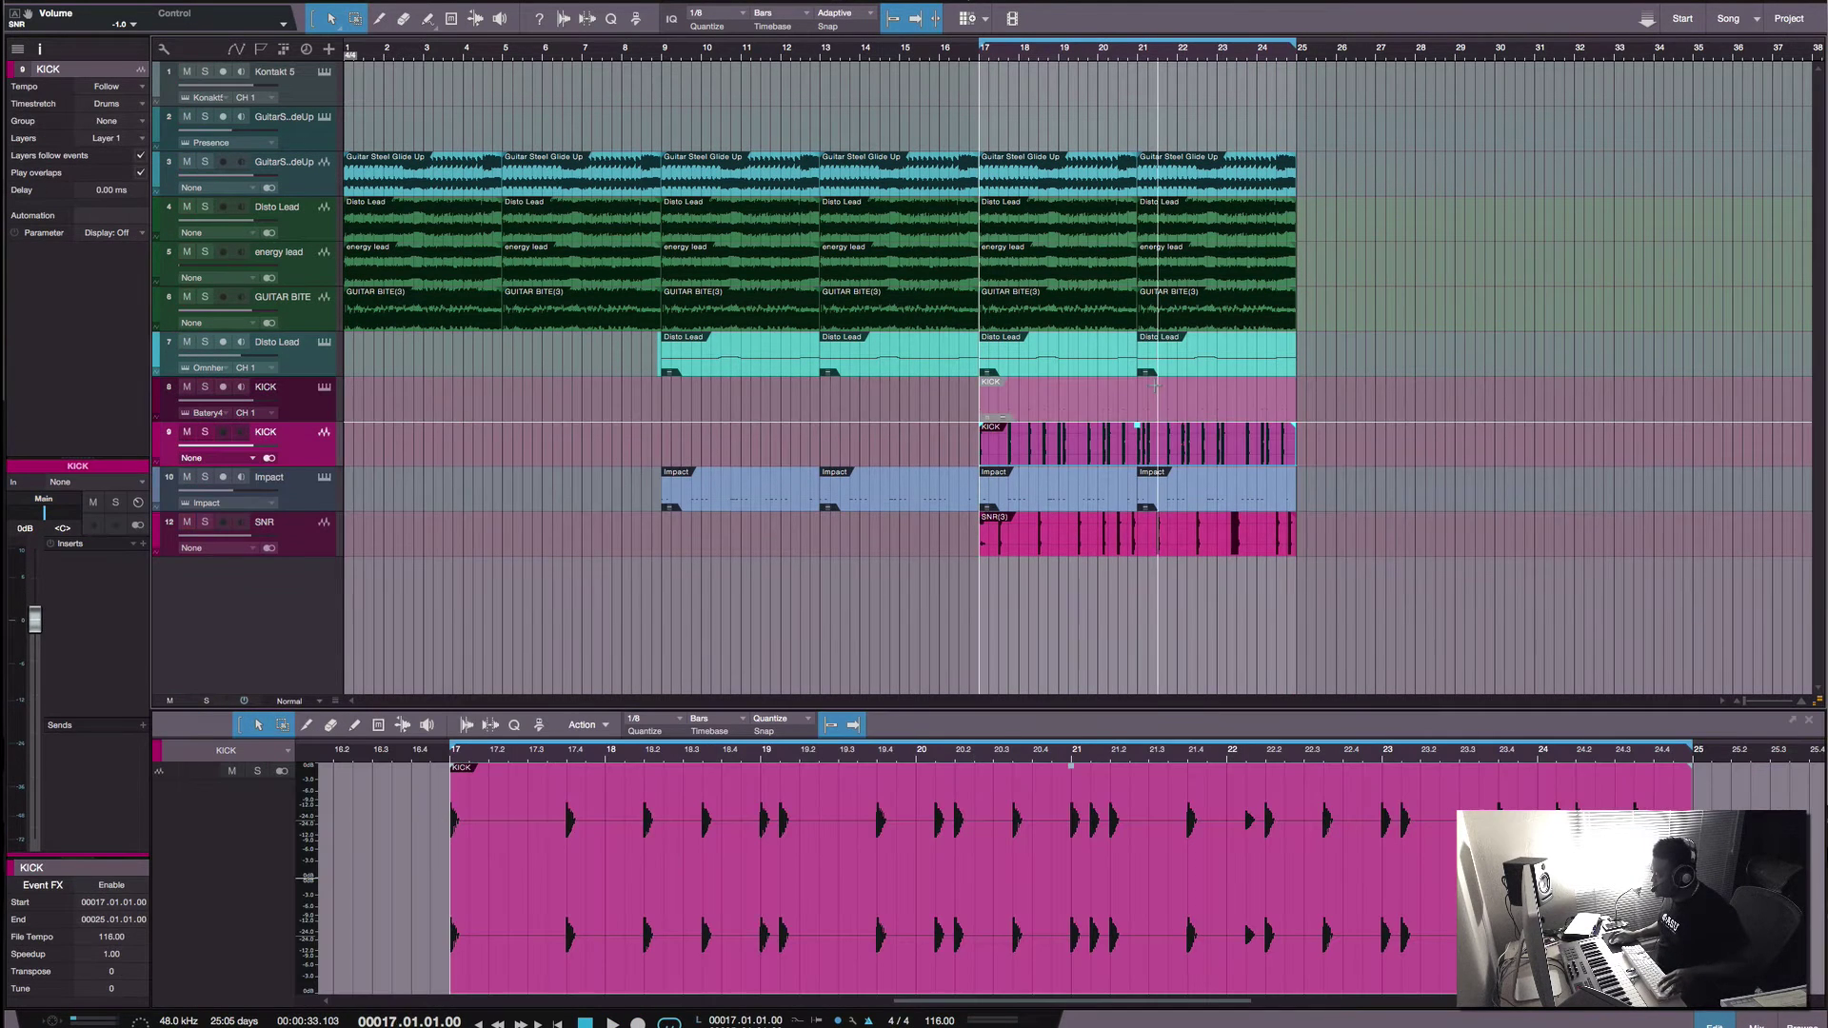
Step: Insert a Compressor on the ORG BASS audio channel and play the soloed bass and kick
key("space")
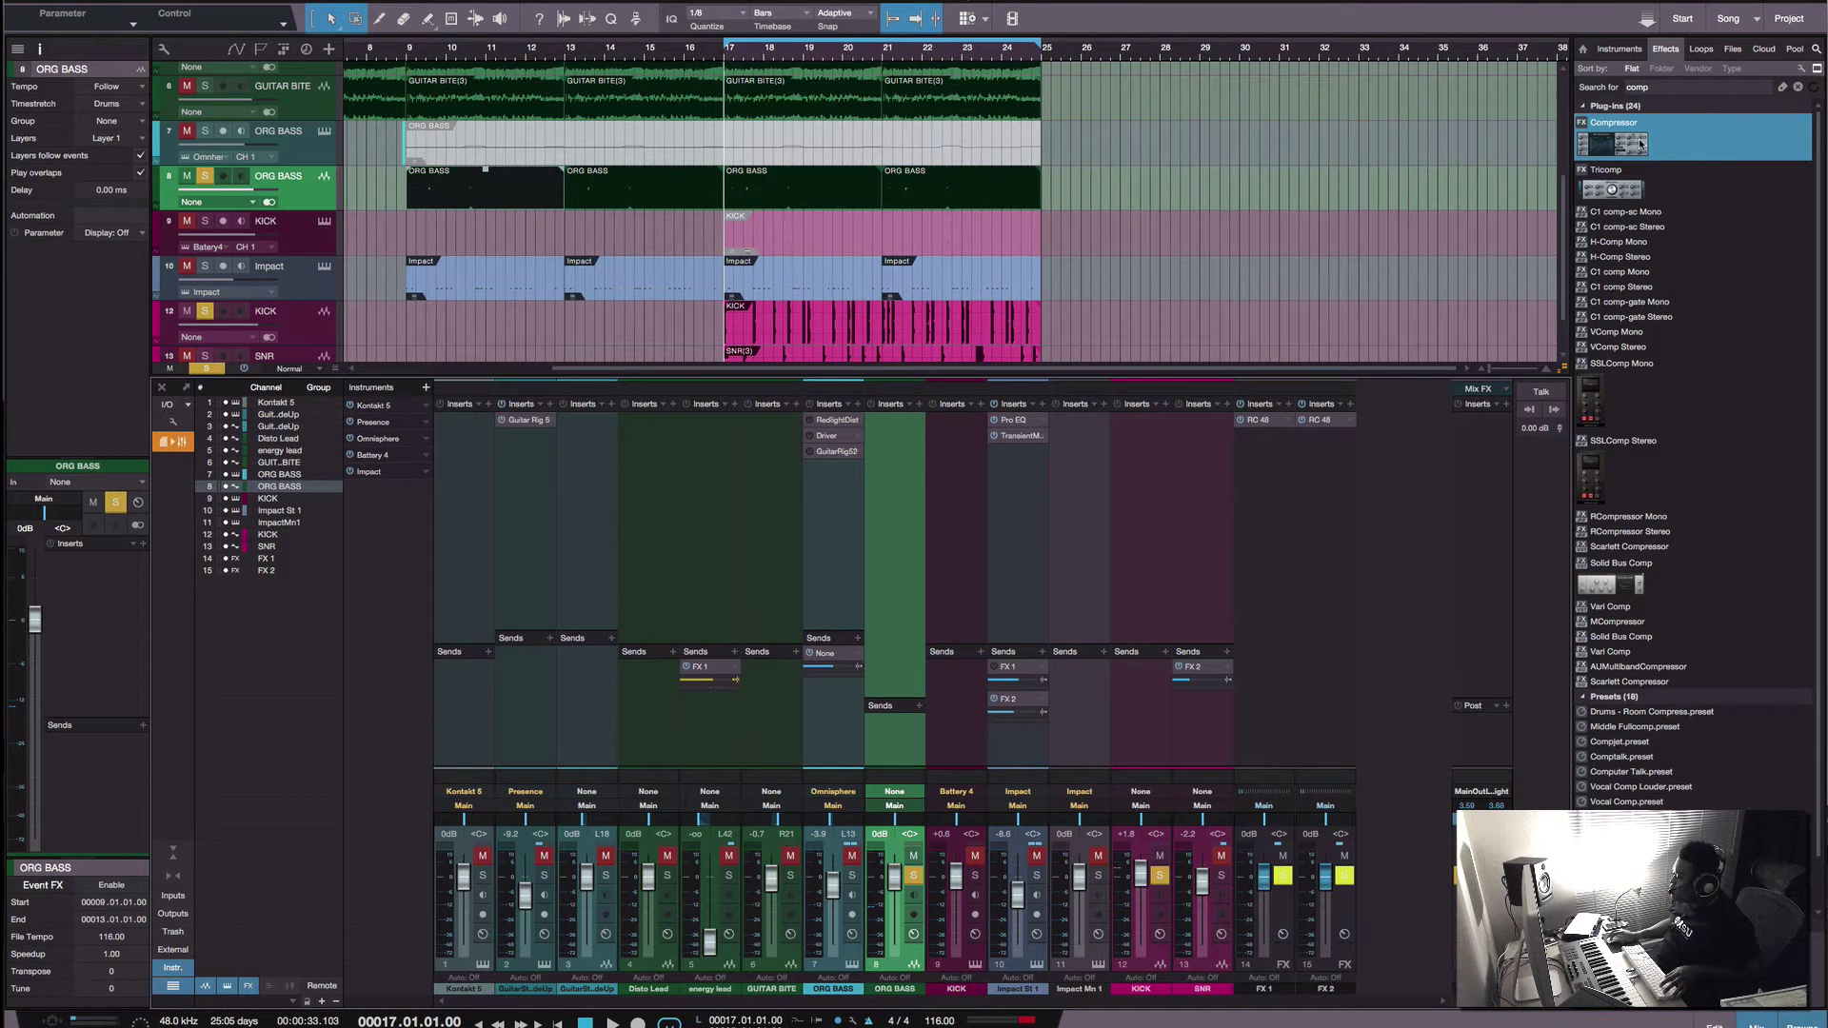
left_click_drag(1639, 143, 909, 443)
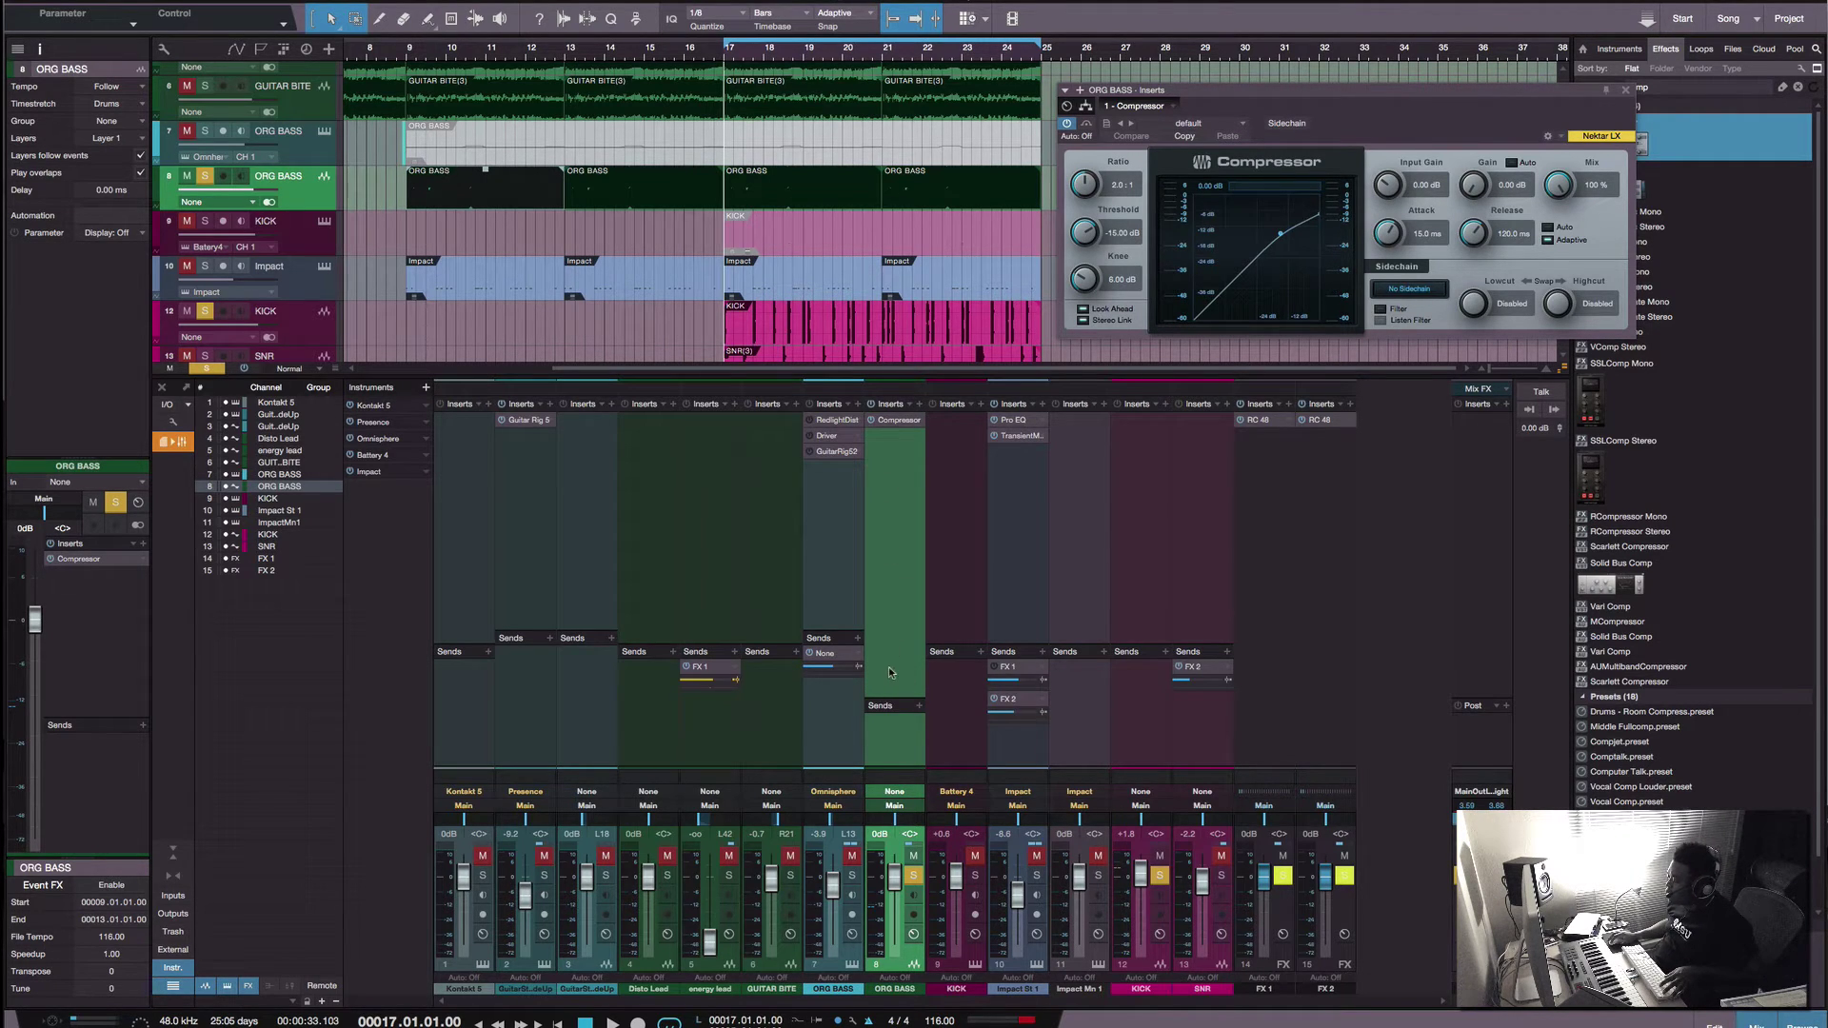
key("space")
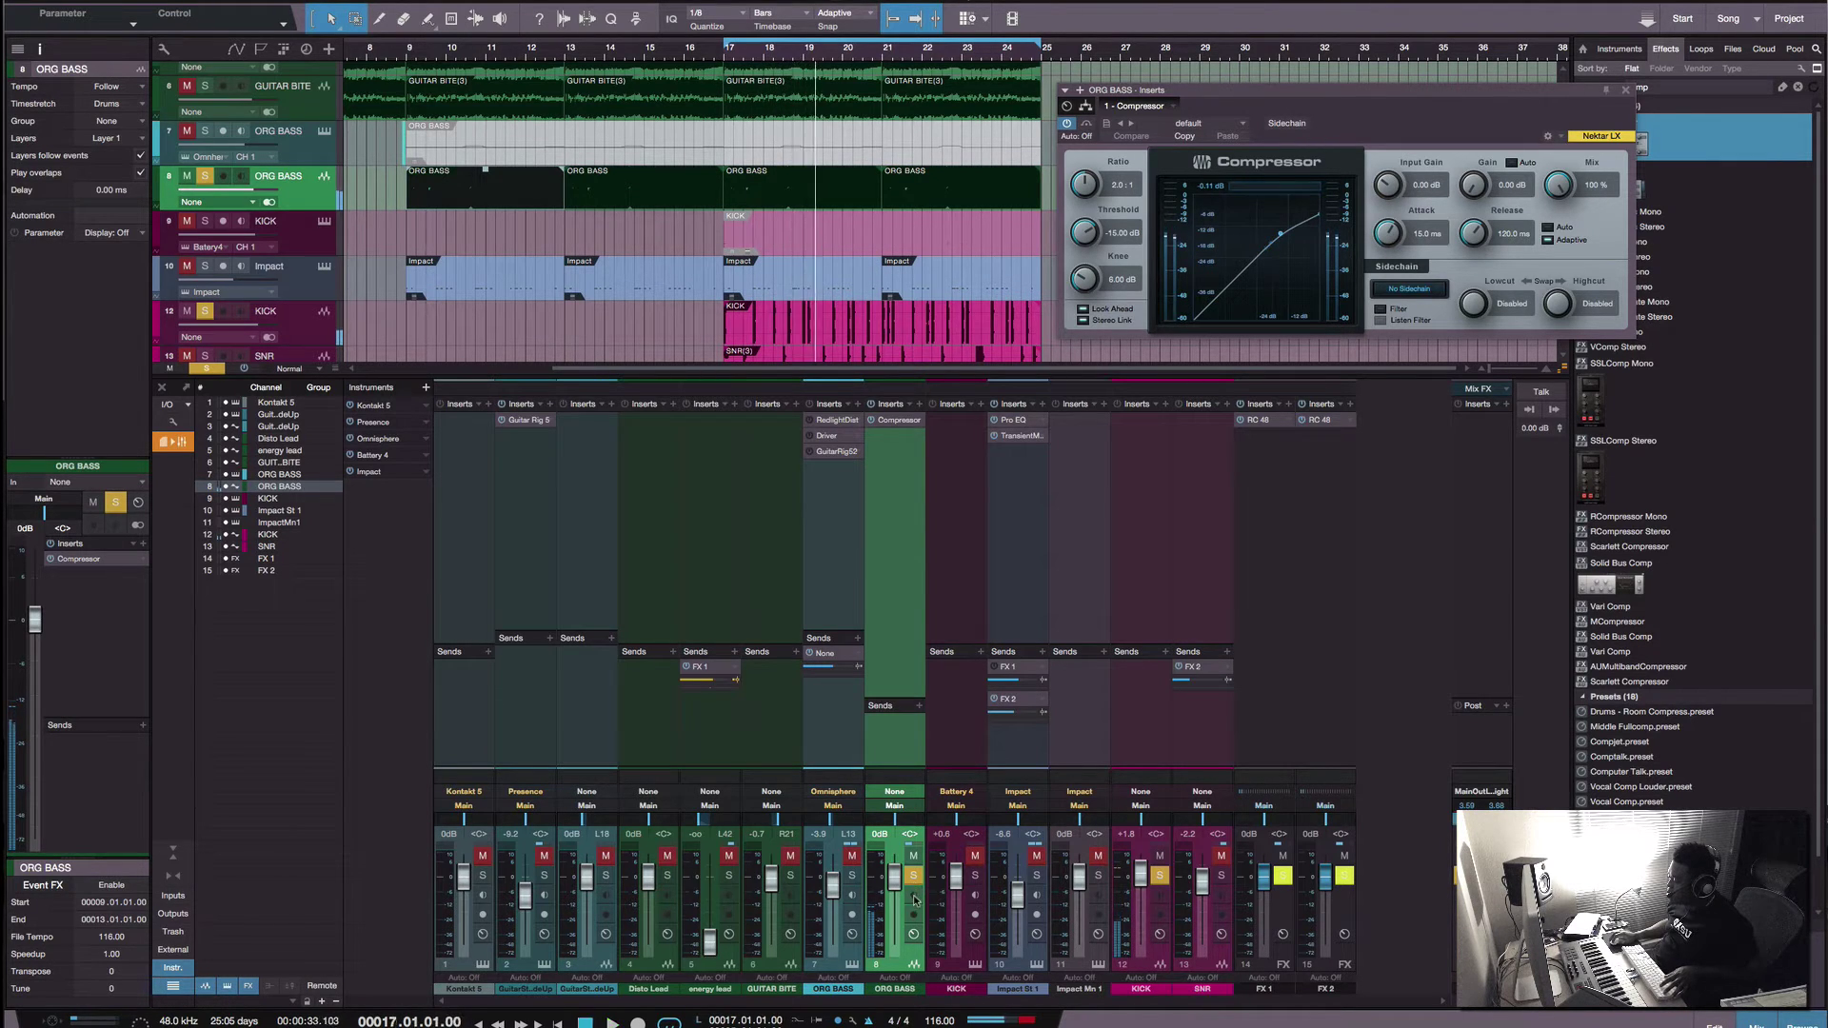
key("space")
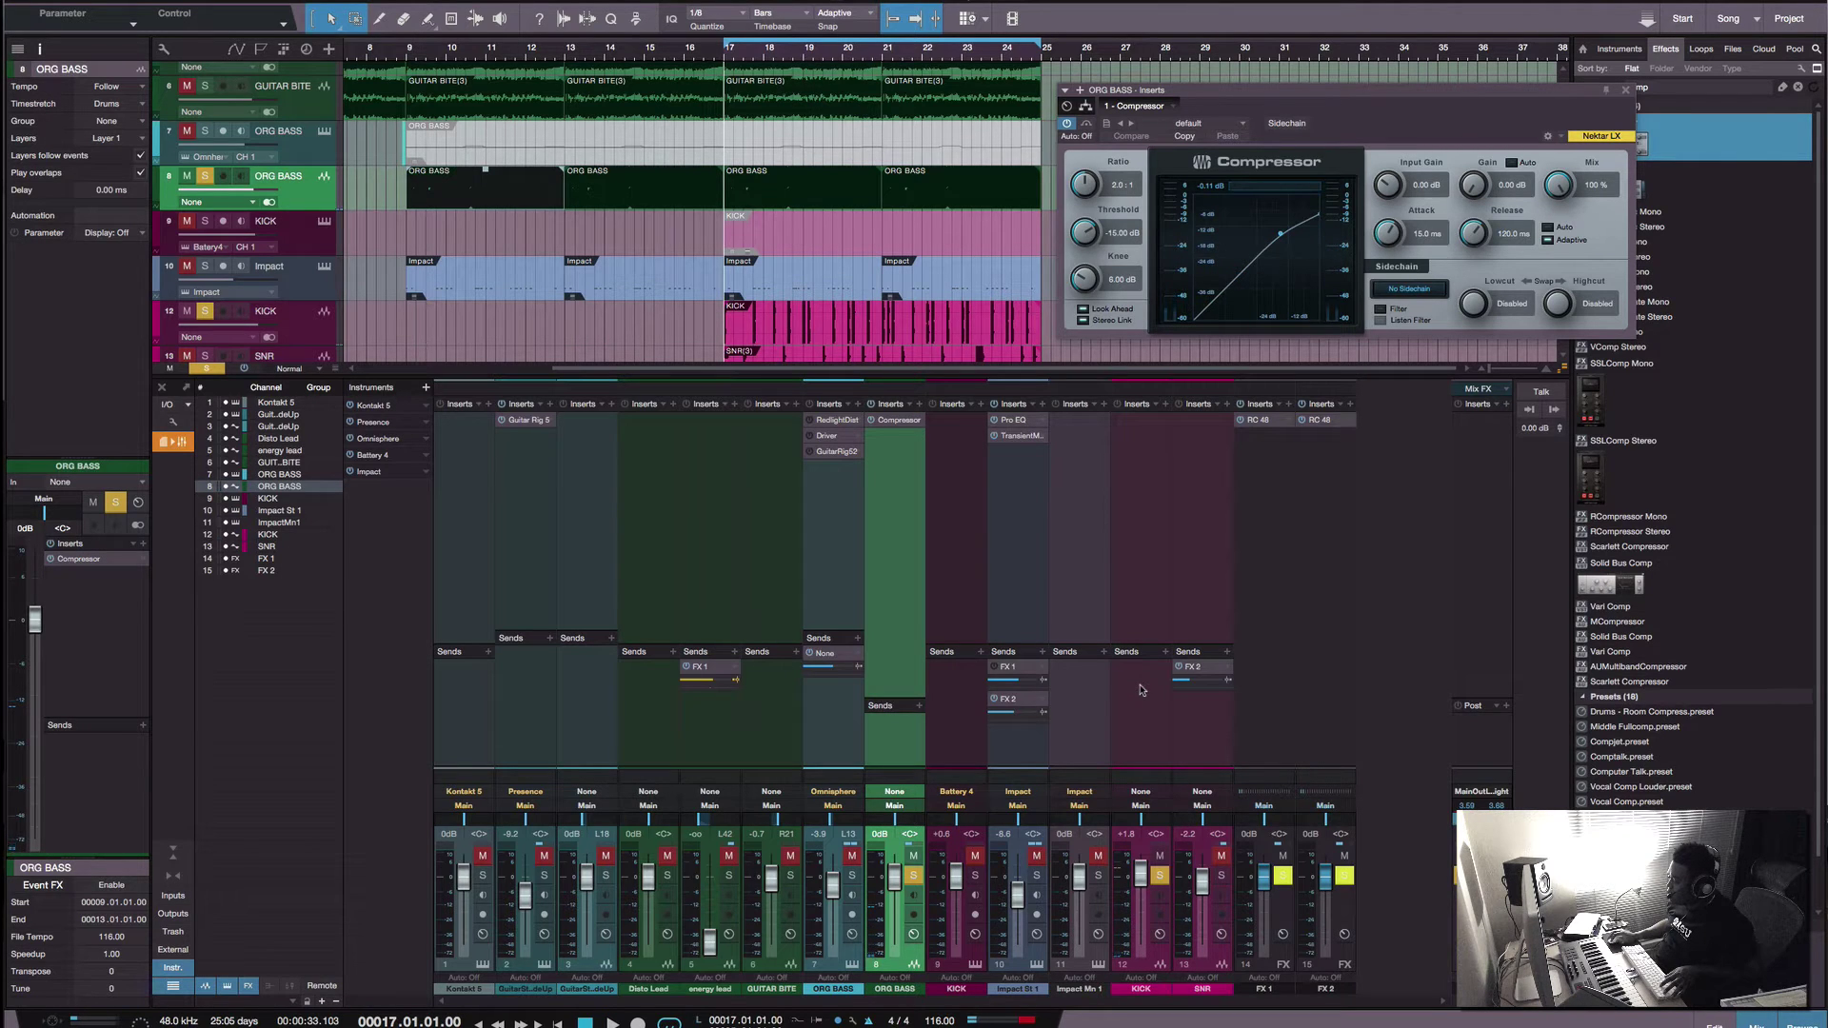
left_click(1143, 752)
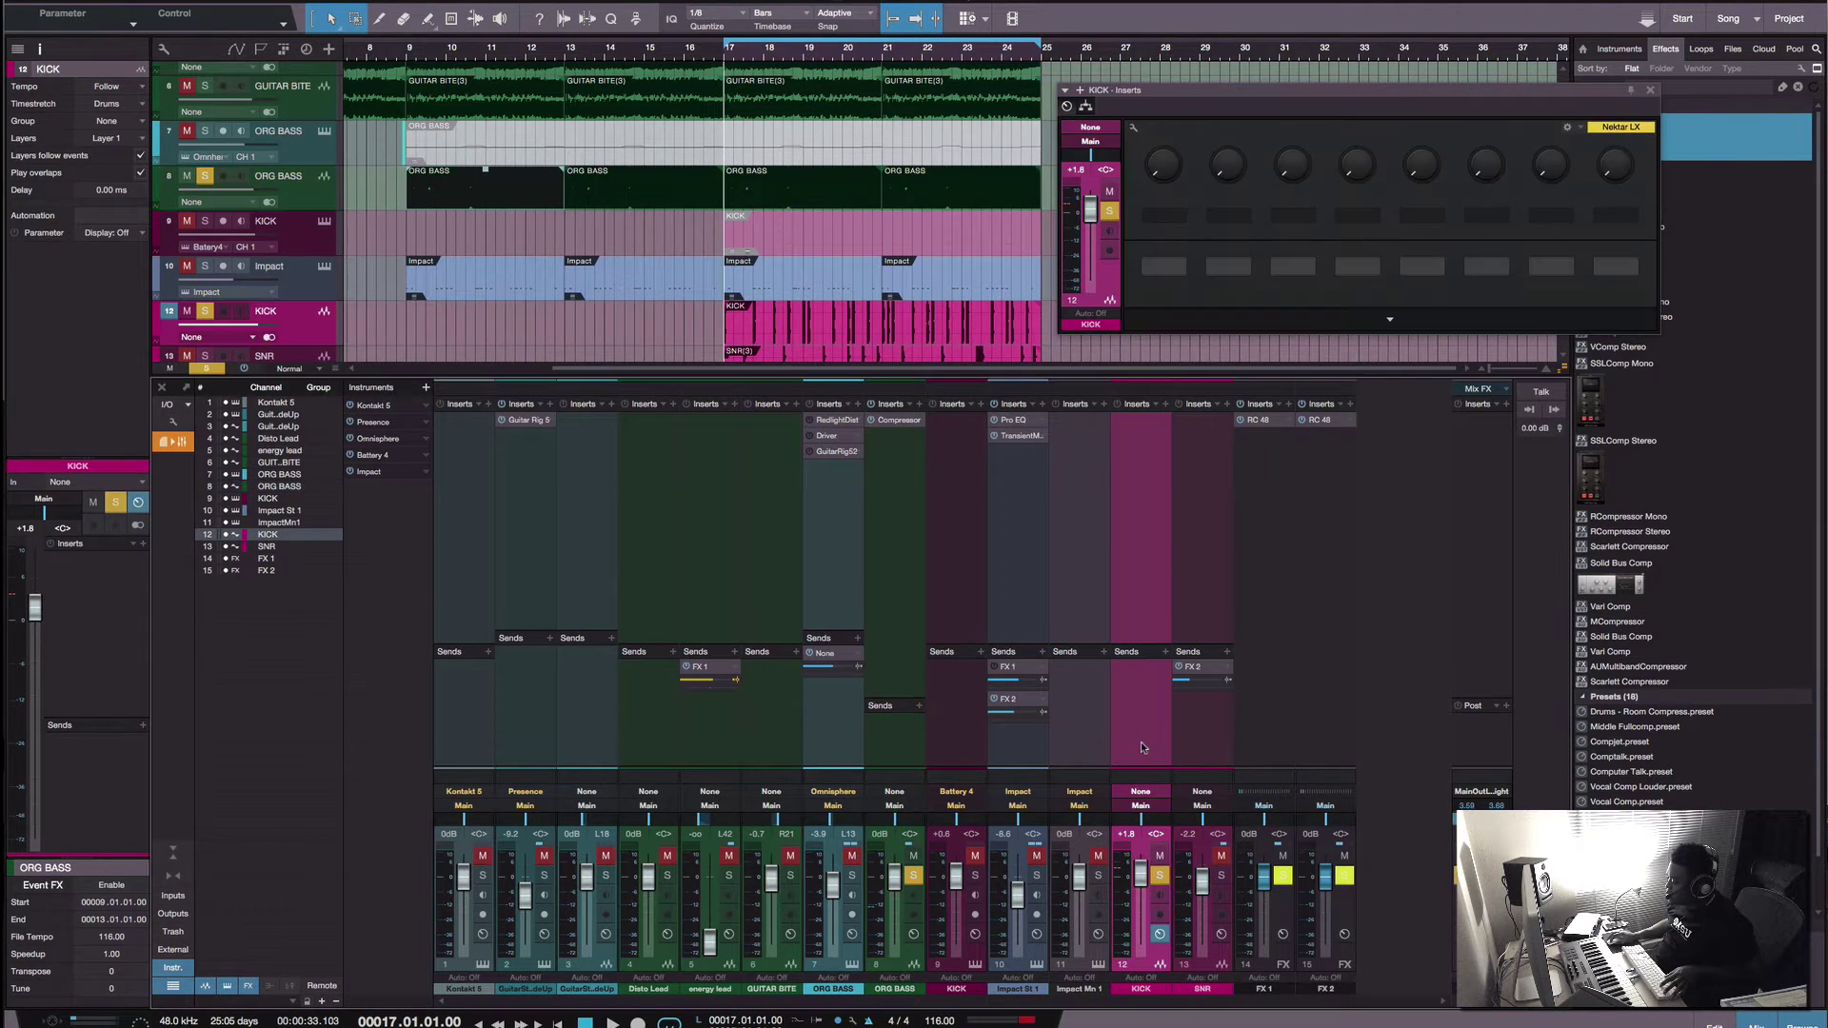
left_click(909, 741)
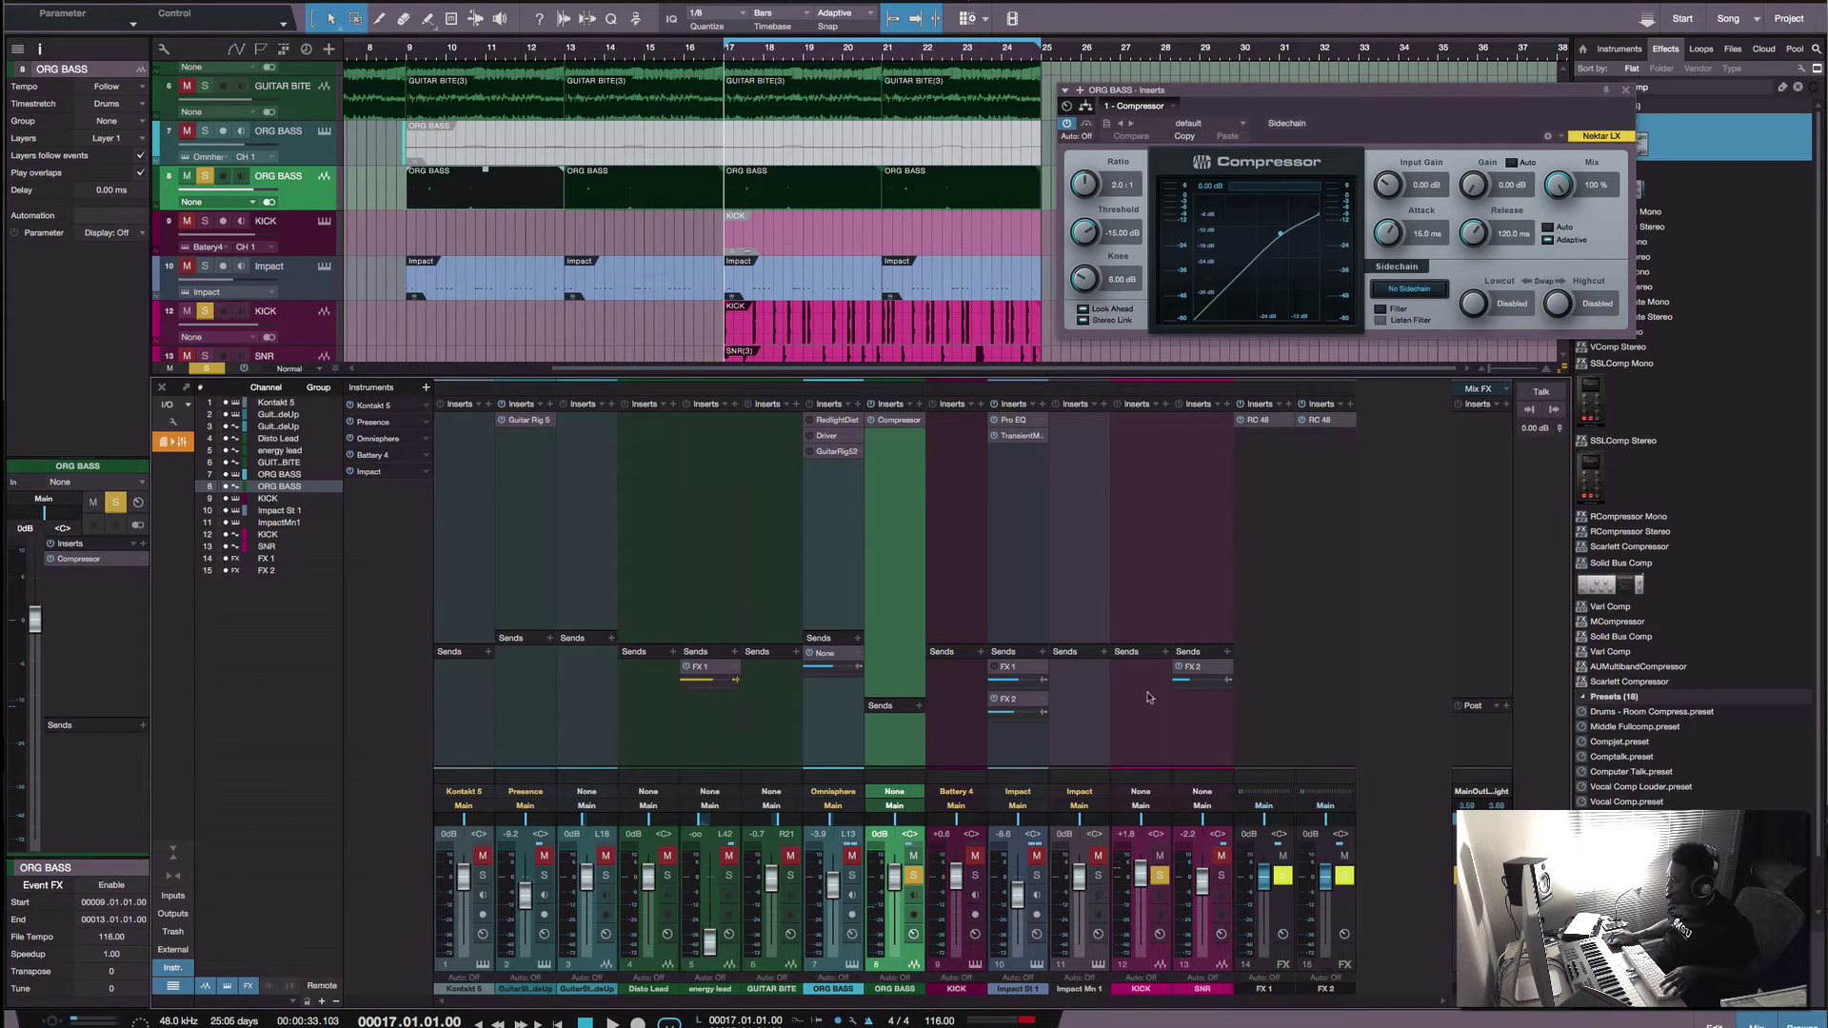
left_click(1164, 653)
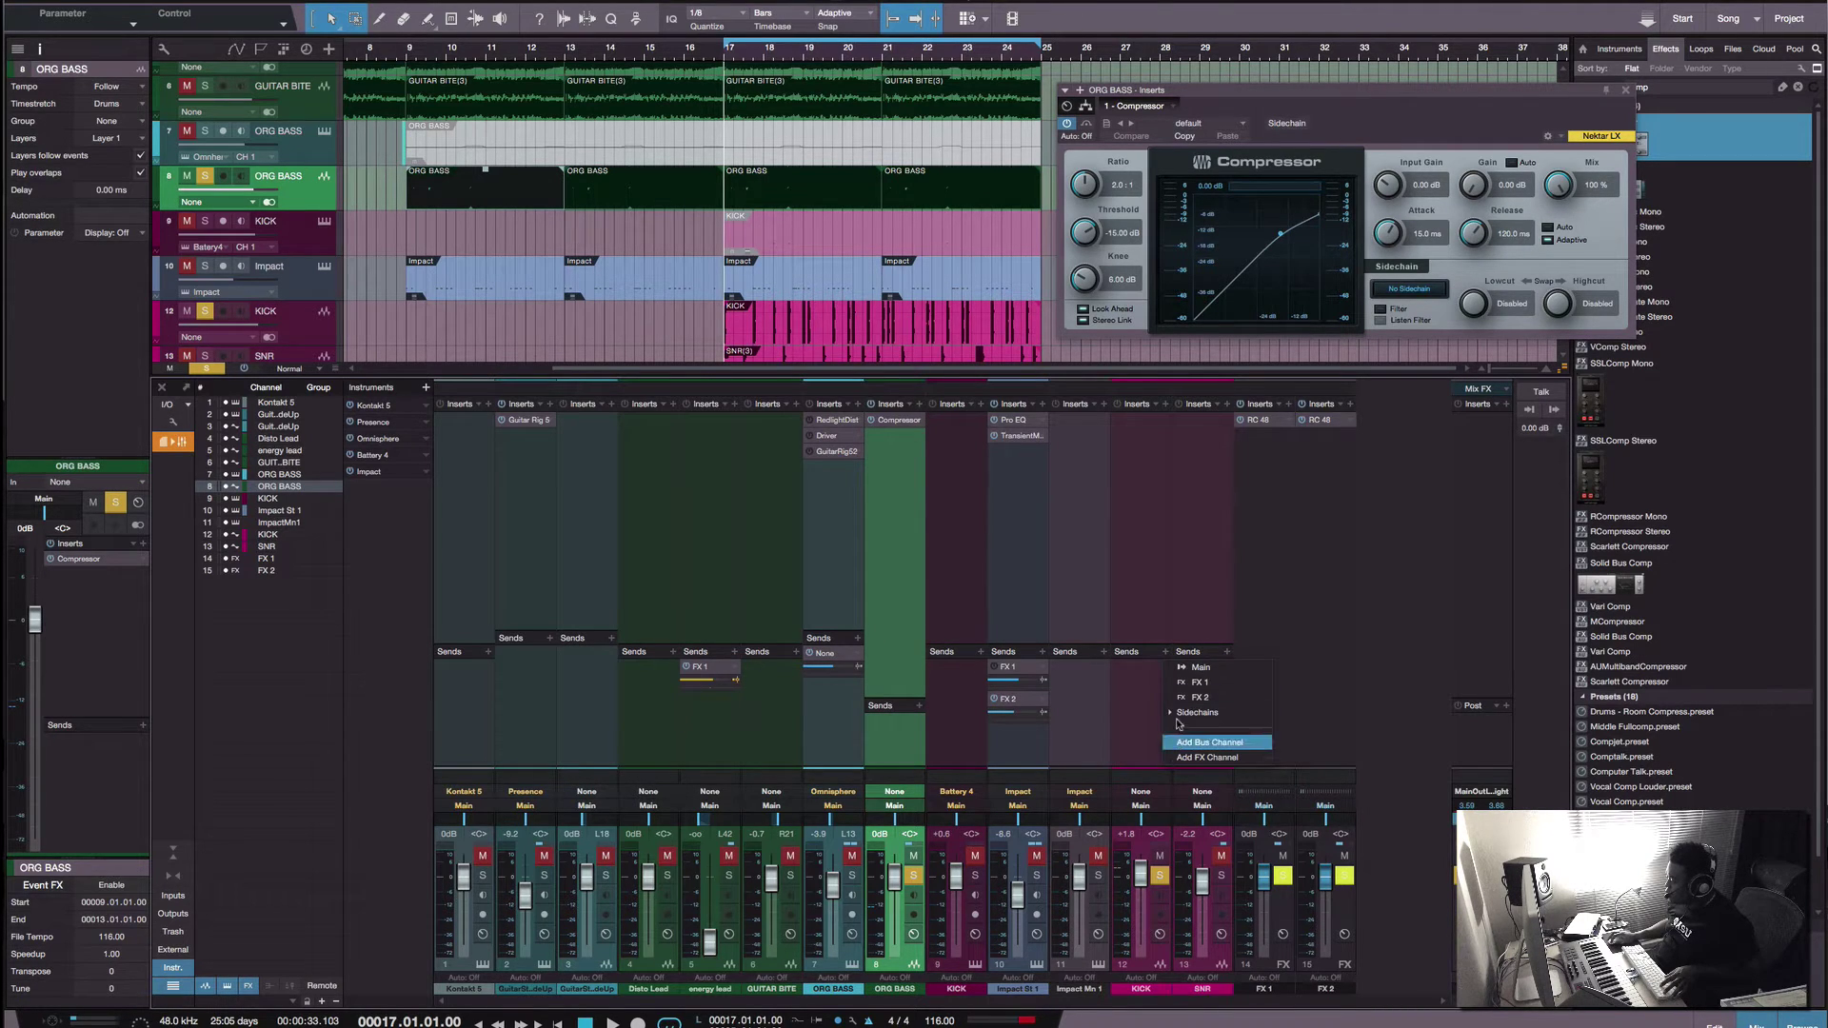
mouse_move(1177, 716)
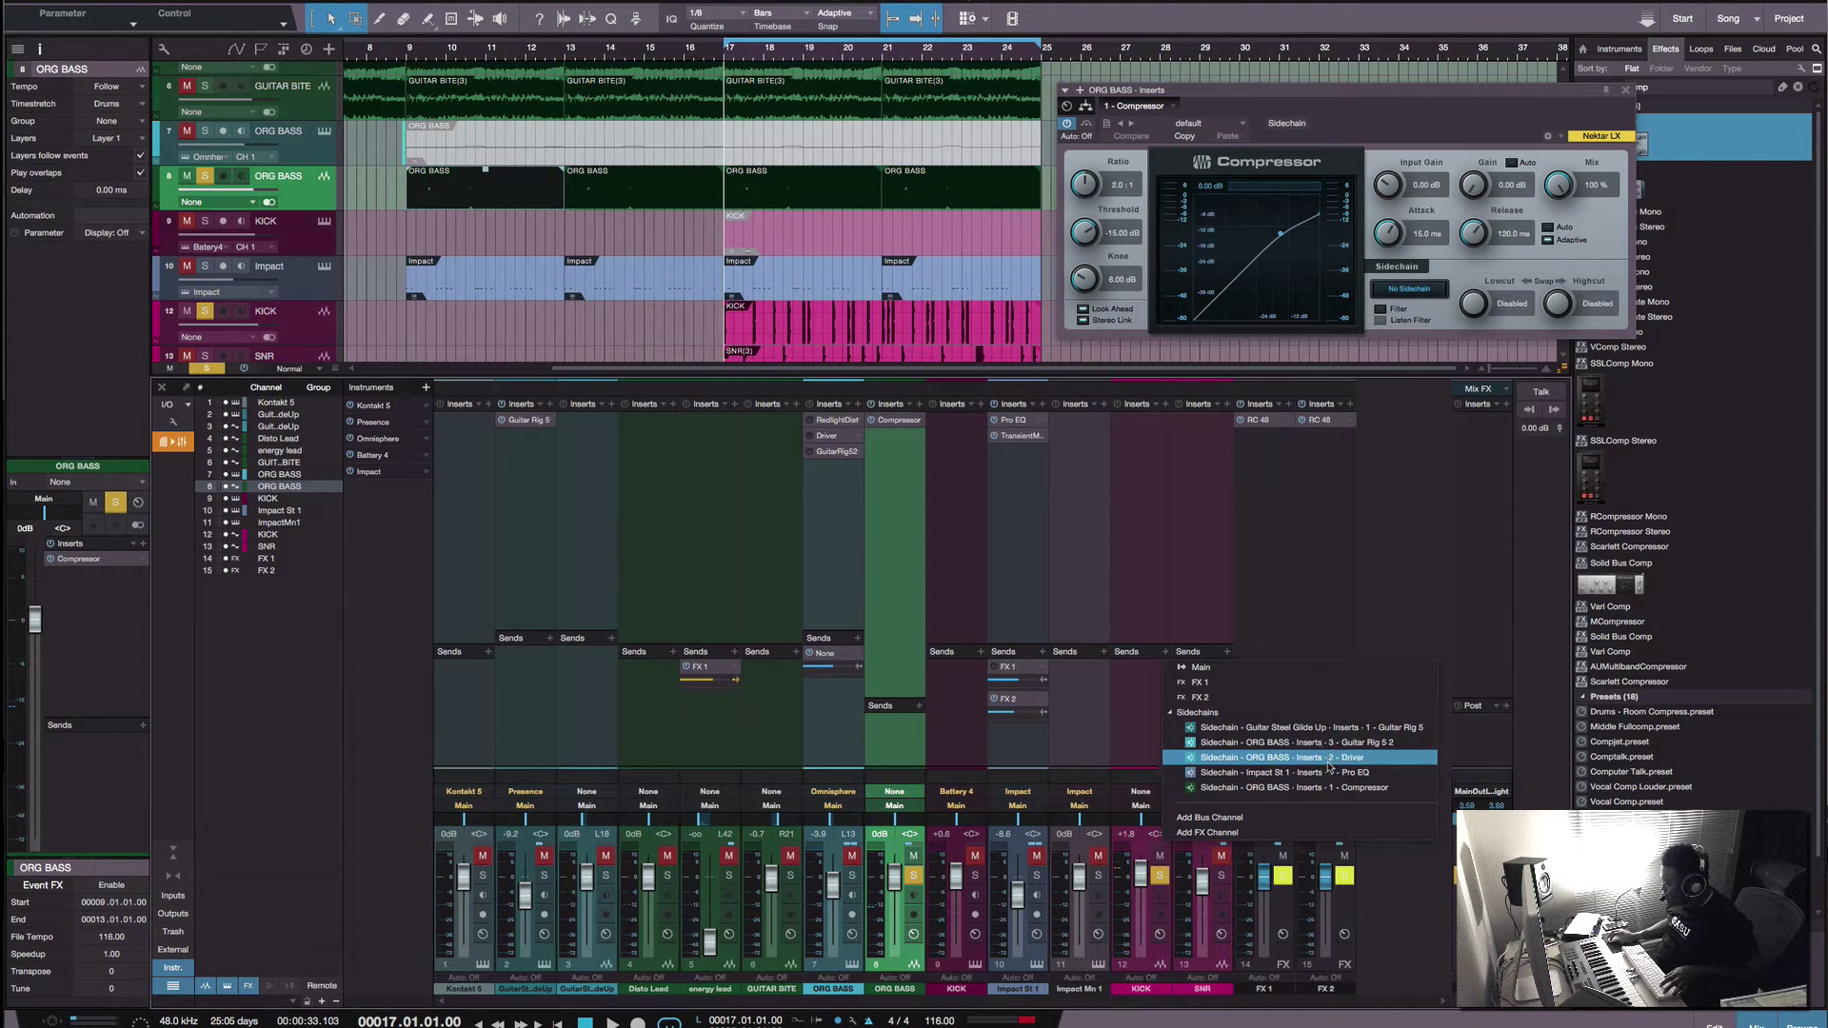
left_click(1004, 465)
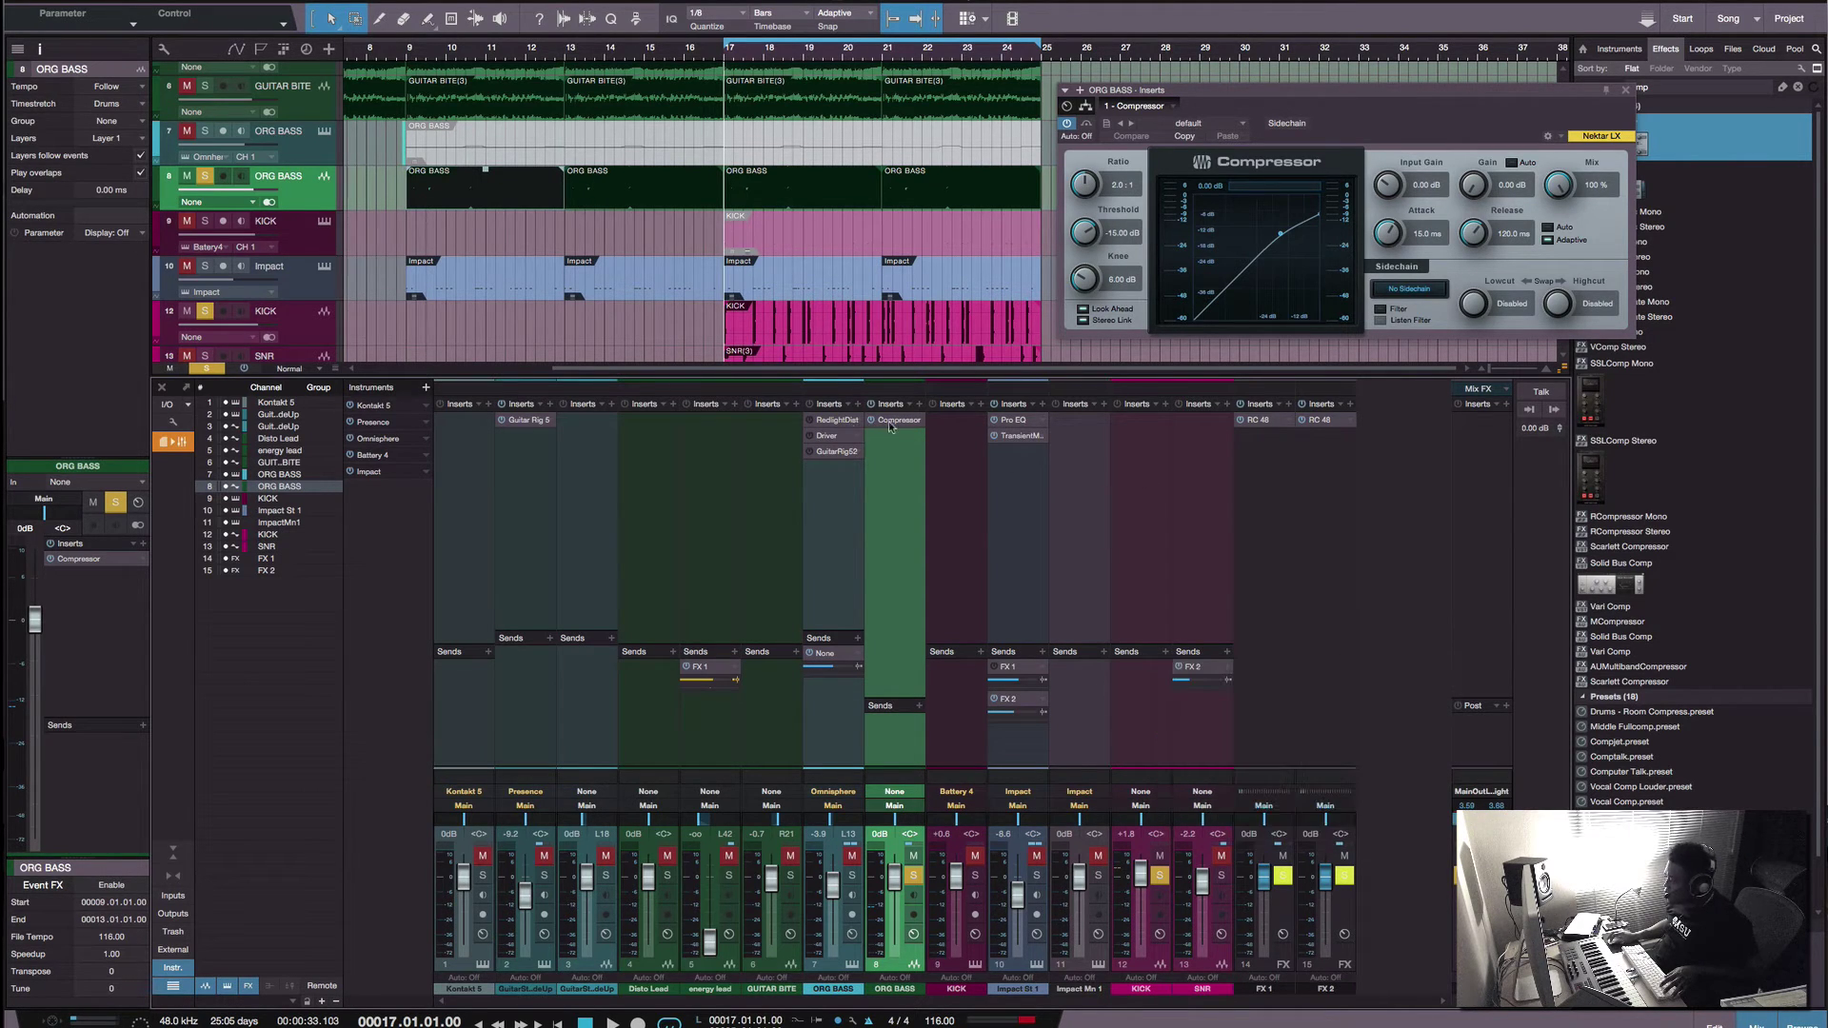
Step: Enable the external sidechain on the ORG BASS Compressor and add a send from the KICK audio channel to it
left_click(1293, 125)
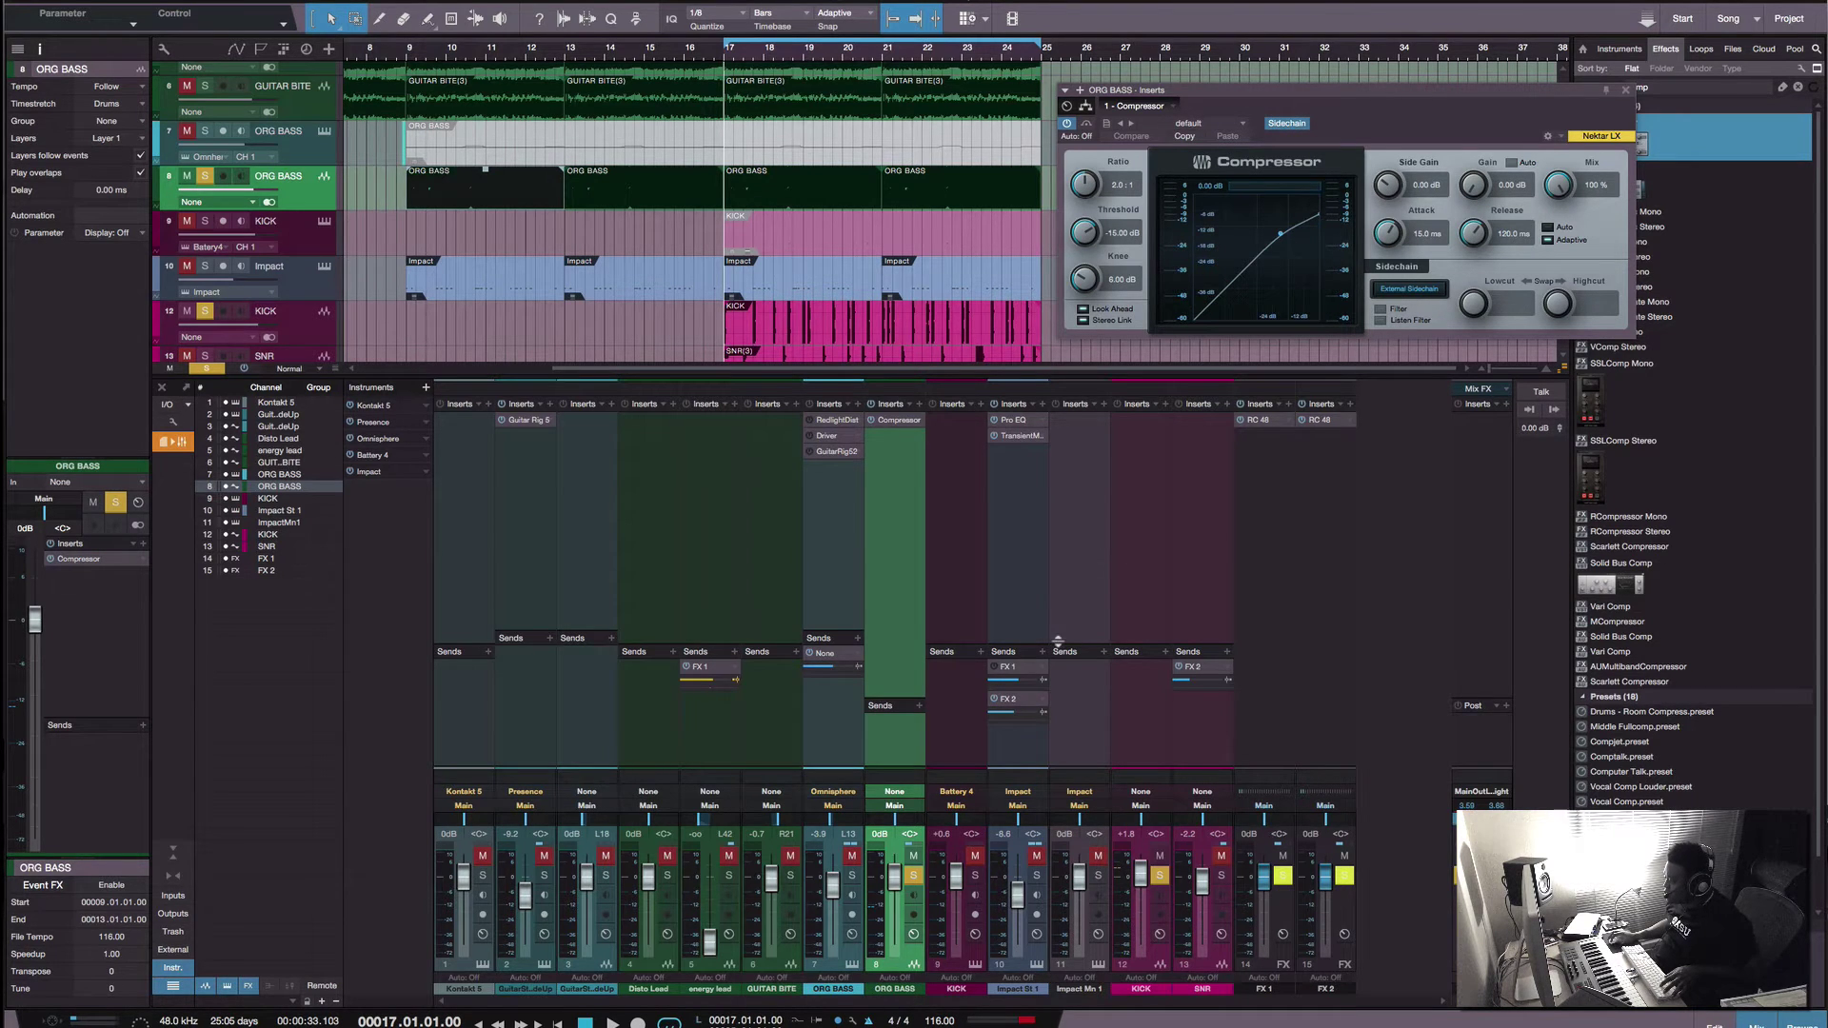
left_click(1166, 653)
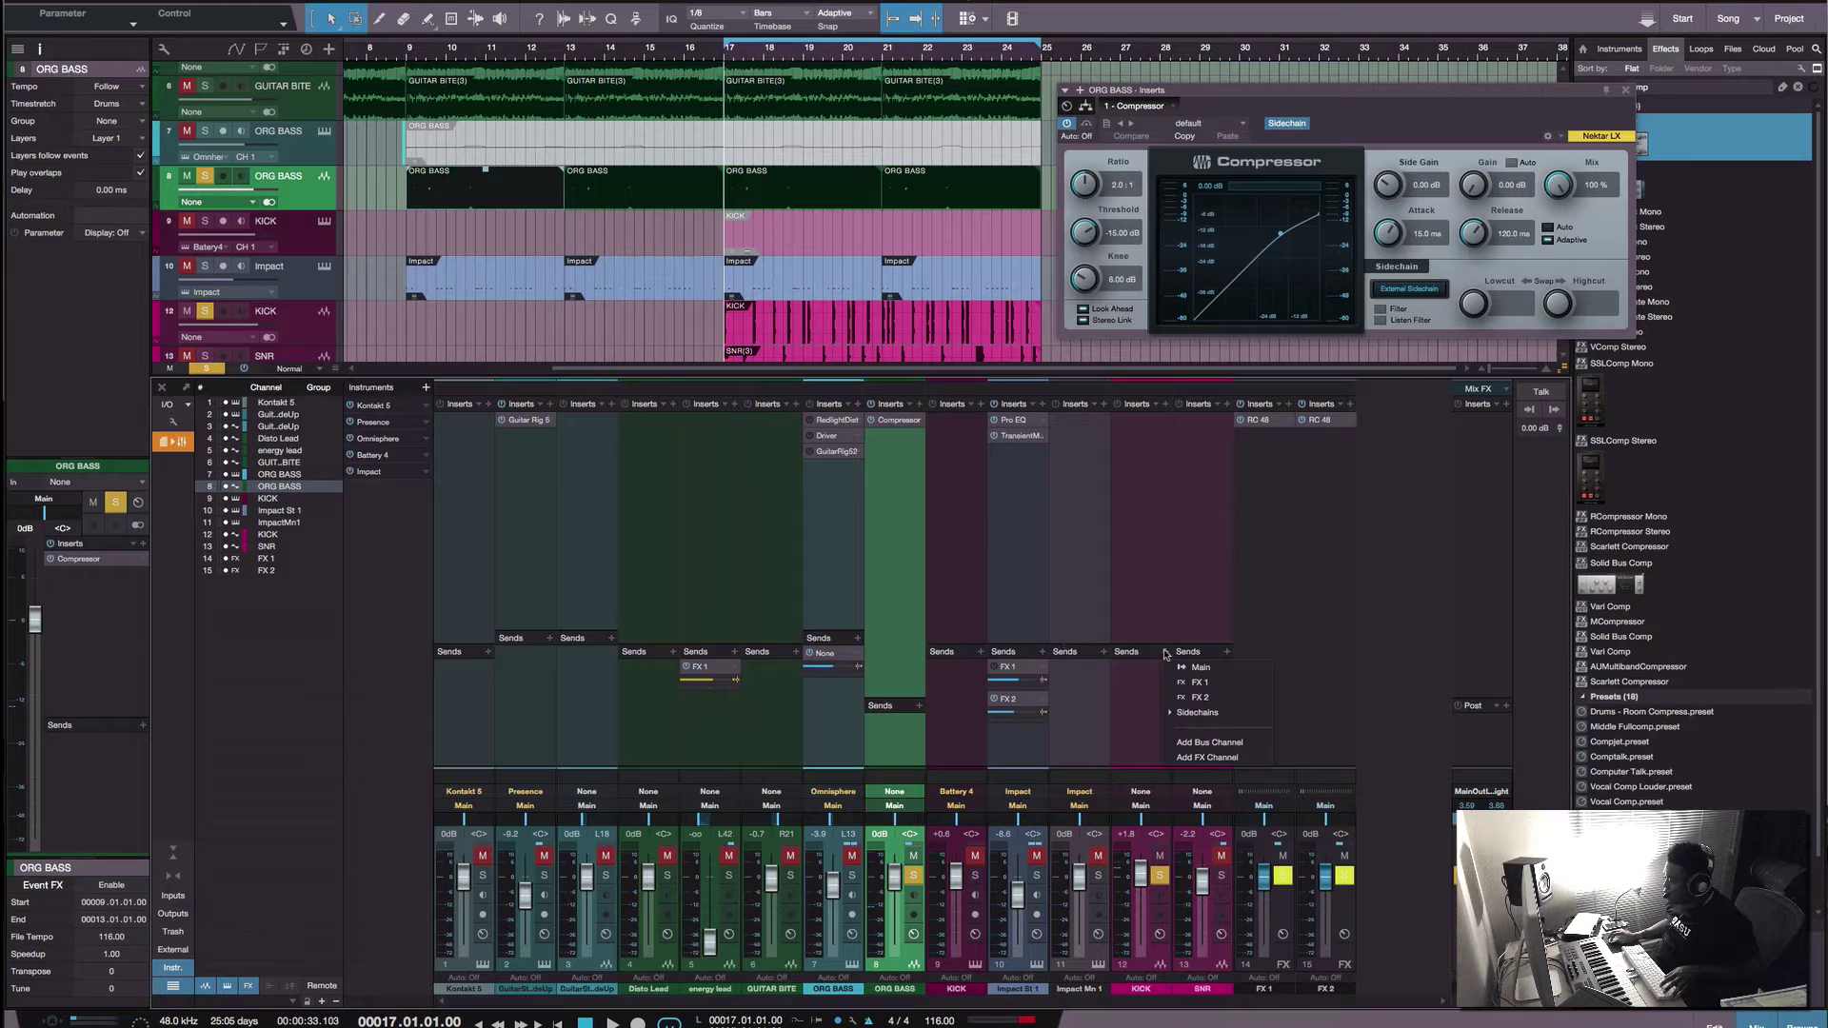
left_click(1175, 714)
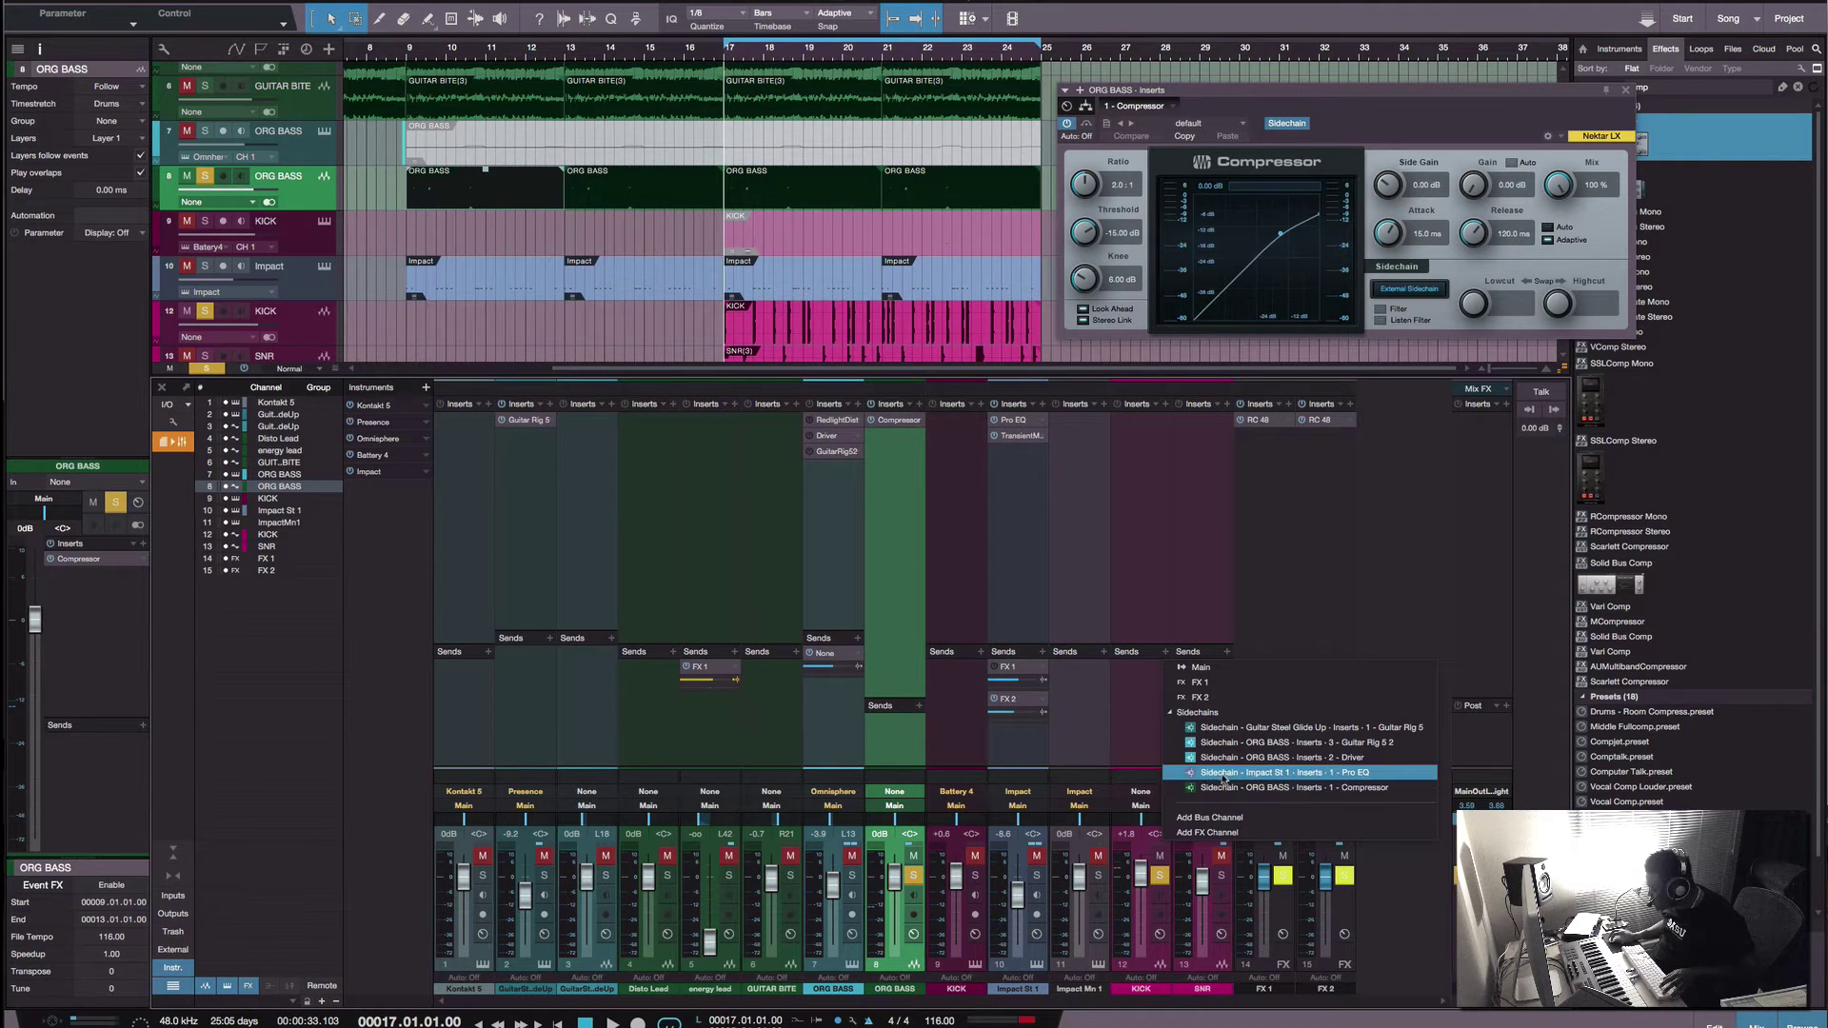
left_click(1266, 788)
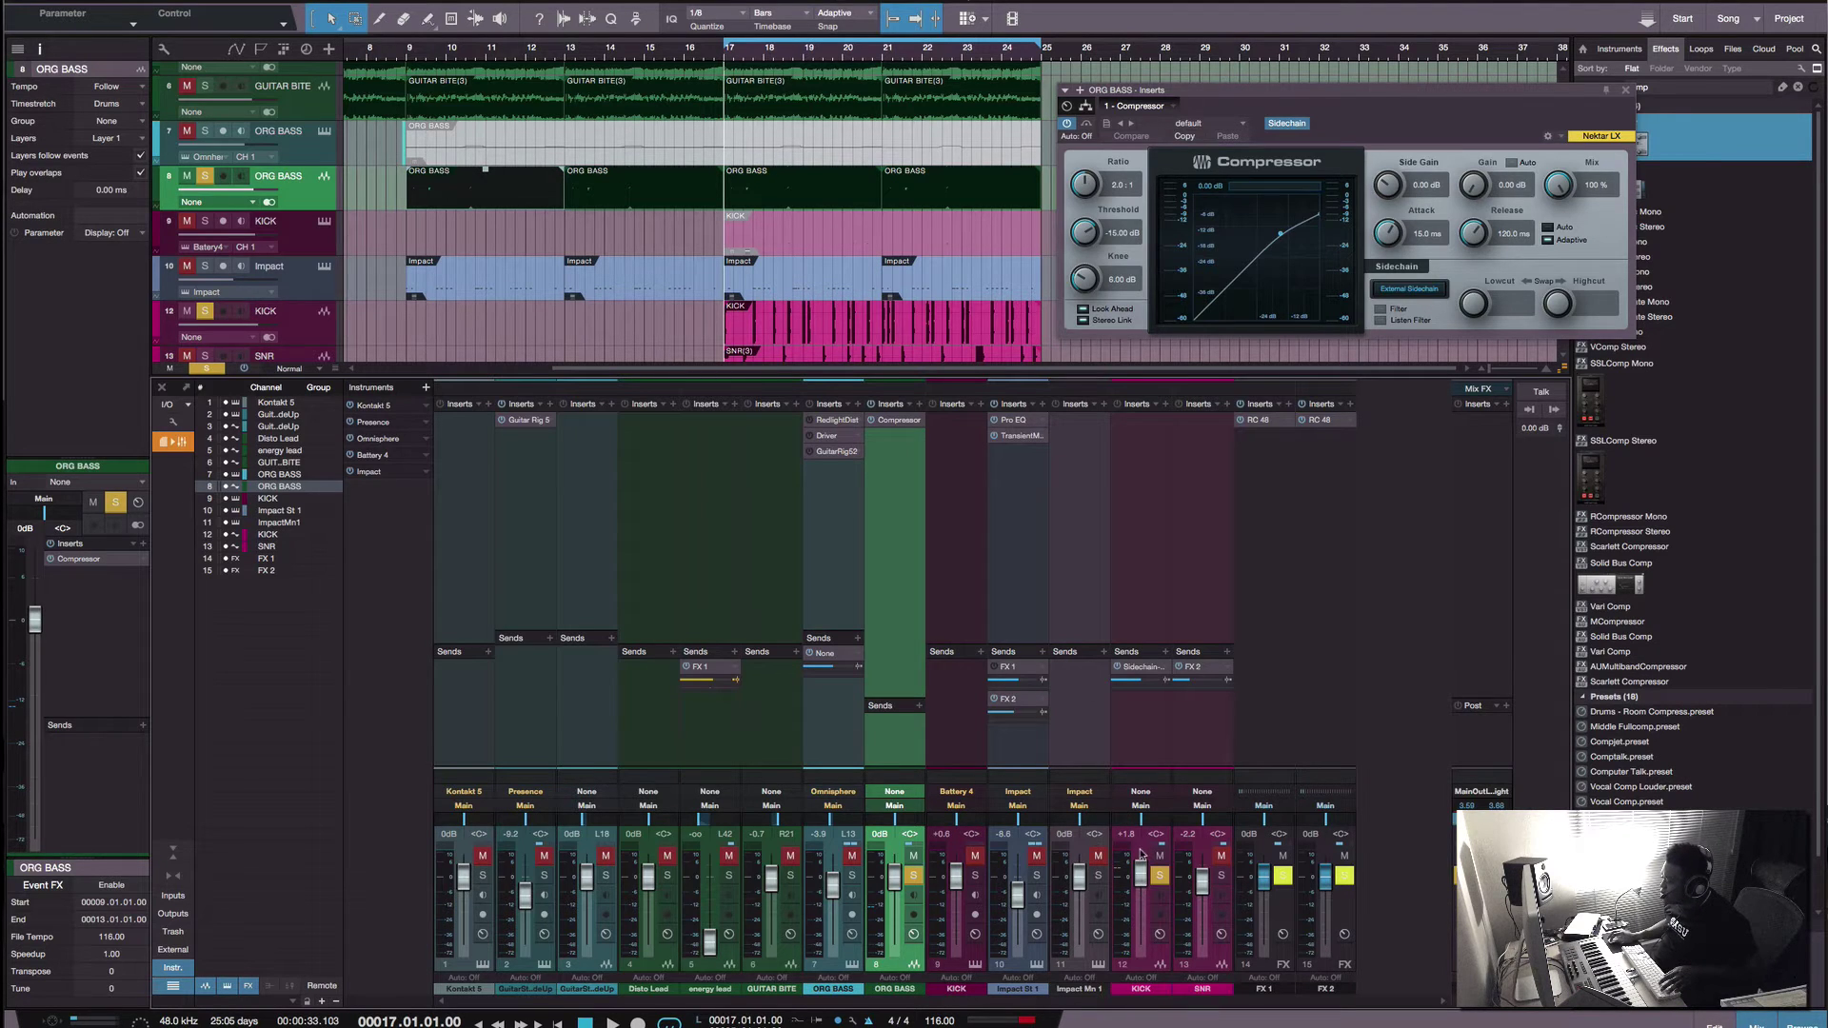
Step: Lower the KICK audio channel's volume to -0.2 dB and set the ORG BASS Compressor's threshold to about -30.4 dB
left_click_drag(1141, 869, 1142, 886)
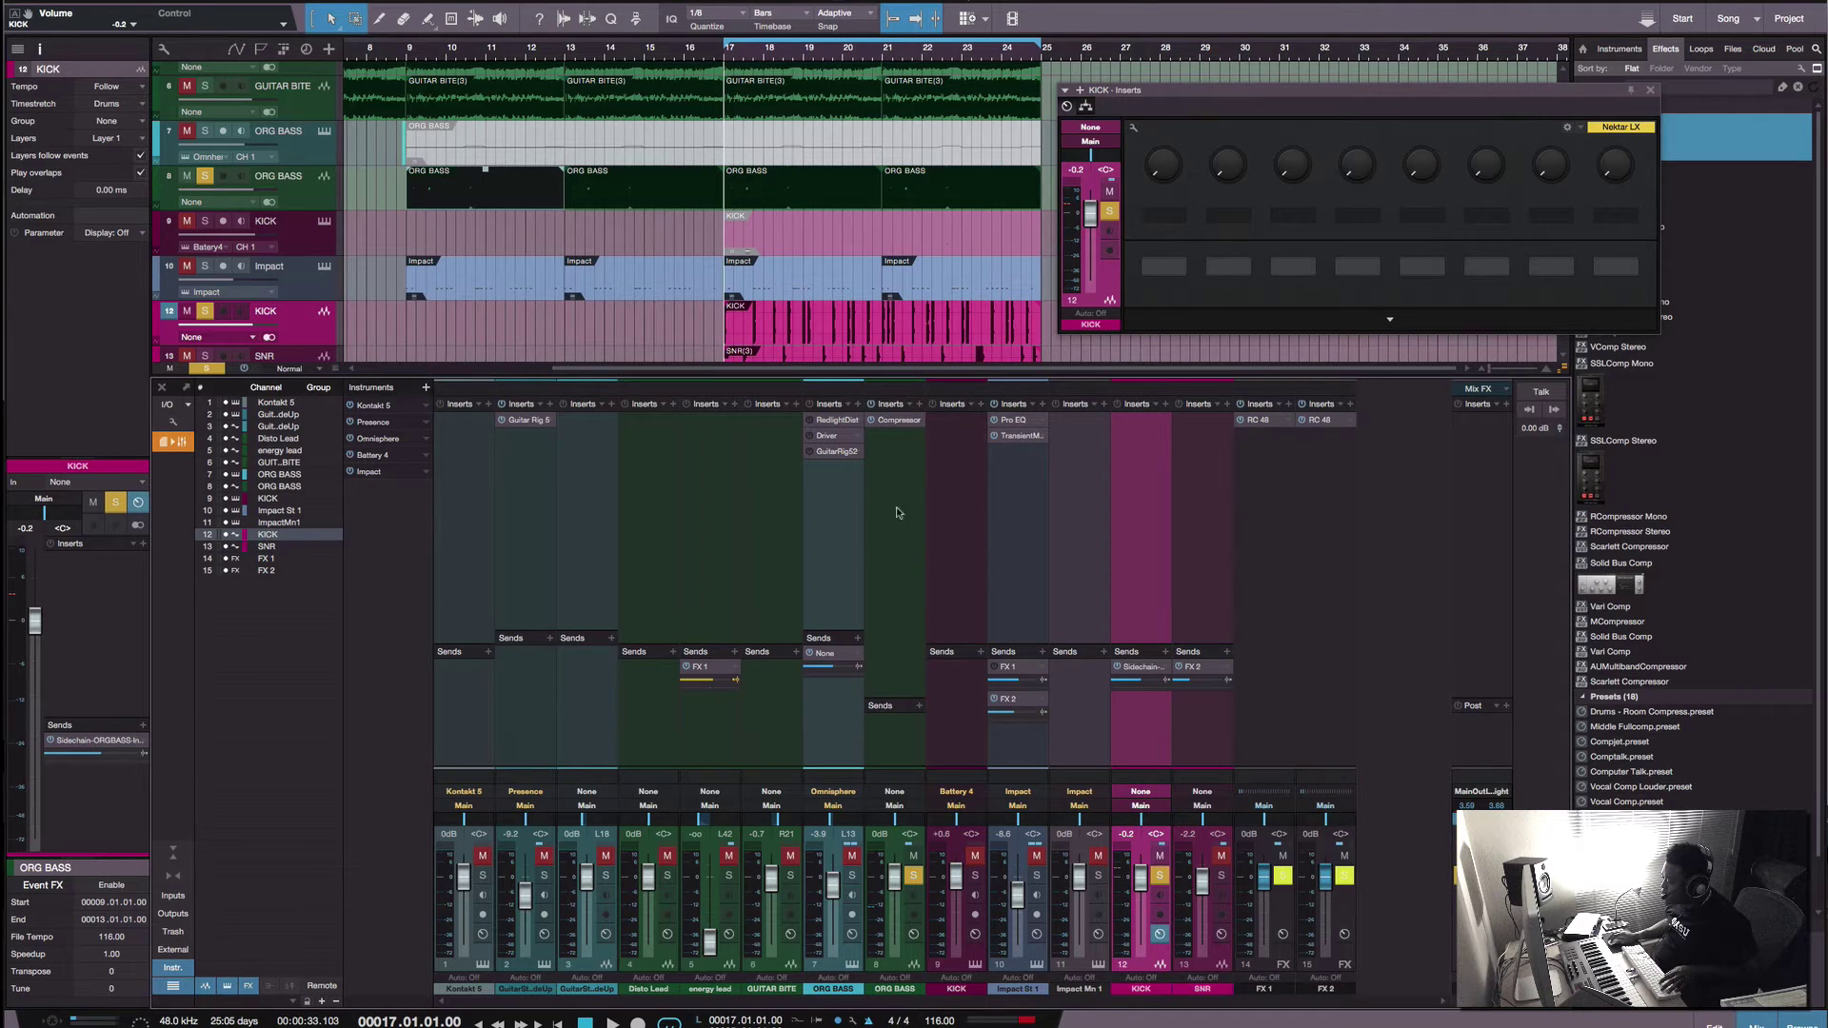
left_click(898, 420)
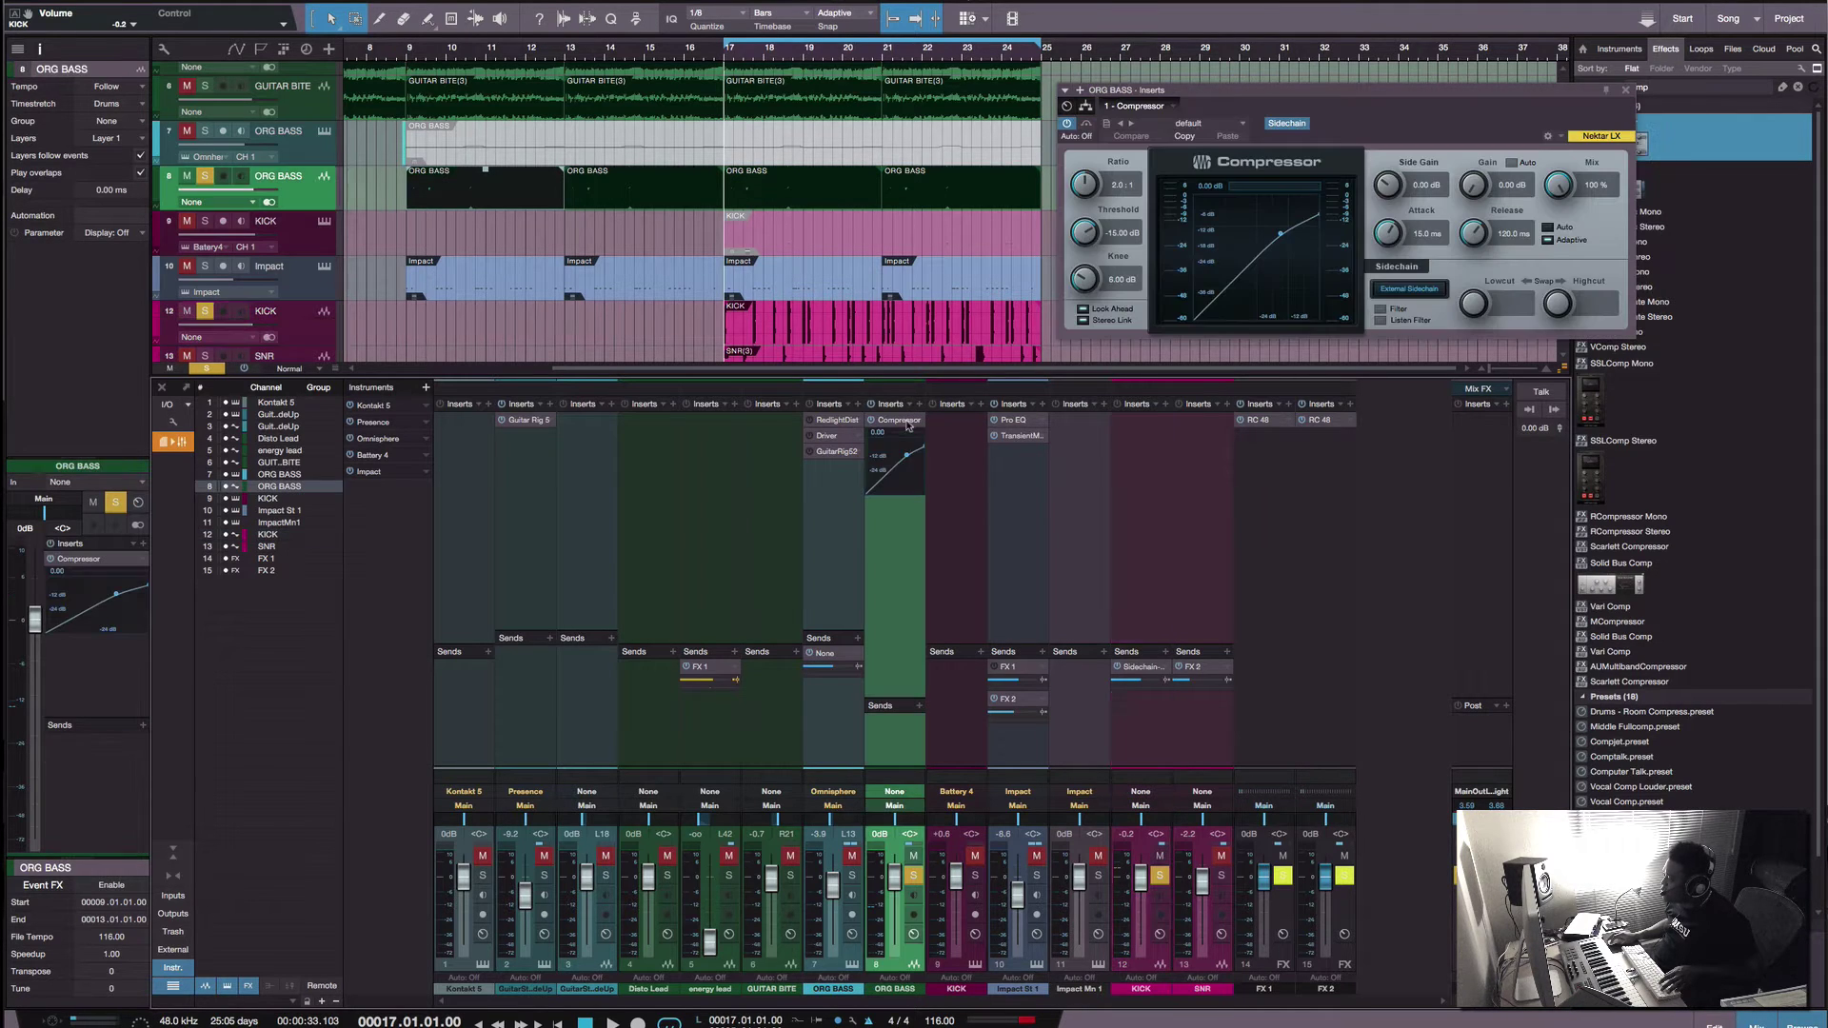
key("space")
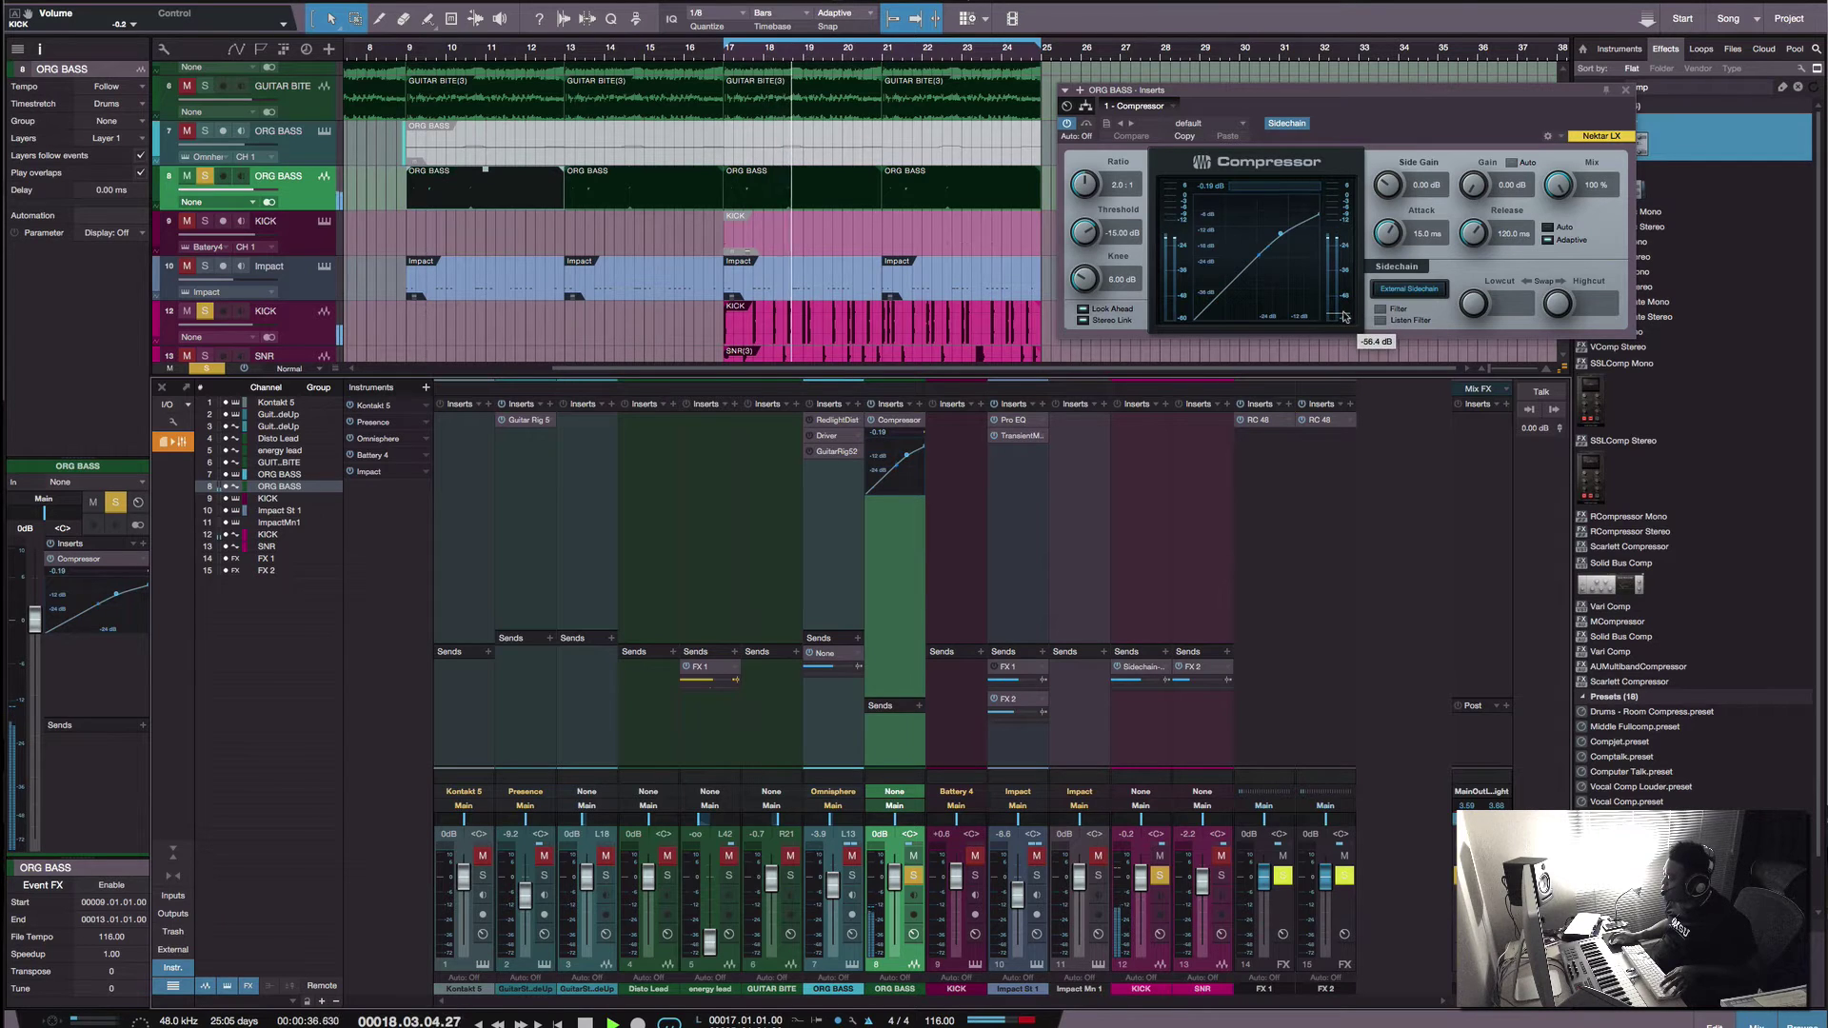
left_click_drag(1388, 185, 1381, 108)
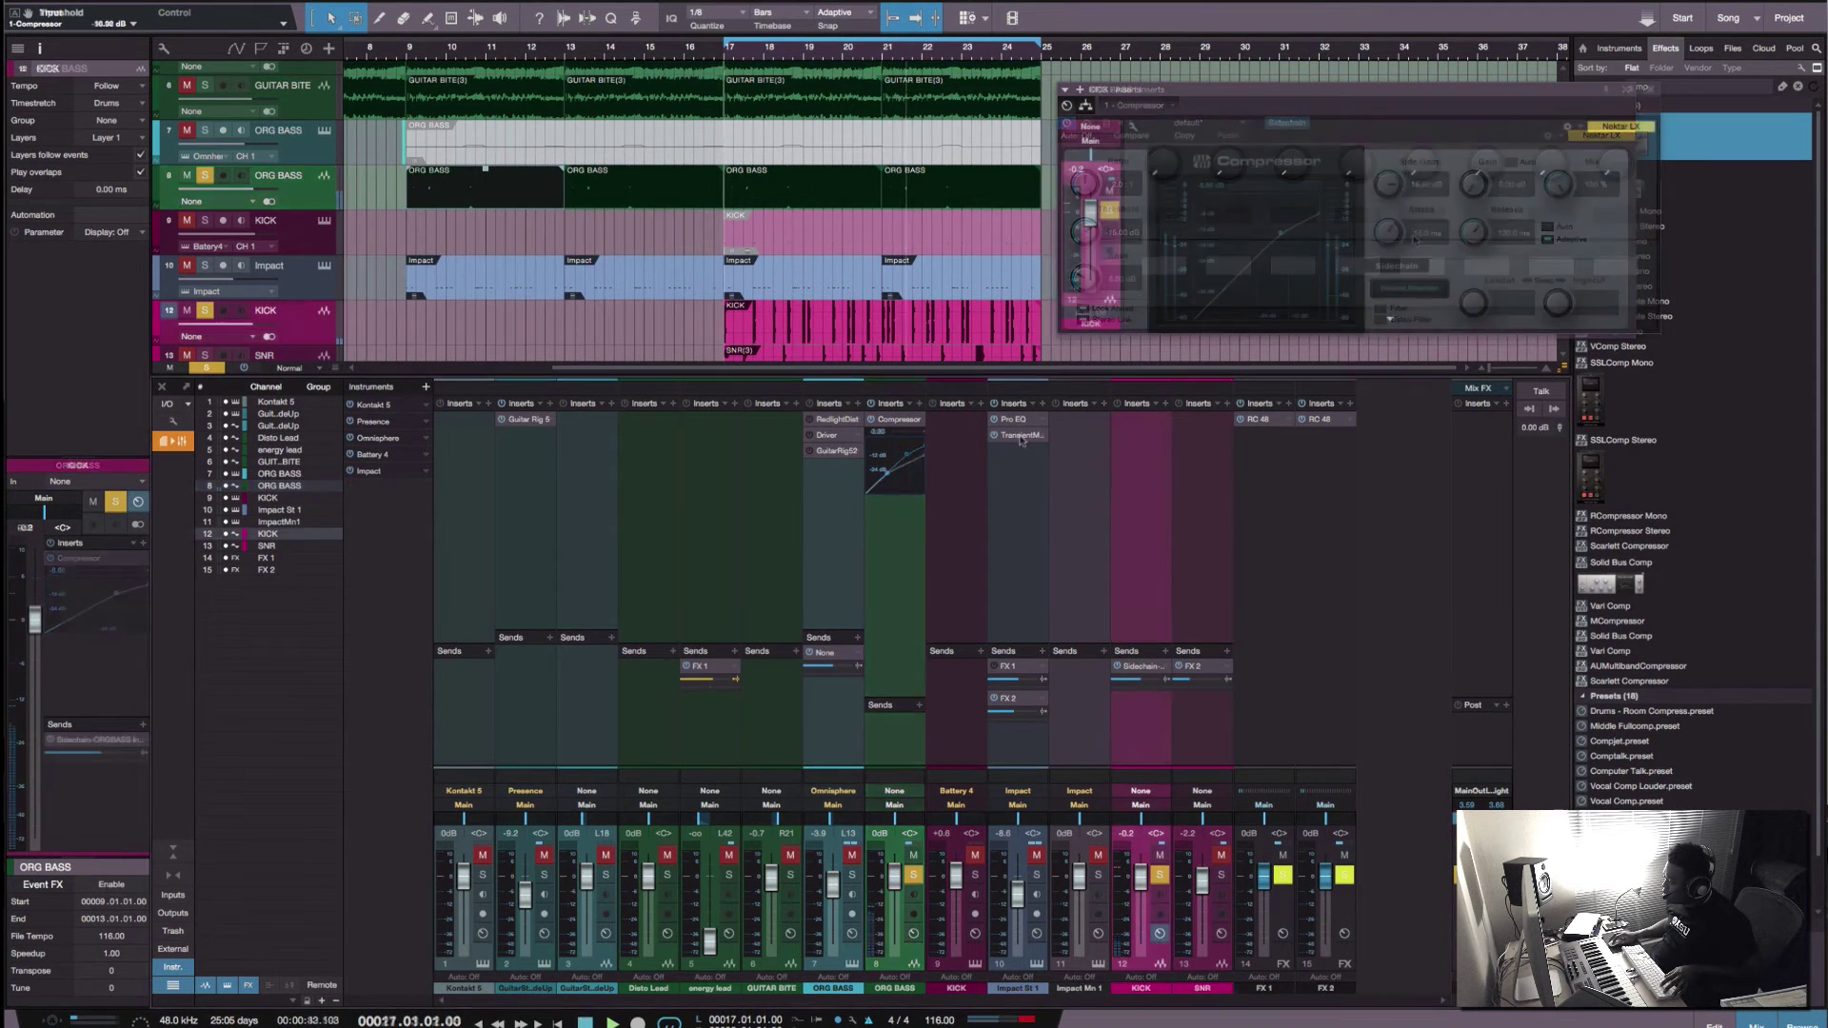
Step: Copy Transient Master from Impact to the KICK audio channel and fine-tune its attack and the channel's volume during playback
left_click_drag(1021, 436, 1125, 449)
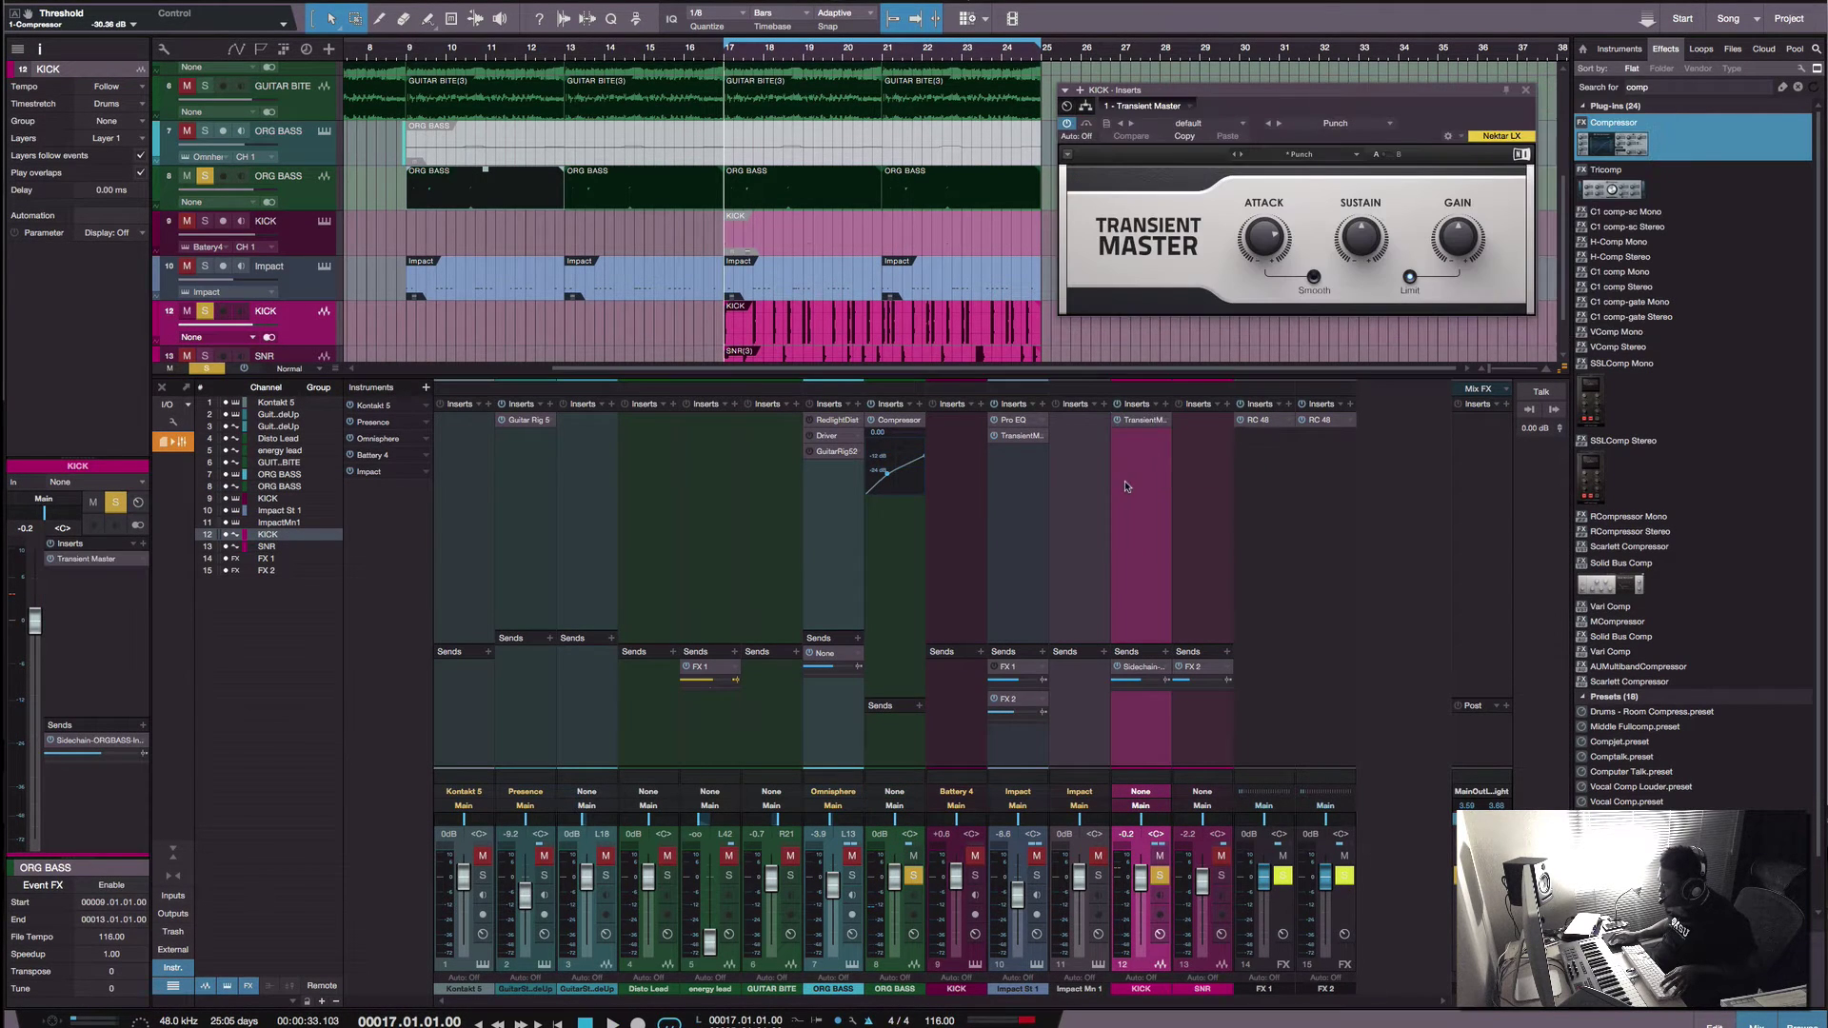
key("space")
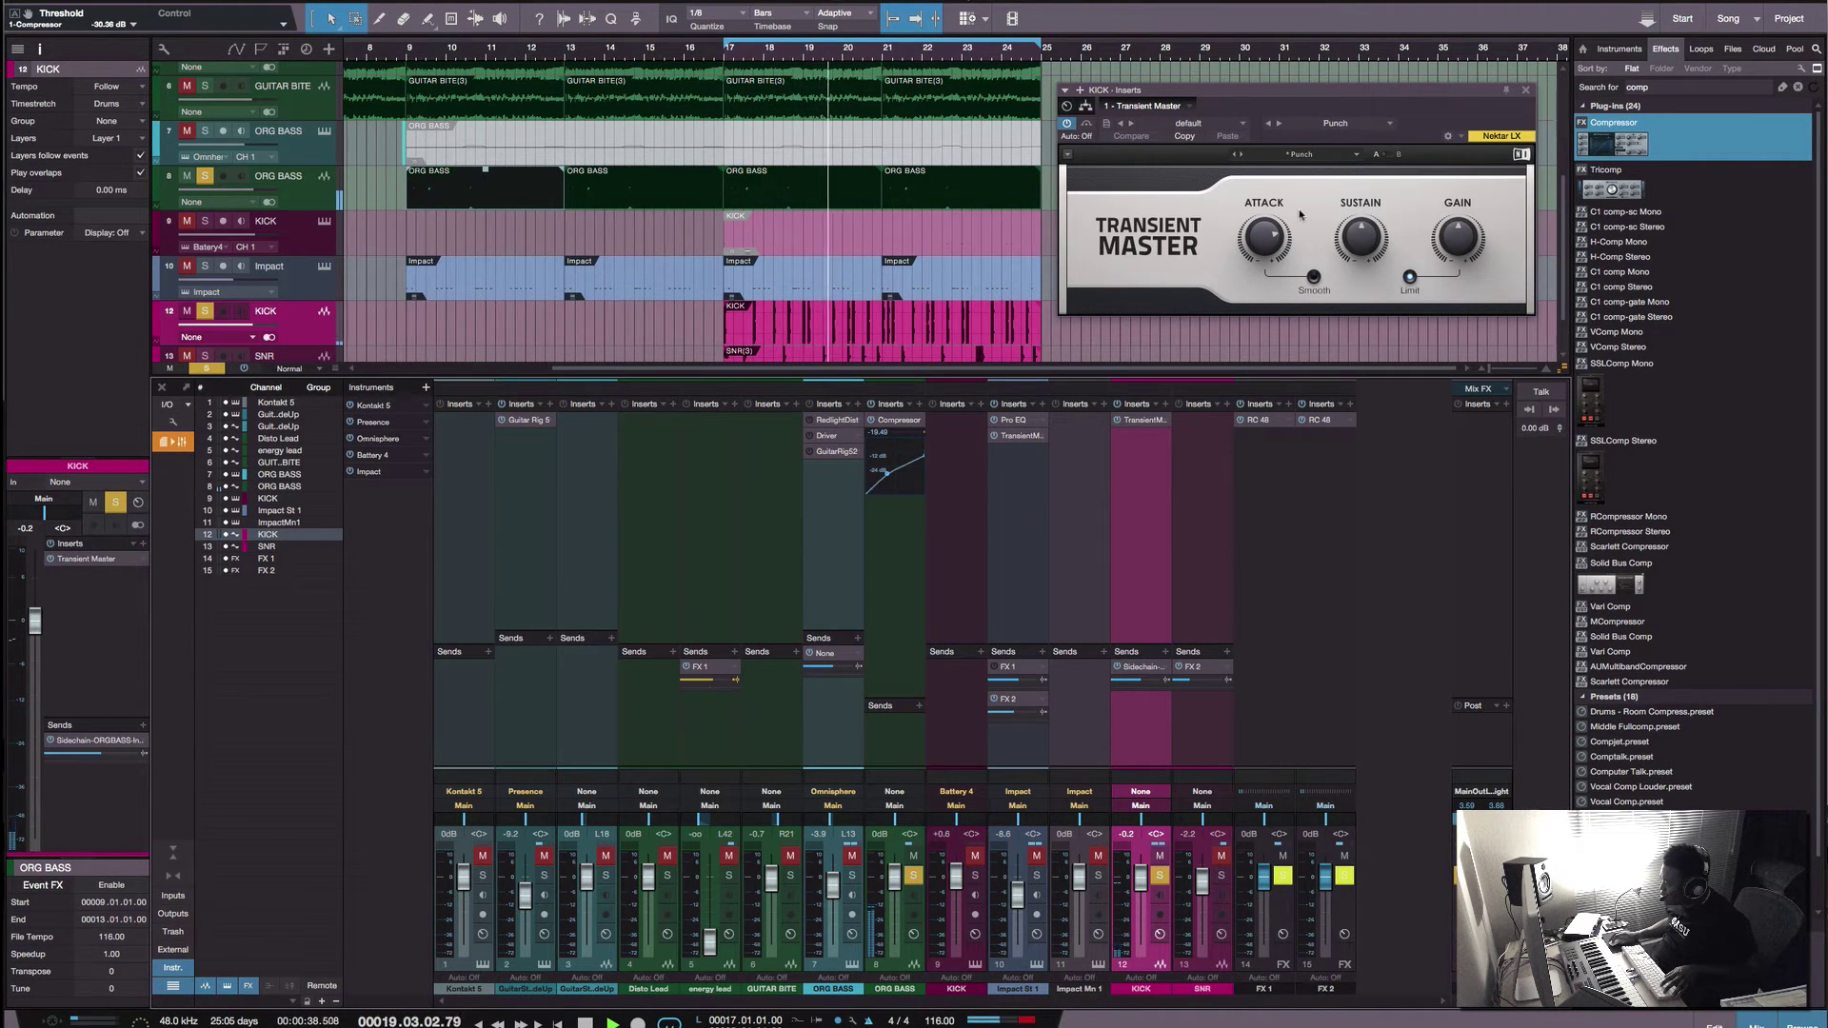
left_click_drag(1264, 239, 1264, 242)
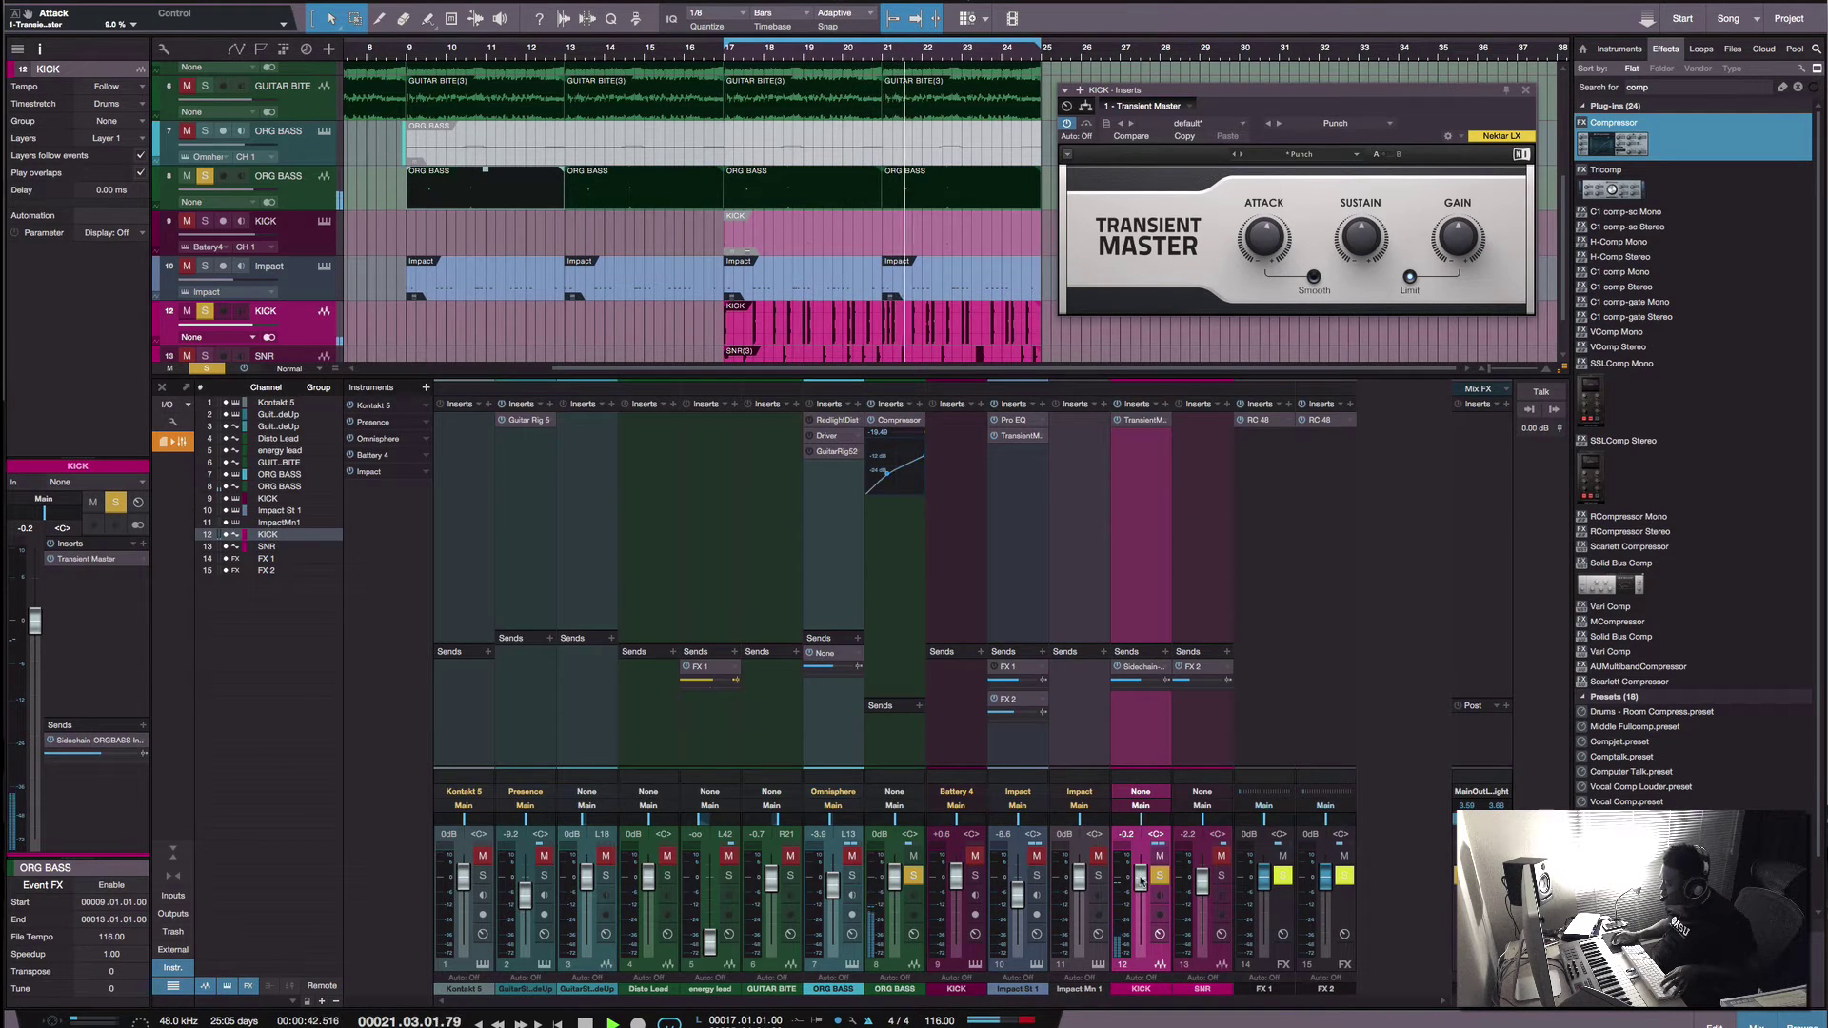
left_click_drag(1140, 882, 1141, 877)
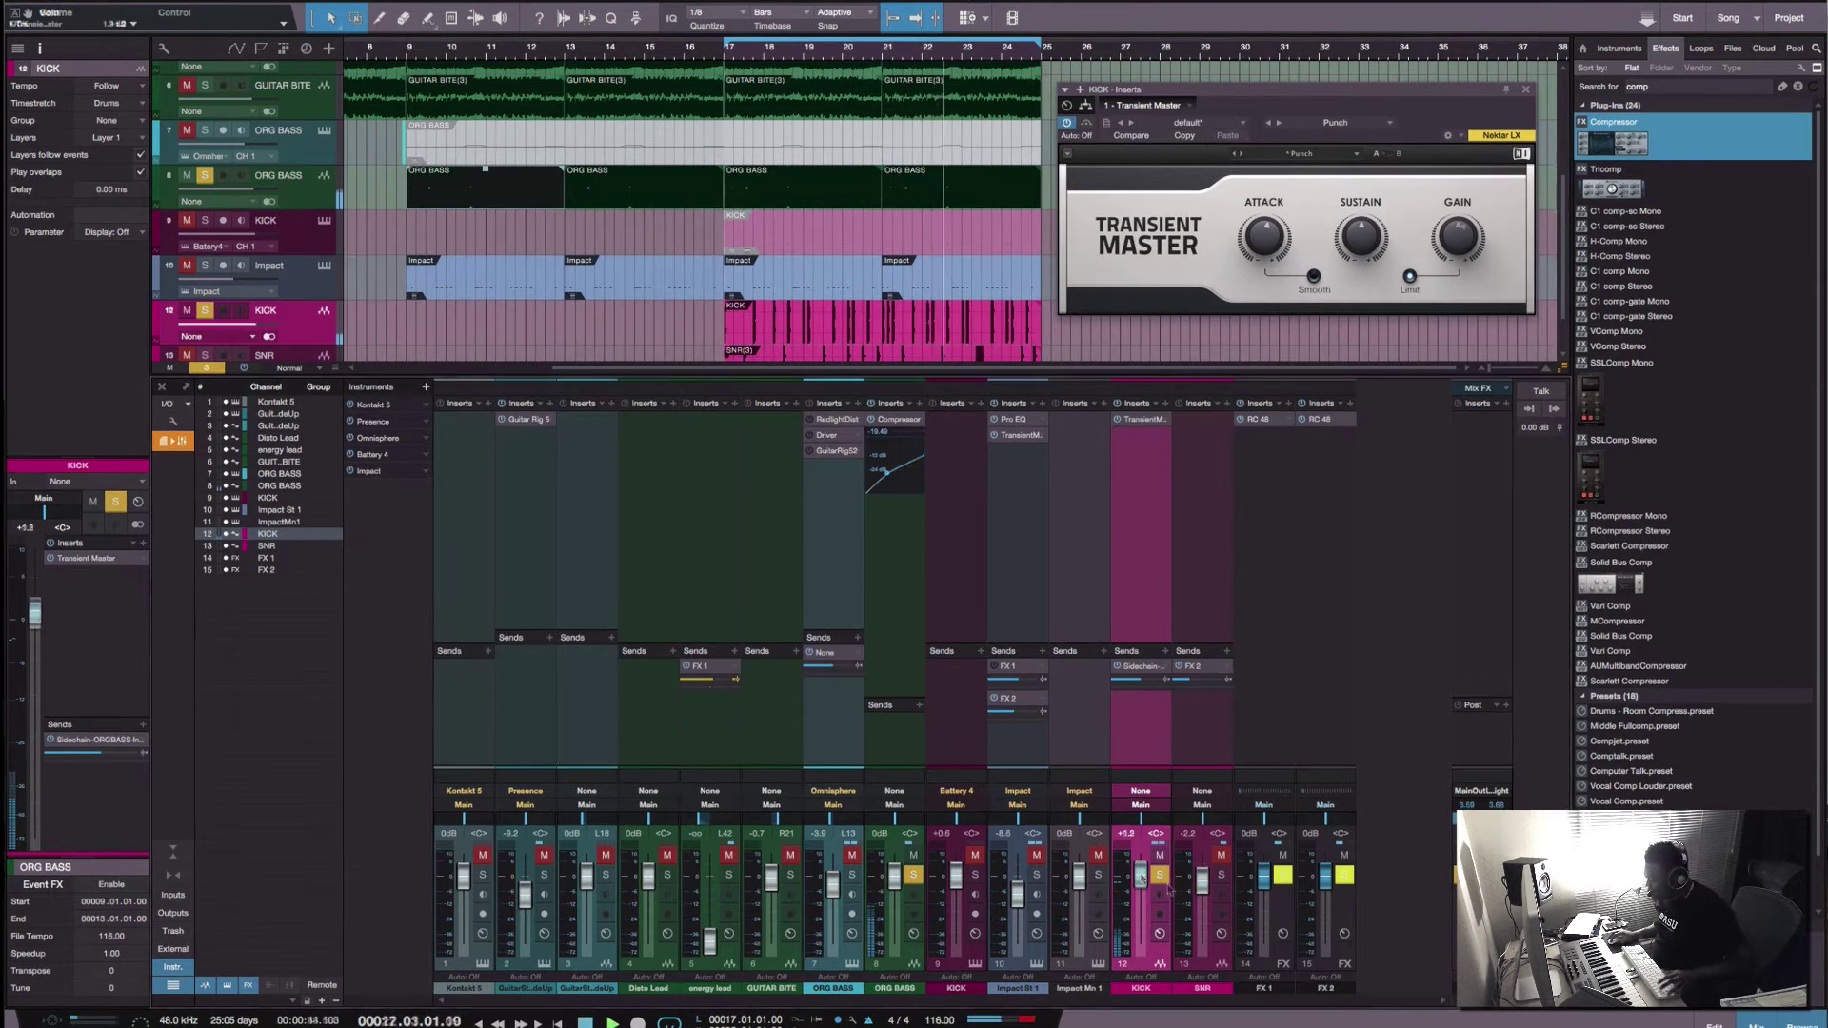
Step: Set the ORG BASS Compressor's release to 11.4 ms during playback and take the ORG BASS audio channel out of solo
key("space")
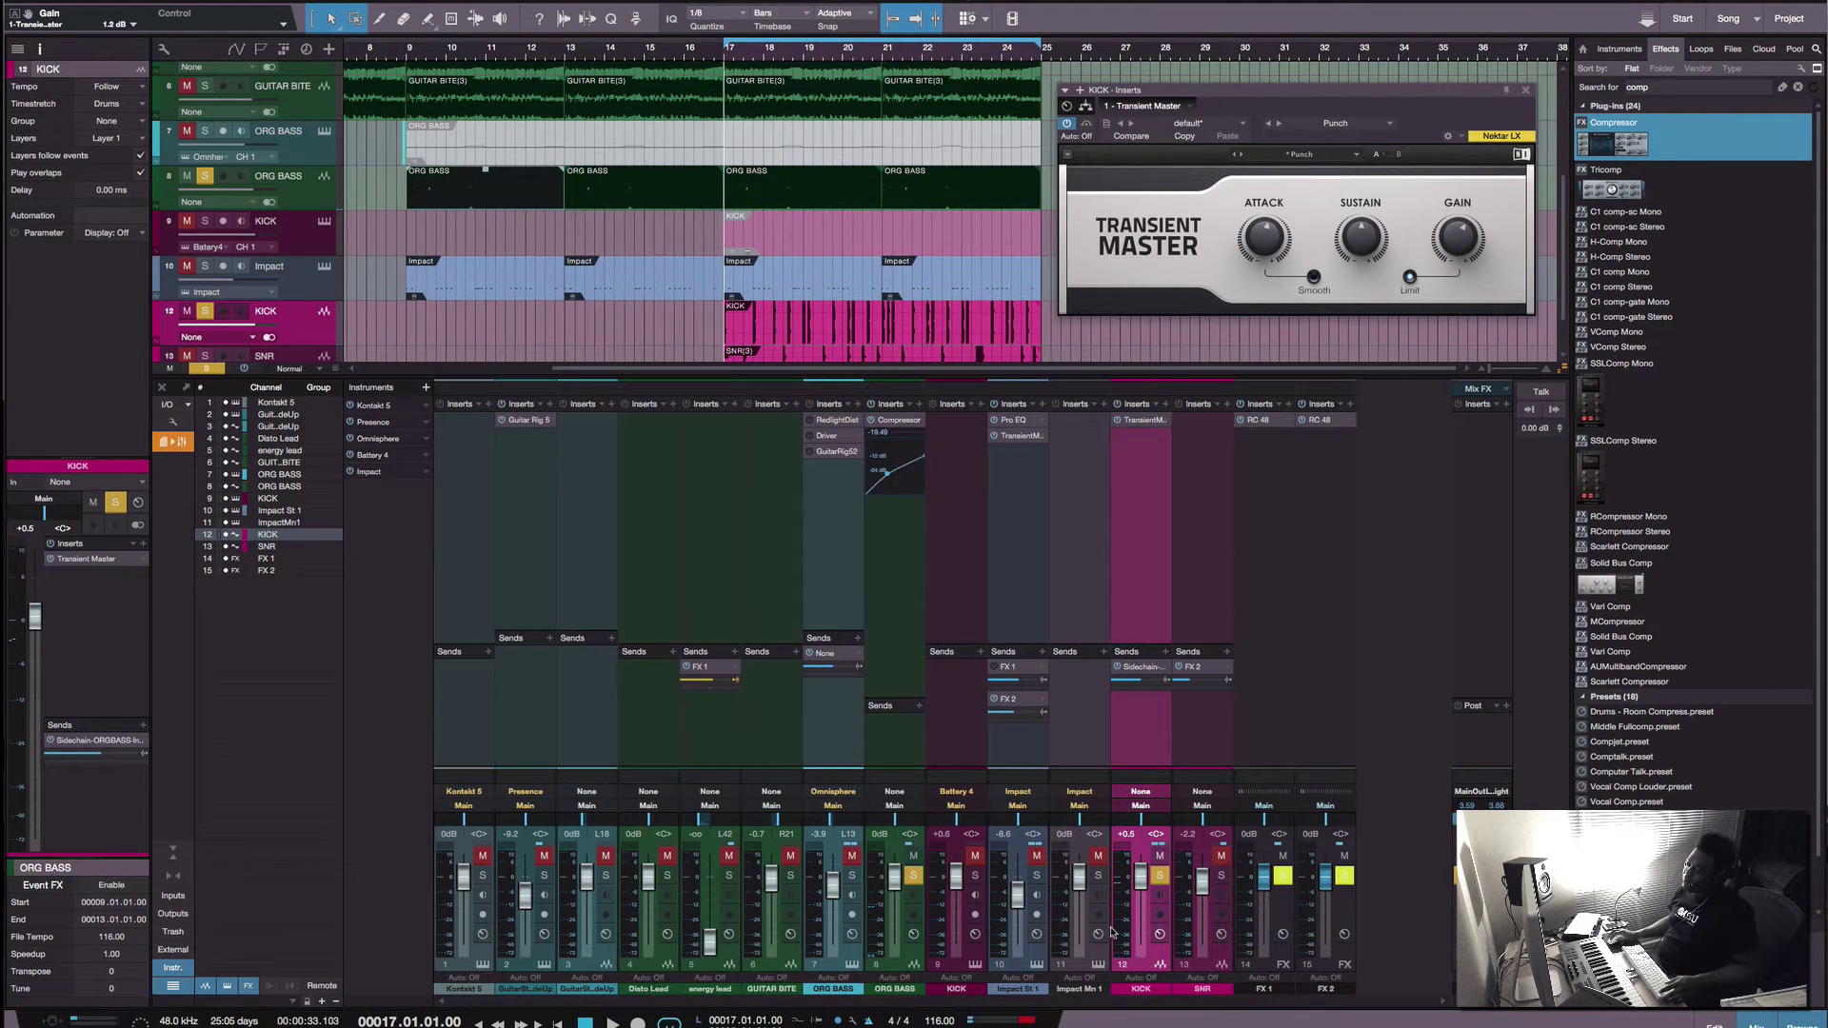
left_click(912, 876)
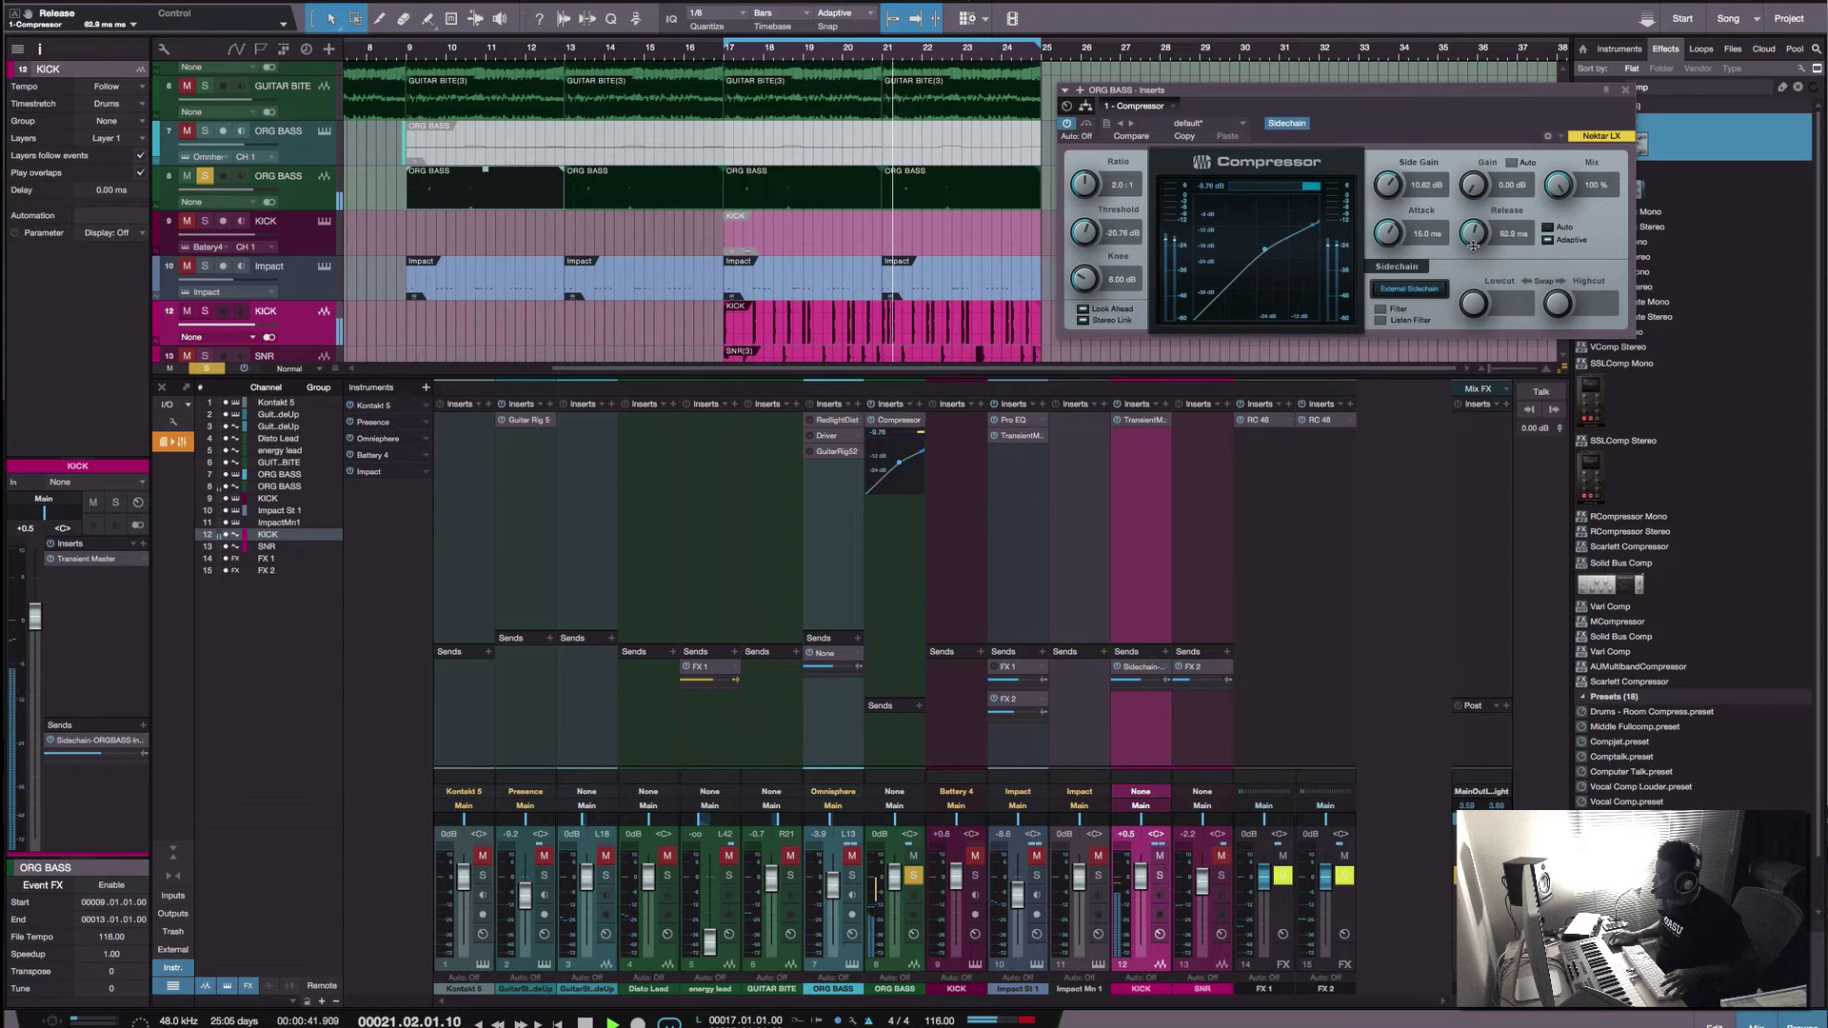
mouse_move(1474, 245)
left_mouse_down()
mouse_move(1472, 197)
mouse_move(1466, 253)
mouse_move(1475, 235)
left_mouse_up()
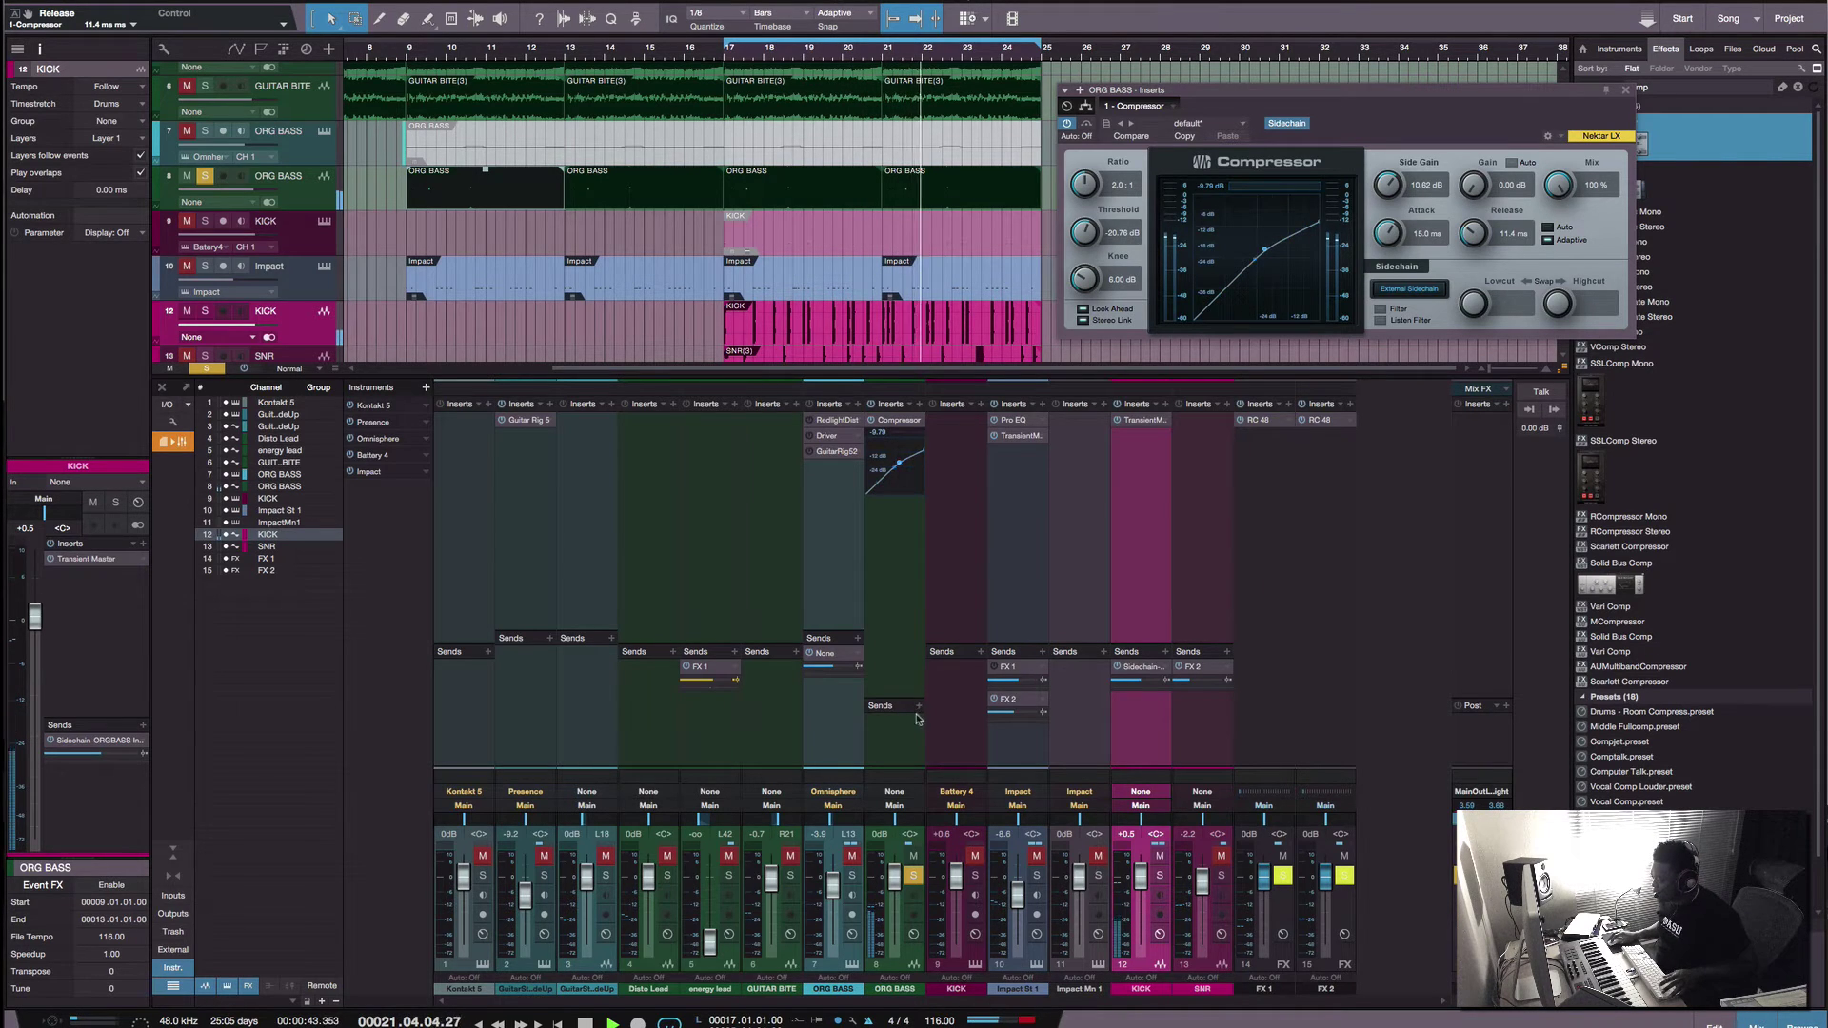
left_click(915, 876)
left_click(917, 571)
key("space")
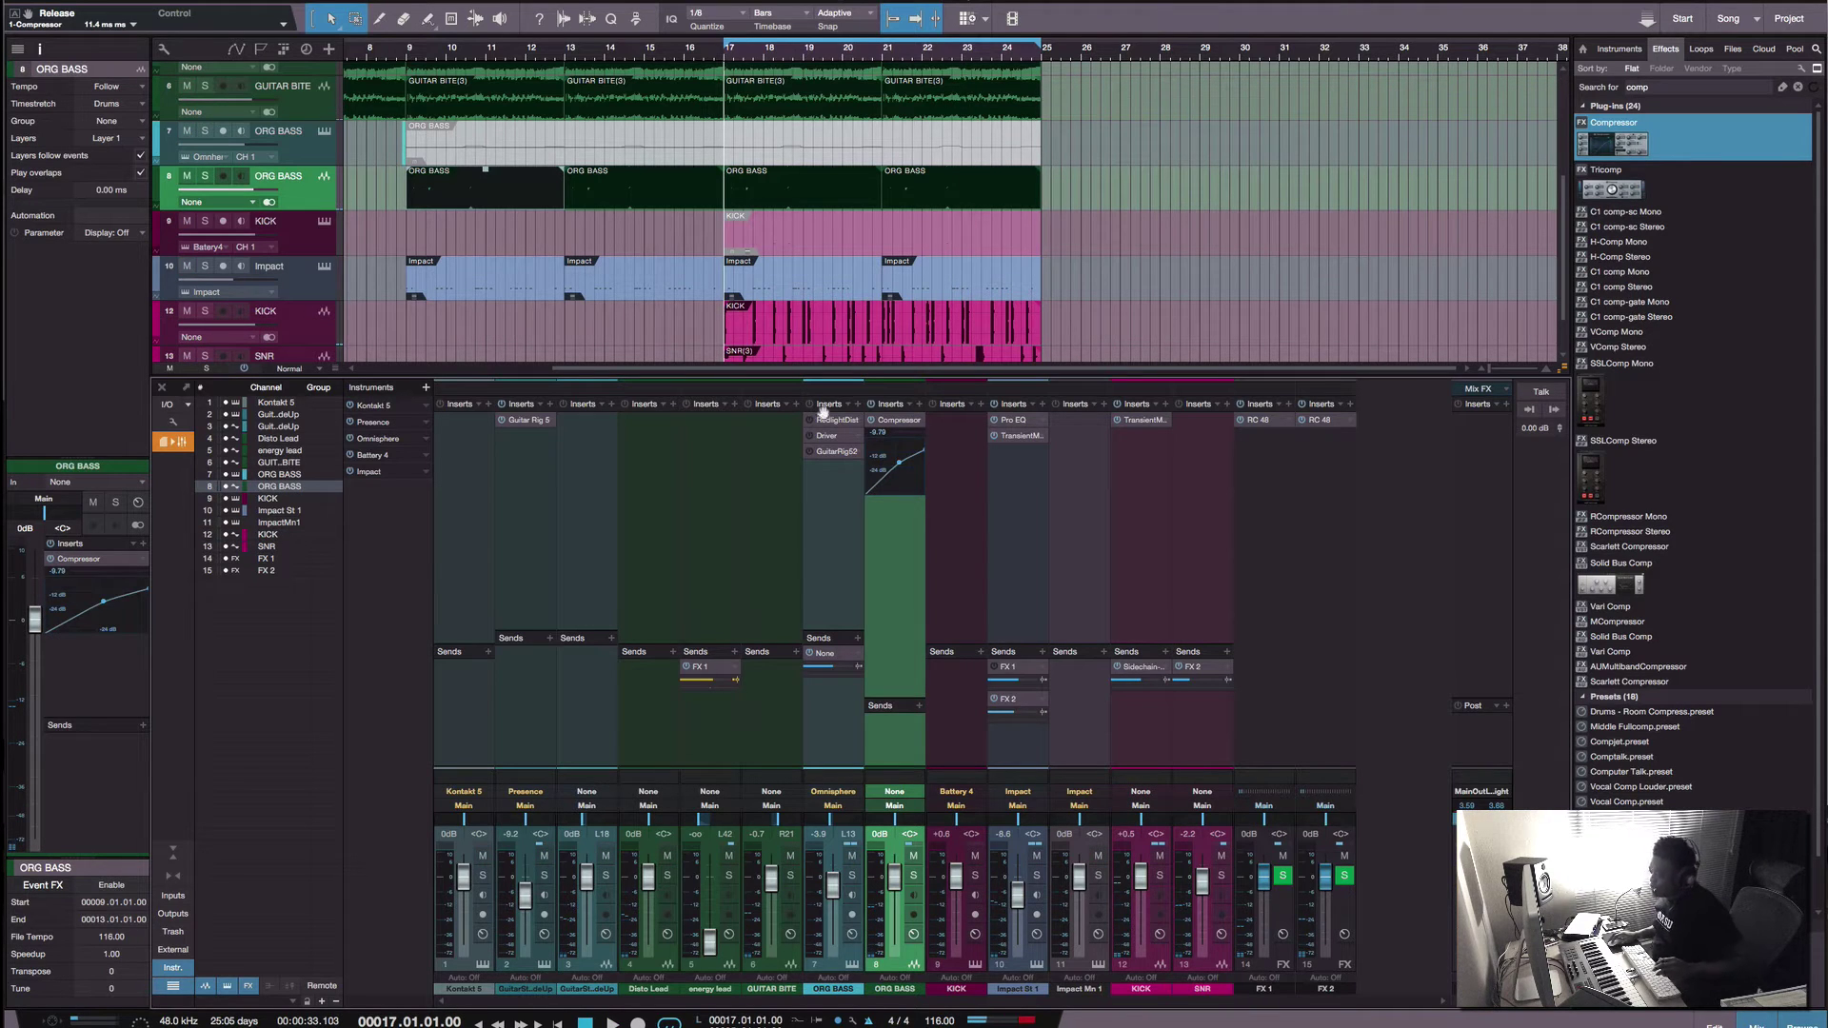
Step: Copy Driver to the ORG BASS audio channel after its Compressor, load the Dirty Vocoder preset and audition it
left_click_drag(855, 524, 886, 525)
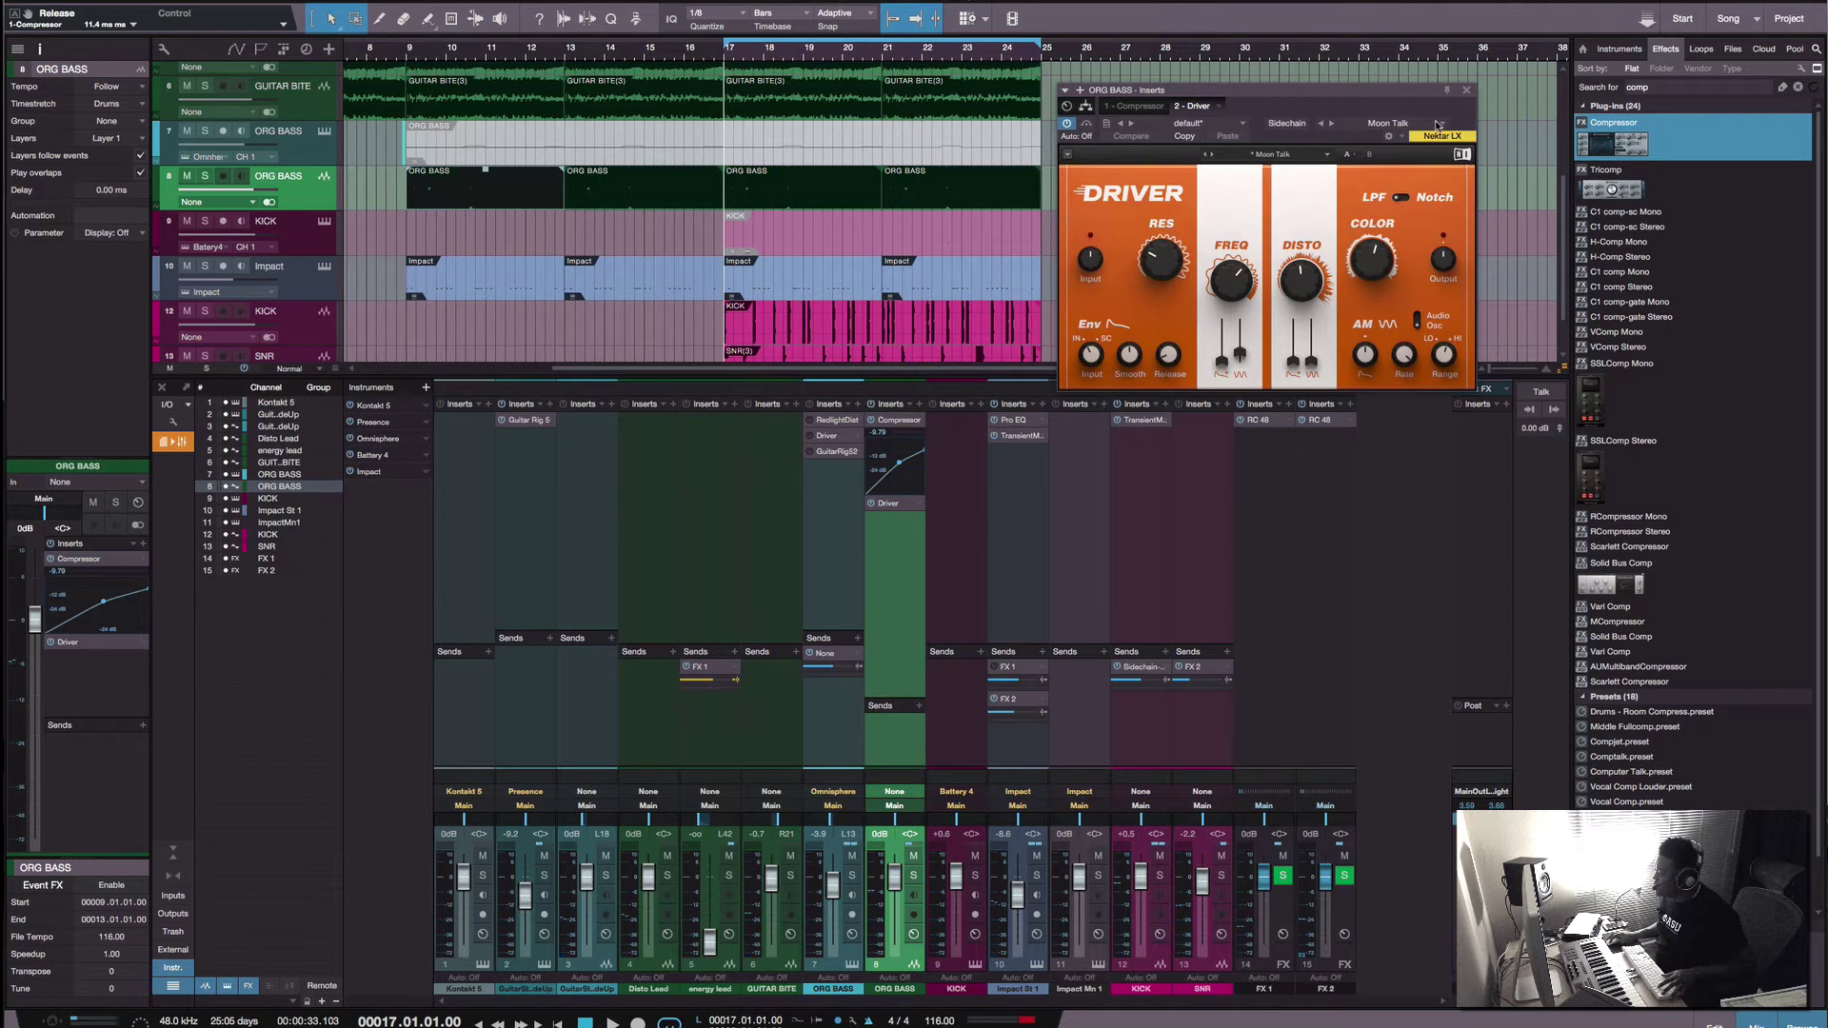
left_click(1439, 124)
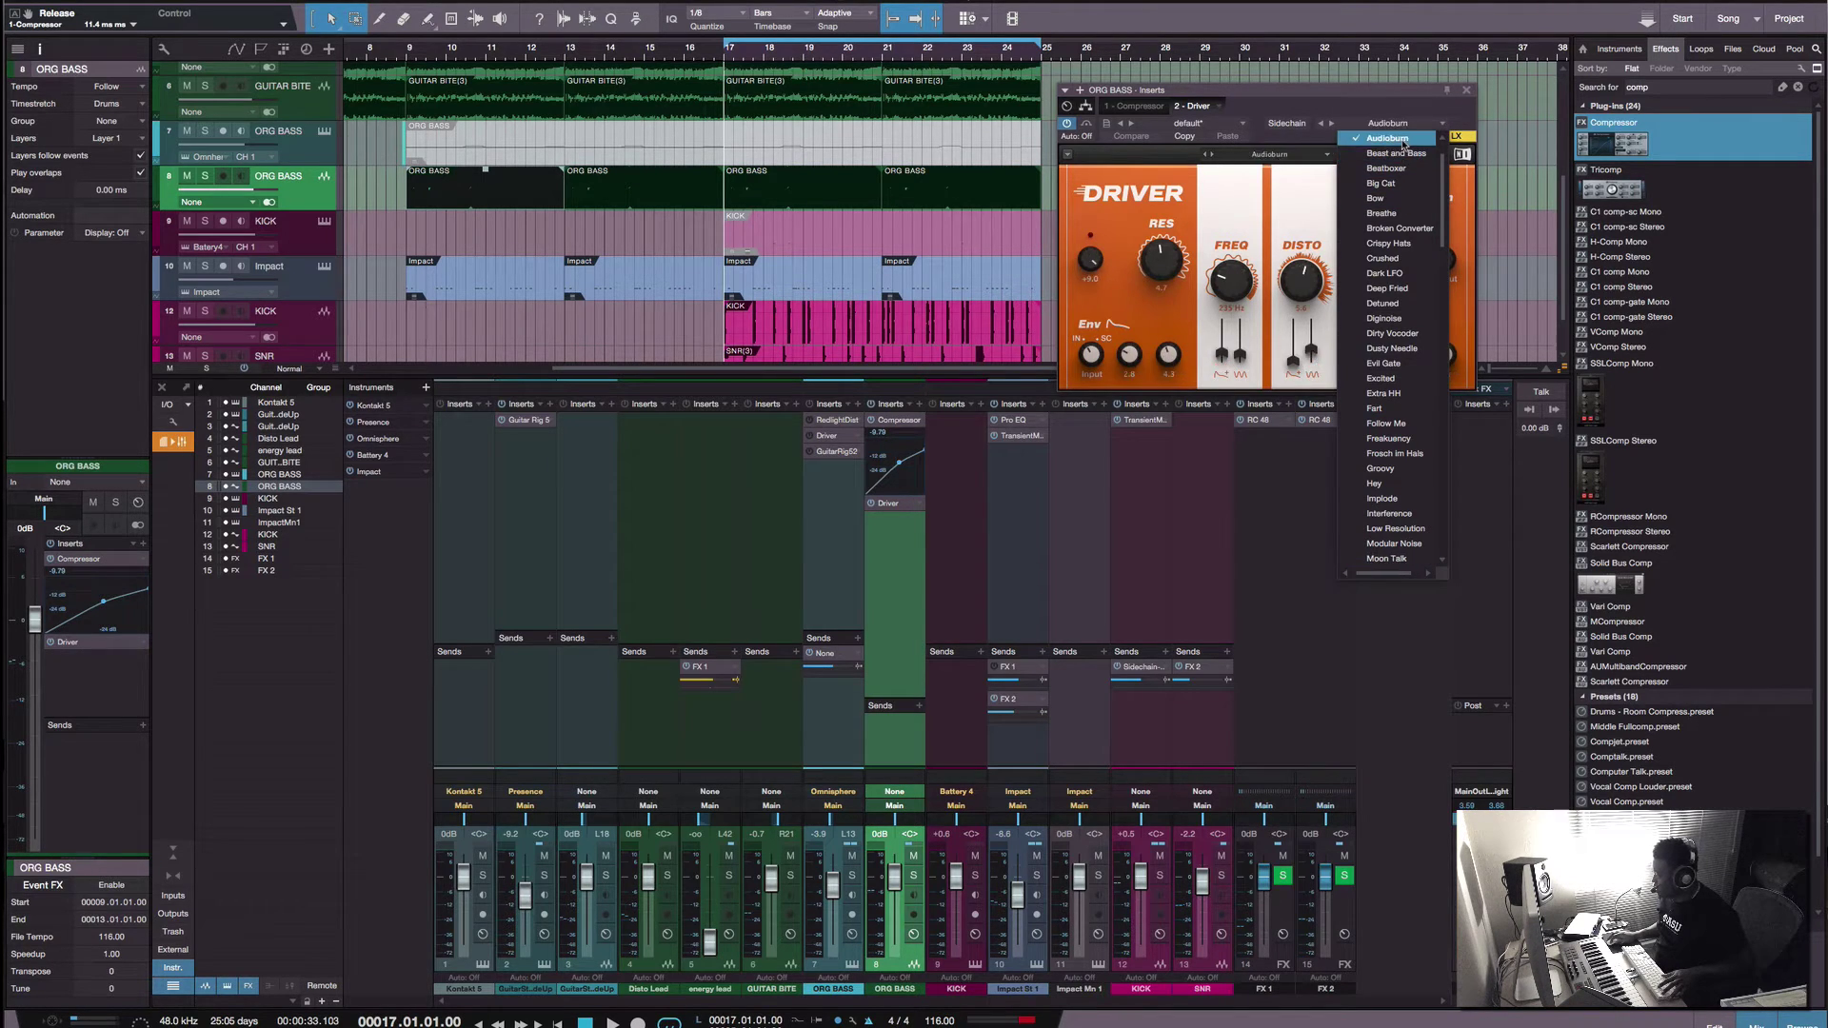
left_click(1393, 333)
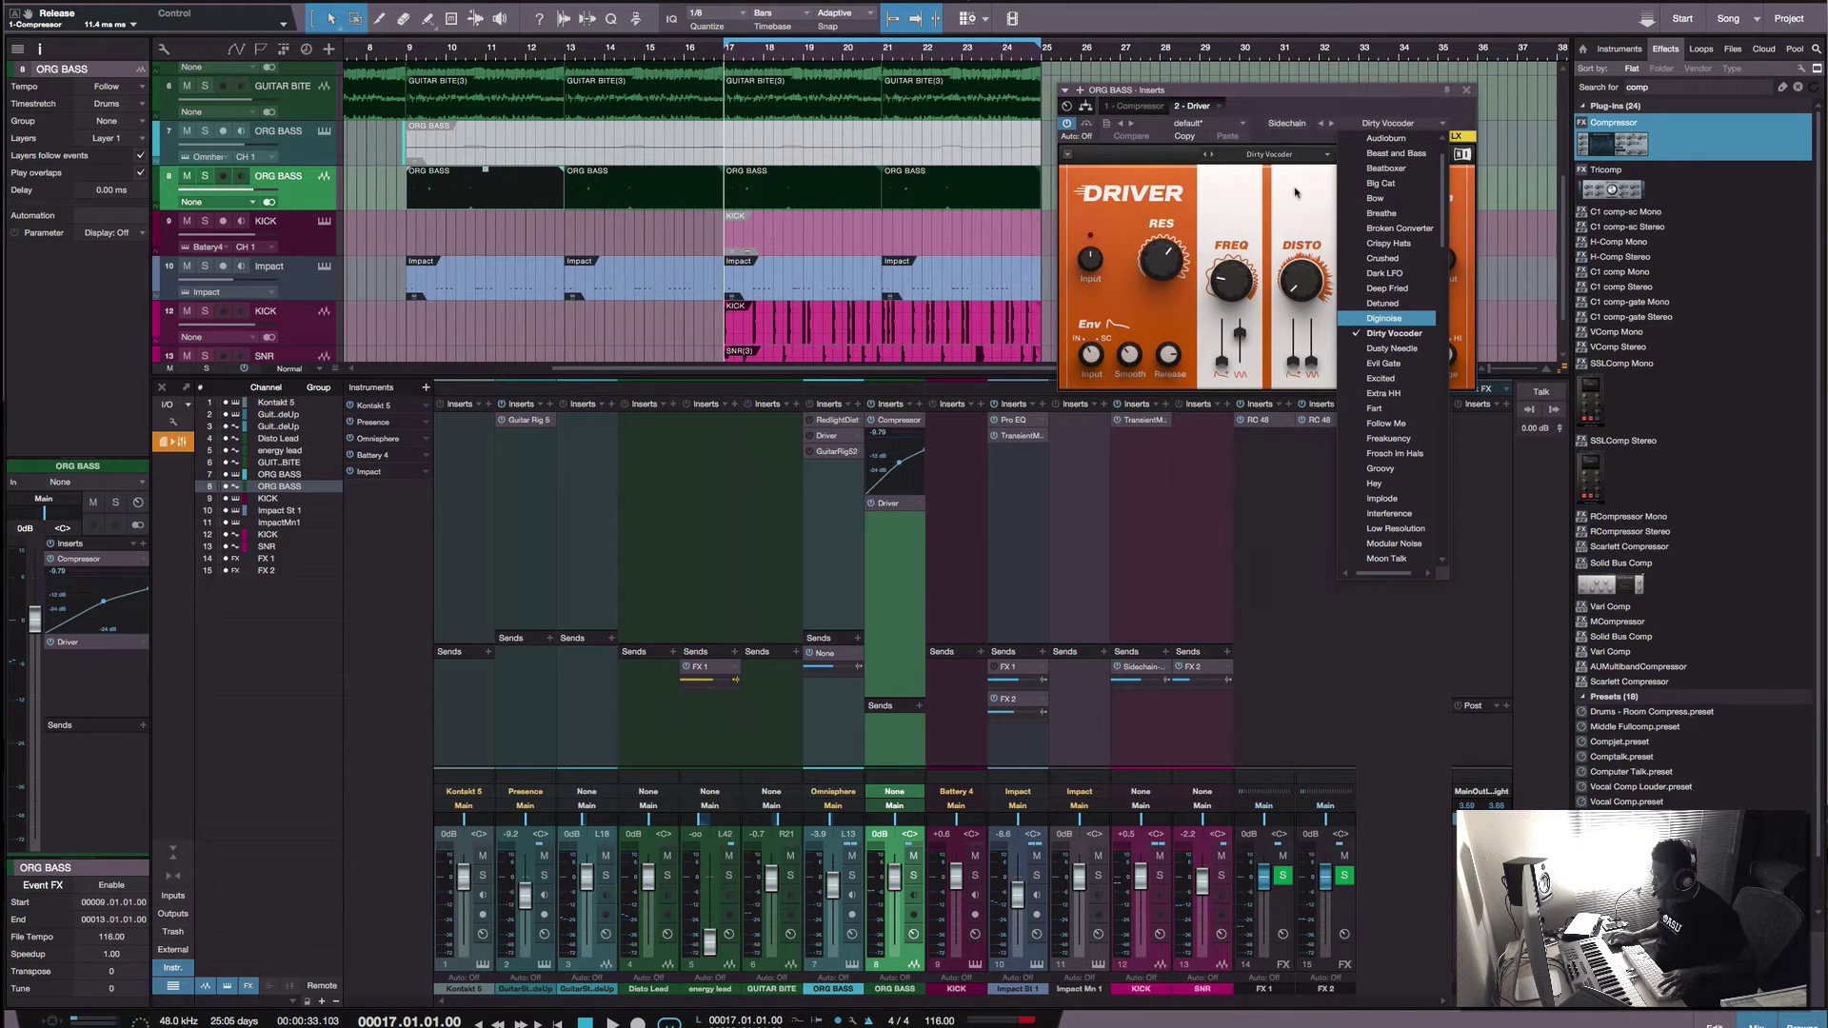
key("space")
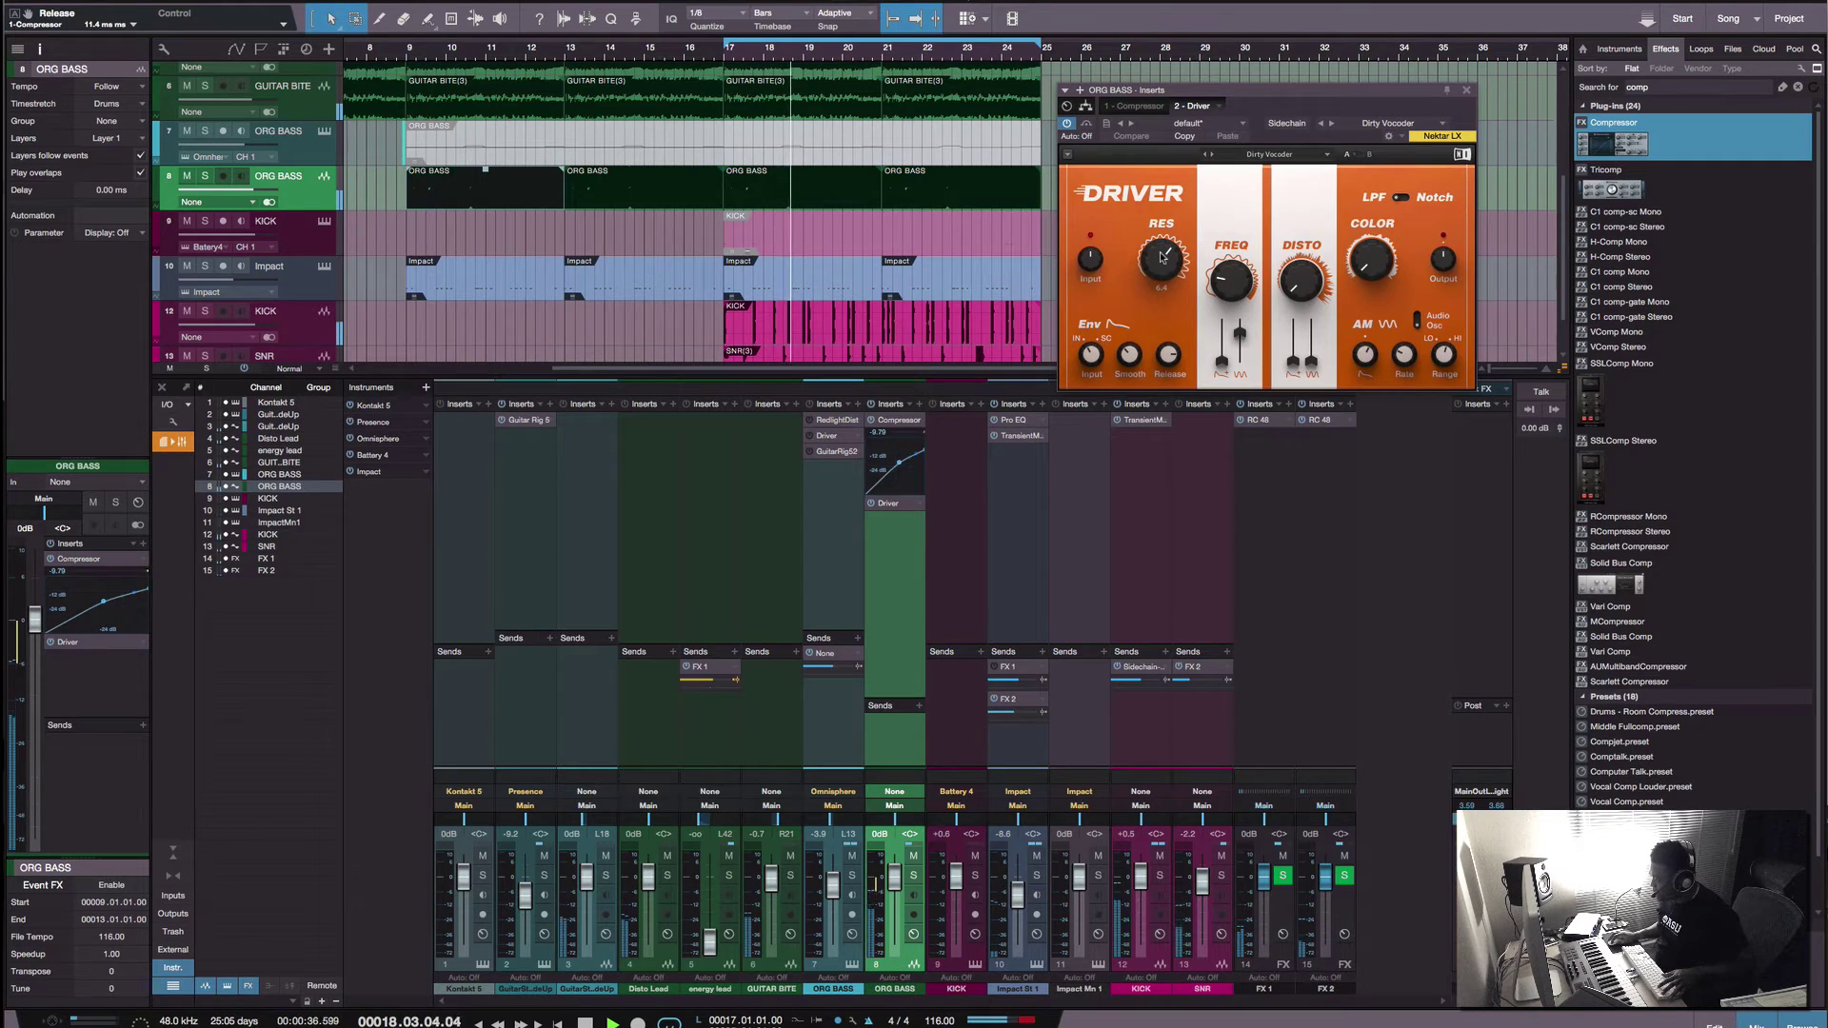
key("space")
Step: Send the ORG BASS audio channel to a new Driver FX channel, remove its Driver insert and adjust the send level
left_click_drag(890, 504, 894, 732)
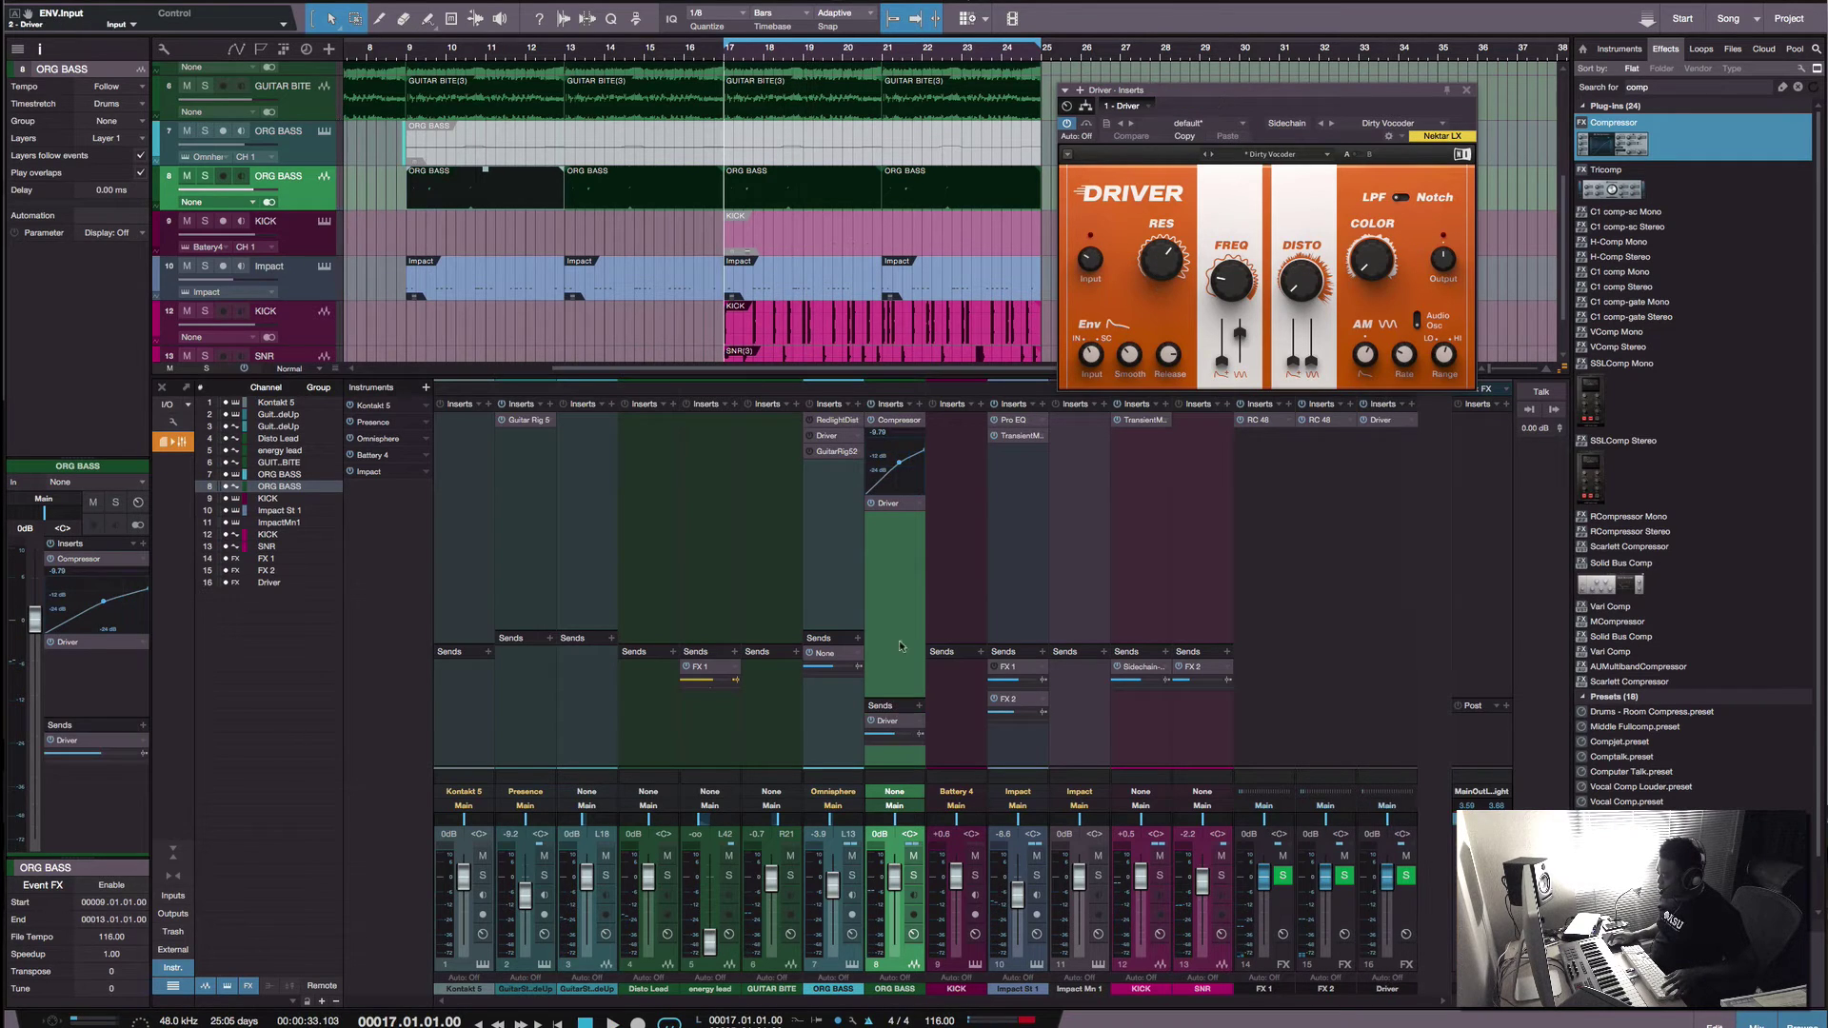
left_click(920, 505)
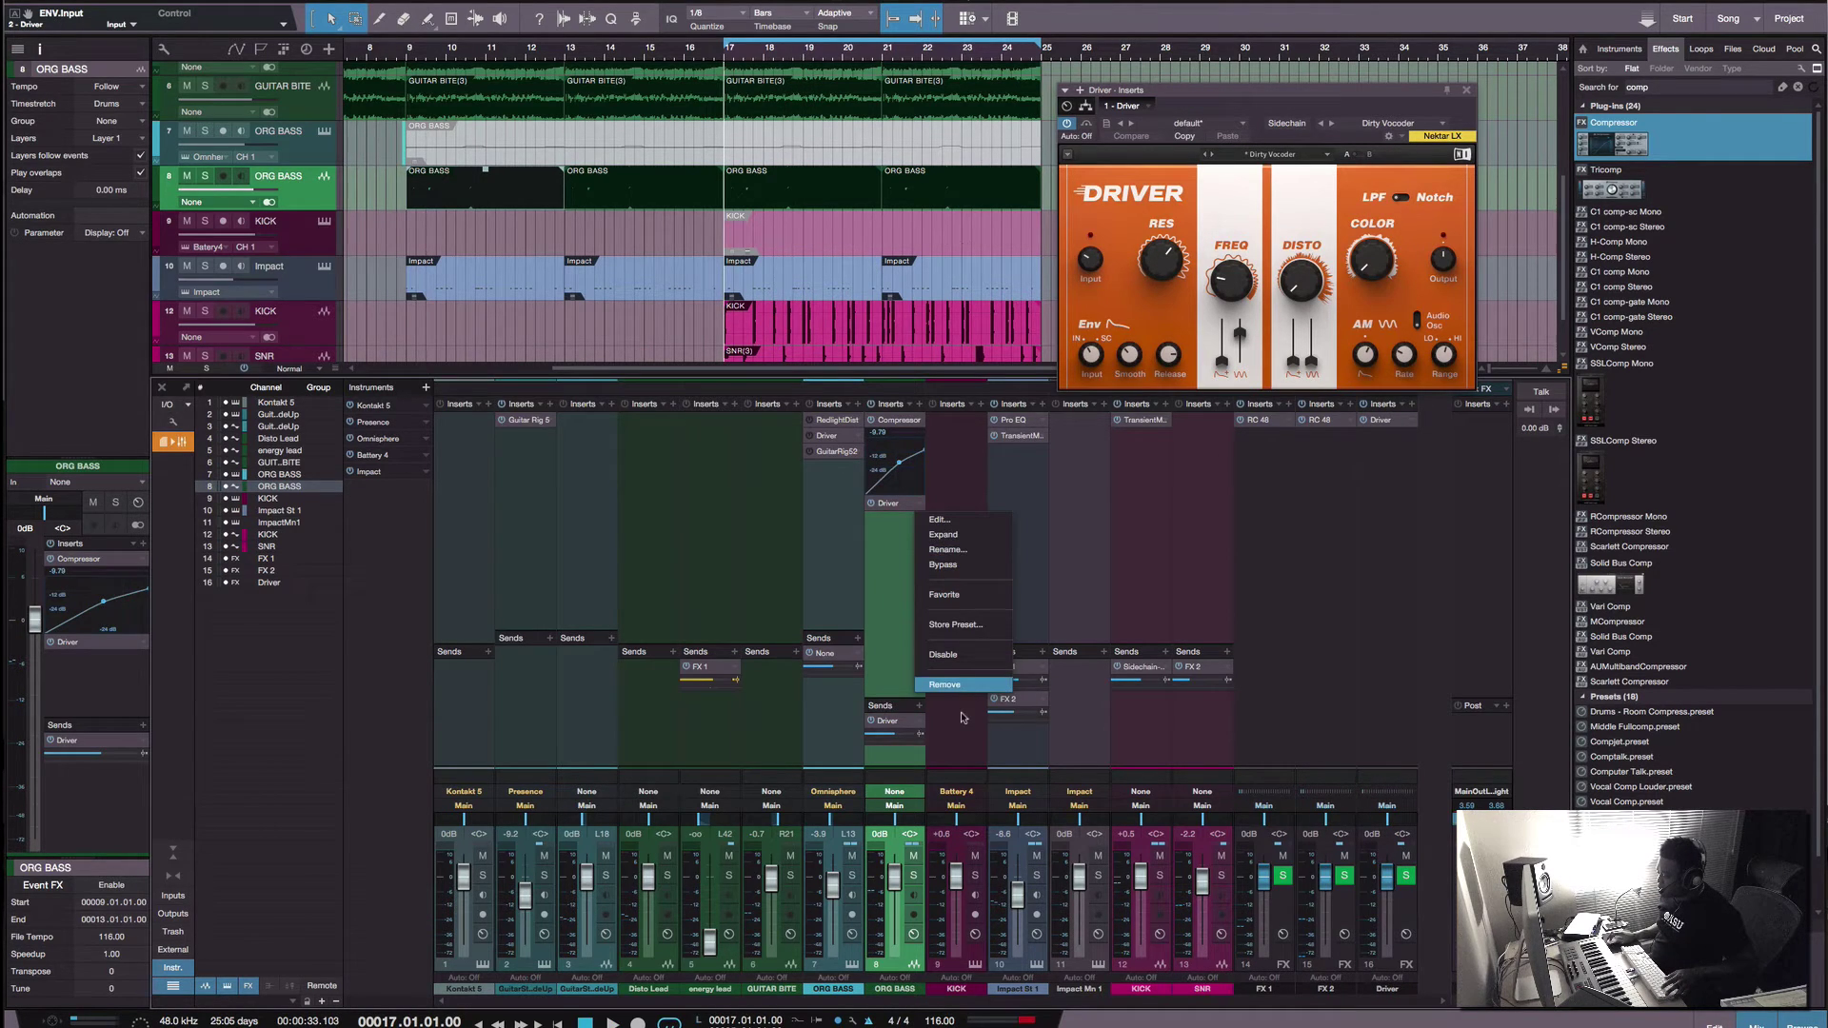
left_click(945, 685)
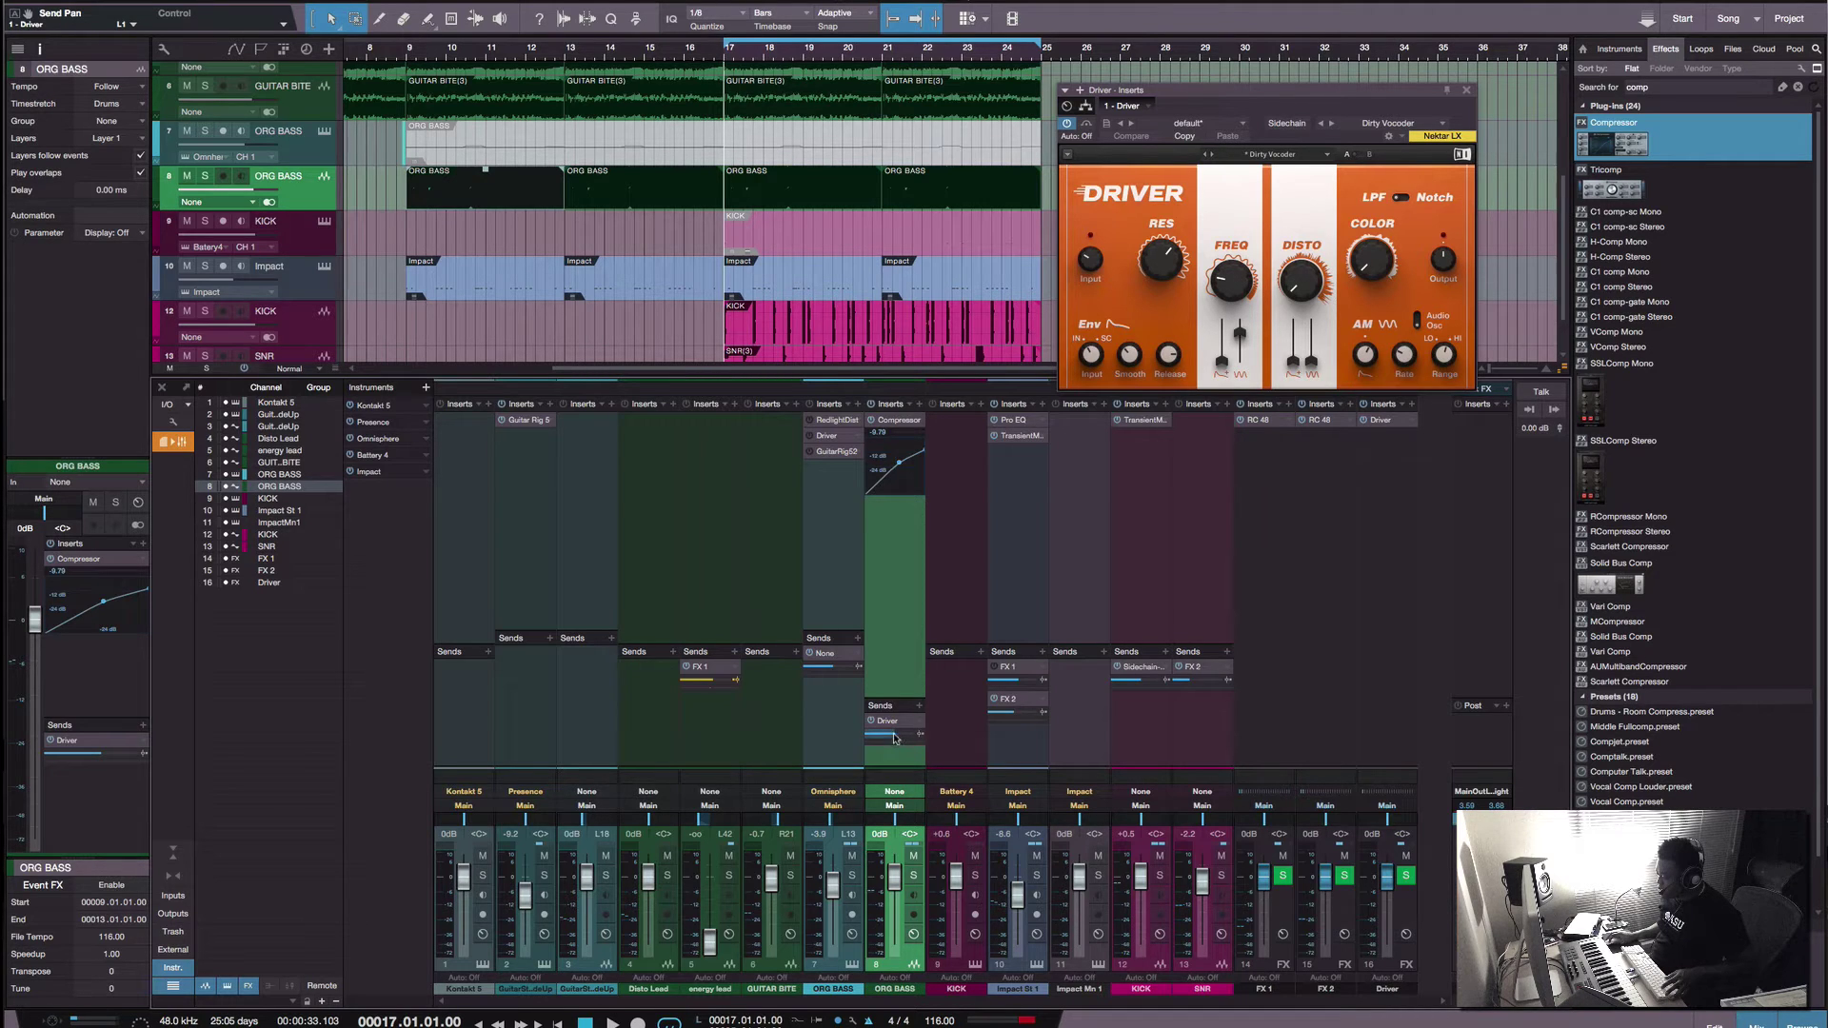
left_click_drag(895, 739, 885, 744)
key("space")
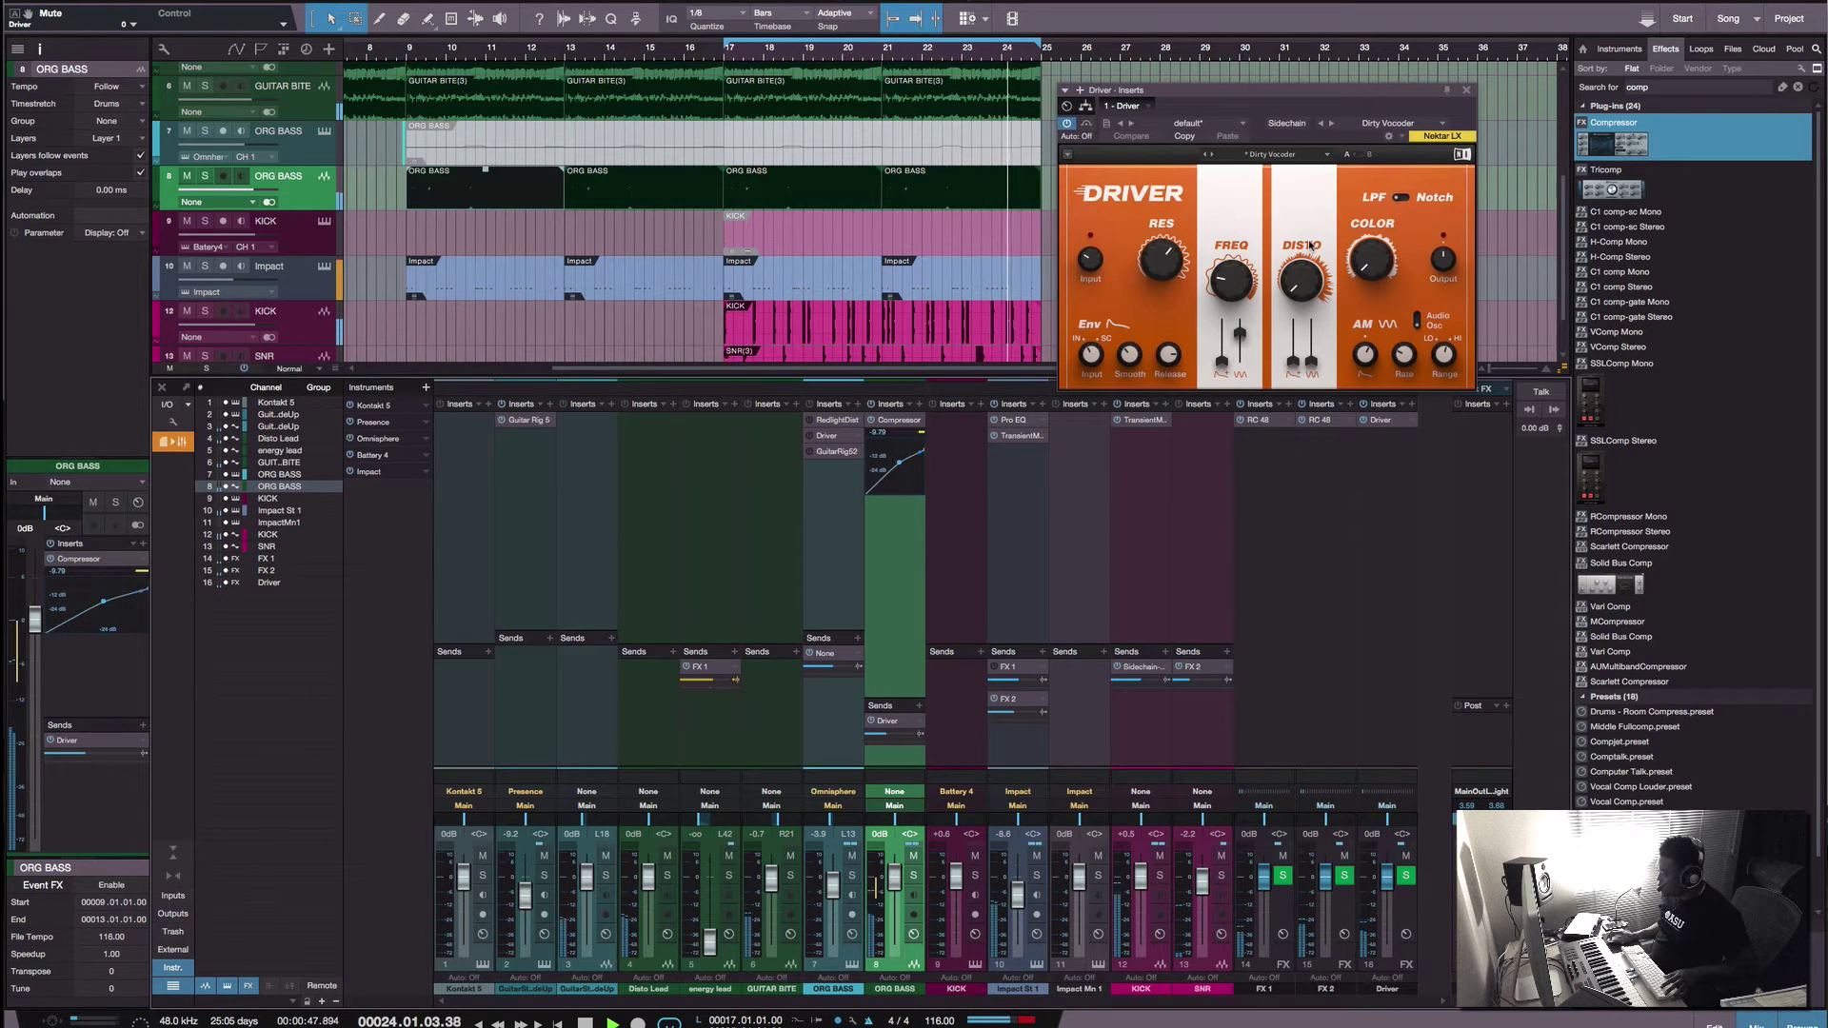
Step: Load the 303 Driver preset on the Driver FX channel and raise the ORG BASS send level to about +7.6 dB
left_click(1312, 155)
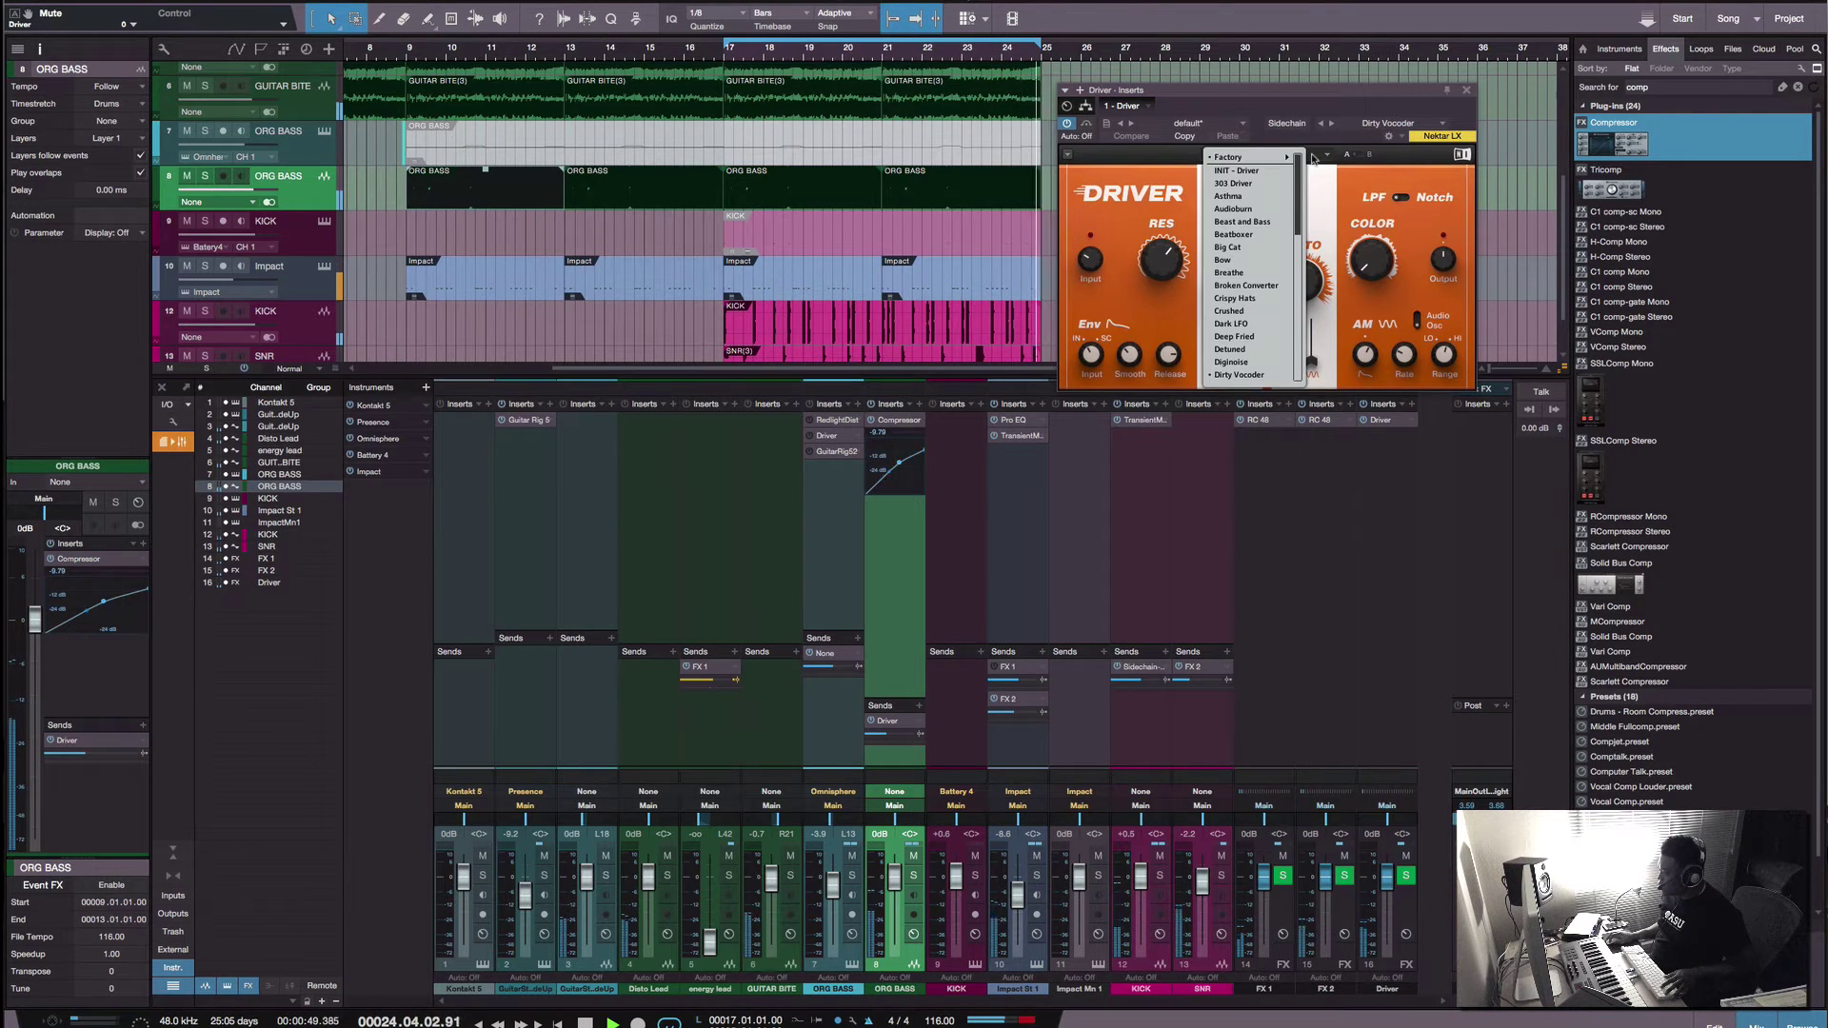
left_click(1265, 184)
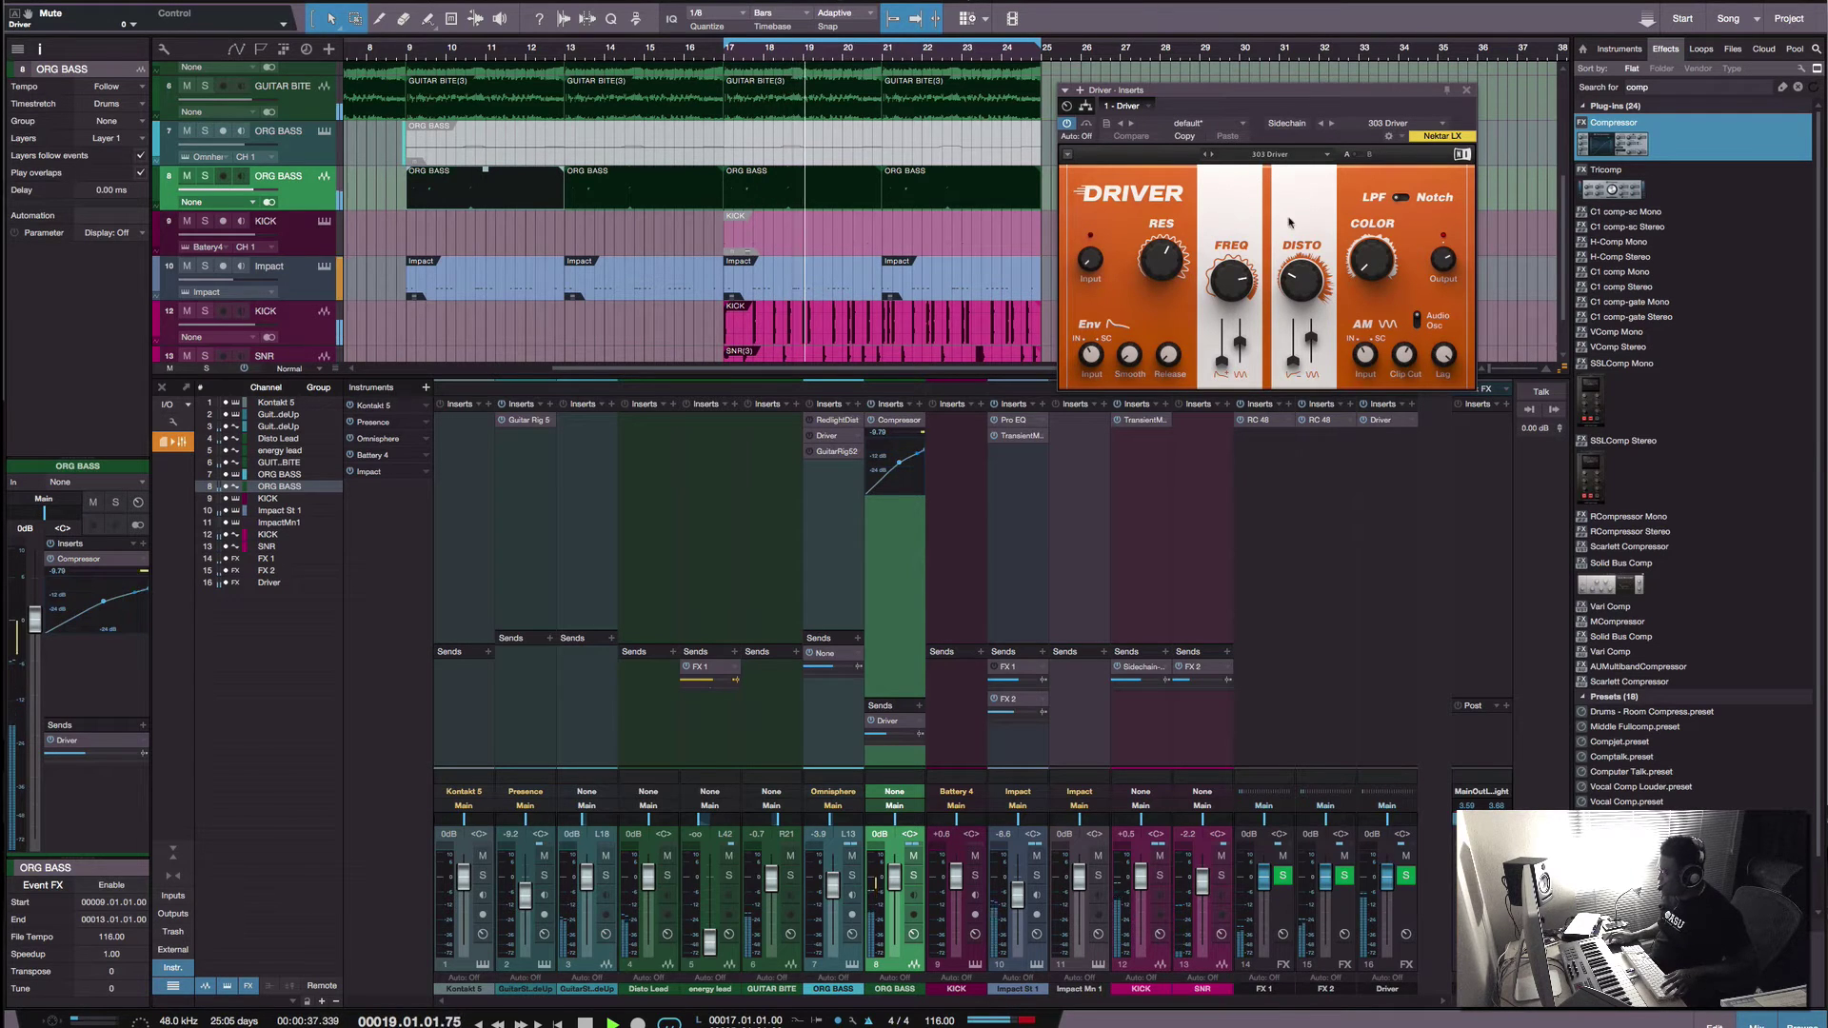
left_click_drag(881, 735, 870, 802)
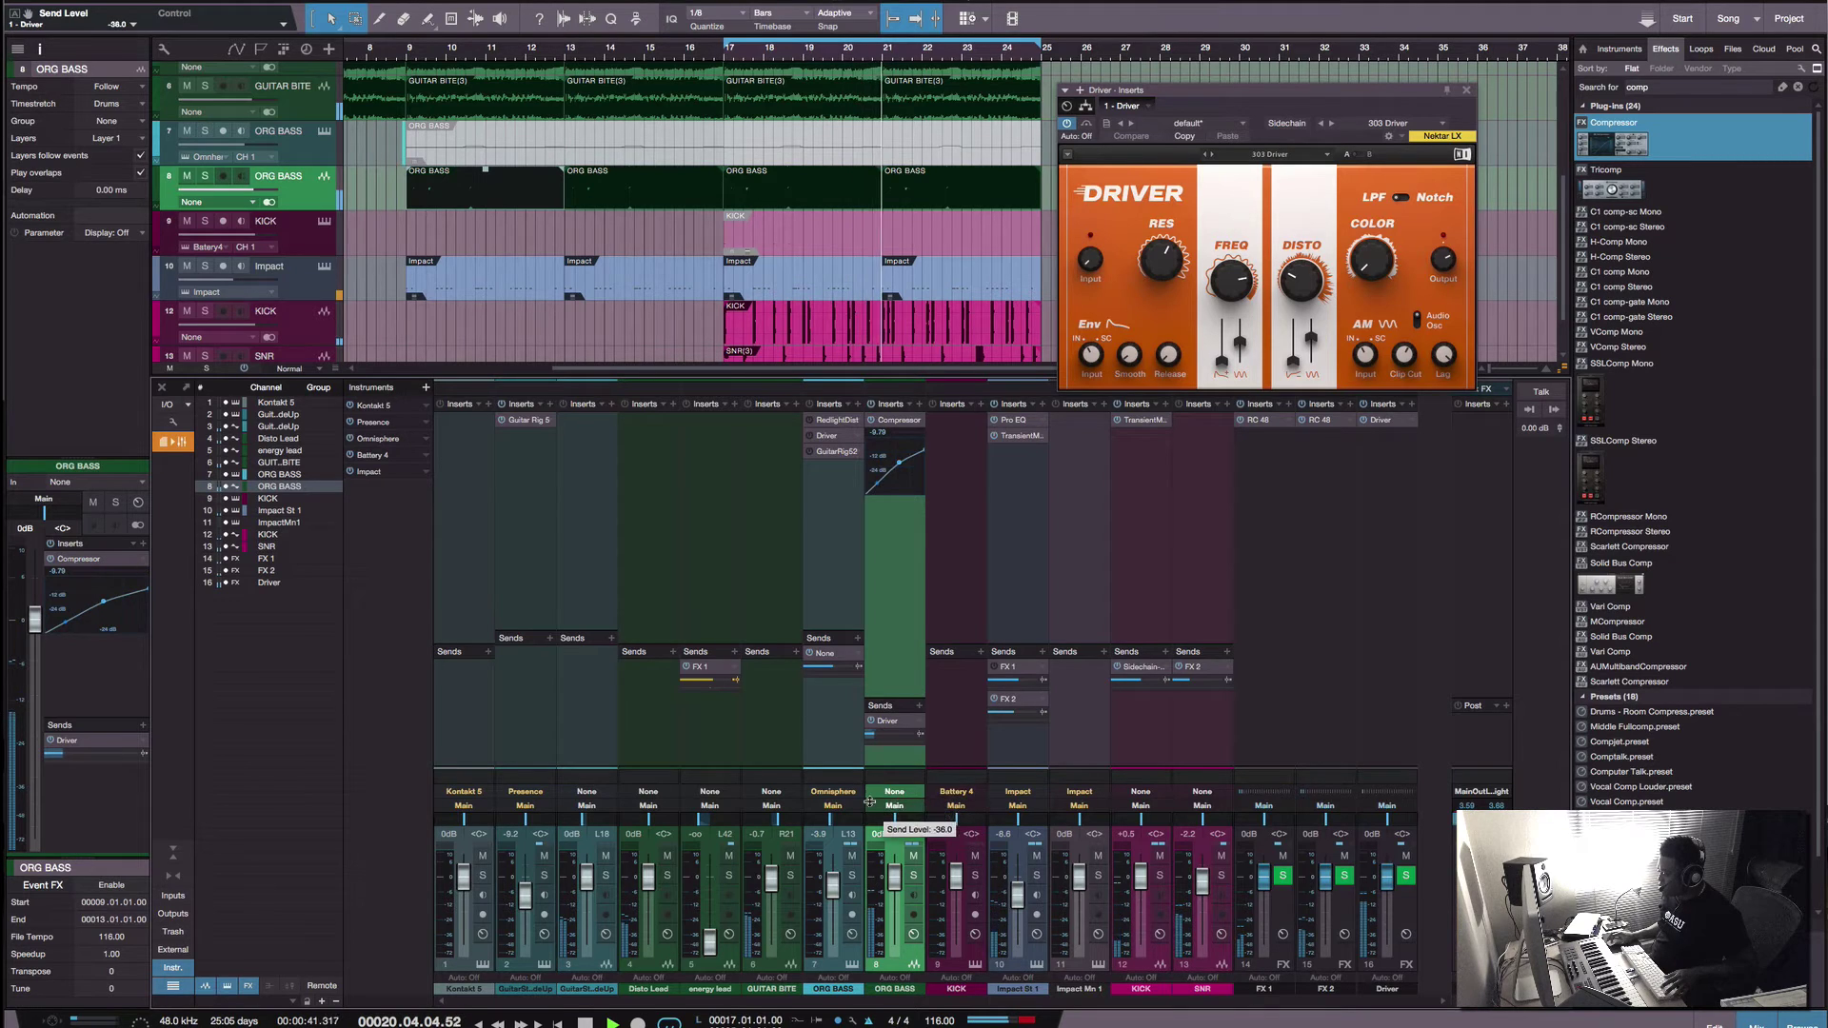
left_click_drag(1386, 876, 1386, 915)
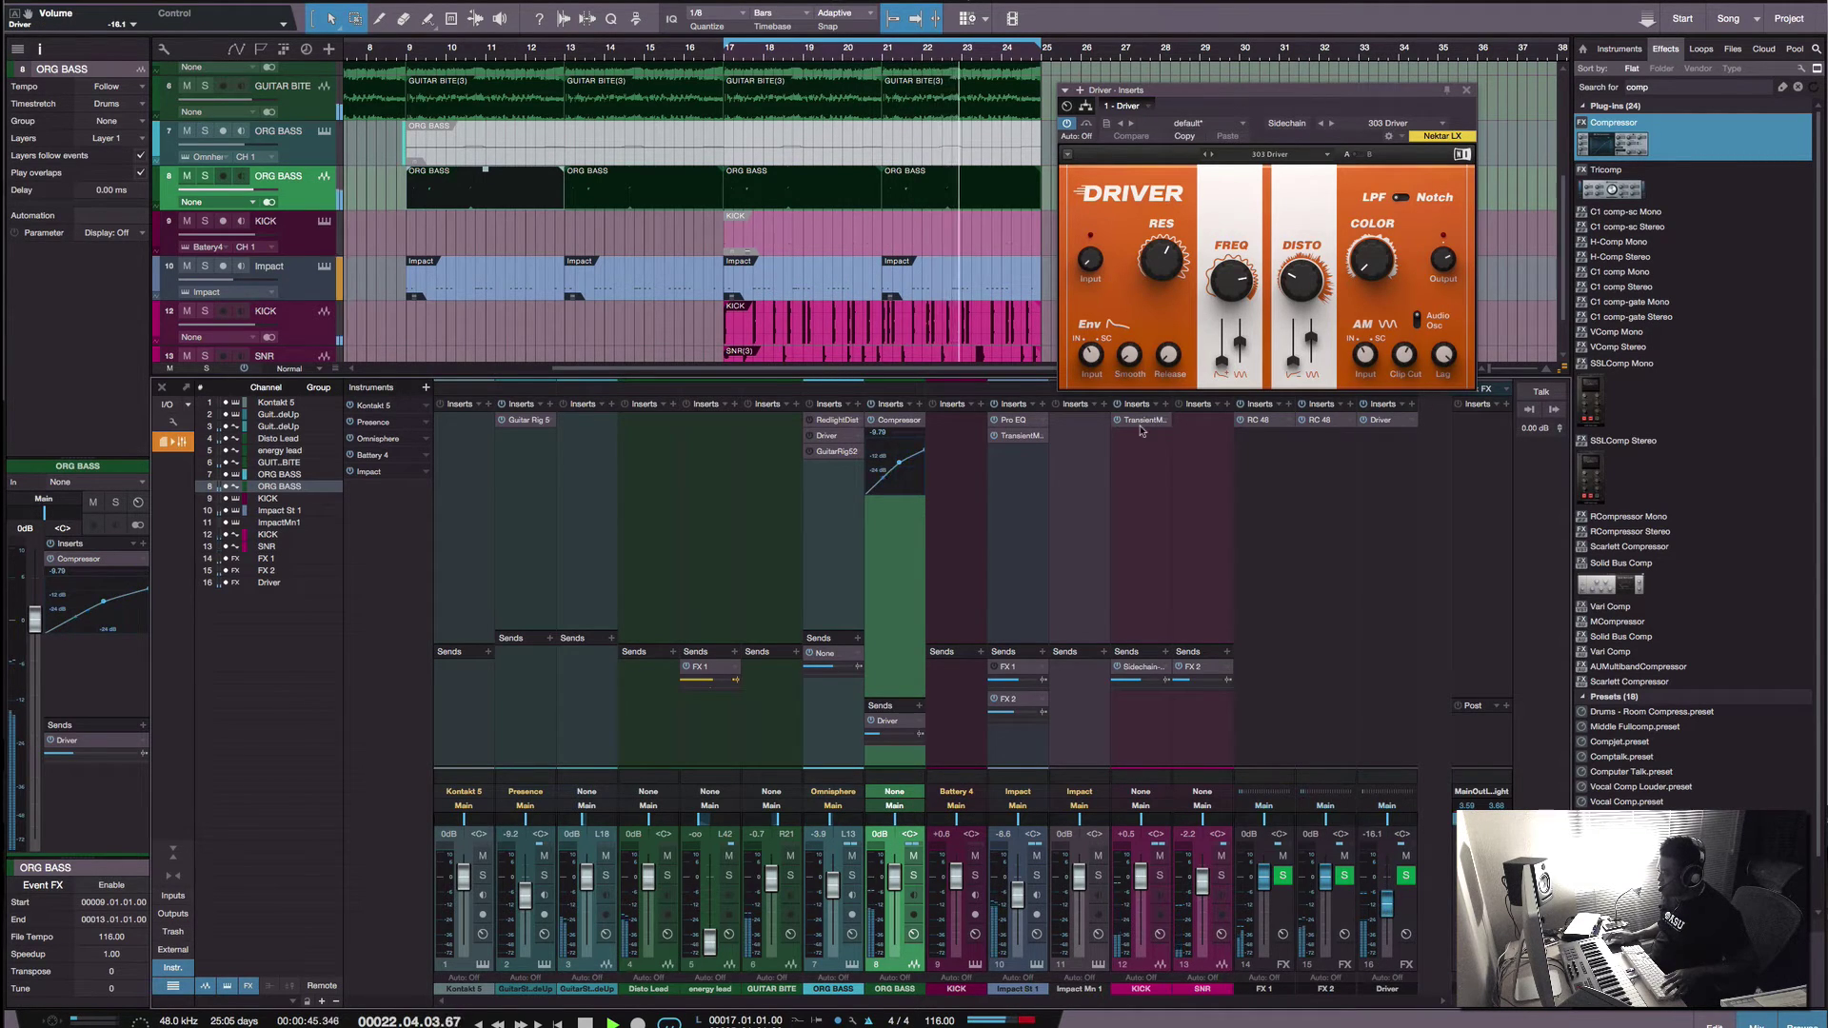
left_click_drag(876, 739, 895, 630)
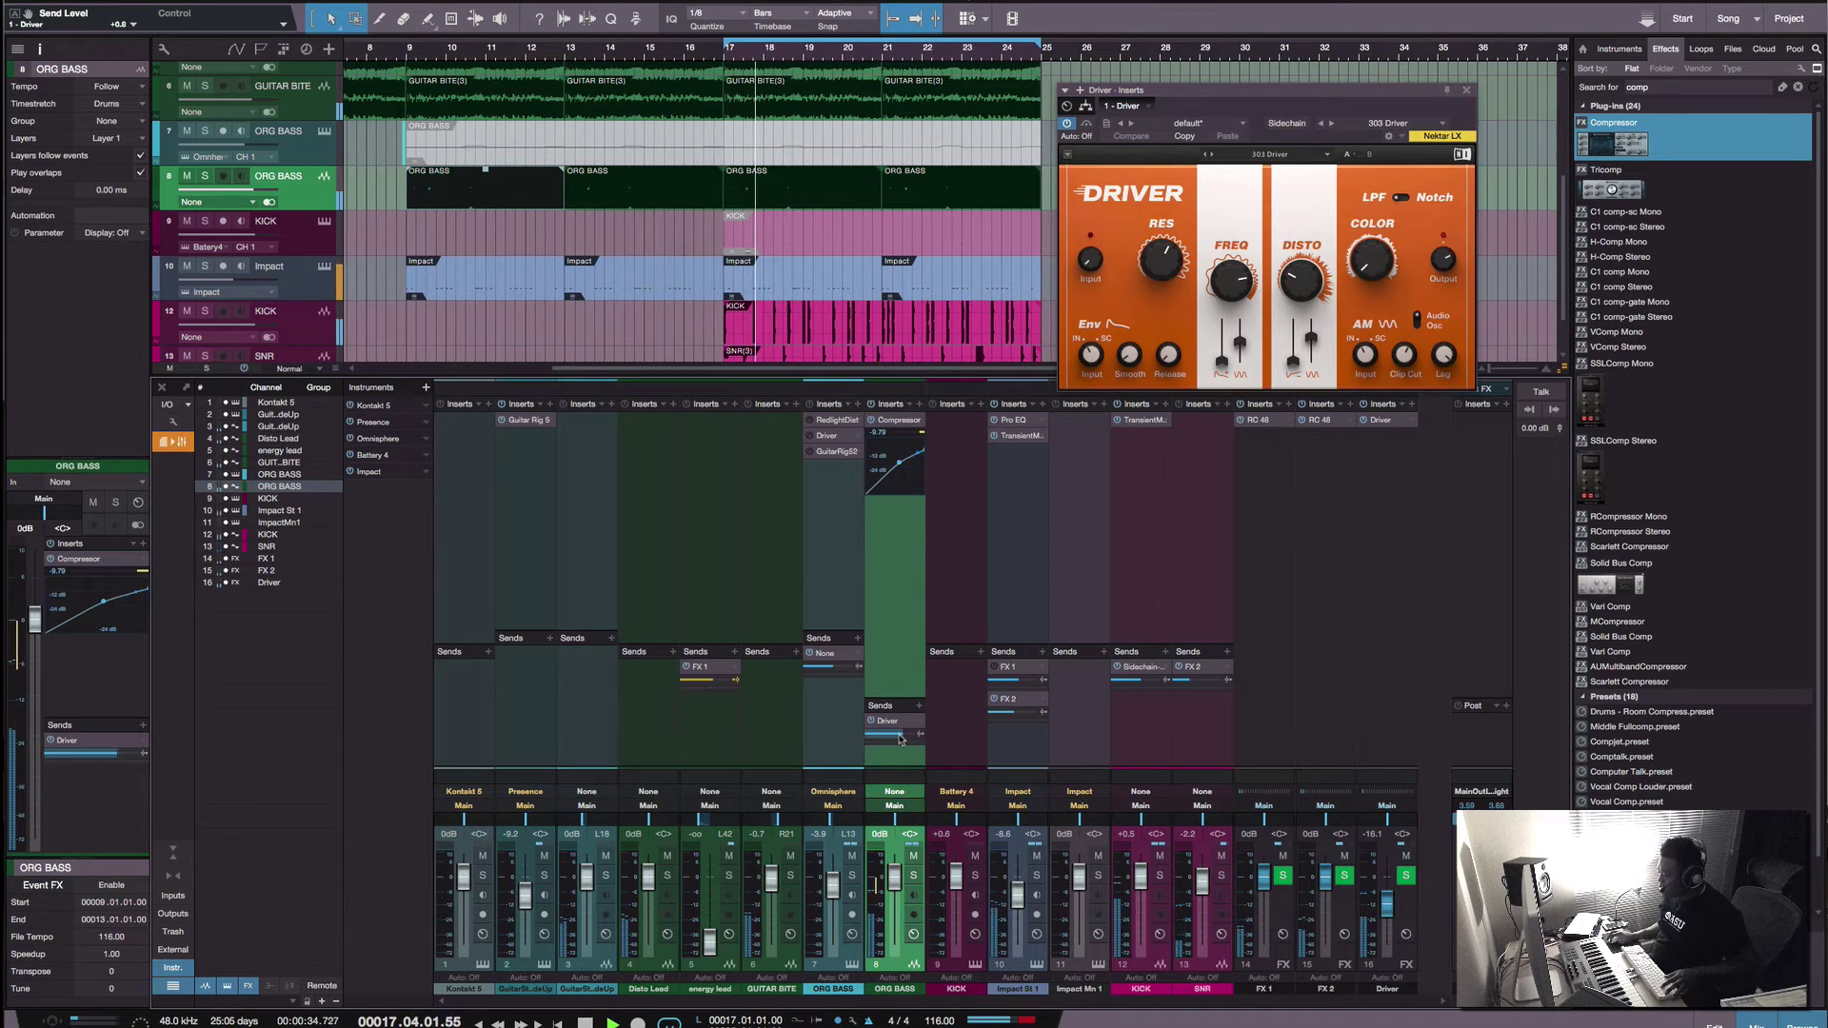
left_click_drag(900, 739, 913, 735)
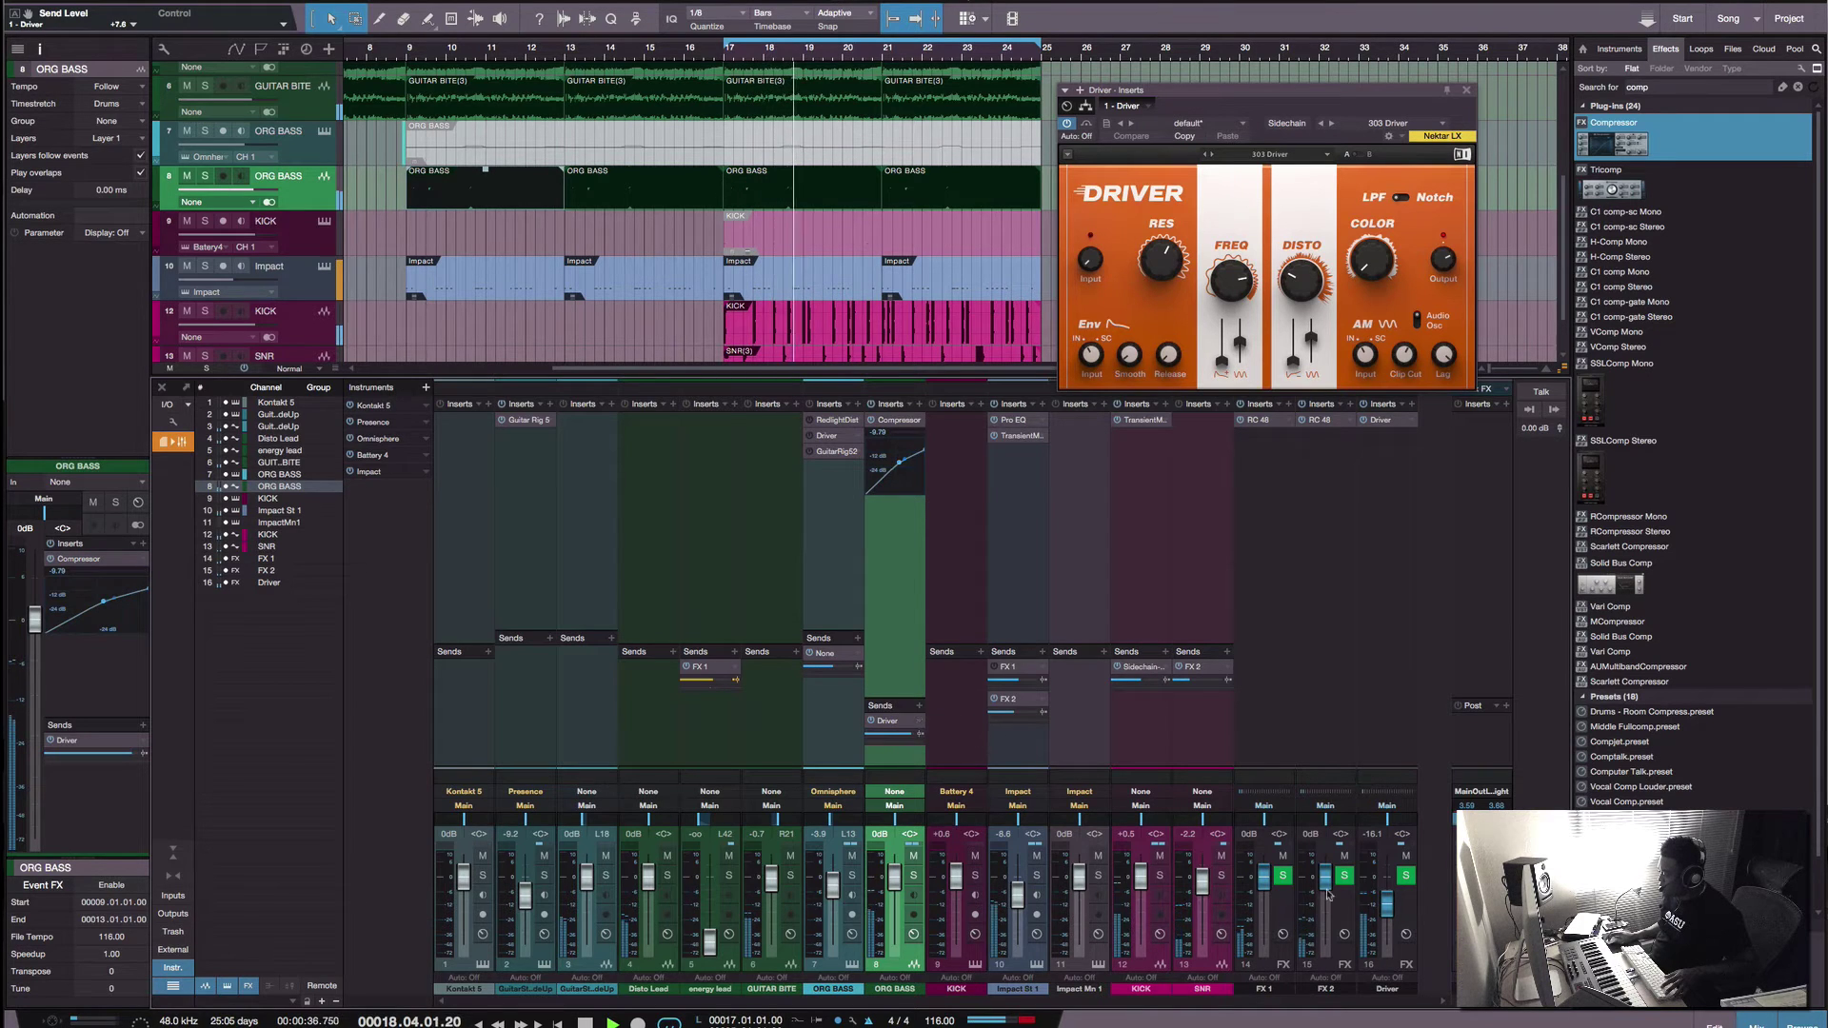
Step: Lower the Driver FX channel's volume to -27.0 dB during playback
left_click_drag(1387, 900, 1387, 911)
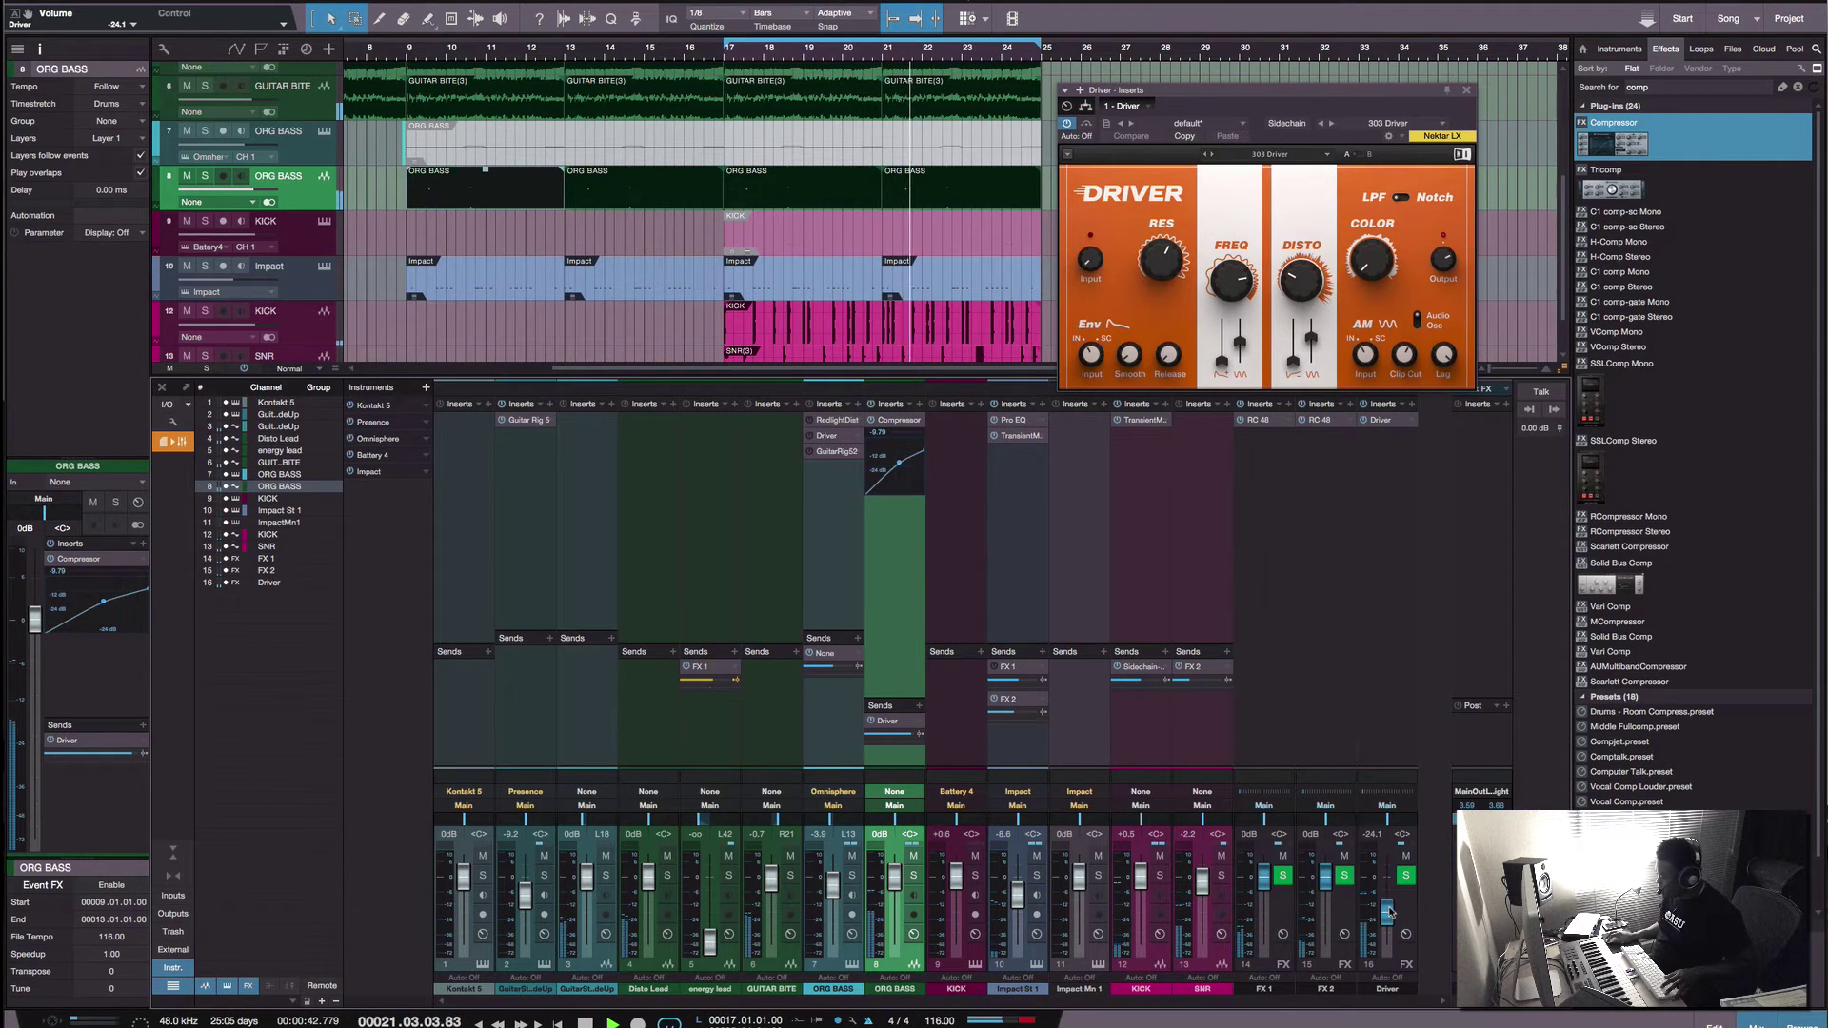
left_click_drag(1389, 911, 1389, 916)
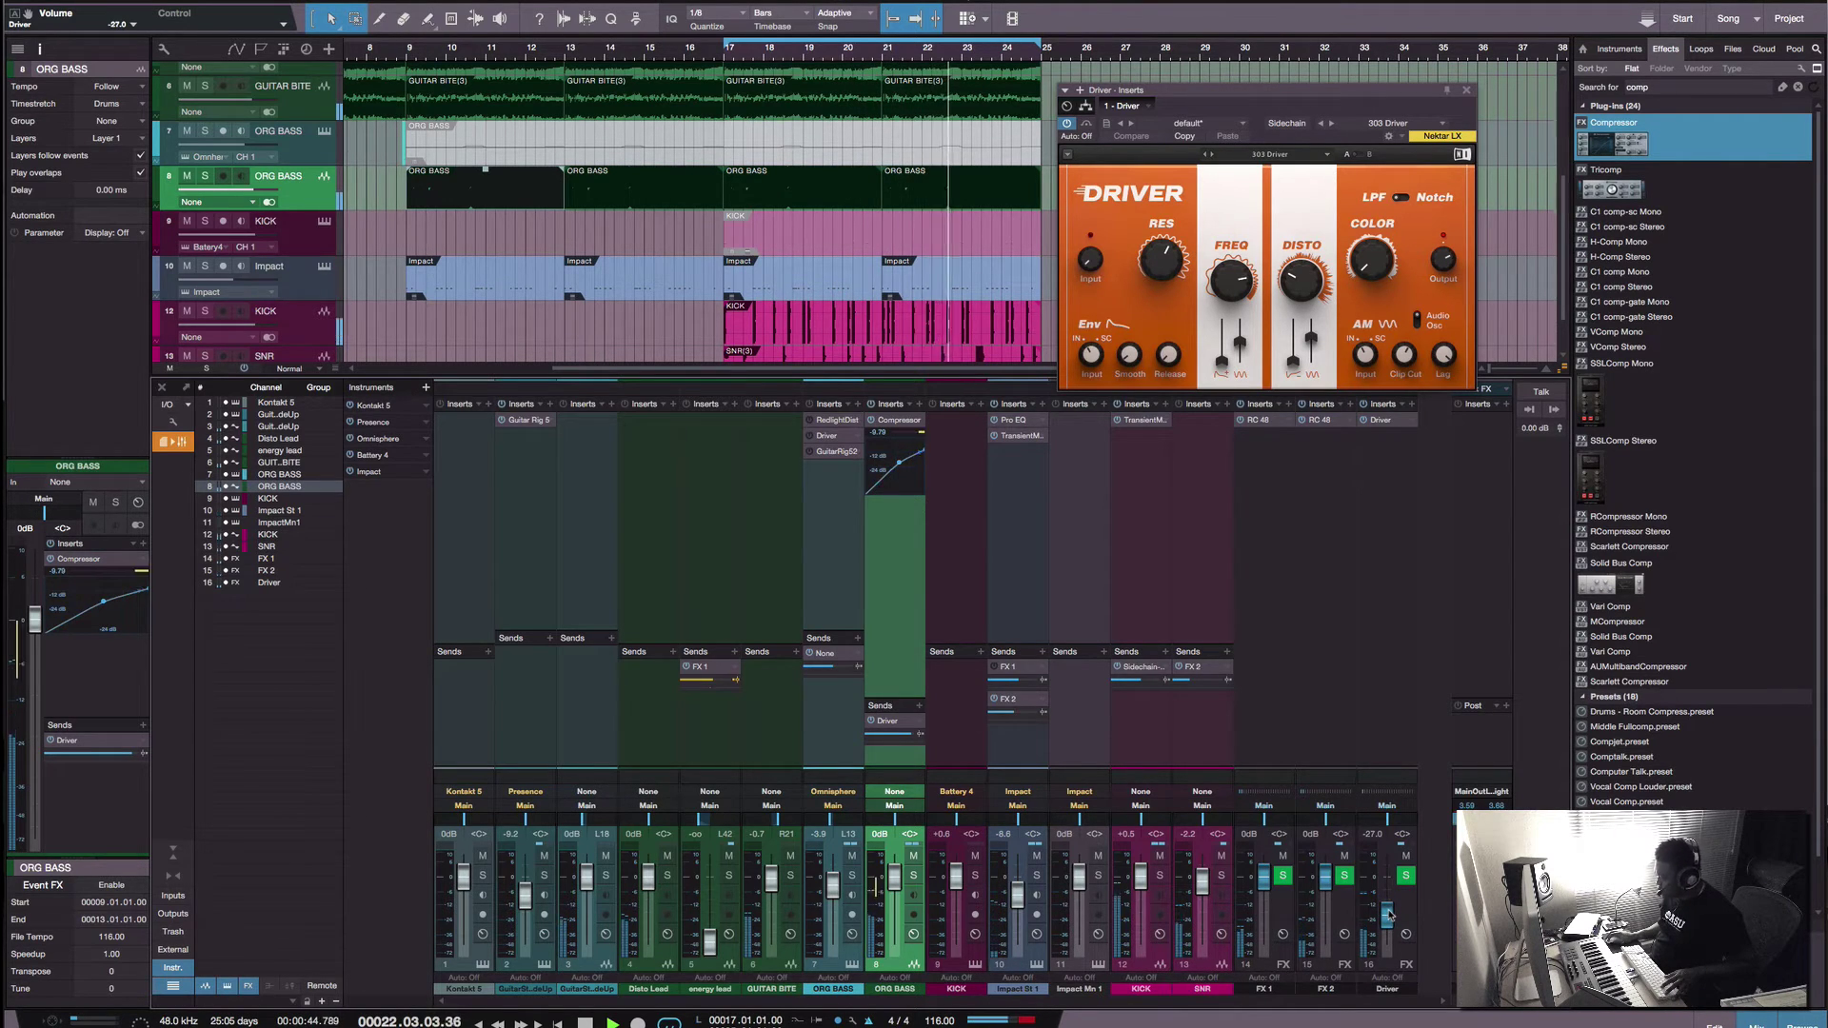
key("space")
double_click(1482, 916)
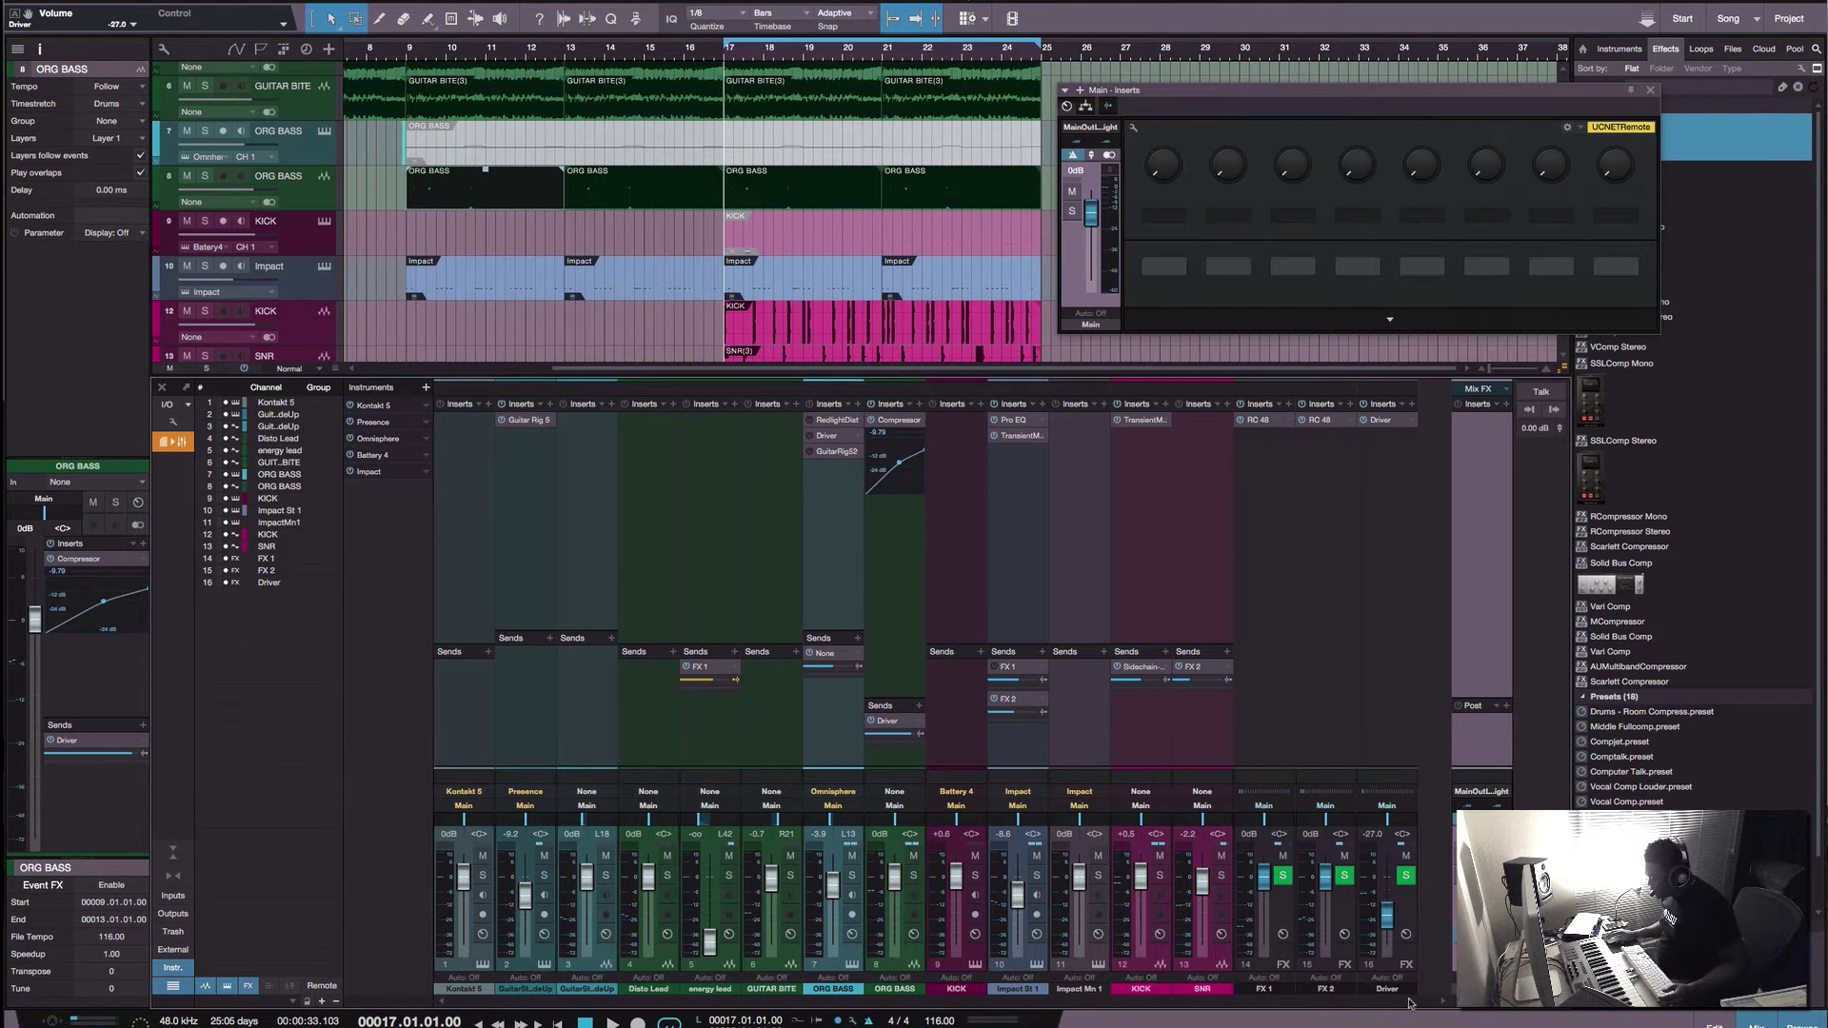
Step: Load the Kick Miami 2 sample into cell A1 of the new Battery 4 and turn on its key tracking
left_click(830, 633)
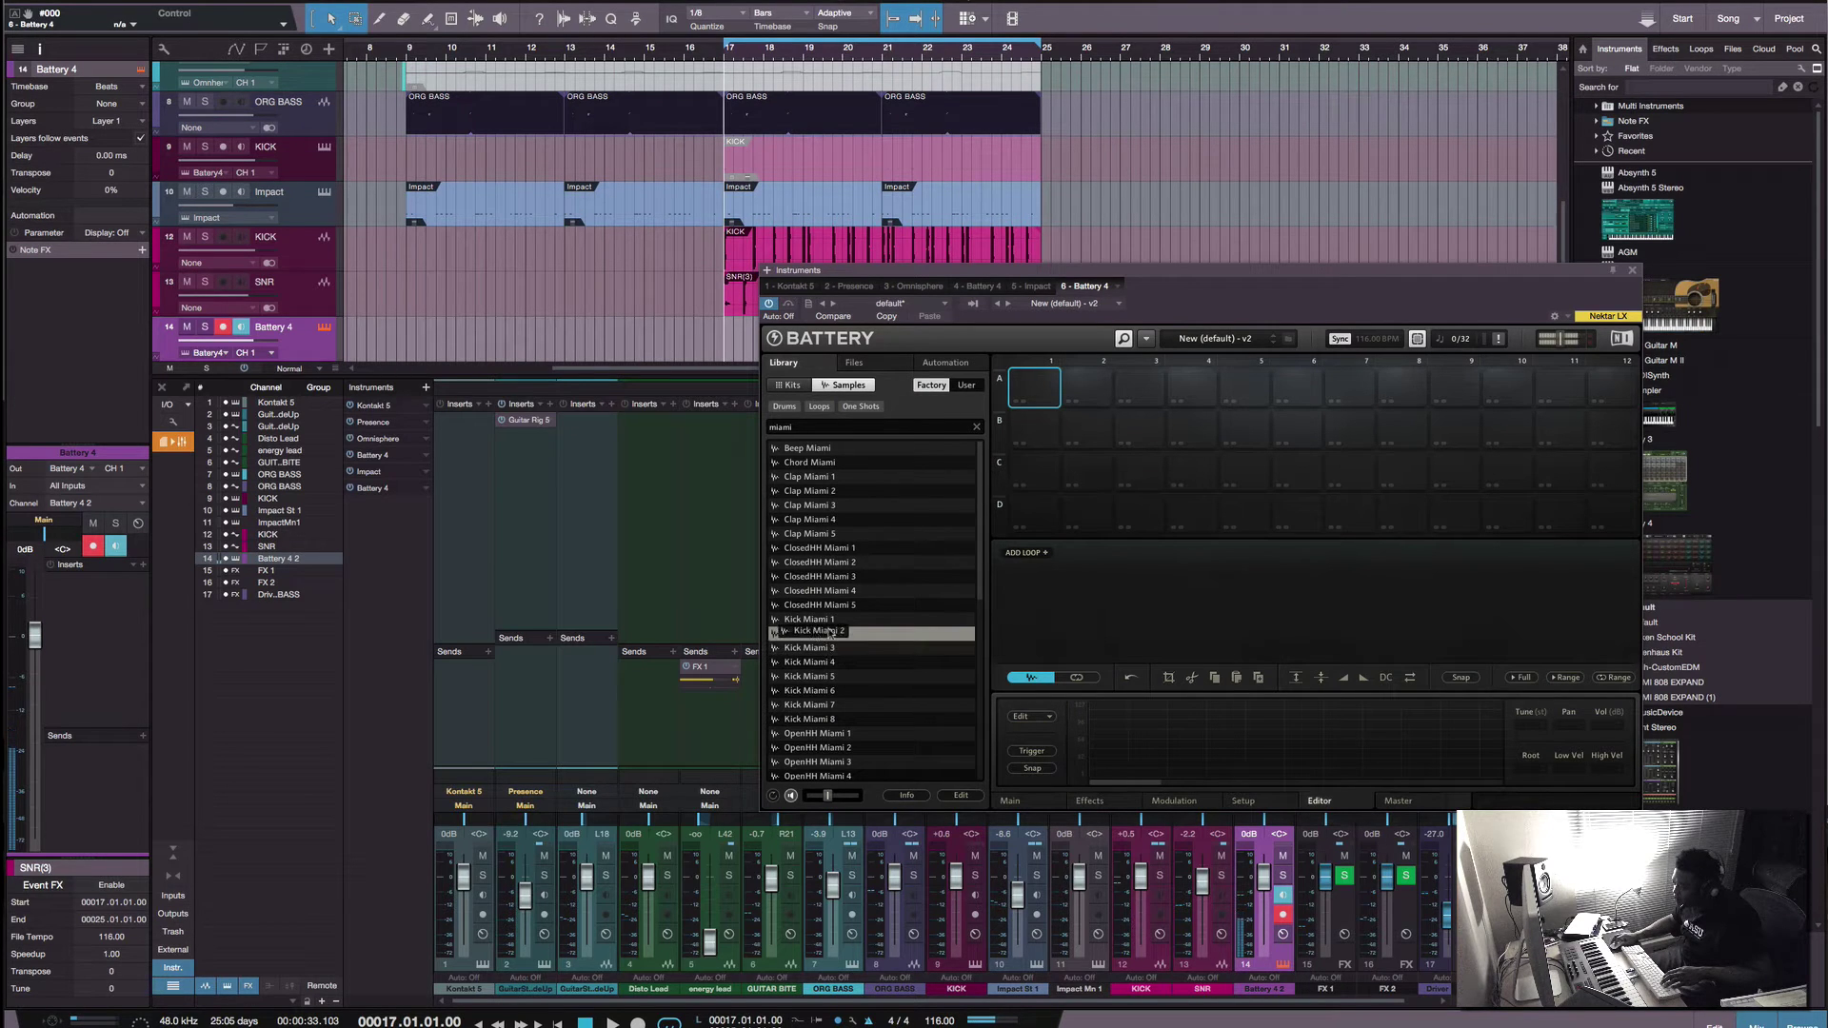
left_click_drag(830, 633, 1035, 390)
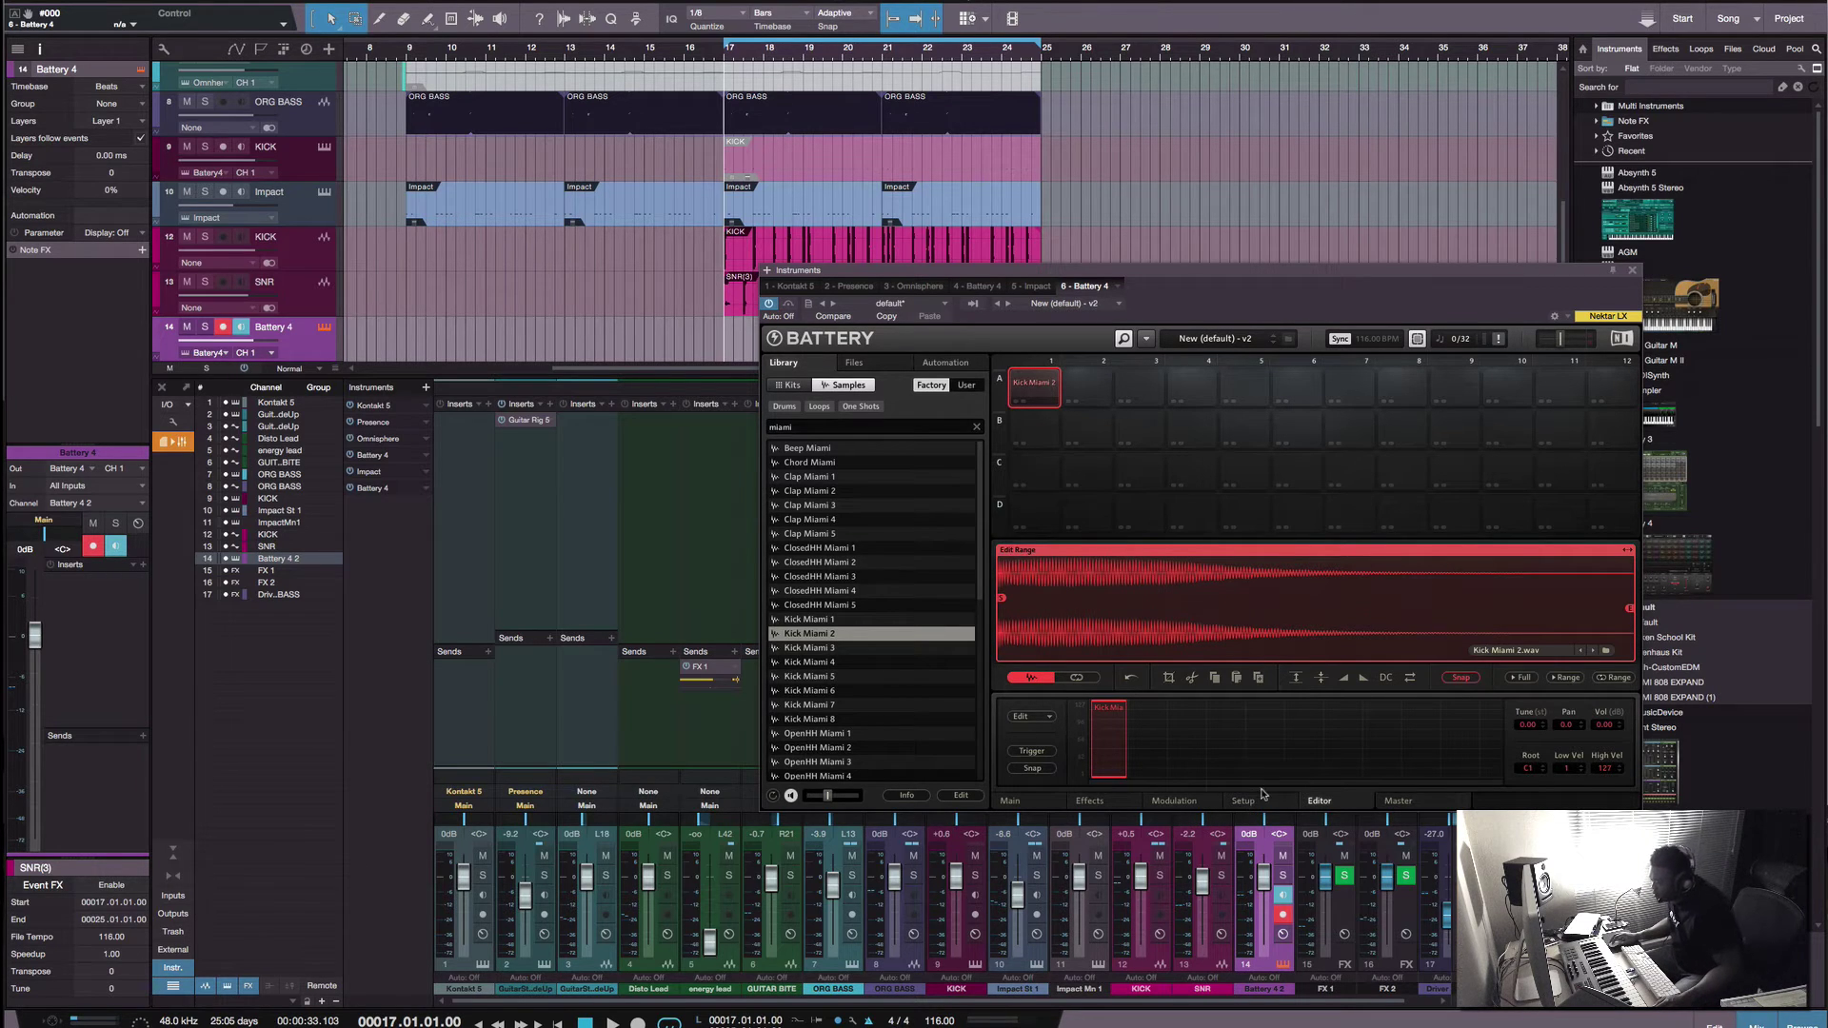
left_click(1521, 678)
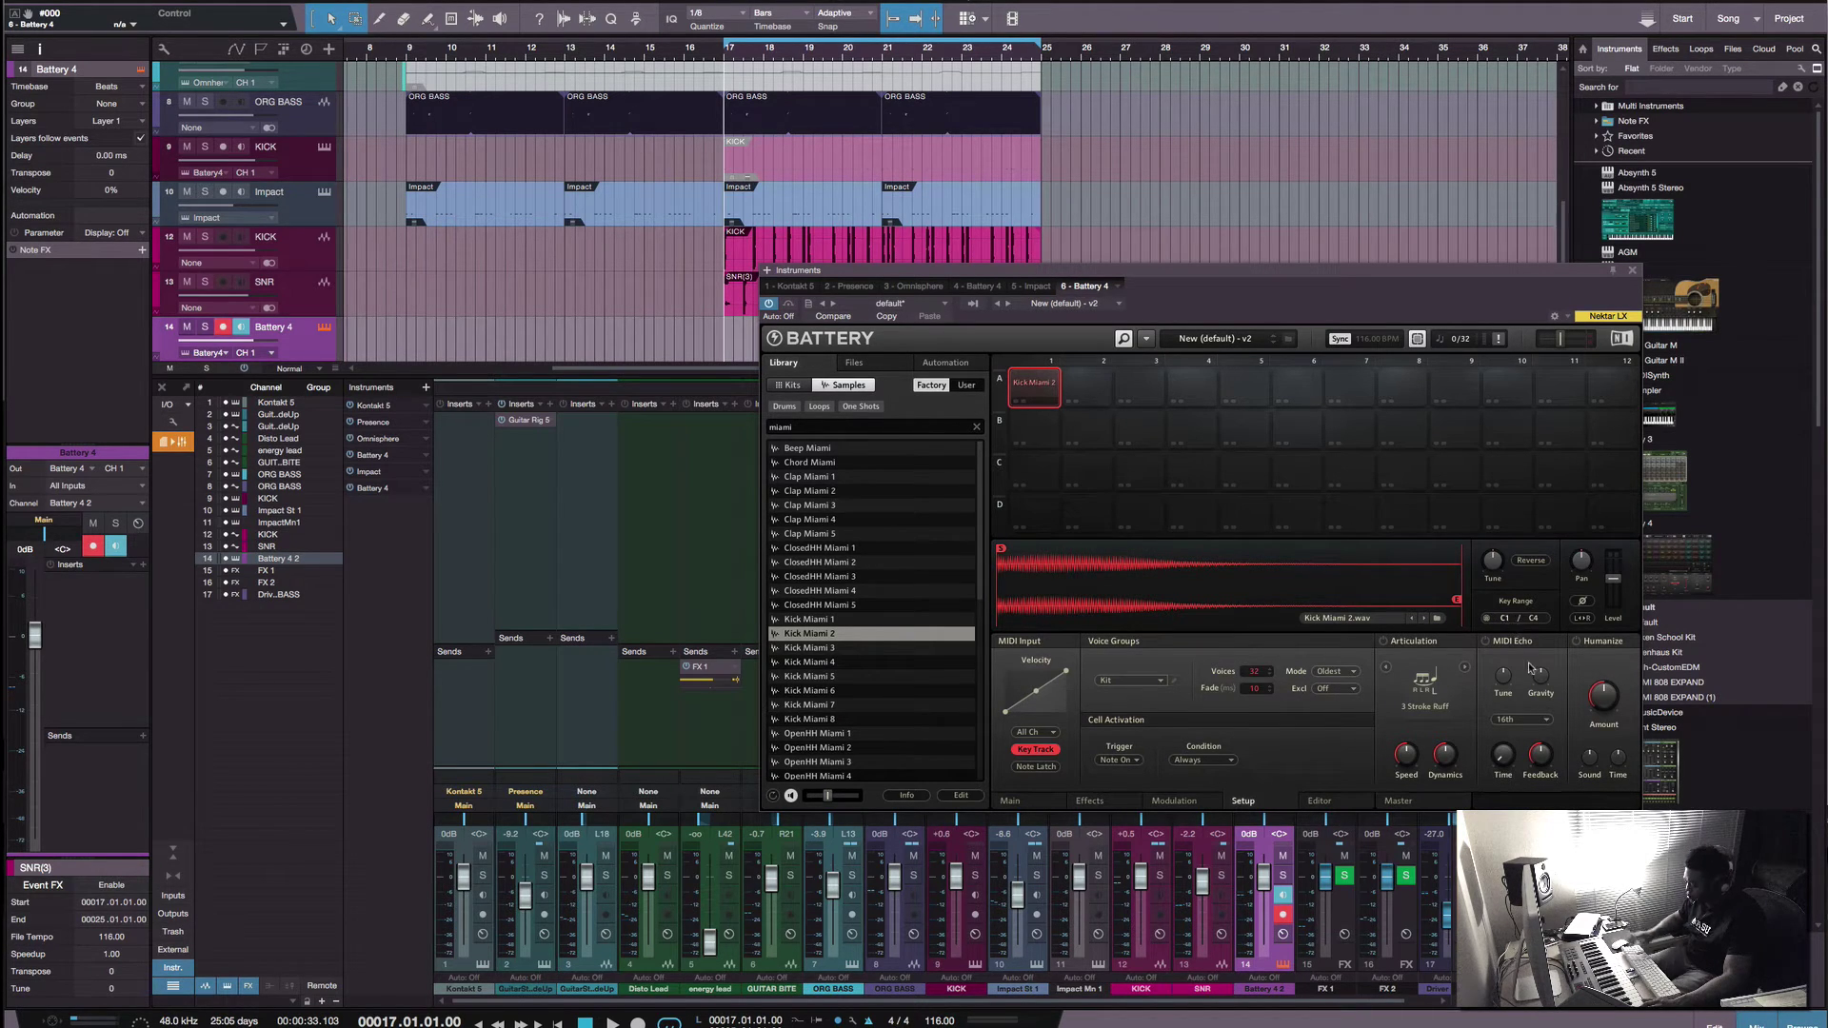
key("BackSpace")
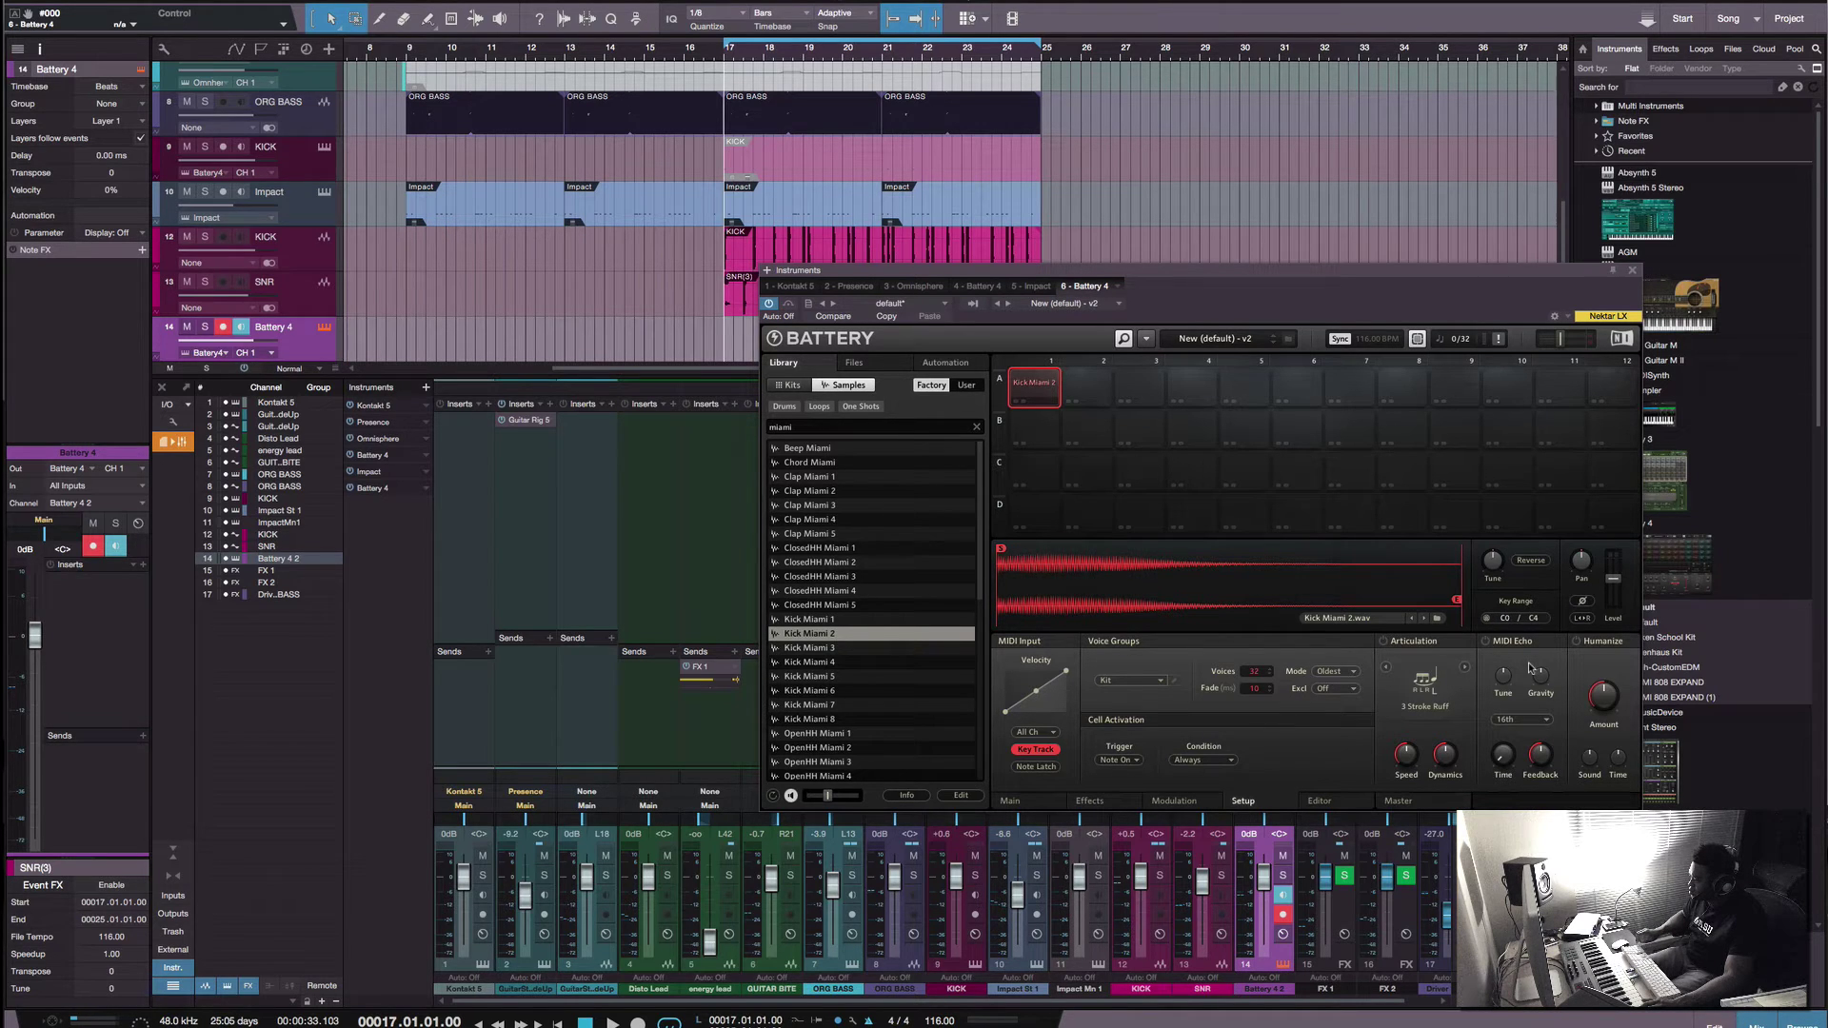
Step: Raise the sustain and adjust the release of the kick cell's volume envelope in Battery 4
left_click(1010, 800)
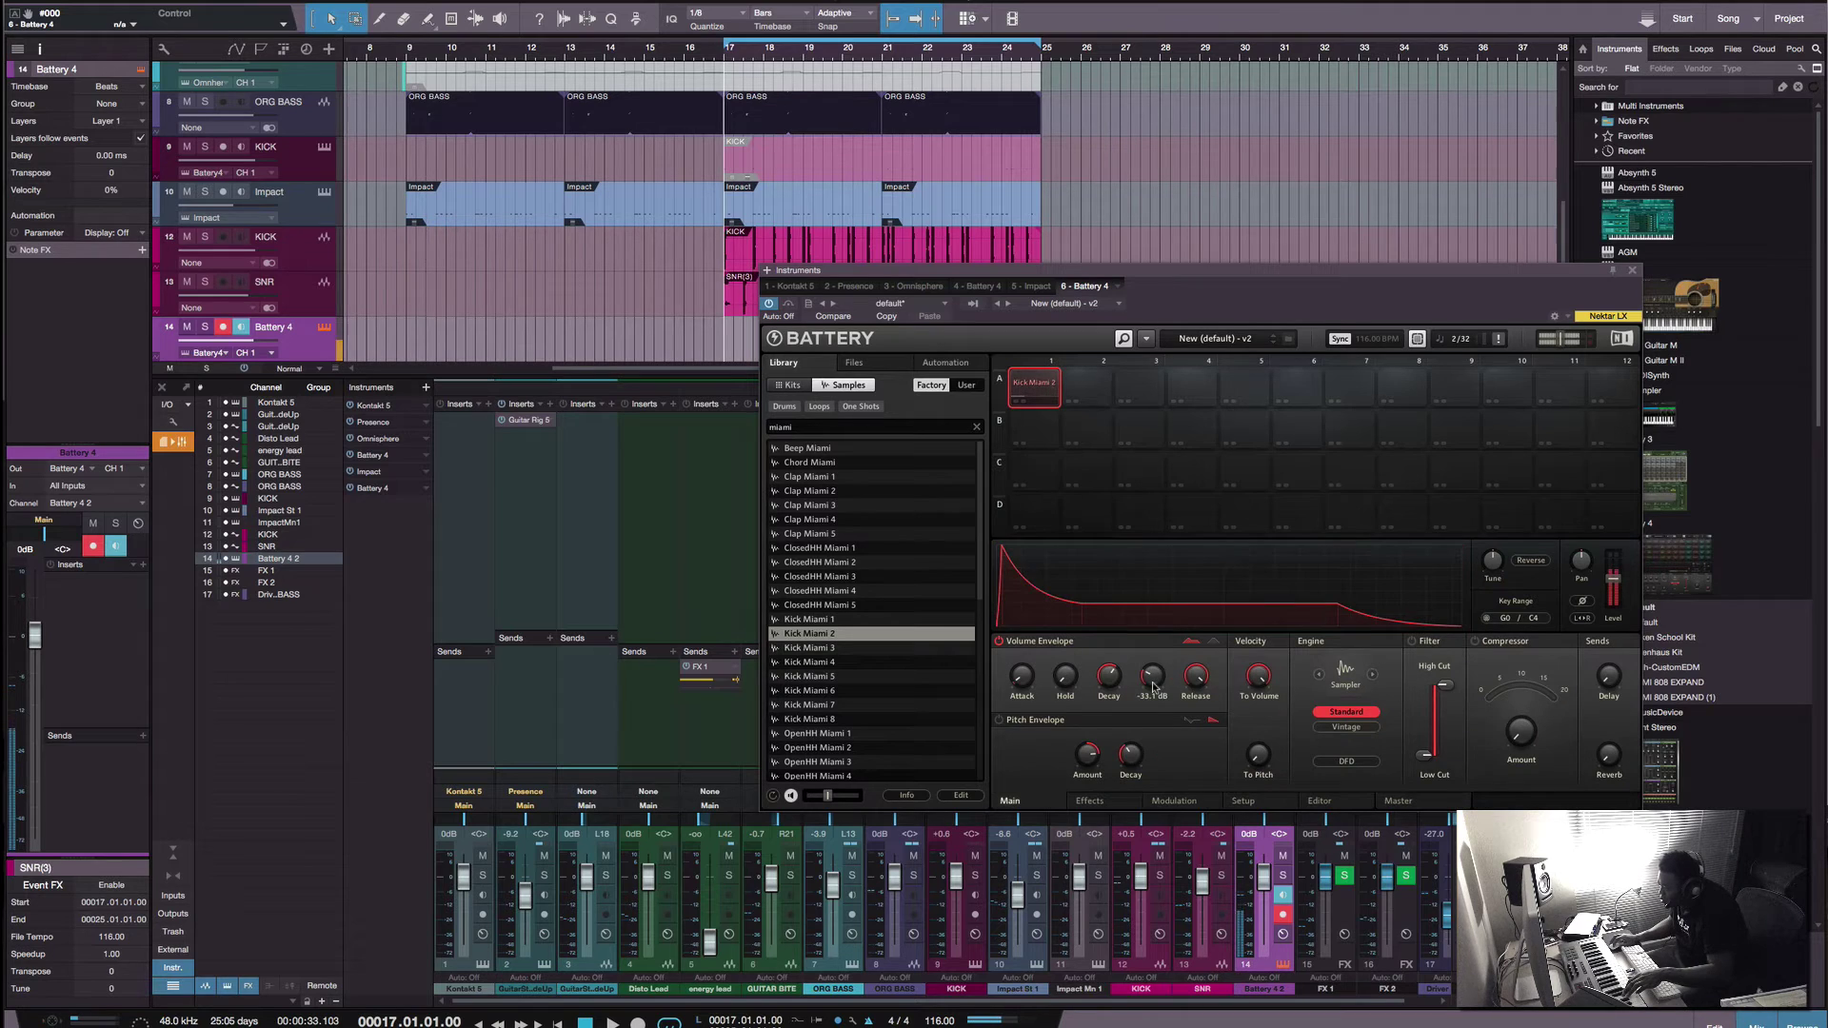
left_click_drag(1152, 676, 1157, 576)
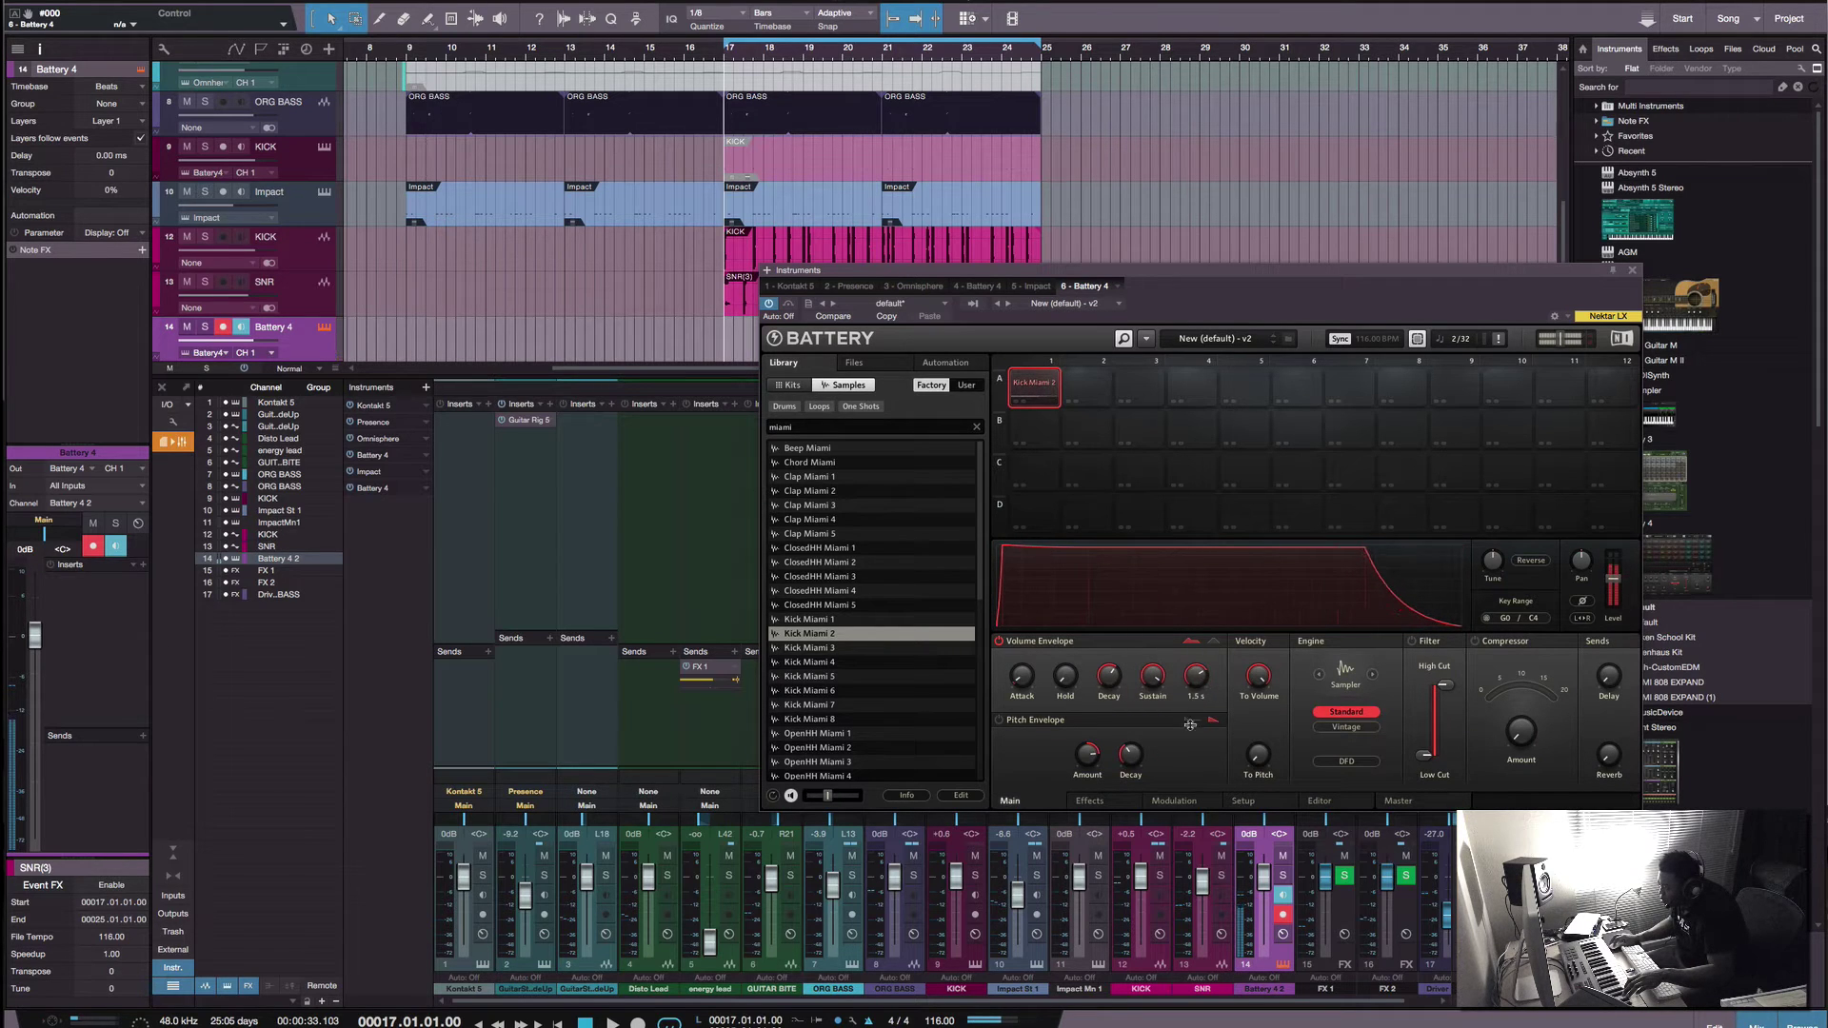
left_click_drag(1195, 679, 1194, 687)
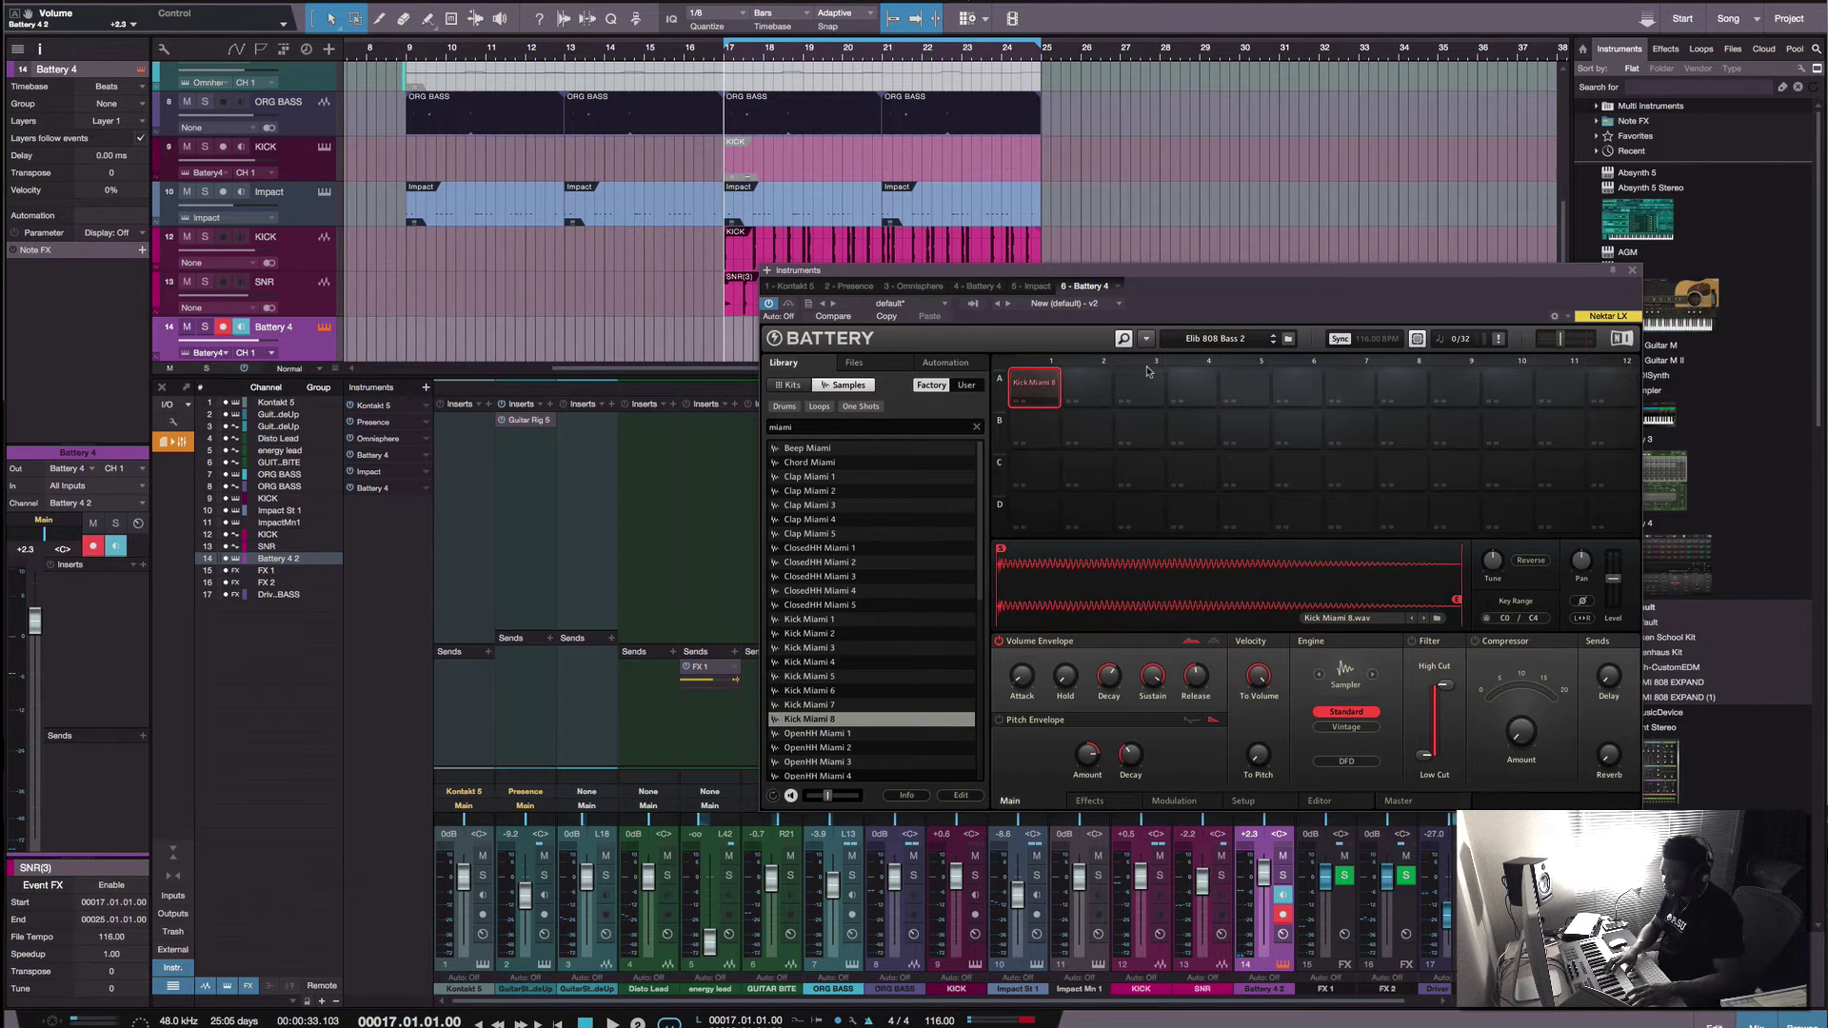
Step: Record a Kick Miami 8 part on the new Battery 4 track from bar 17 to 25 and play the arrangement
key("KP_Multiply")
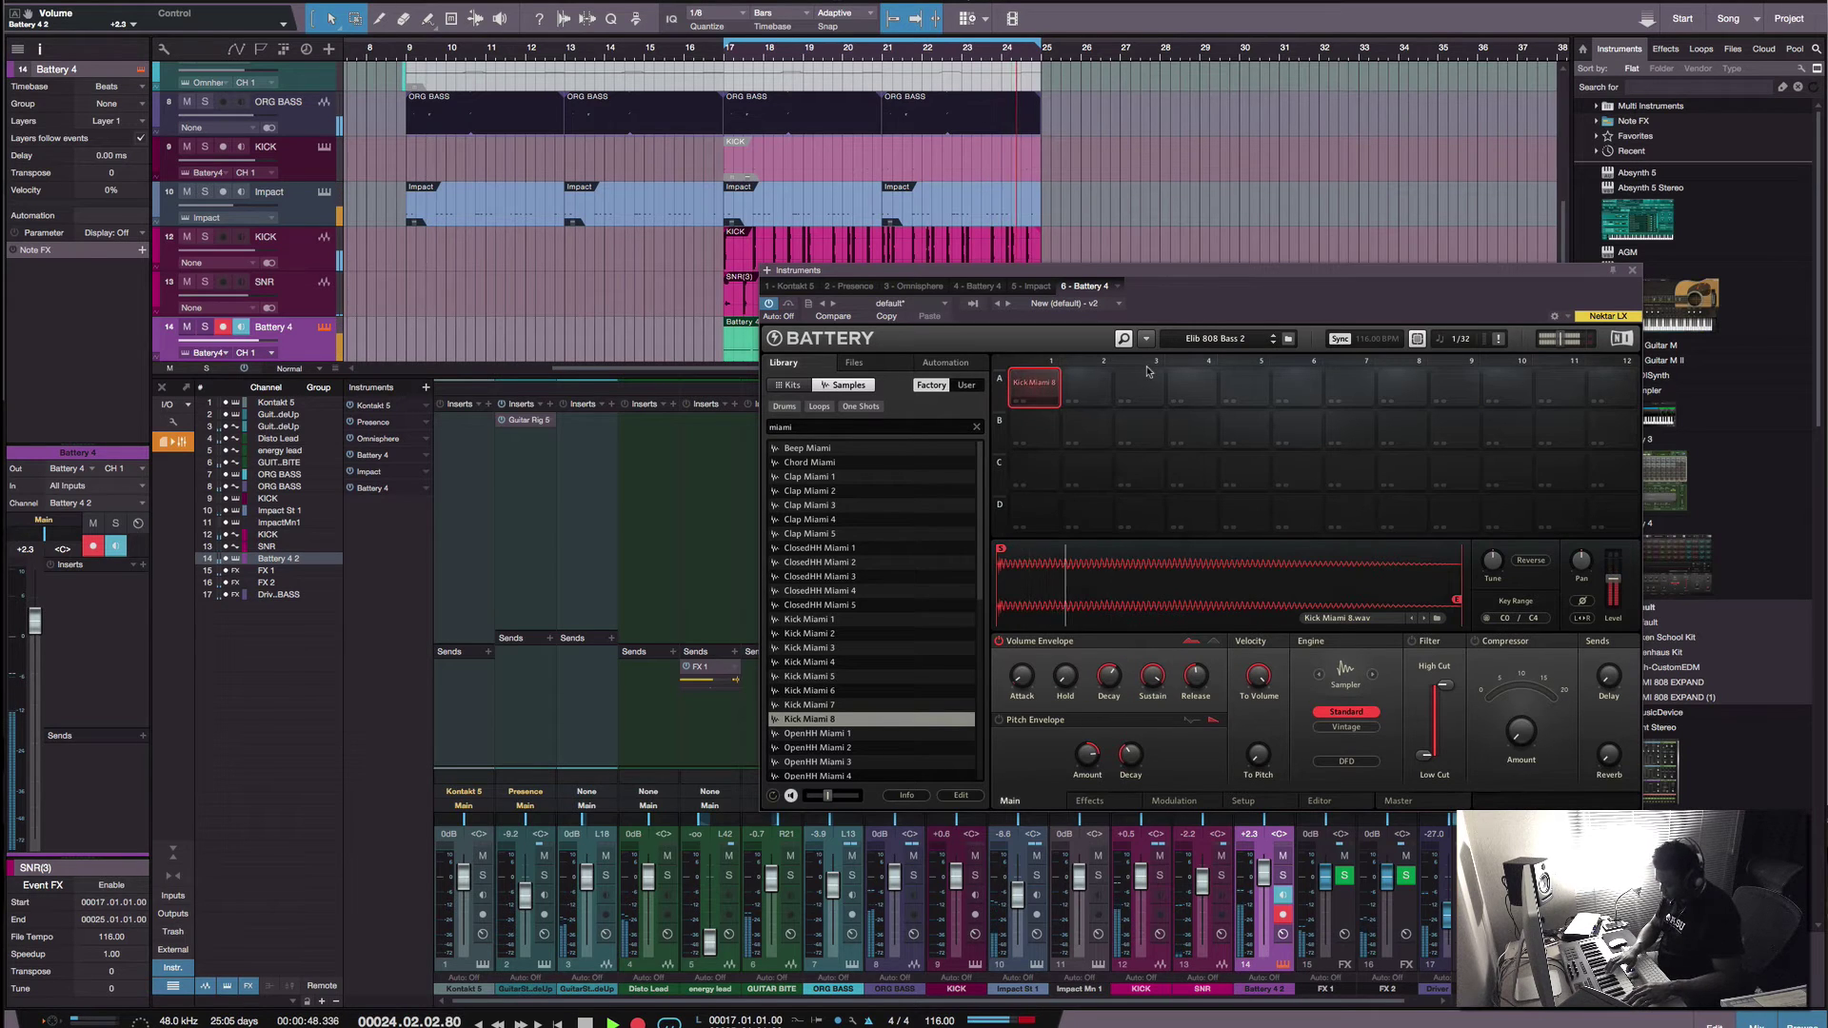
key("space")
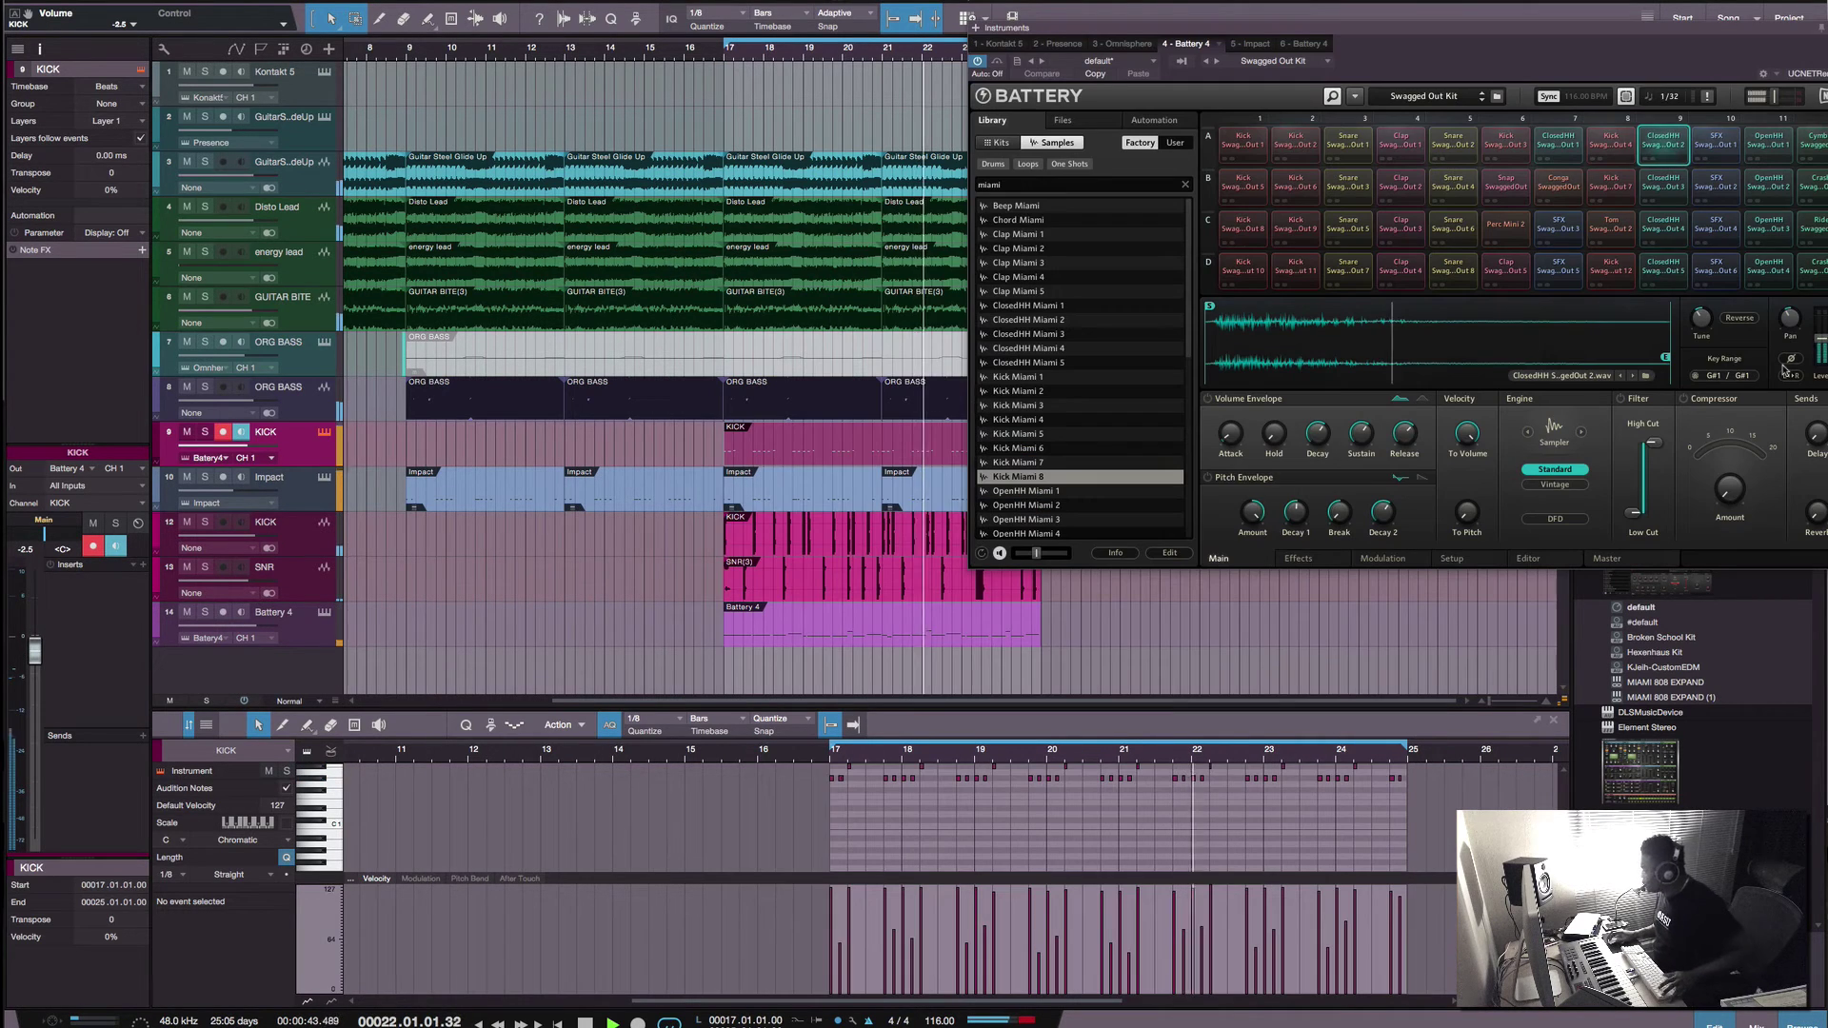
key("space")
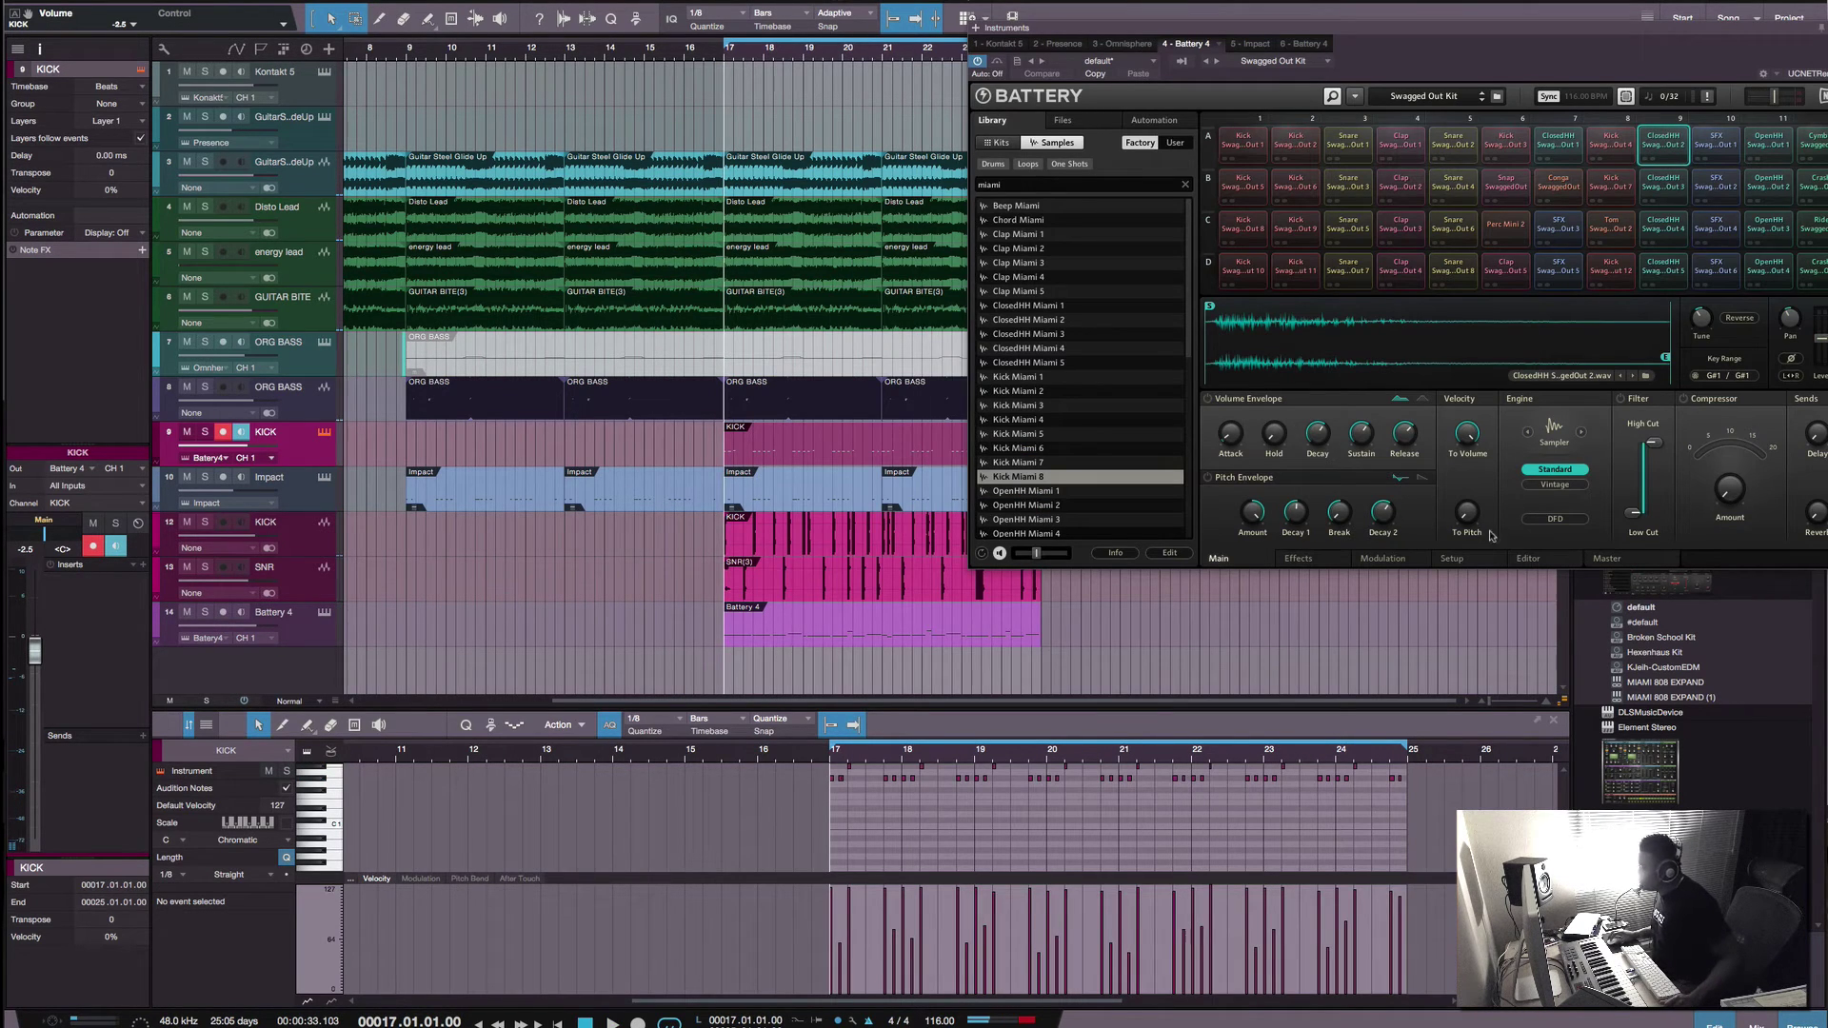
left_click(1549, 562)
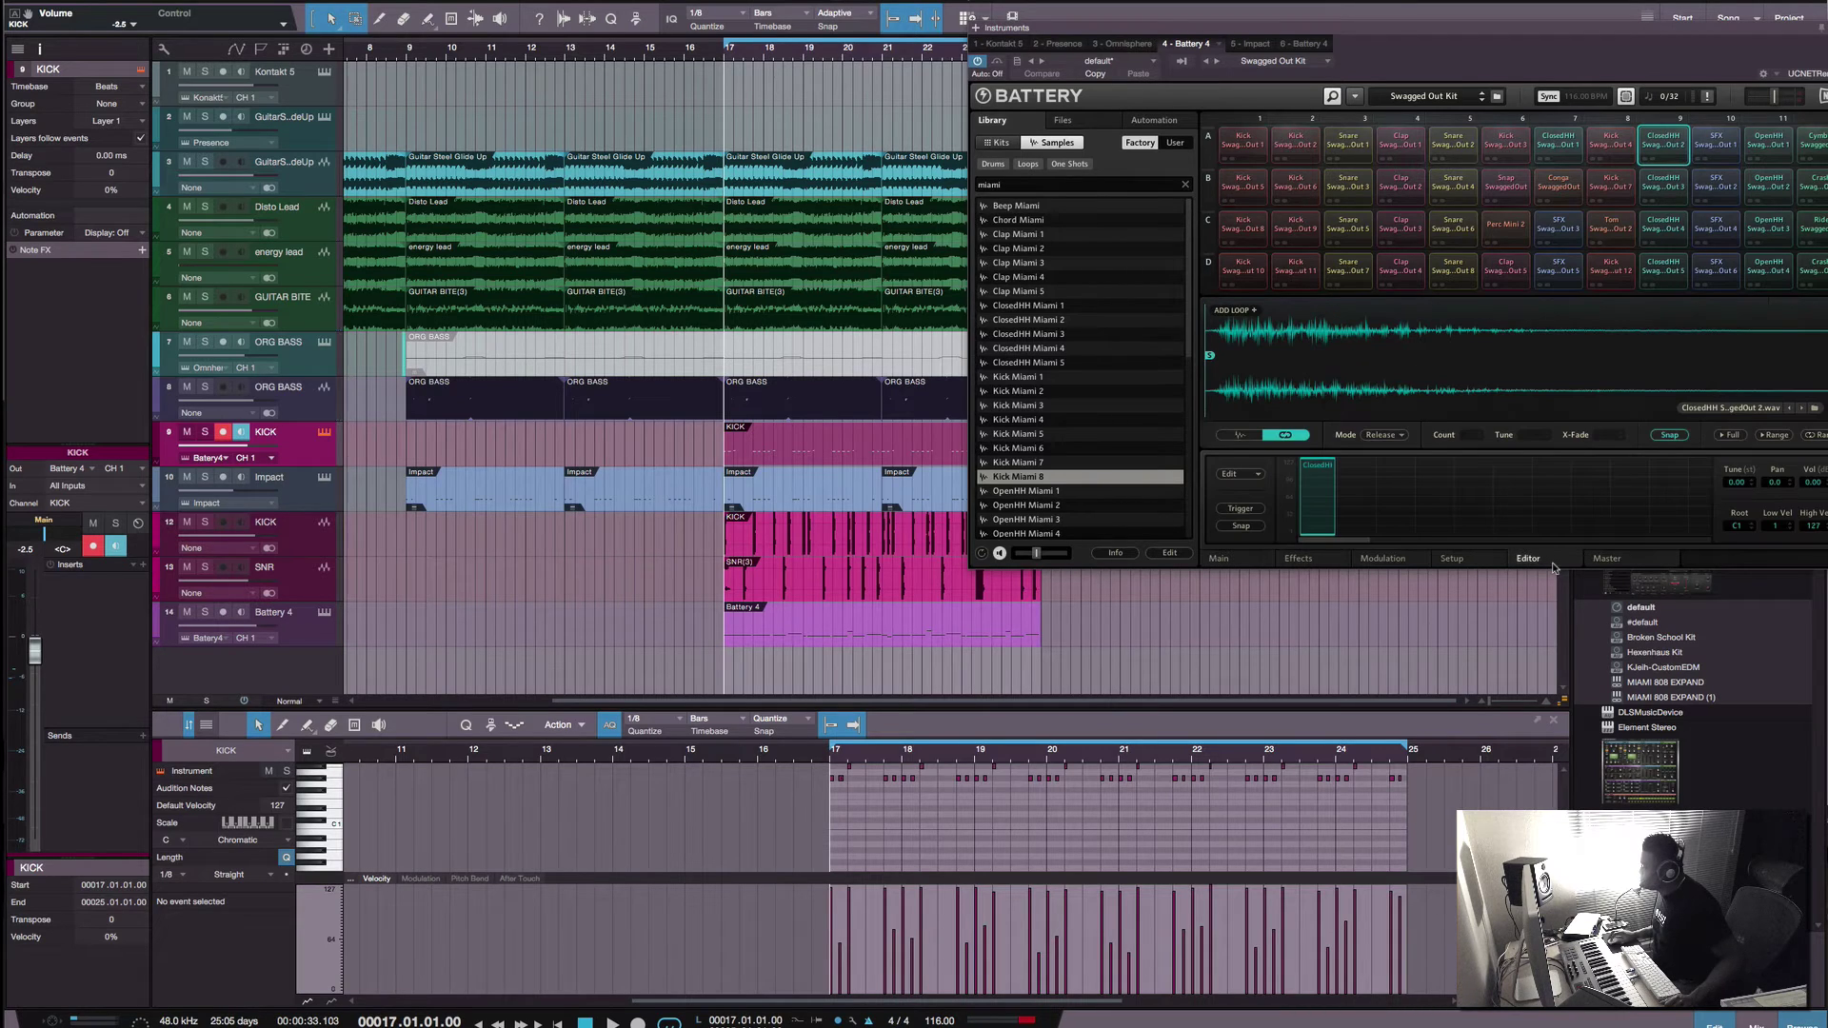
left_click(1452, 560)
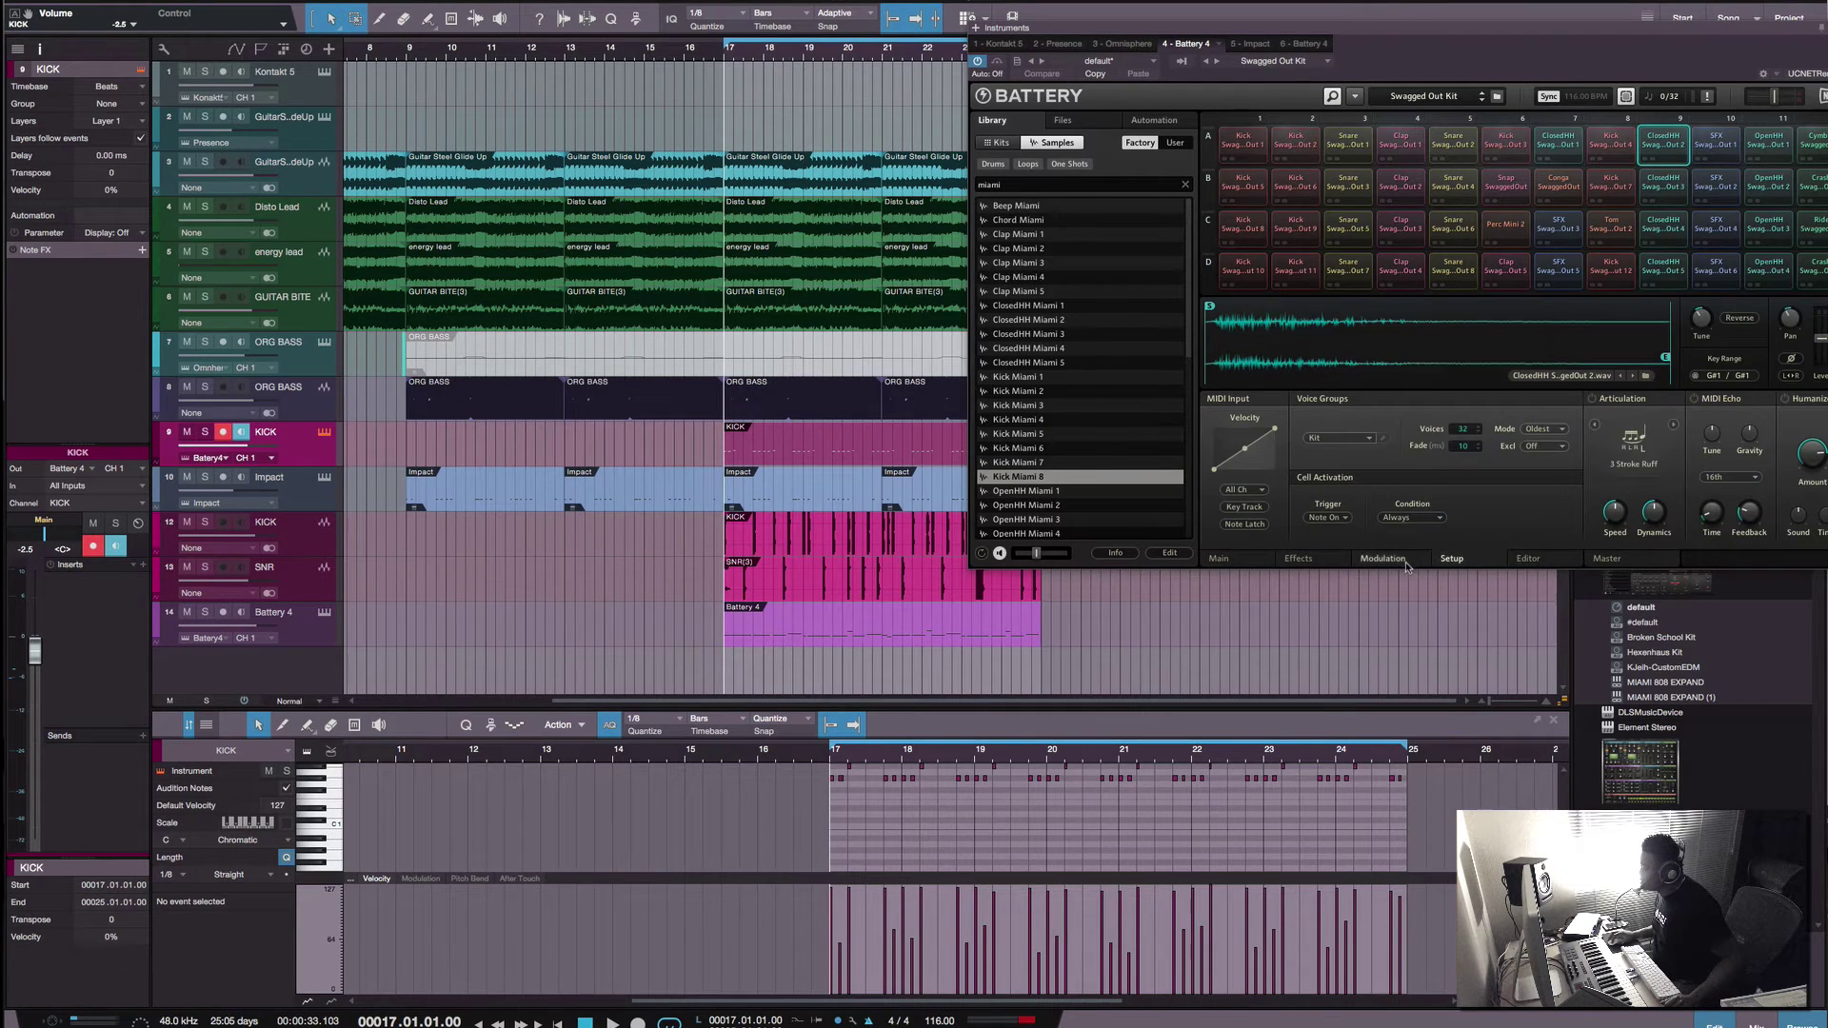
left_click(1297, 562)
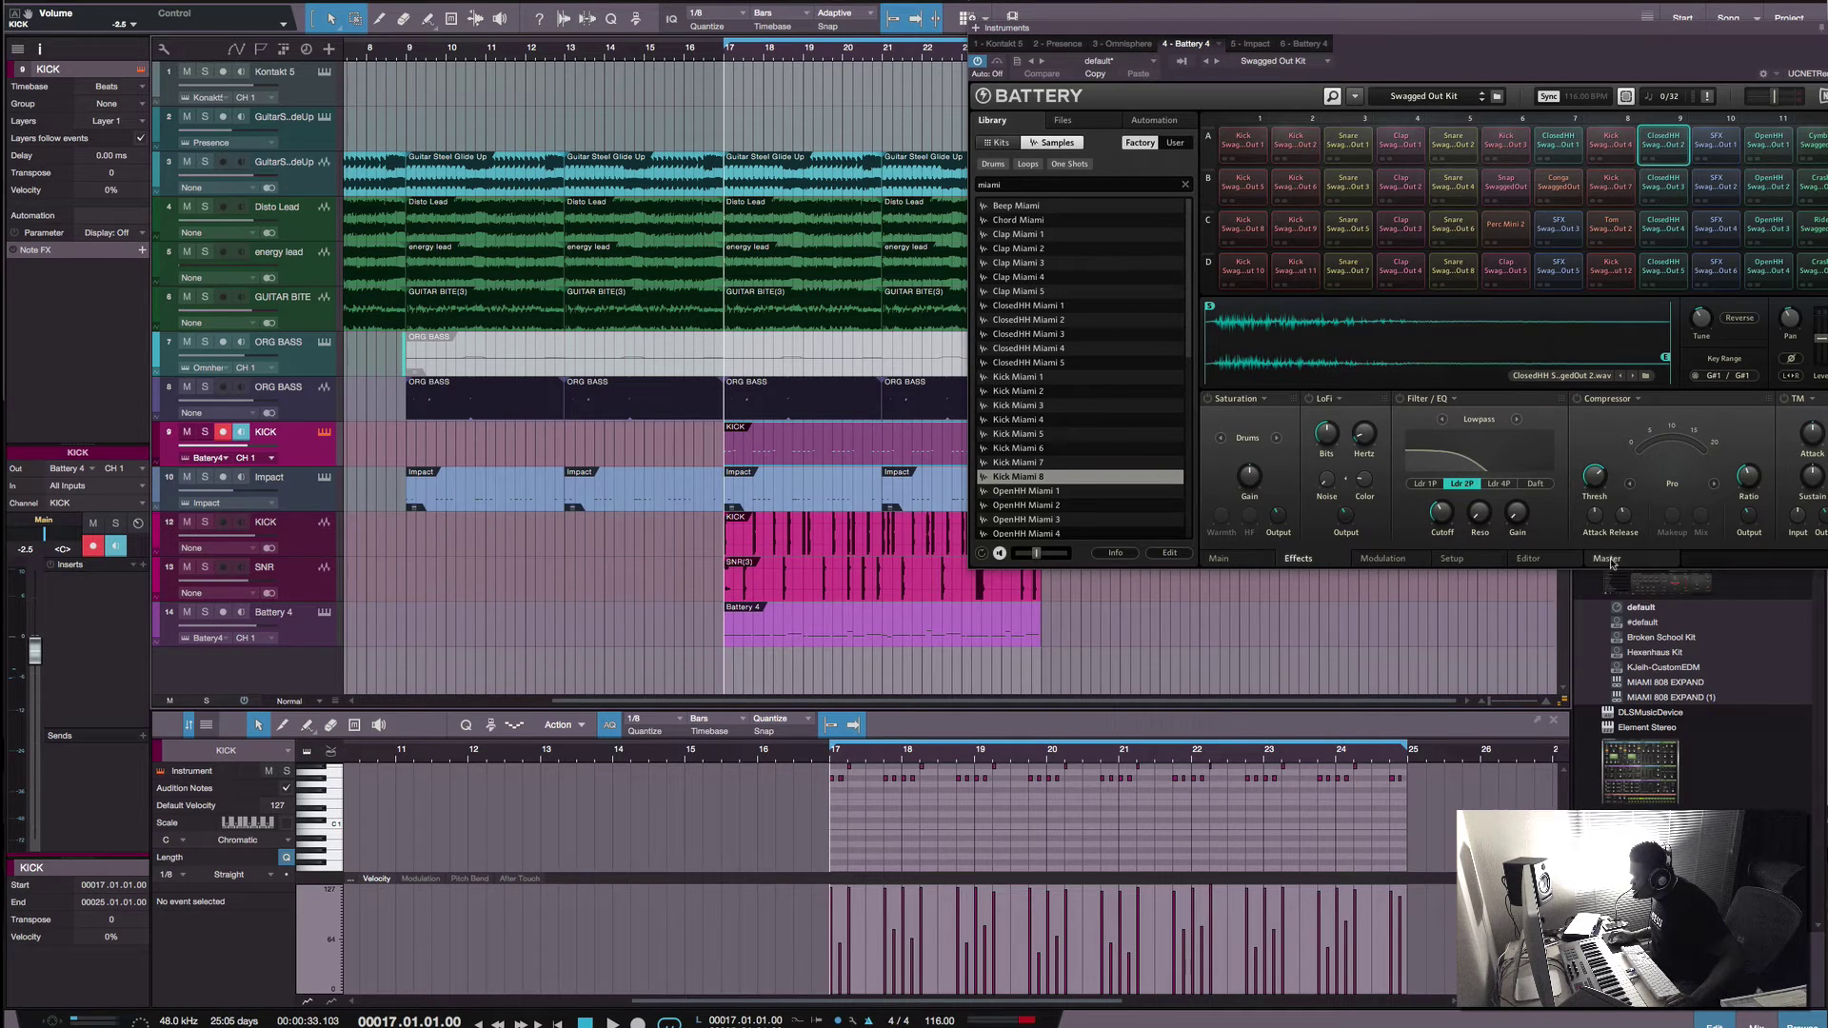
left_click(1240, 565)
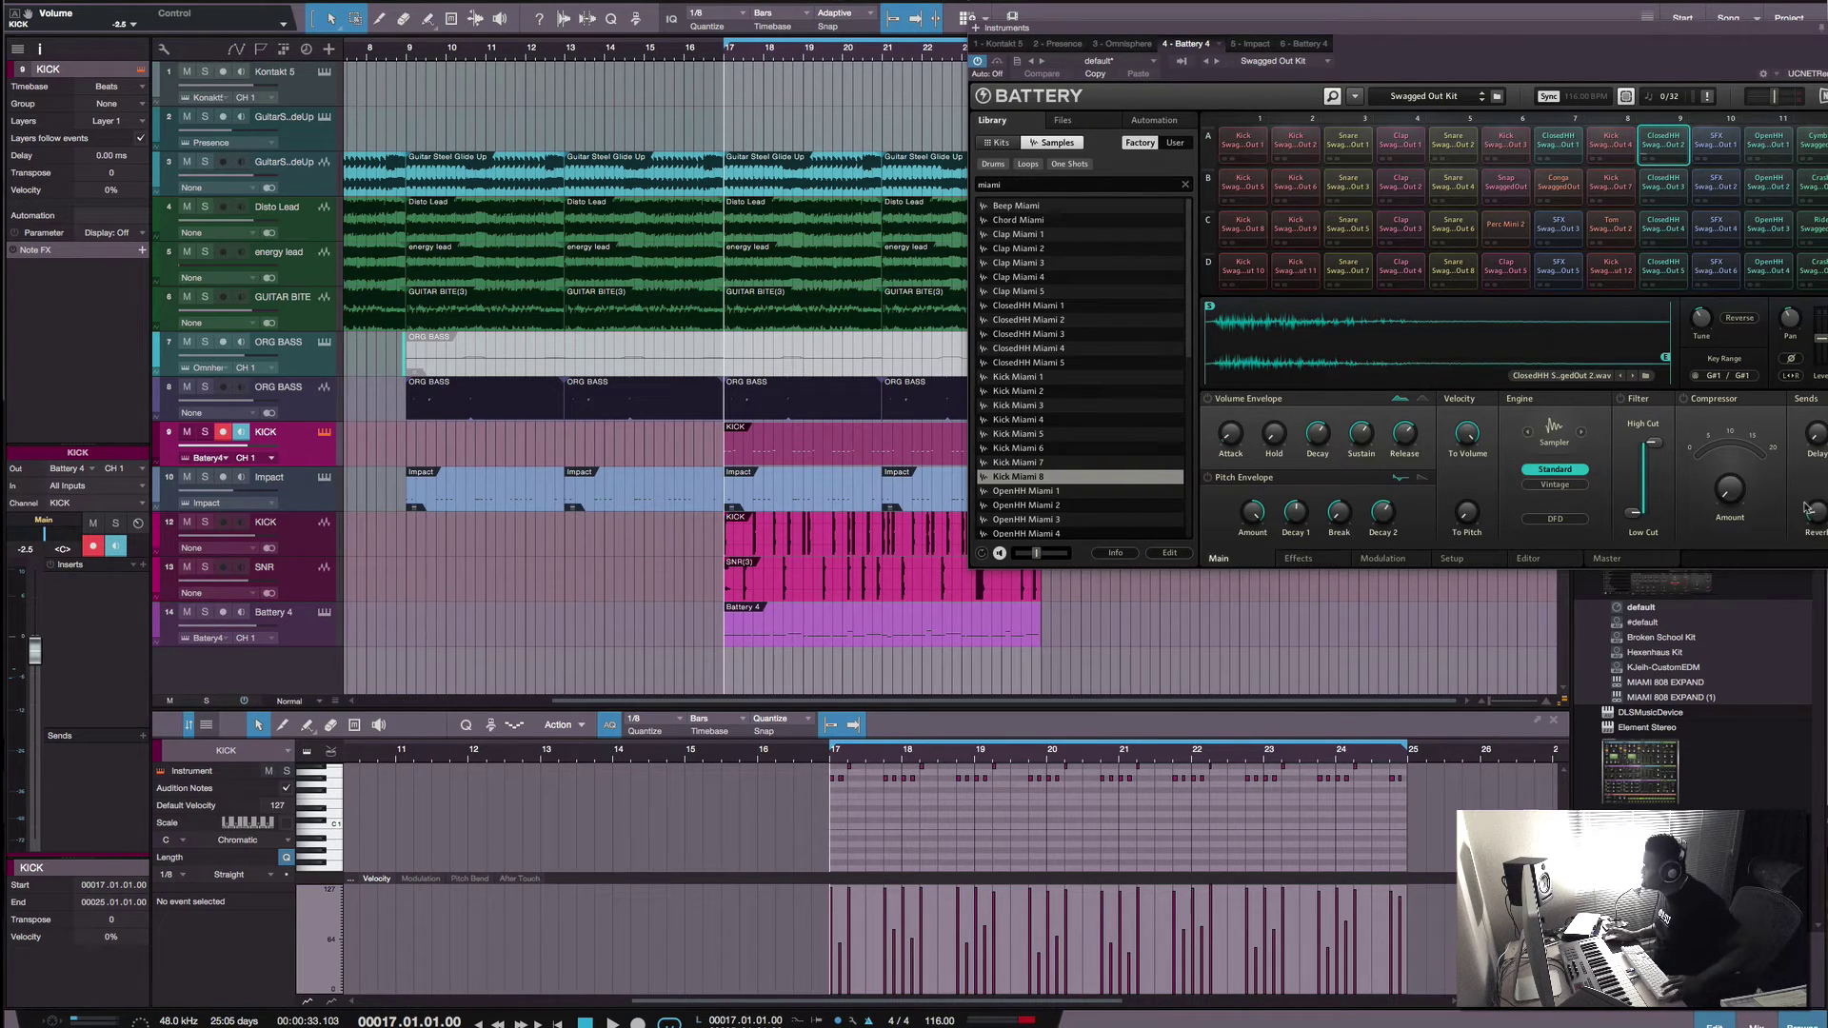
Step: Audition the open and closed hi-hat cells in the first row of the Swagged Out Kit
left_click(1769, 143)
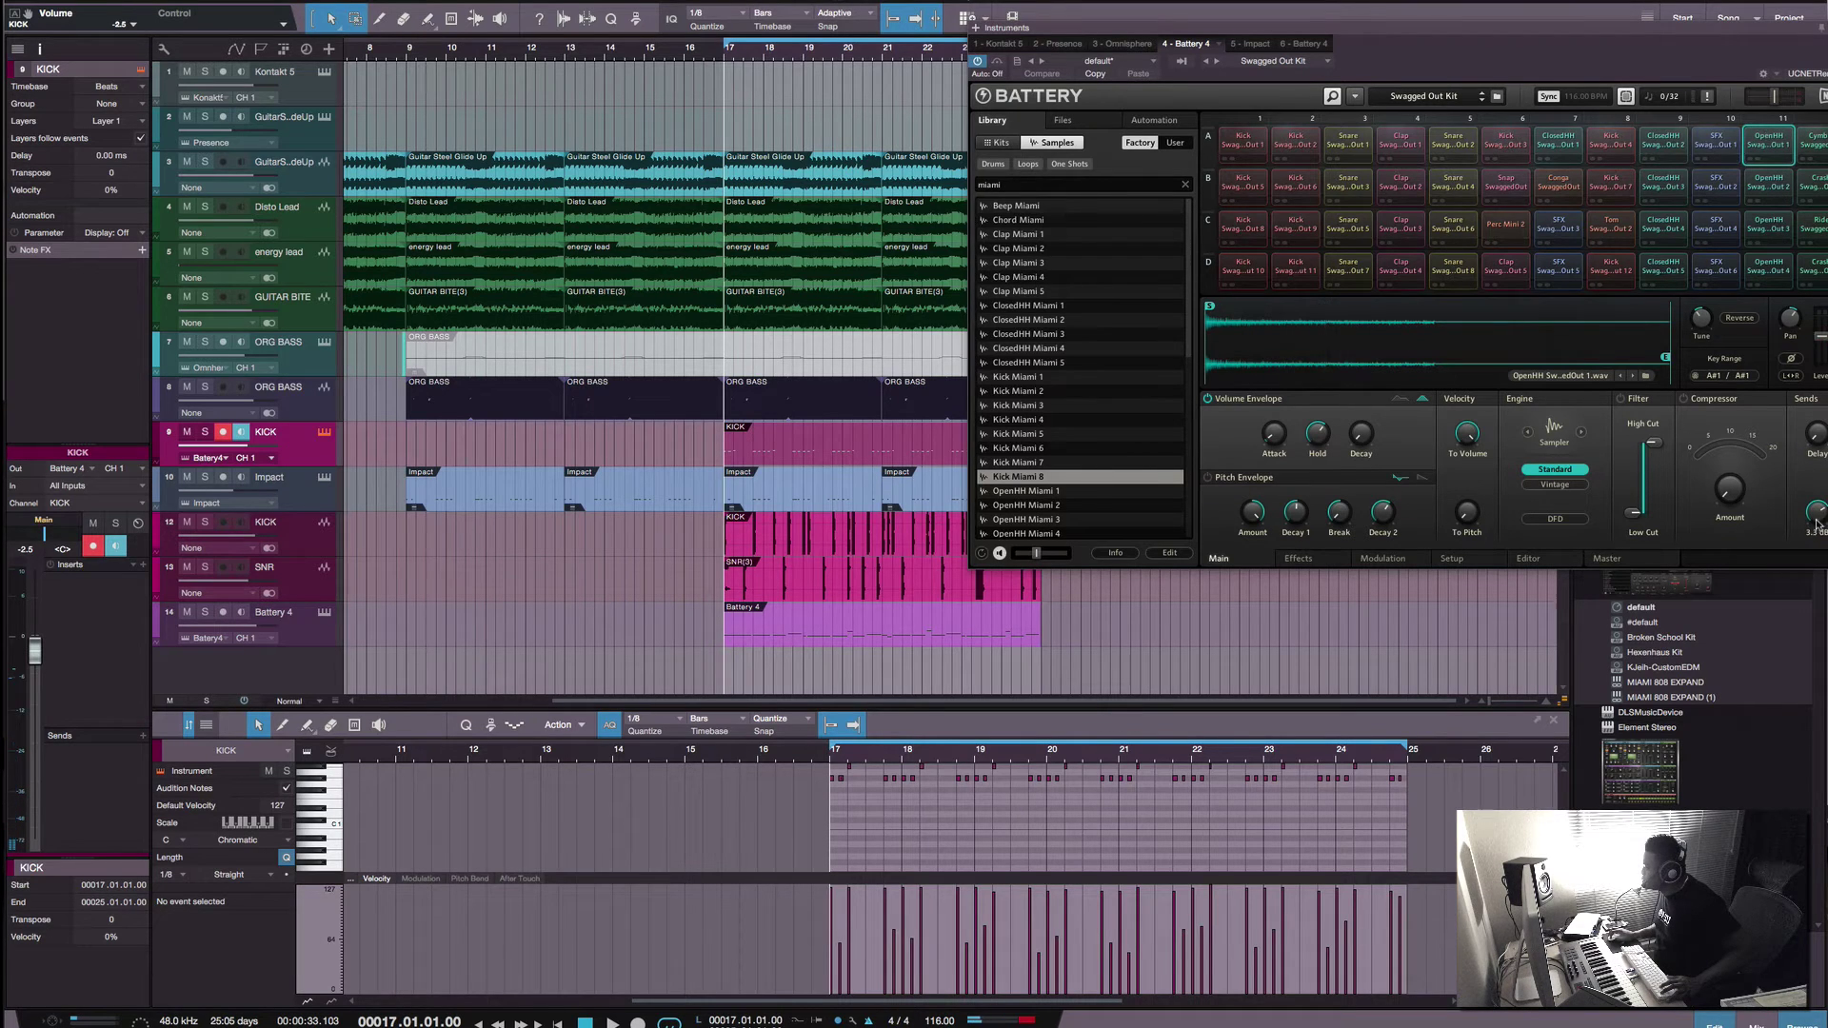
left_click(1664, 142)
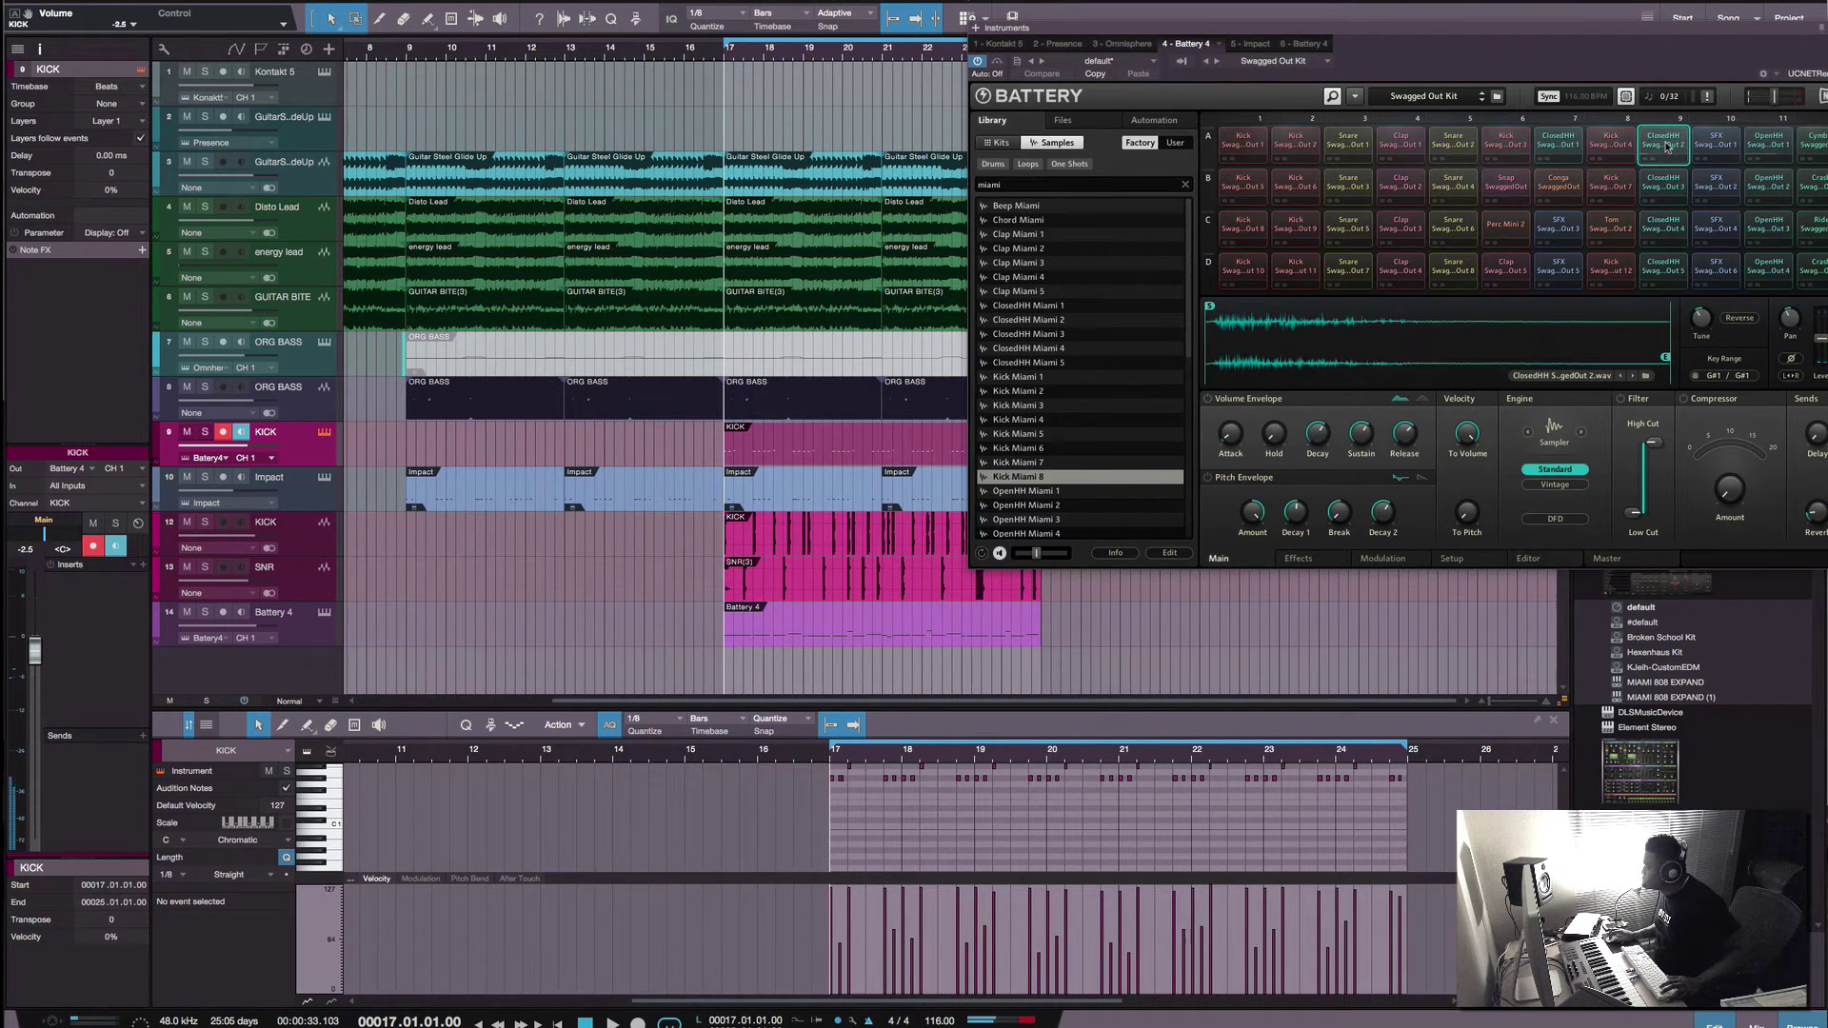
key("space")
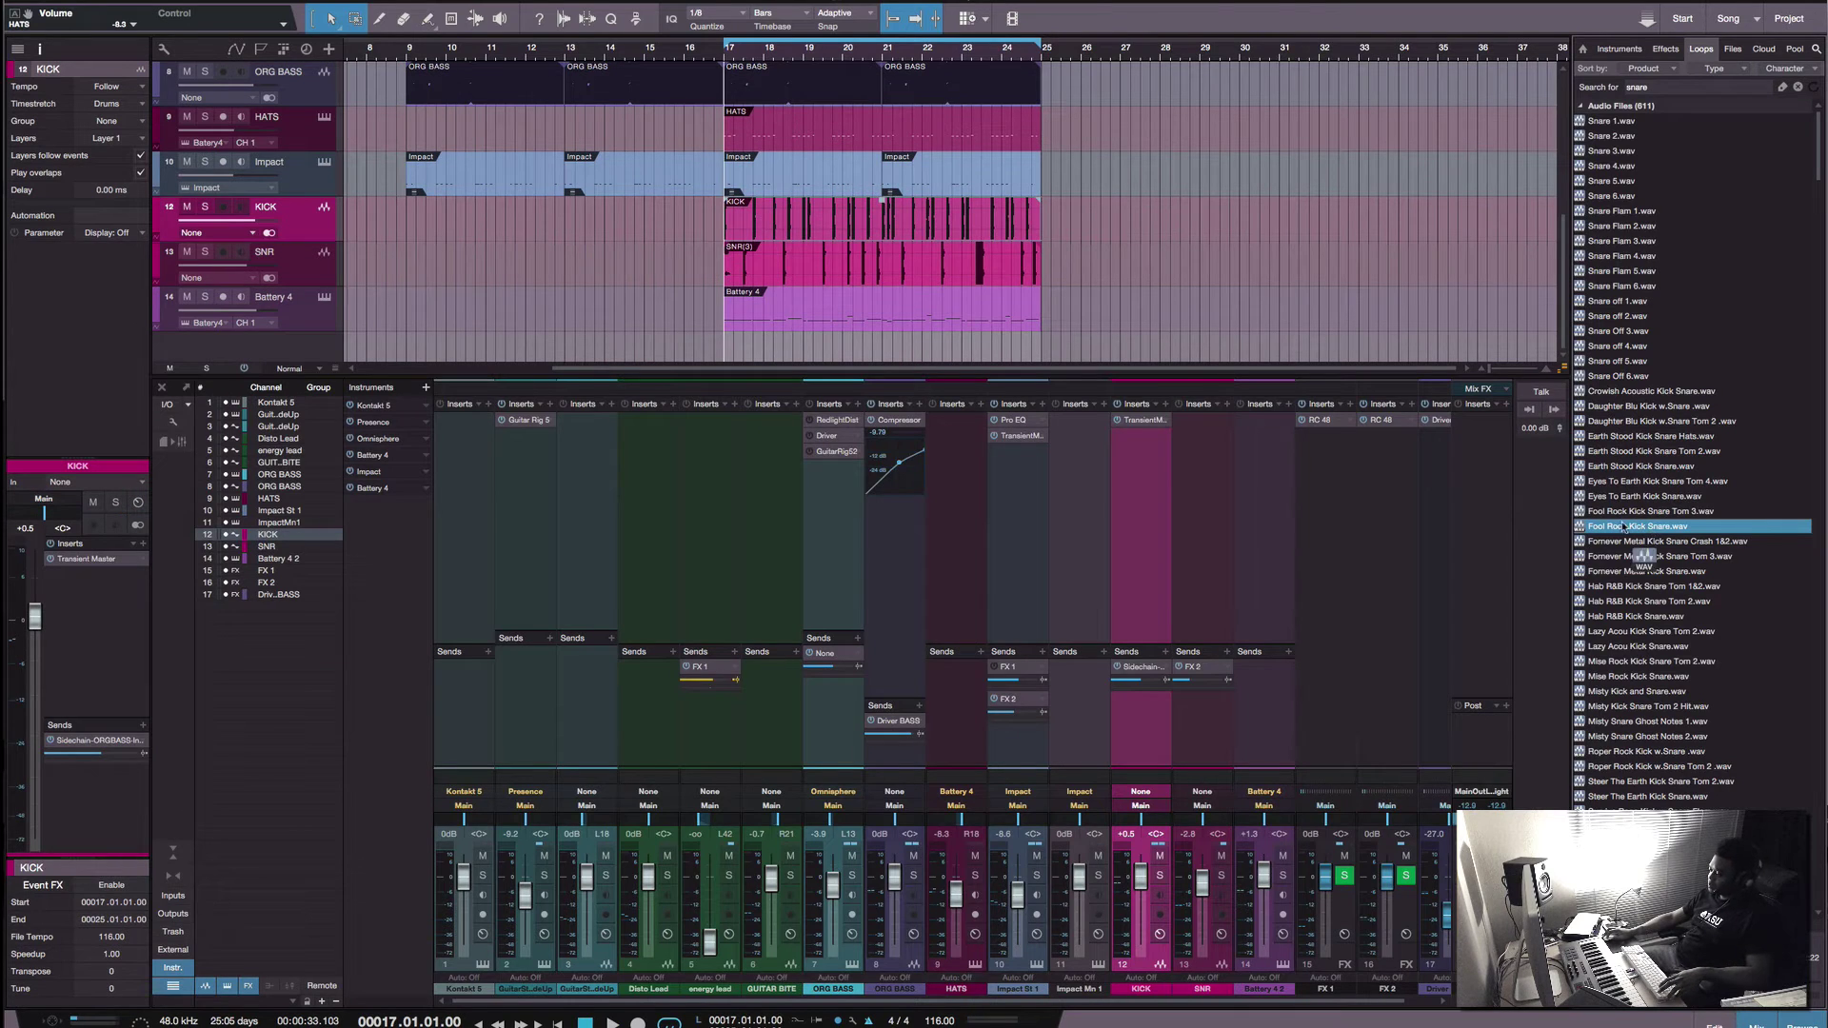
Step: Add Fool Rock Kick Snare.wav on a new track at bar 17 beat 3 and trim its end to 18.02.01.00
left_click_drag(1626, 528, 770, 354)
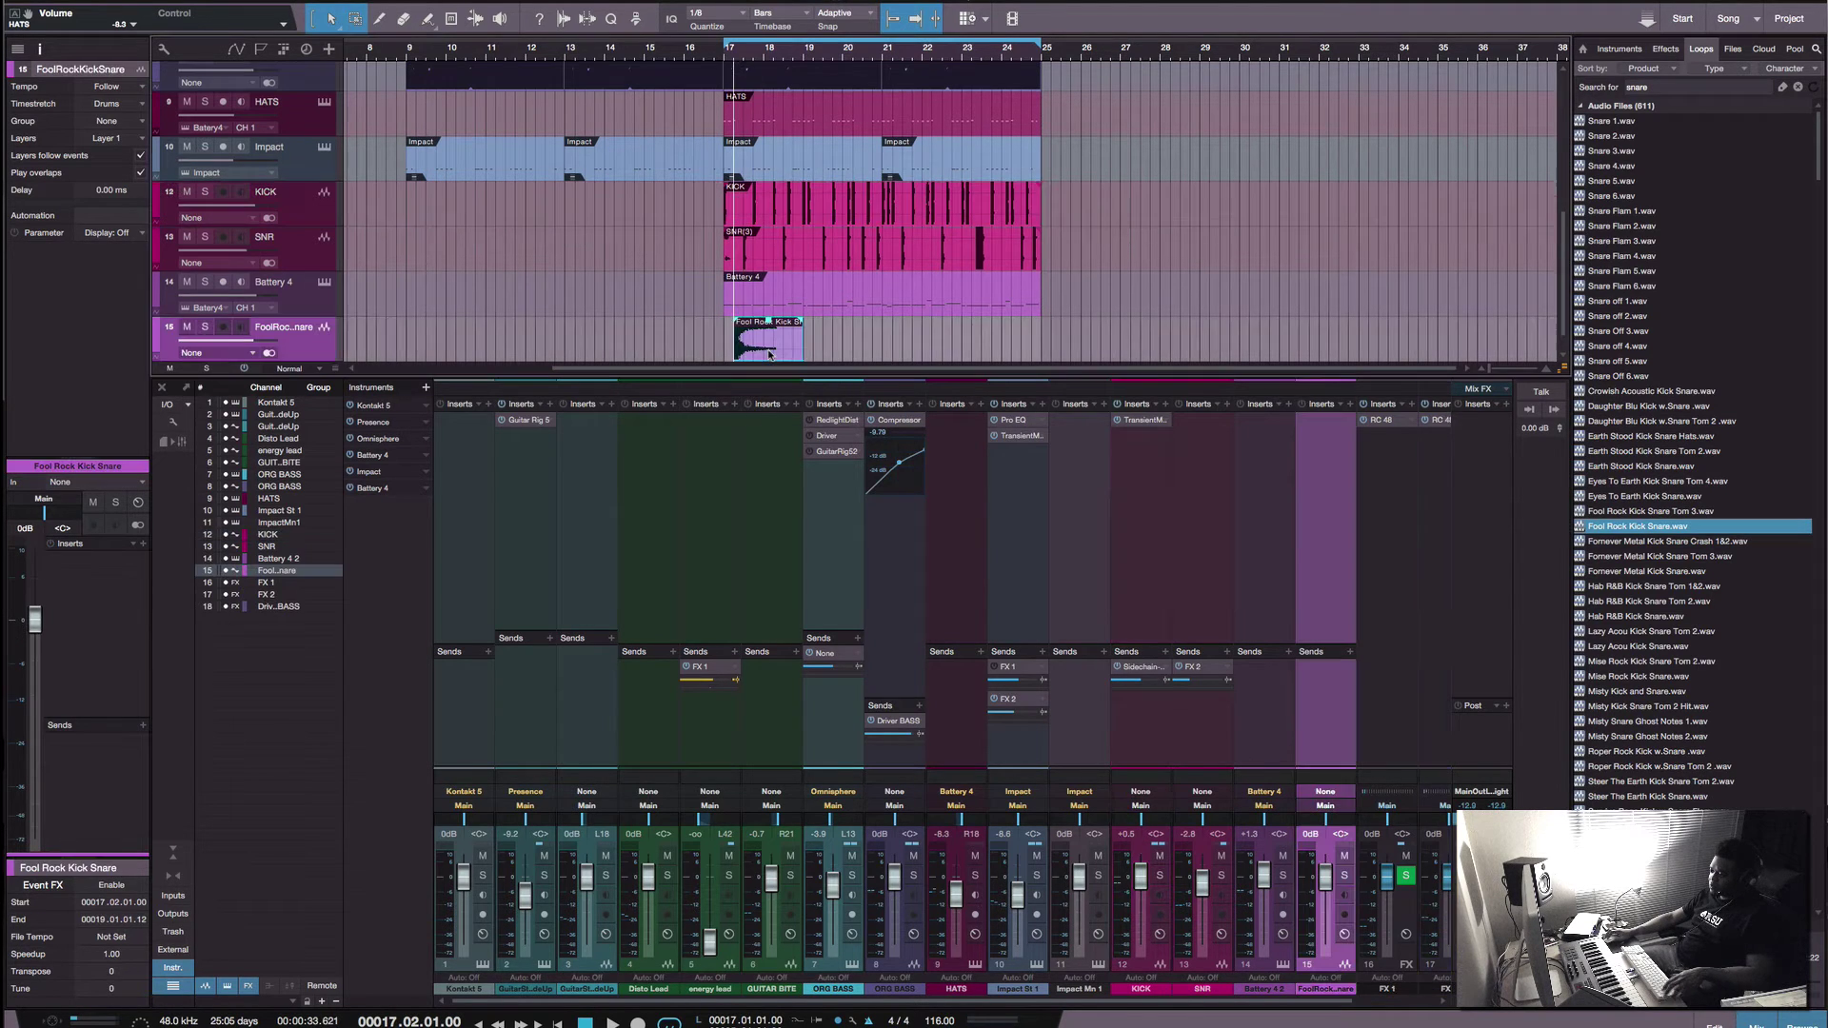
key("space")
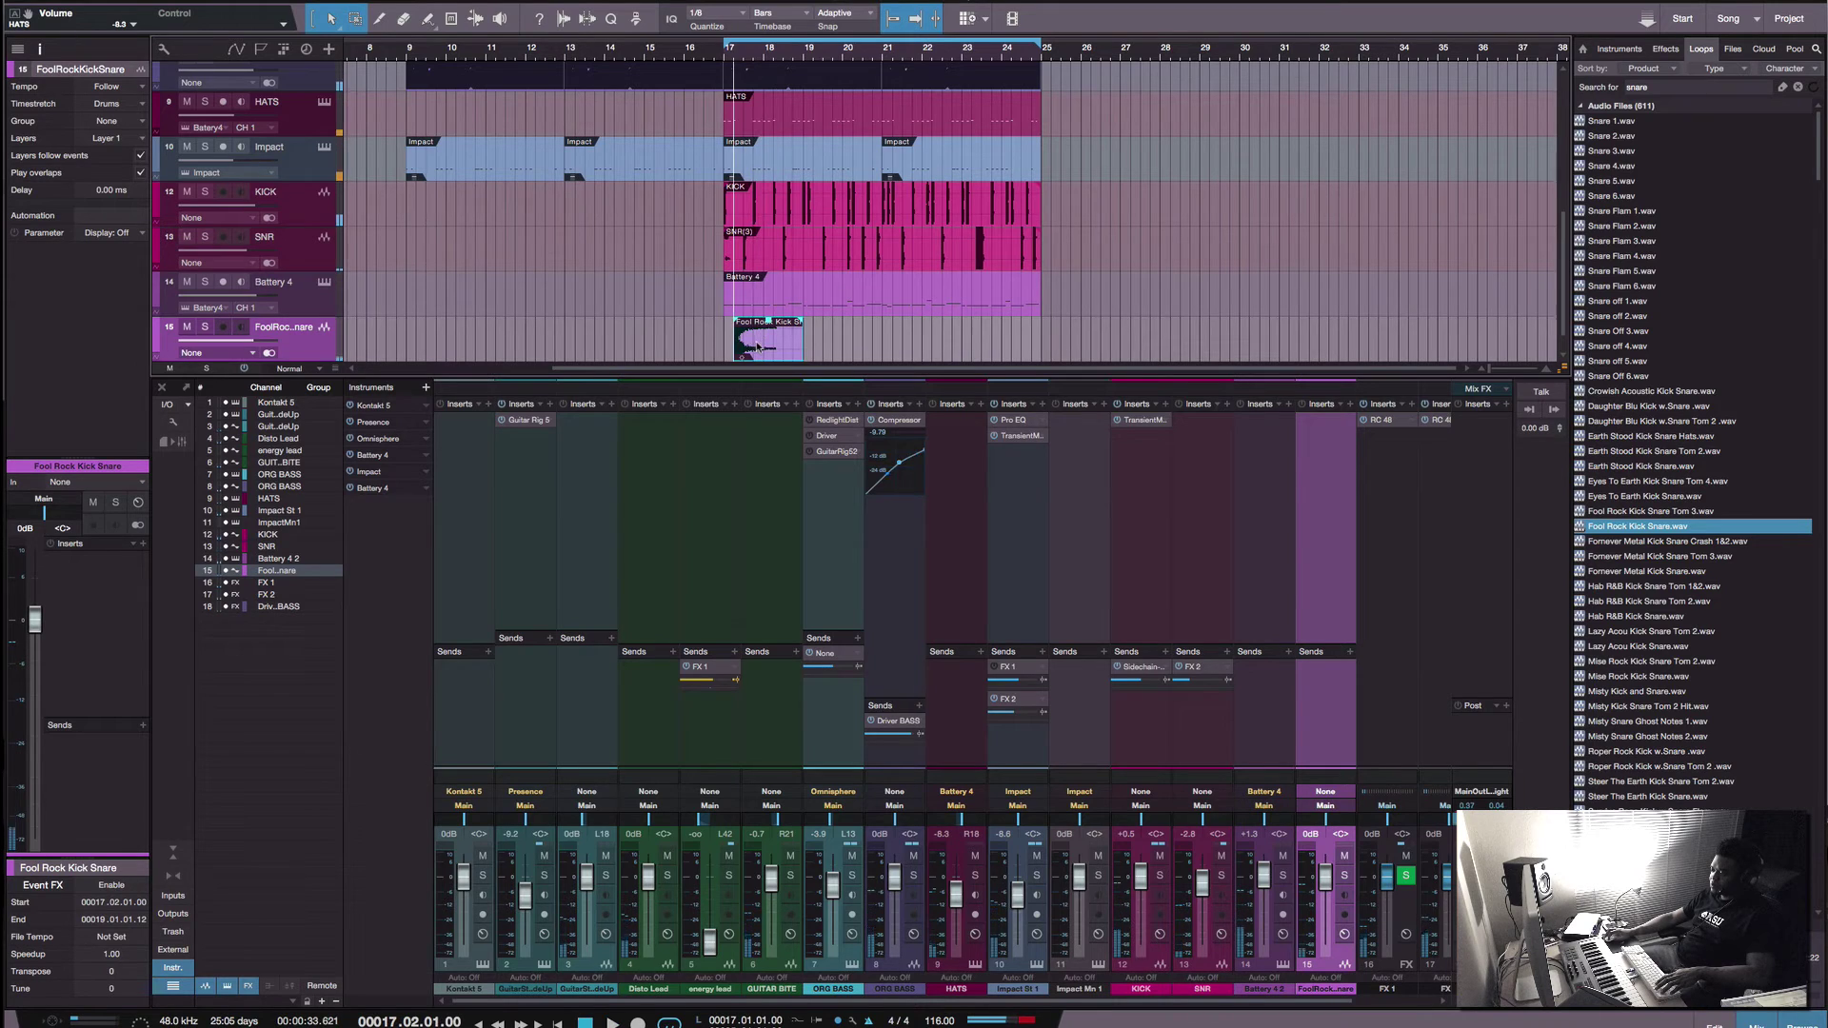
left_click_drag(757, 348, 763, 346)
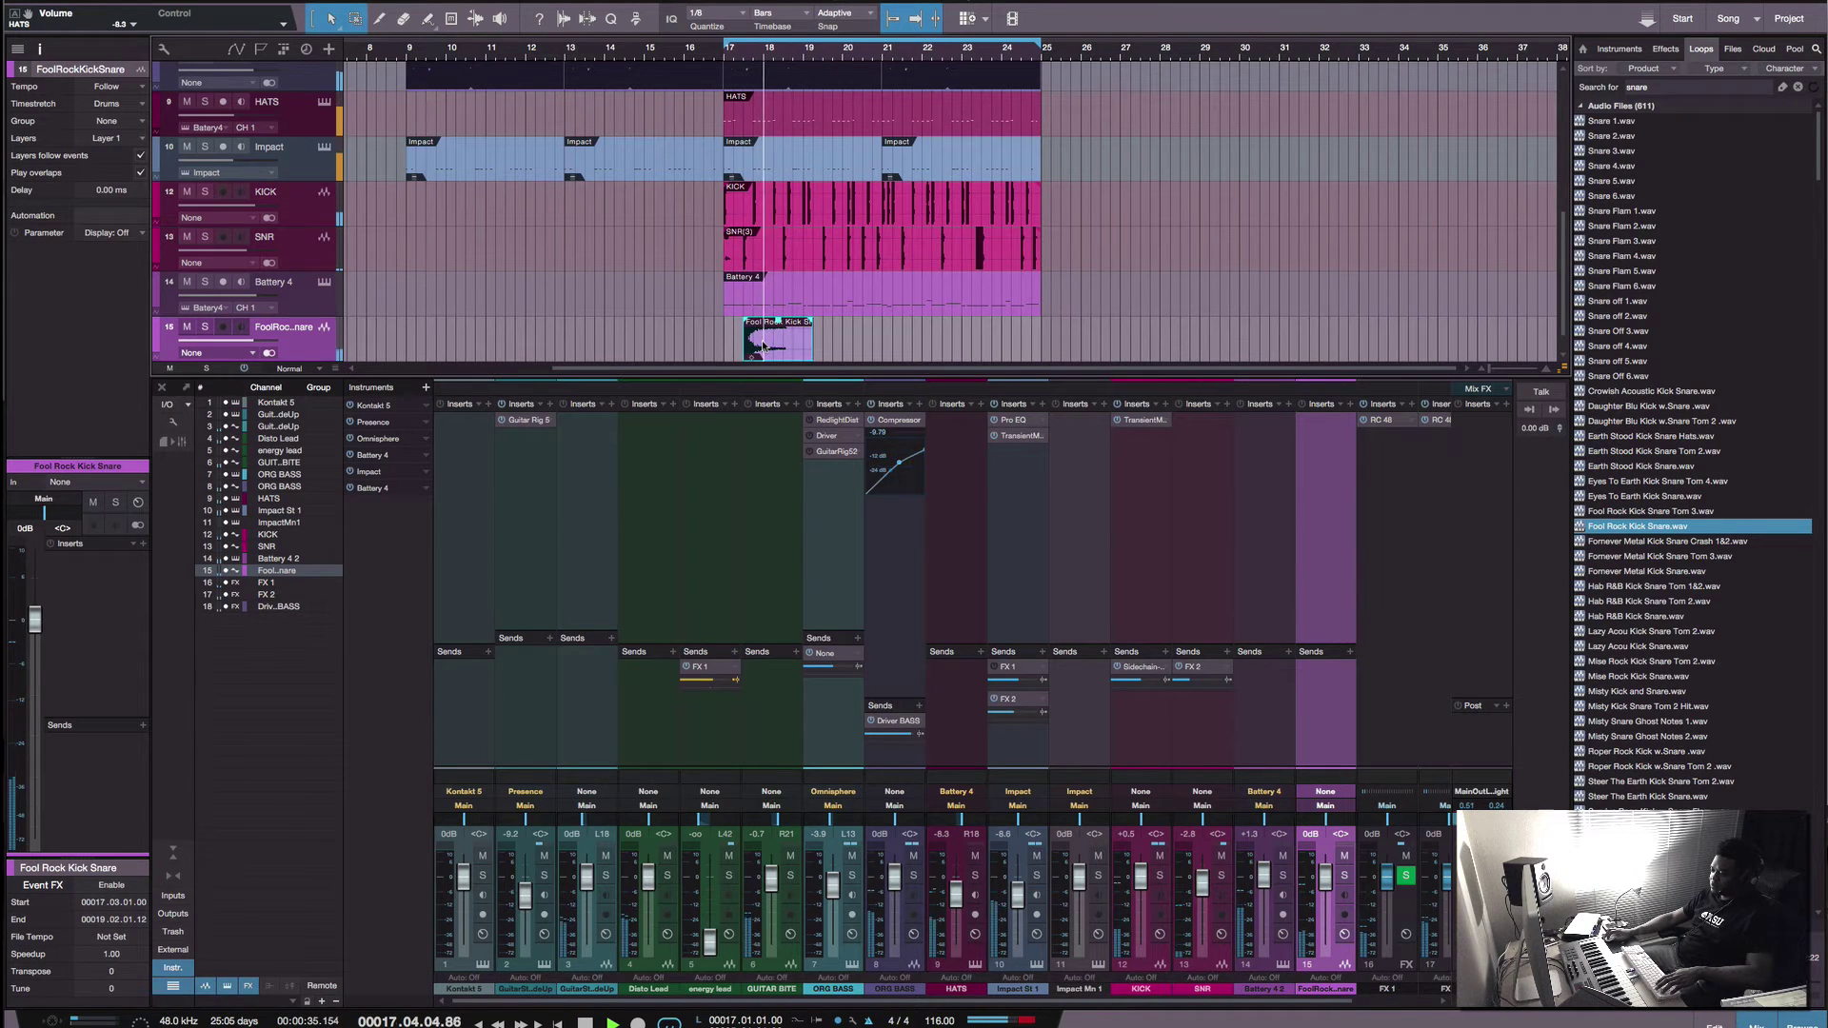
left_click_drag(811, 346, 771, 345)
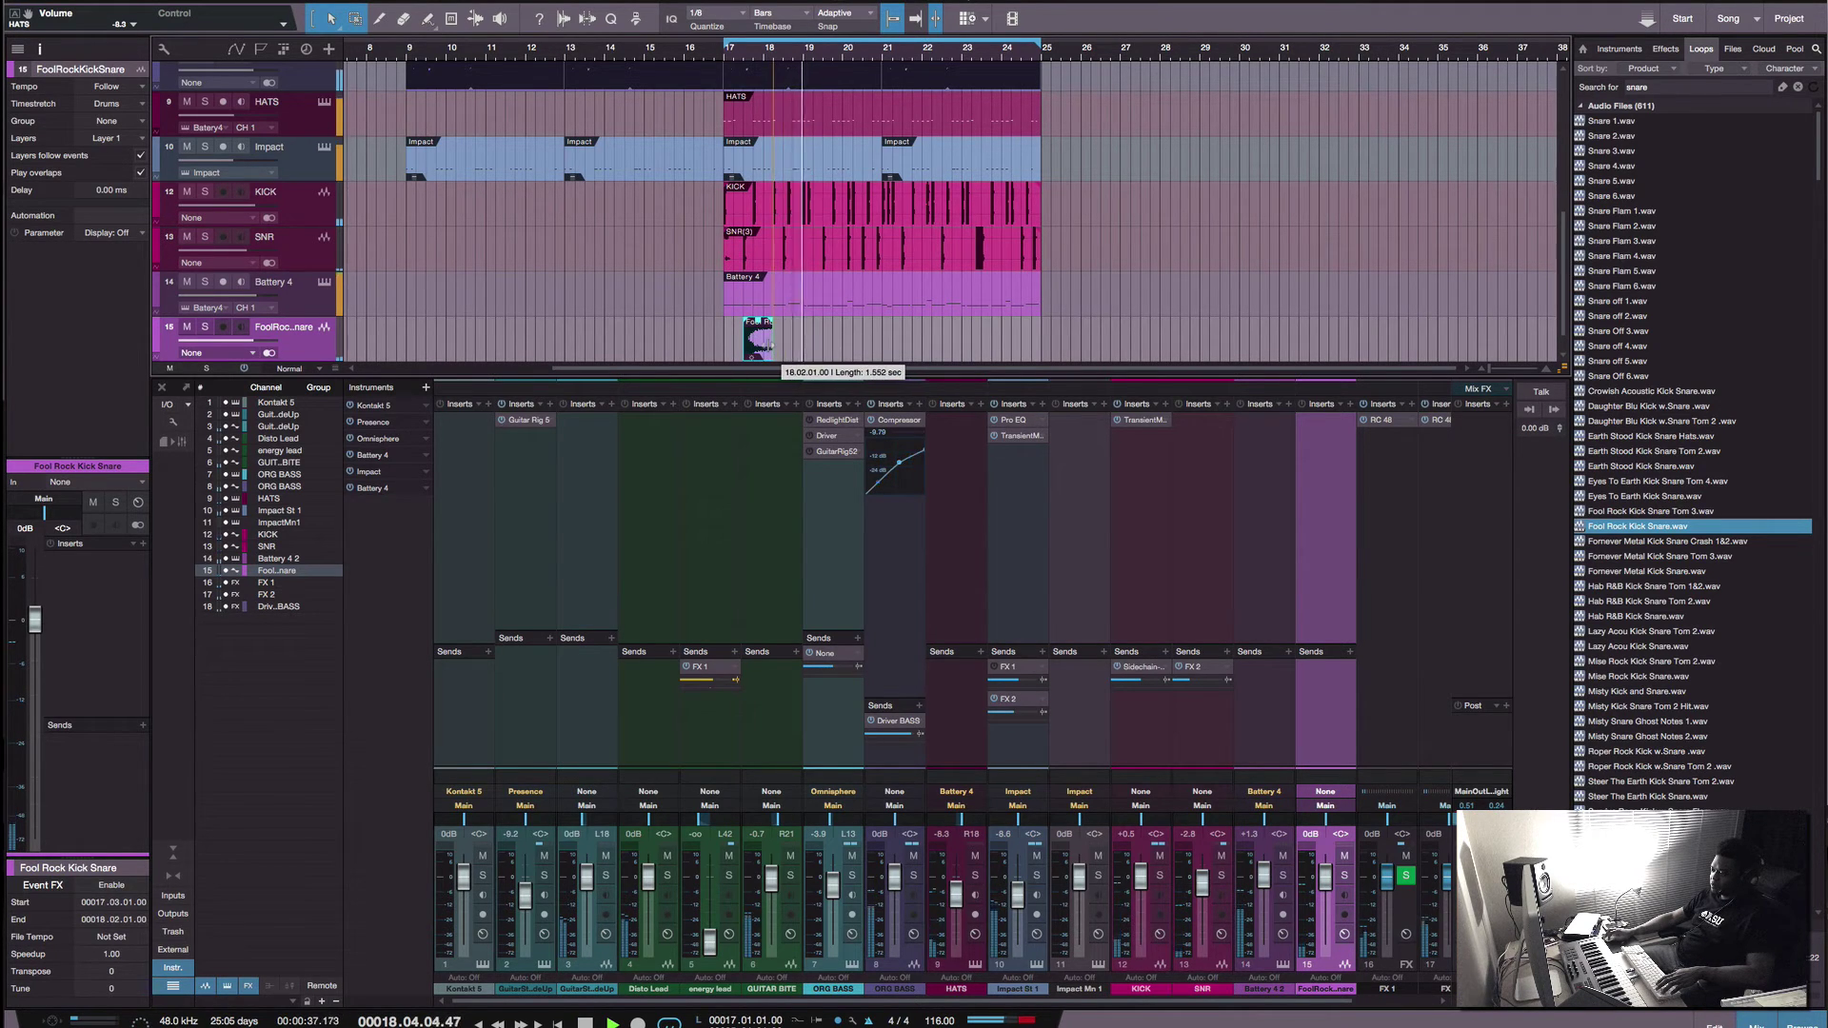
key("space")
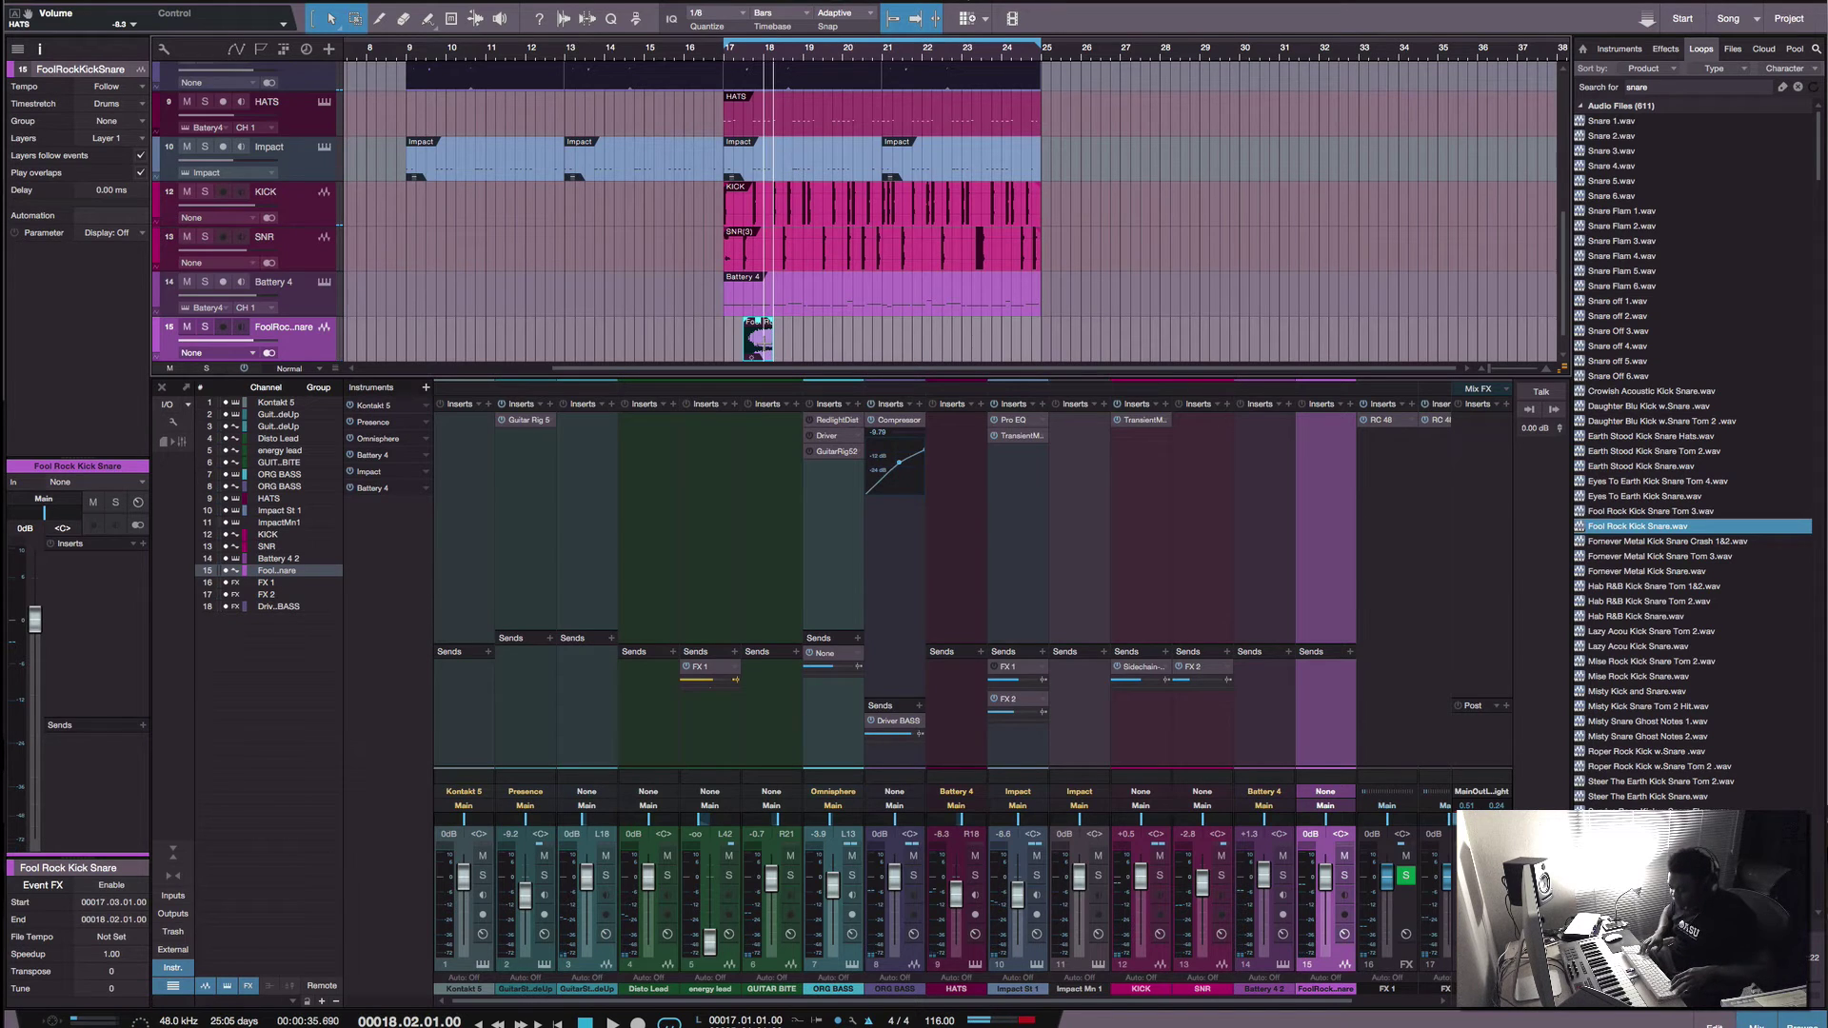
Step: Repeat the shortened Fool Rock Kick Snare hit on beat 3 of every bar through bar 24
key("shift+w")
key("shift+w")
key("shift+e")
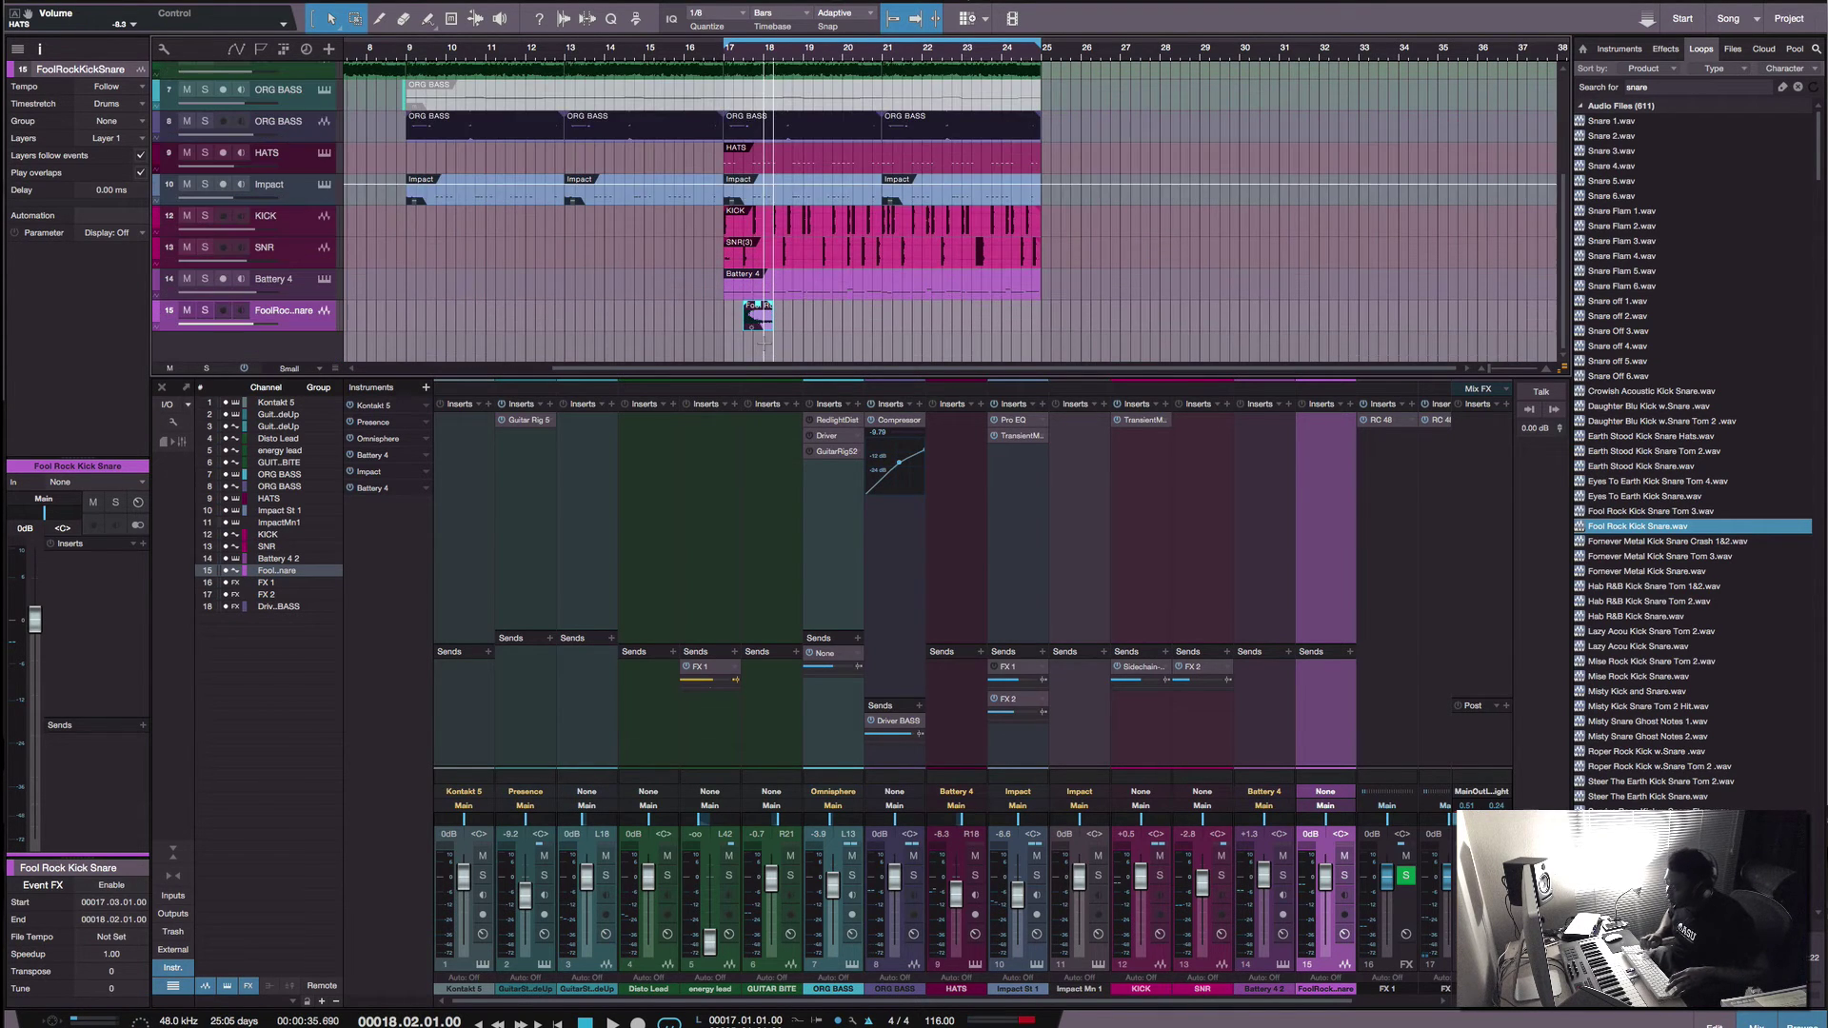
key("F3")
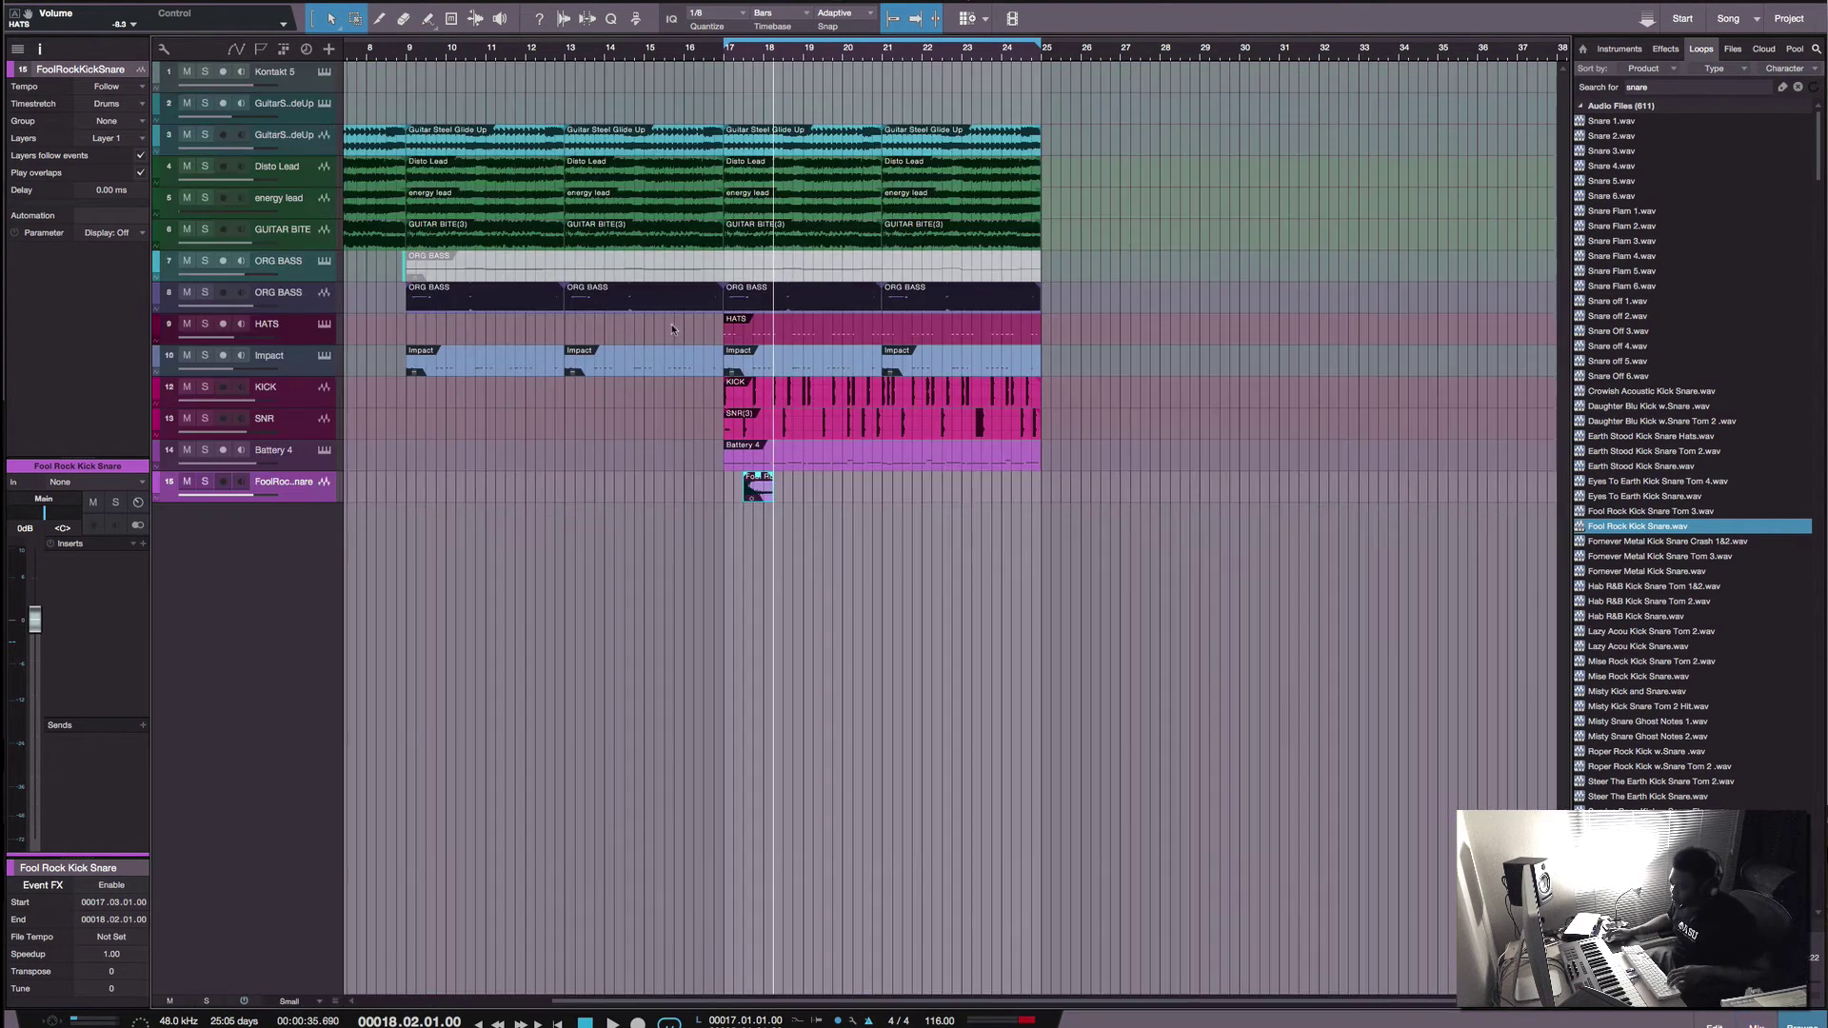
key("e")
key("e")
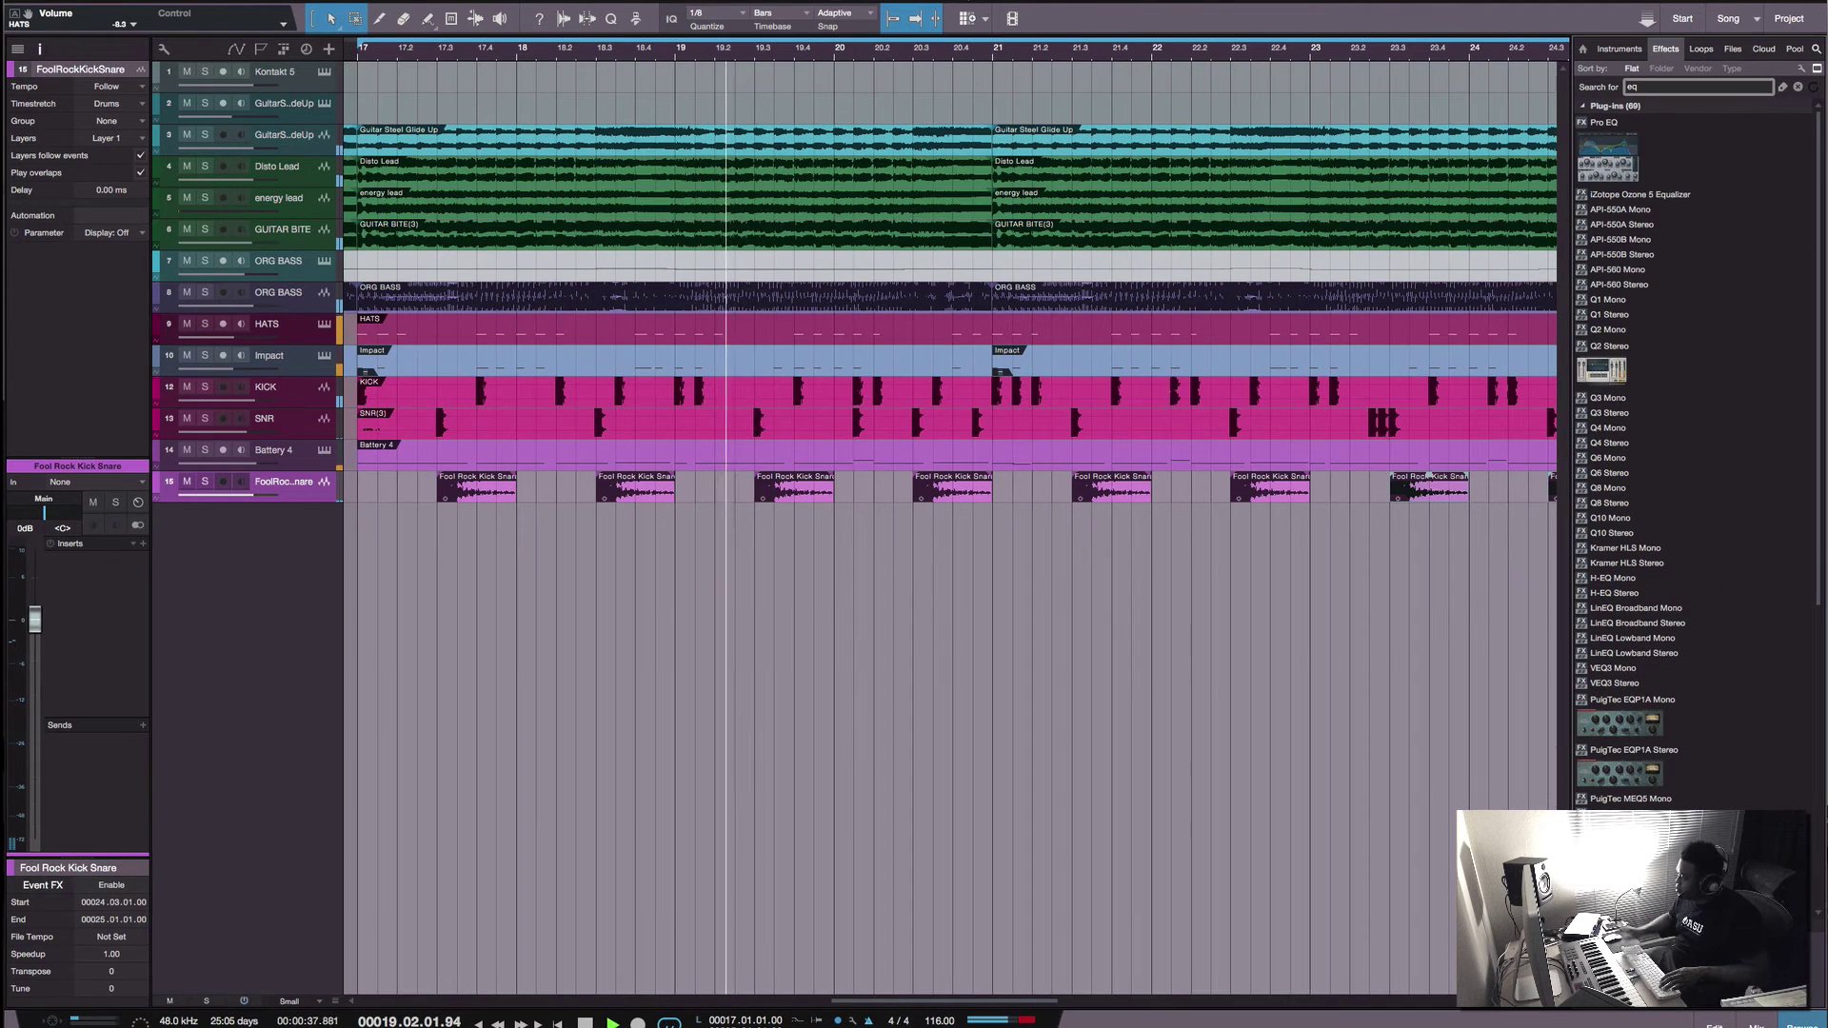
Step: Insert Pro EQ on the Fool Rock Kick Snare track and set a 48 dB/Oct low cut at about 204 Hz
left_click_drag(1599, 128, 1262, 495)
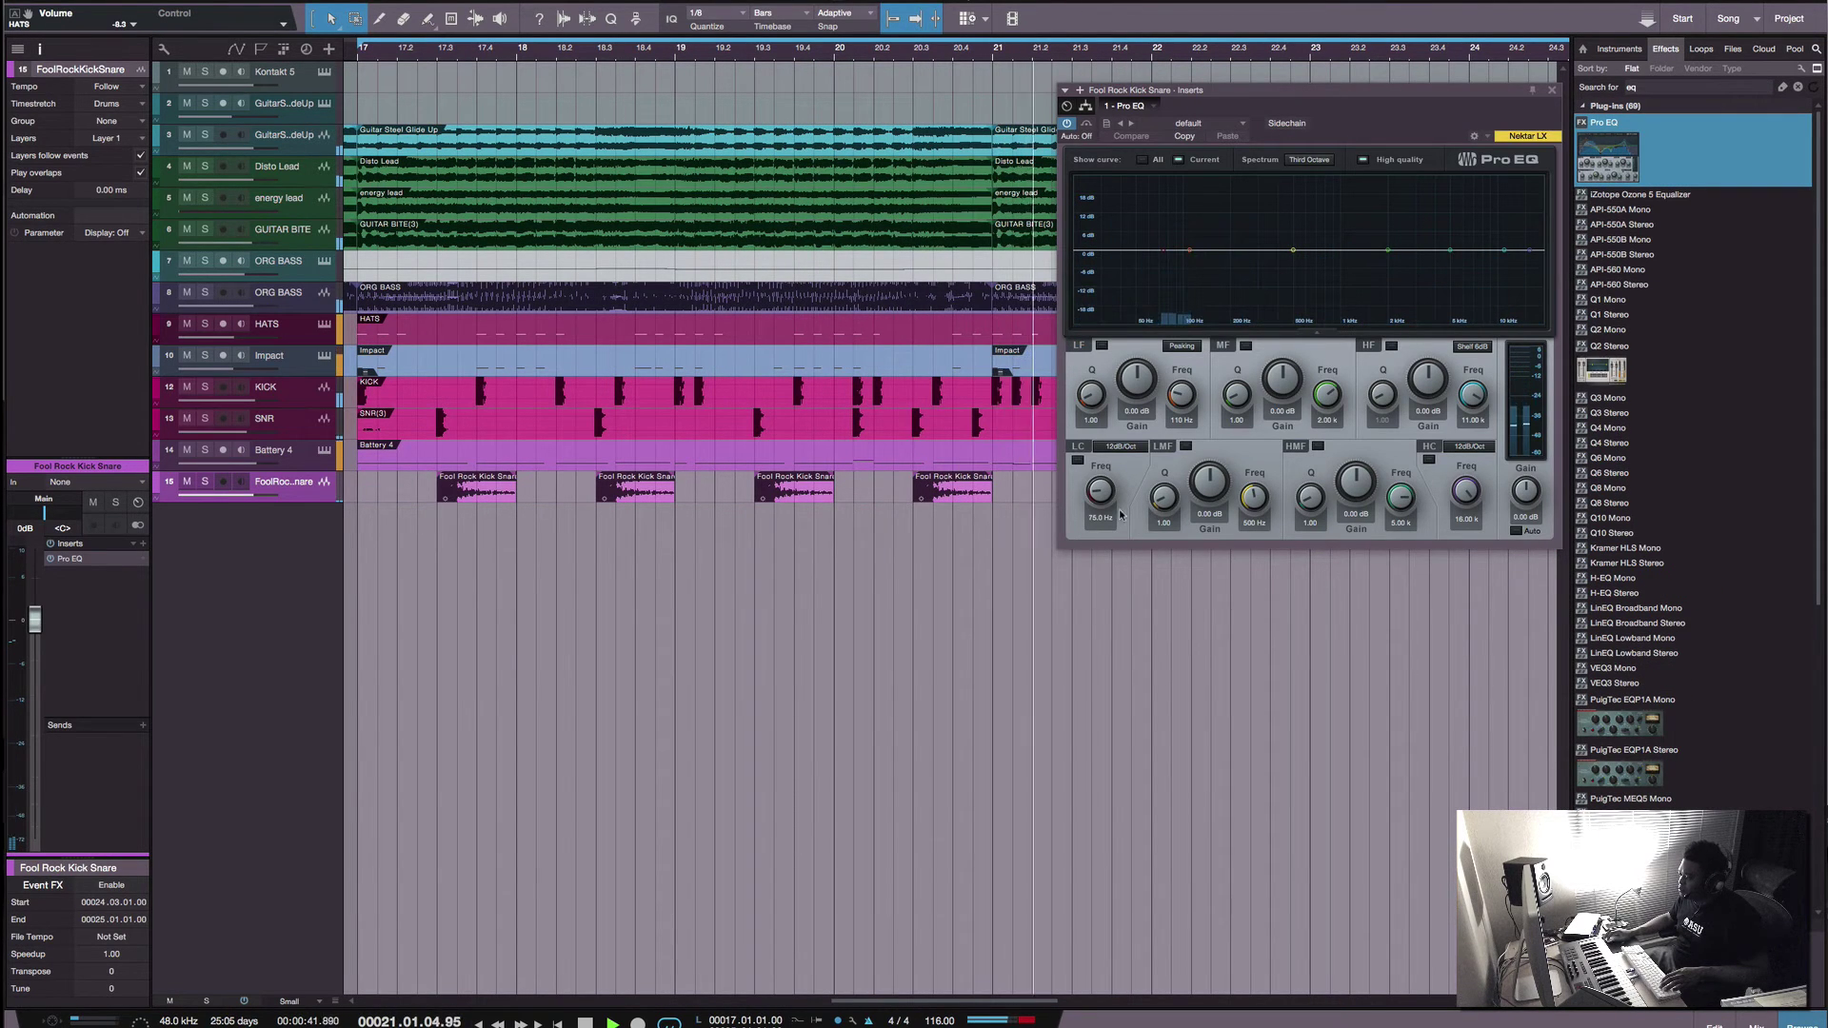
left_click(1120, 447)
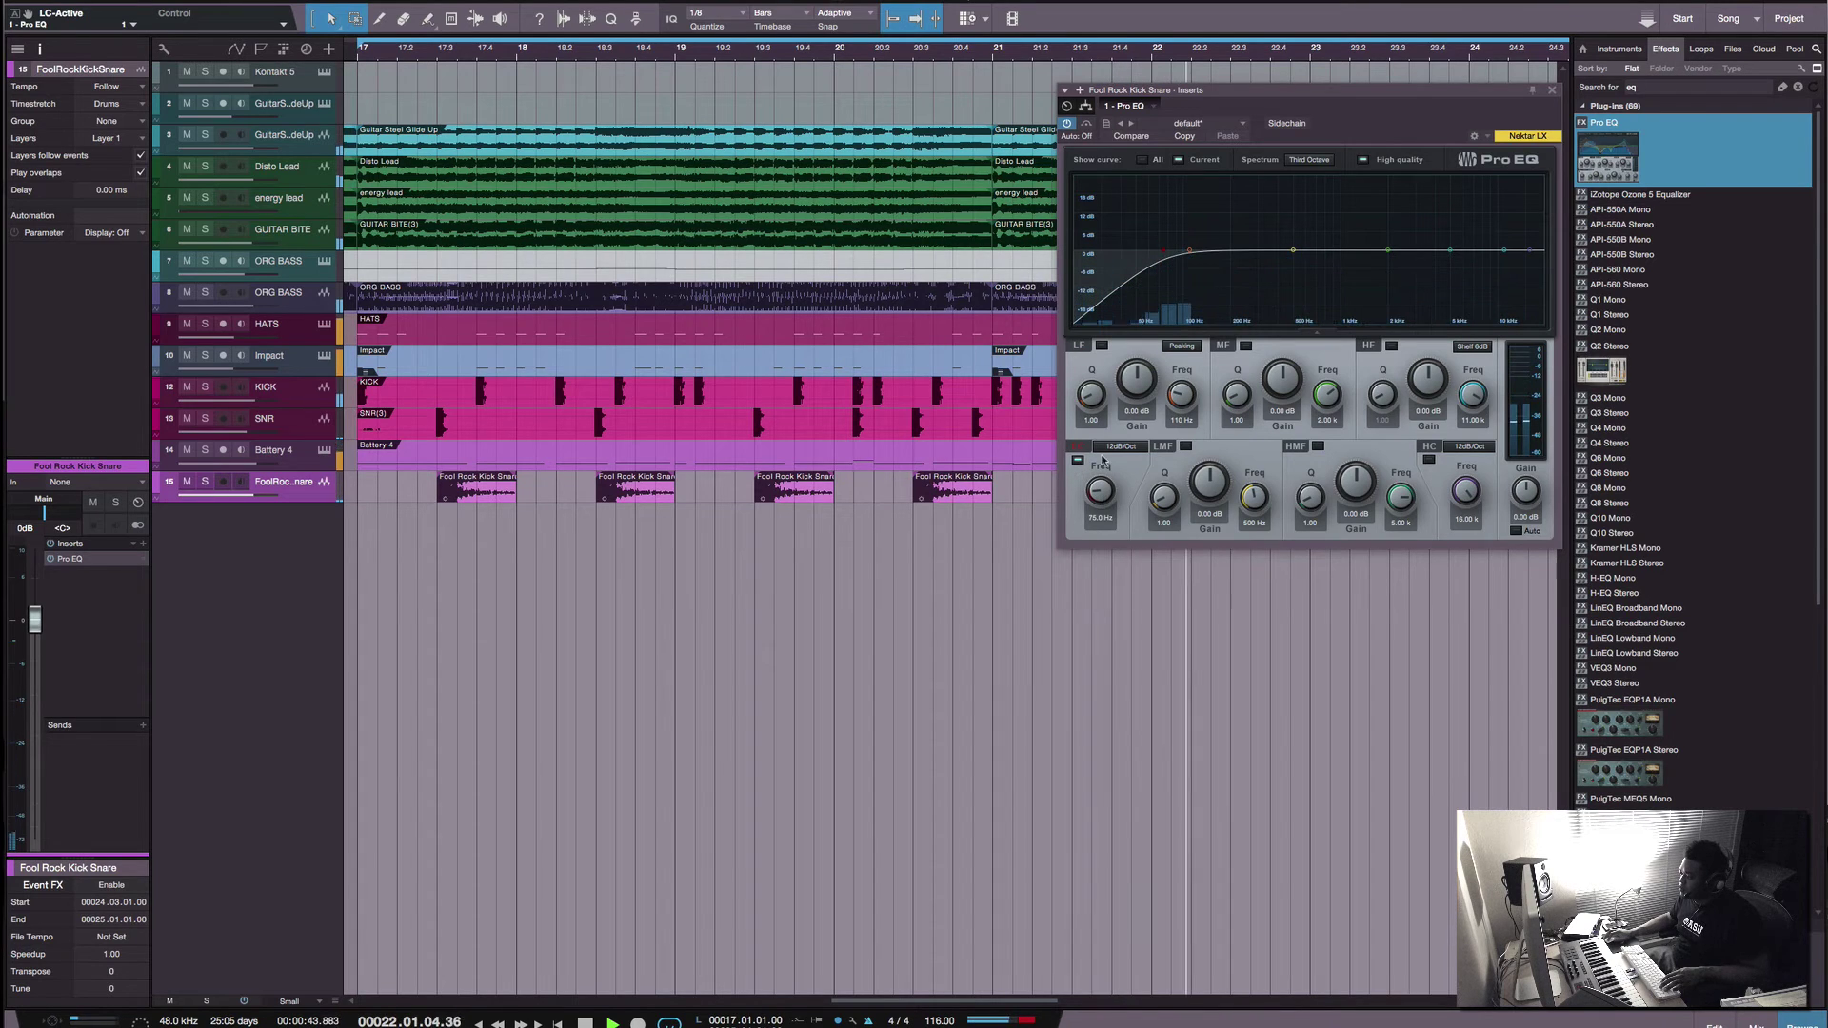
left_click(1120, 446)
left_click(1108, 502)
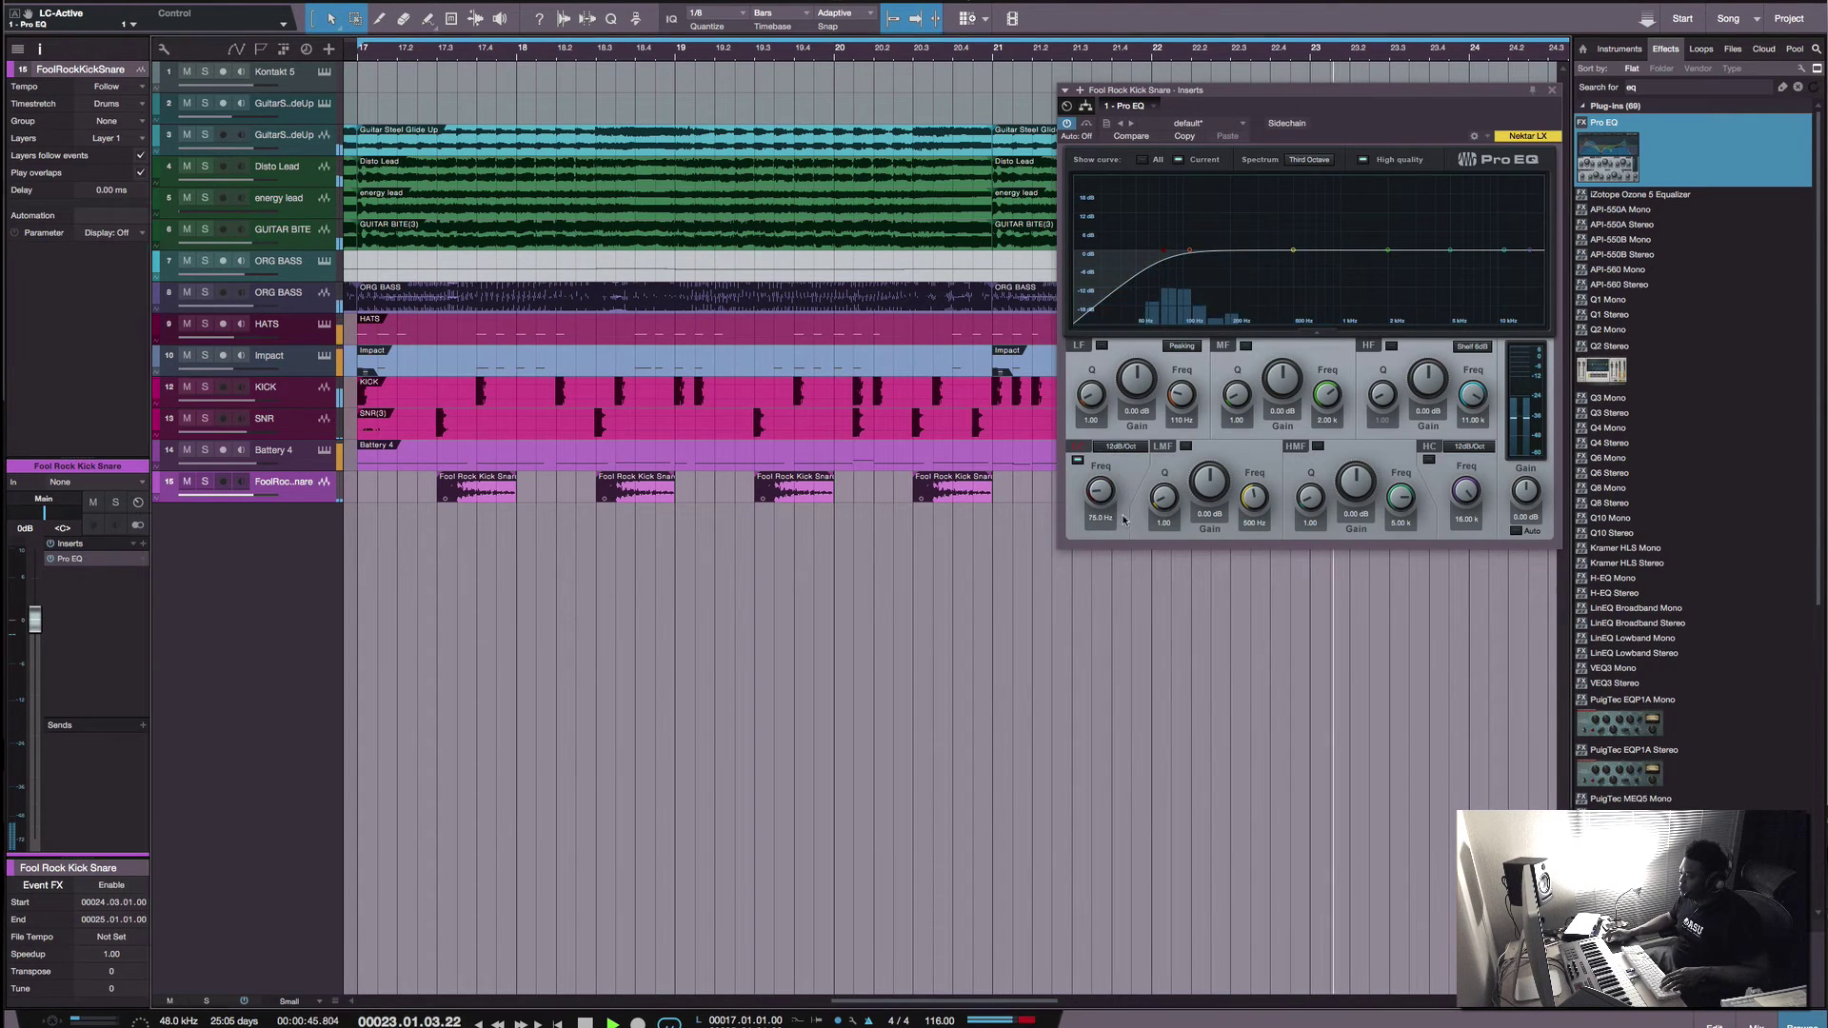
left_click_drag(1109, 502, 1102, 467)
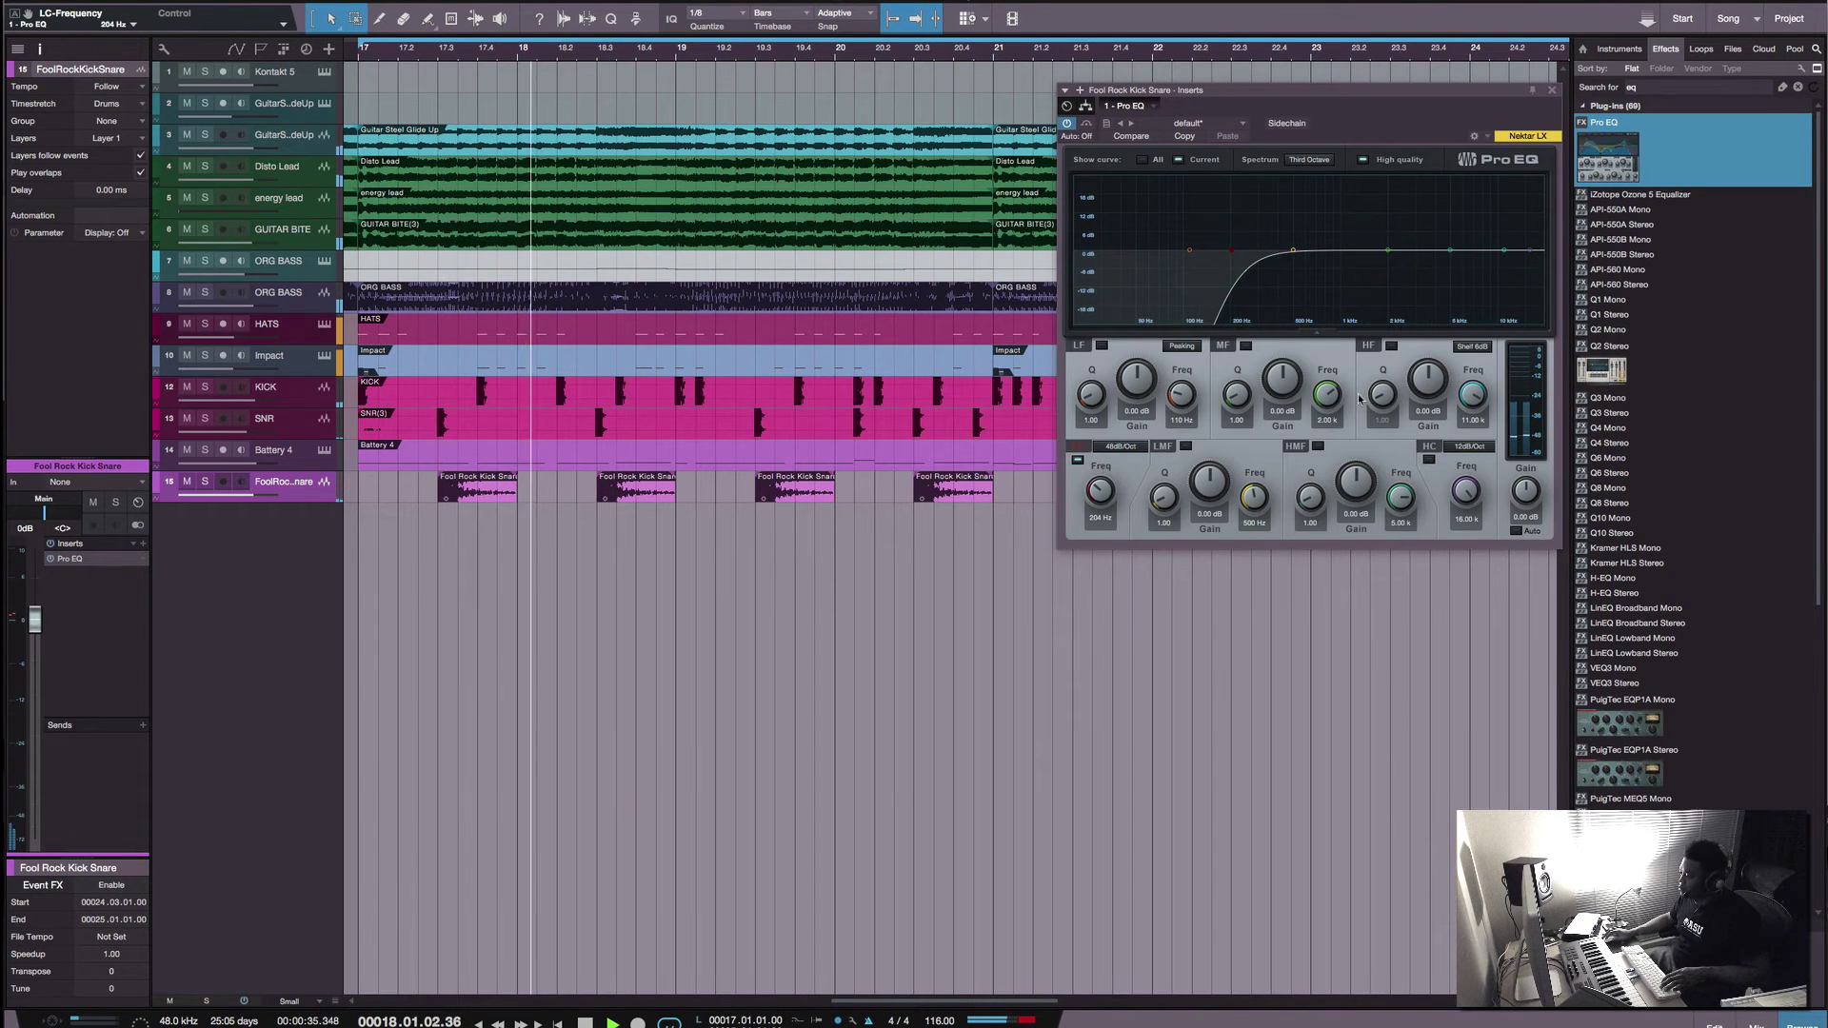
Step: Add a 48 dB/Oct high cut at about 5 kHz in the snare's Pro EQ and close the plug-in
left_click_drag(1317, 91, 1198, 42)
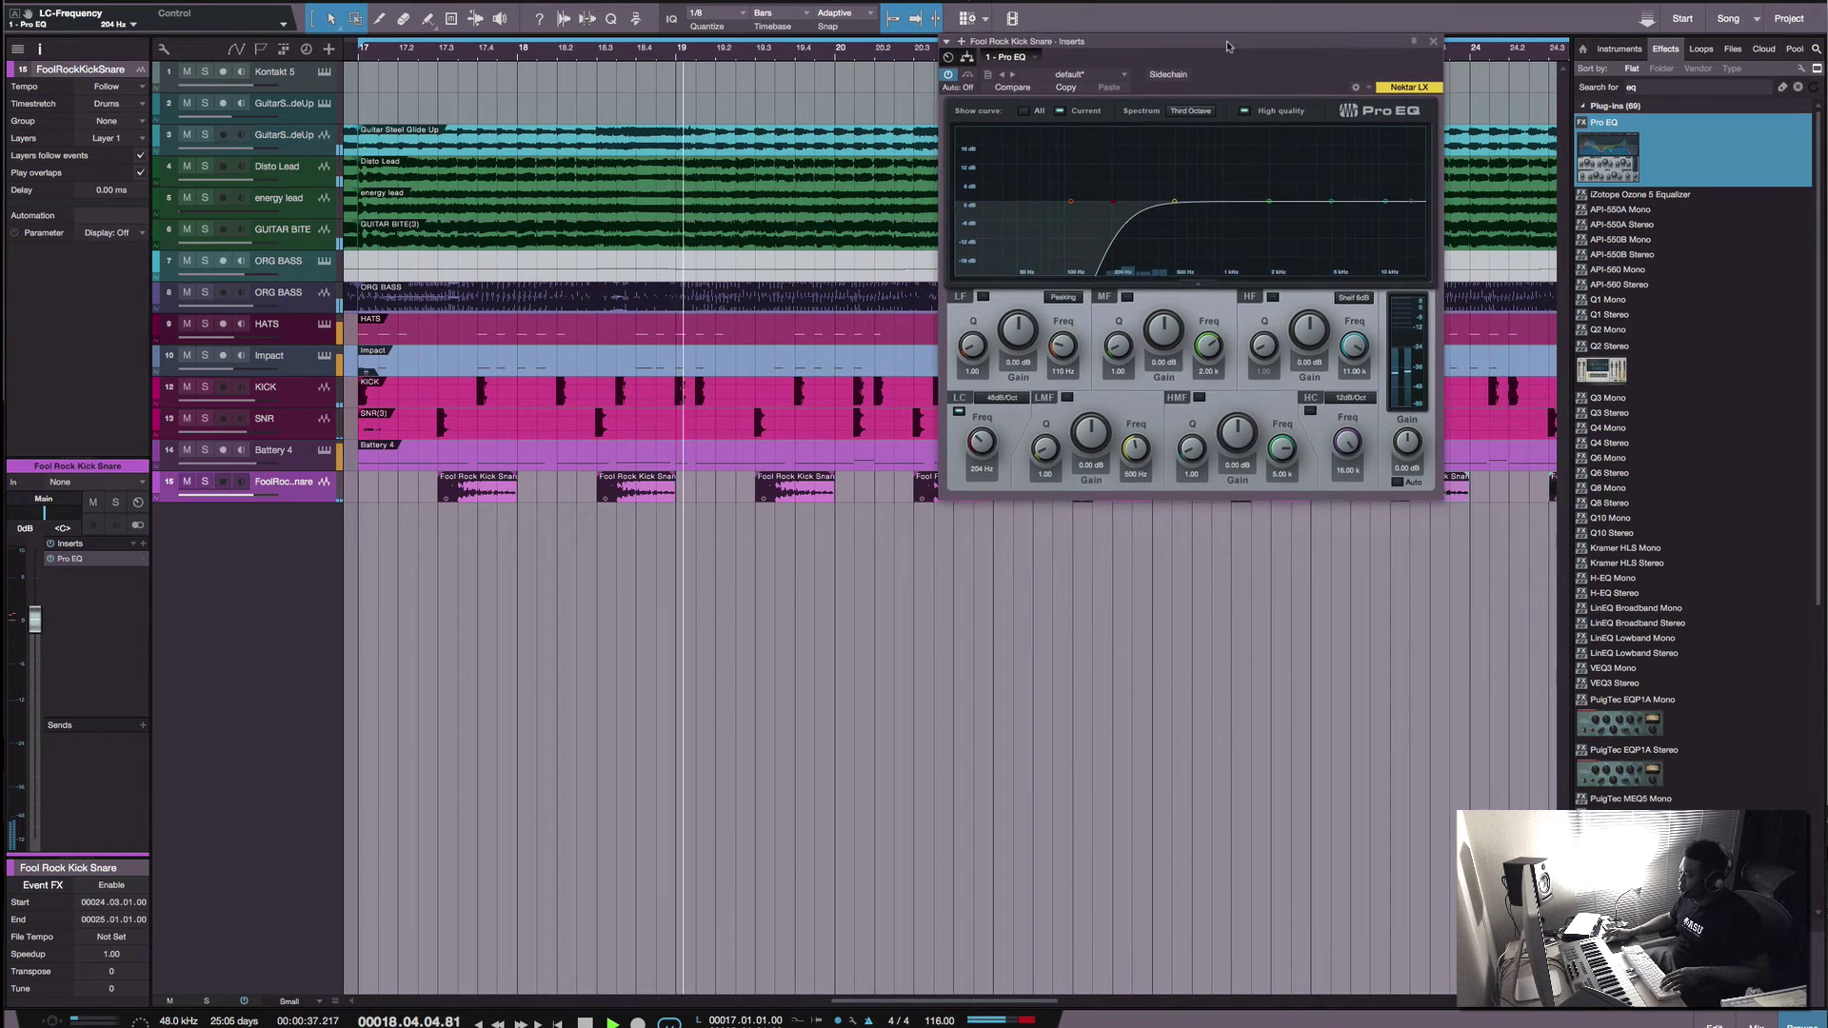
left_click_drag(1409, 201, 1333, 204)
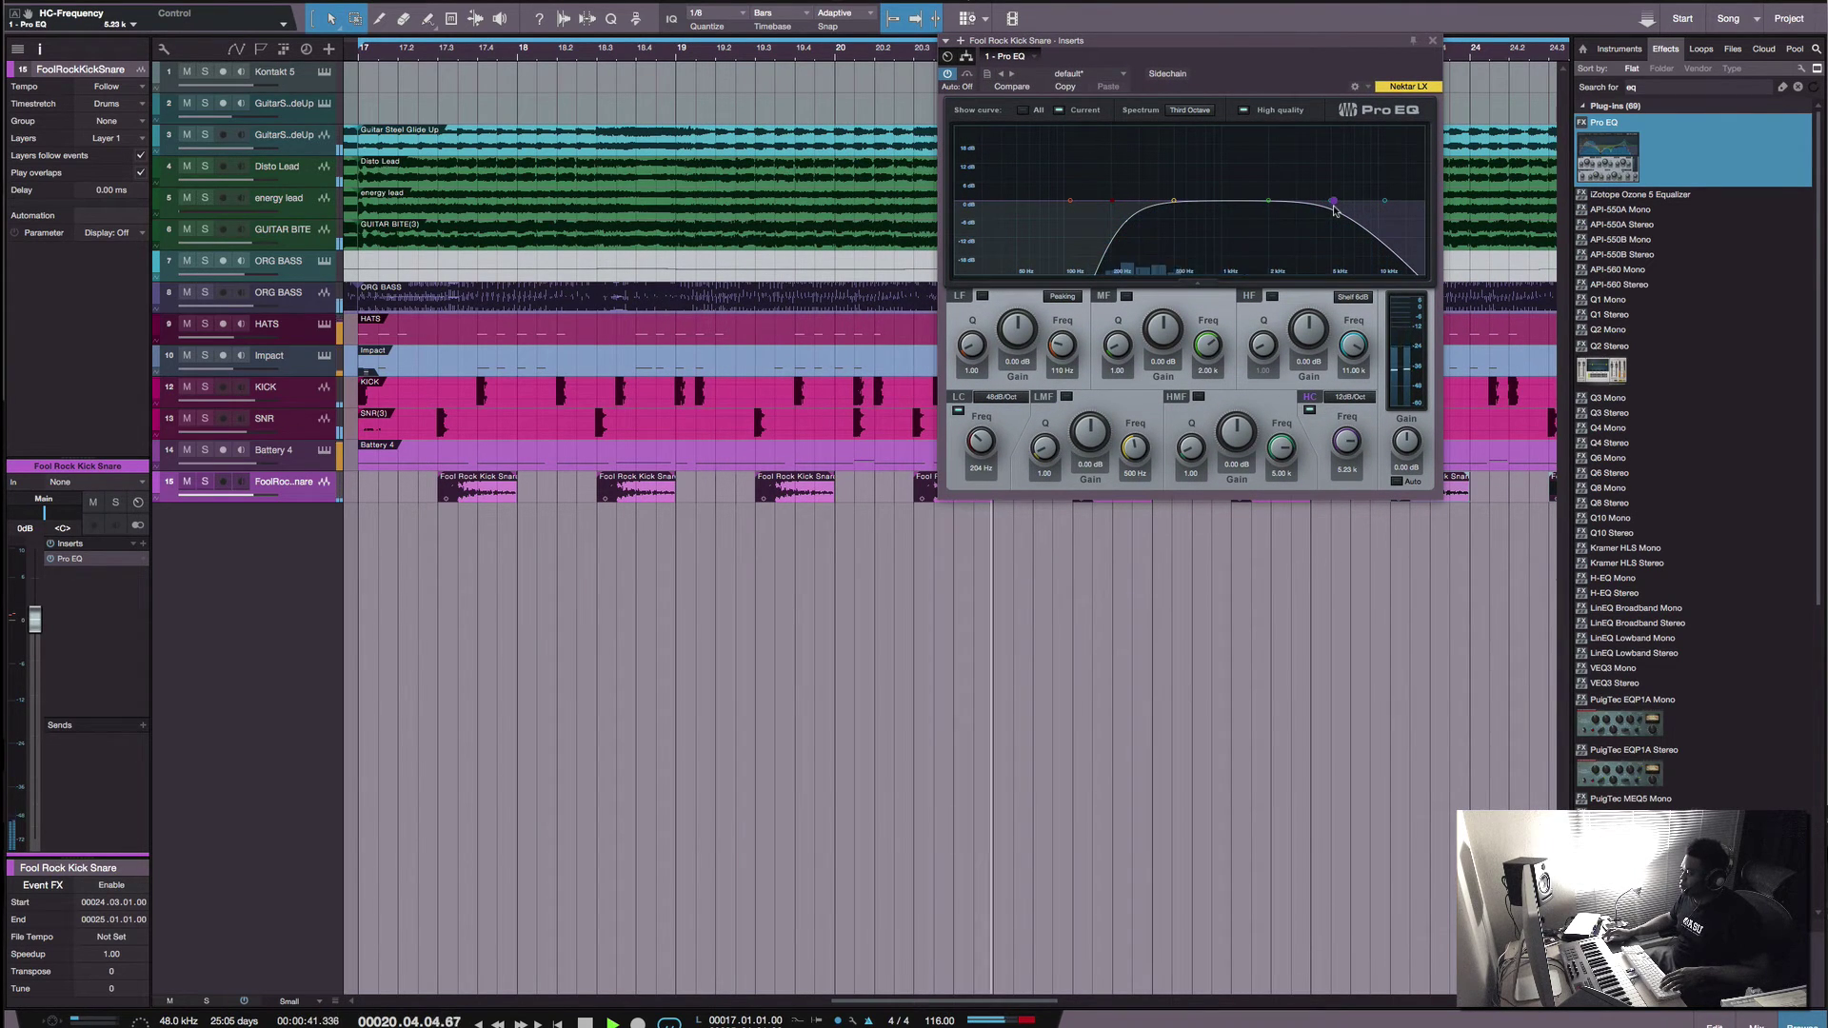
left_click(1350, 396)
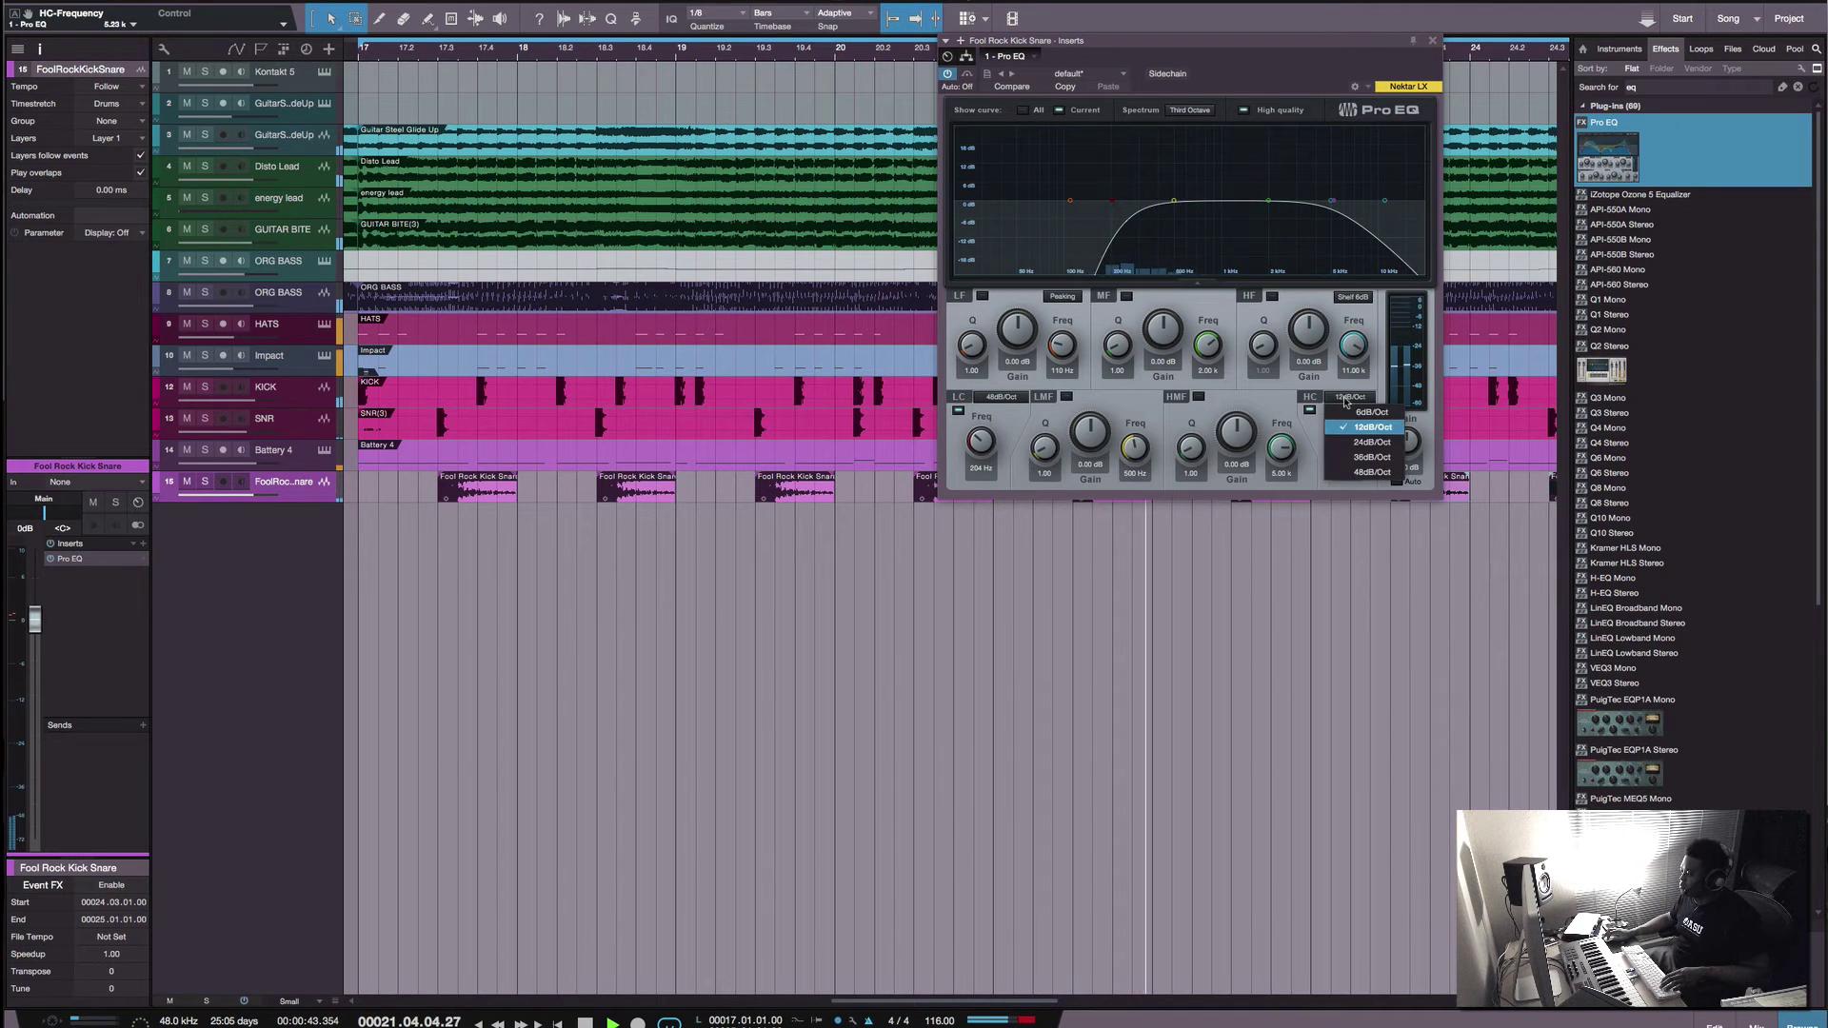
left_click(1371, 472)
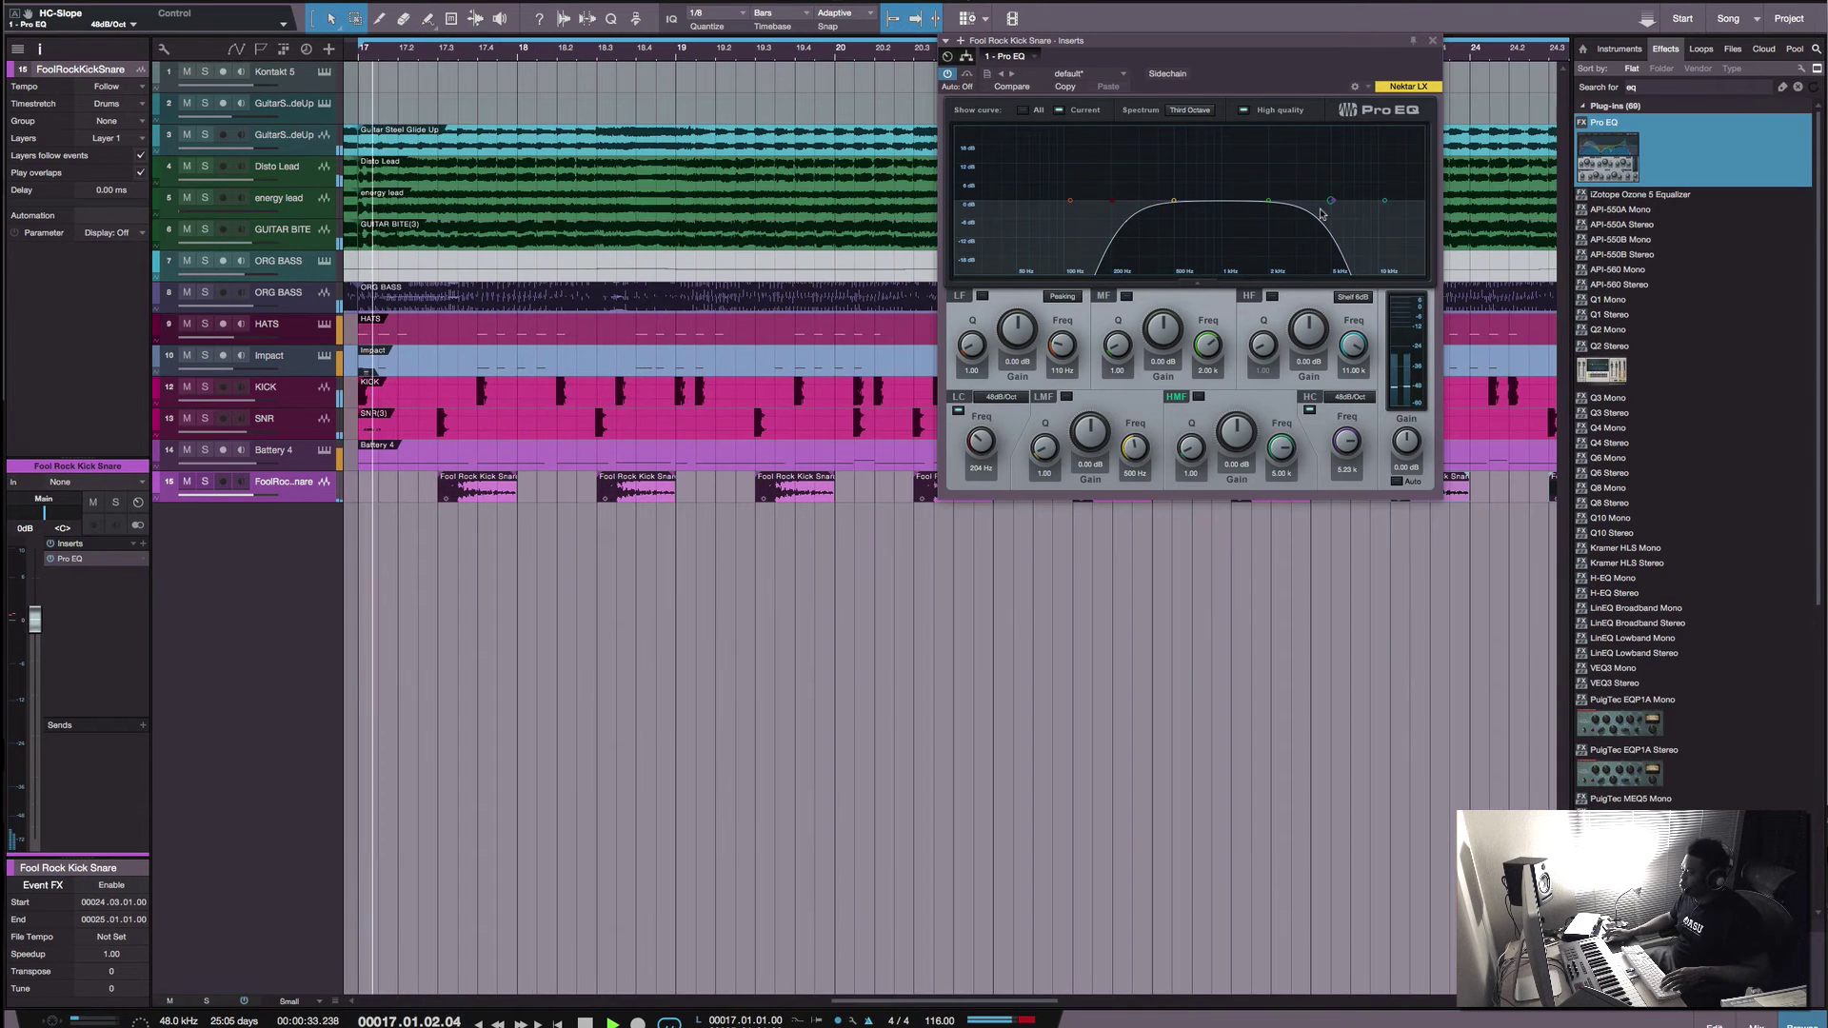
left_click(1432, 41)
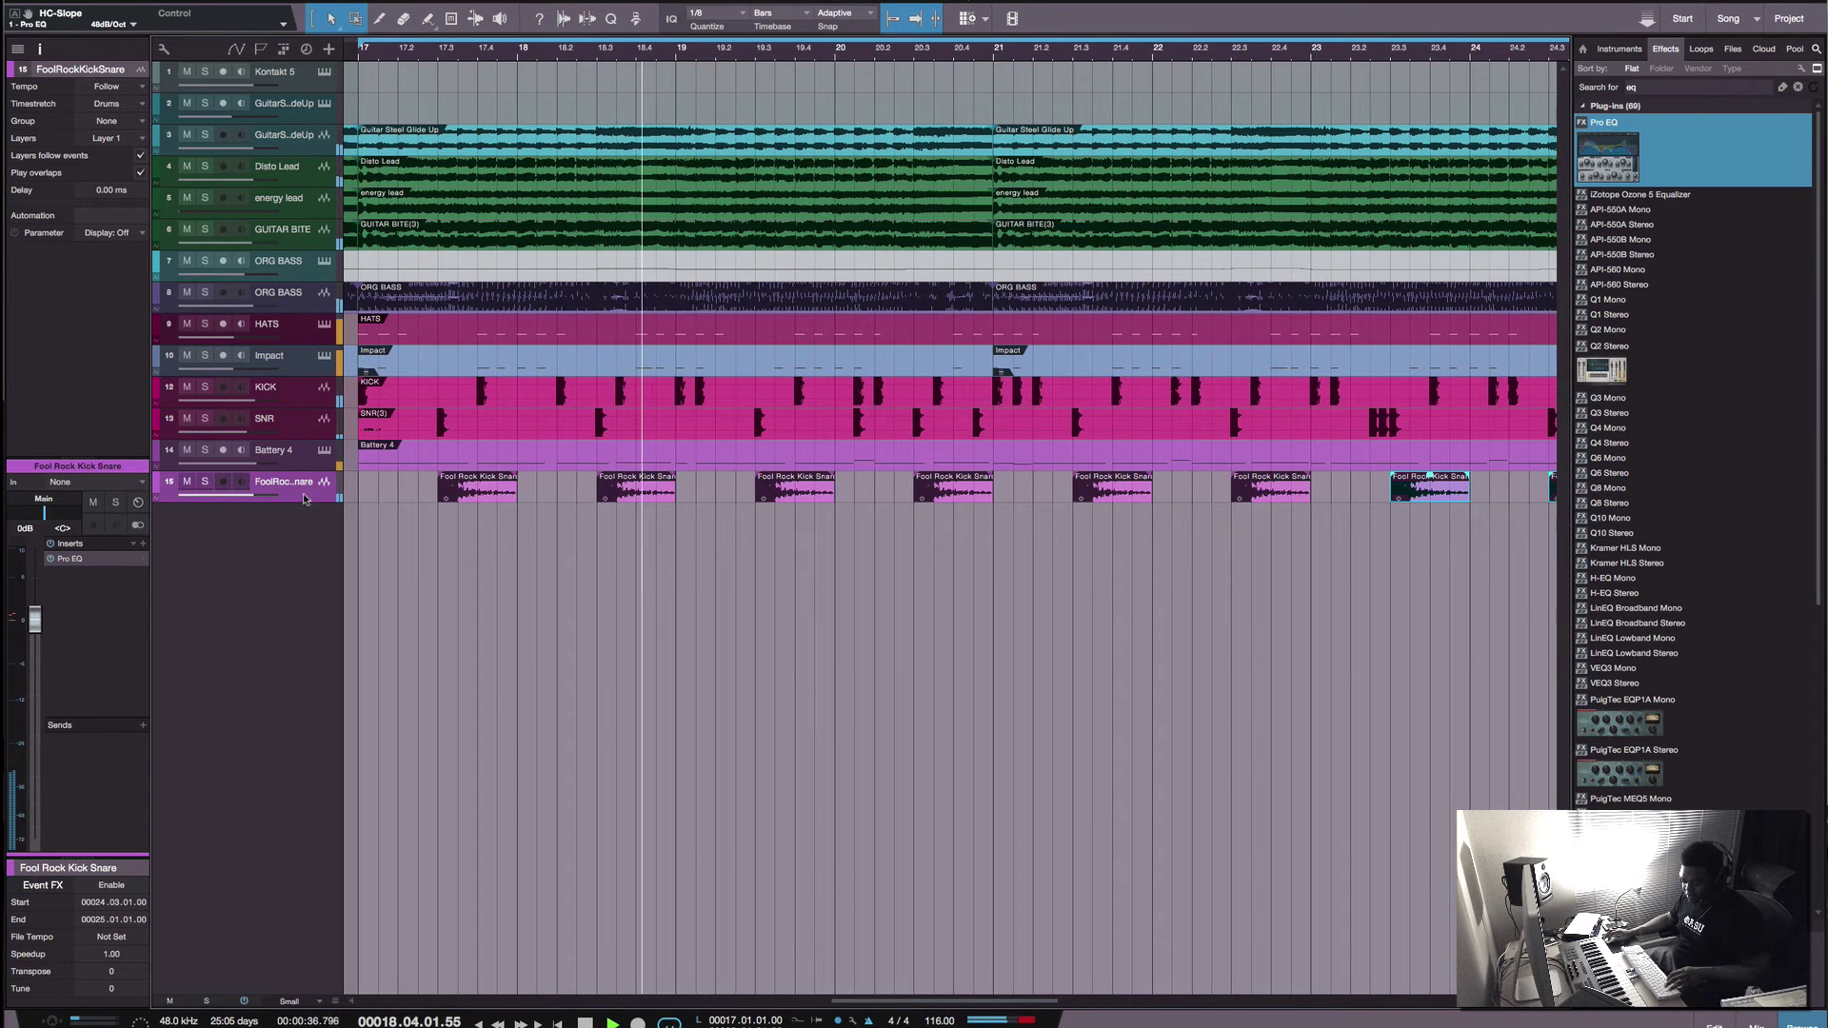
Step: Add an FX 2 send to the Fool Rock Kick Snare track, lowering its fader to -5.4 dB, and rename it SNR VERB
key("F3")
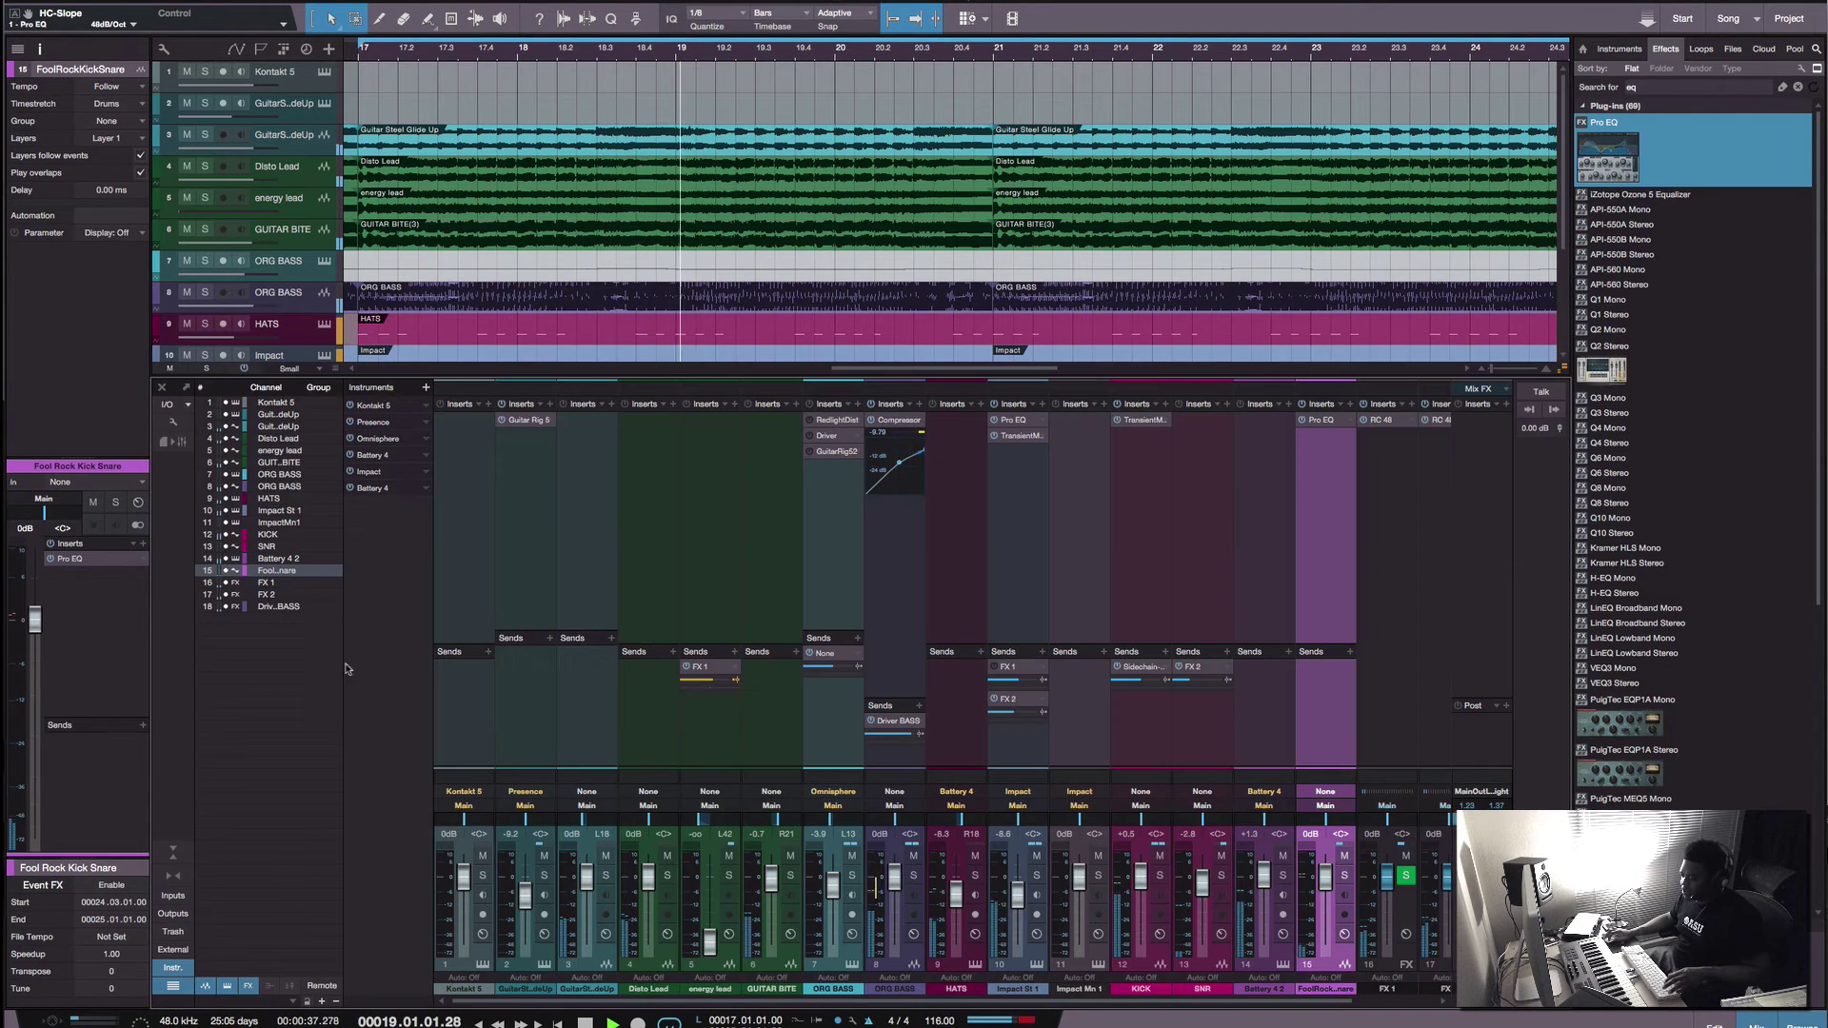
left_click(1351, 652)
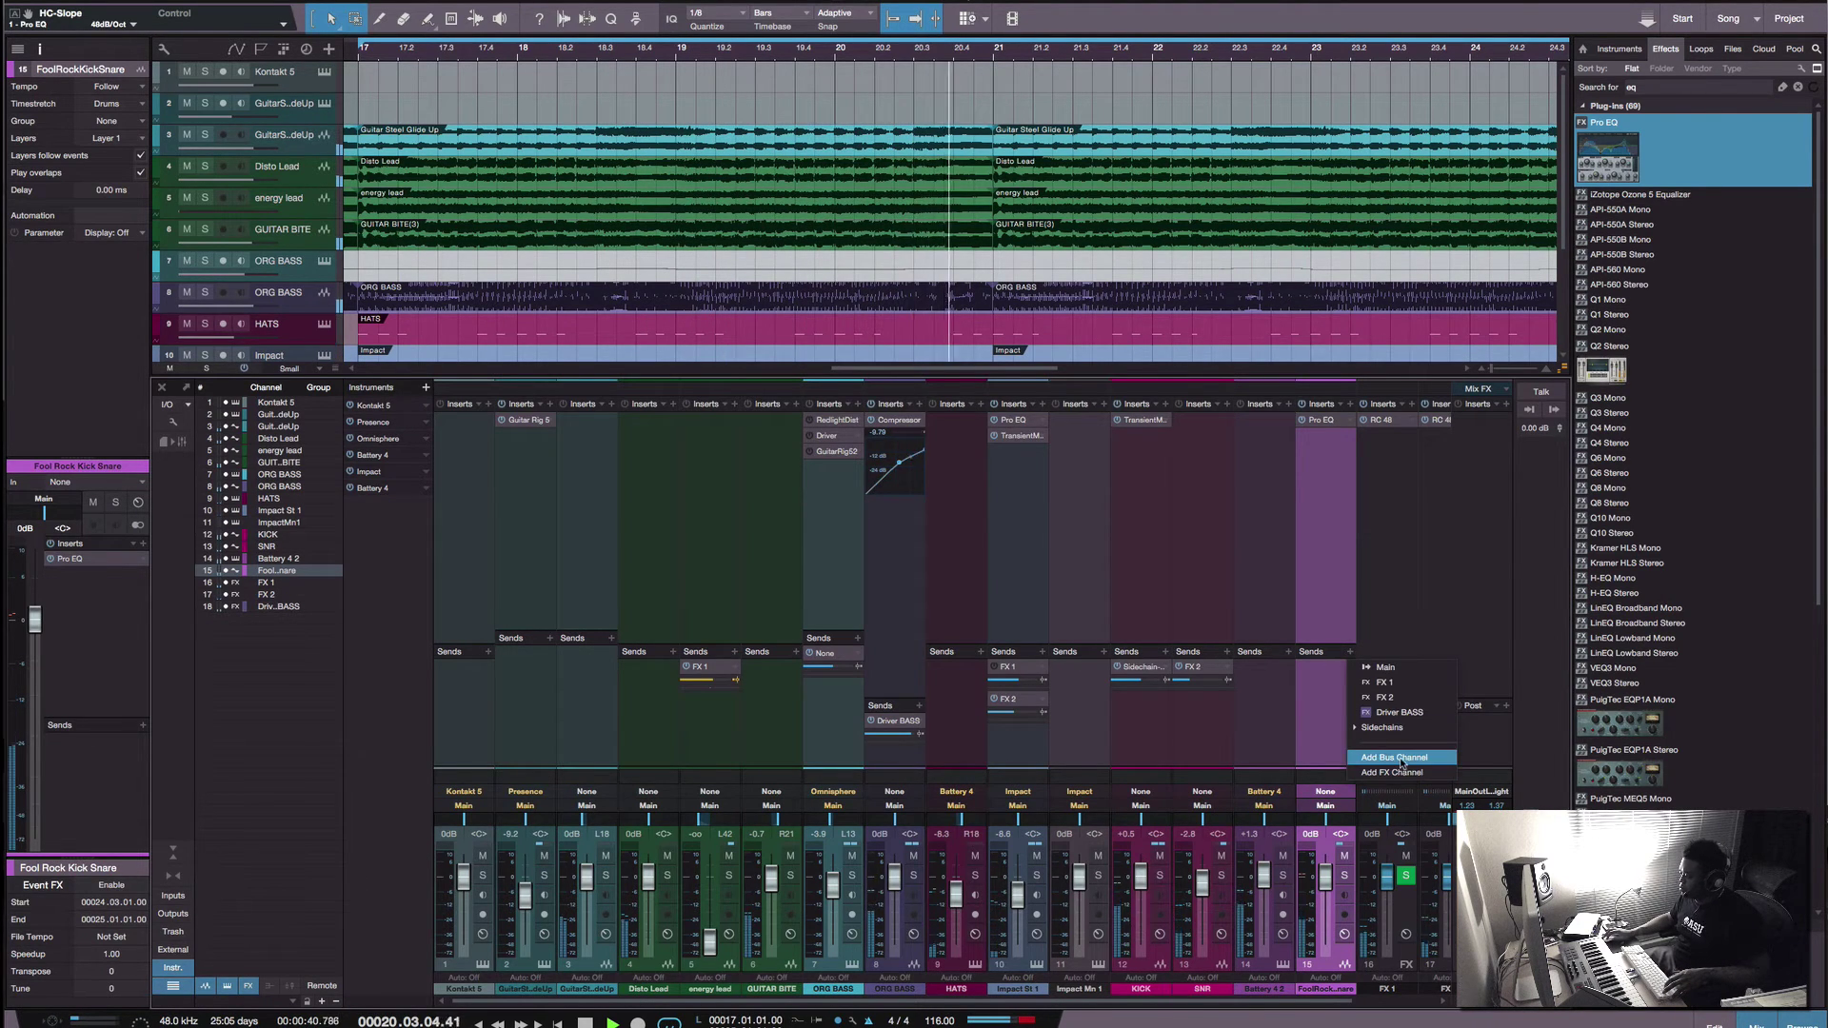
left_click(1386, 699)
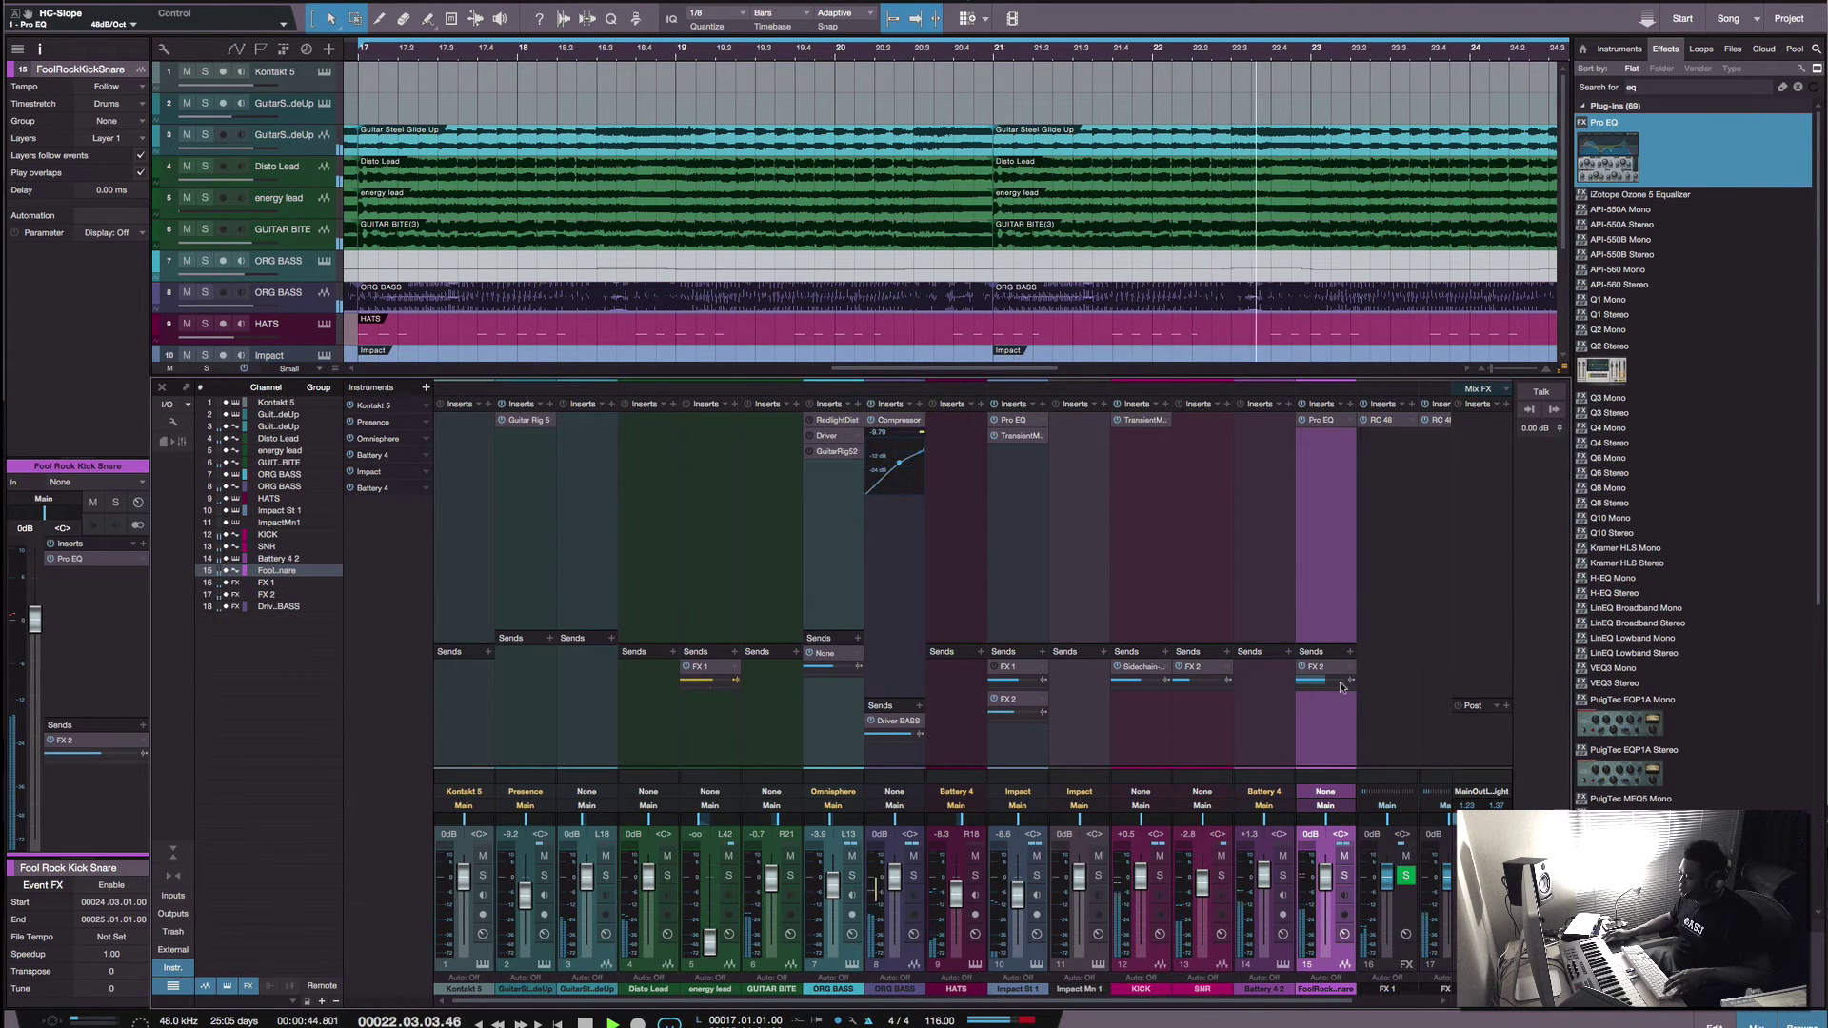
left_click_drag(1325, 877, 1324, 886)
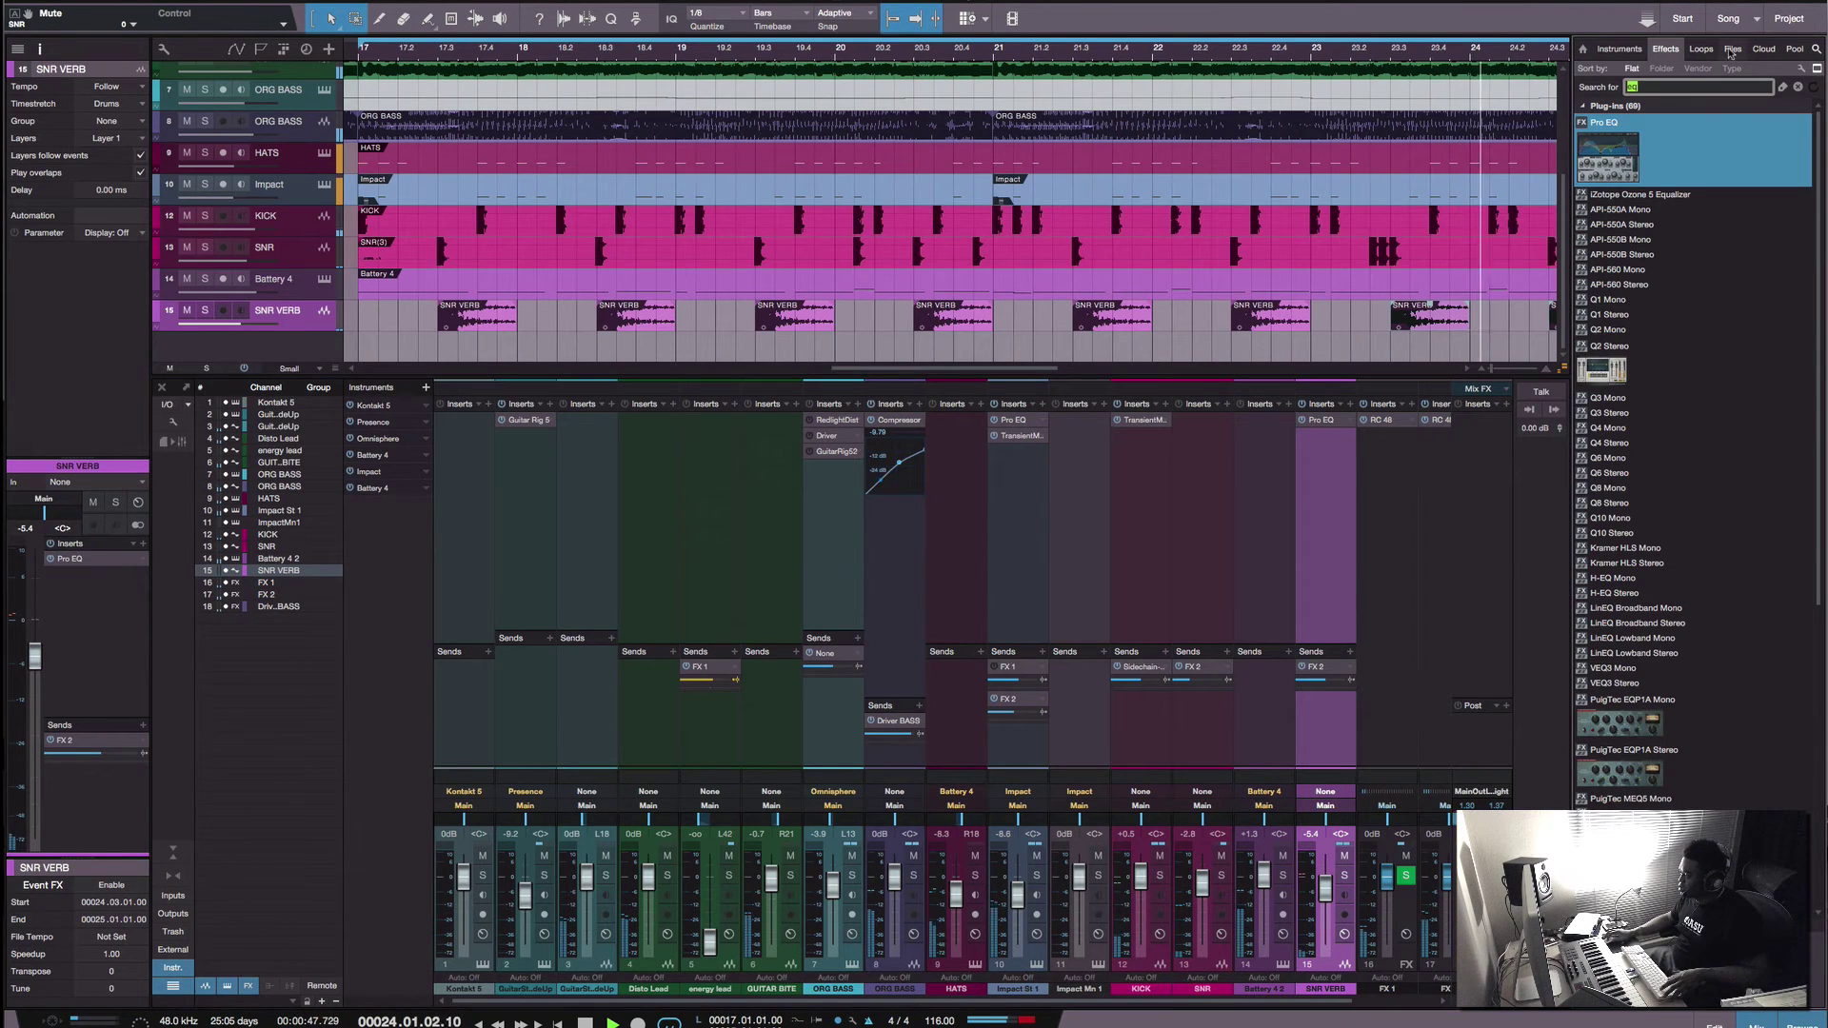
Step: Audition the DW and Ludwig snare samples in the loops browser
left_click(1701, 49)
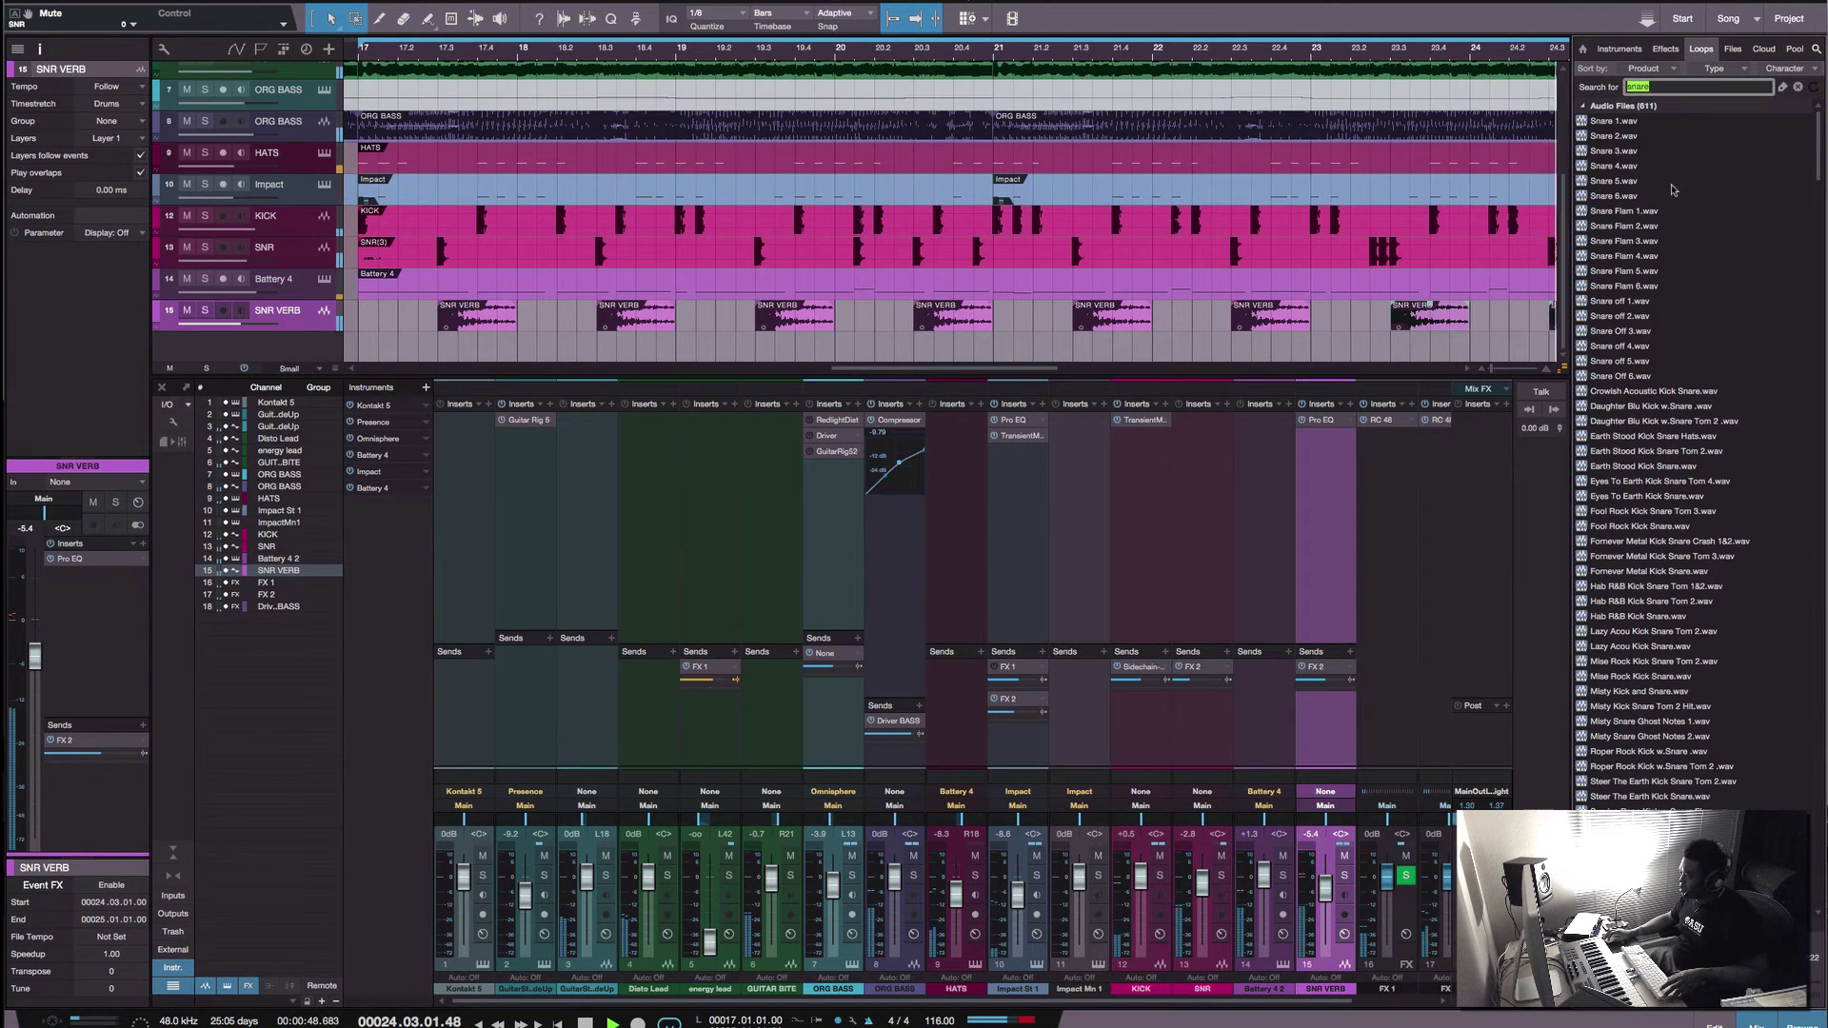
scroll(1671, 476, "down", 10)
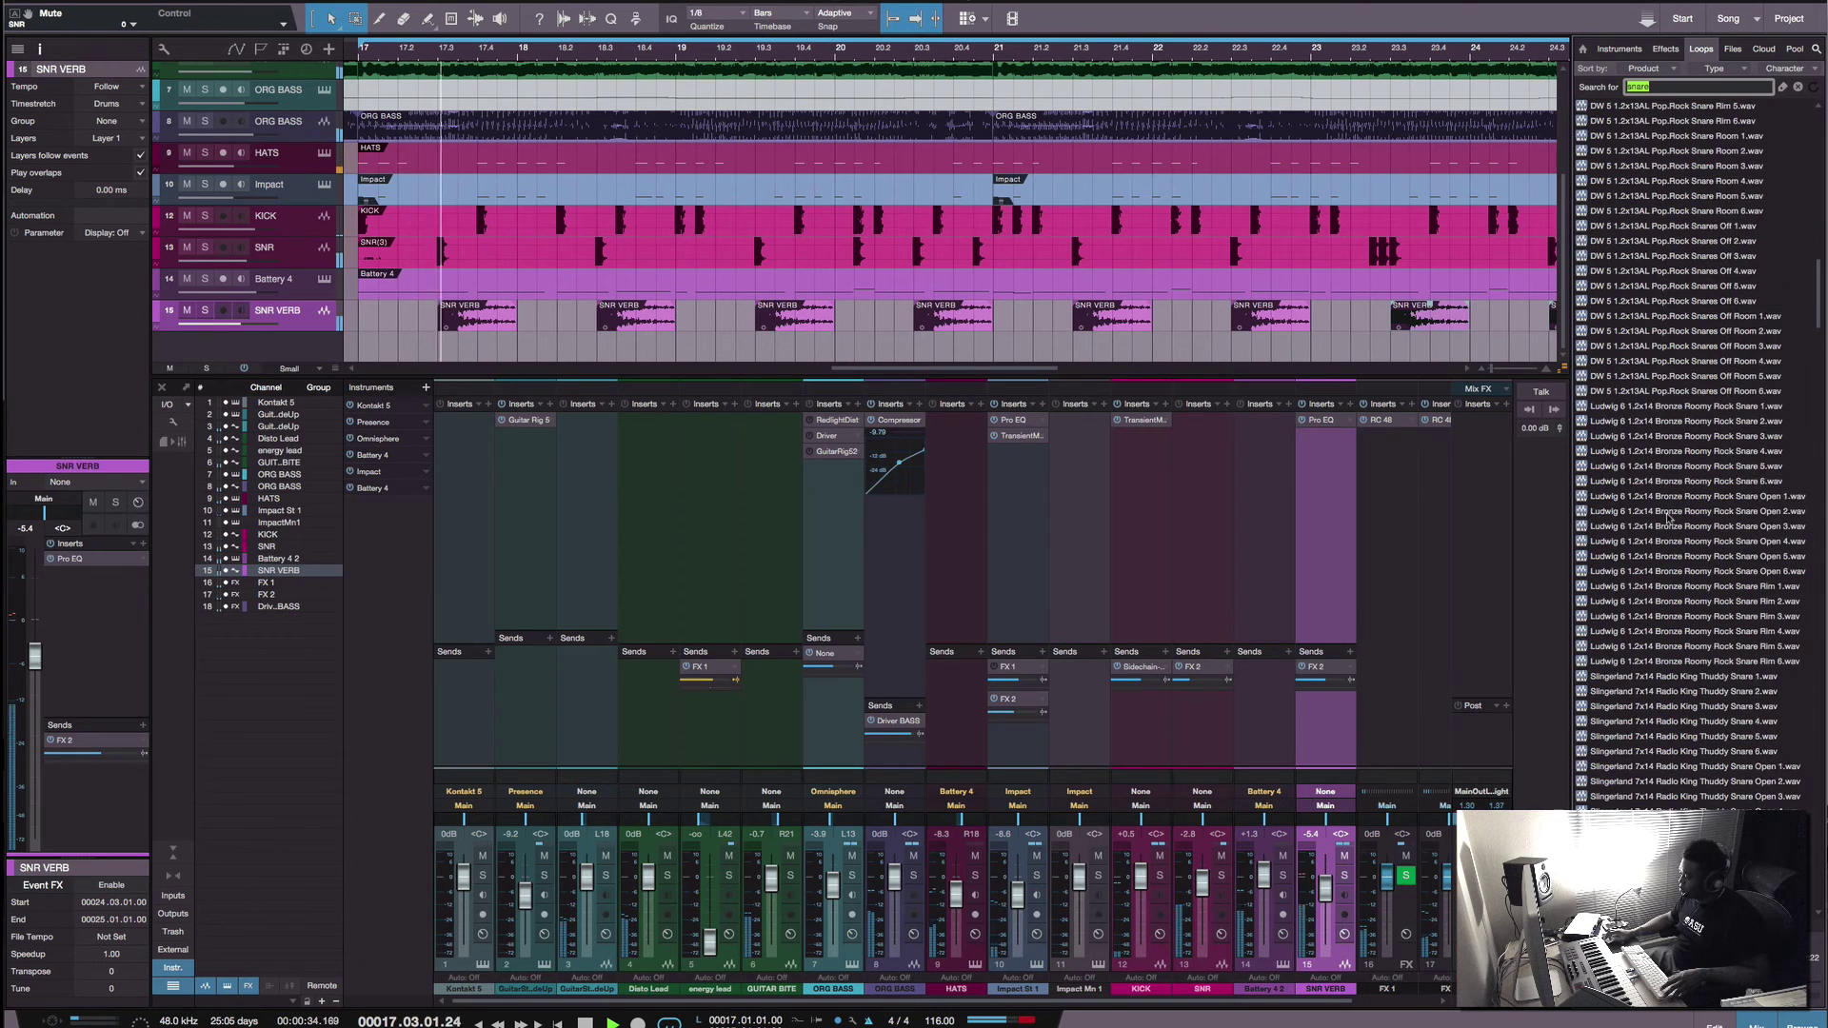
left_click(1679, 331)
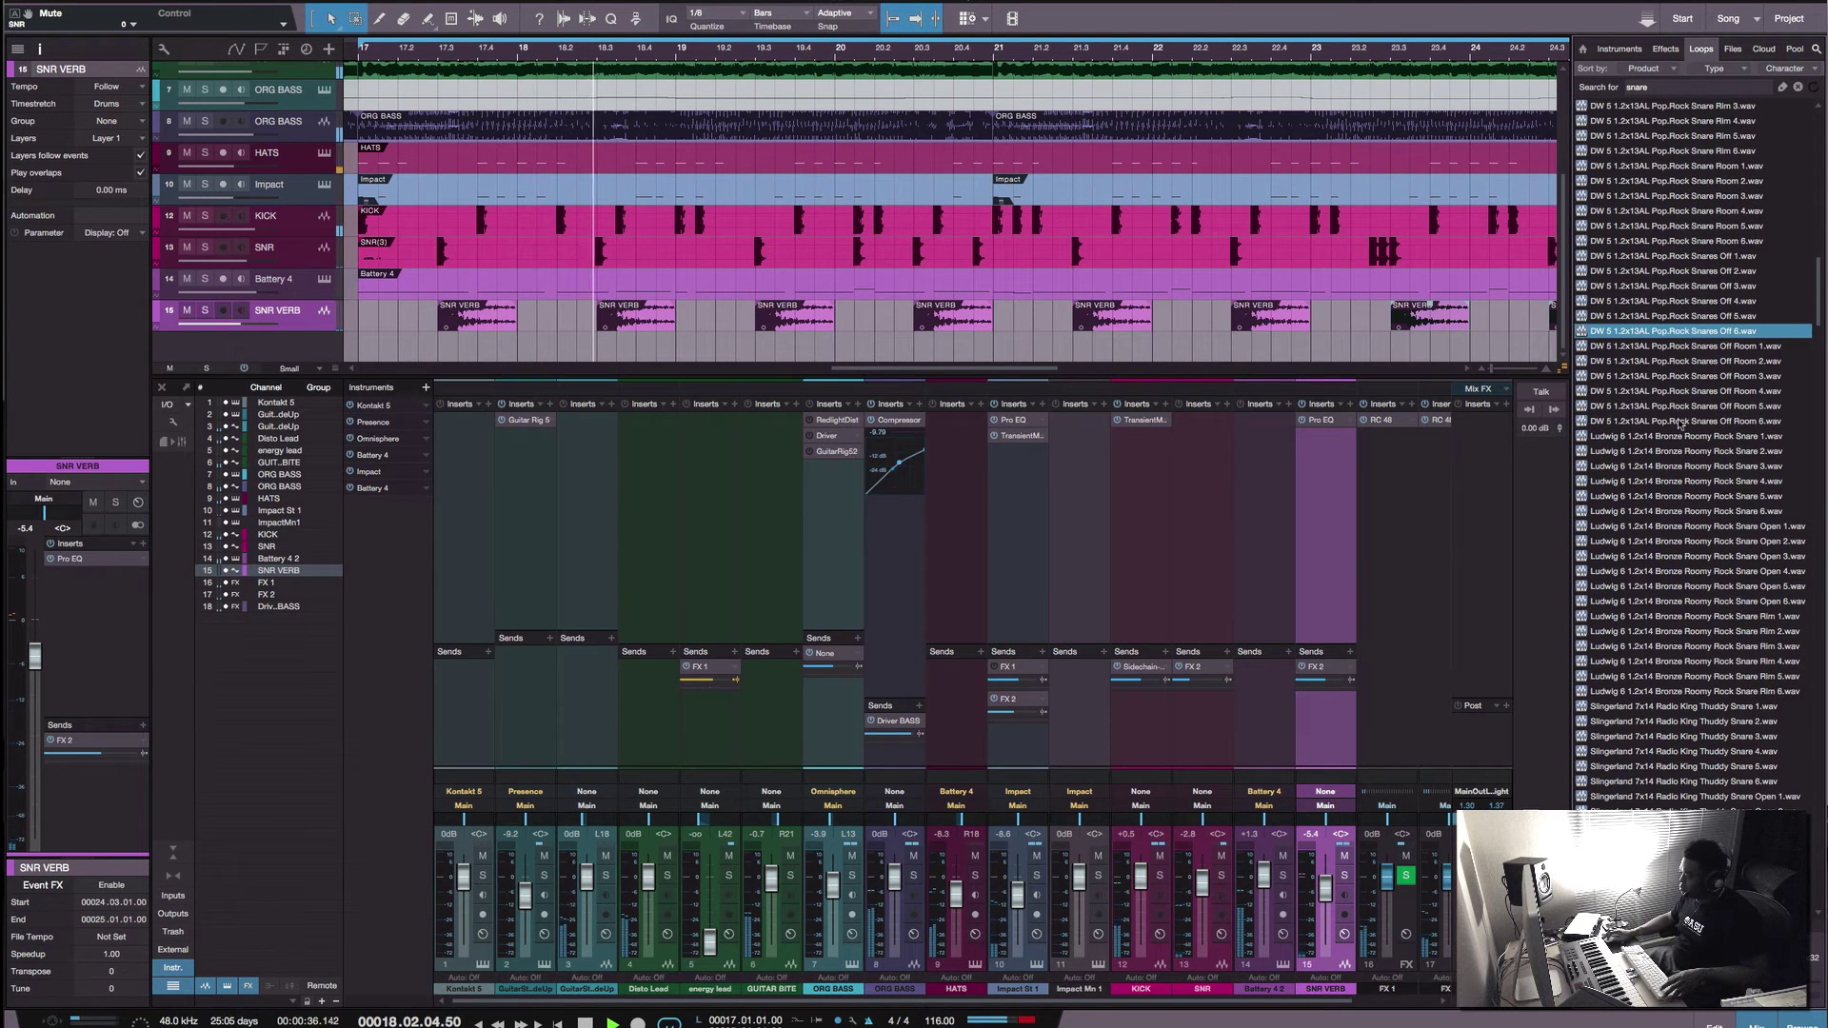
left_click(1682, 514)
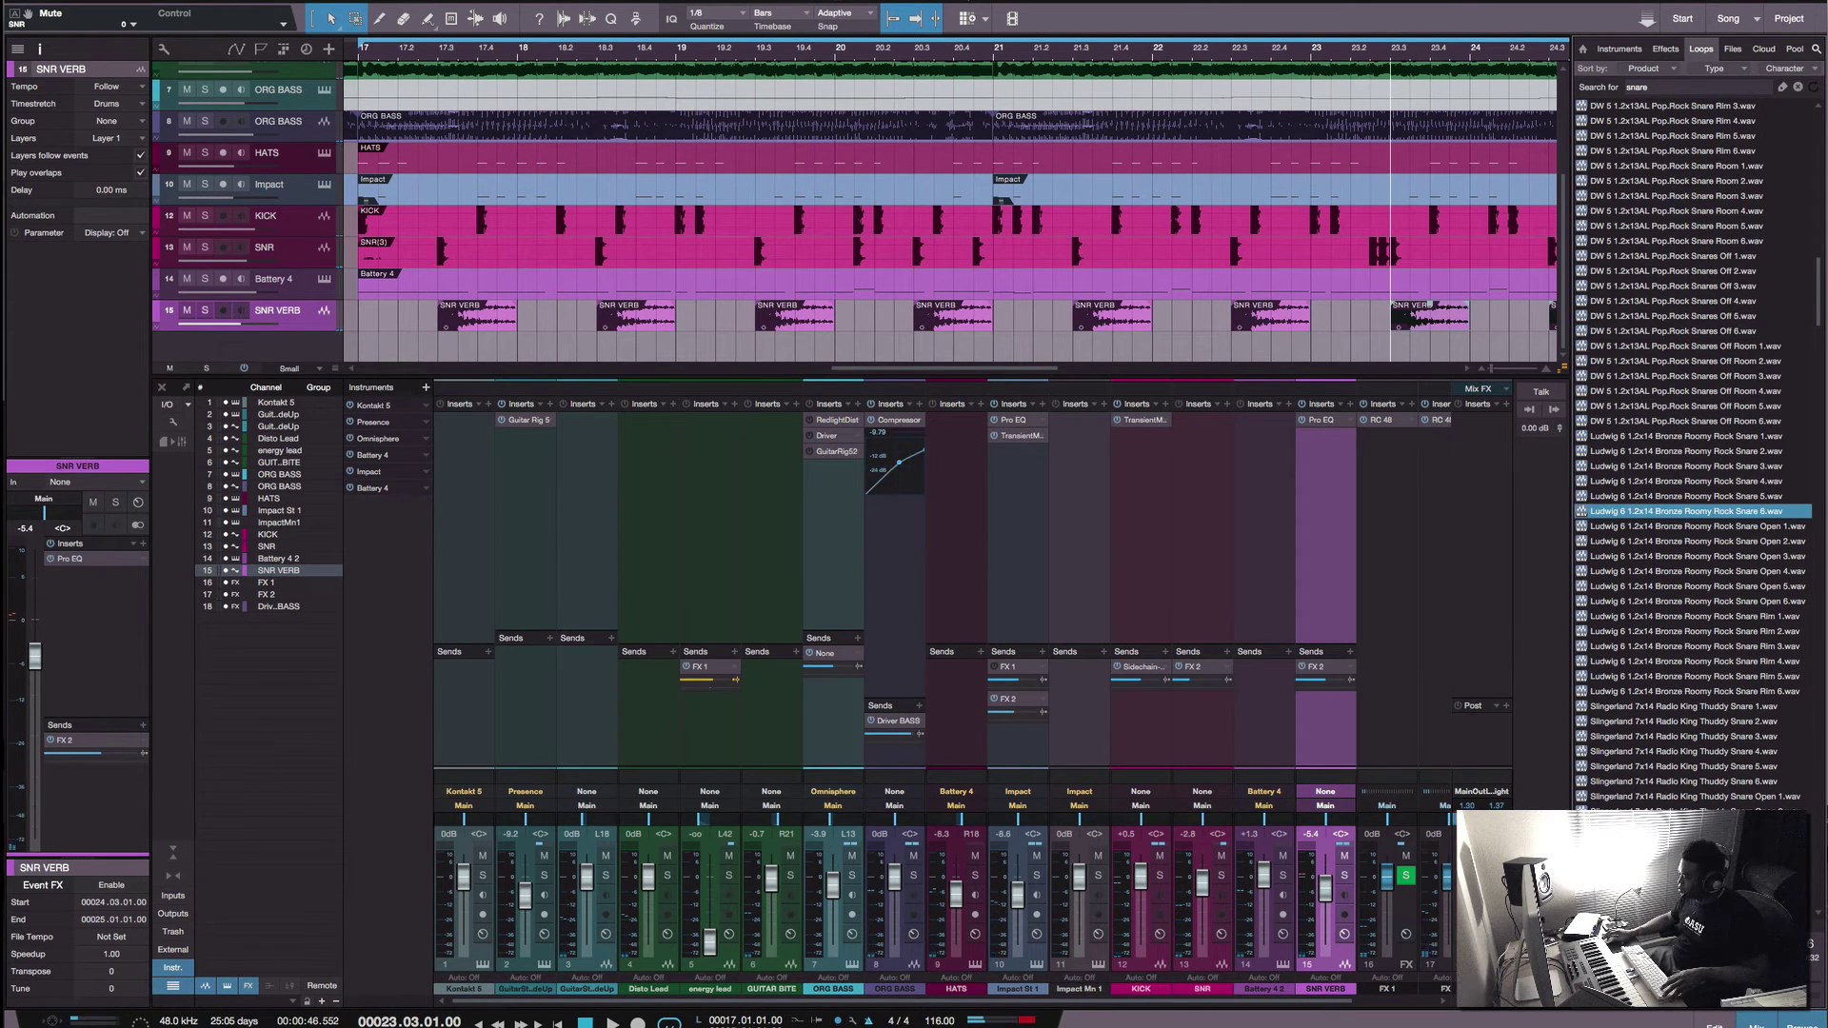
left_click(1710, 556)
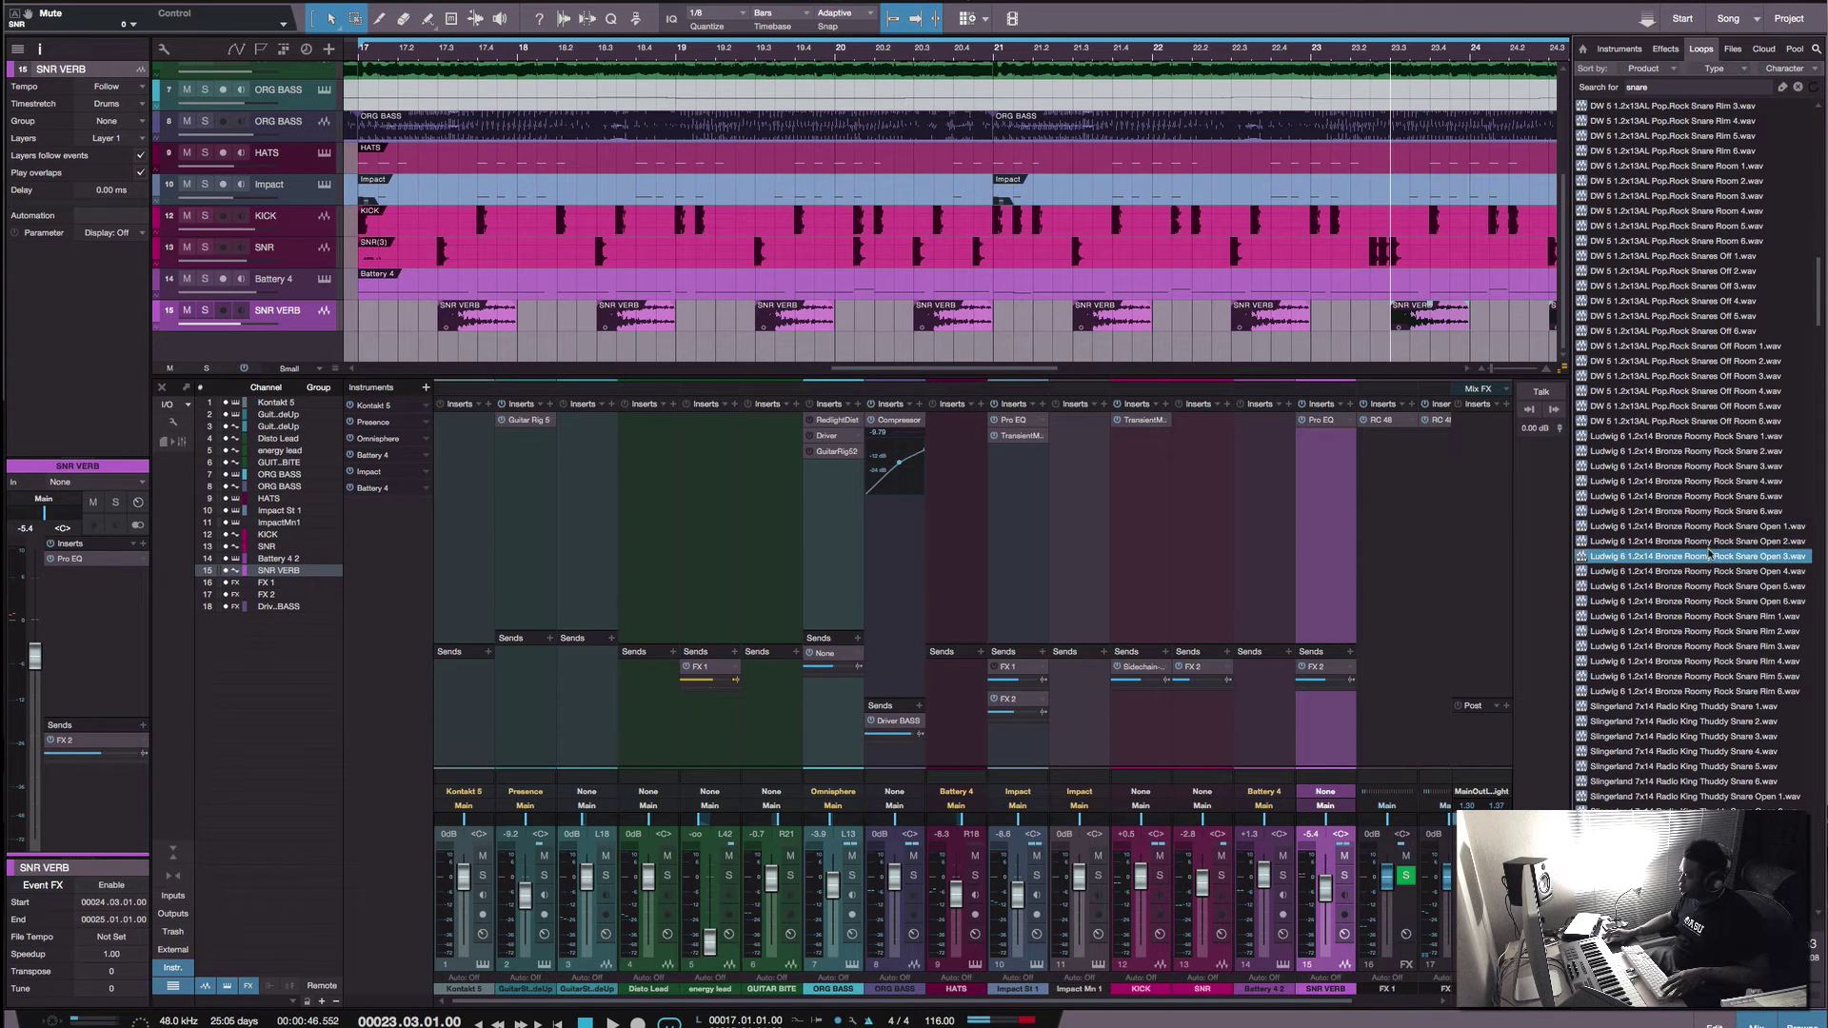
left_click(1687, 646)
Step: Place Slingerland 7x14 Radio King Thuddy Snare 3.wav on a new track at bar 17 beat 3
left_click(1681, 738)
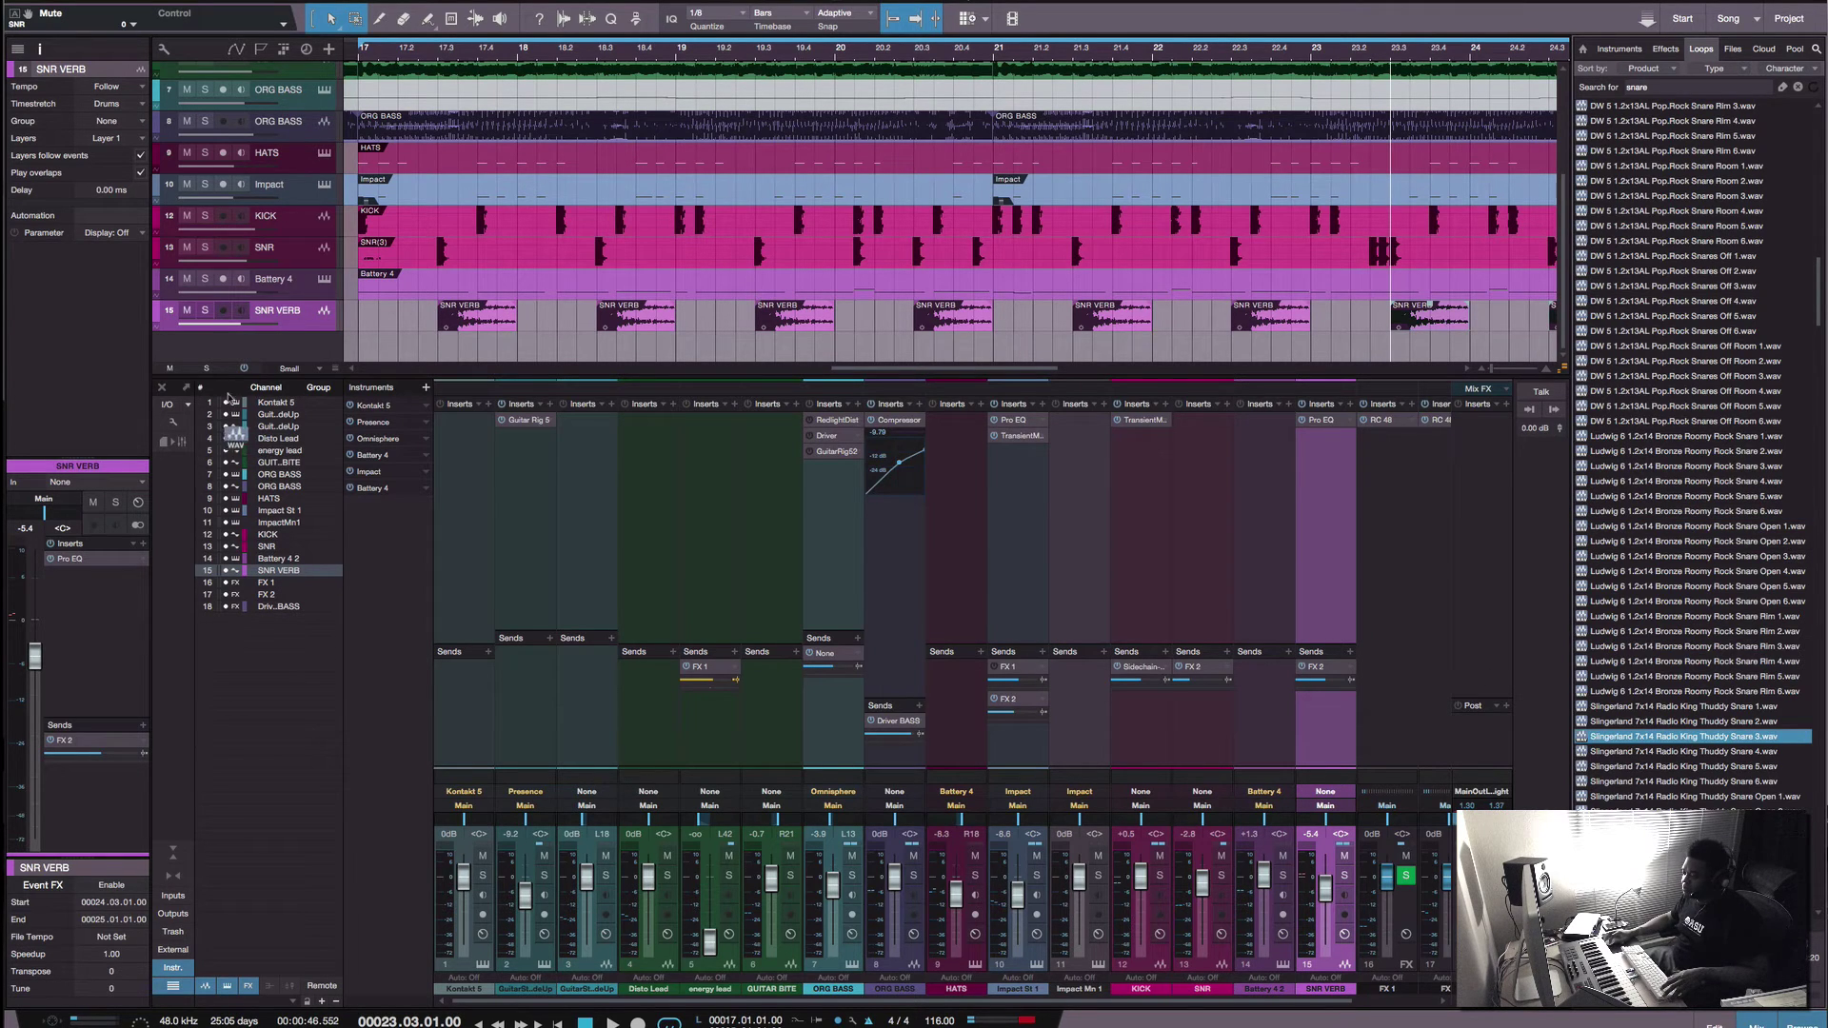
left_click_drag(228, 396, 463, 352)
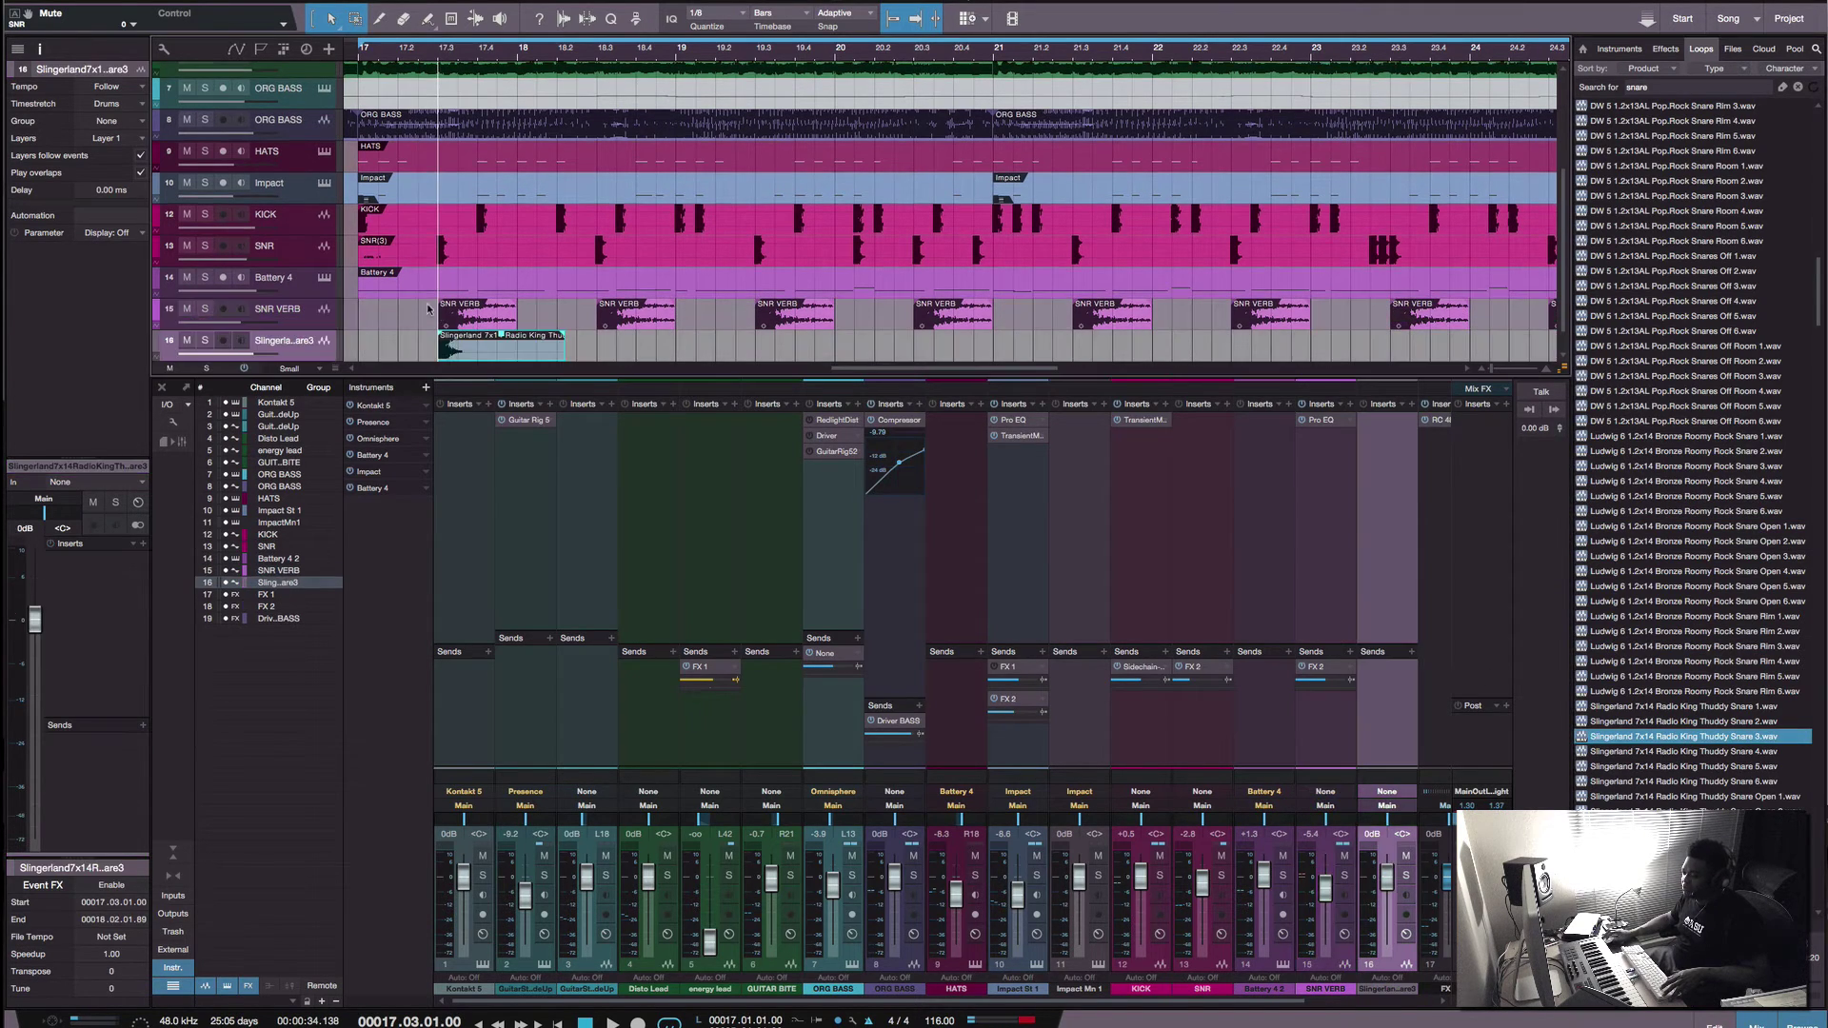
key("space")
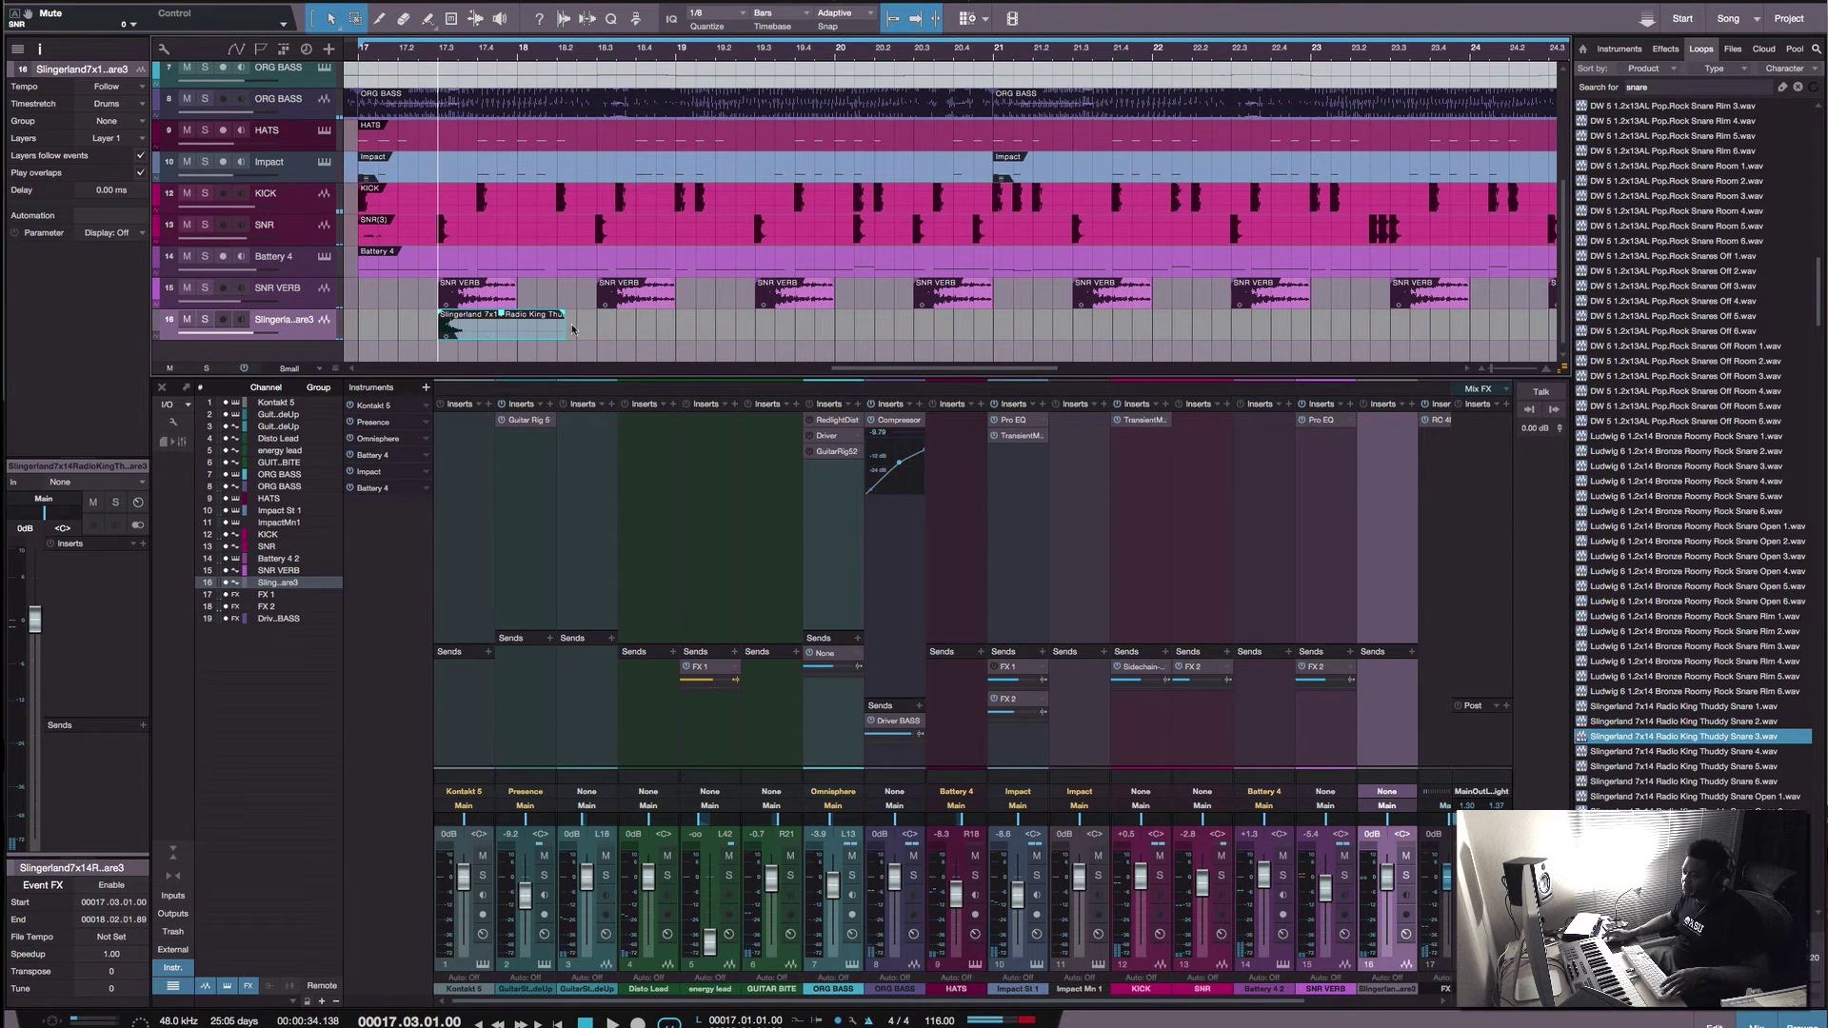
Step: Duplicate the Slingerland snare hit onto beat 3 of every bar through bar 24 and play the arrangement
key("d")
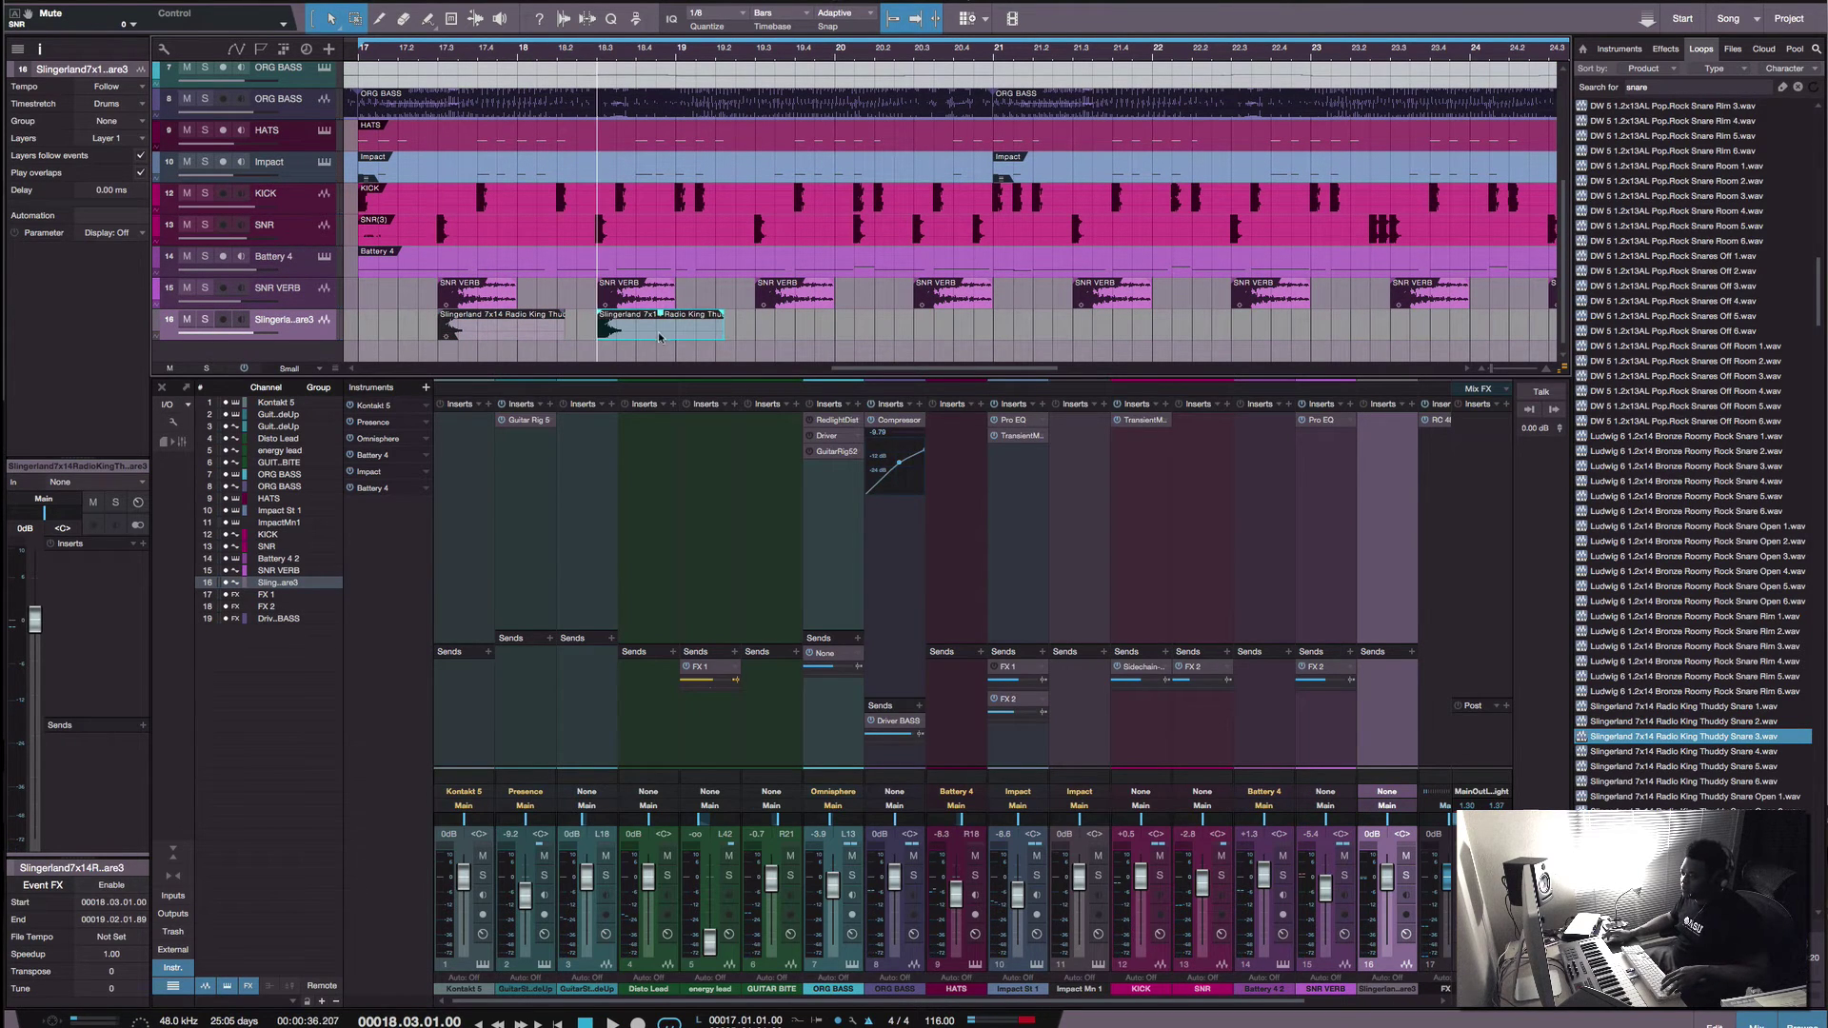
key("d")
key("d")
key("d")
key("d")
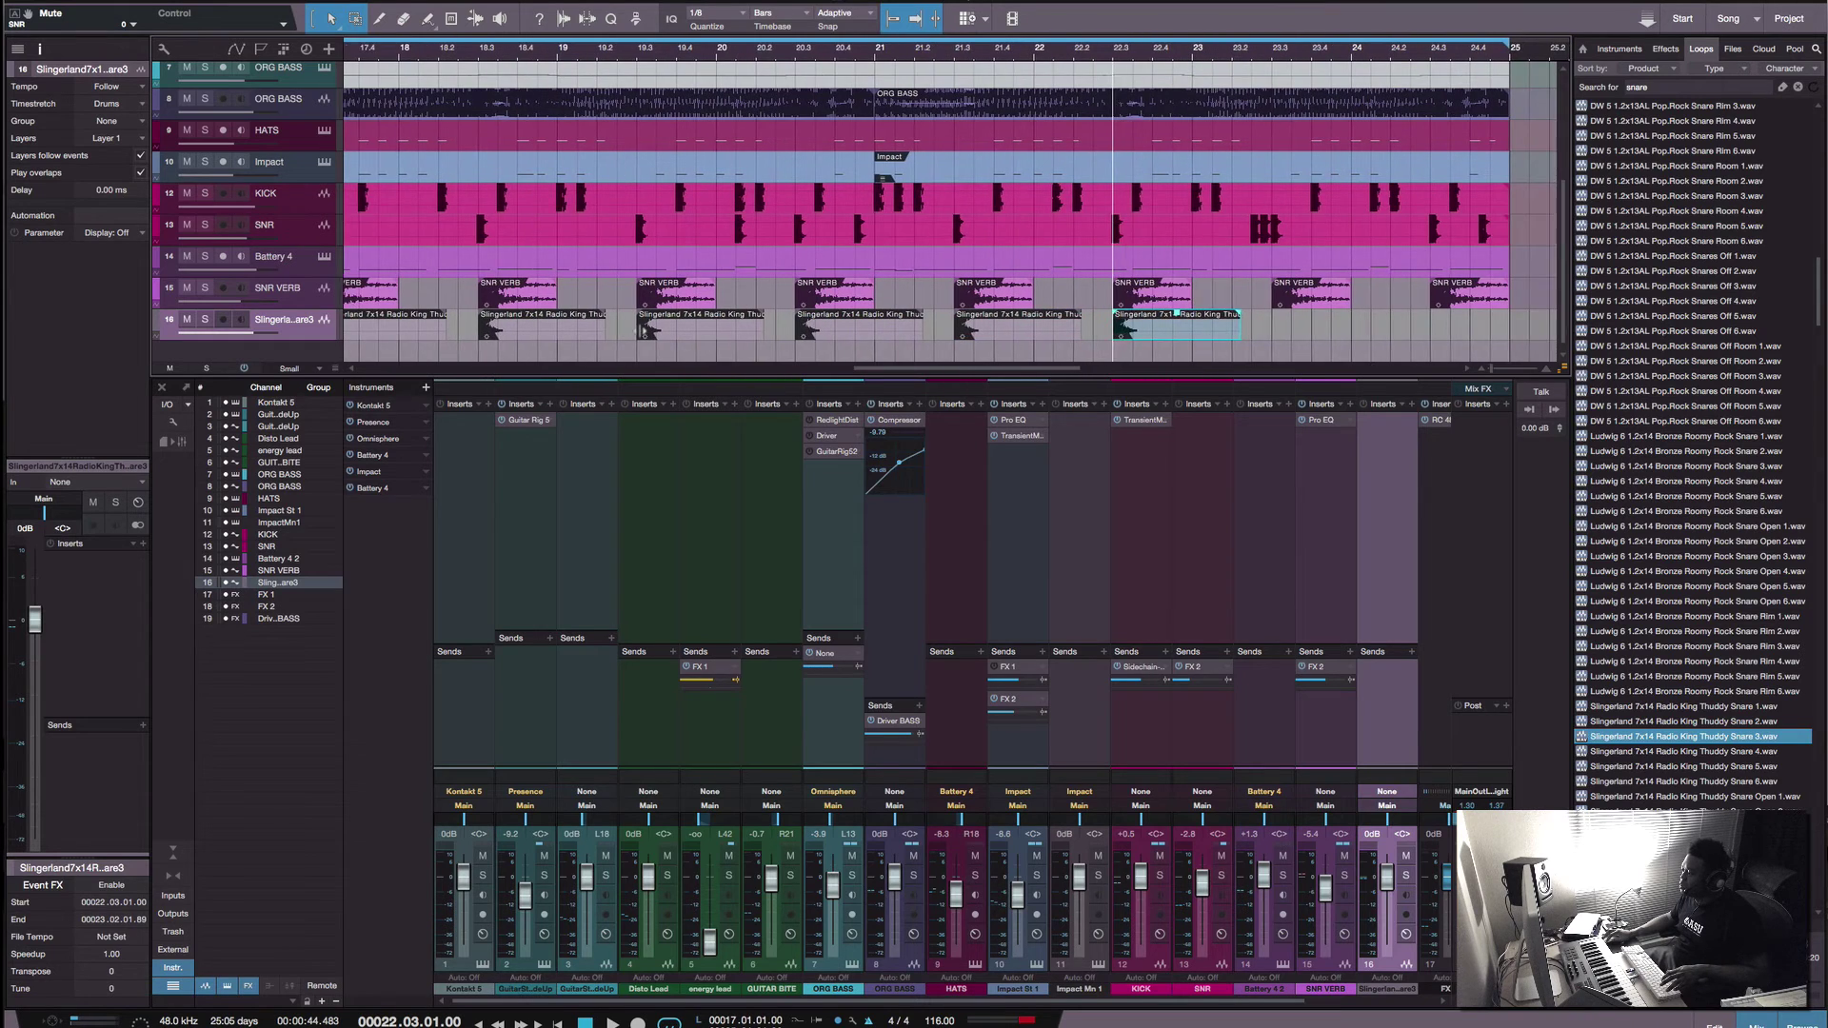
key("d")
key("d")
key("space")
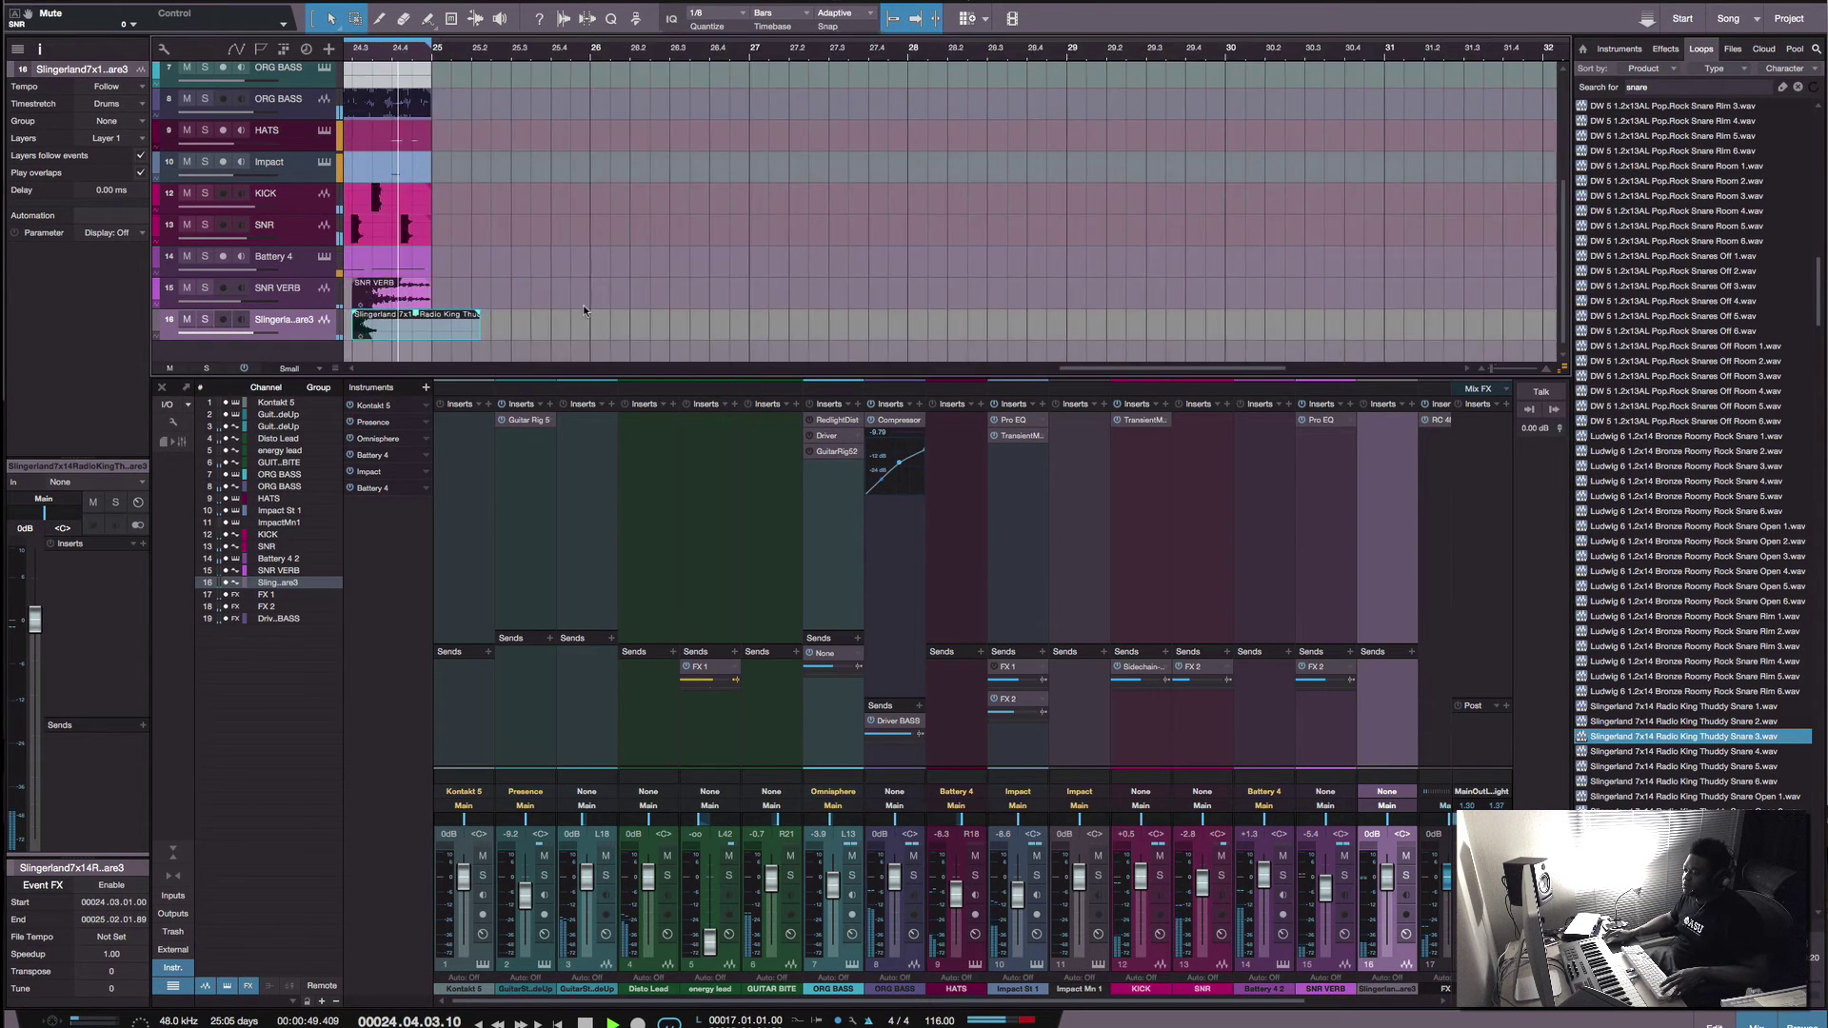
Step: Set the tune of the first Slingerland snare hit to 28 and audition it against the arrangement
right_click(610, 326)
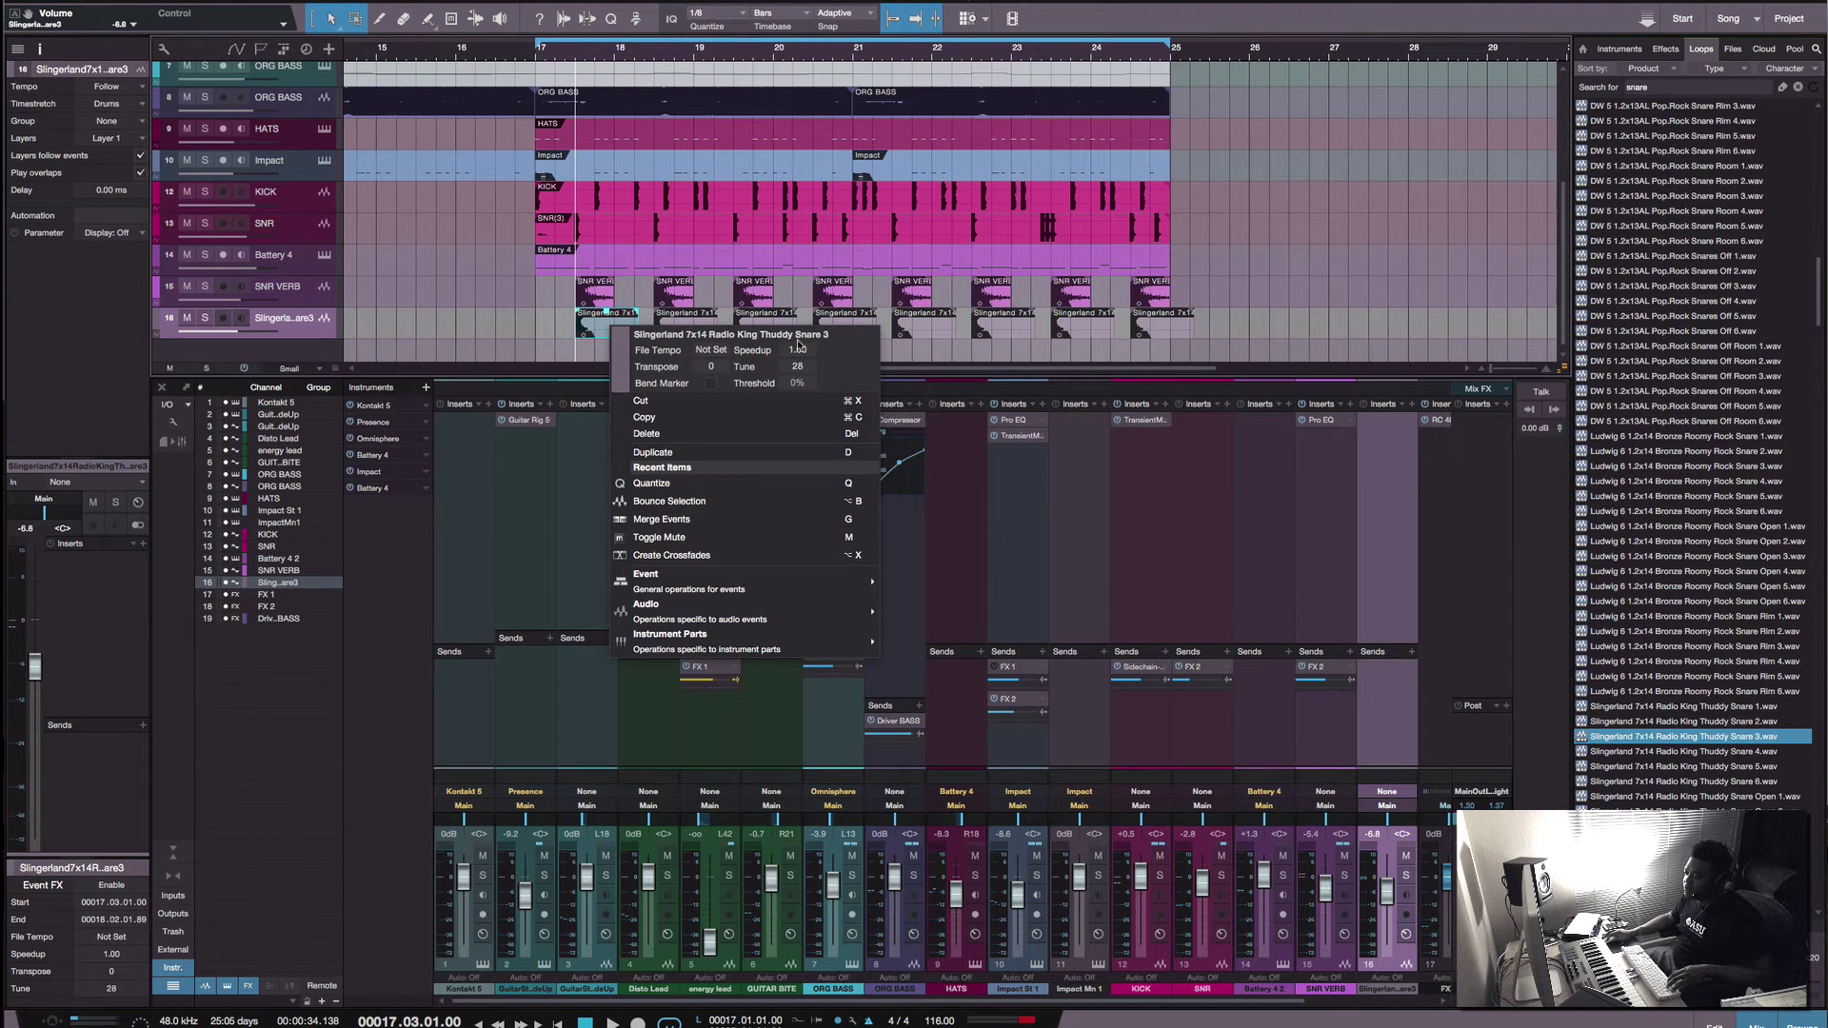
key("Escape")
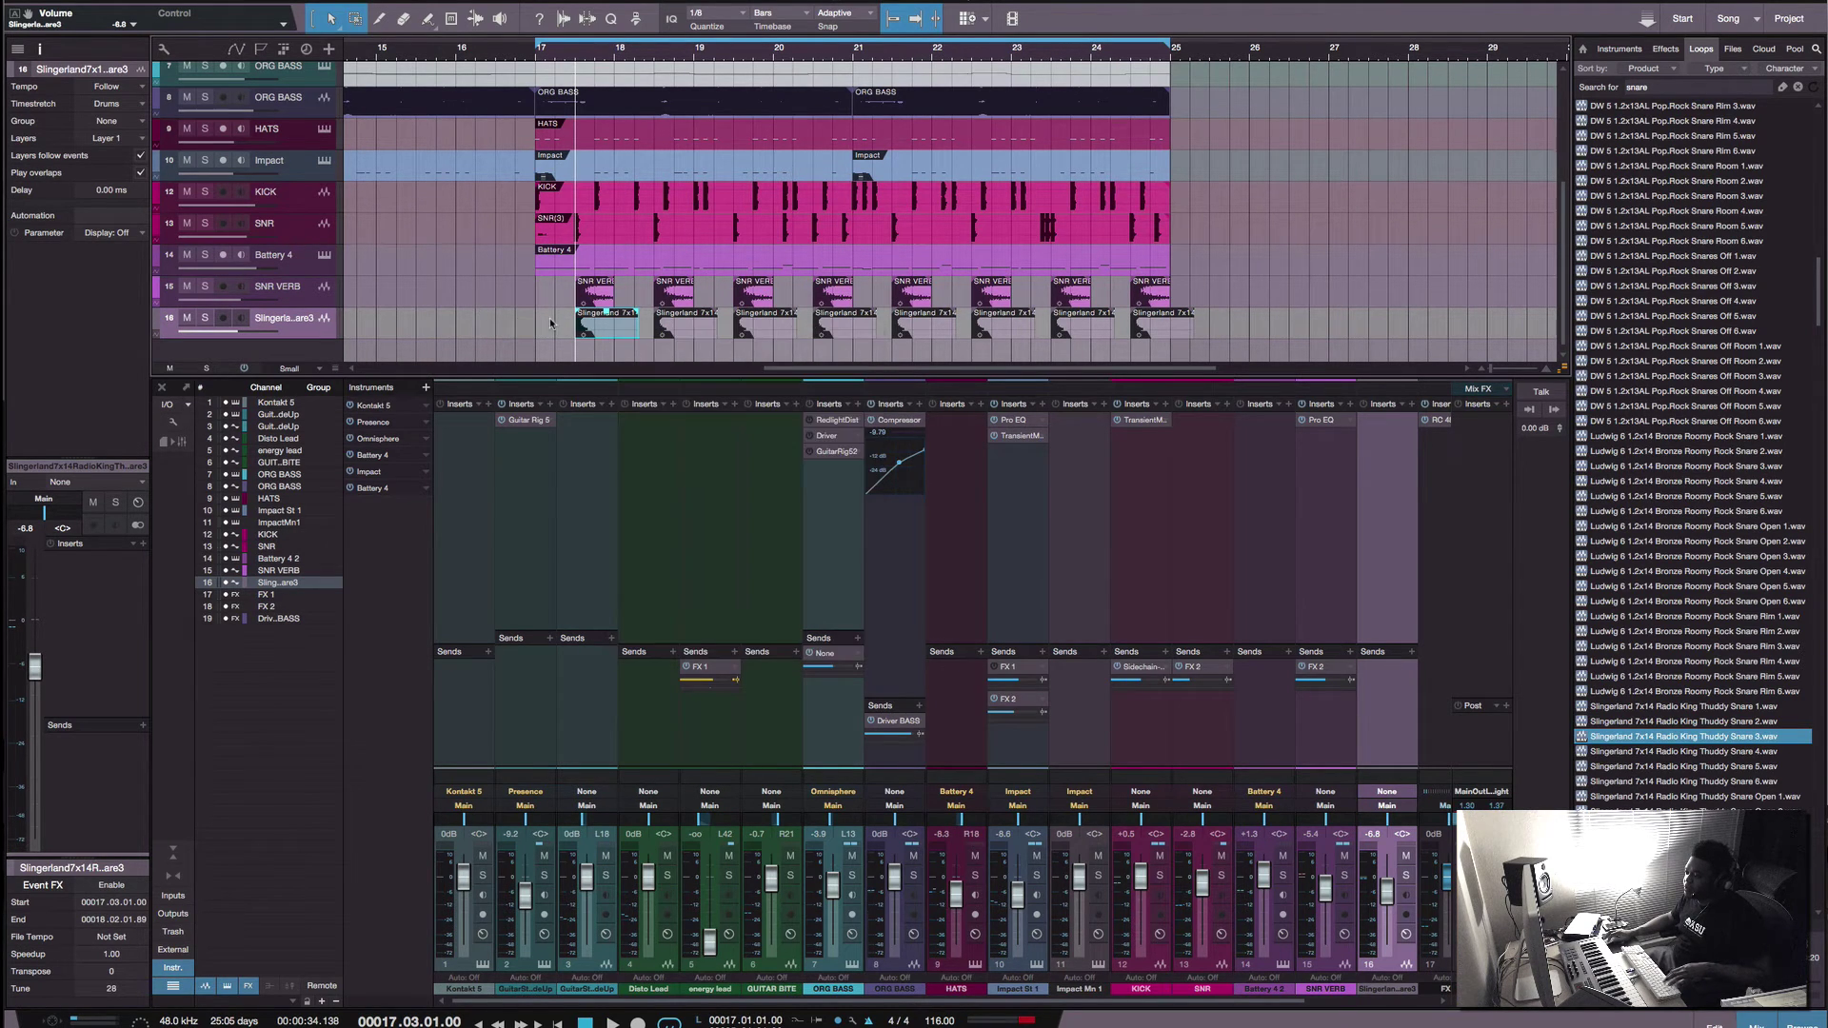
key("space")
right_click(592, 329)
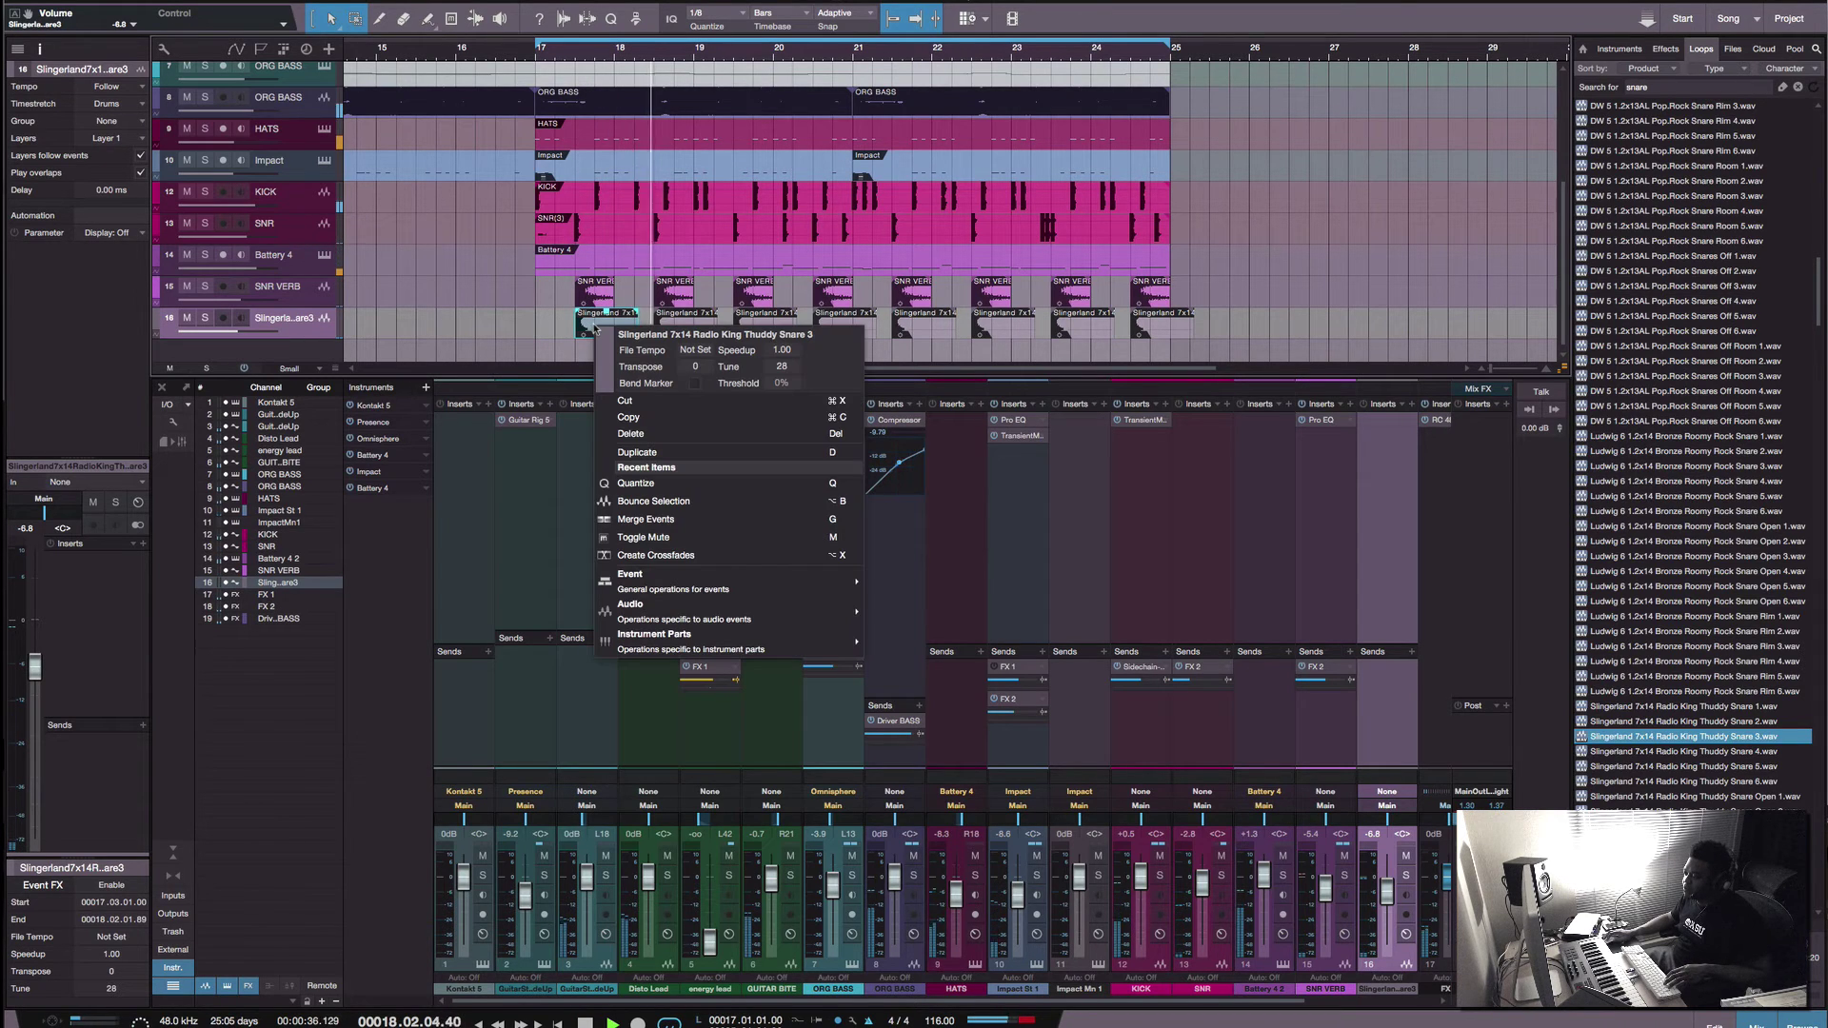
key("Escape")
key("space")
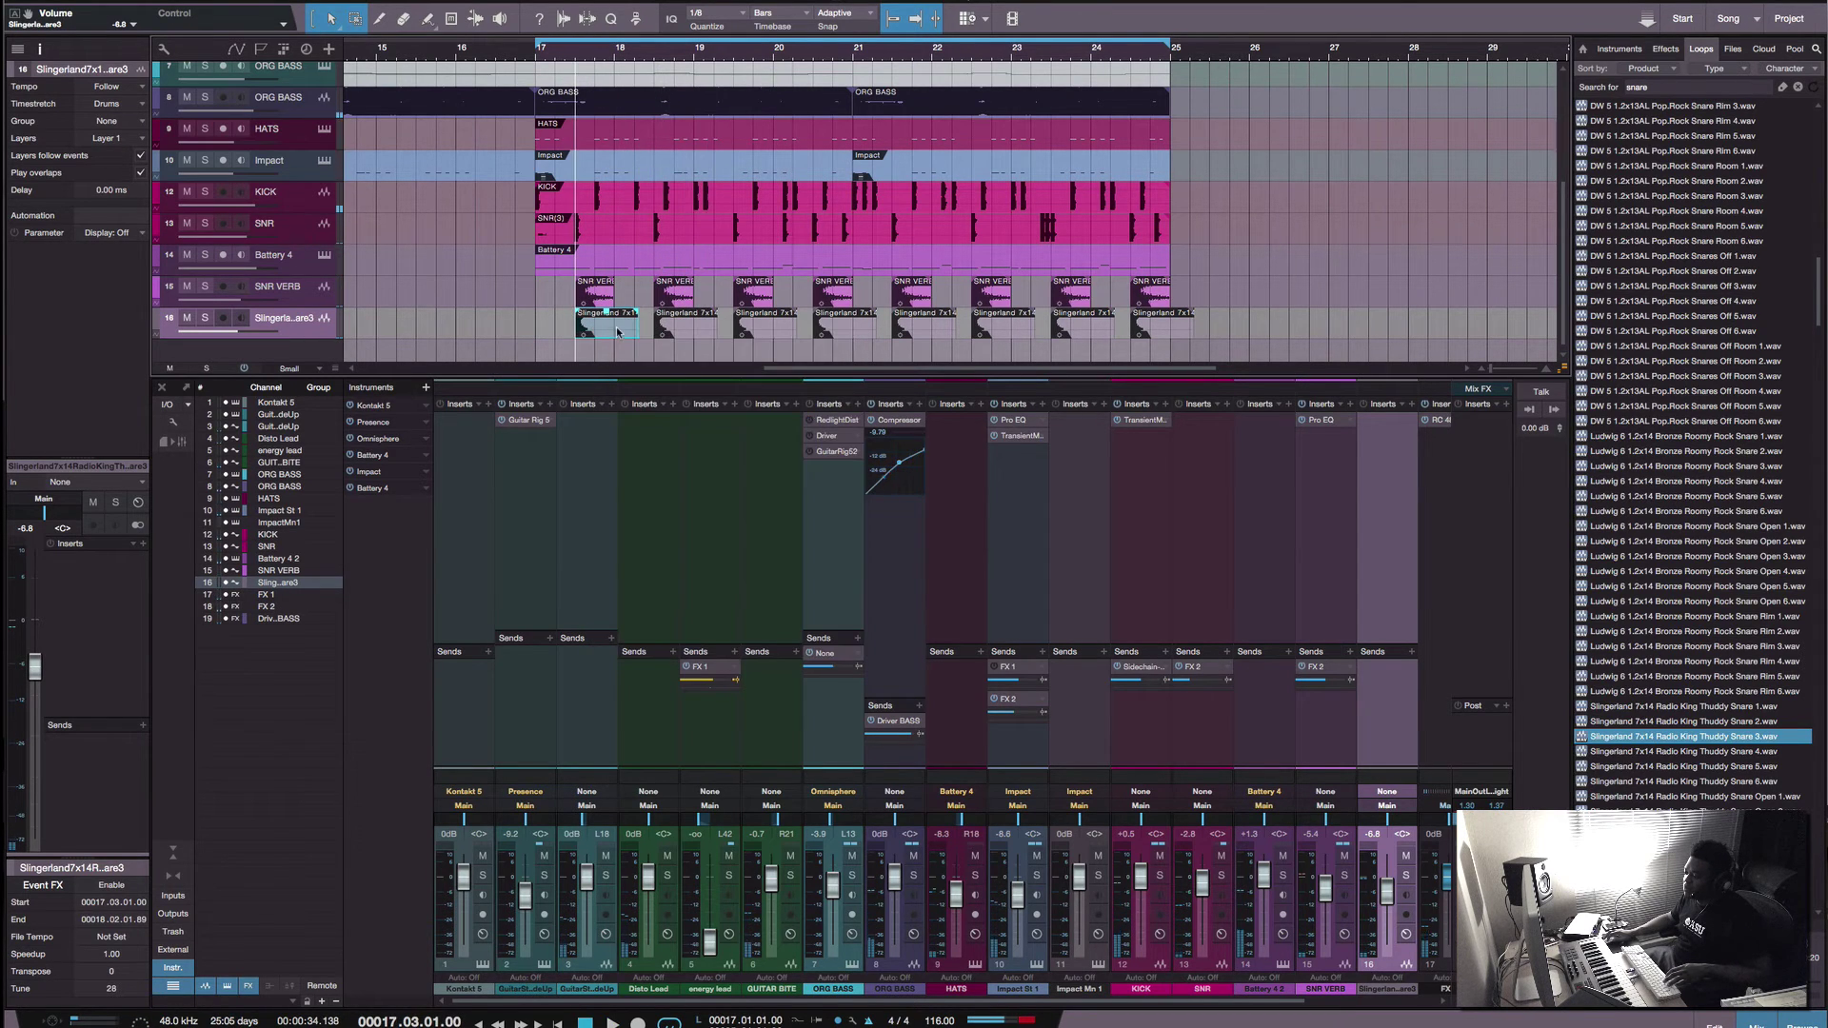
Step: Reset the first Slingerland snare hit's tune to 0, set its transpose to 8 and play the arrangement
right_click(619, 331)
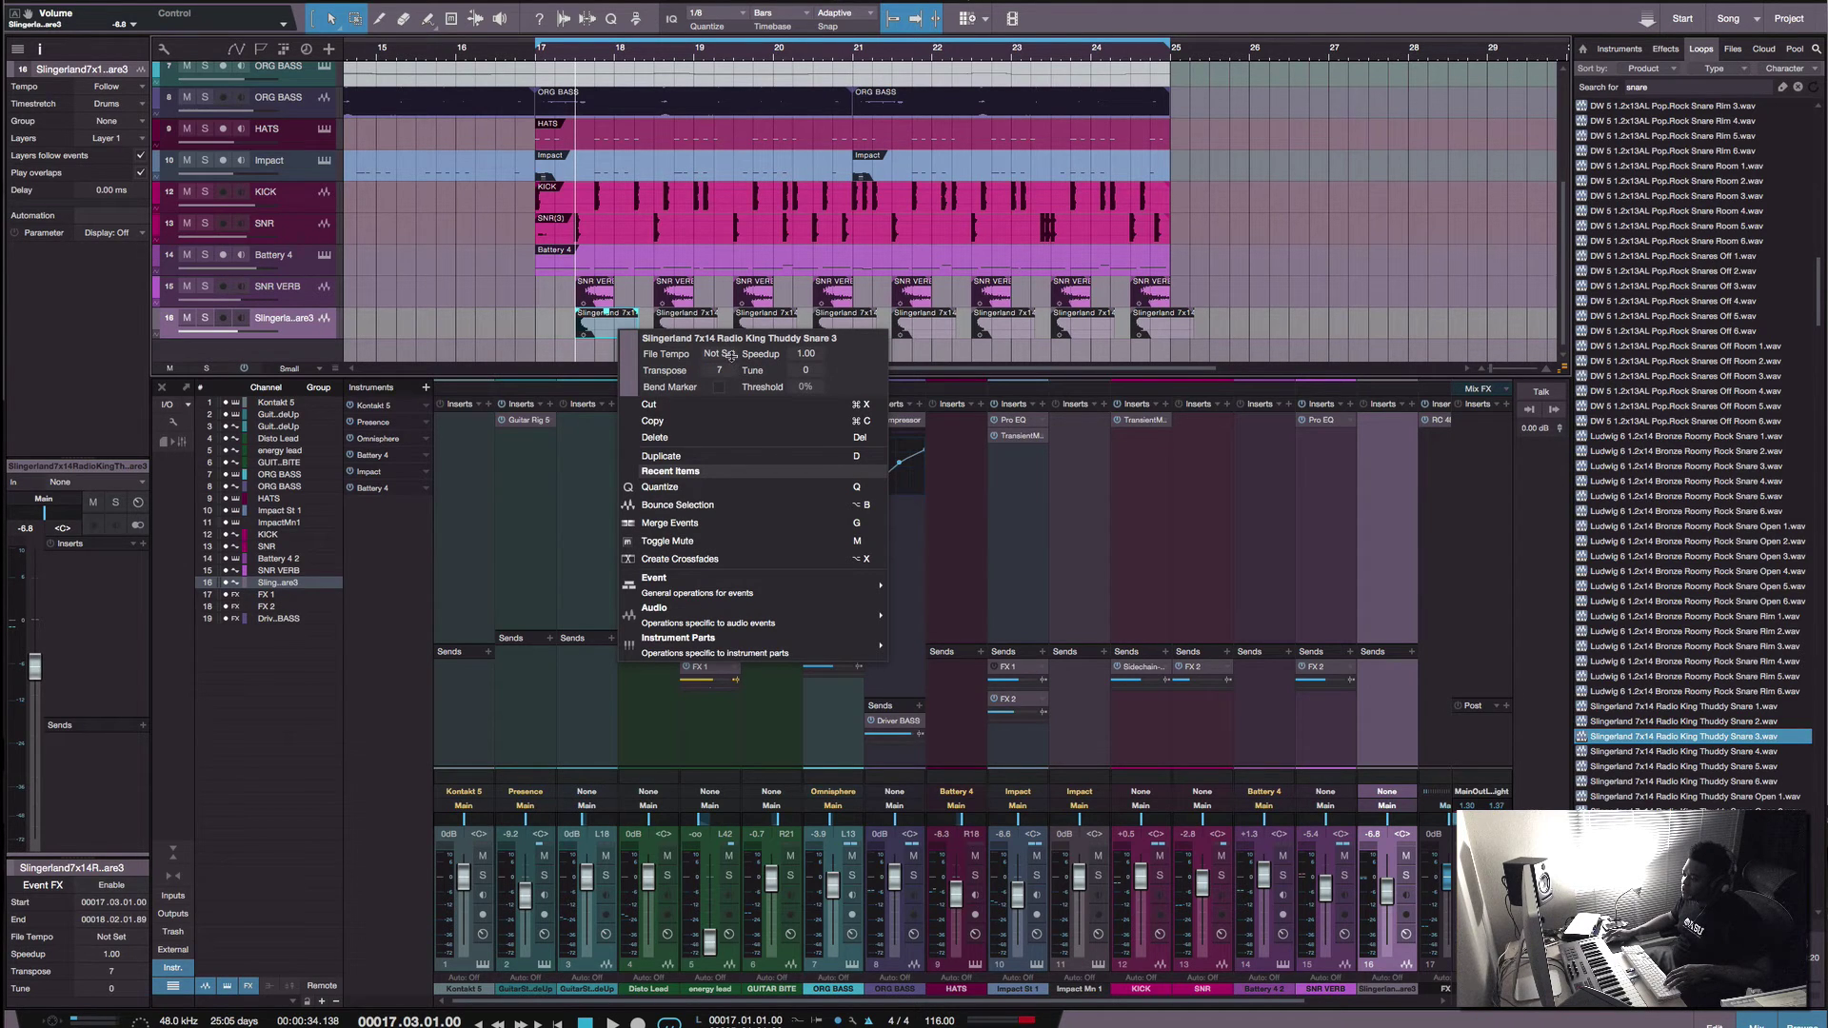
left_click(583, 338)
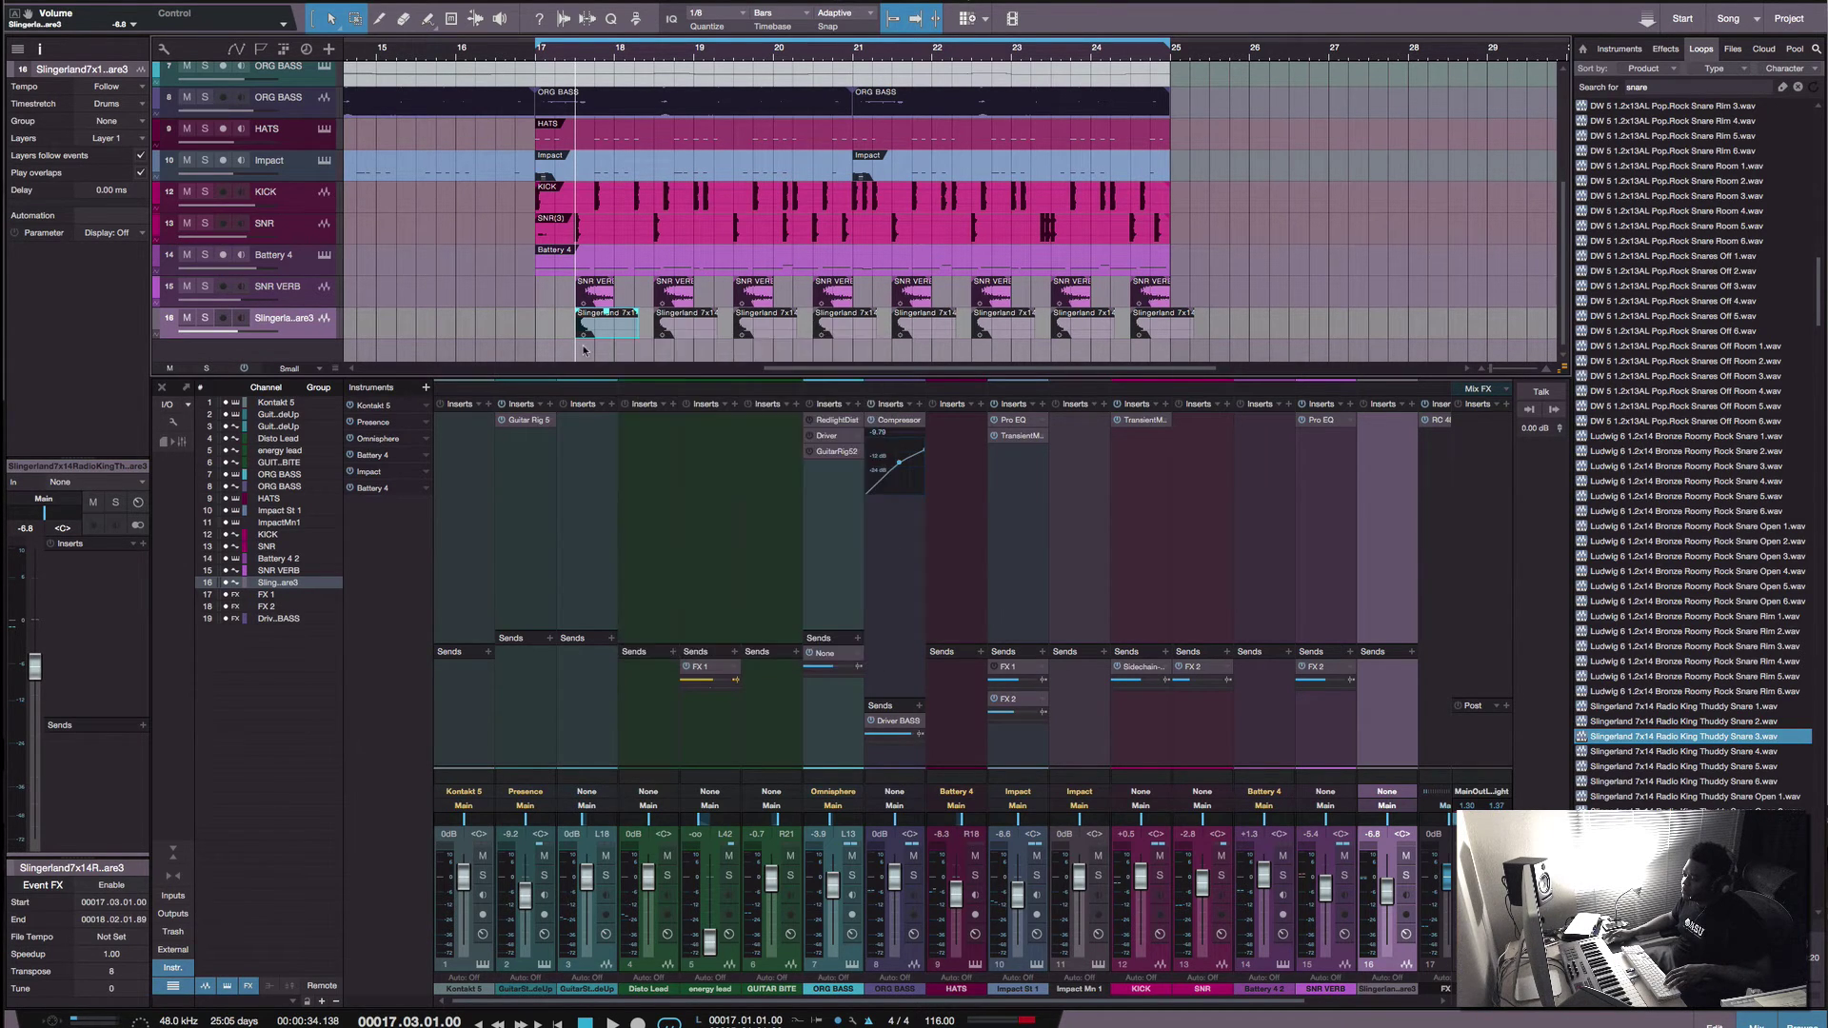
key("space")
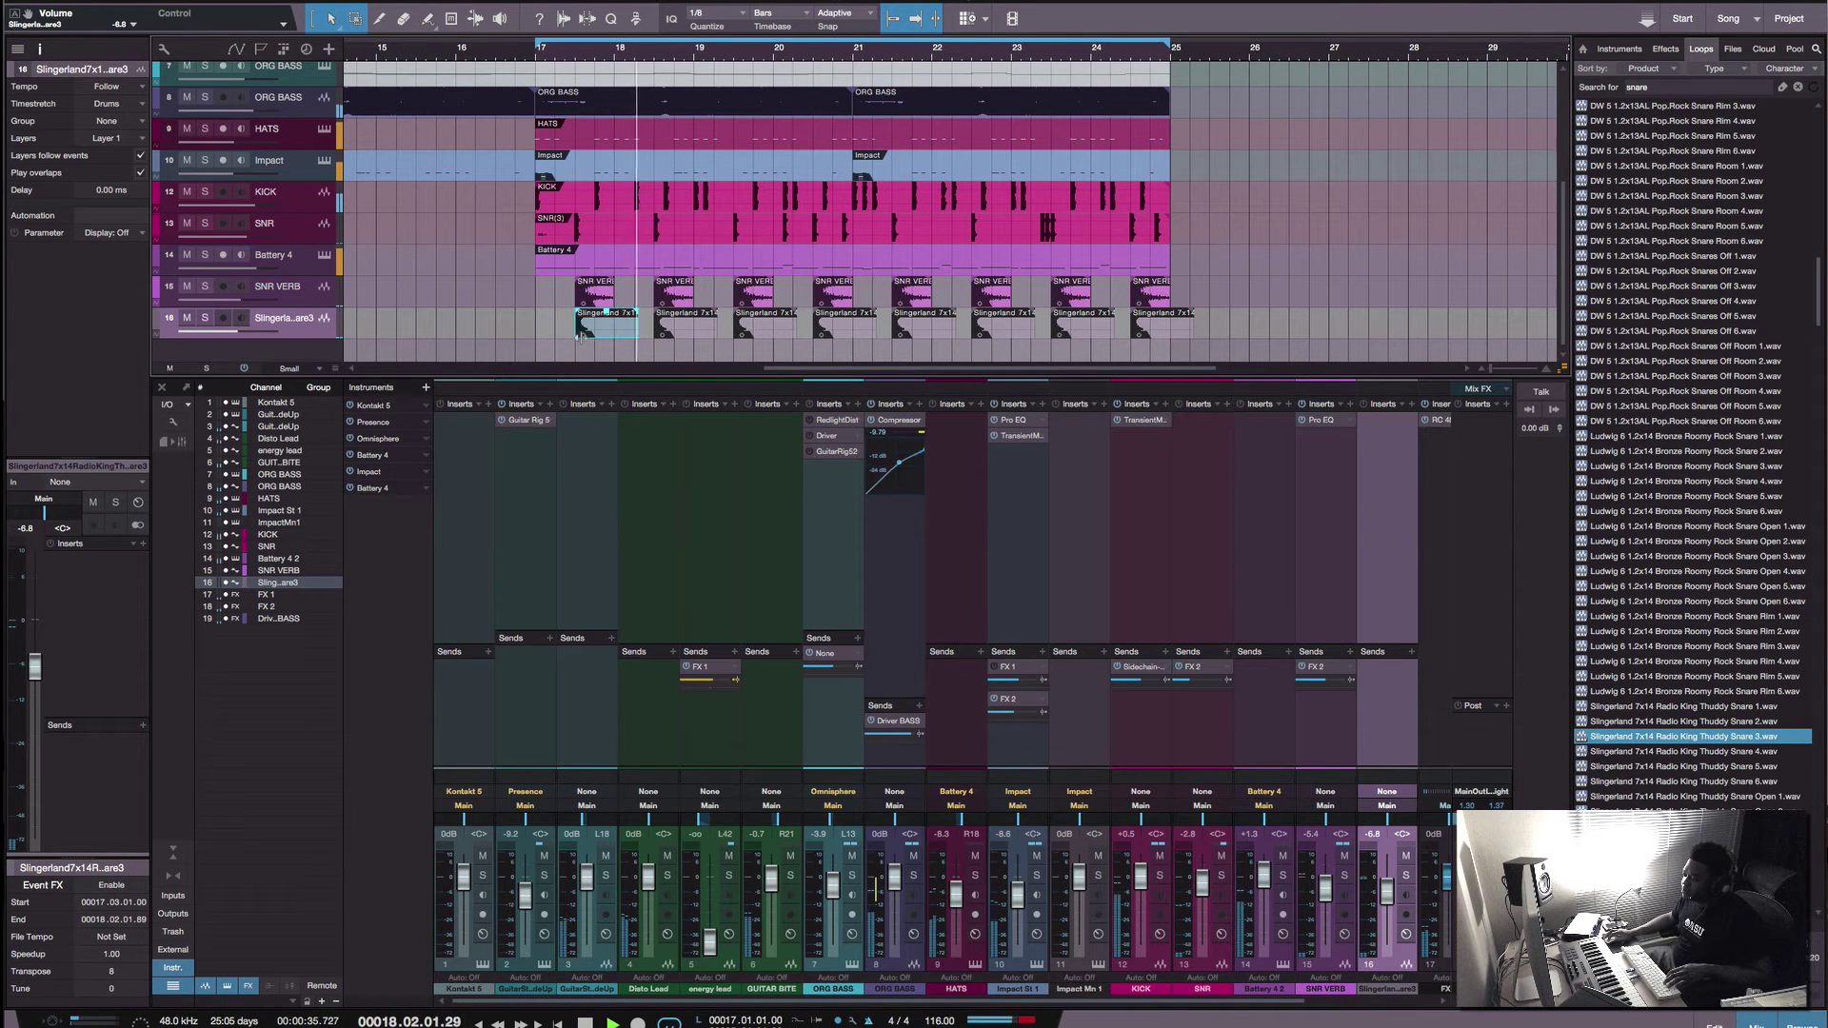
key("space")
Step: Select all the Slingerland snare hits from bar 17 to bar 24, set their transpose to 3 and play the loop
left_click_drag(577, 353, 1205, 329)
right_click(612, 329)
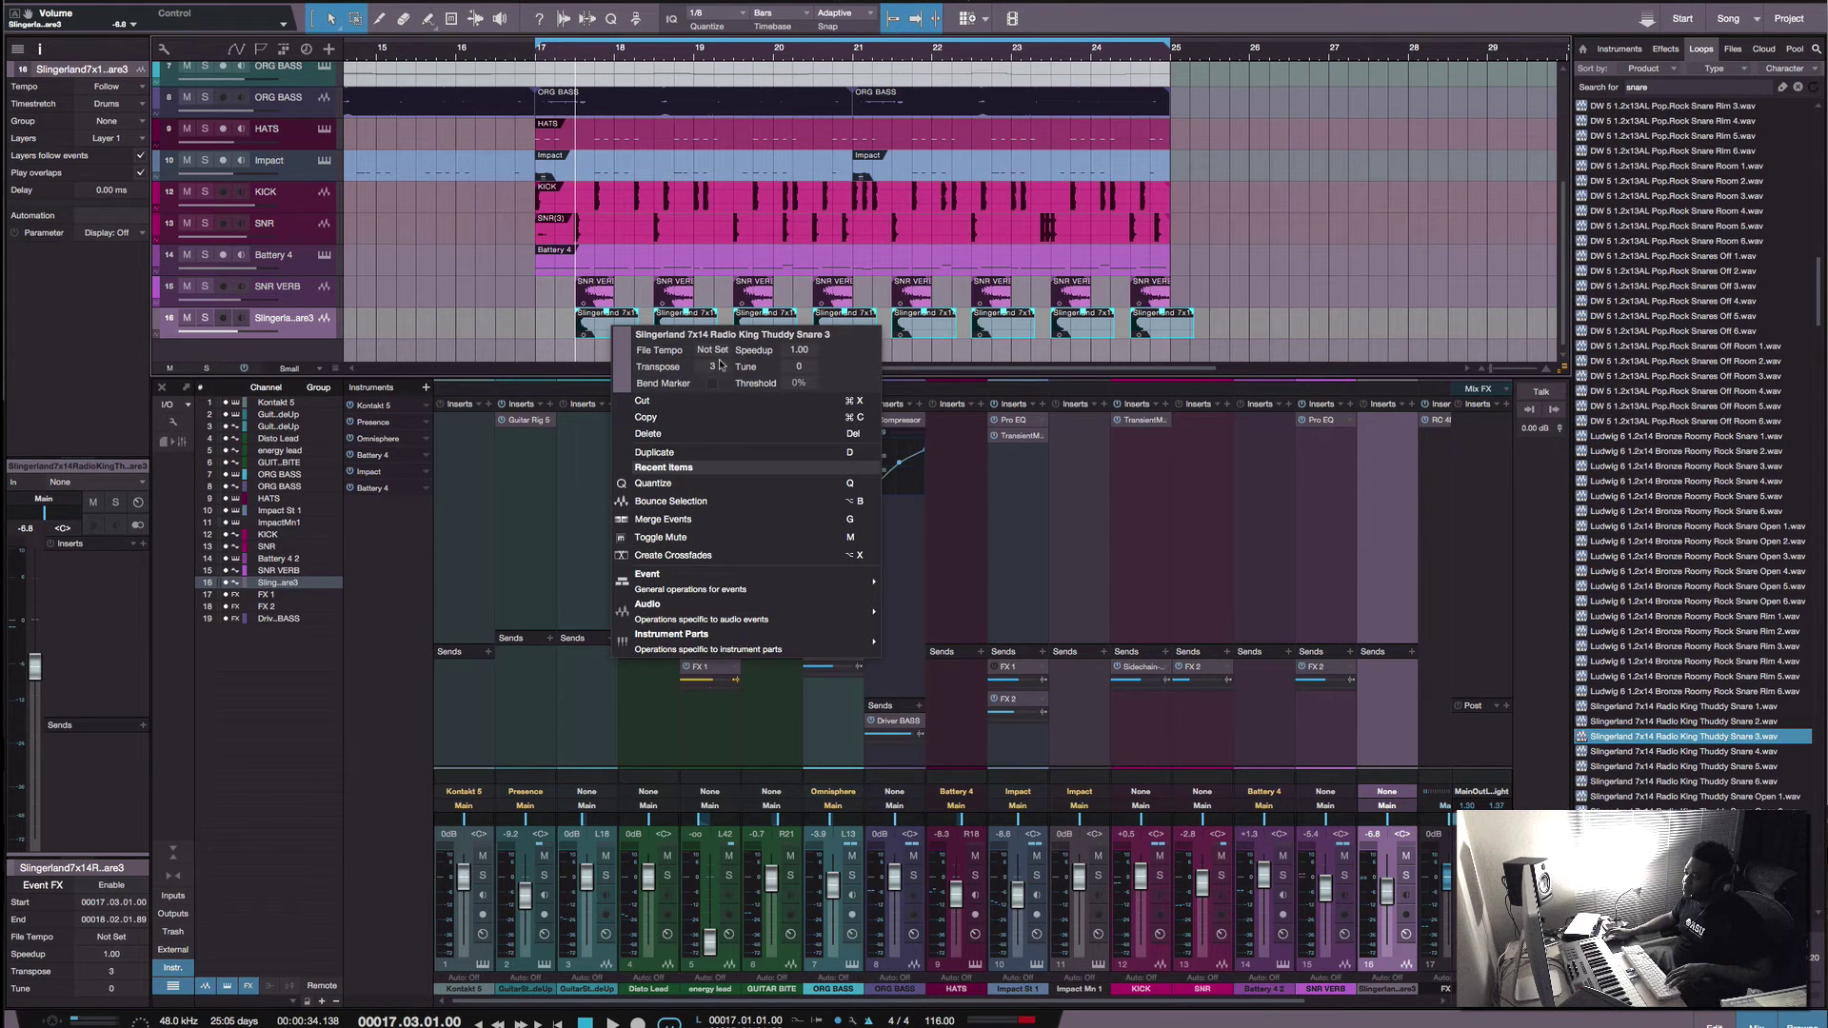
left_click(557, 351)
key("space")
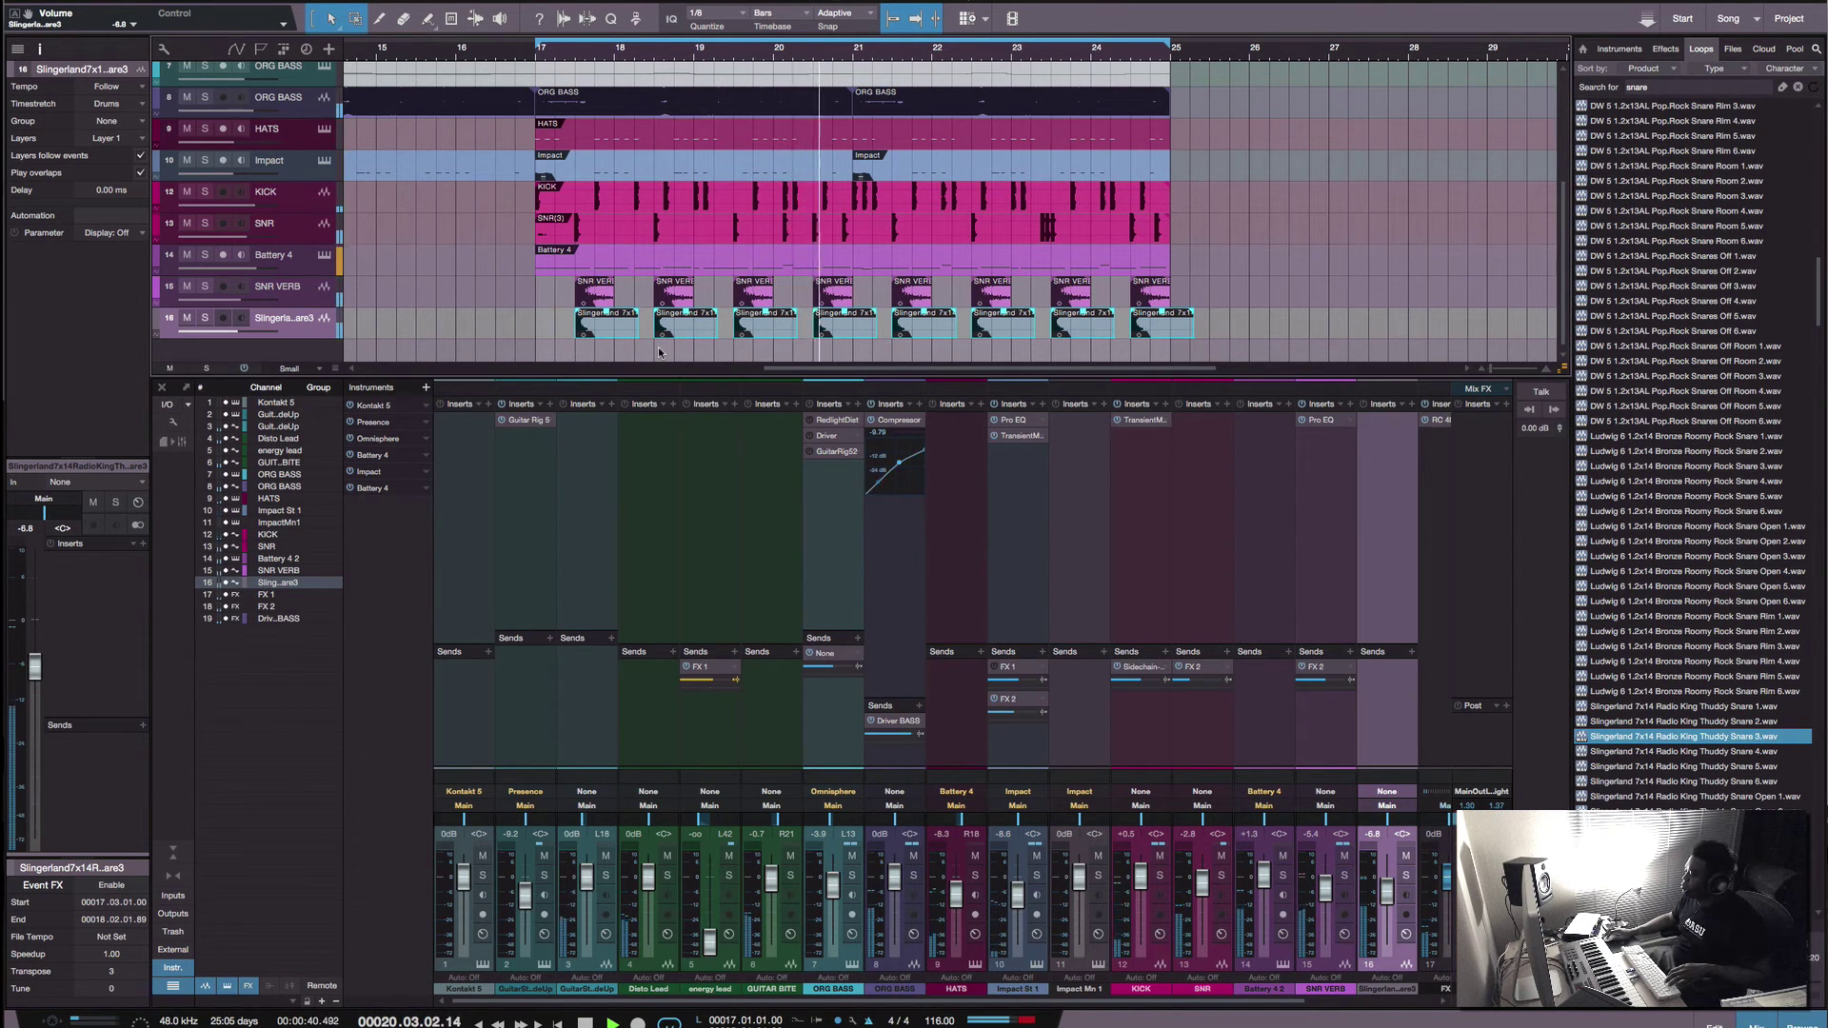
Step: Try other transpose values on all the Slingerland snare hits during playback, ending at 2, and stop
right_click(607, 330)
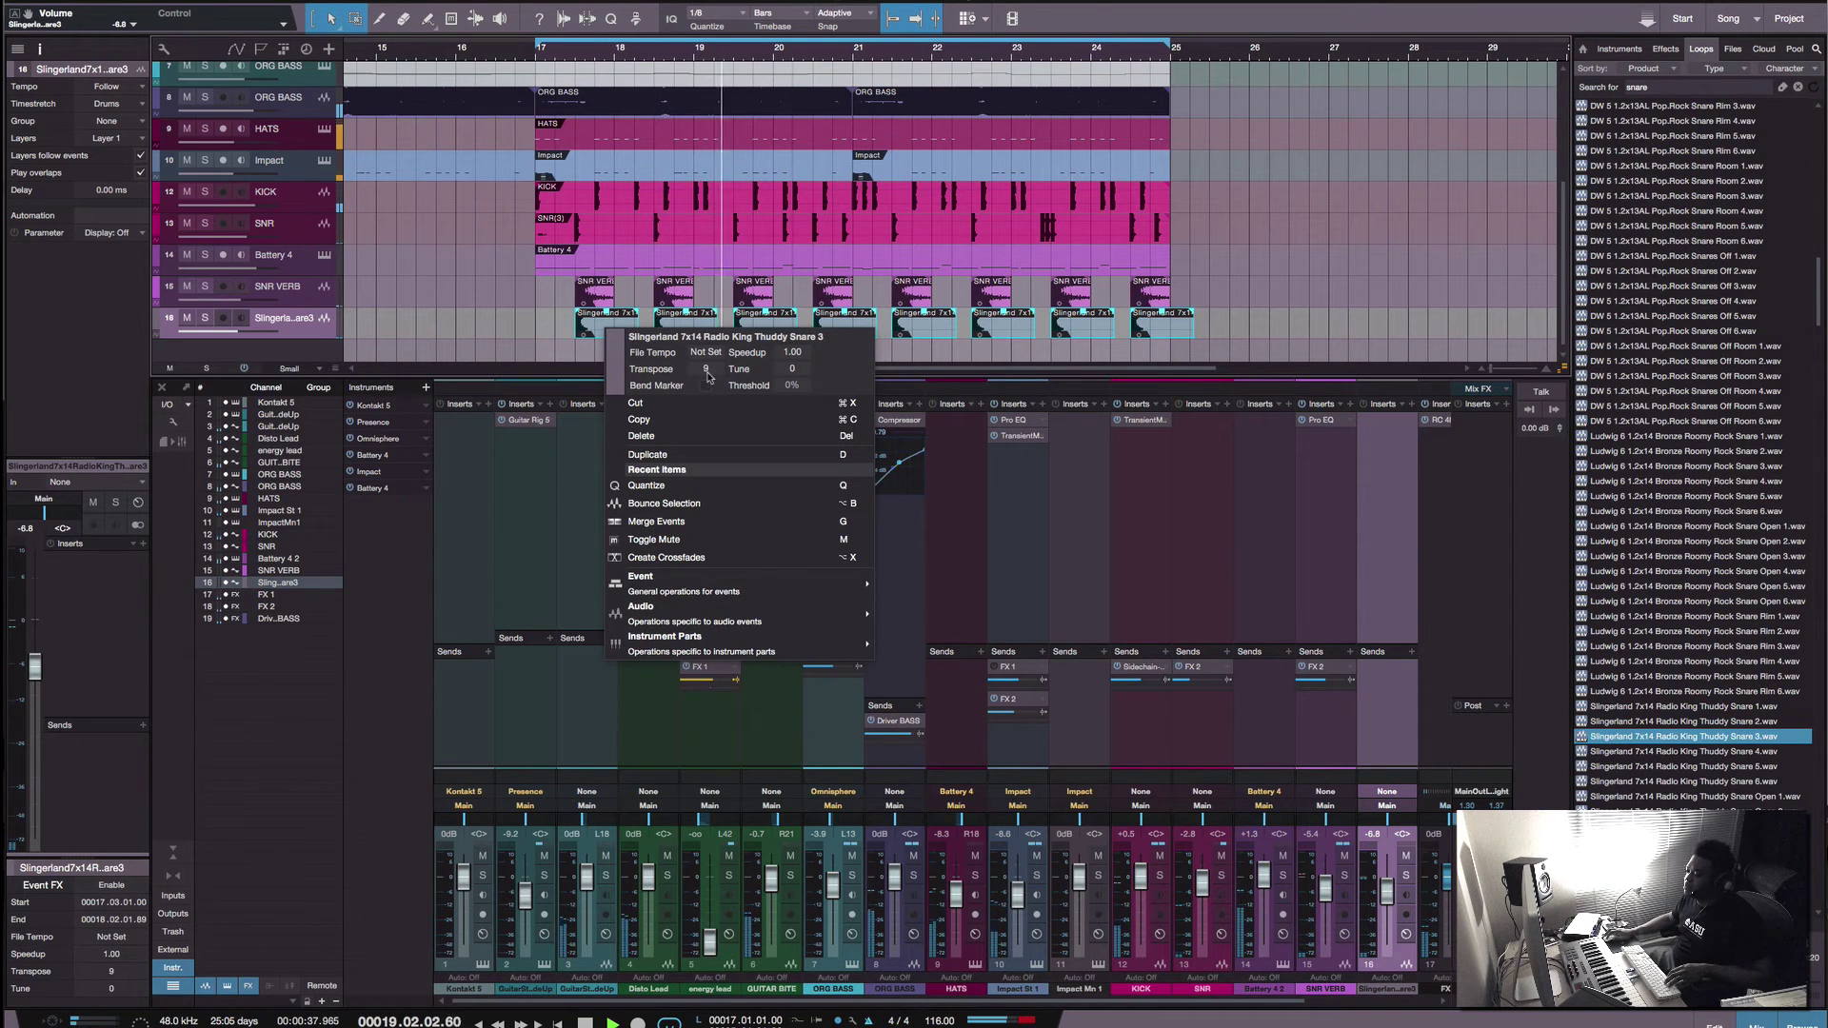
scroll(708, 372, "down", 7)
left_click(665, 319)
key("space")
Step: Find another snare sample in the loops browser and replace the Slingerland hits on beat 3 of bars 17 to 24 with it
scroll(1587, 467, "down", 3)
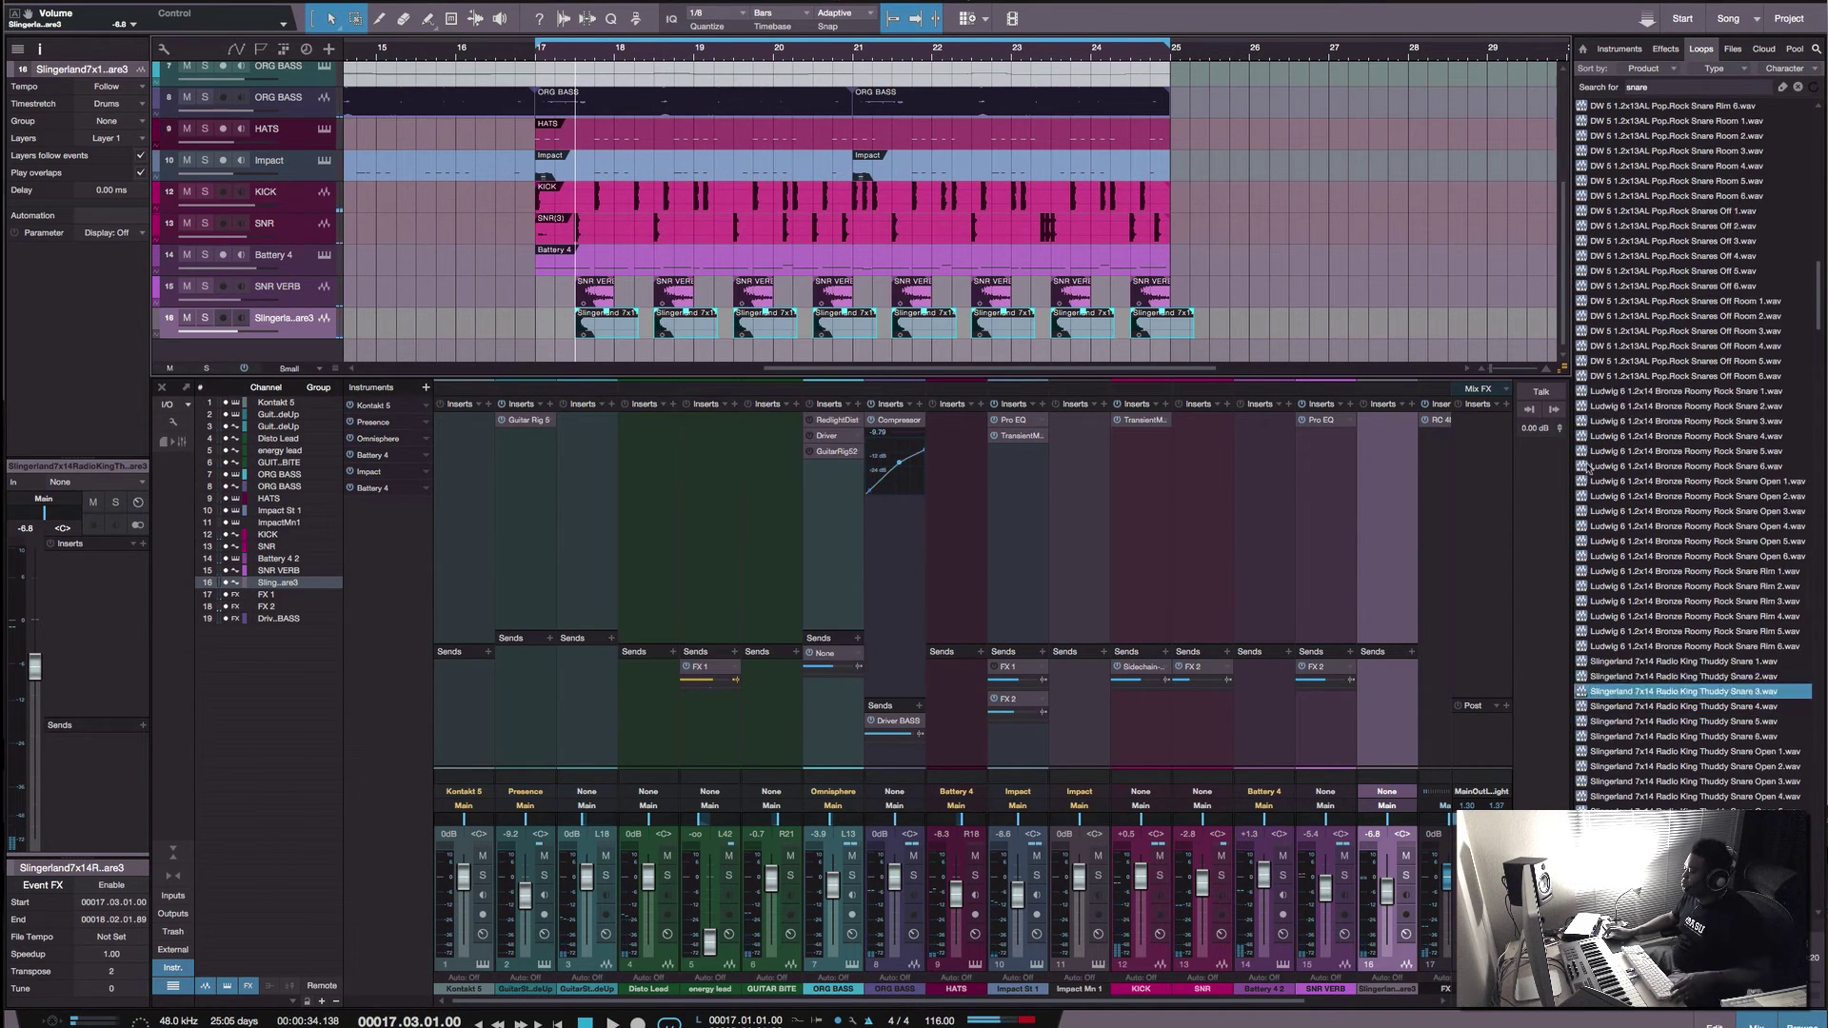
scroll(1589, 466, "down", 7)
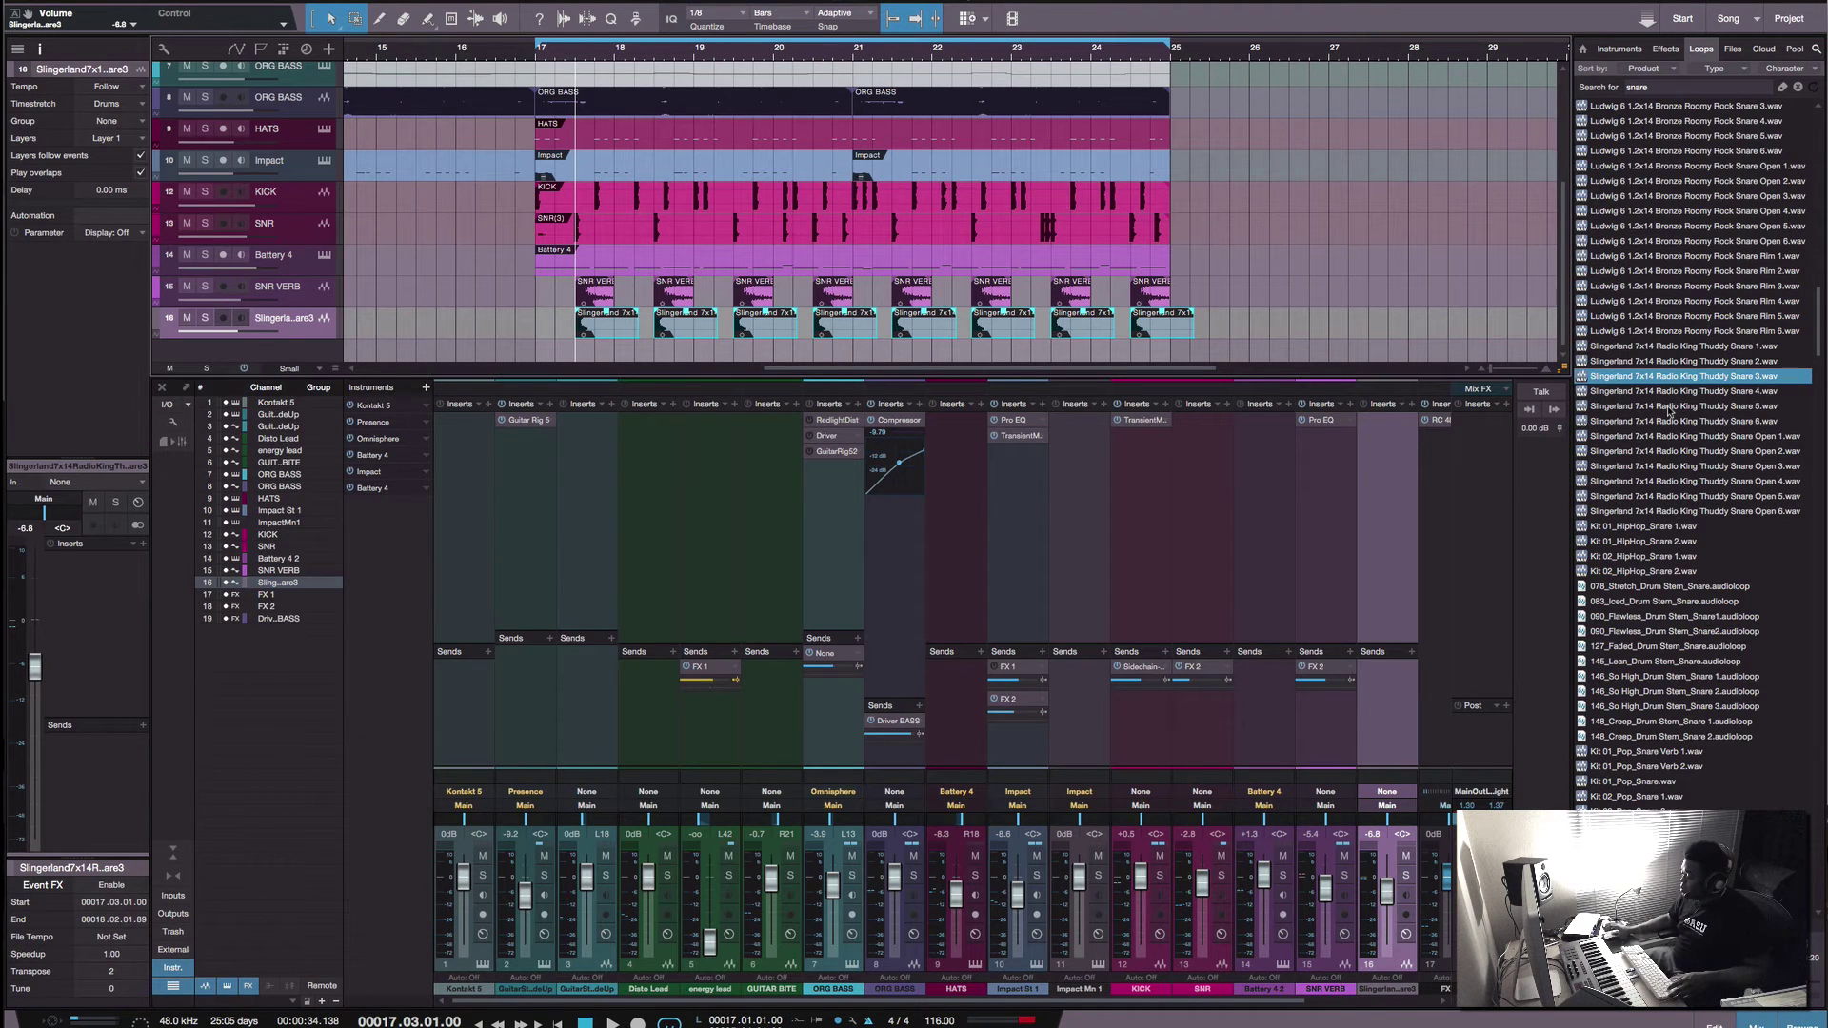
scroll(1673, 492, "down", 5)
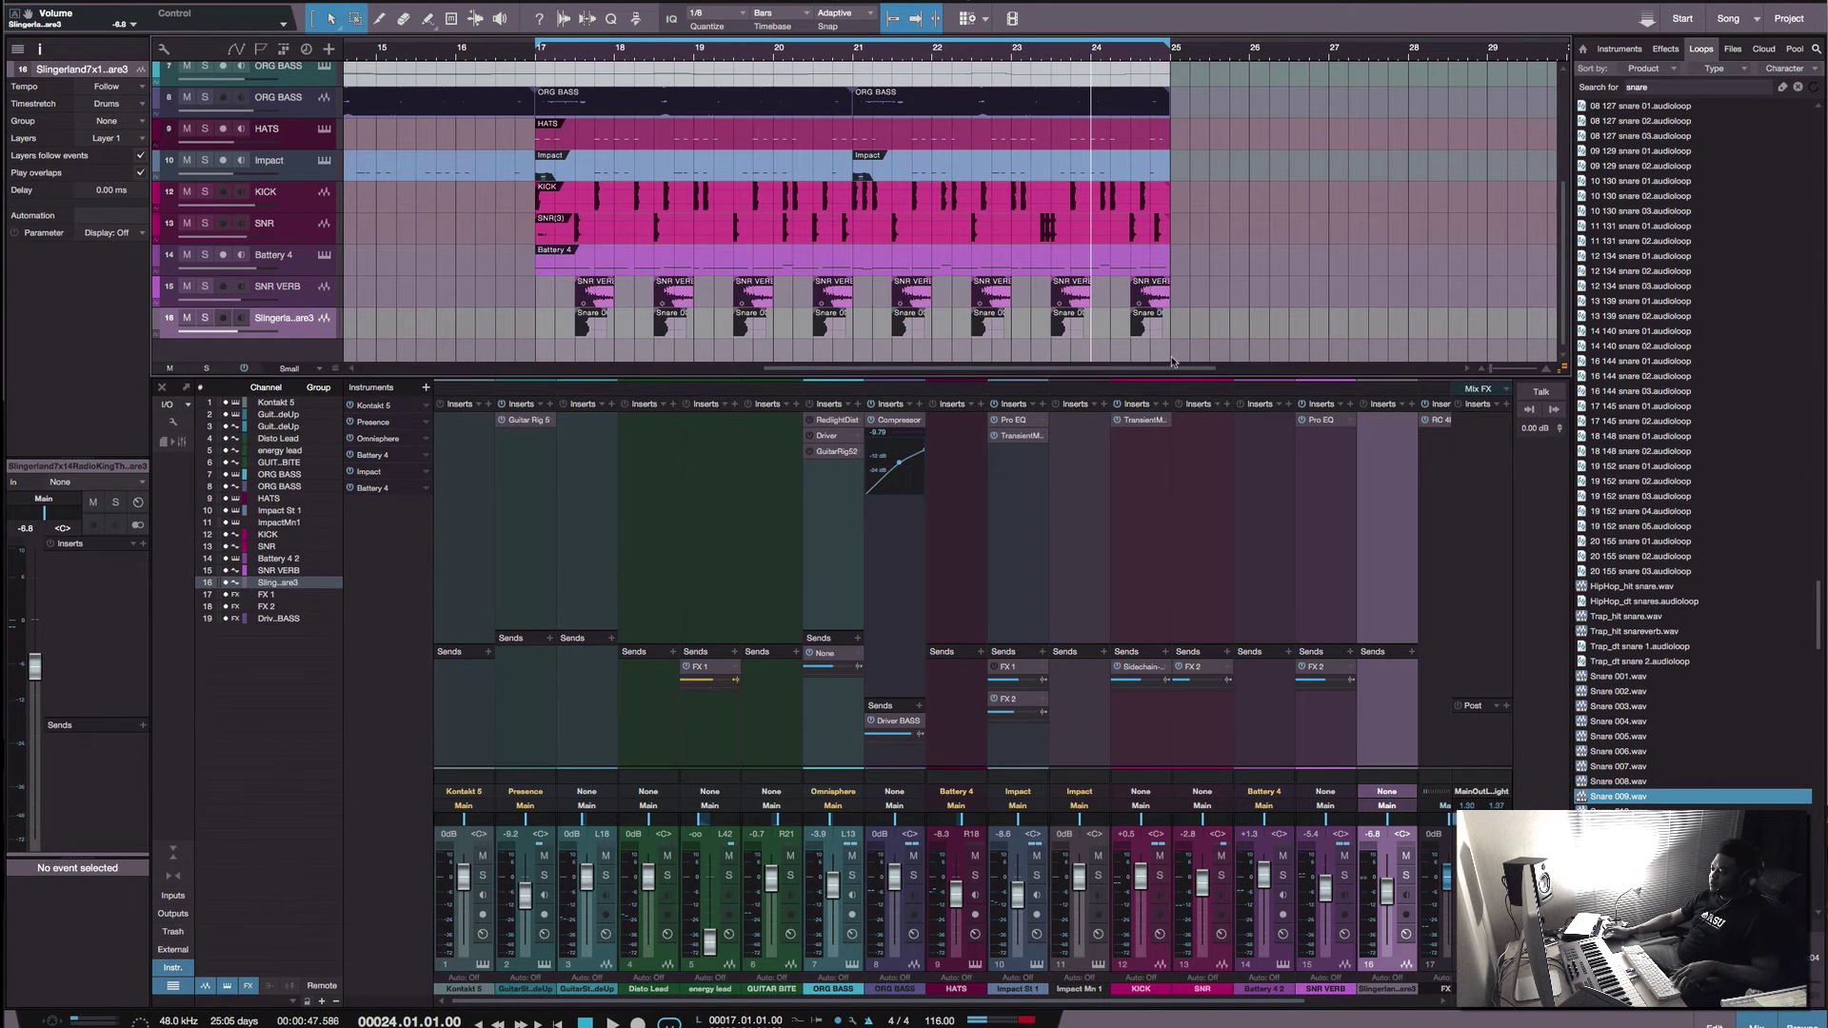
key("space")
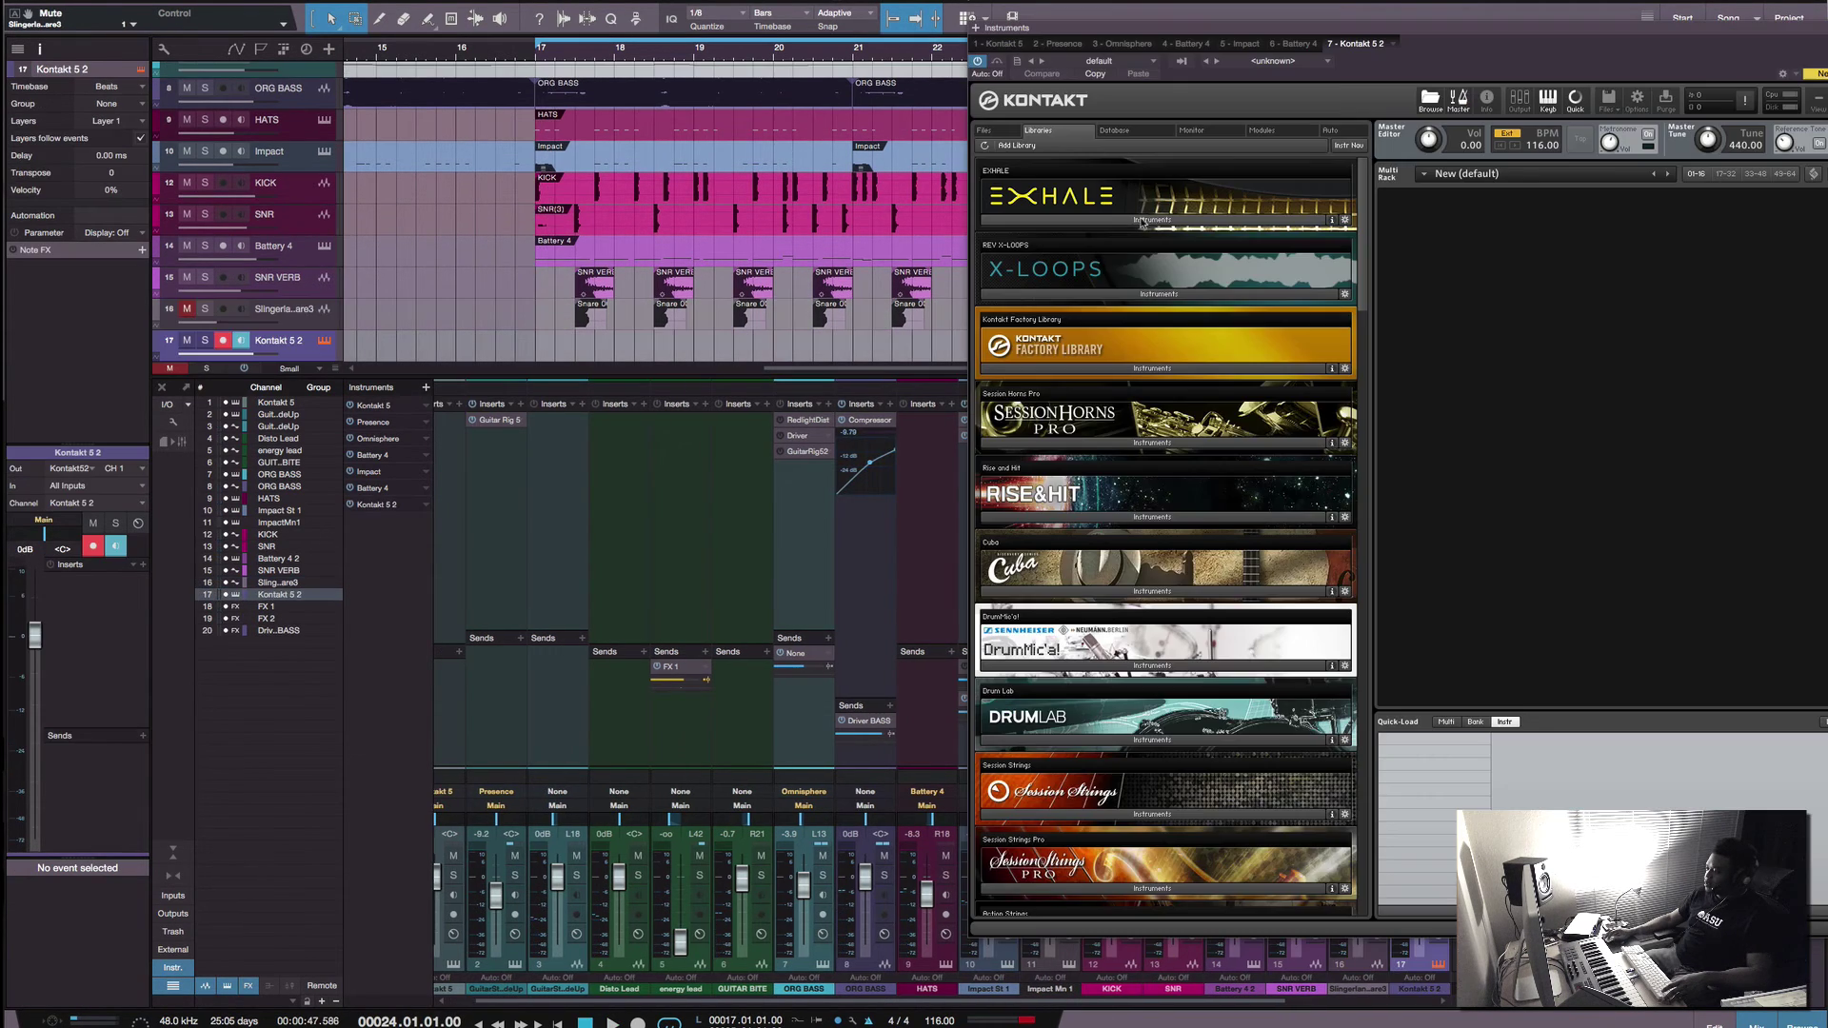
Step: List the EXHALE library's instruments in the new Kontakt instance and load an EXHALE instrument
left_click(1150, 220)
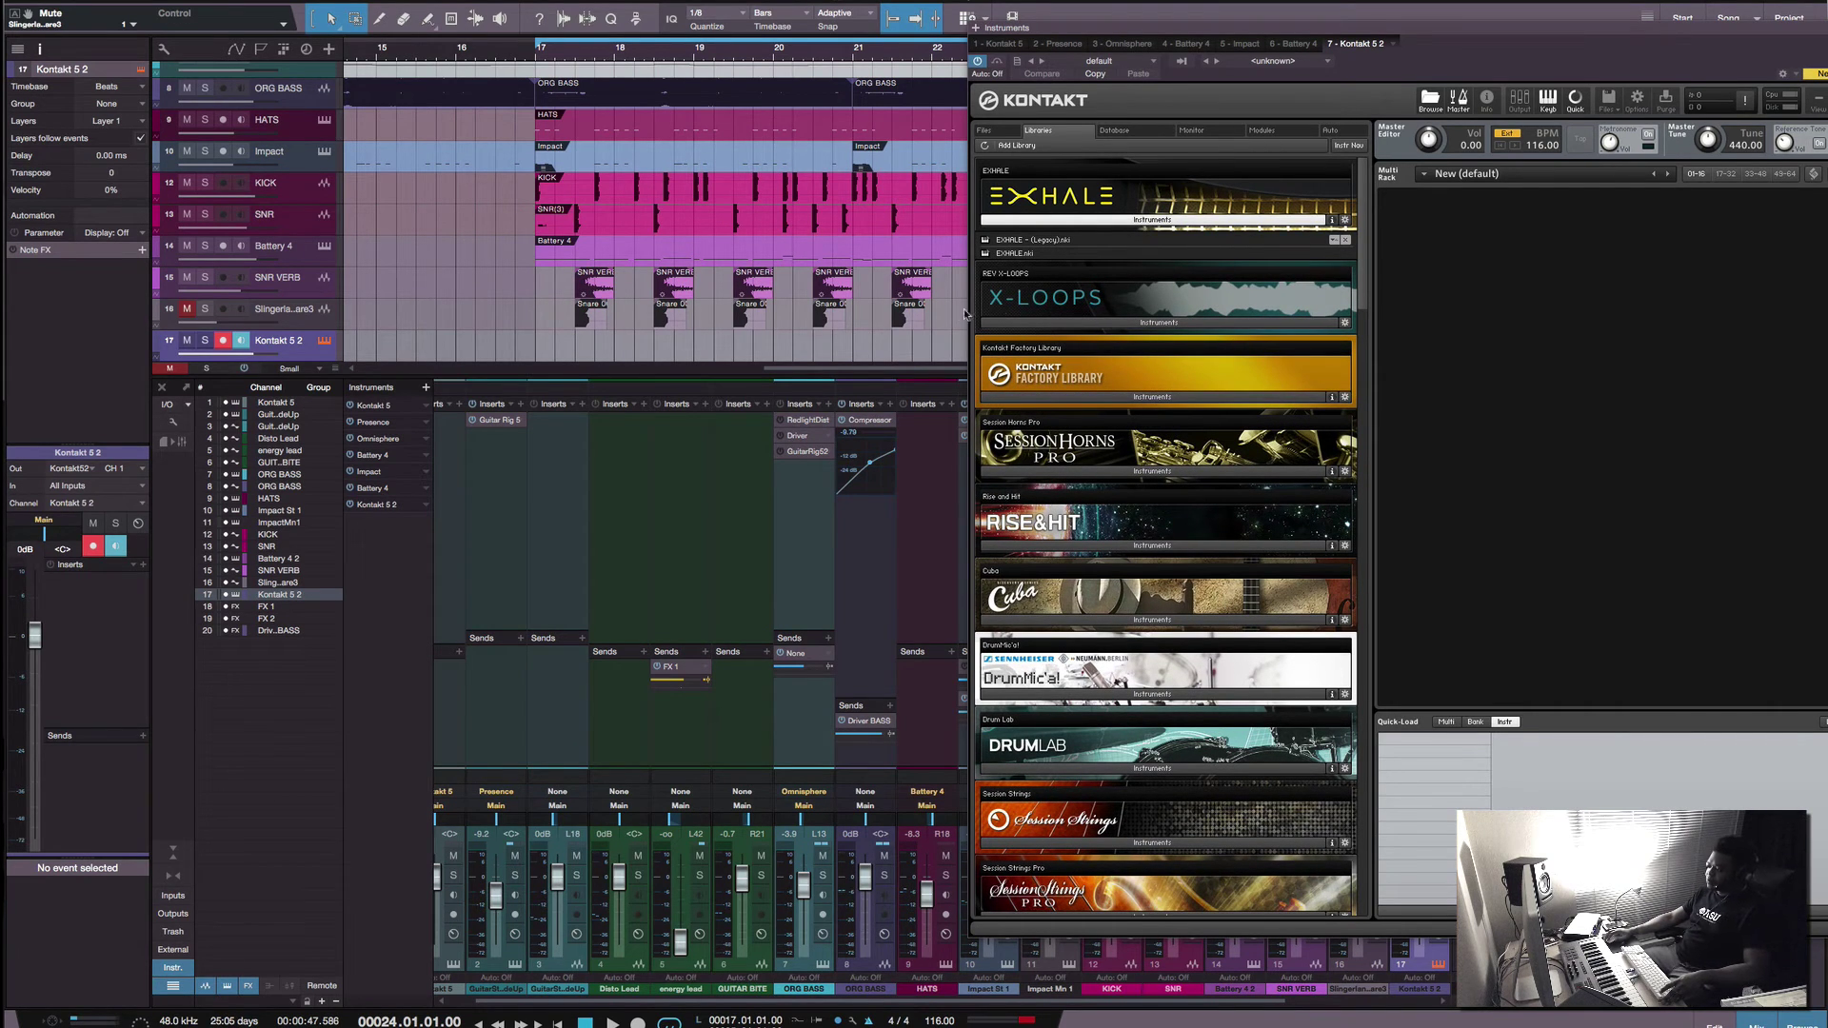
left_click(999, 242)
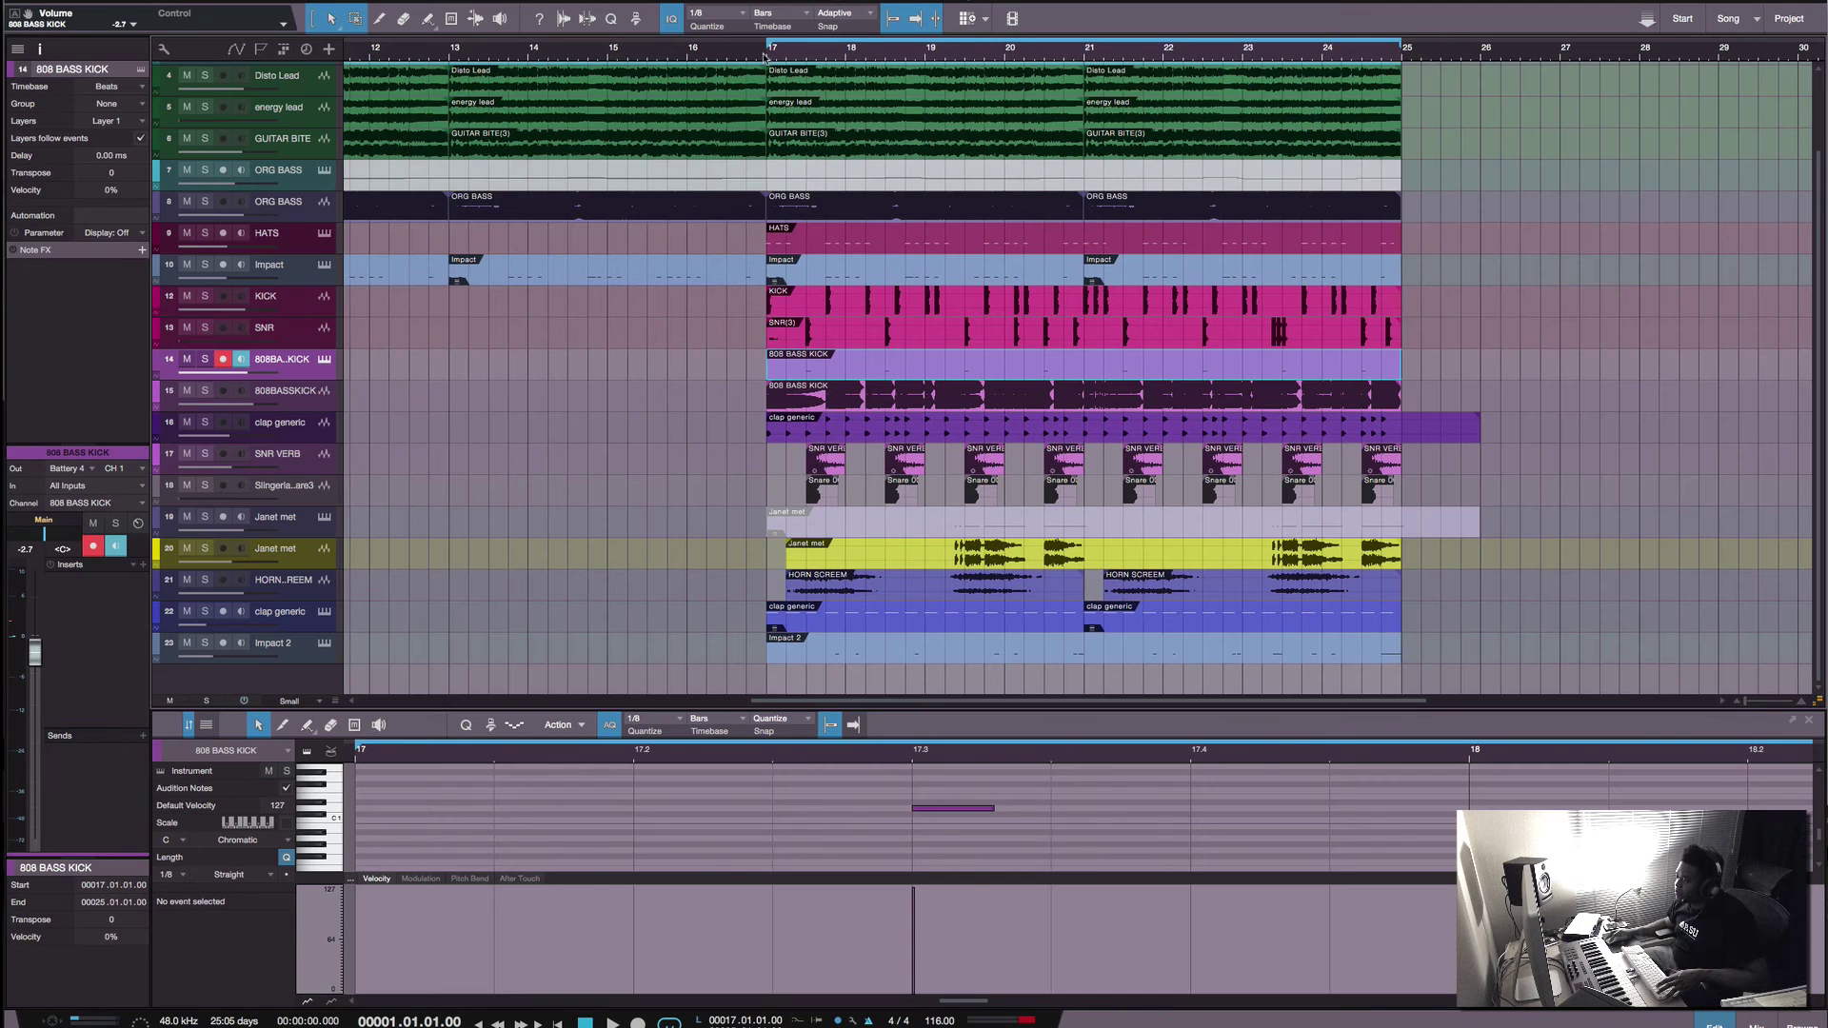
Step: Play the looped section from bar 17 to hear the added bass kick, clap, vocal and horn parts
key("space")
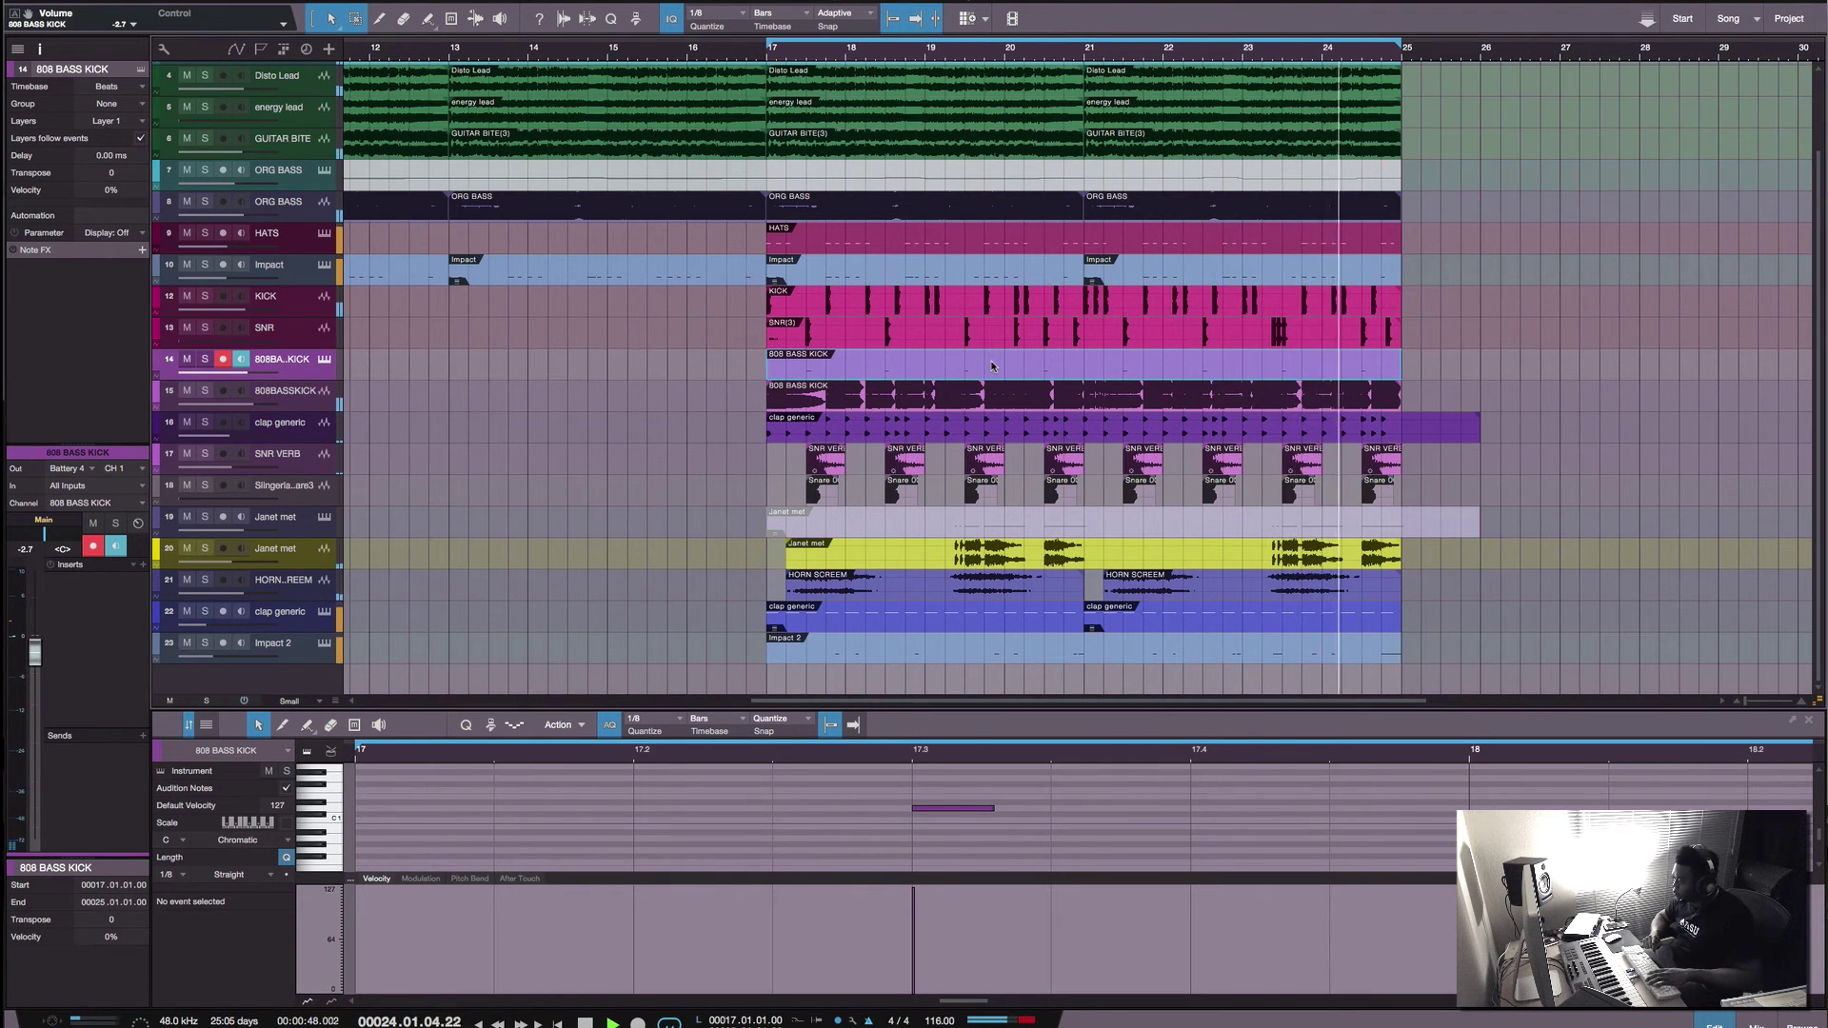
key("space")
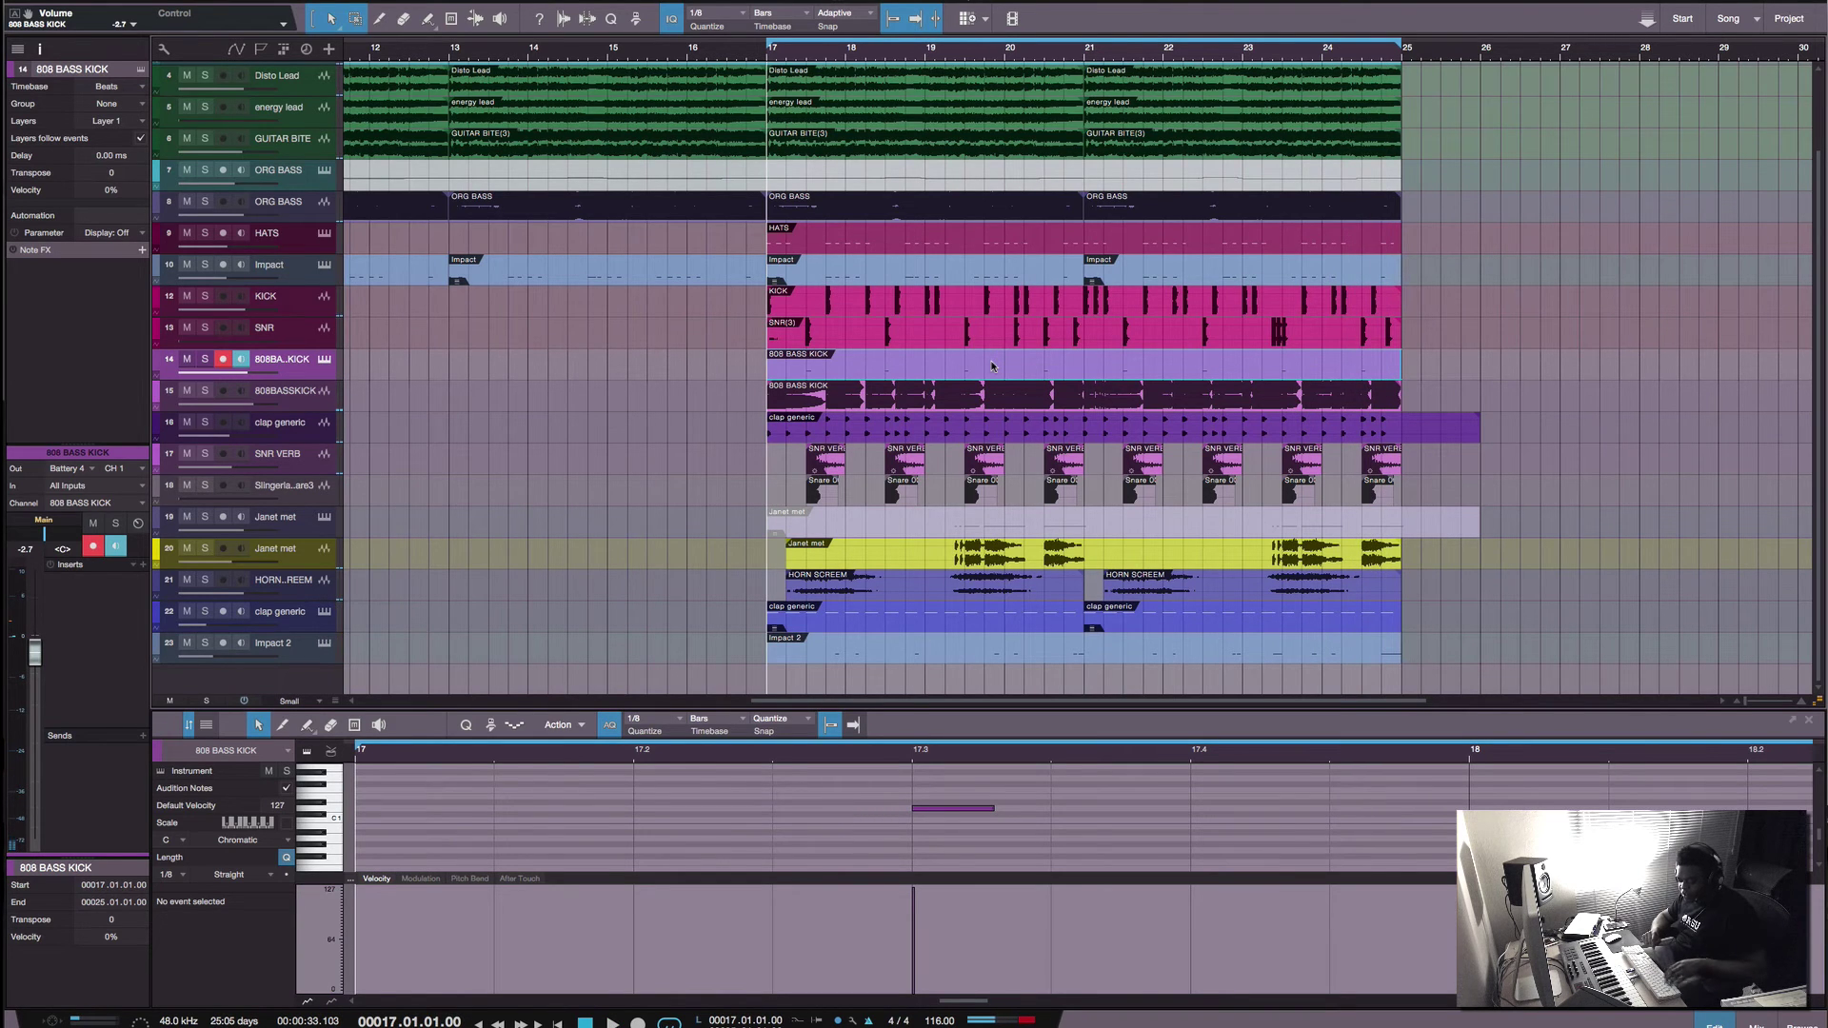
Step: Show the mixer, inspect the Replika plug-in on the Delay effects channel, and close its window
key("F3")
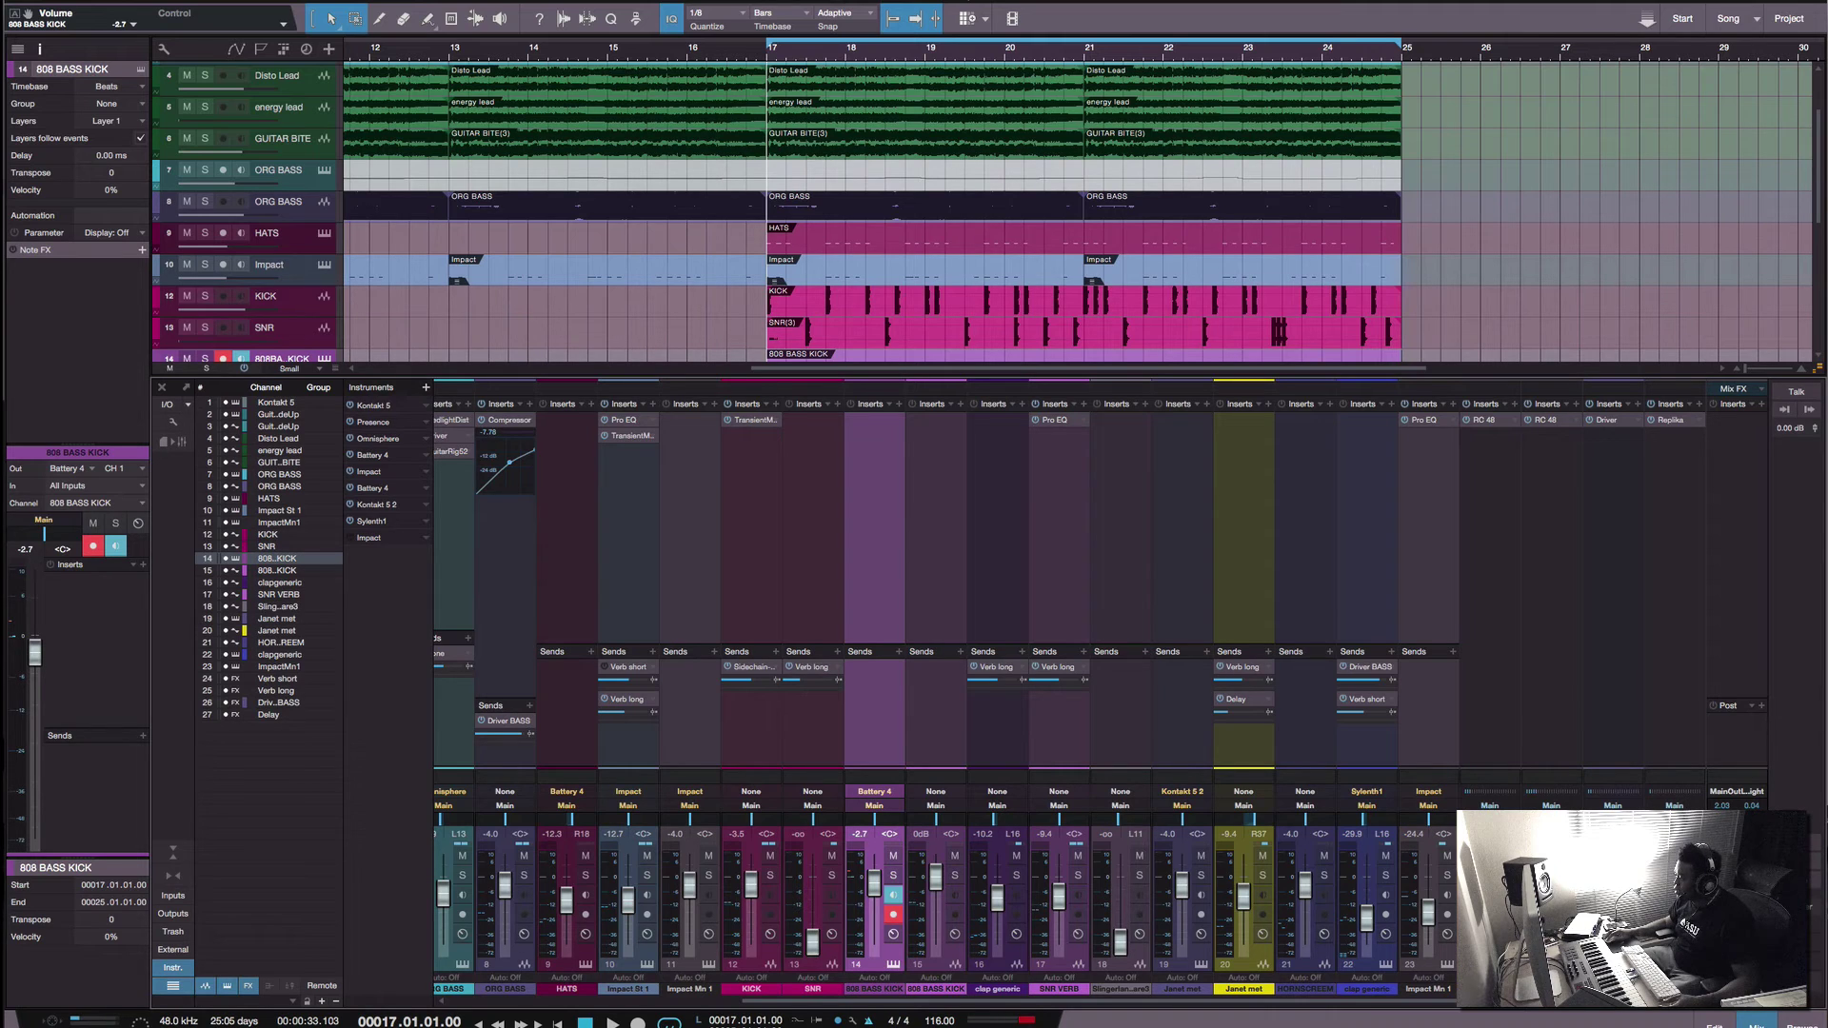
left_click(1673, 420)
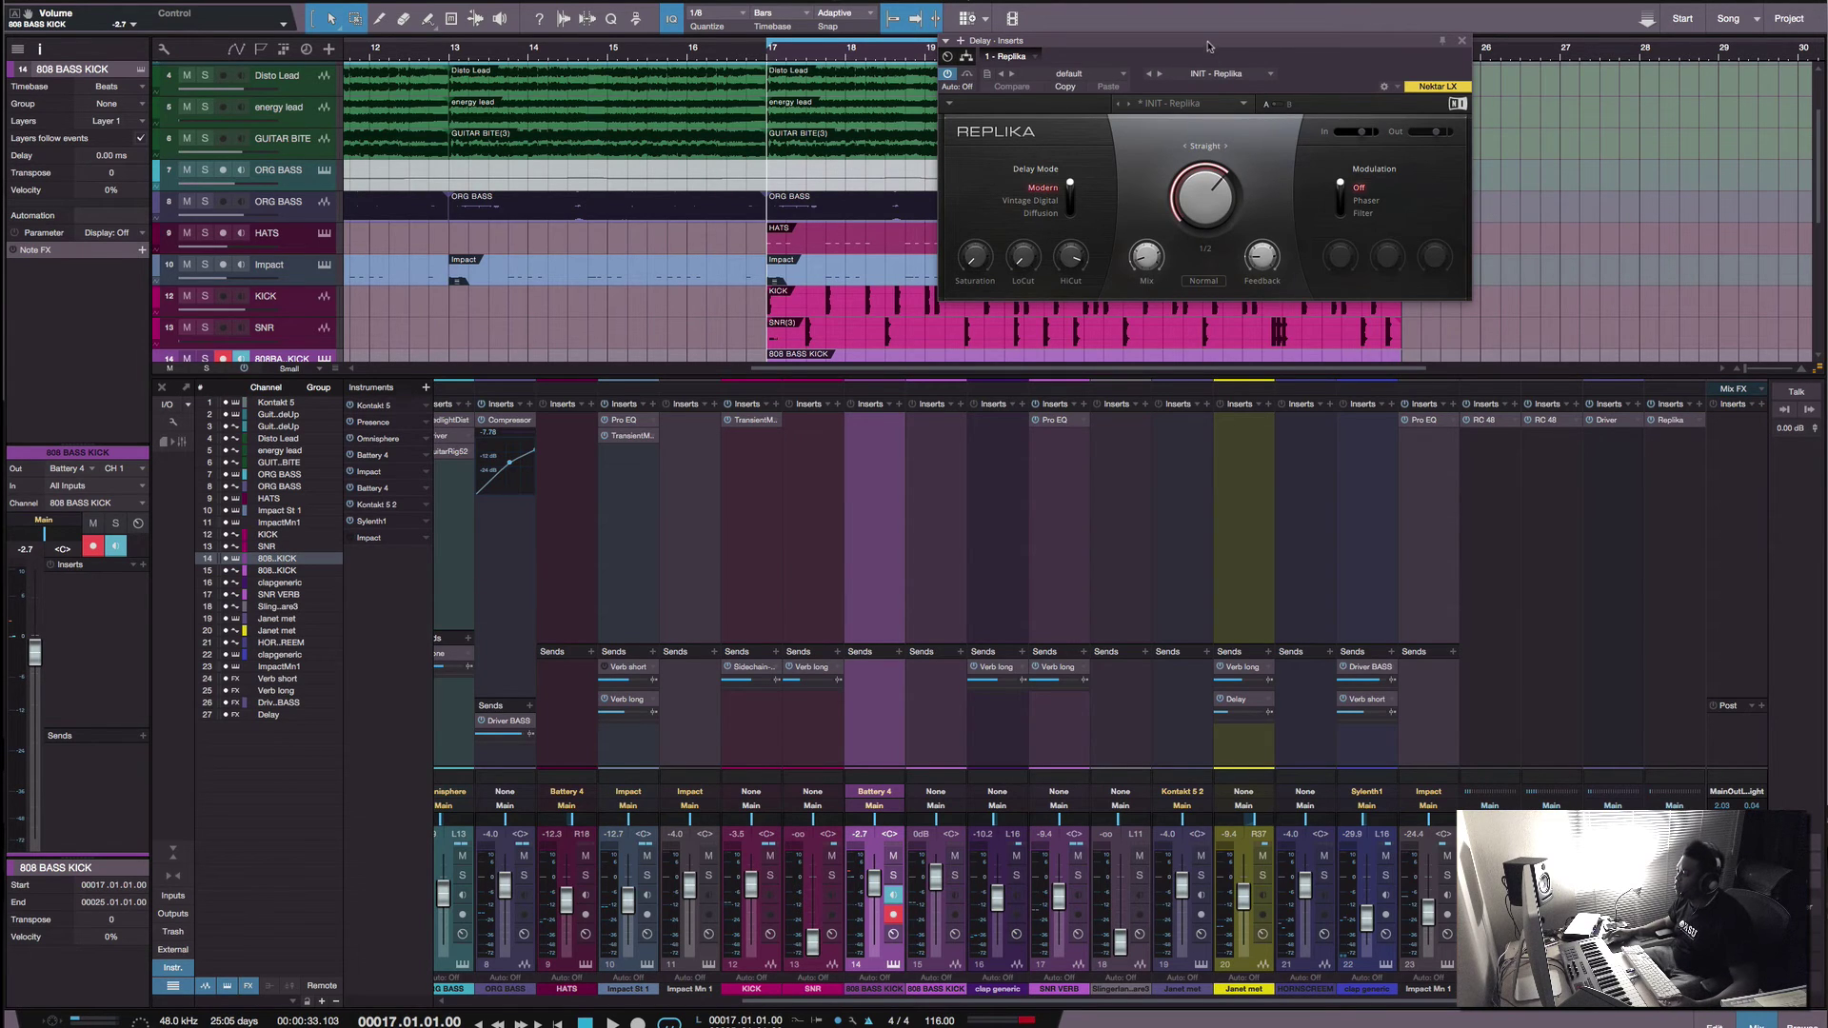
left_click_drag(1208, 40, 1322, 168)
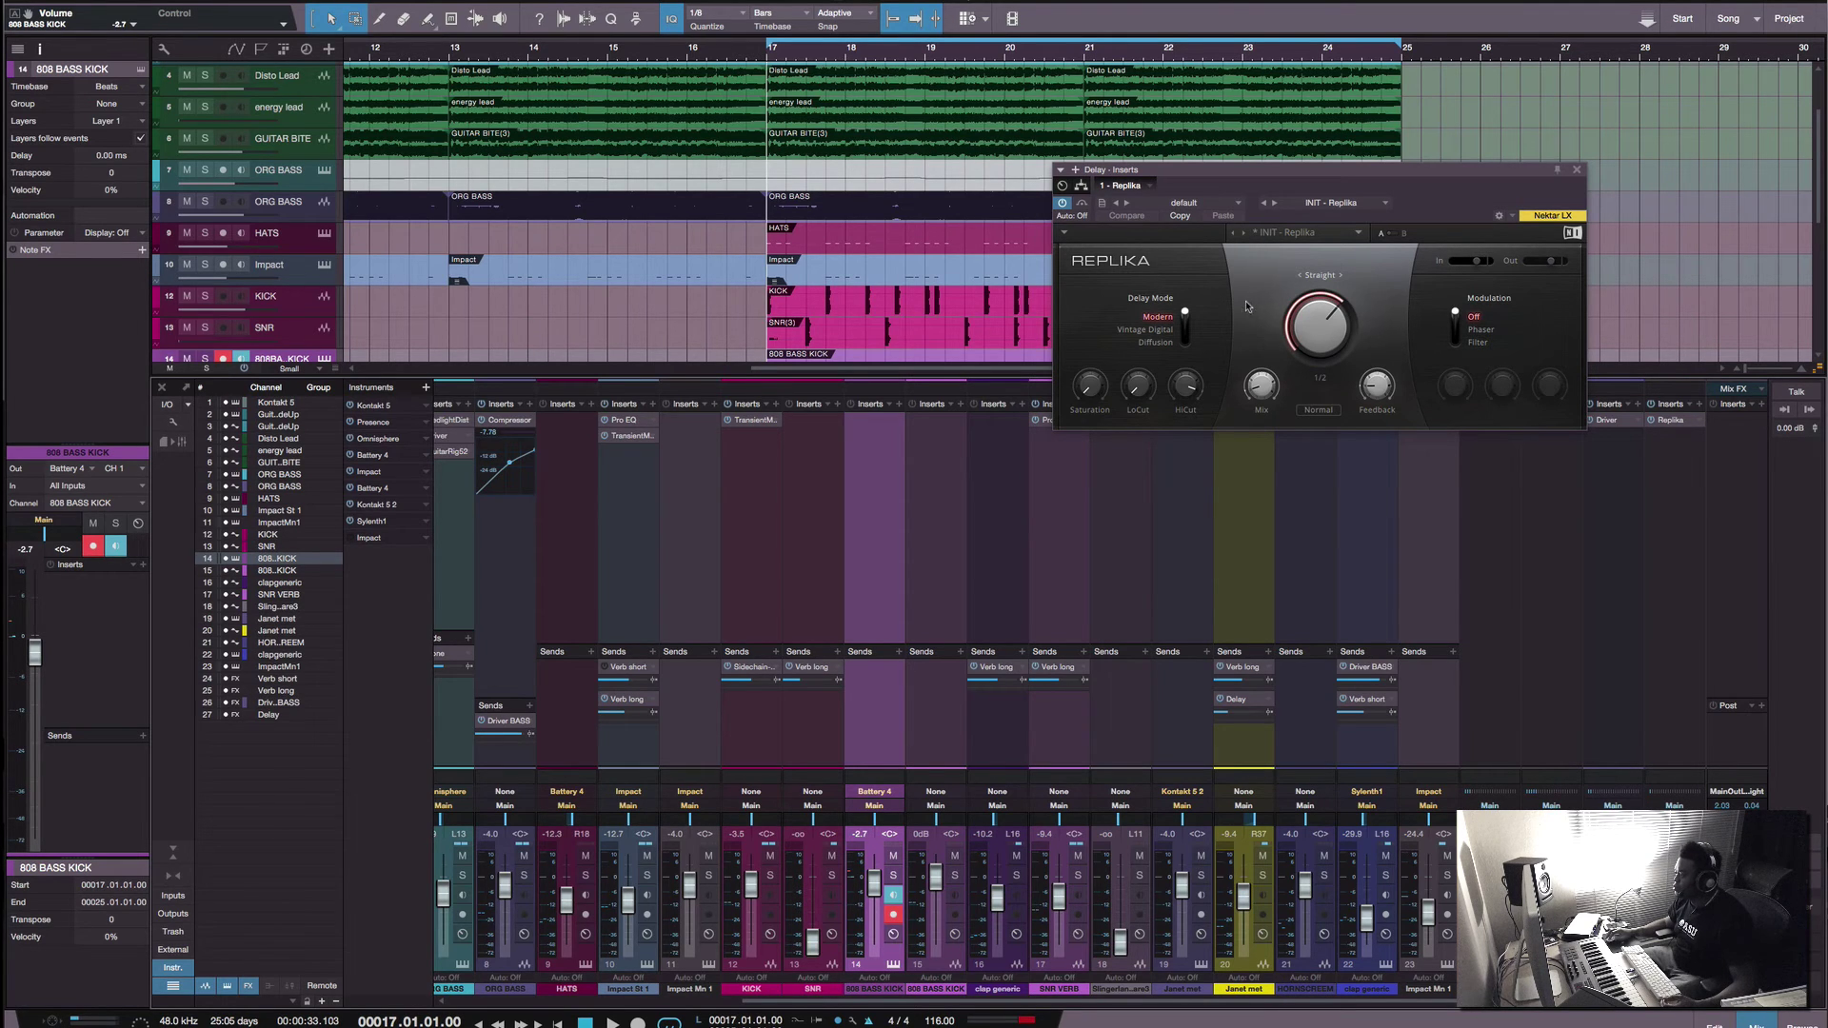
left_click_drag(1260, 172, 1502, 145)
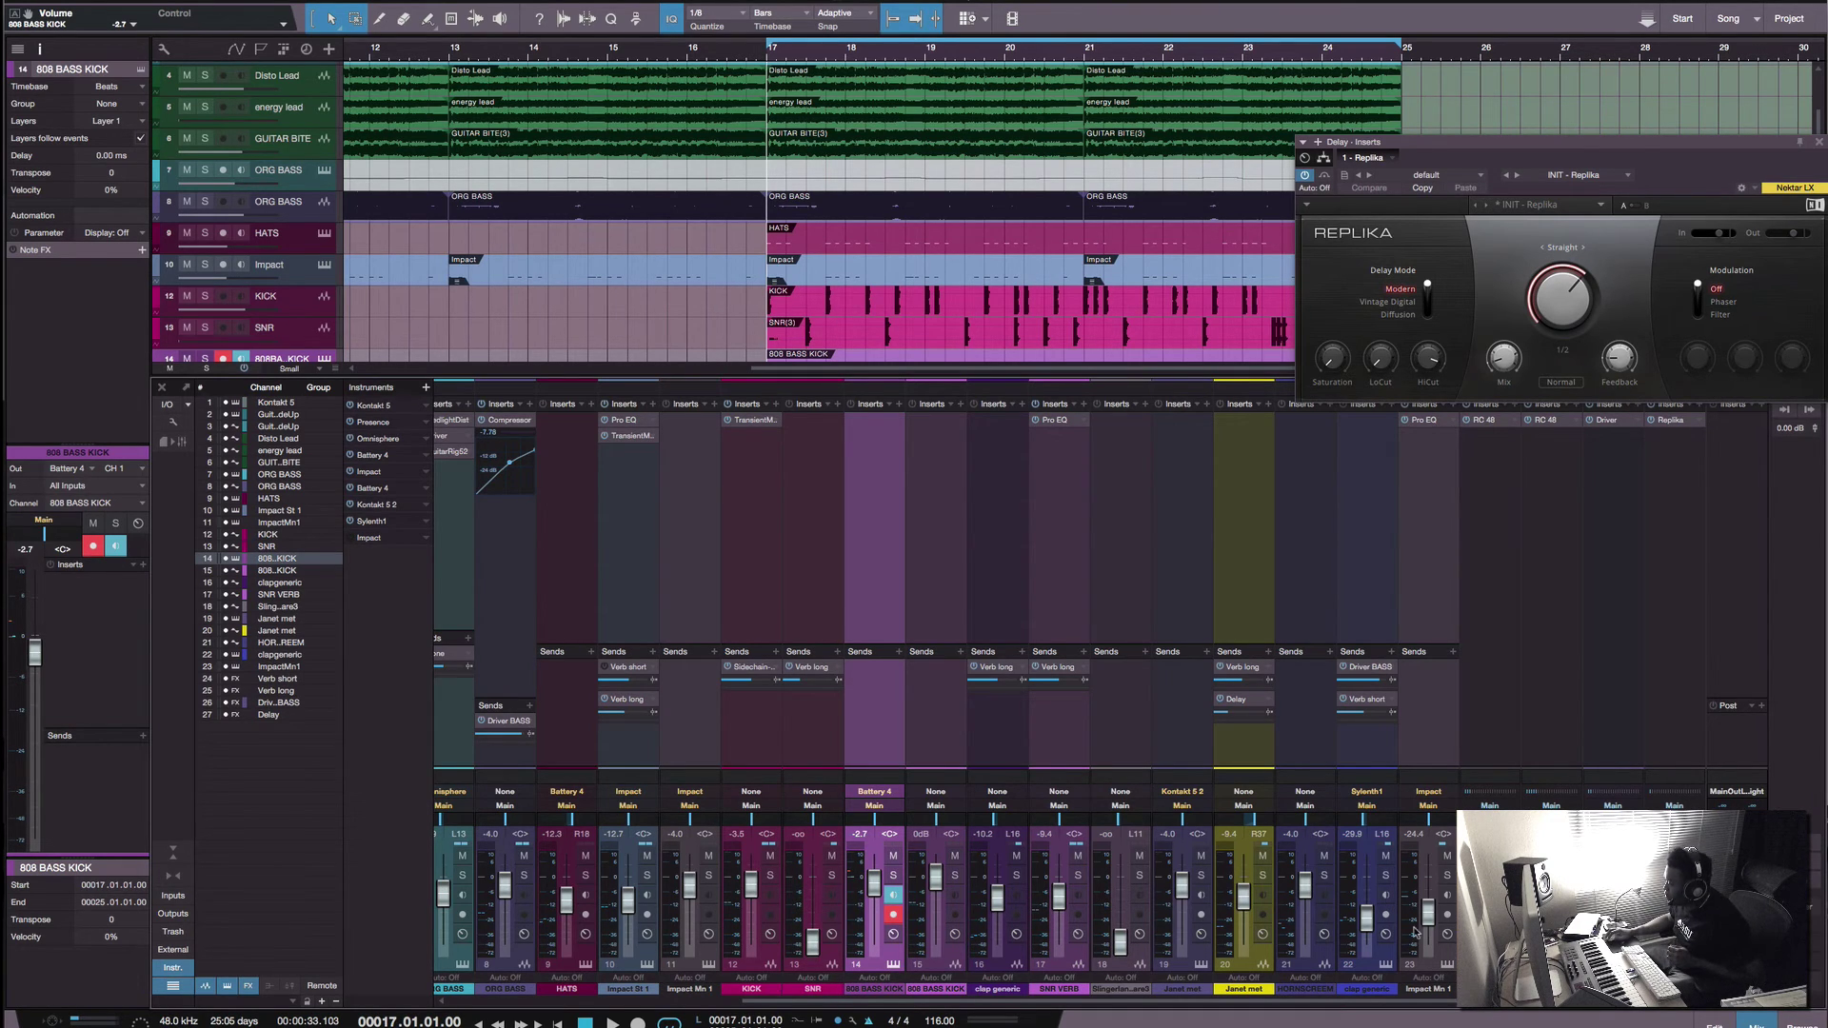
left_click_drag(1594, 143, 1352, 435)
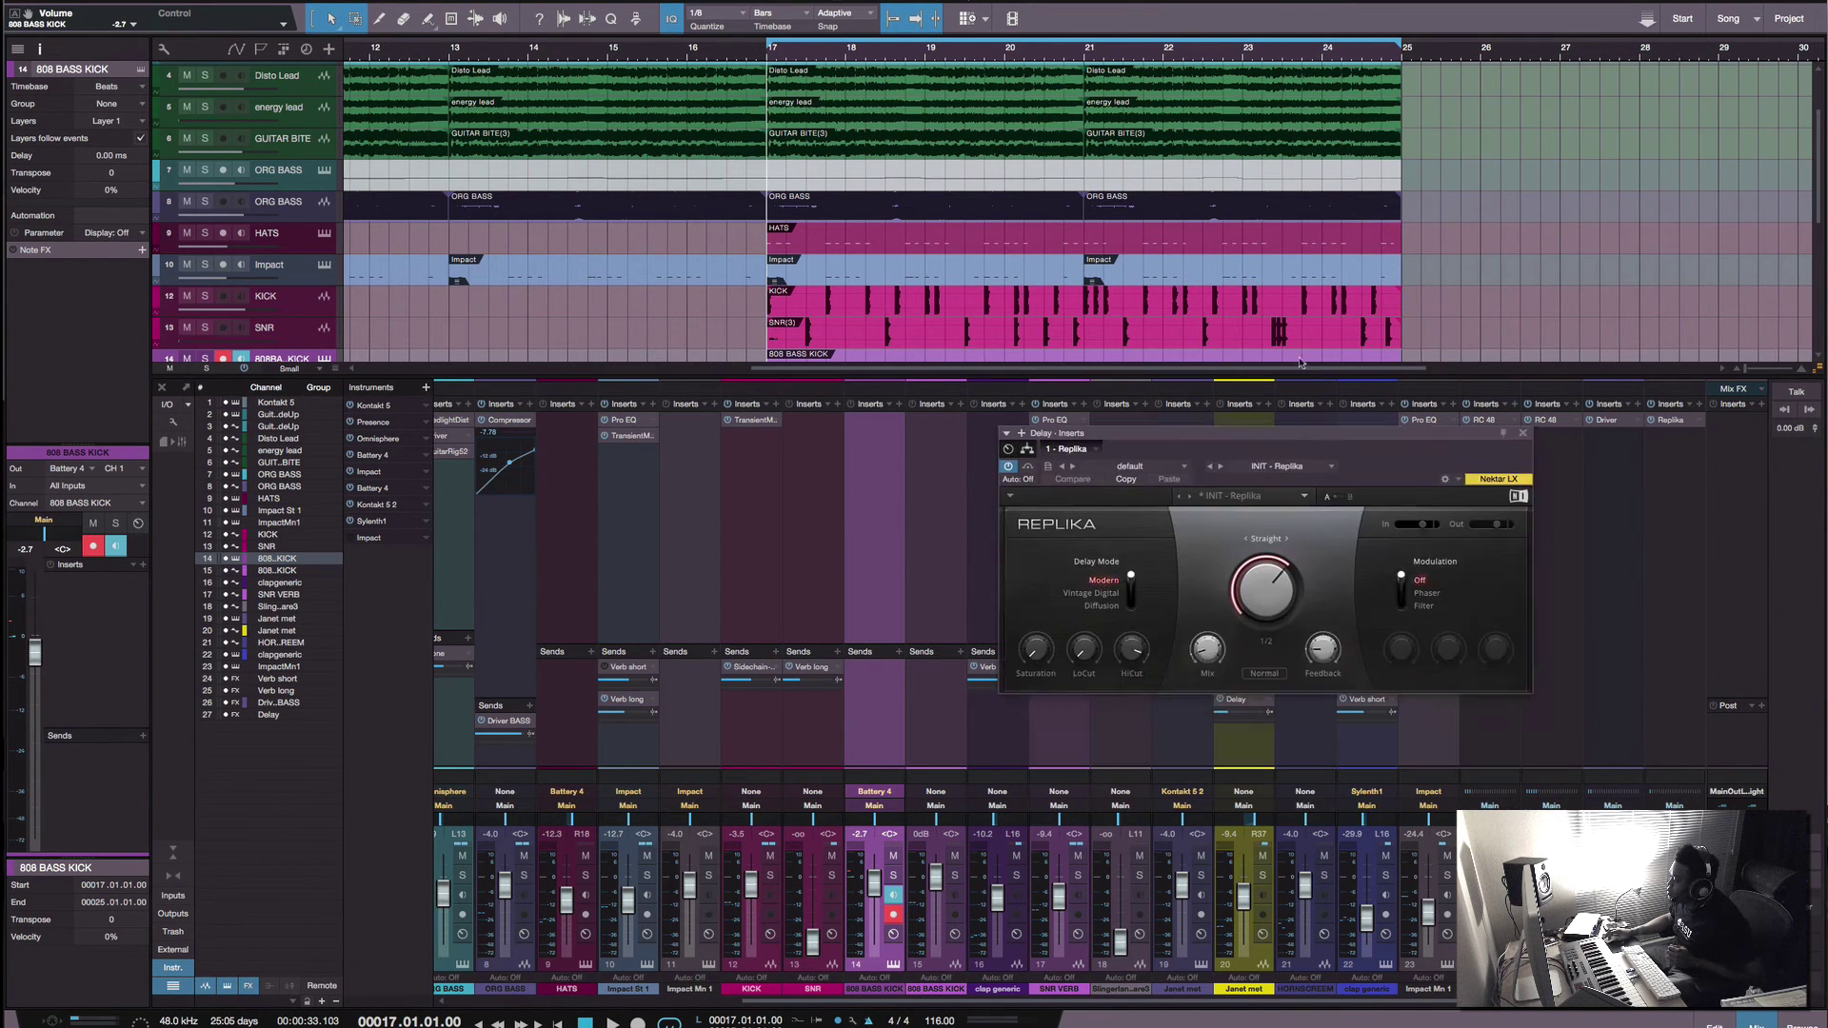
left_click_drag(1300, 362, 1101, 217)
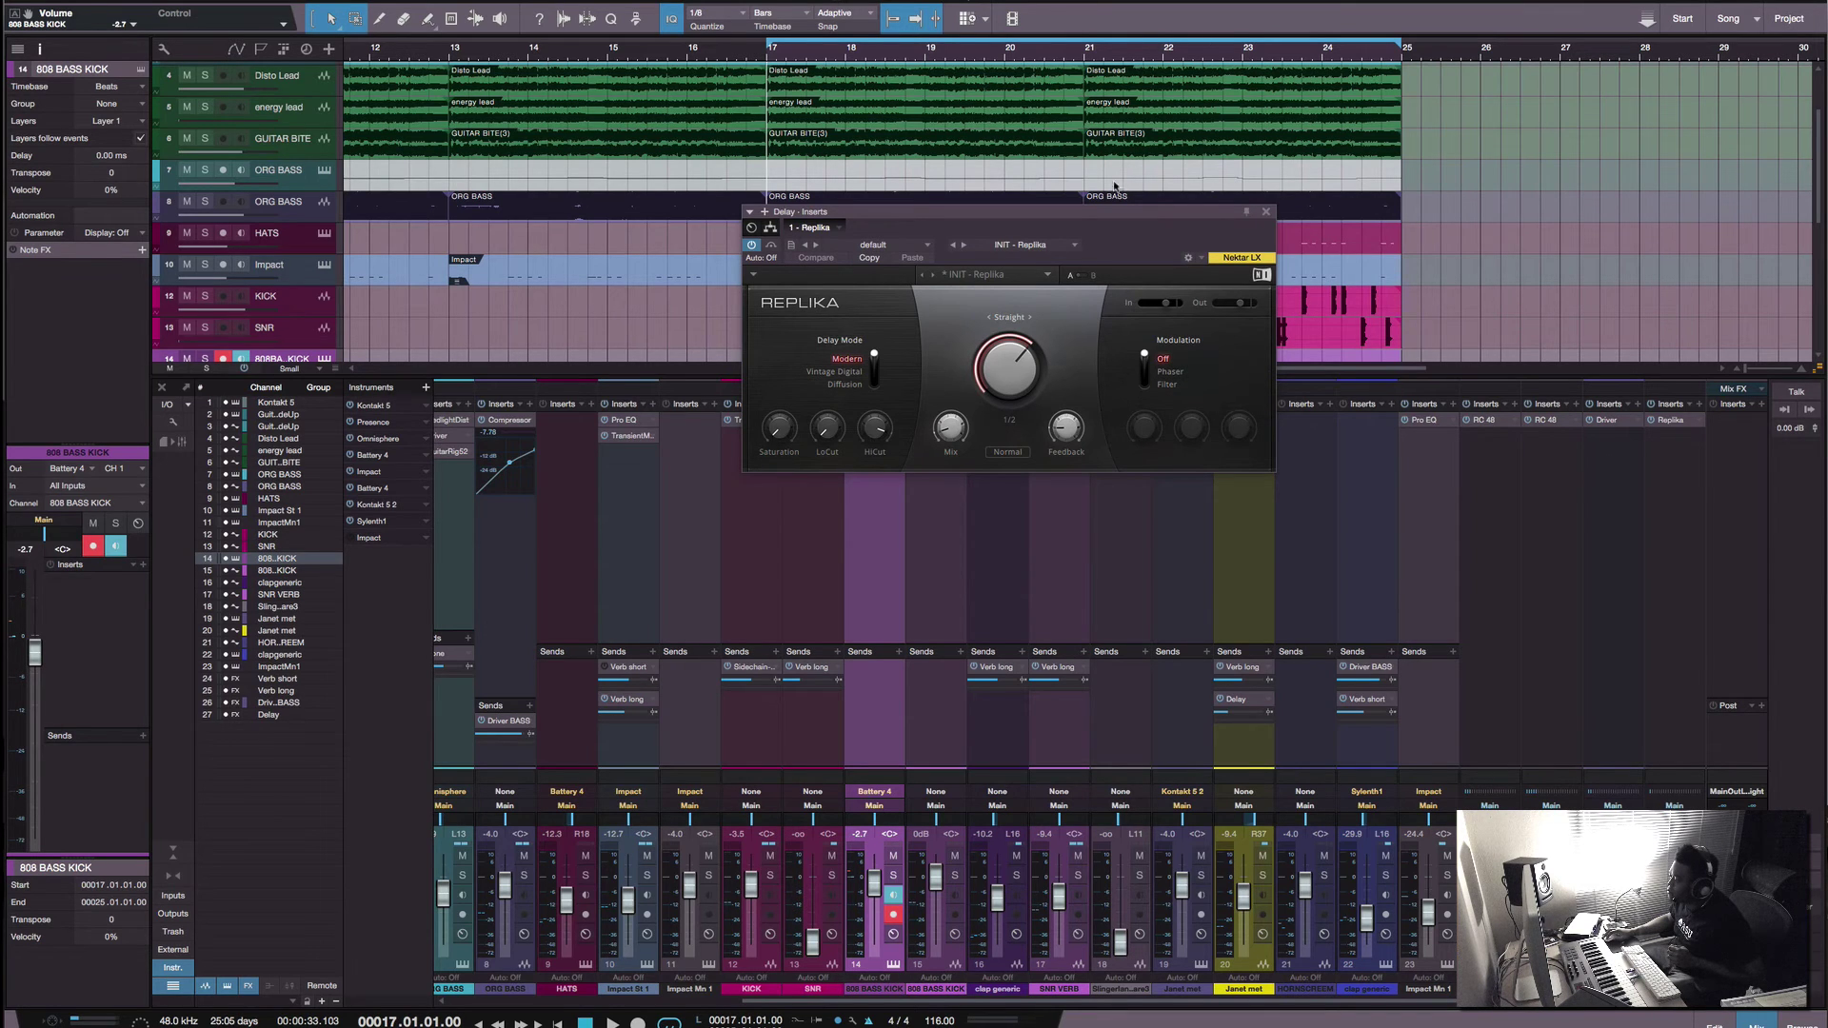
left_click_drag(1063, 217, 1537, 108)
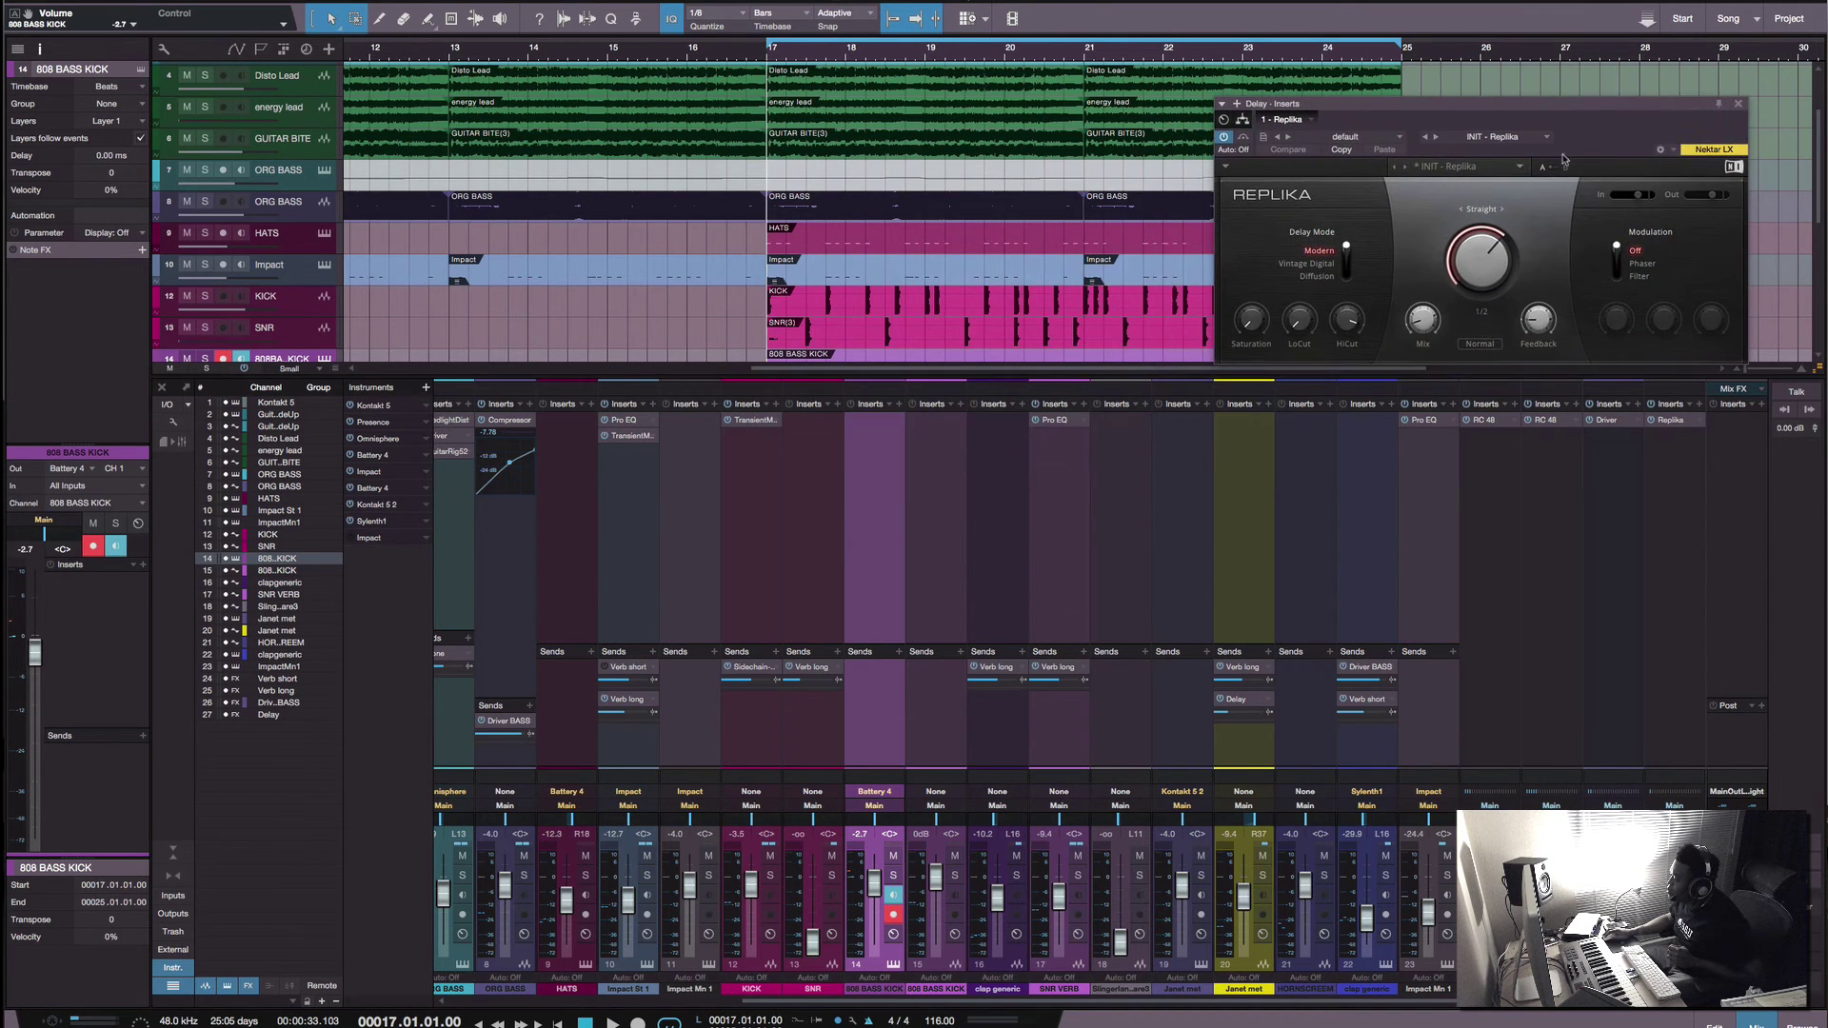
left_click(1740, 104)
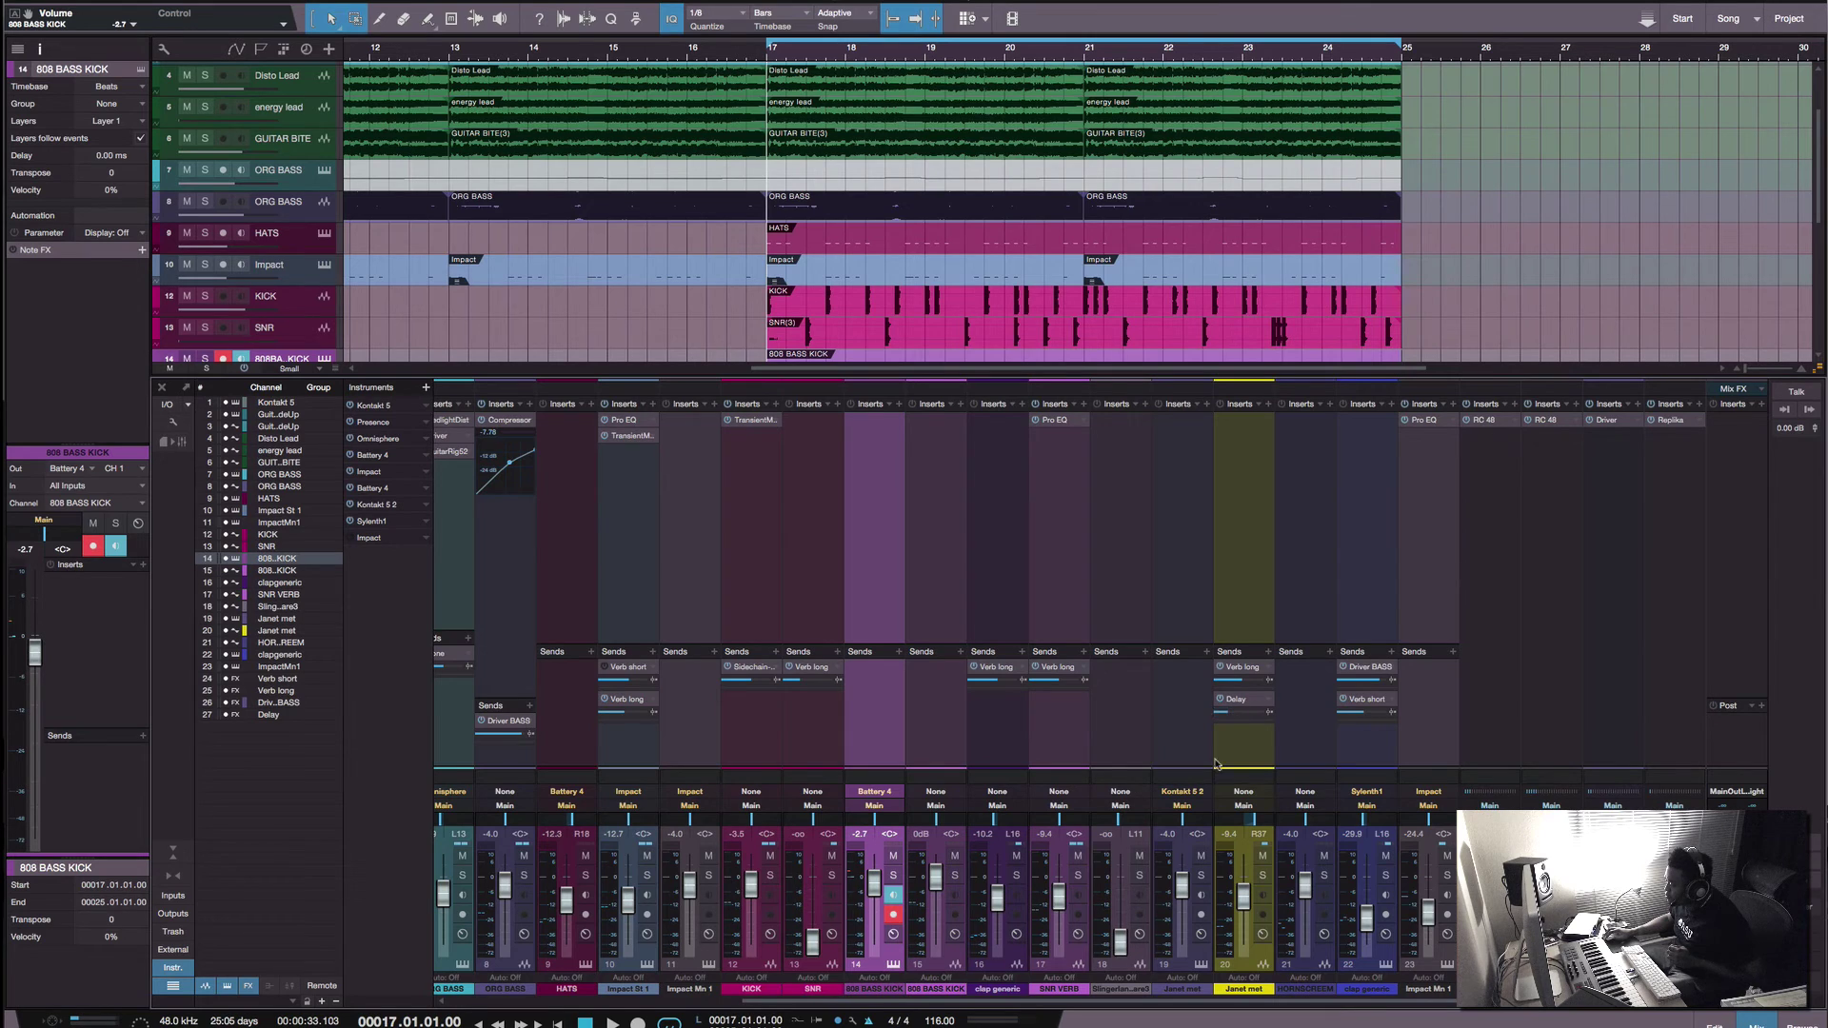
Step: Solo the yellow Janet met audio track and the HORN SCREEM track while the loop plays, and stop playback
left_click(1267, 748)
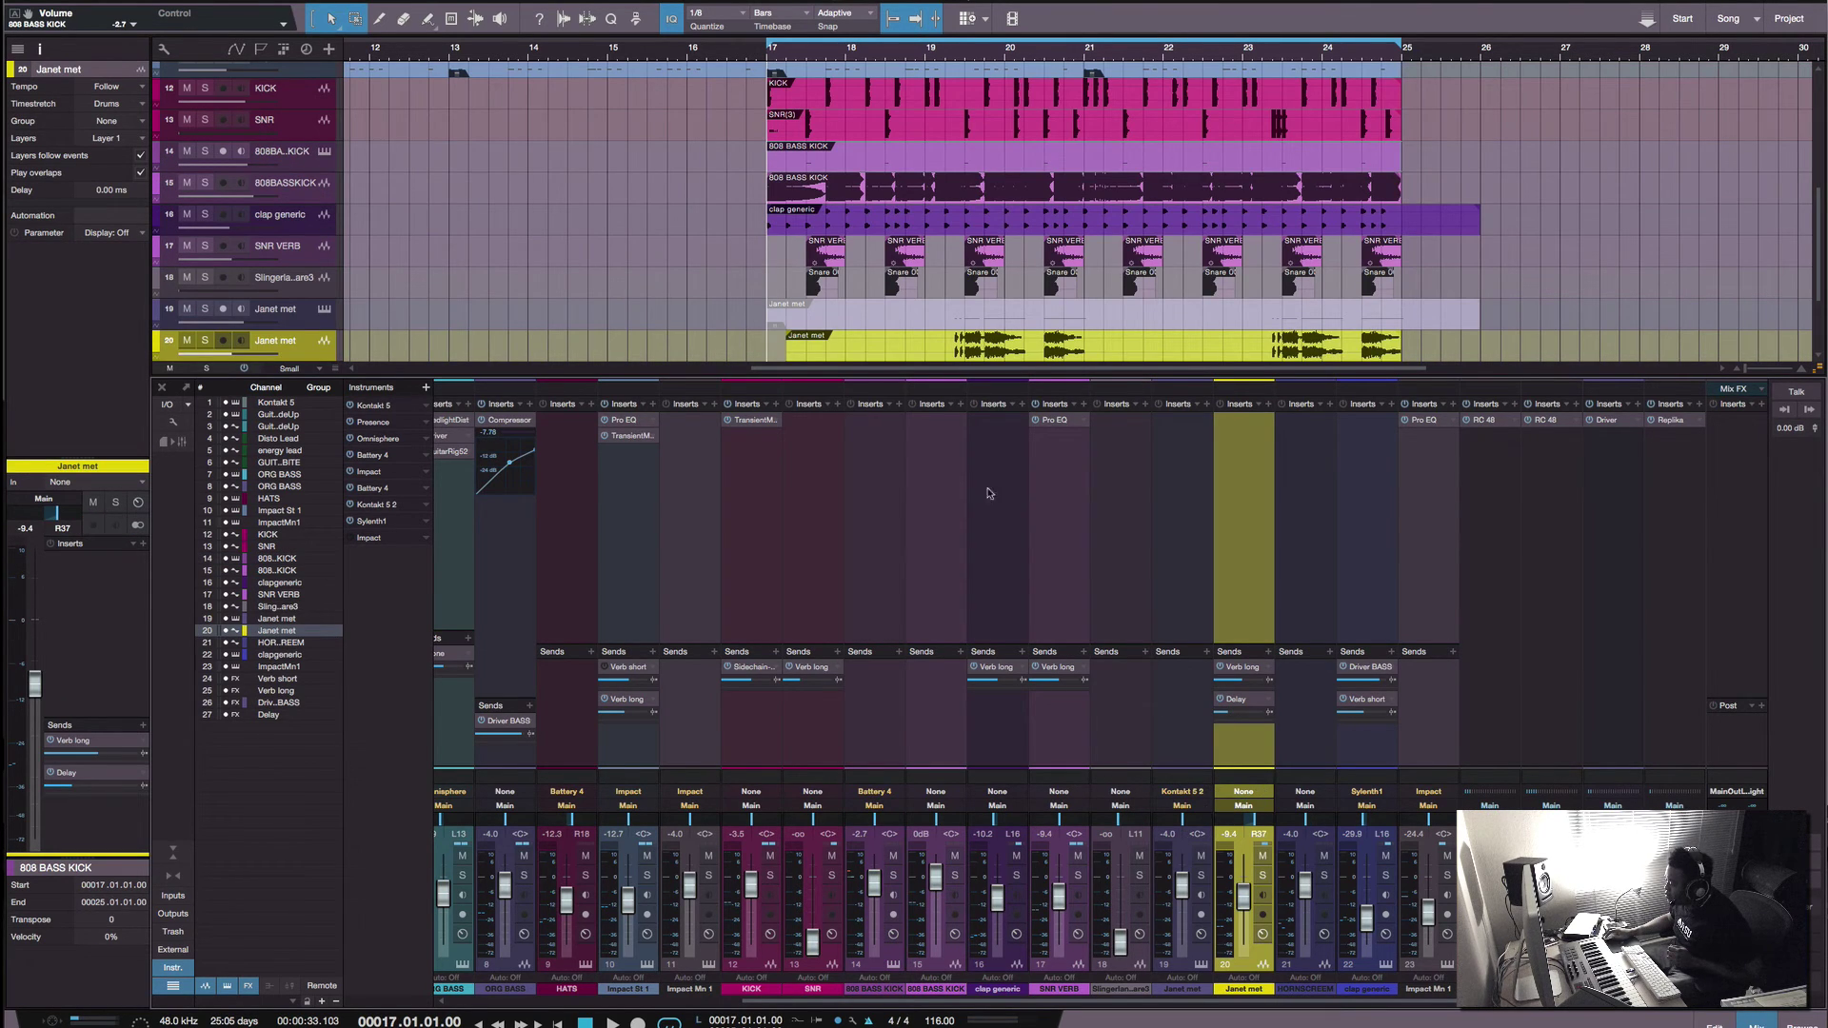
scroll(244, 345, "down", 1)
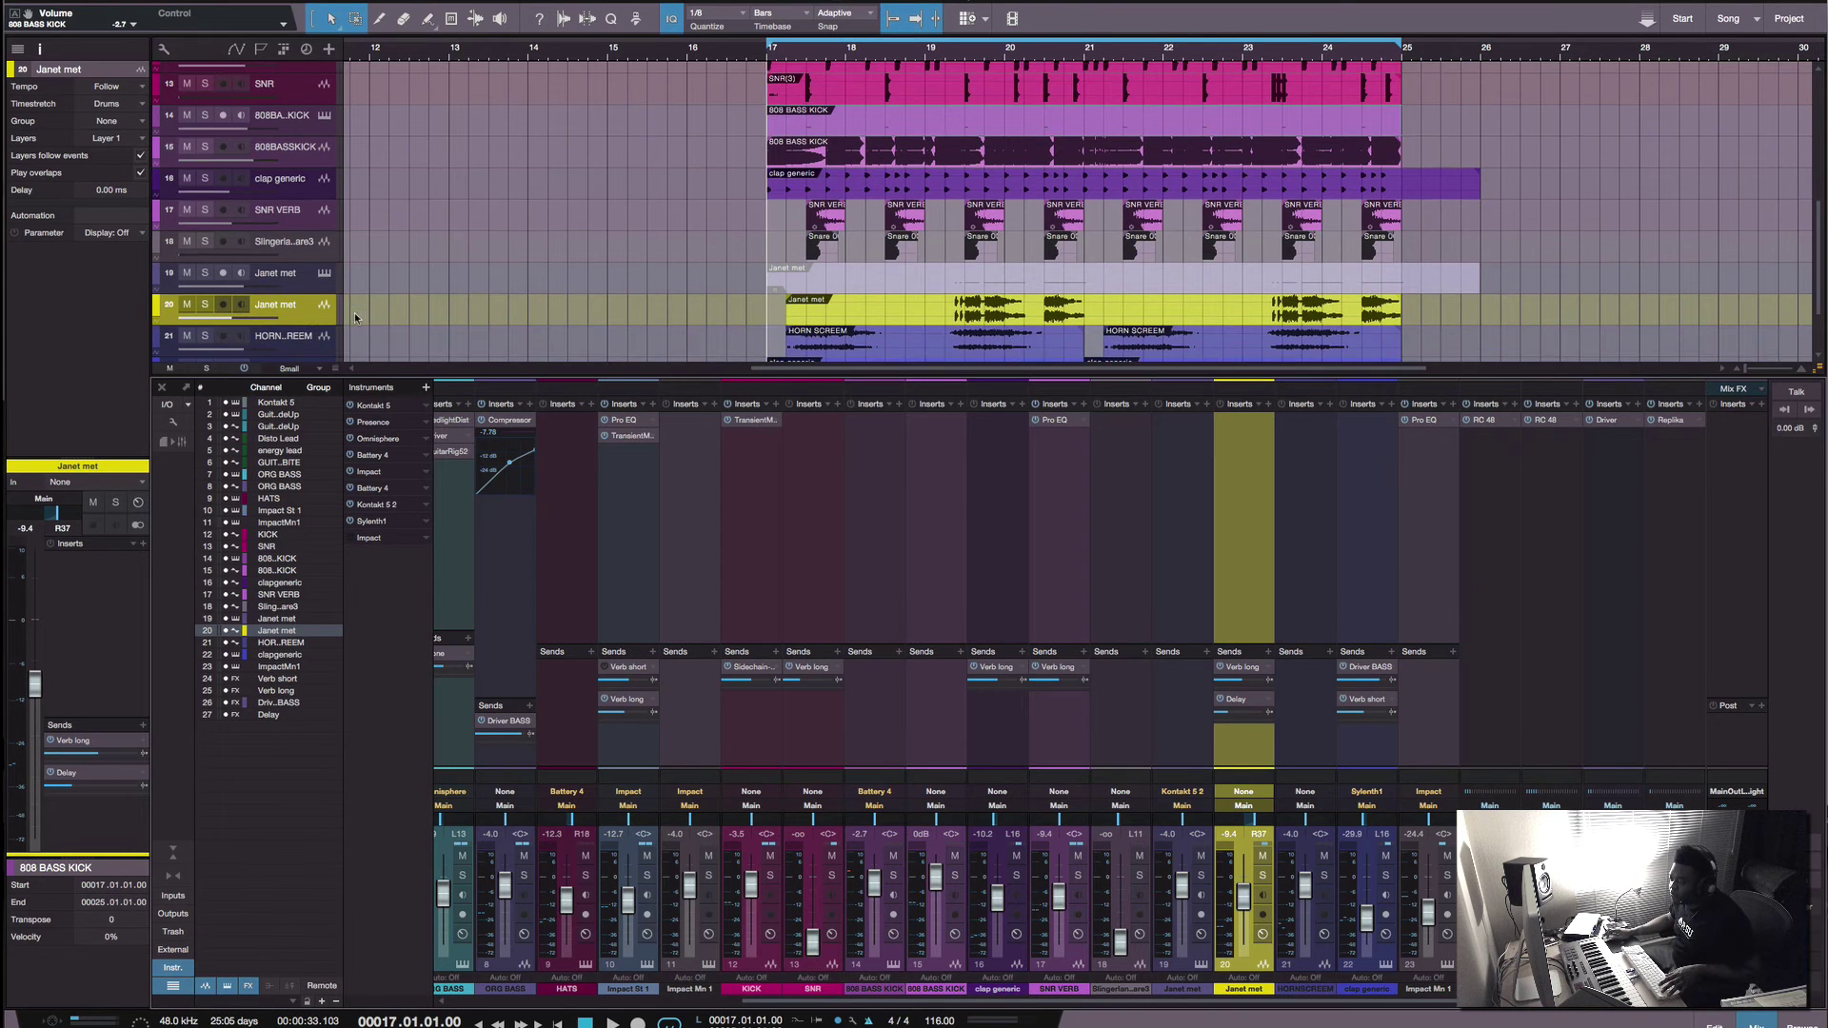
key("space")
left_click(203, 306)
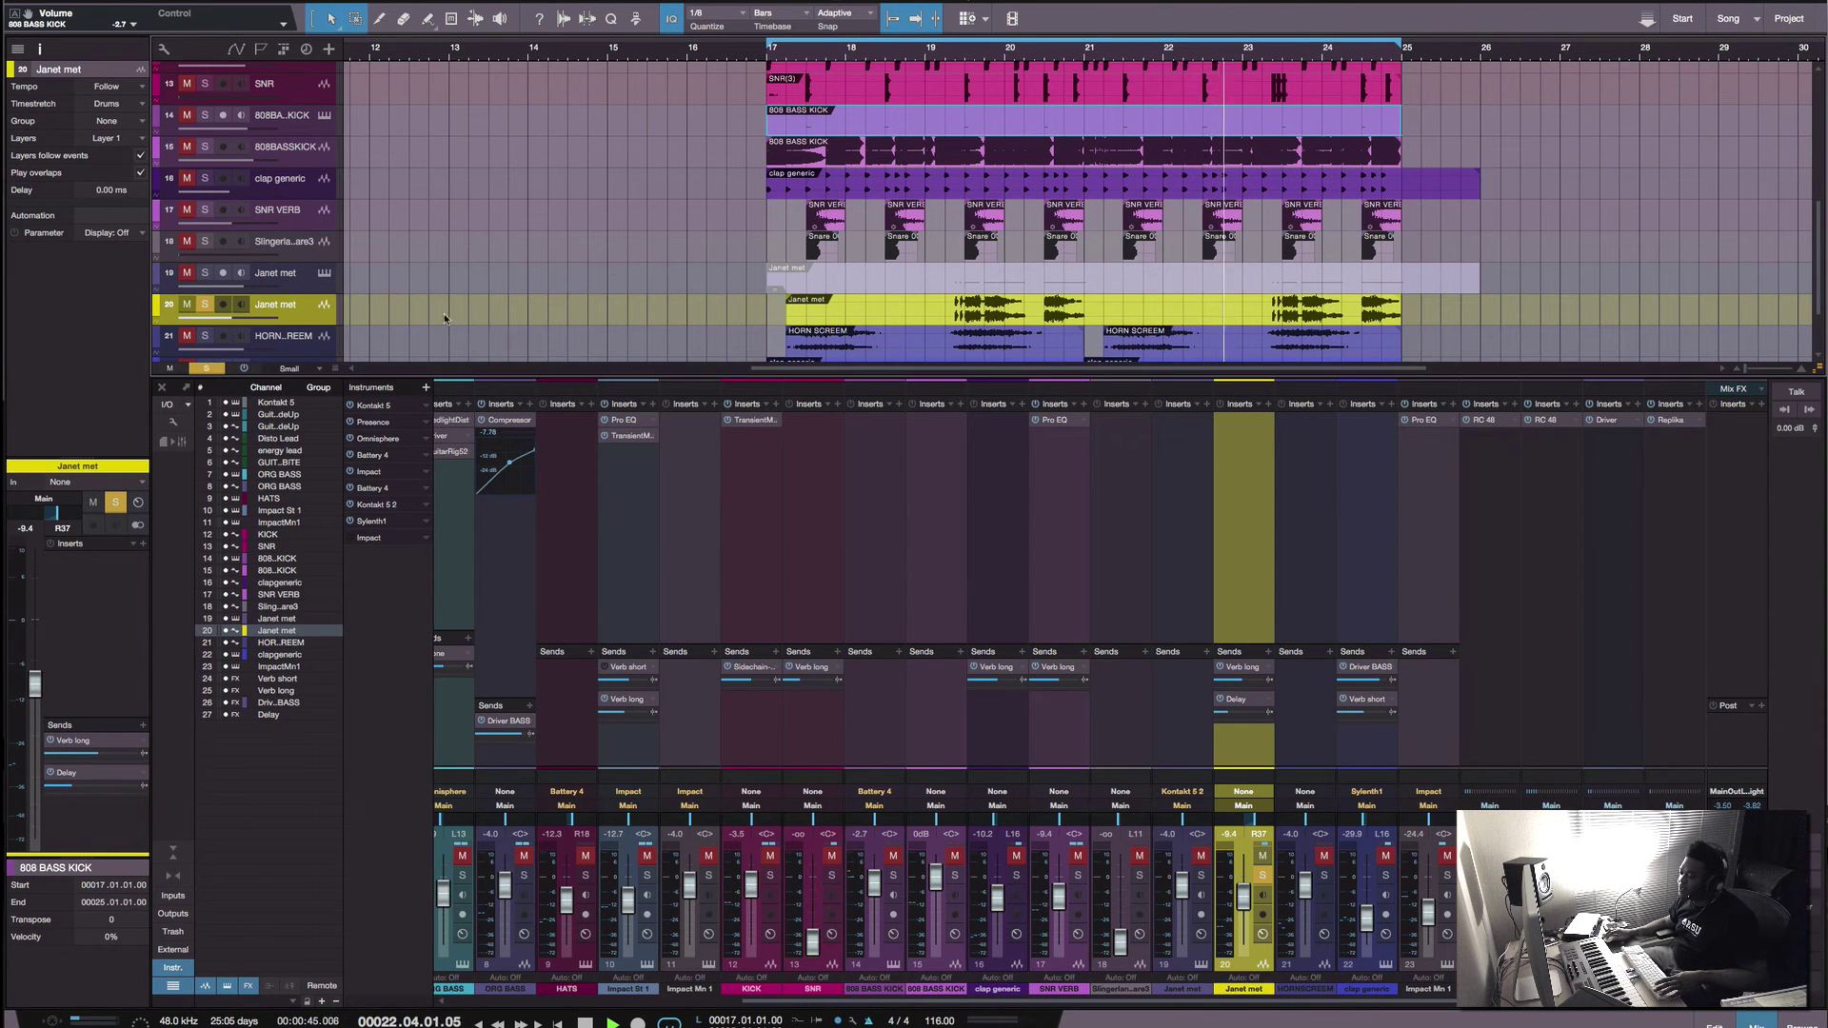
scroll(241, 296, "down", 3)
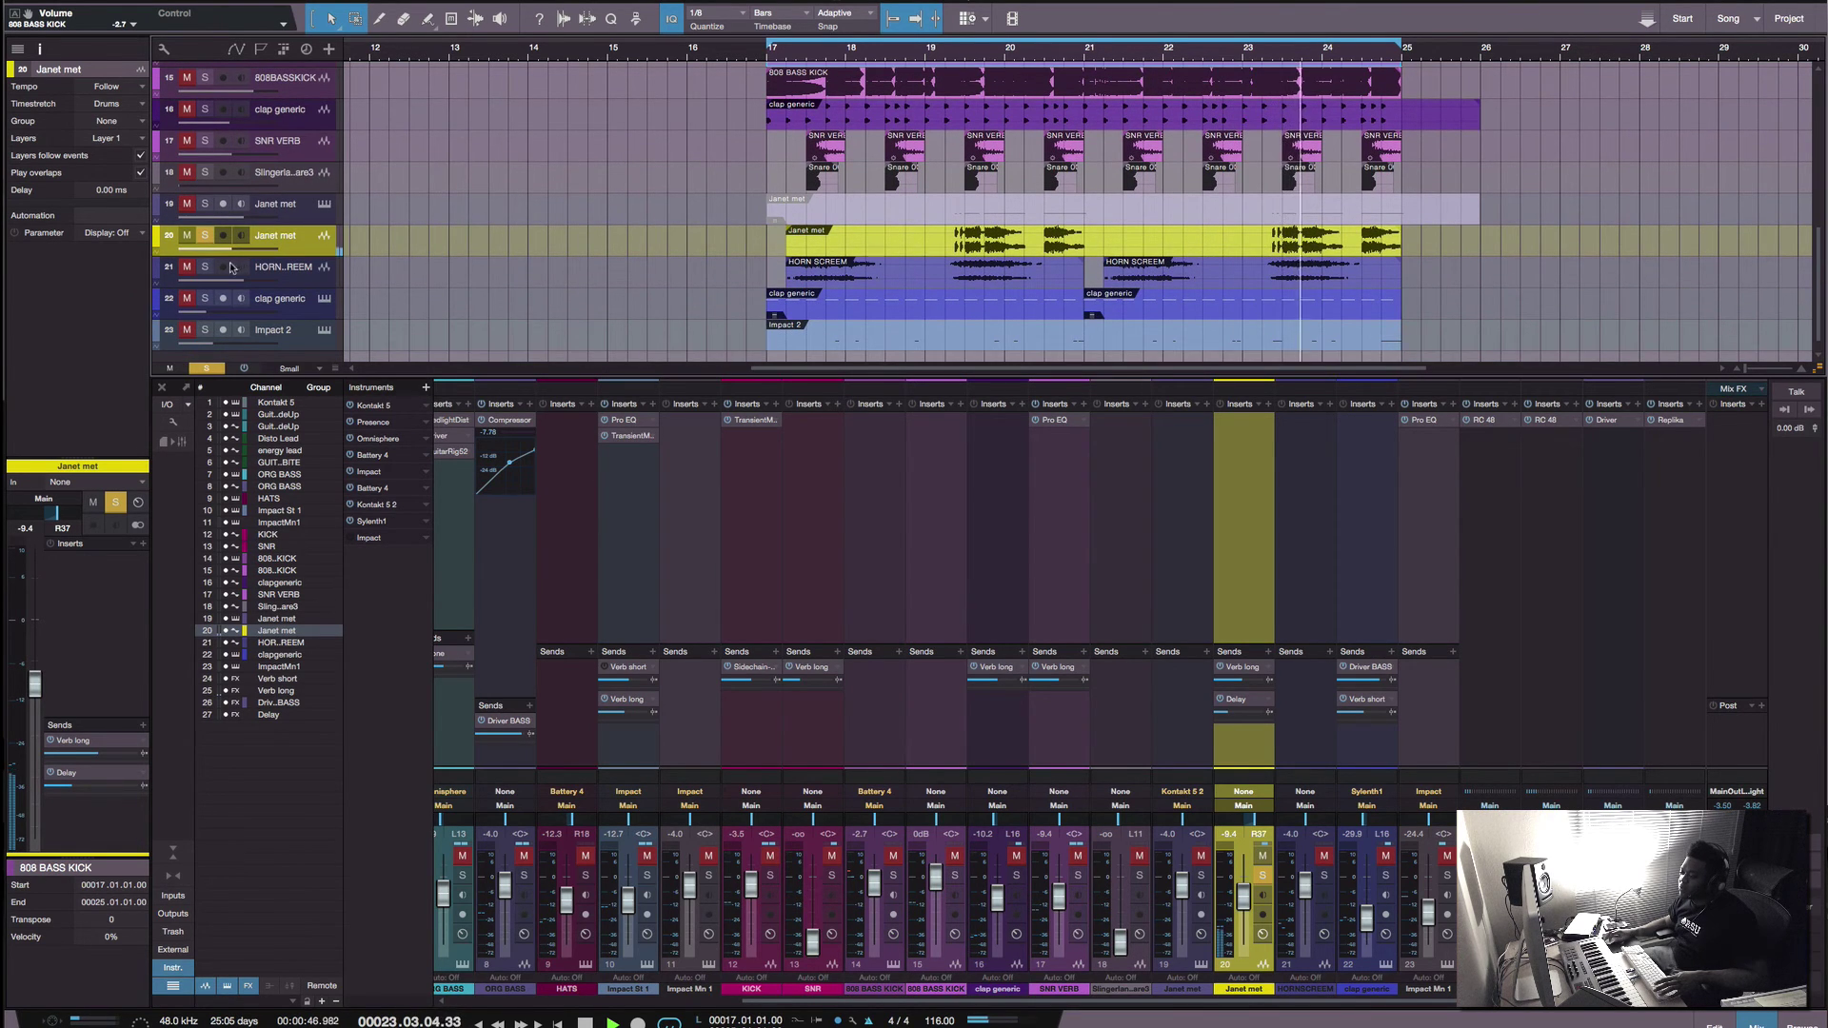
left_click(205, 267)
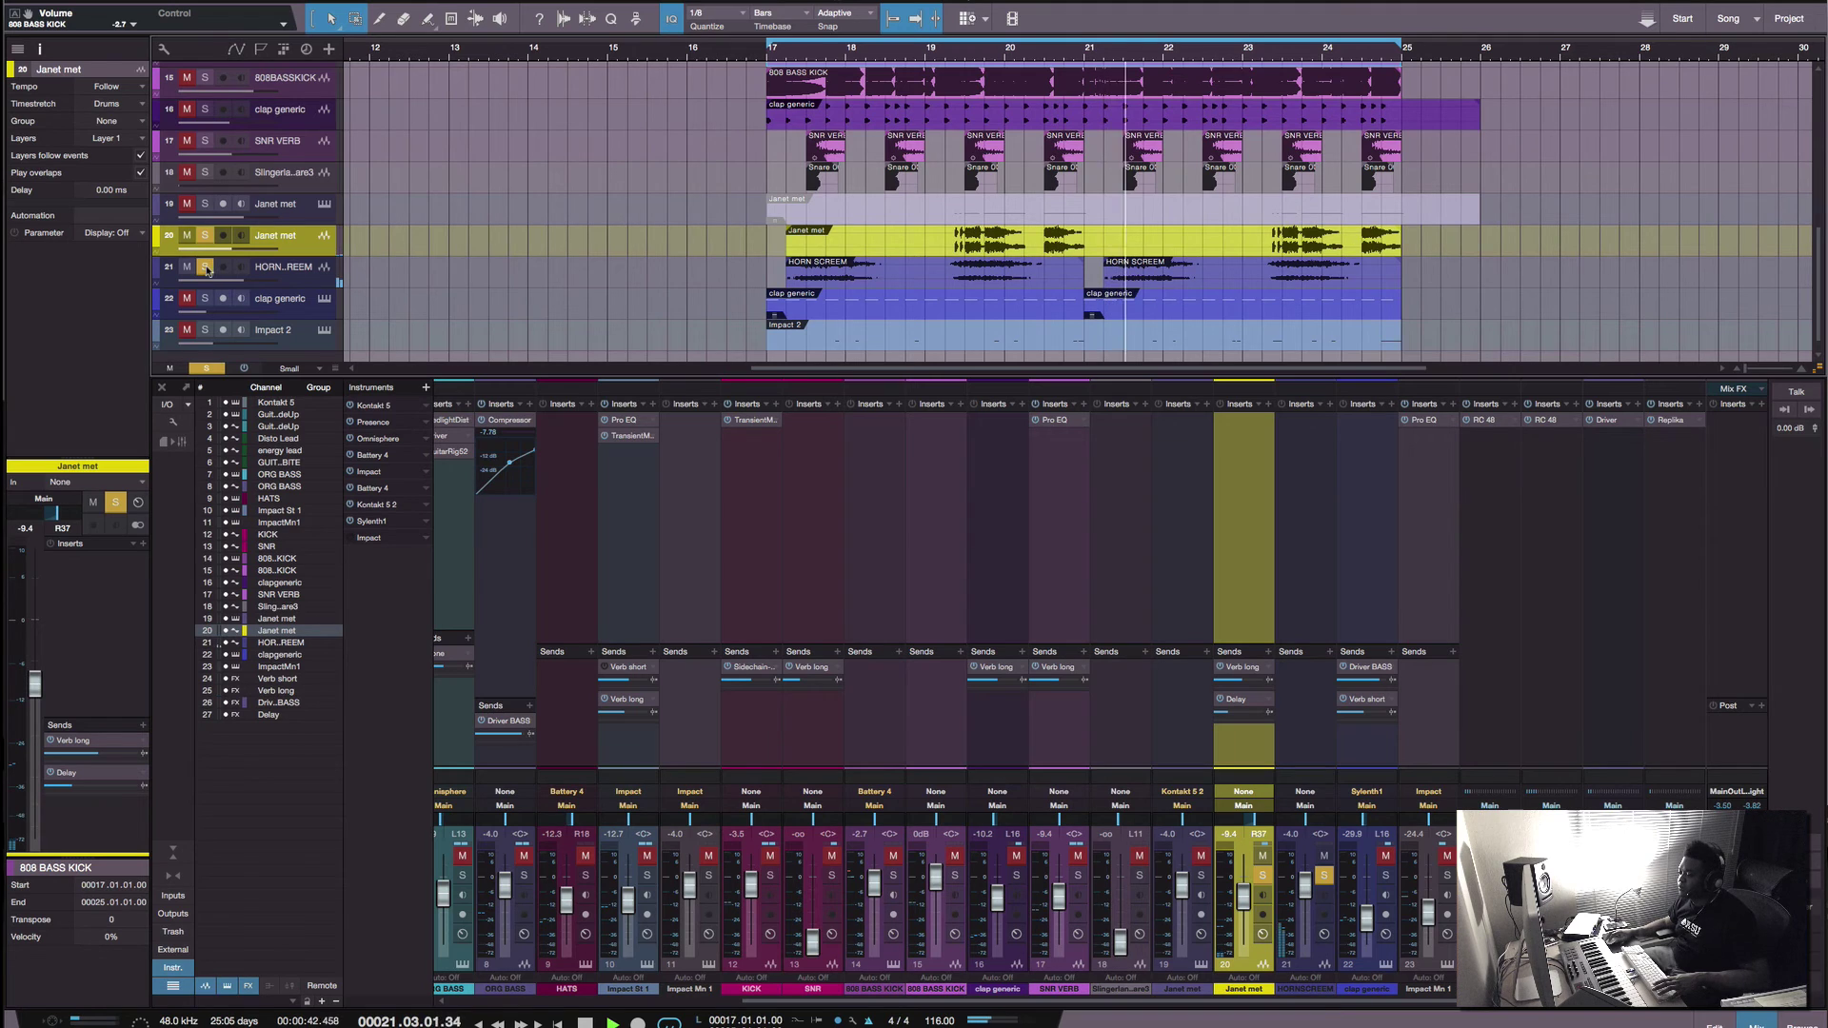
key("space")
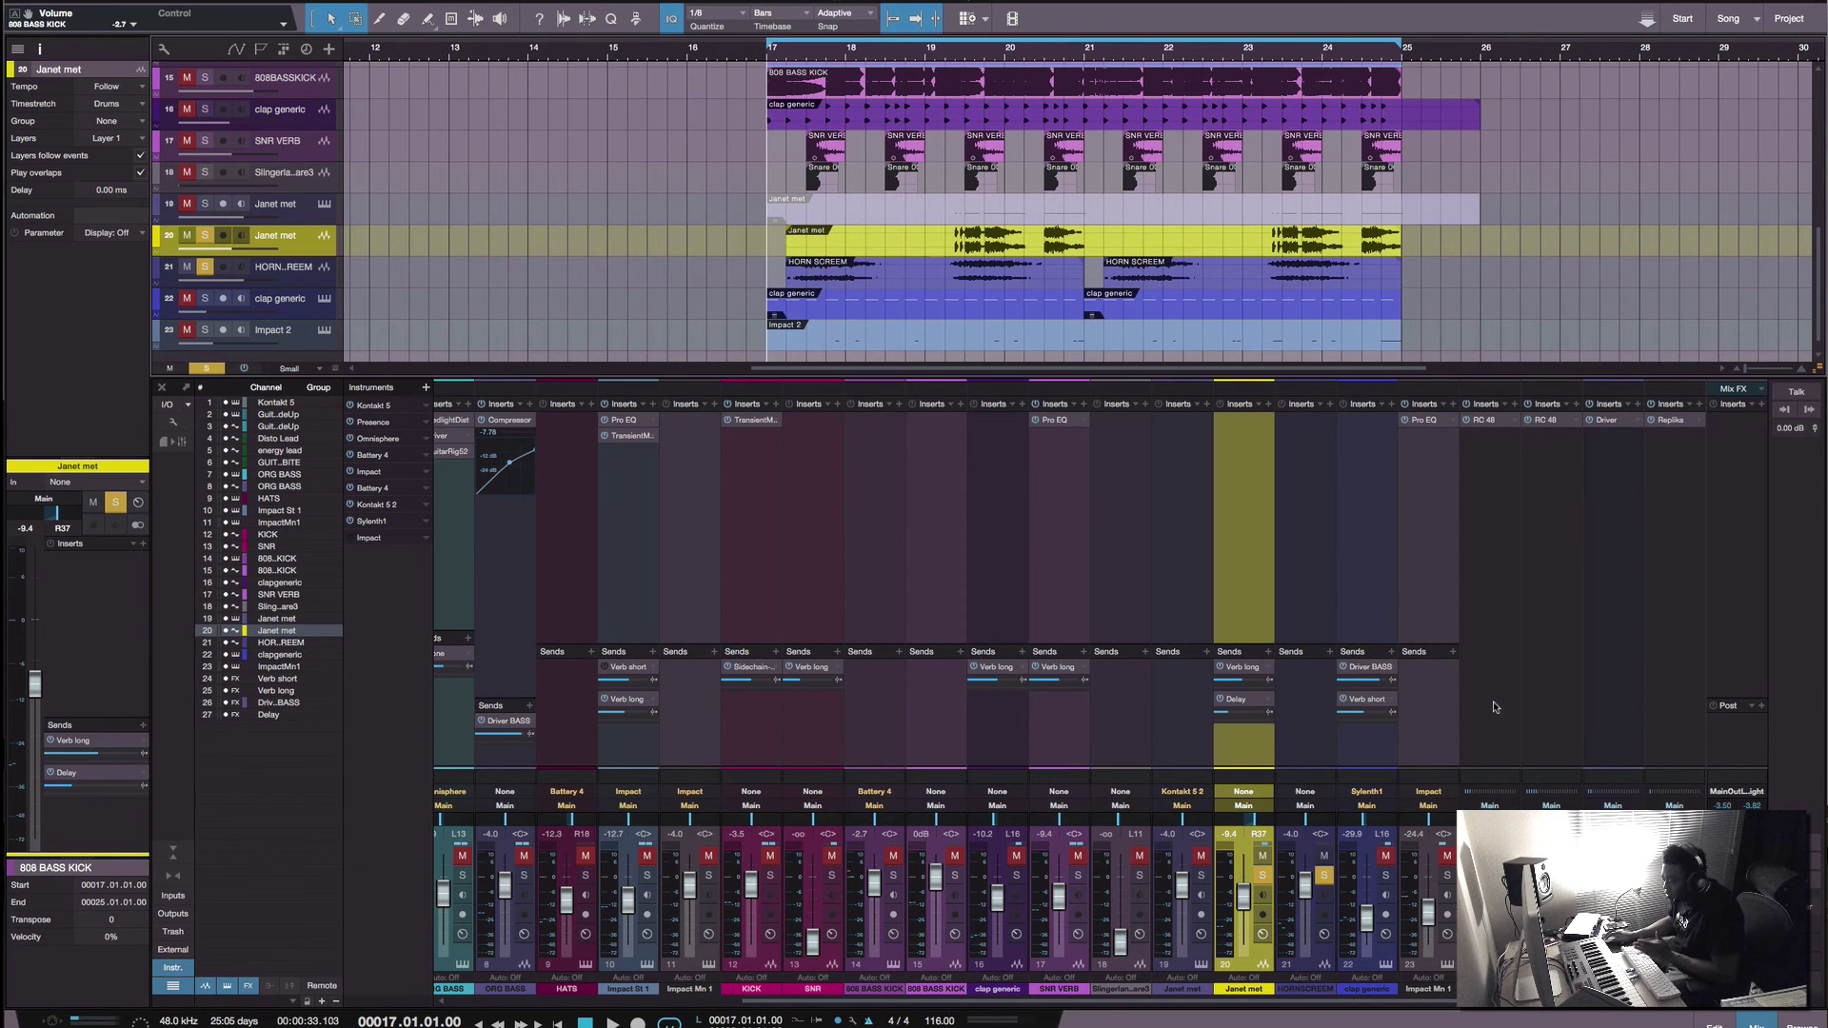
Step: Review the Verb short, Verb long, Driver BASS and Delay effects channels, and reselect the yellow Janet met channel
left_click(1502, 643)
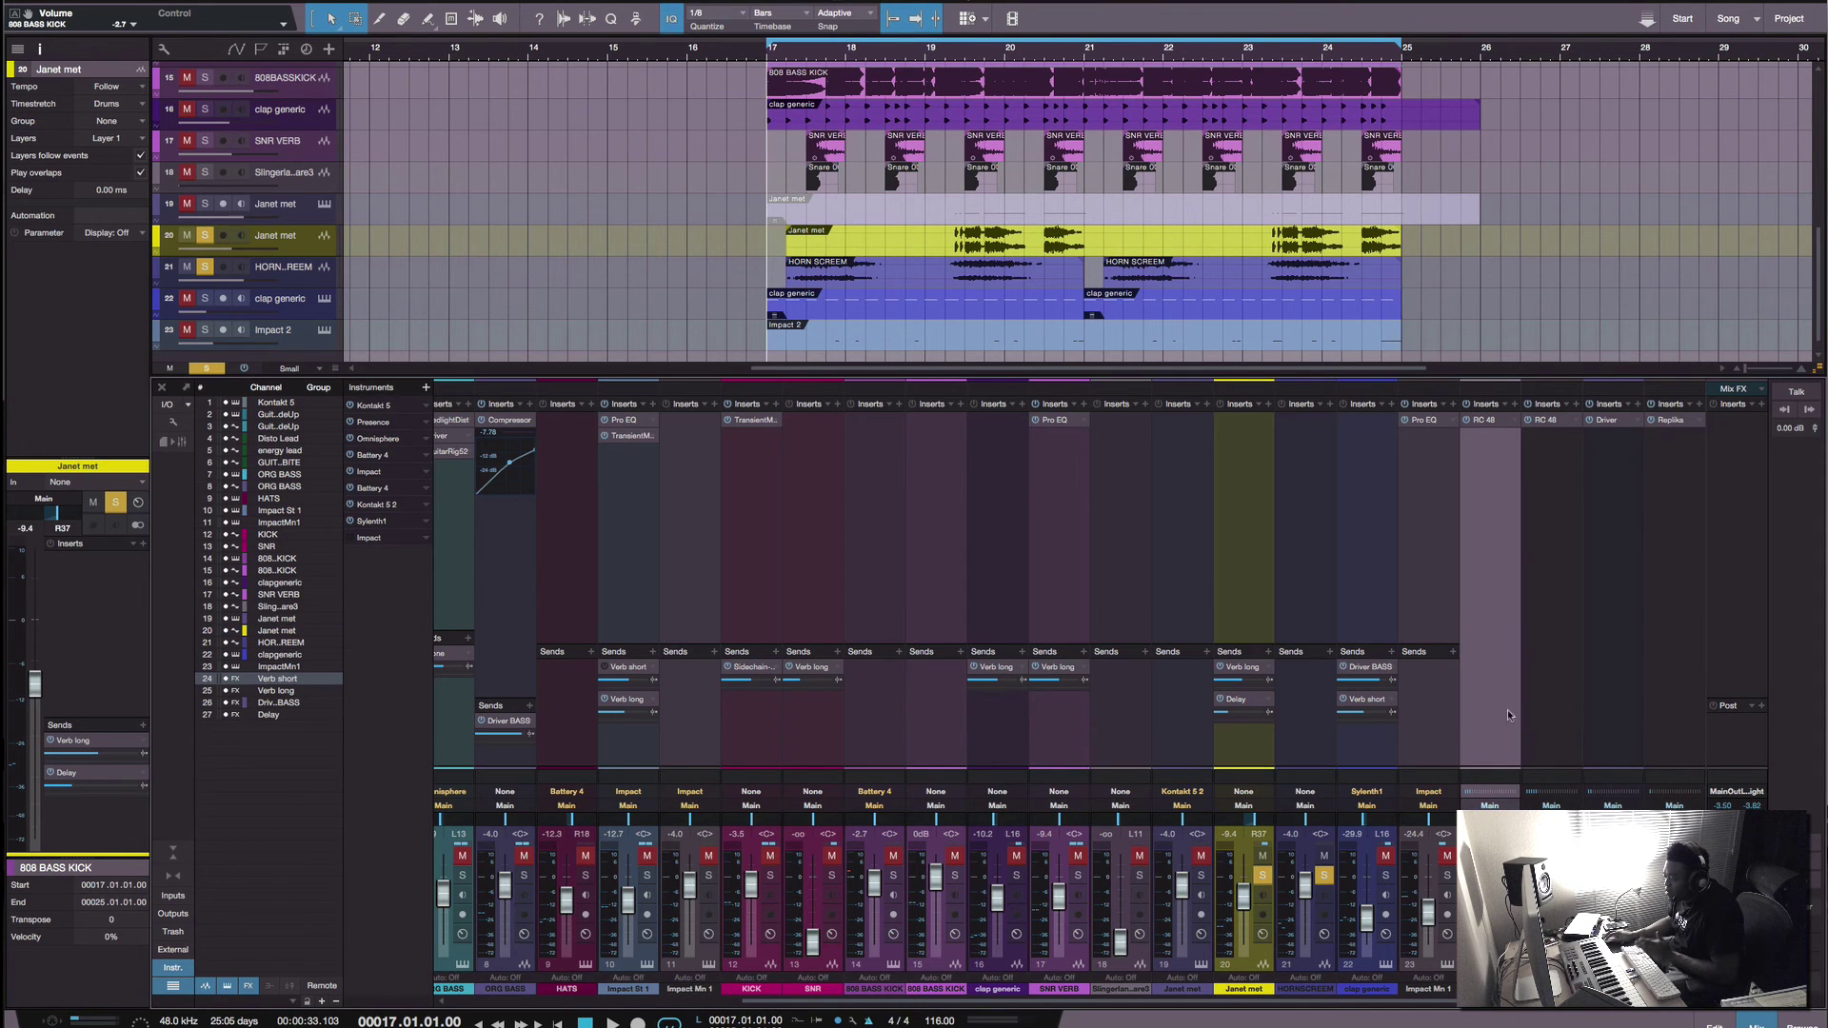
left_click(1565, 635)
left_click(1613, 640)
left_click(1666, 659)
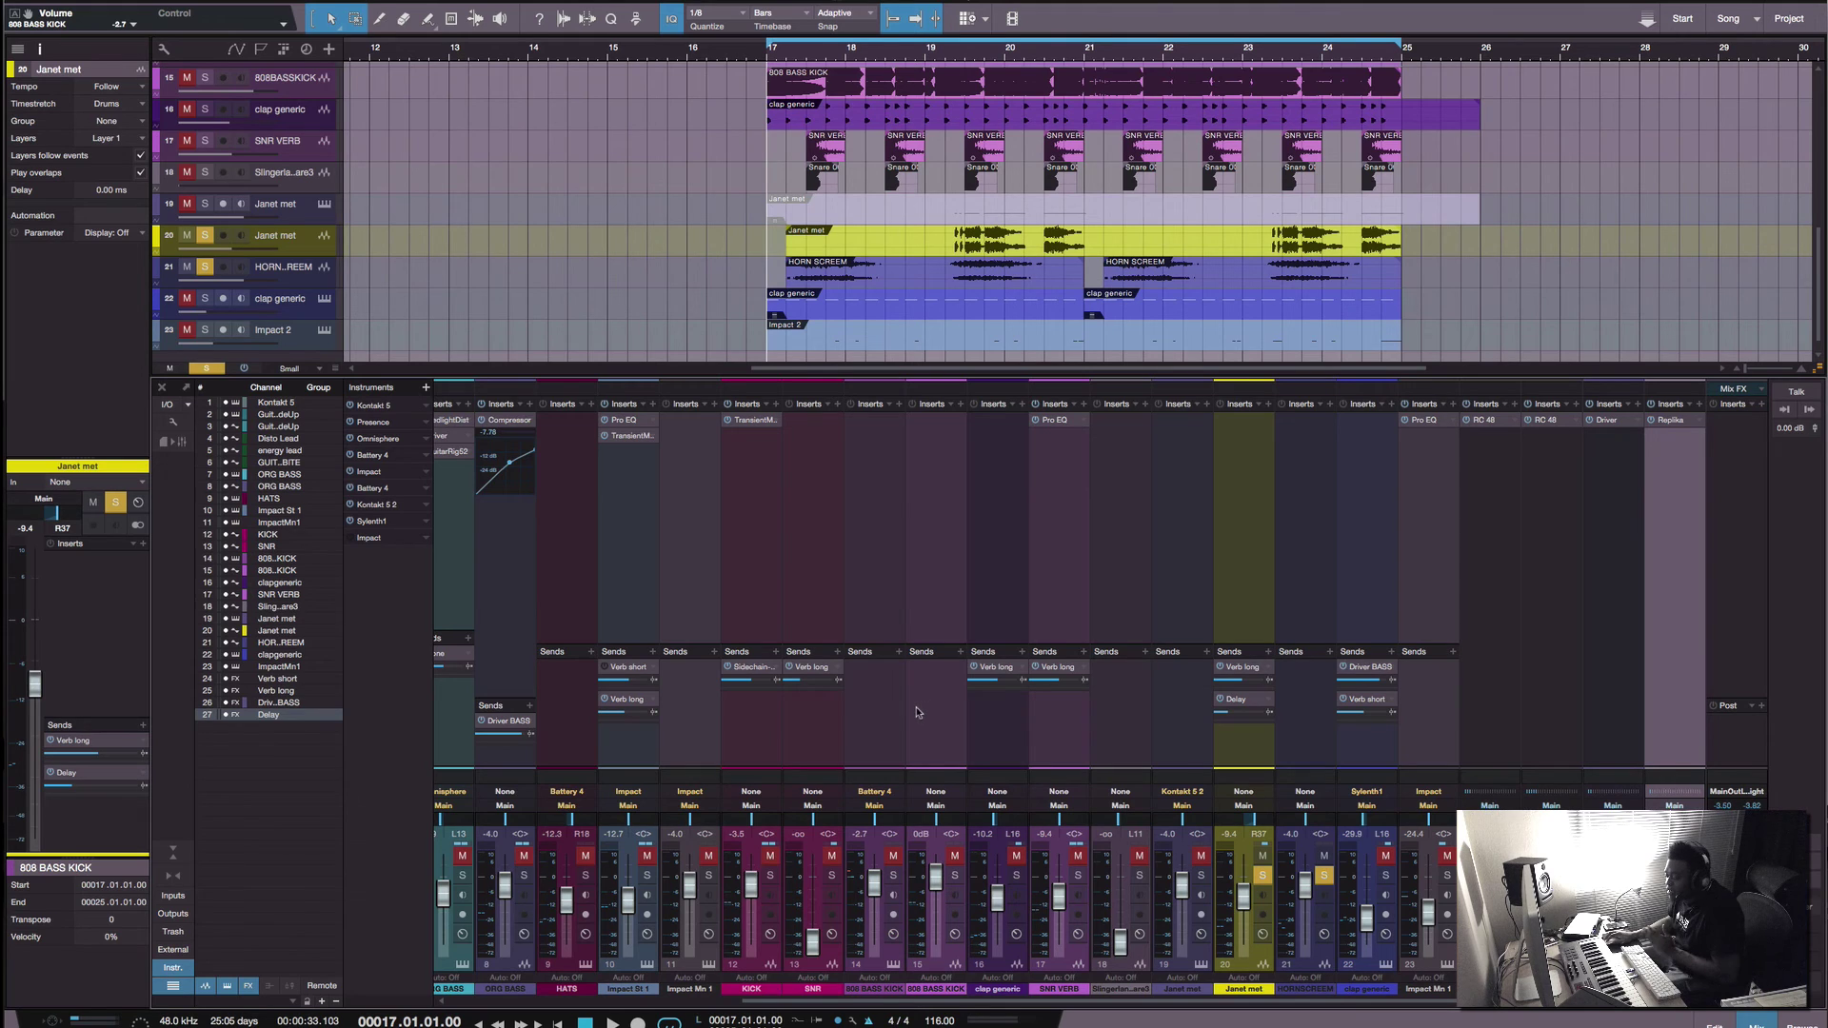
left_click(1231, 743)
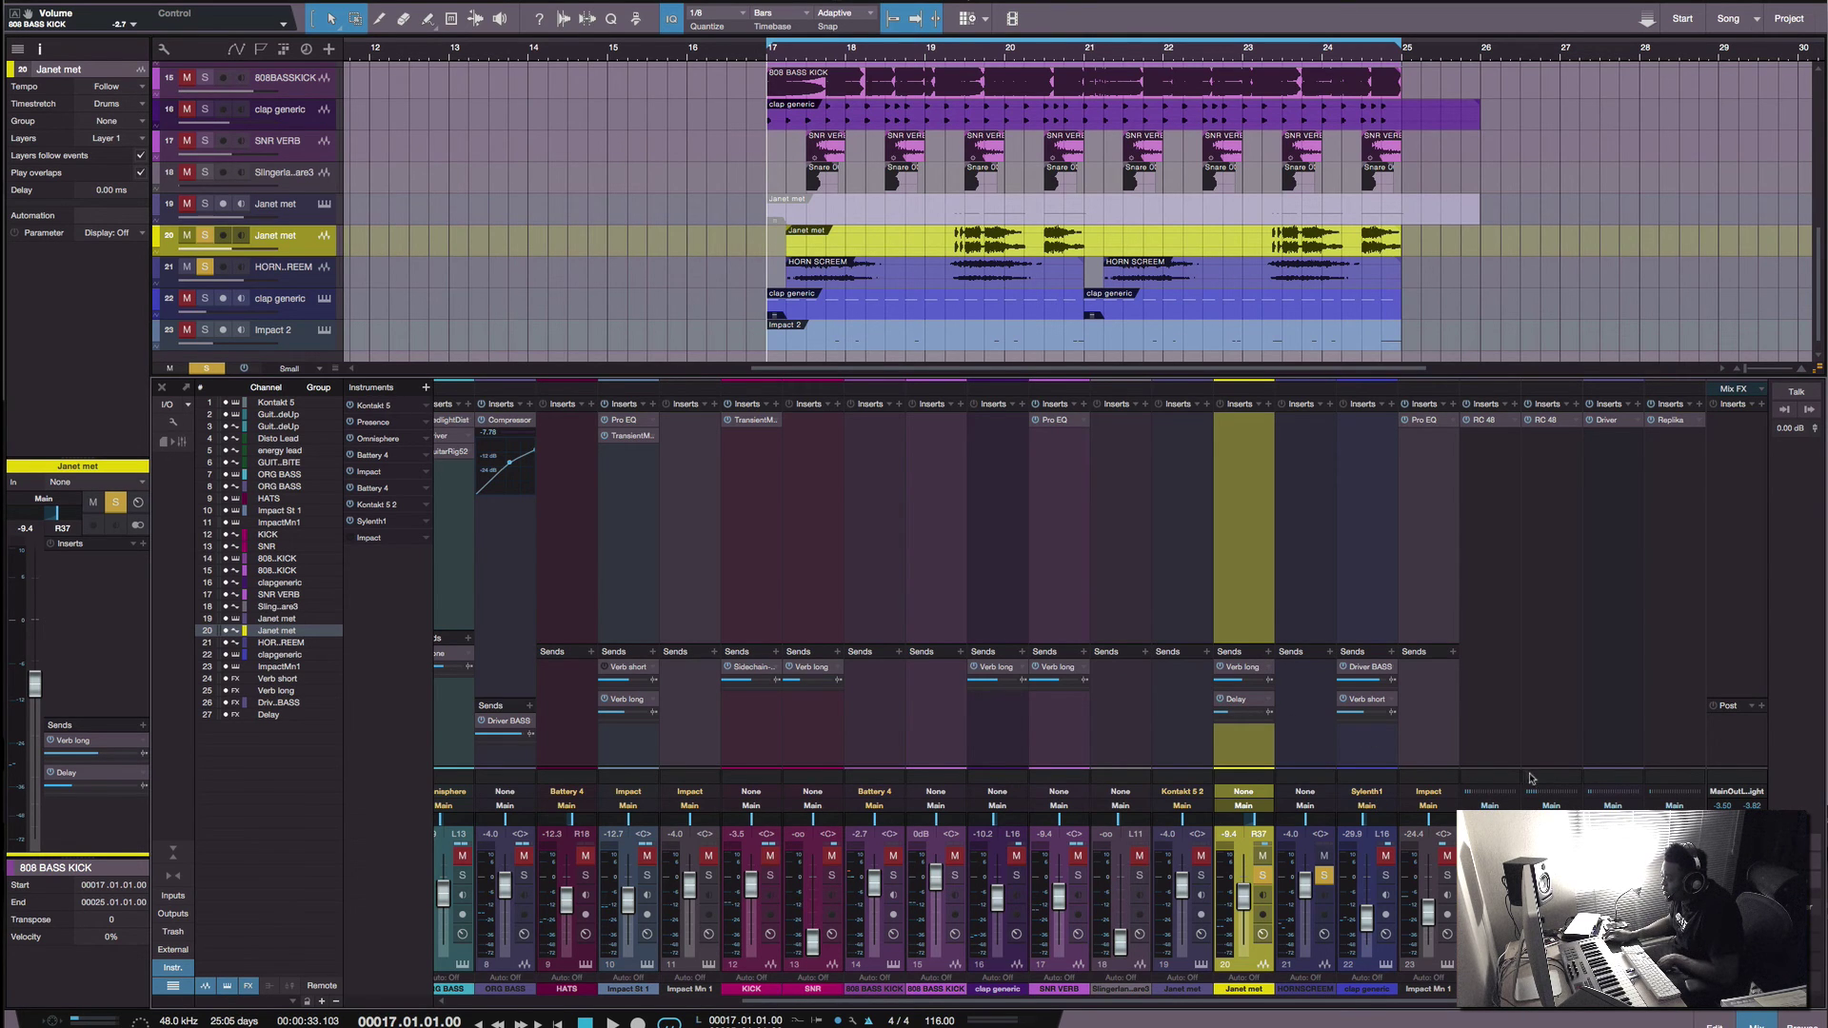
Step: Review the Verb long effects channel and the sends on the blue clap generic and KICK channels
left_click(1571, 753)
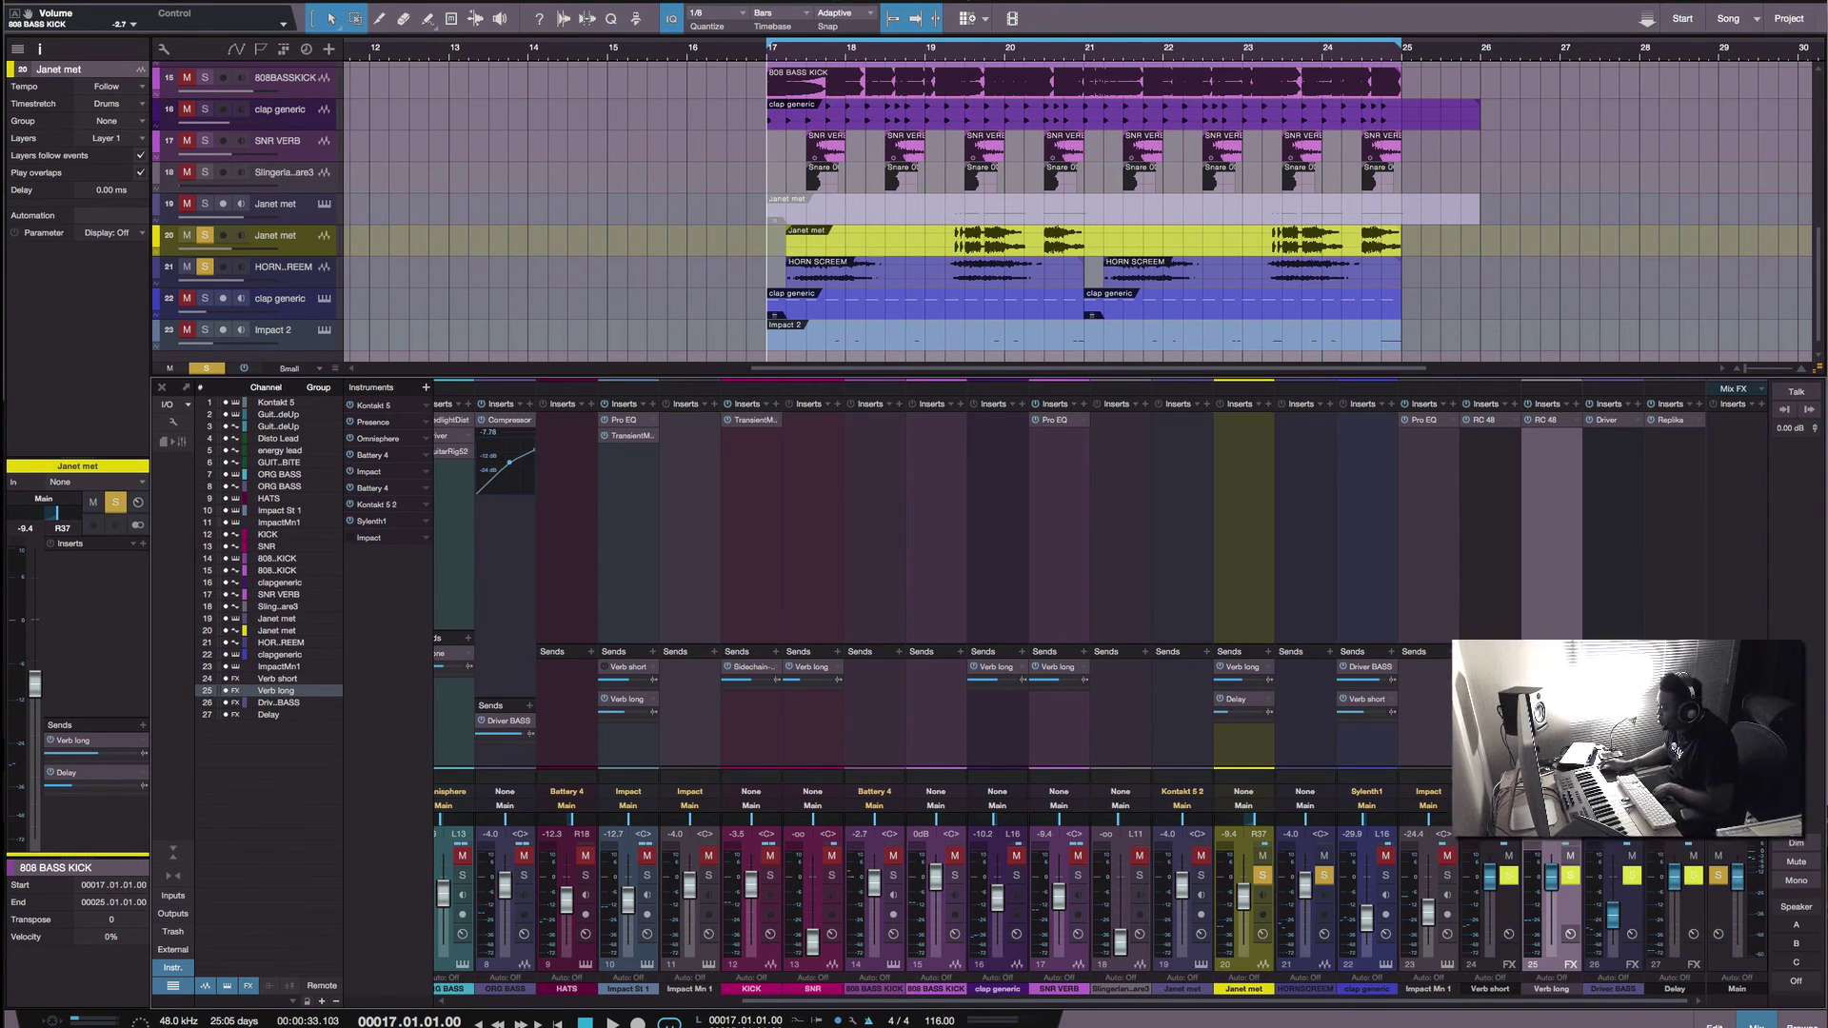
left_click(1383, 739)
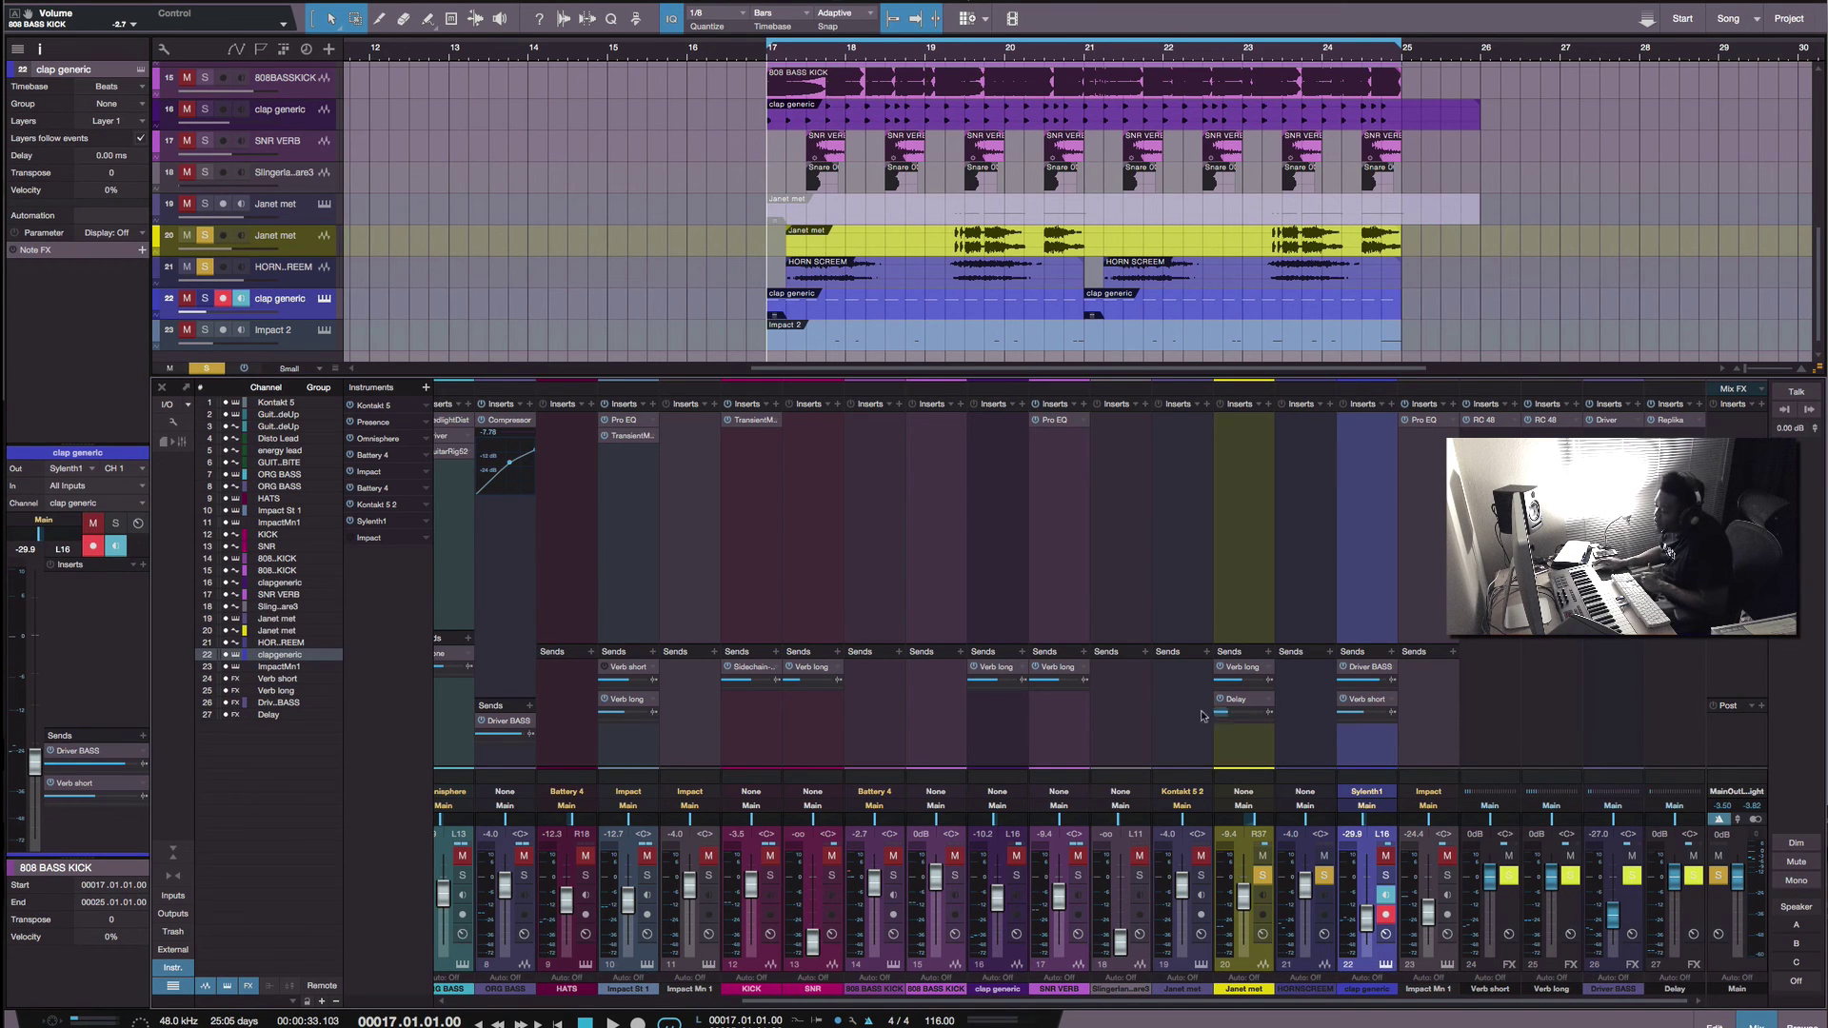
left_click(760, 713)
scroll(799, 718, "left", 7)
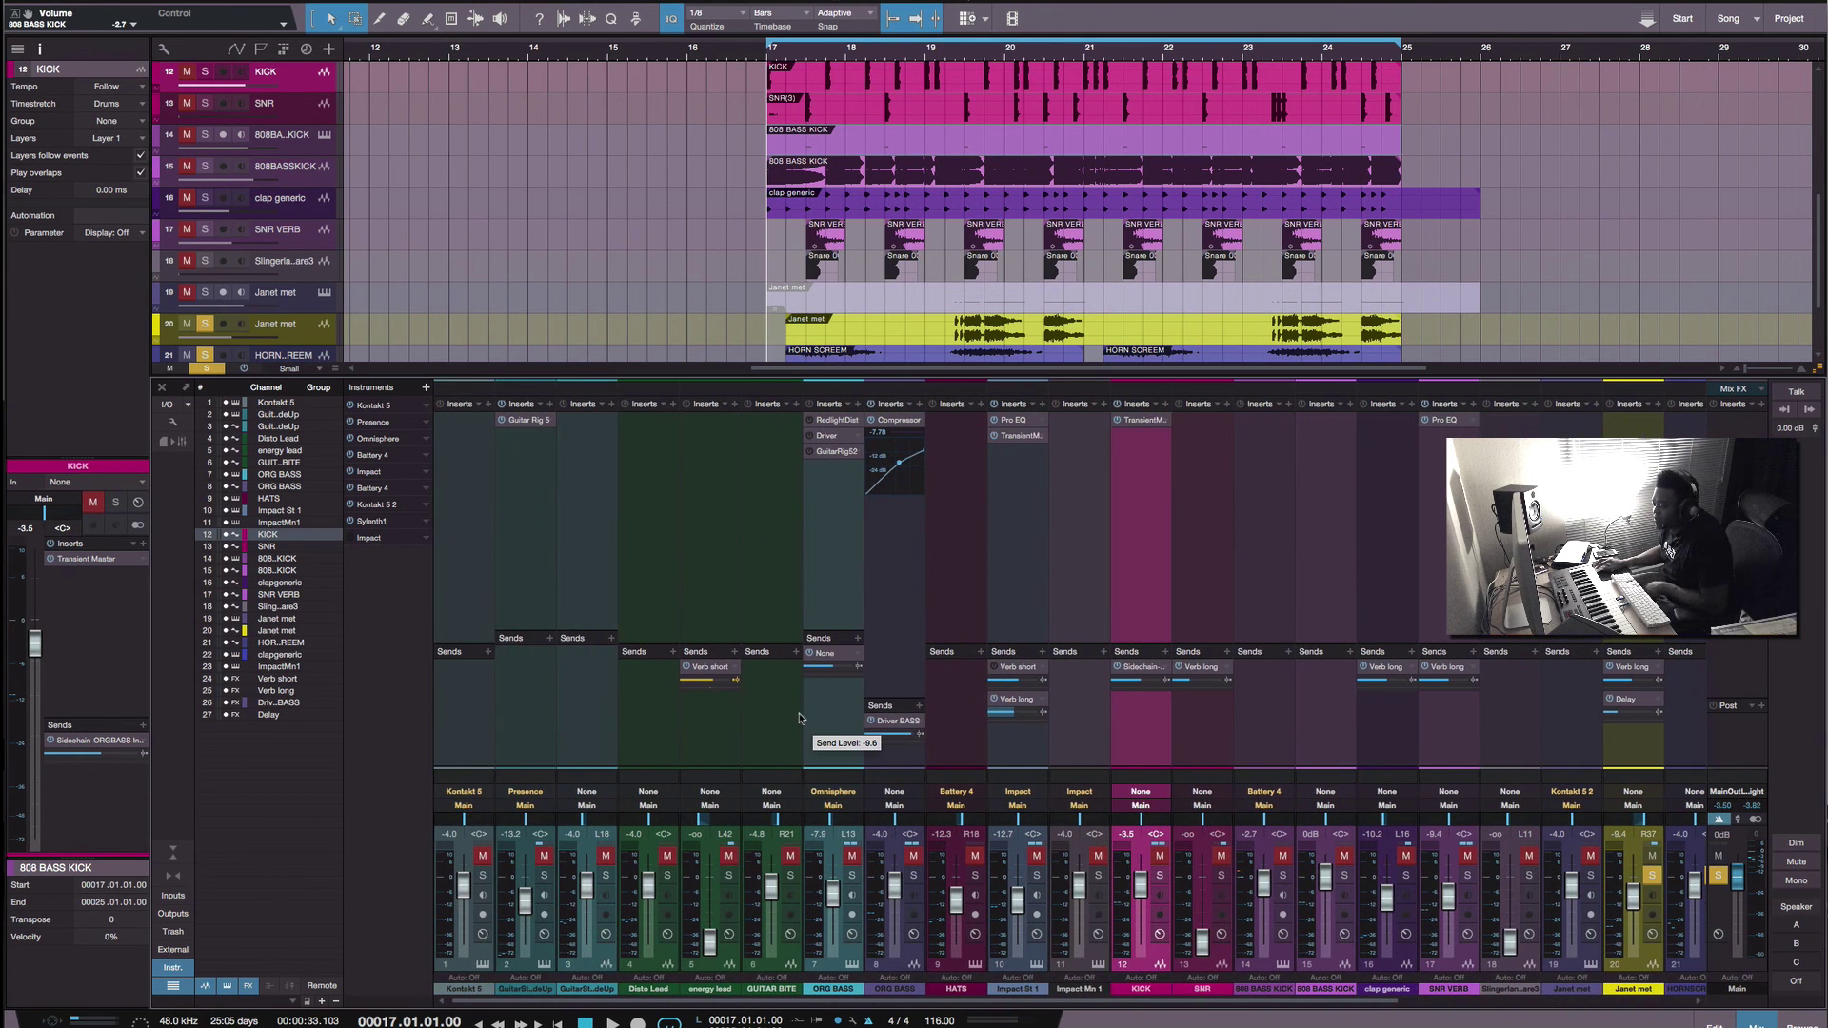
scroll(800, 719, "right", 6)
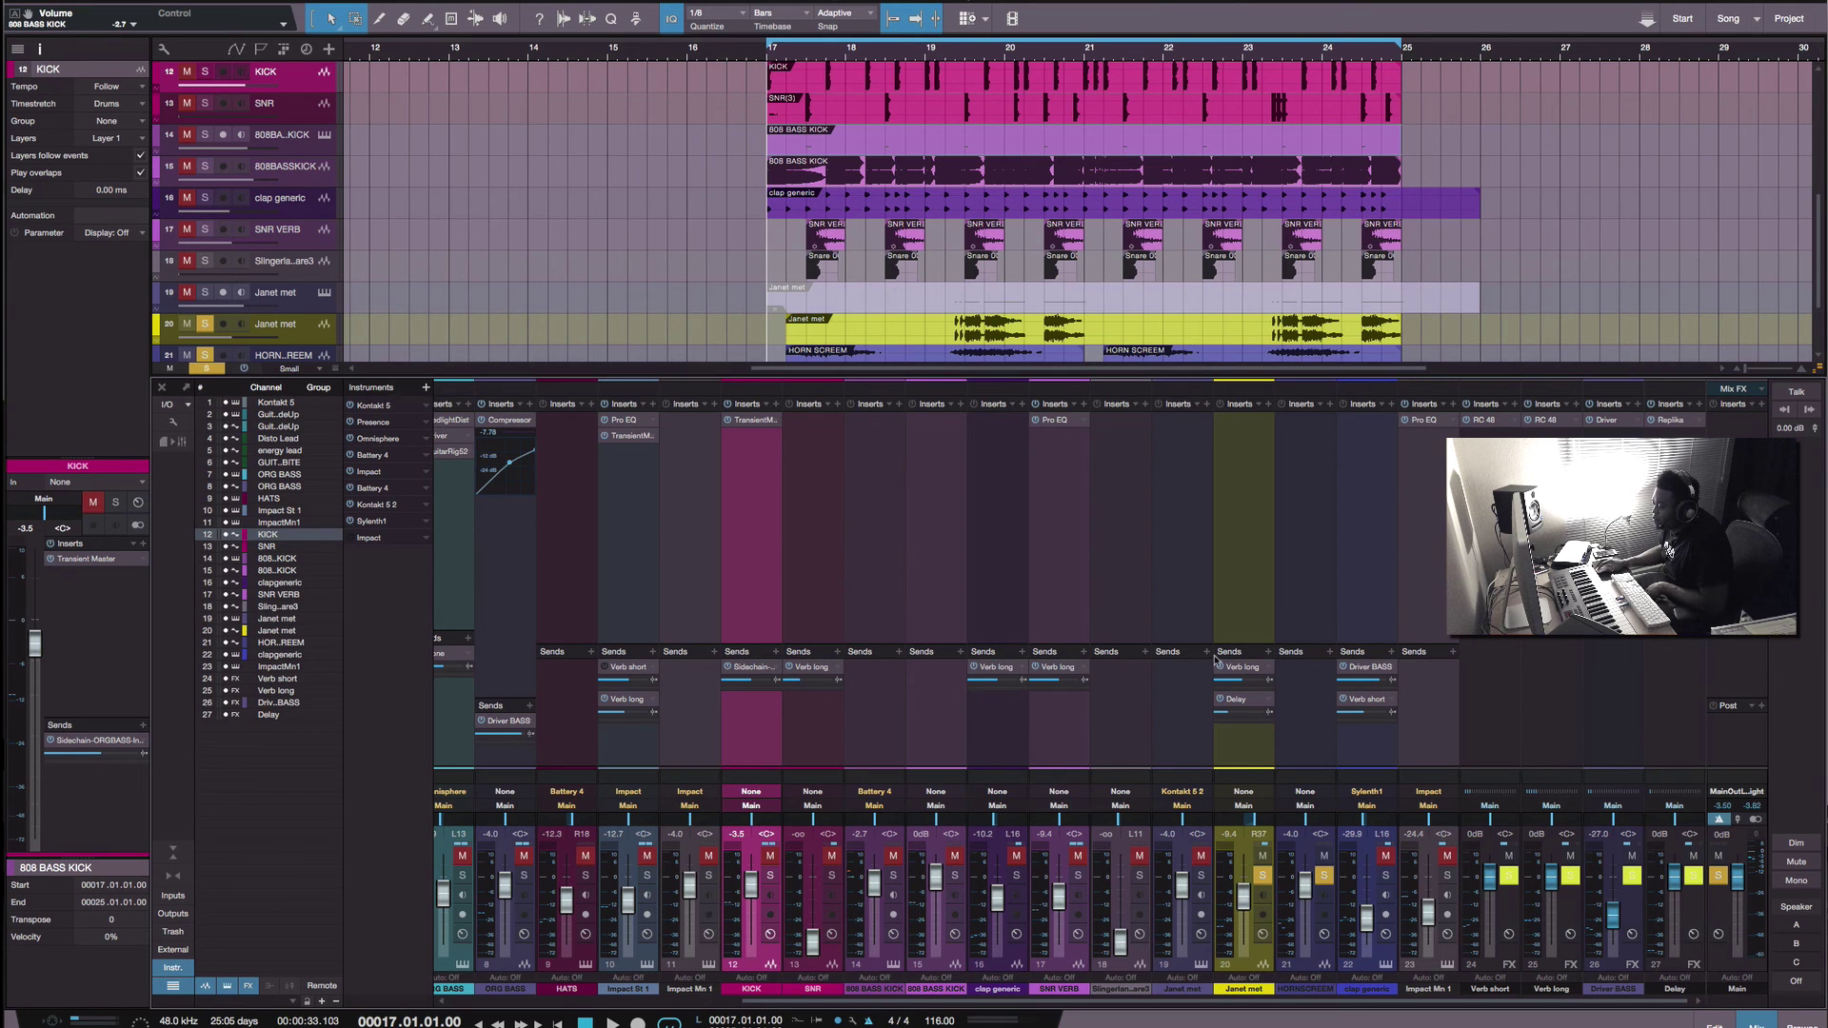
scroll(823, 456, "left", 3)
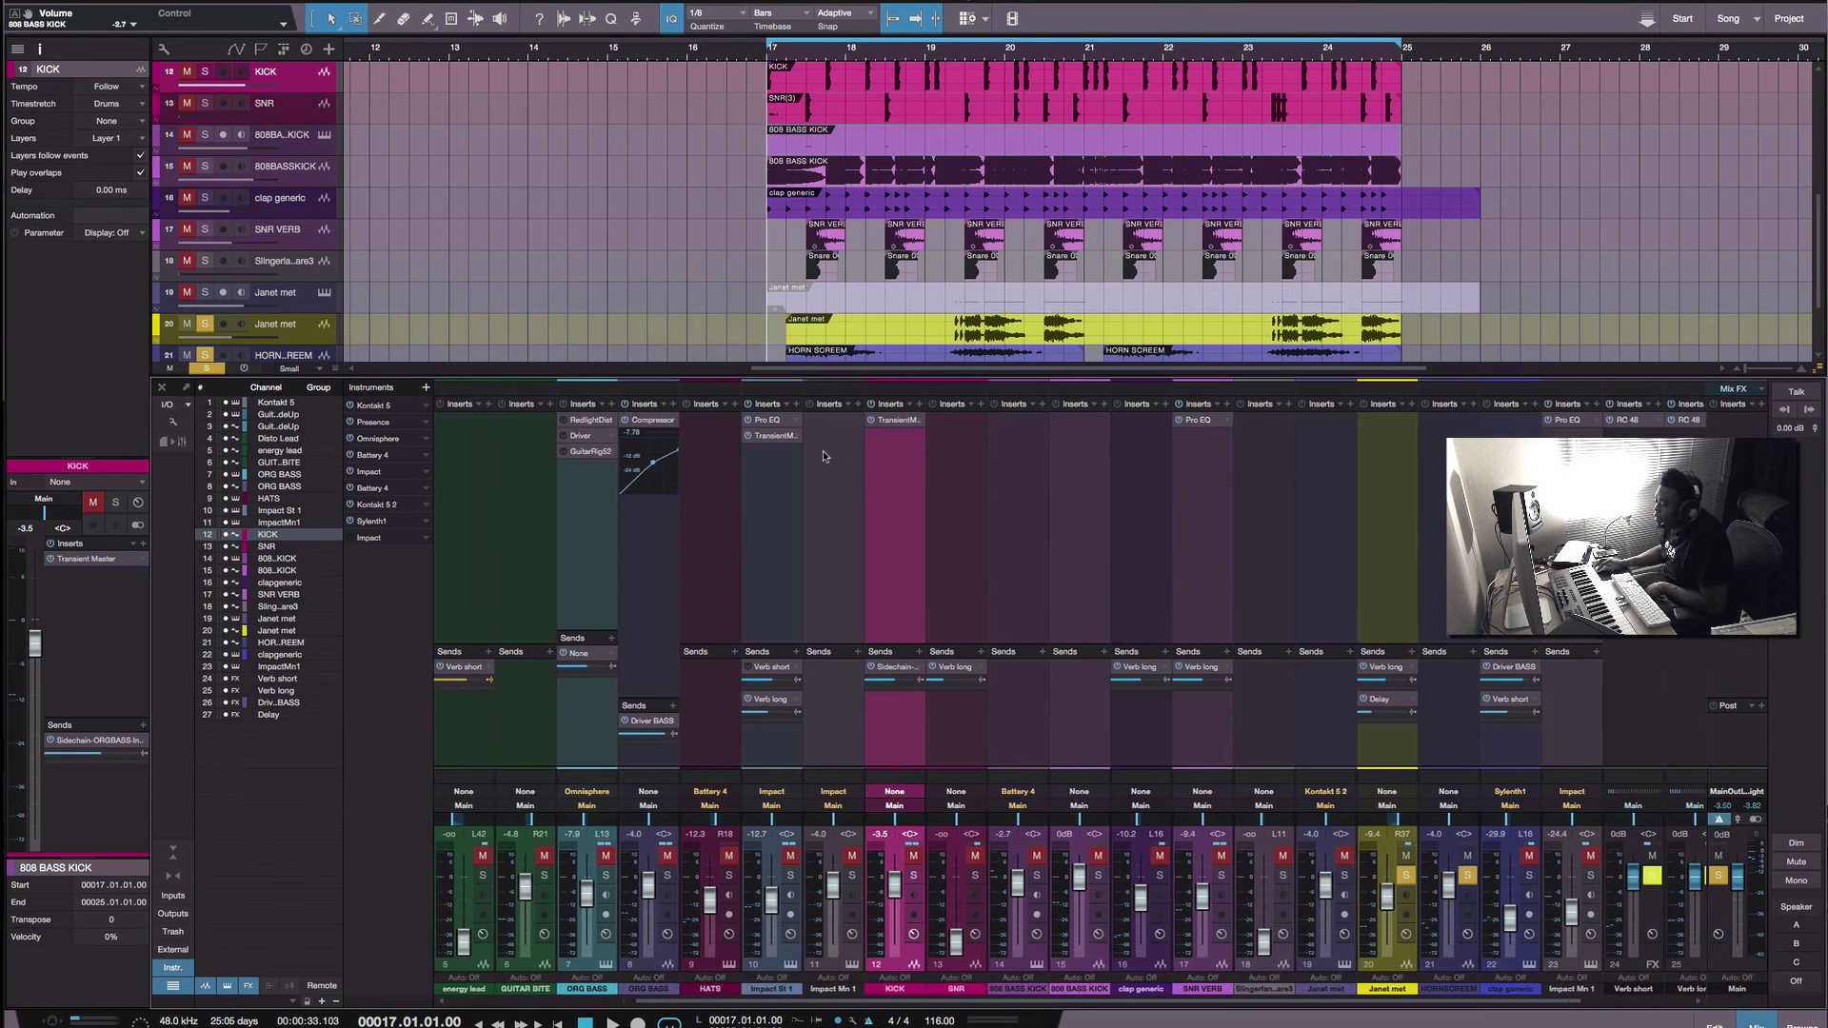
scroll(823, 456, "left", 1)
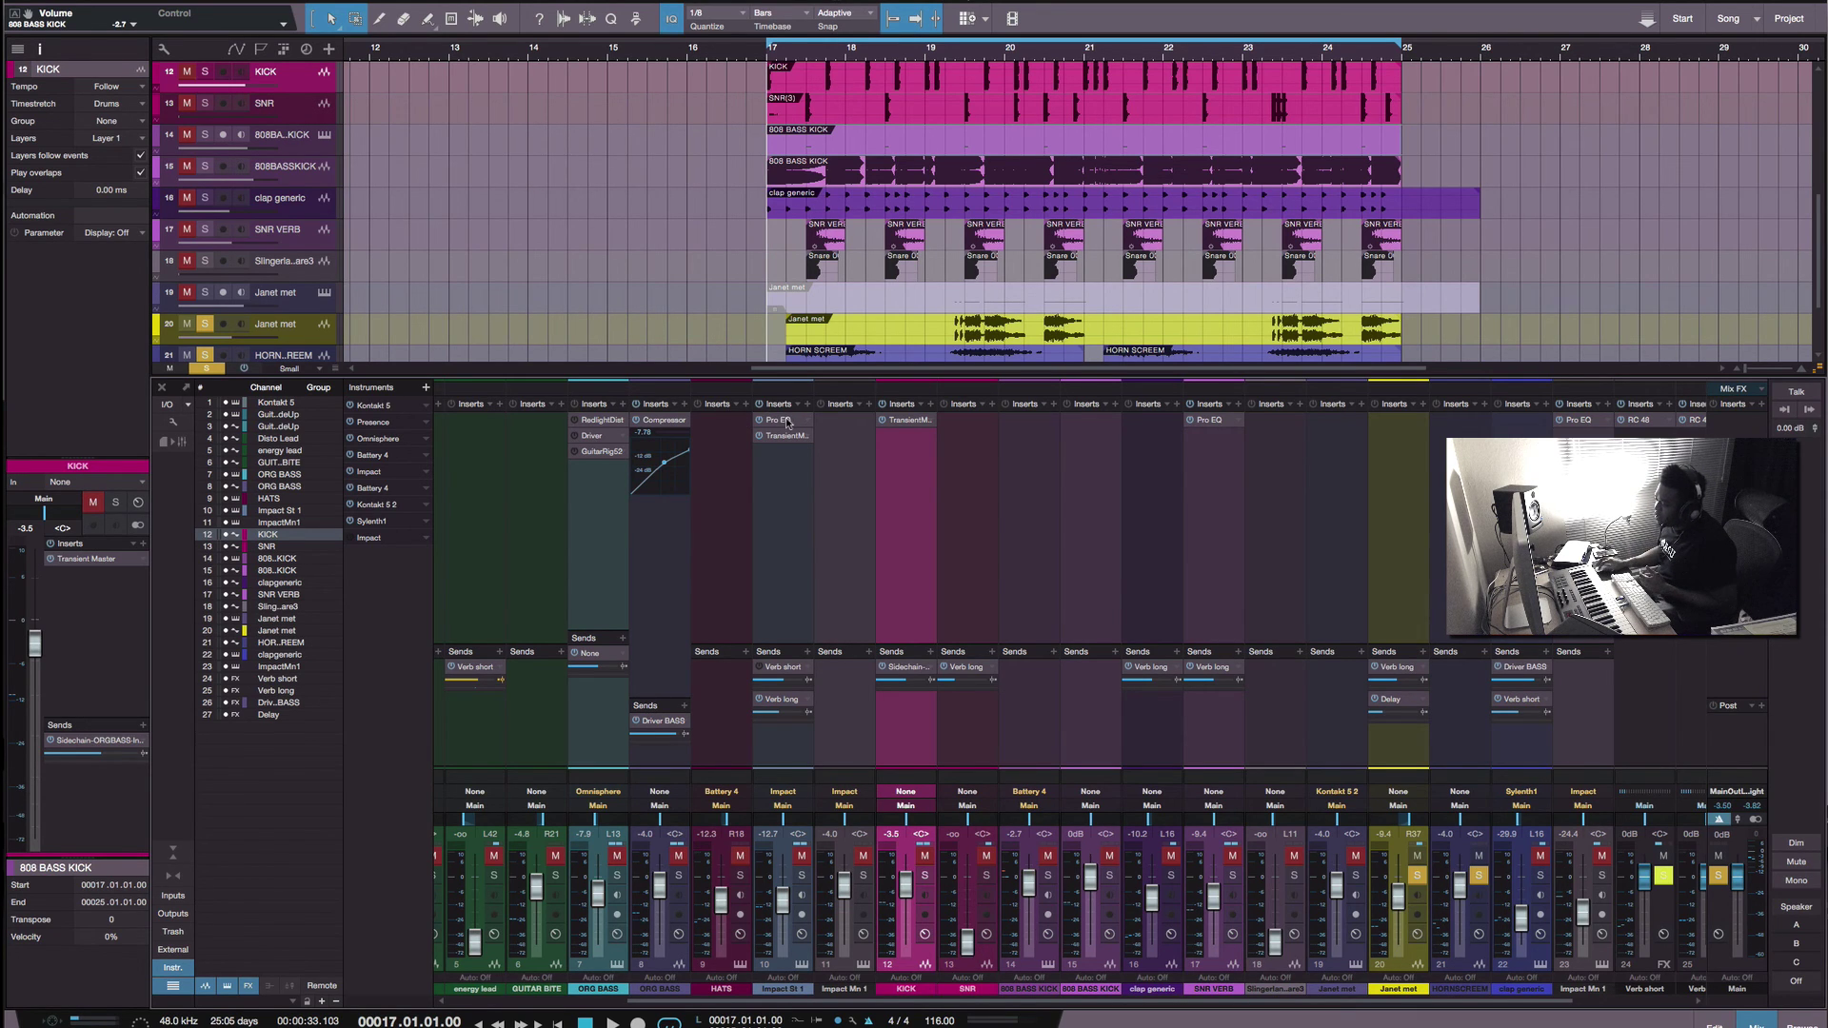
Step: Expand the Pro EQ inserts on the Impact St 1 and SNR VERB channels to examine their filter curves
left_click(787, 423)
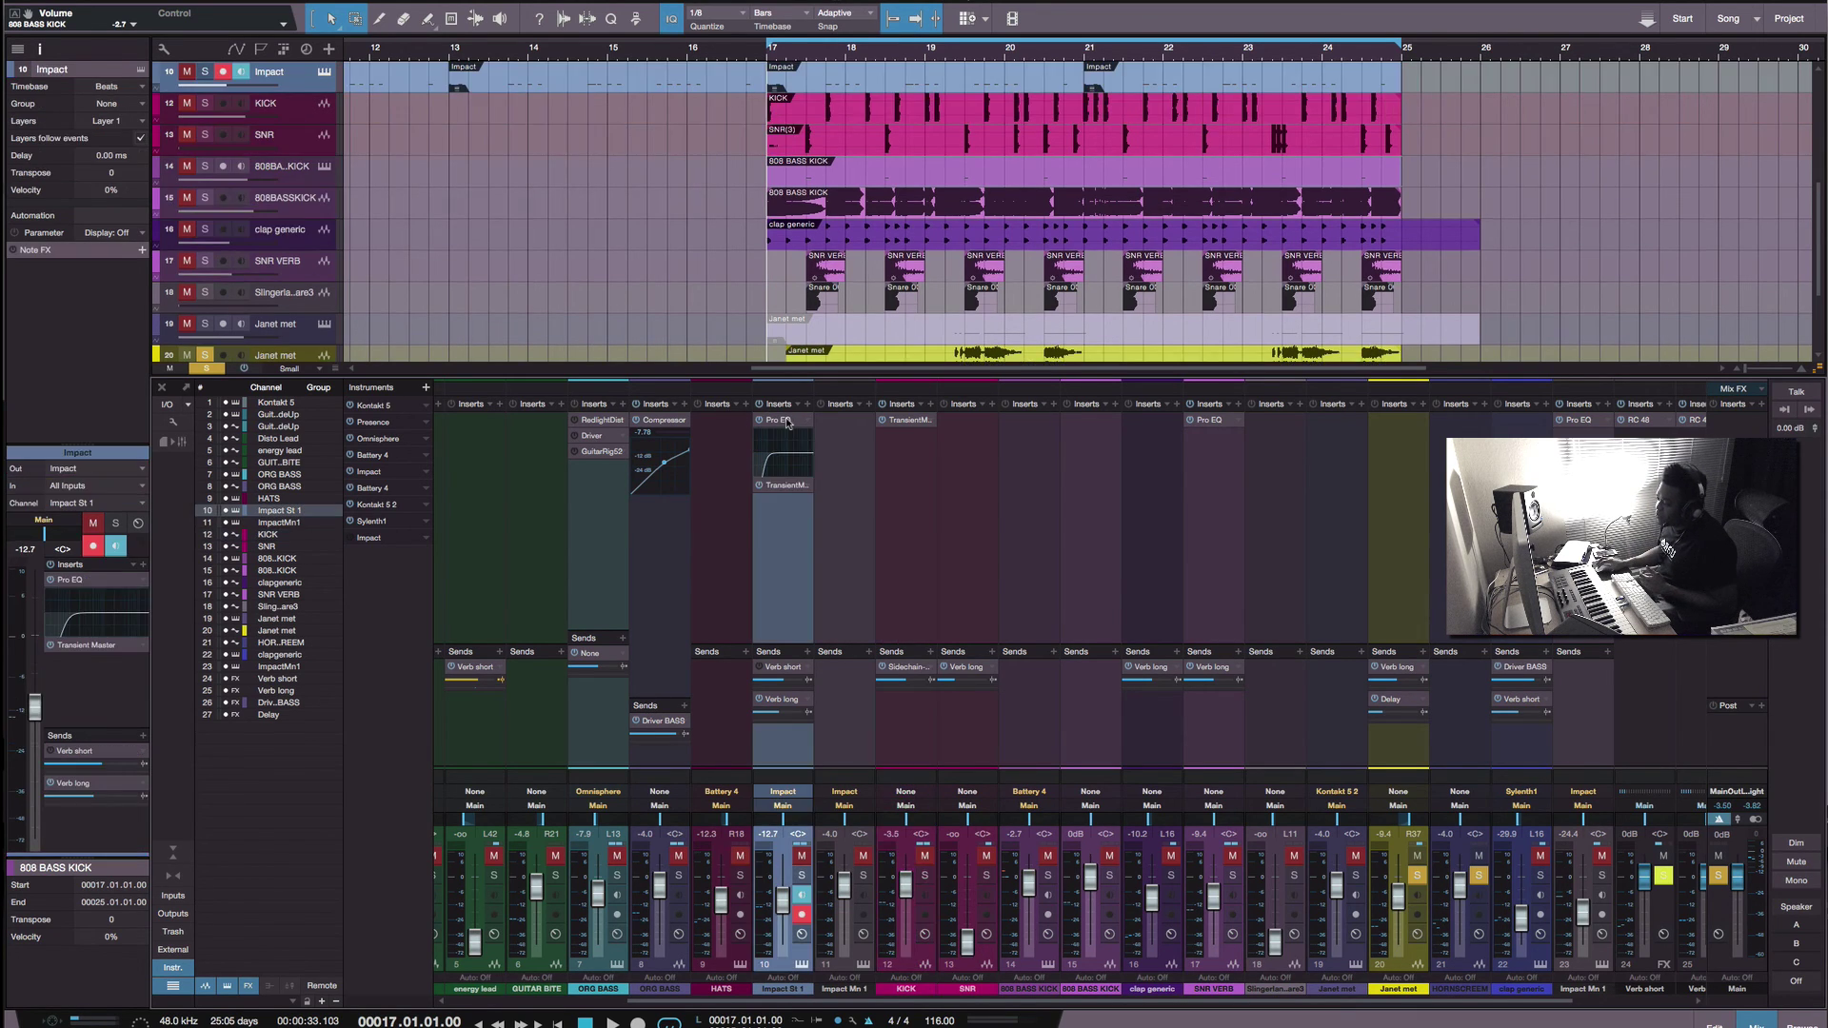
left_click(1207, 421)
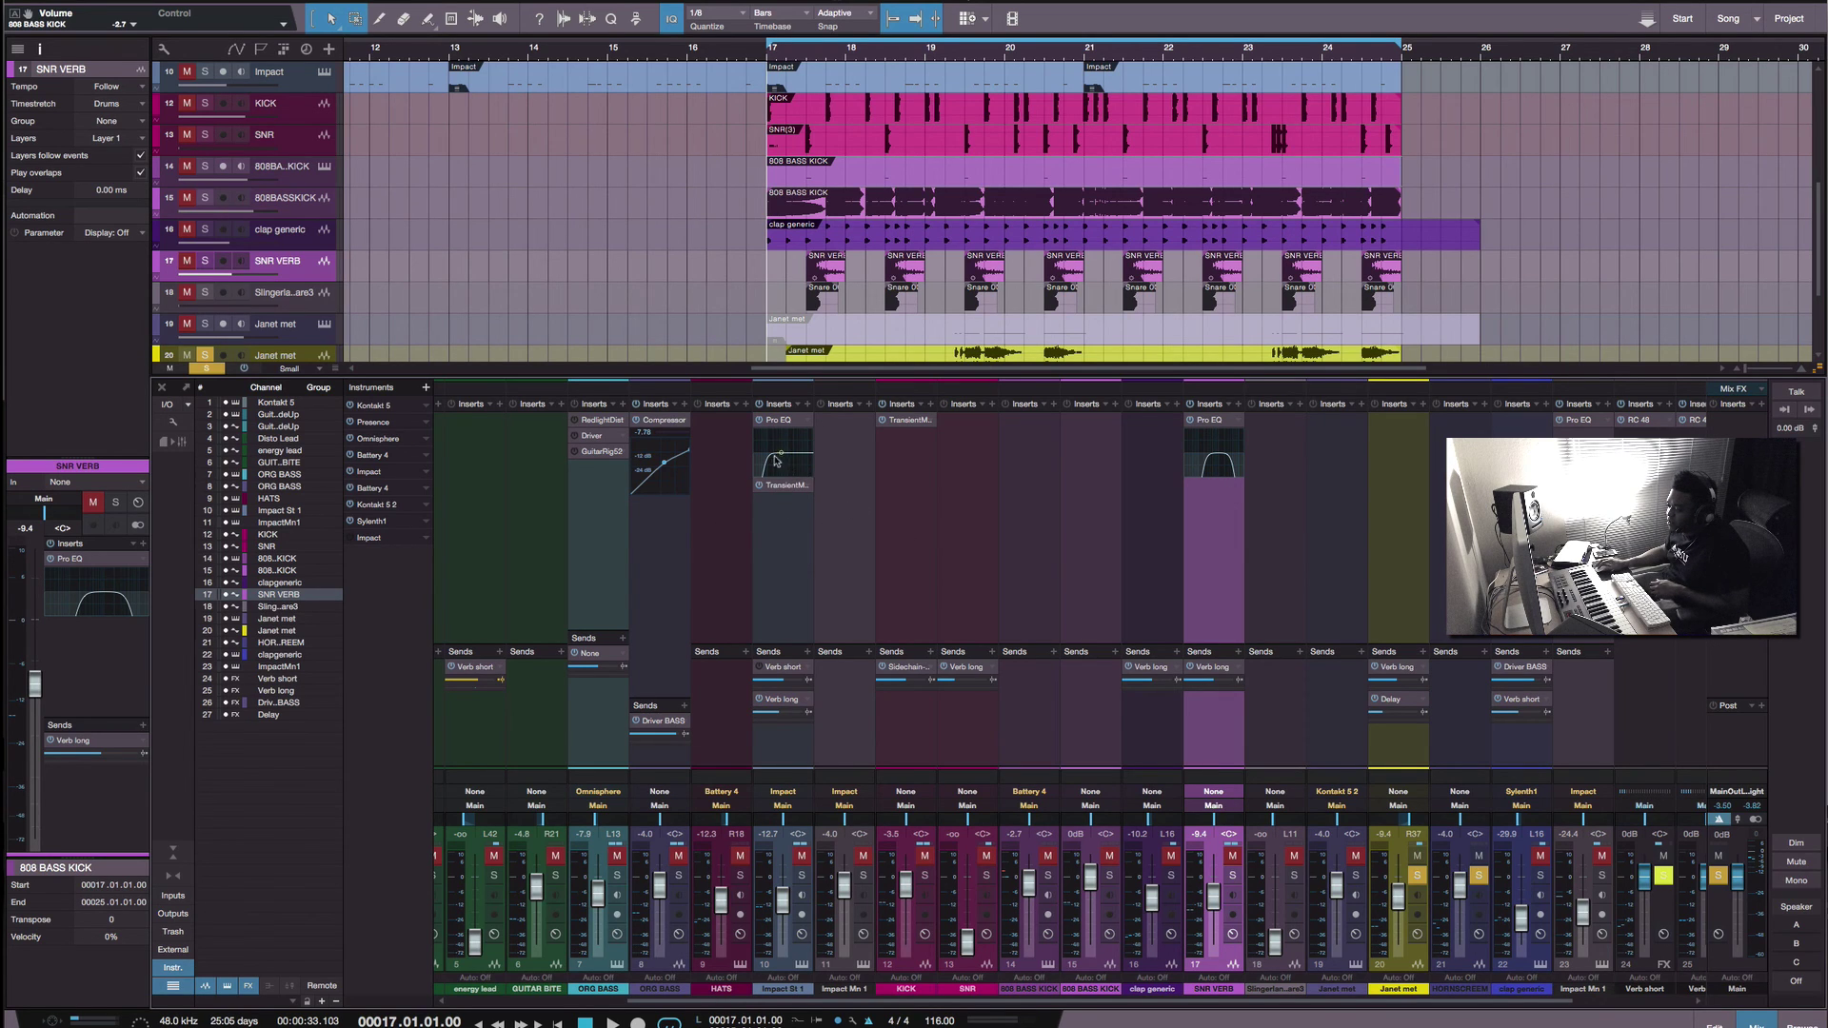
left_click_drag(775, 461, 778, 462)
left_click_drag(1210, 475, 1195, 476)
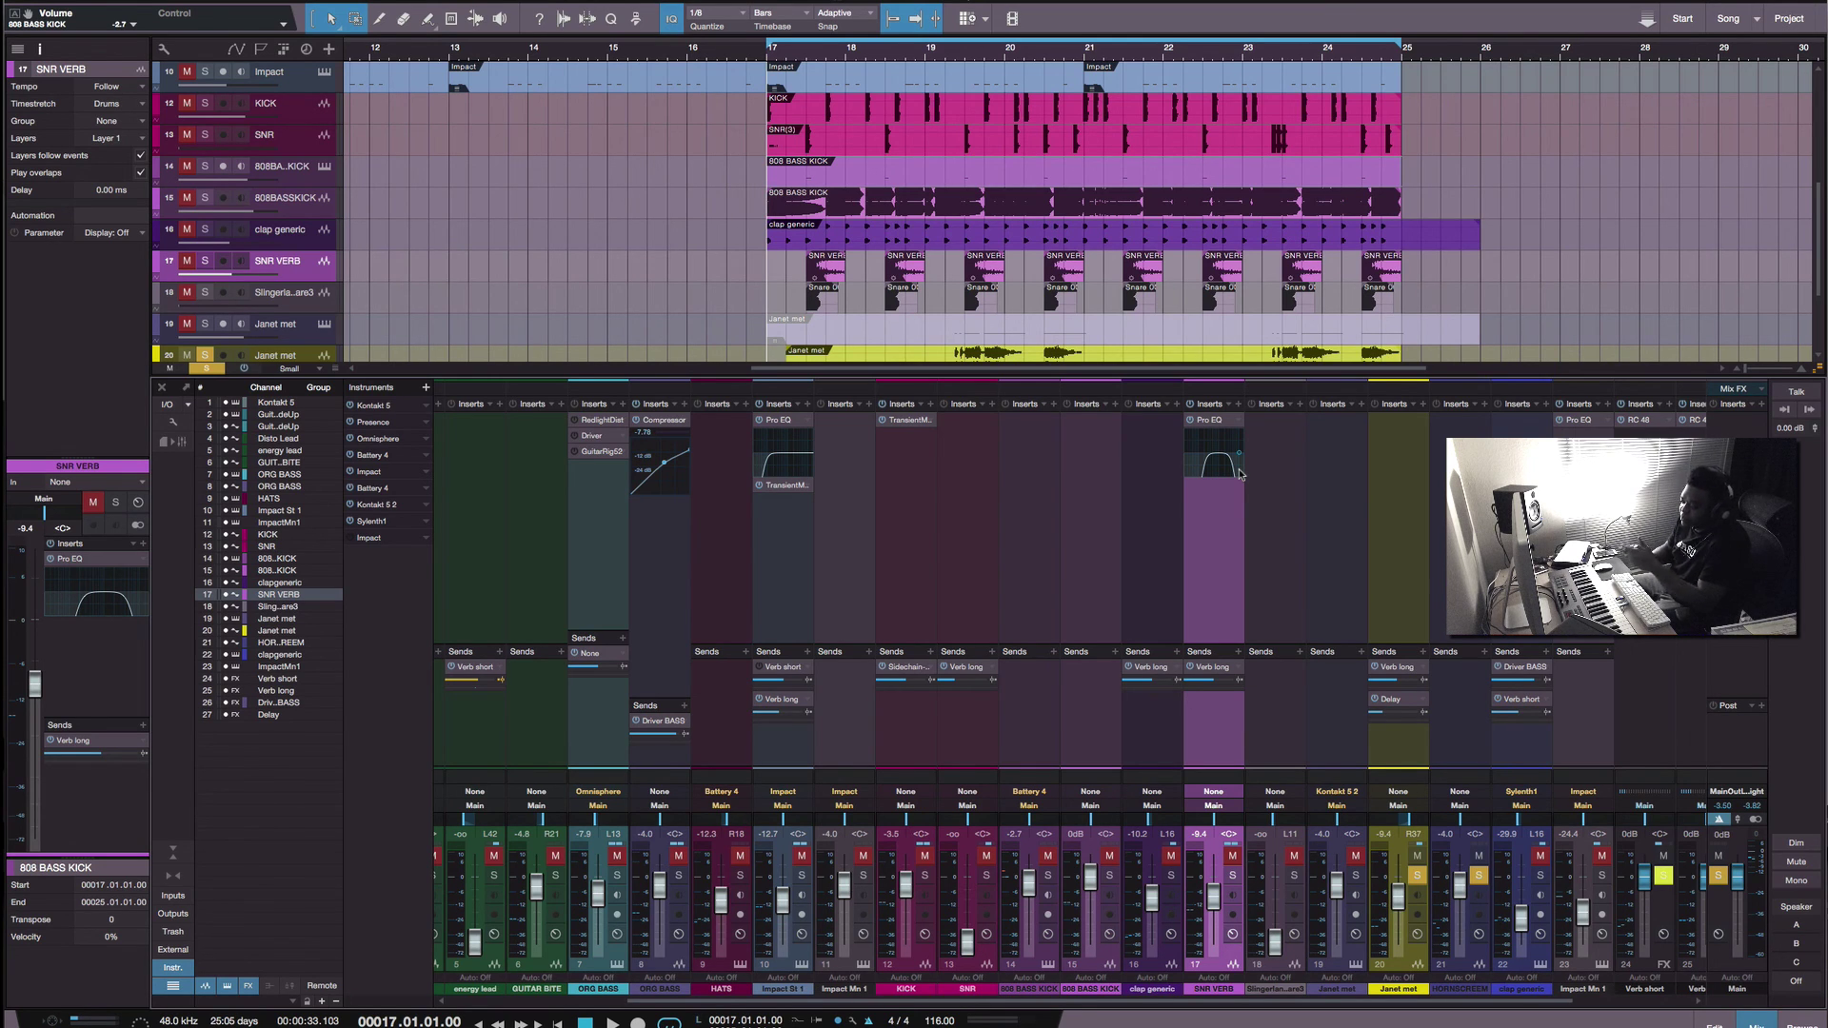
Step: Solo SNR VERB and play the loop from bar 17 with its Pro EQ bypassed and with it re-enabled
key("space")
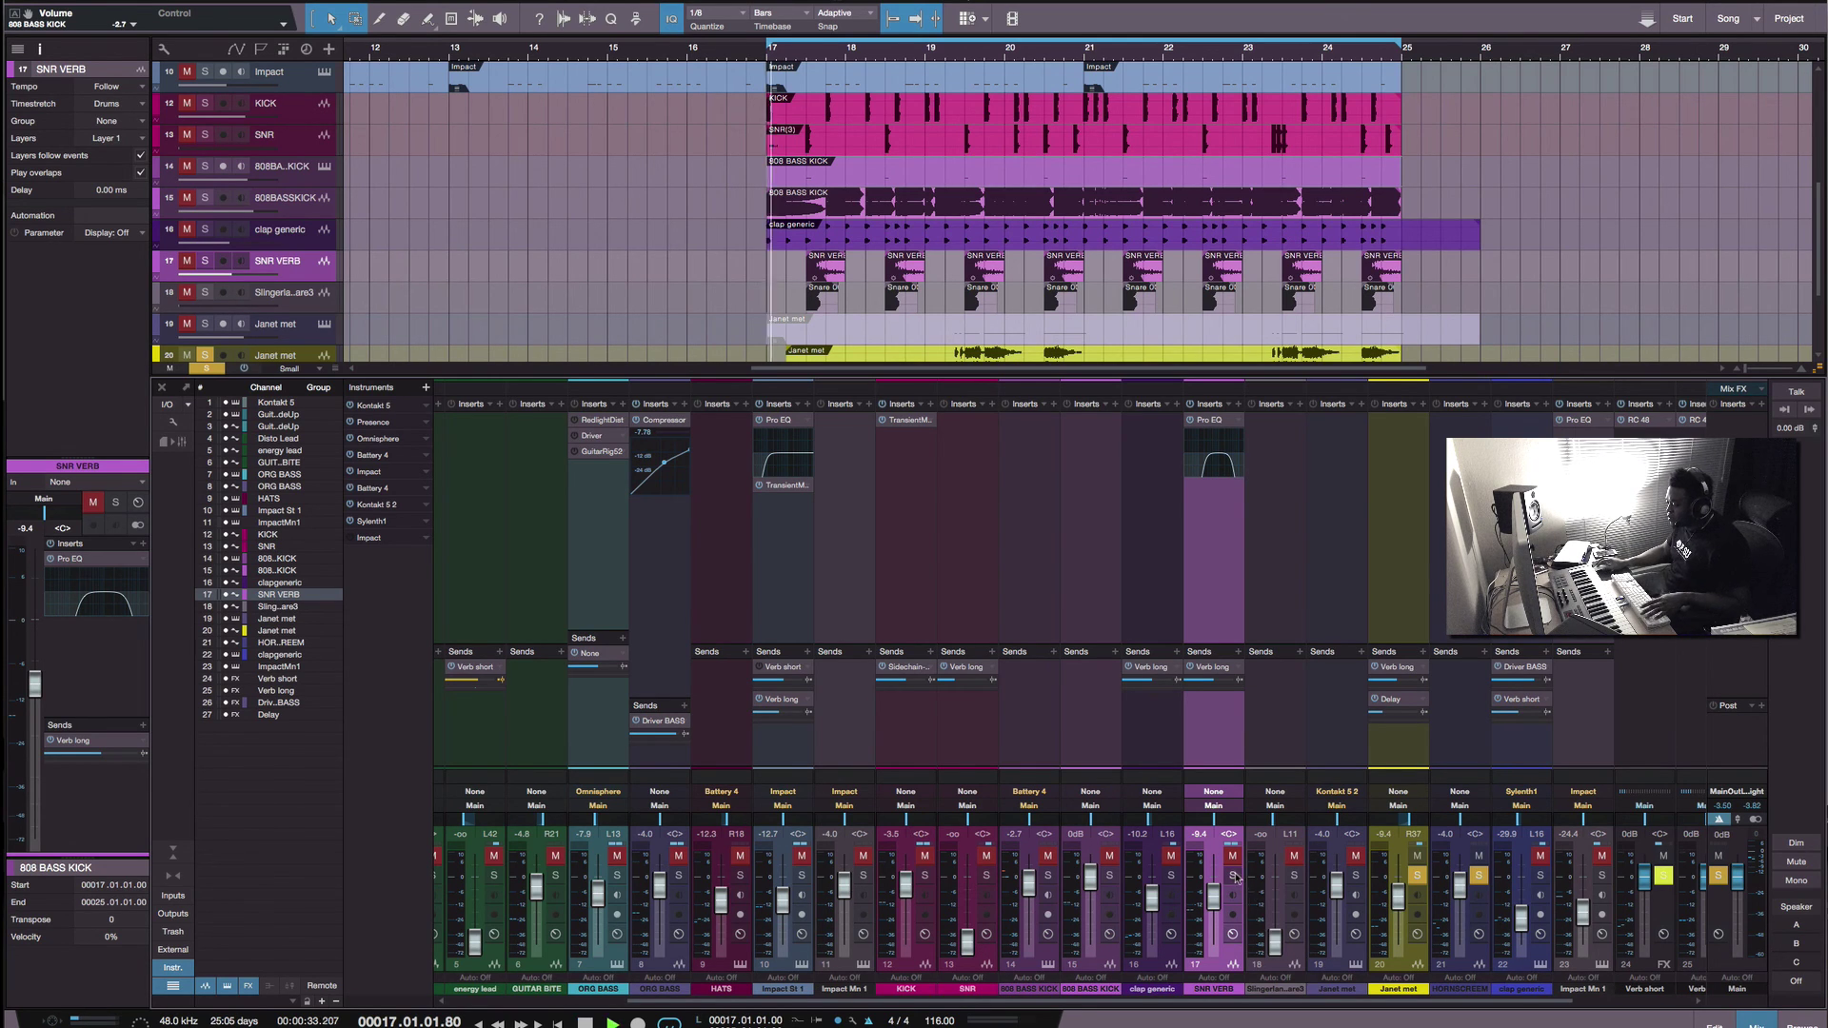
left_click(1233, 875)
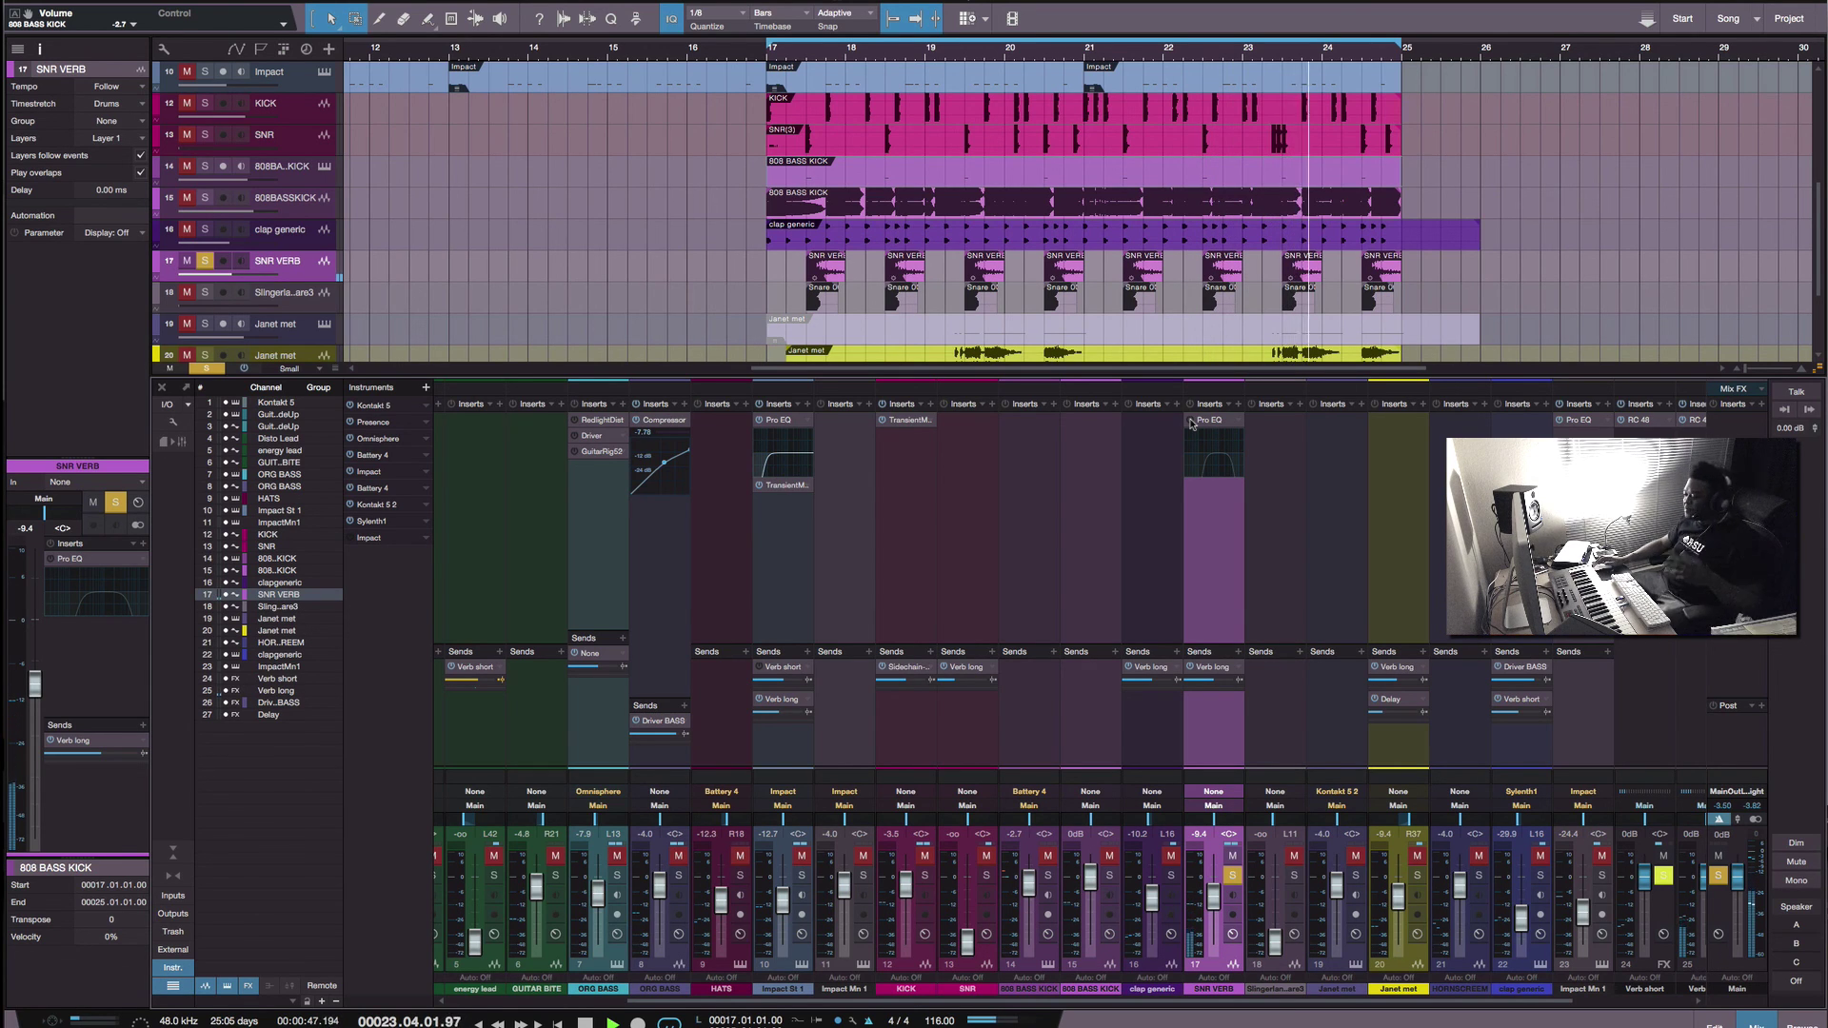
key("space")
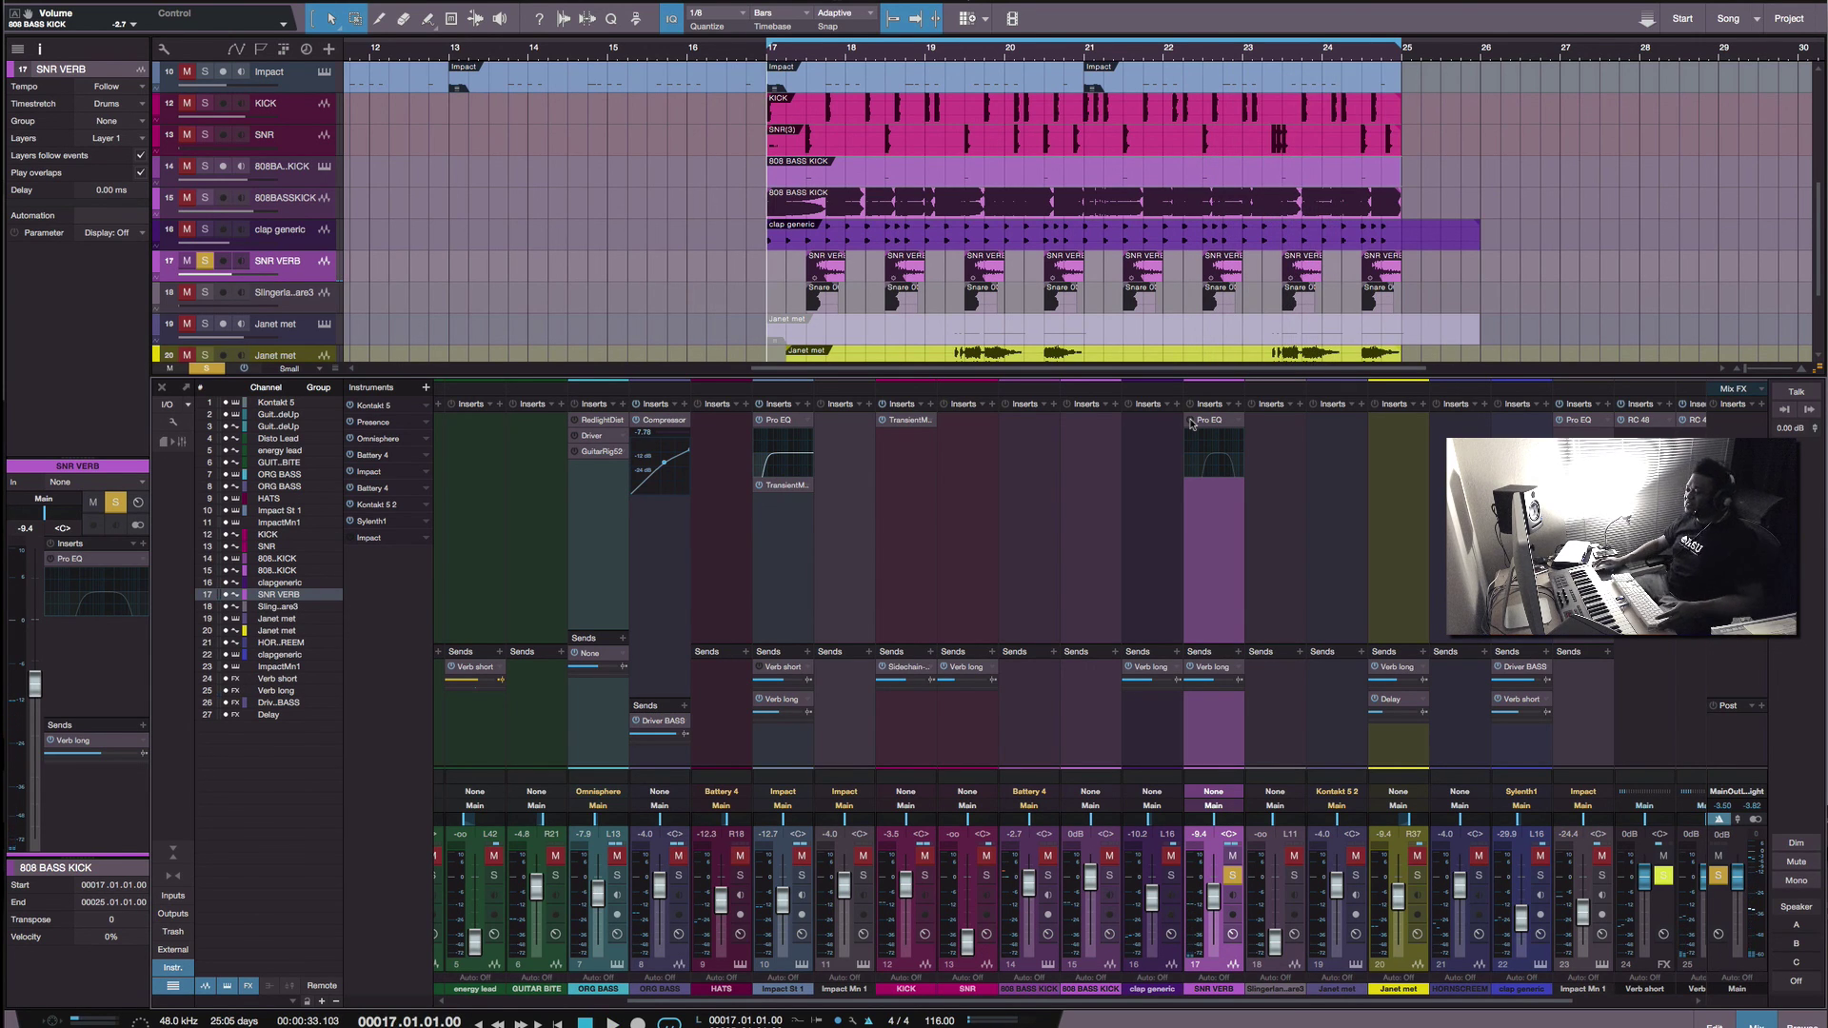
left_click(1191, 423)
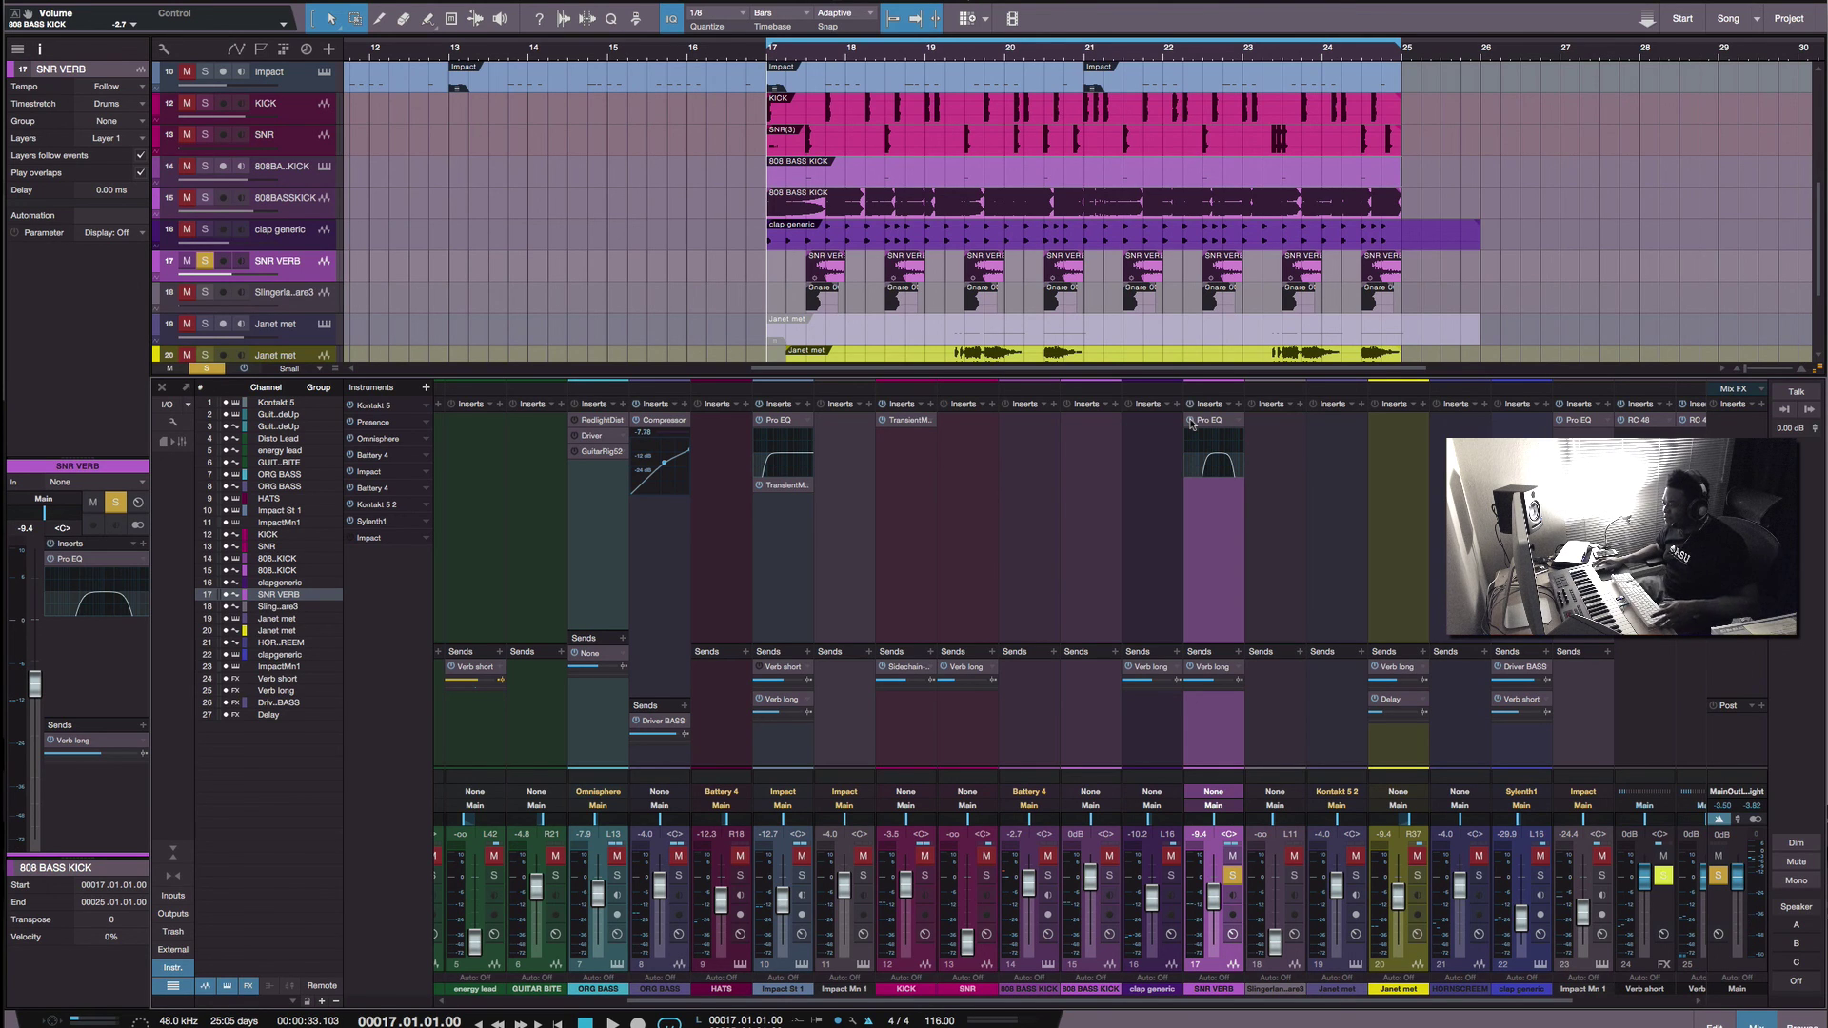
key("space")
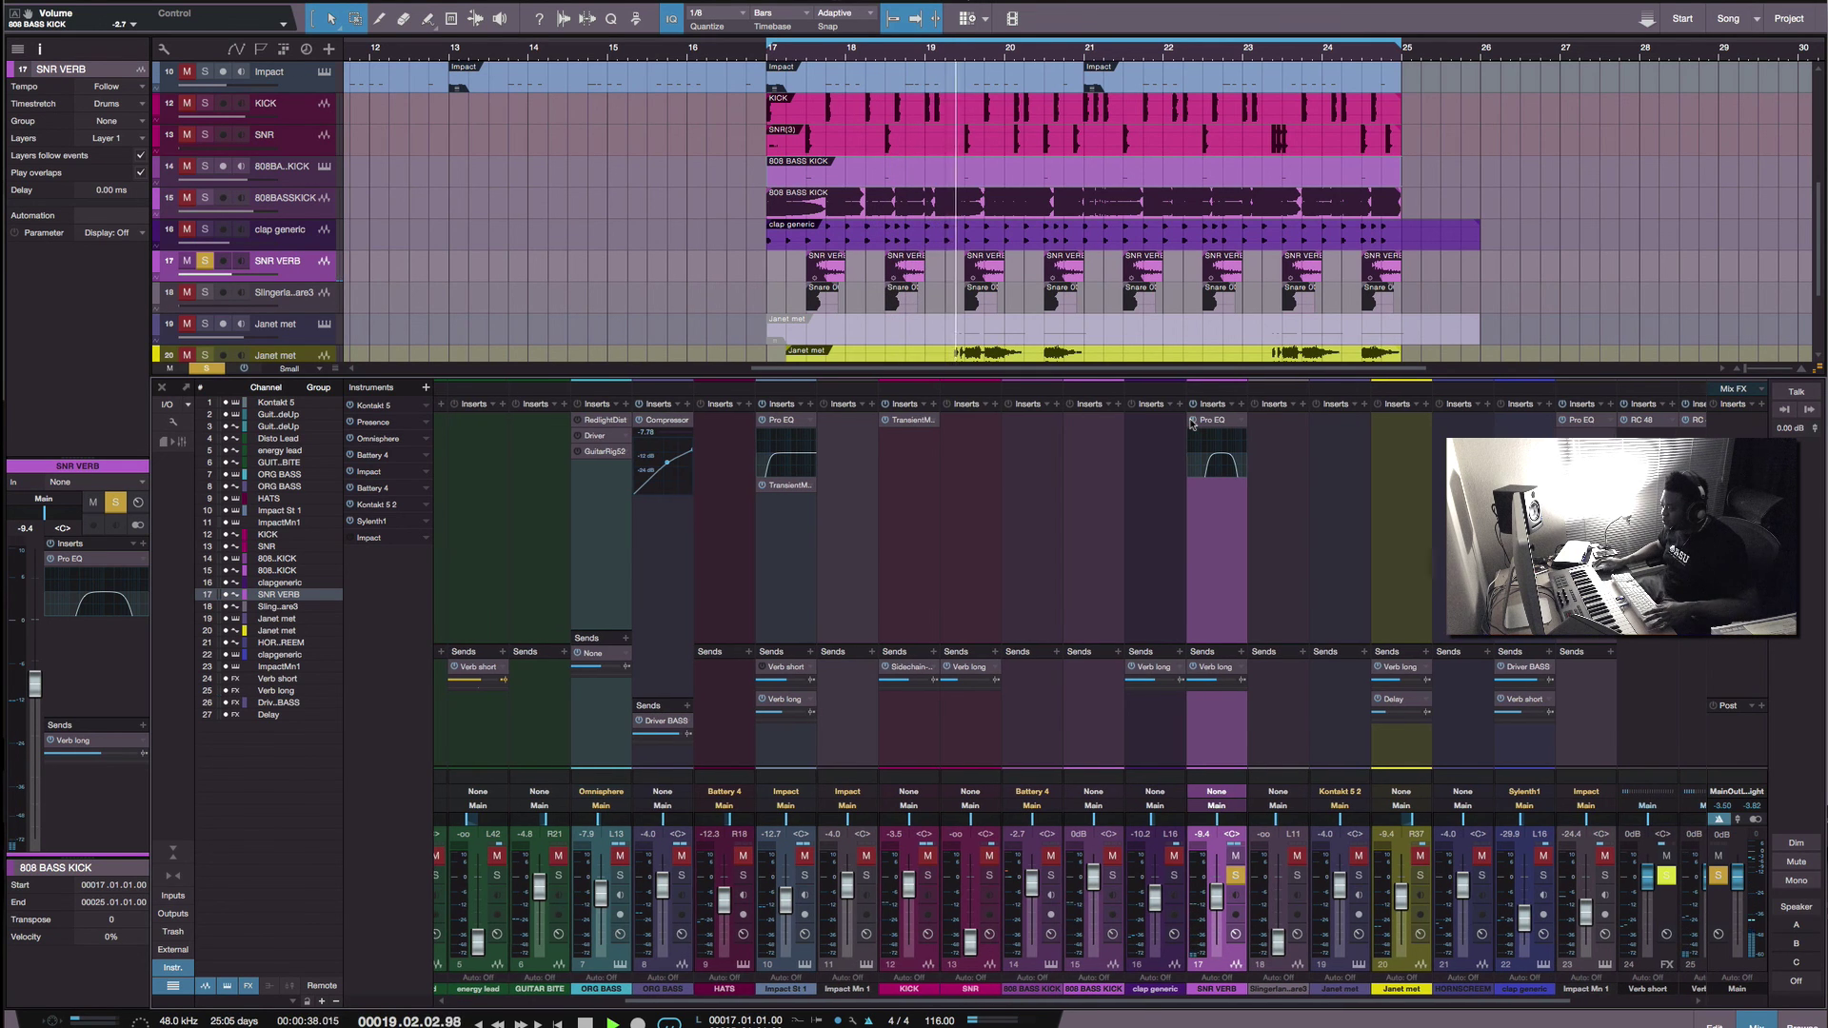
key("space")
Step: Select the Guitar Steel Glide Up instrument channel to inspect its Guitar Rig 5 insert
scroll(536, 455, "left", 4)
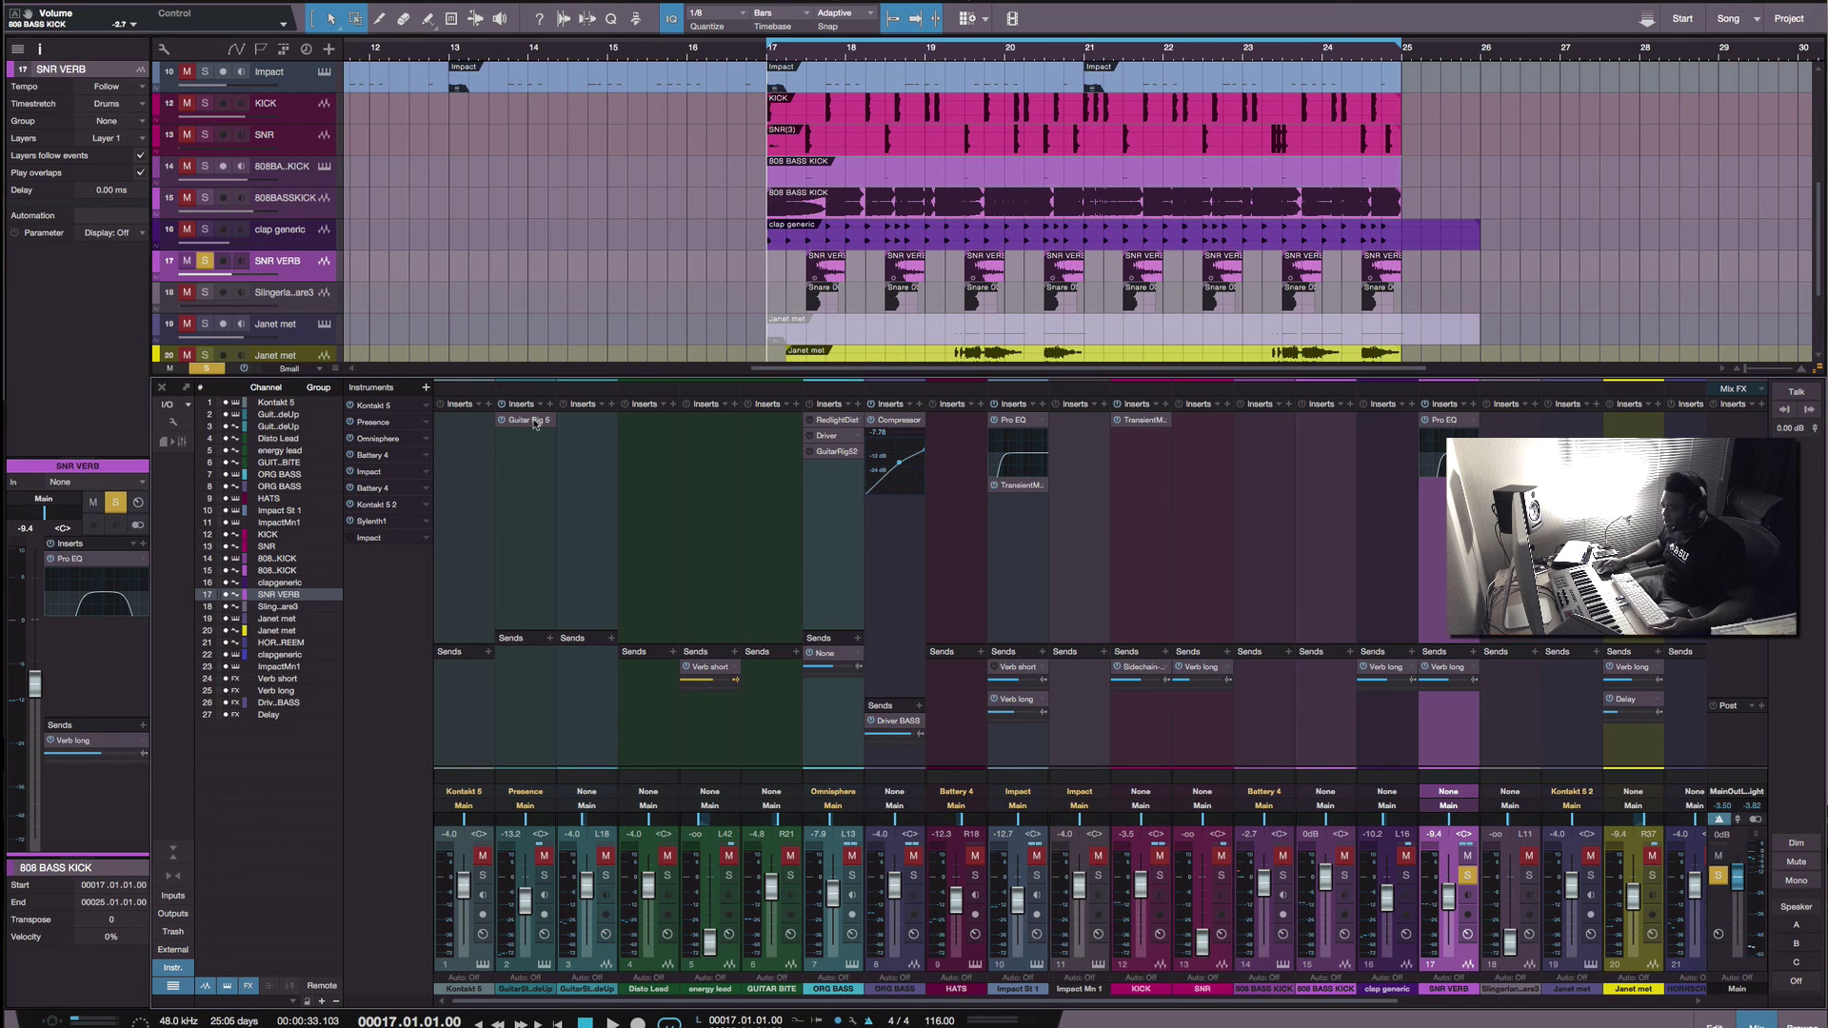
left_click(539, 427)
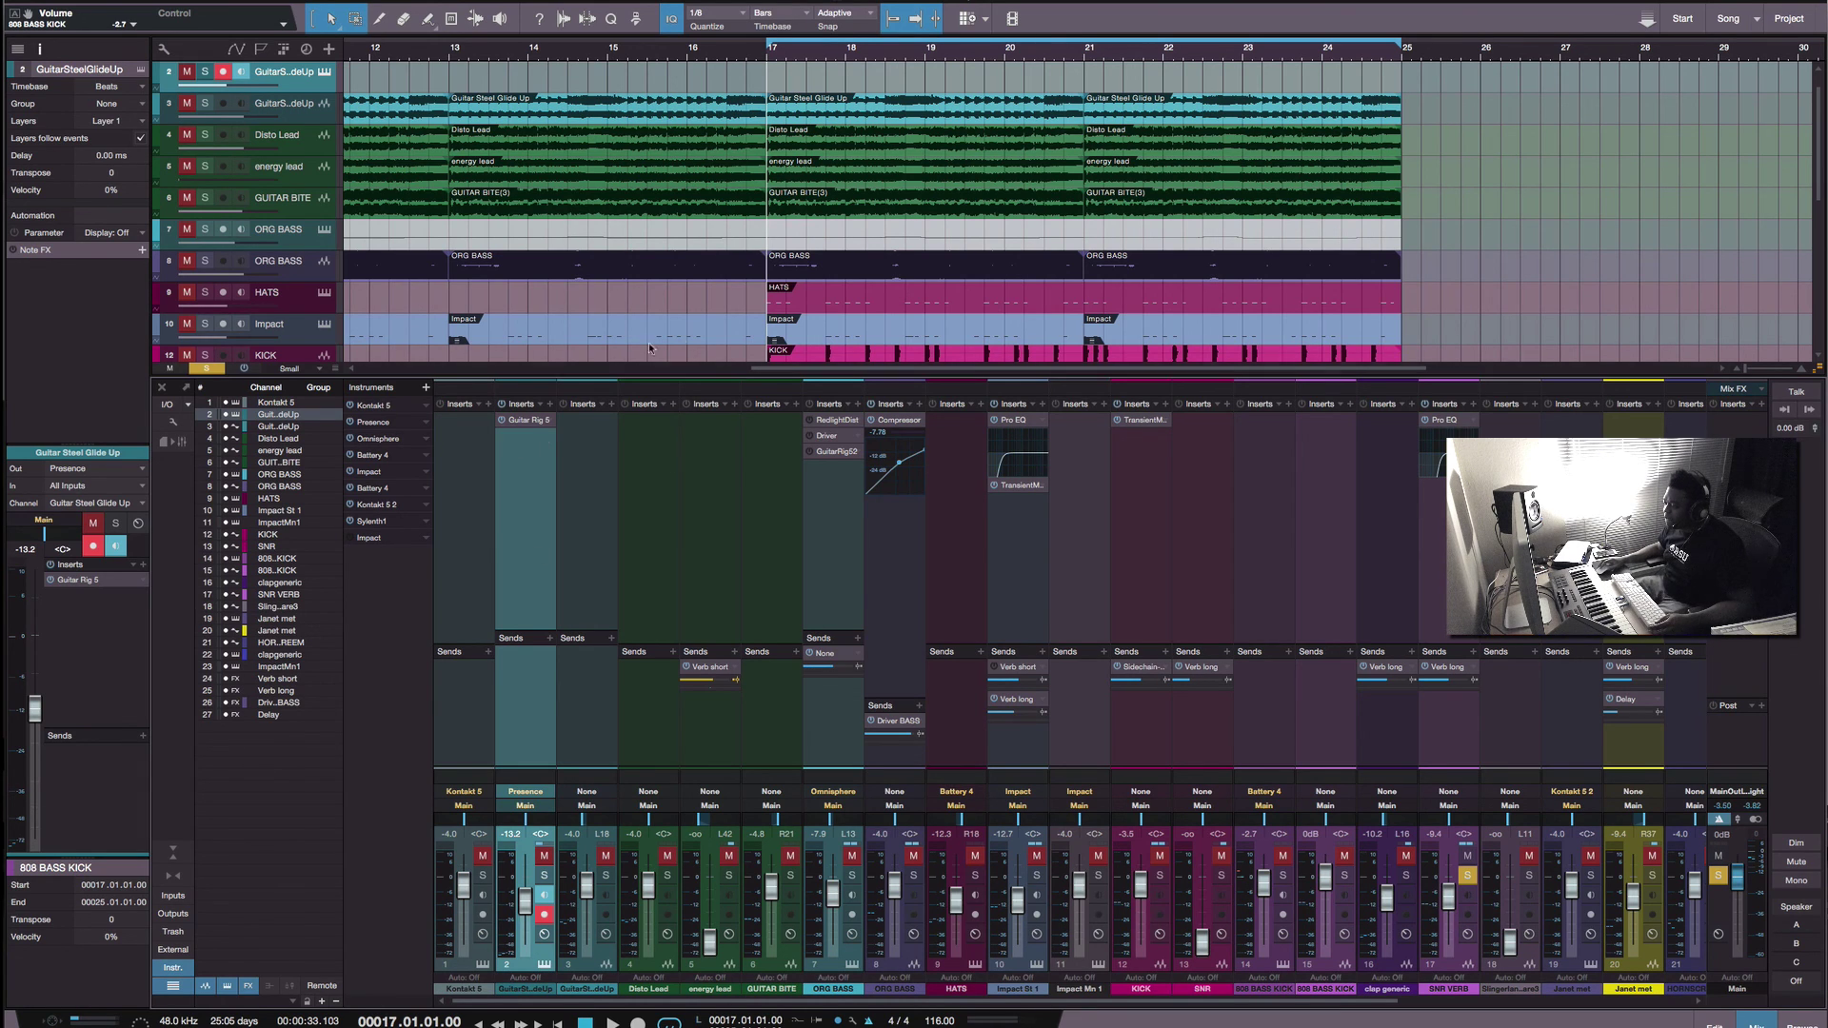
Step: Enlarge the arrangement above the mixer, and play the loop from bar 17 with SNR VERB taken out of solo
left_click_drag(675, 378, 678, 646)
scroll(697, 409, "down", 4)
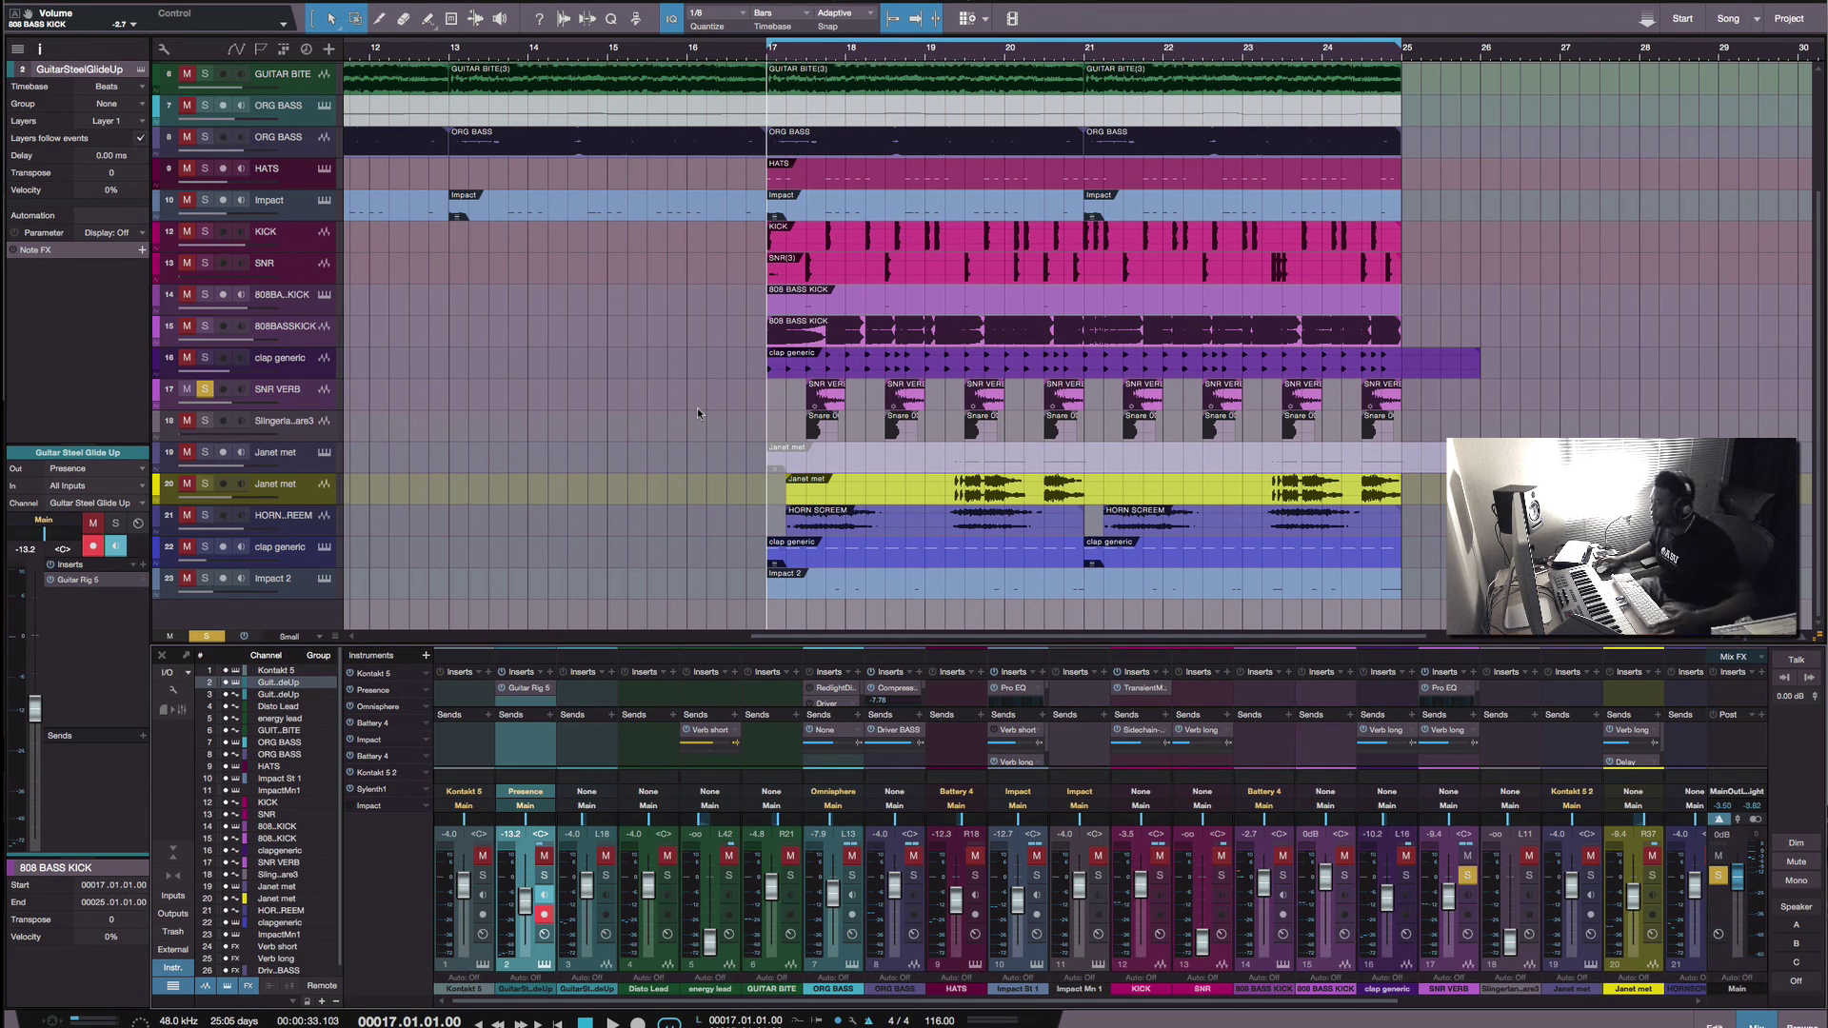
key("space")
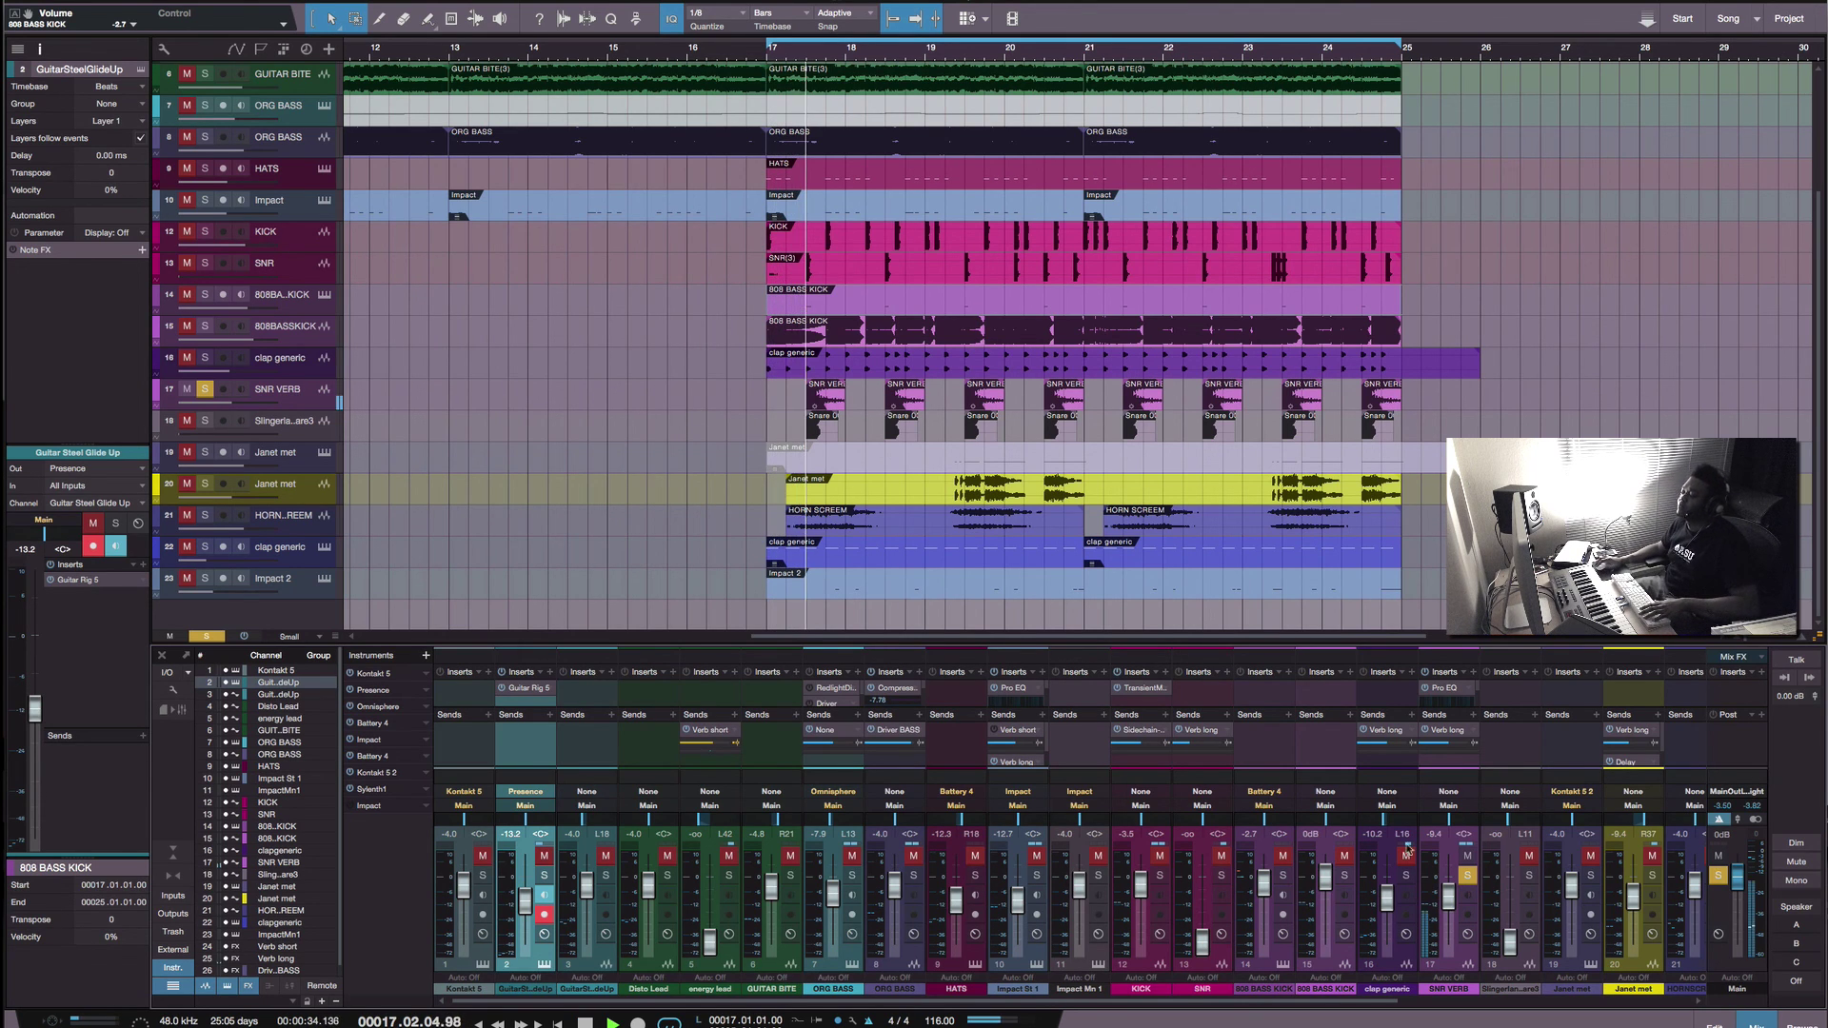
left_click(1467, 875)
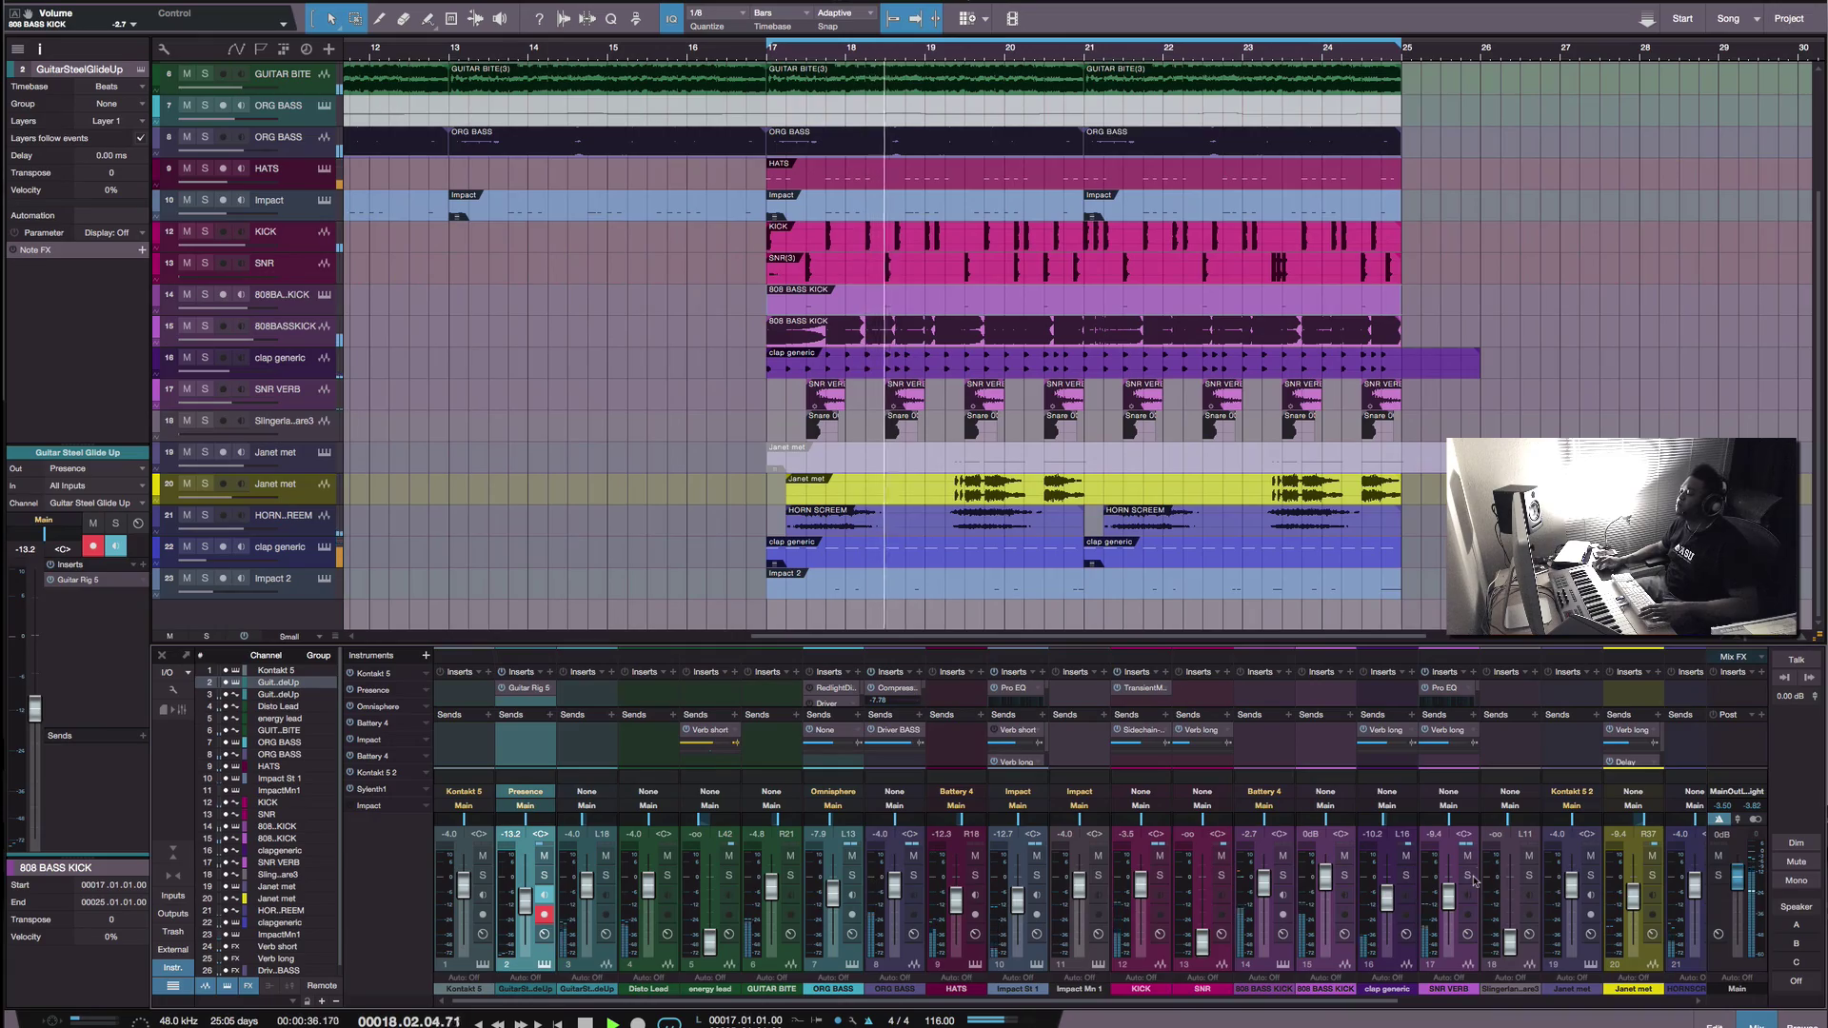